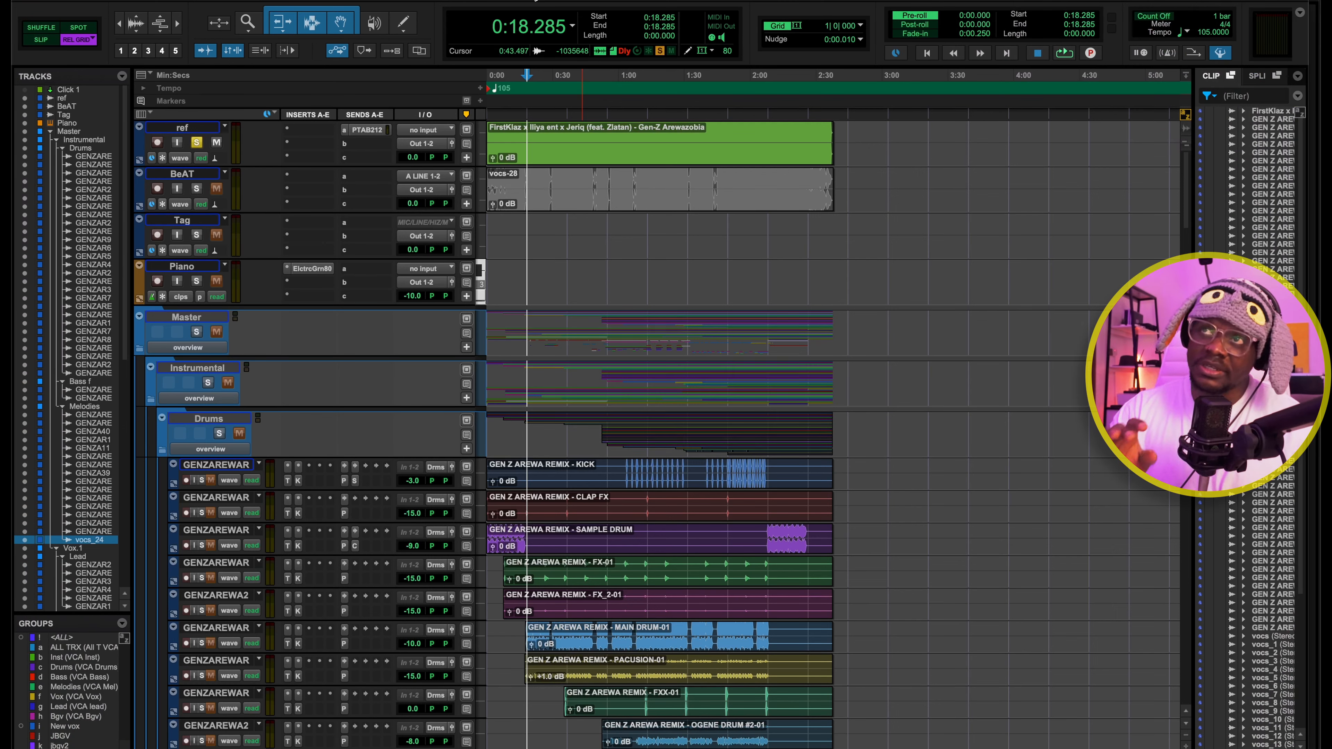
Compare the ref track with the soloed Master folder by playing each from 0:18.285
key("space")
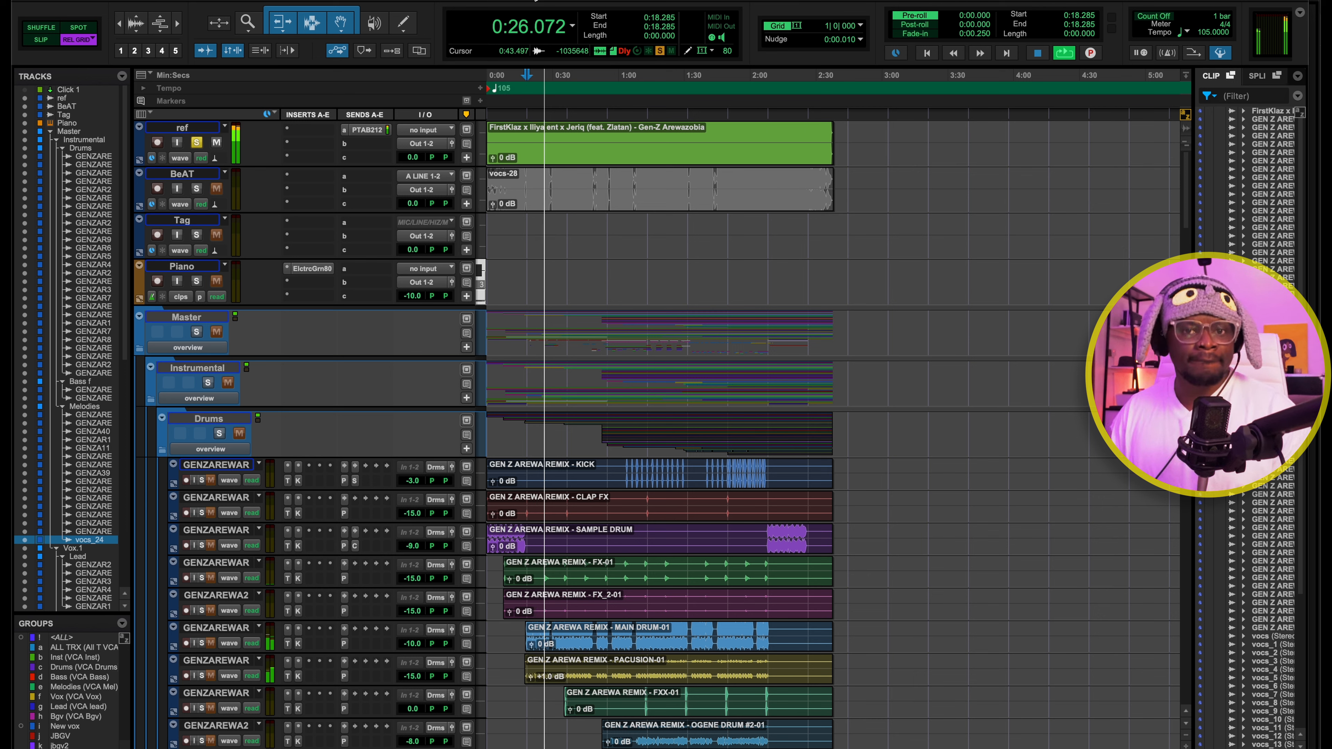
key("space")
left_click(198, 331)
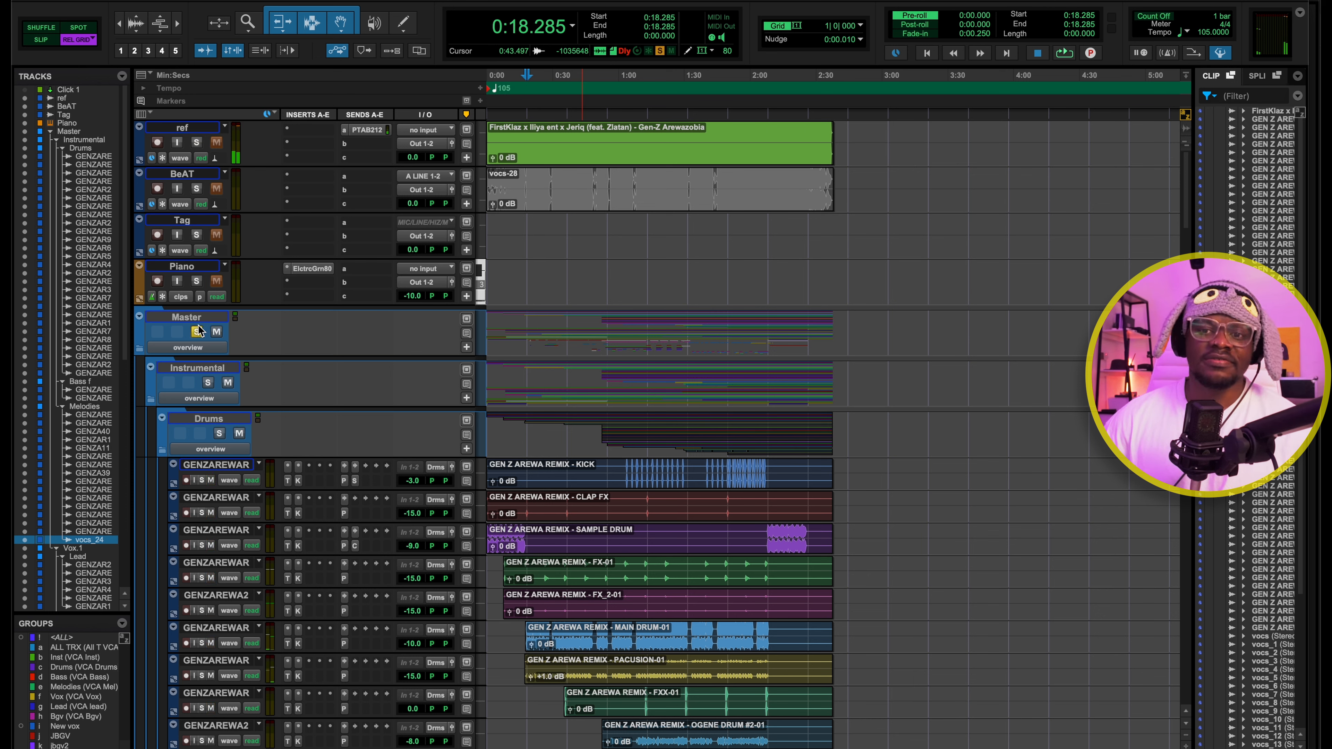
key("space")
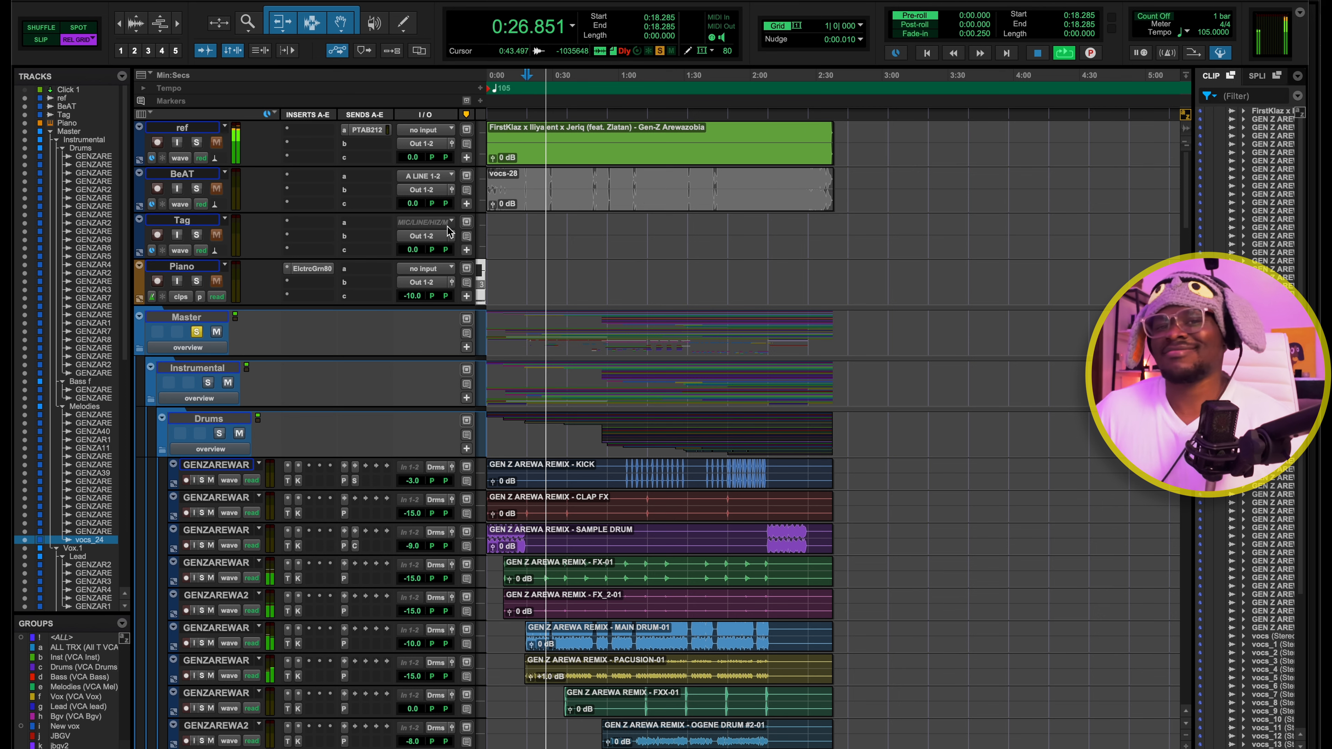
key("space")
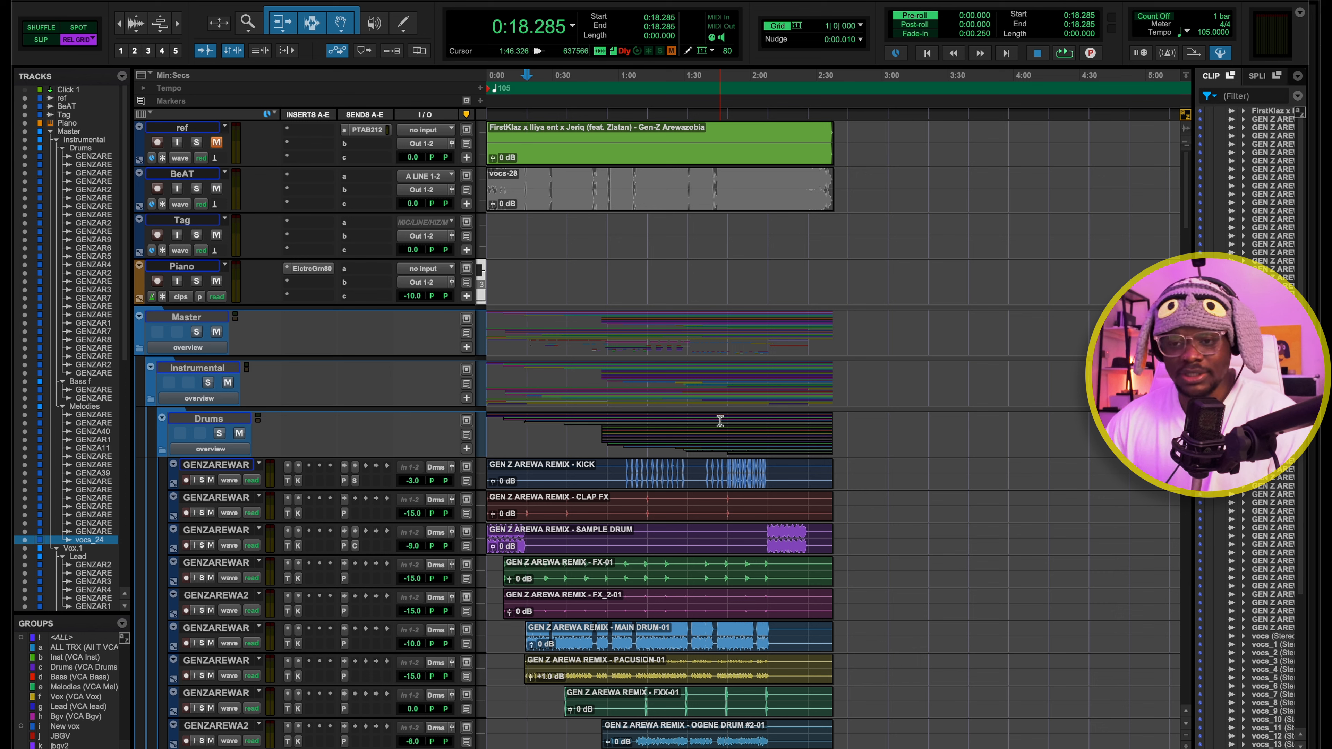
Collapse and reopen the Master and Instrumental folders to review the session's top-level structure
left_click(140, 350)
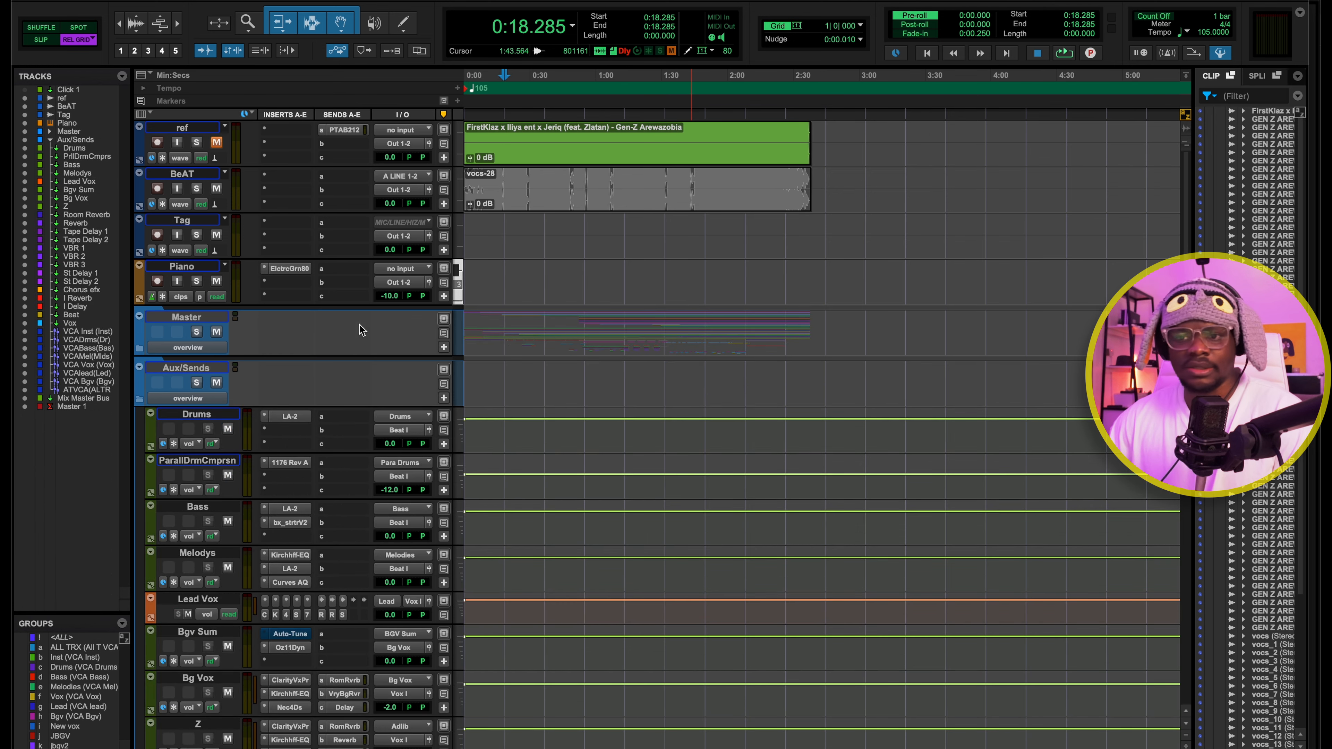
left_click(141, 350)
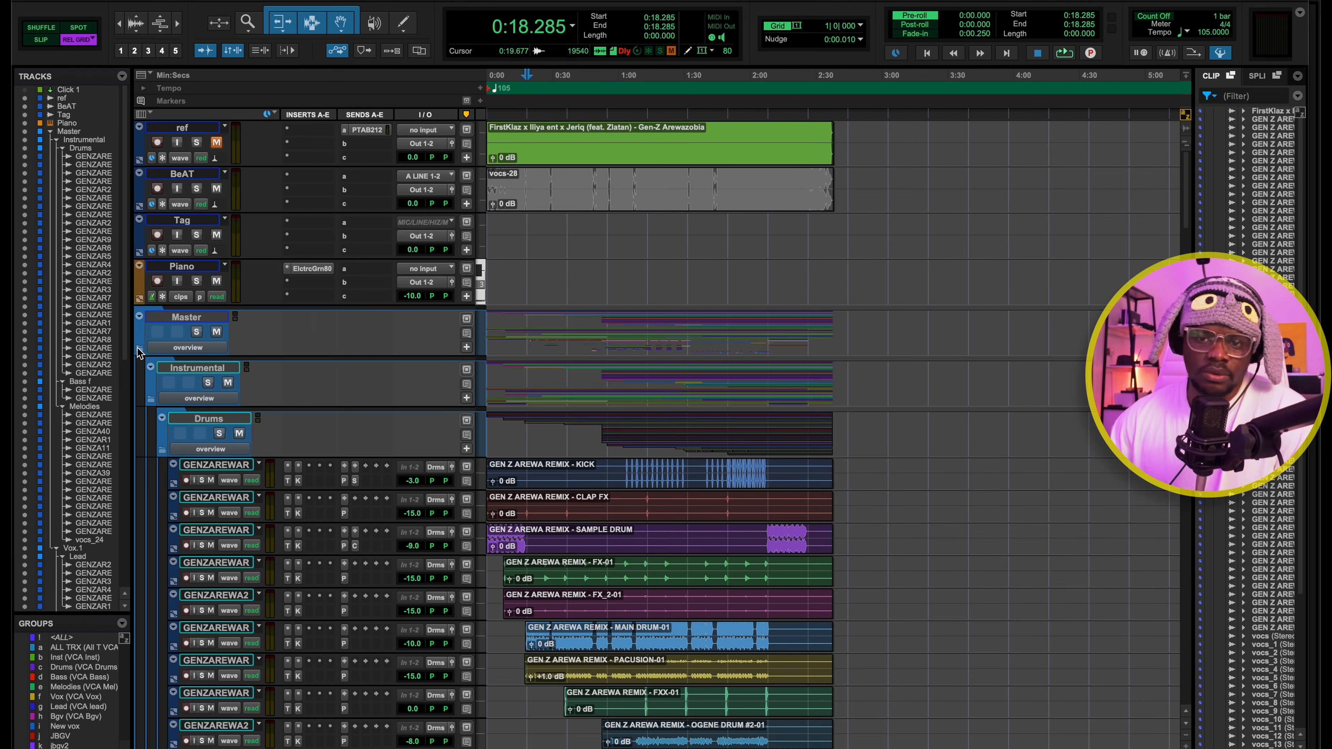
left_click(150, 401)
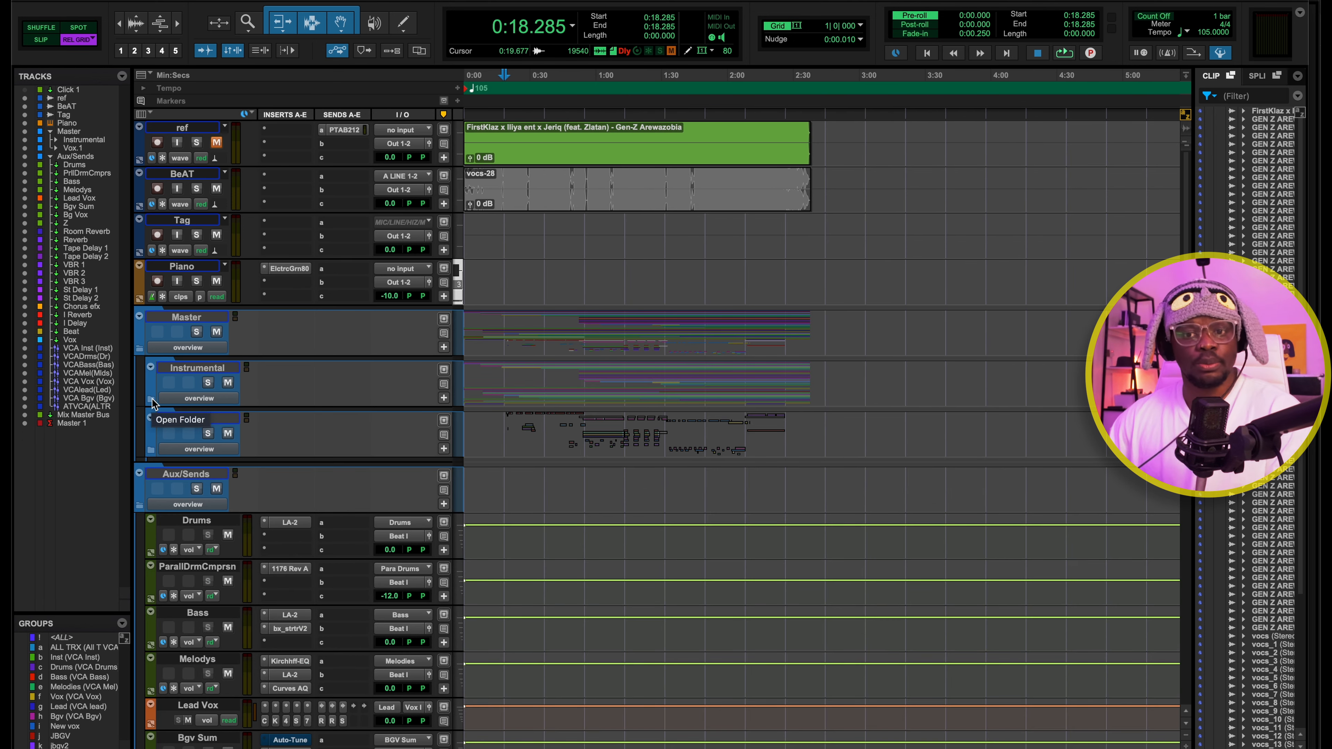
left_click(150, 400)
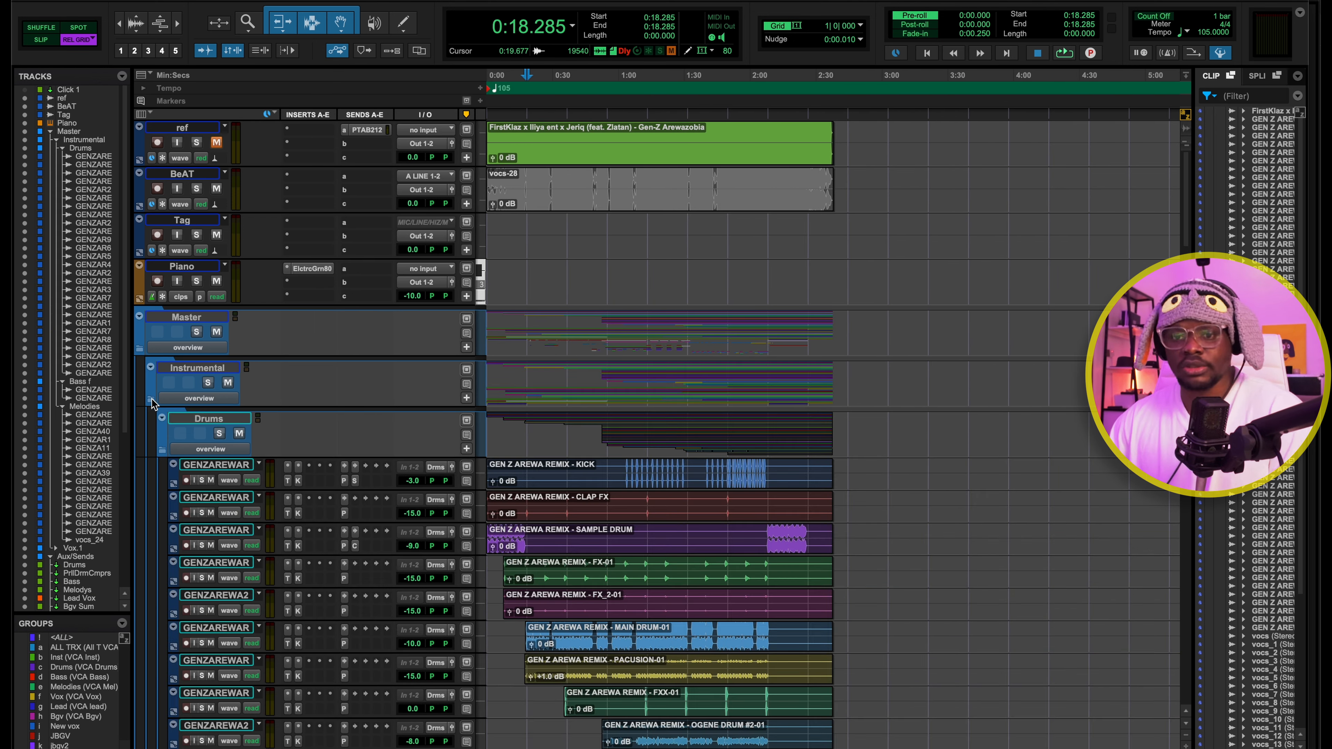
Collapse the Drums, Bass f and Melodies subfolders inside the Instrumental folder to view them as an overview
left_click(162, 451)
left_click(162, 501)
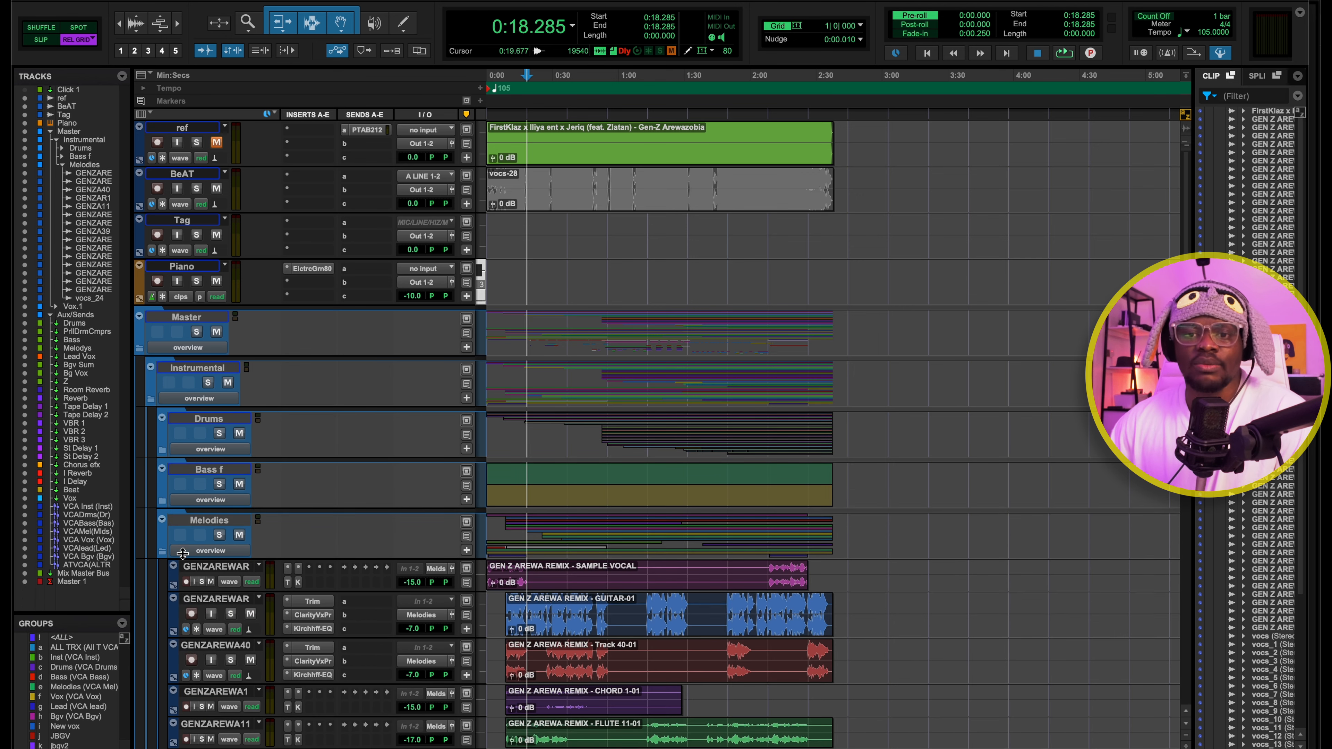
left_click(162, 550)
Open the Vox.1 folder and toggle its Lead and BGV.1 subfolders between collapsed and expanded to review the vocal tracks
scroll(229, 521, "down", 5)
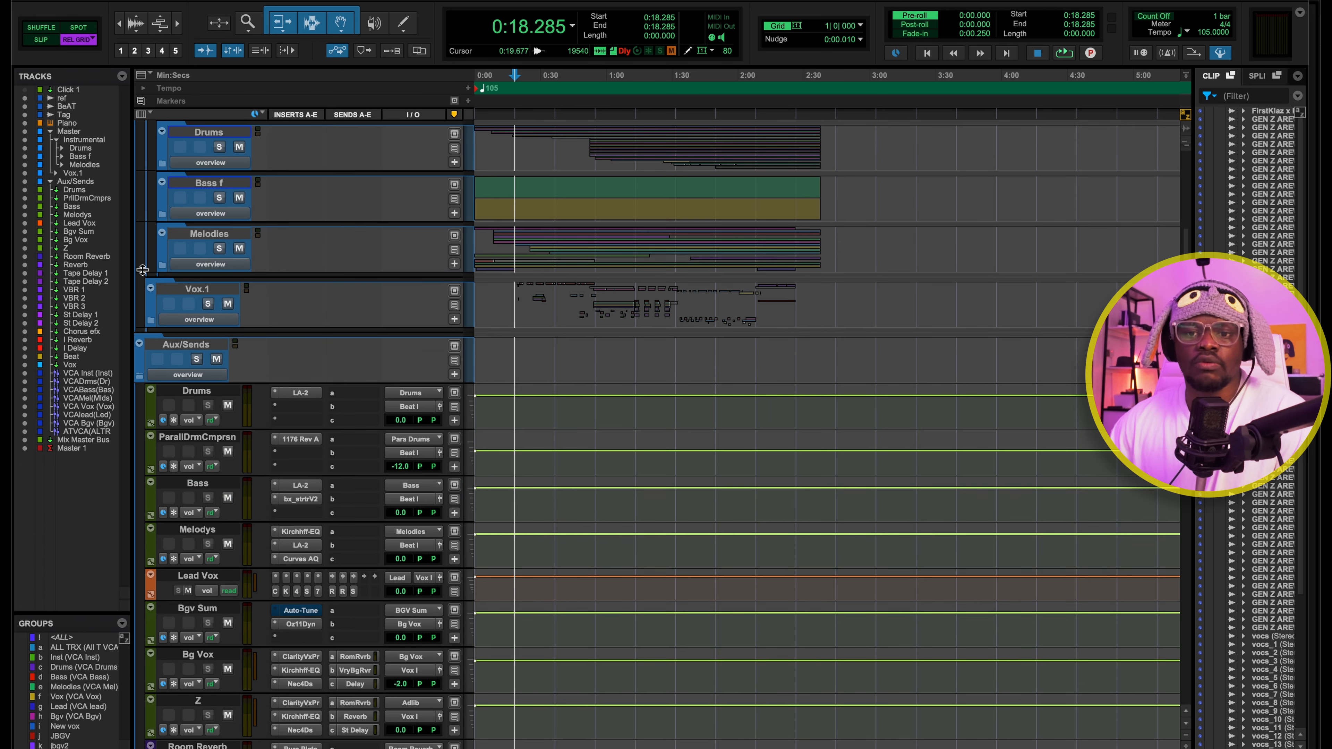
left_click(148, 325)
left_click(162, 371)
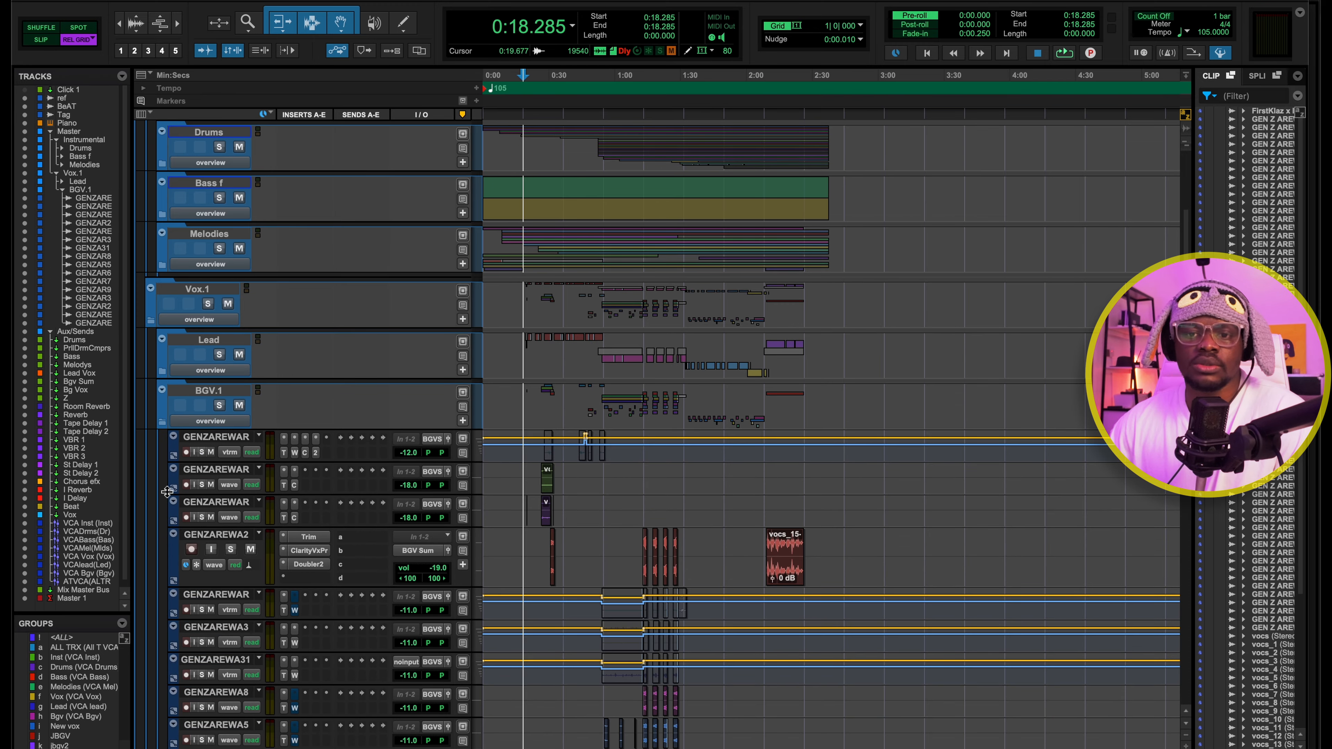
left_click(161, 422)
left_click(162, 421)
left_click(162, 370)
Reopen the Instrumental subfolders to show the individual drum and melody tracks
scroll(239, 465, "up", 6)
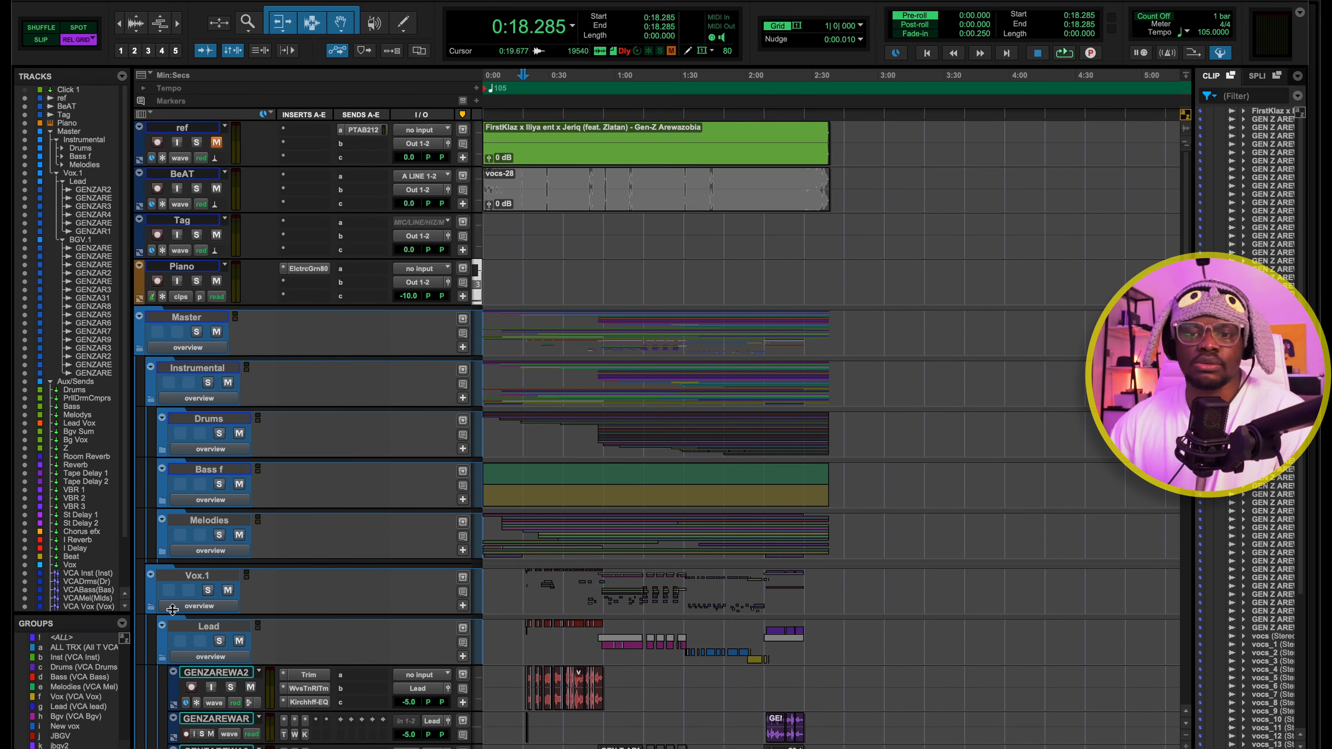
left_click(161, 551)
scroll(728, 451, "up", 15)
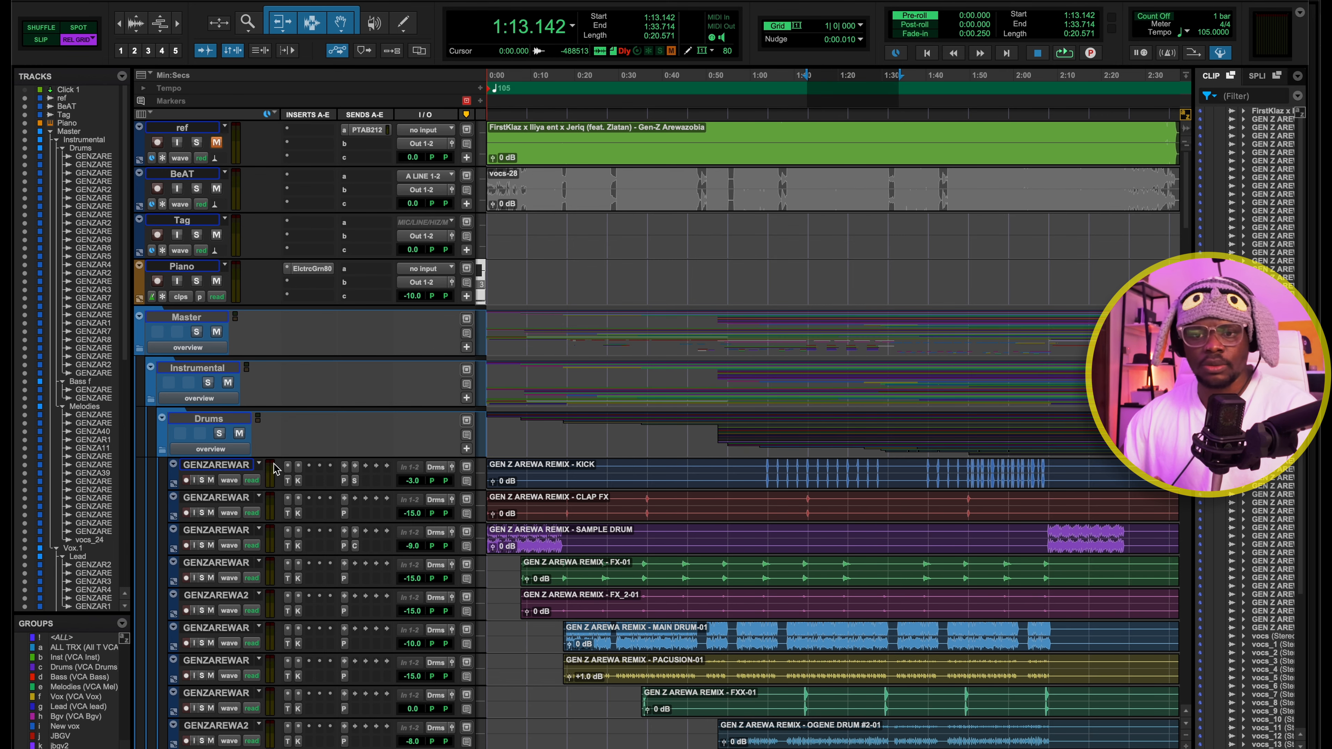
Select the kick track, switch to the mixer, and play the 1:13.142–1:33.714 section with the kick soloed
left_click(235, 468)
key("super+equal")
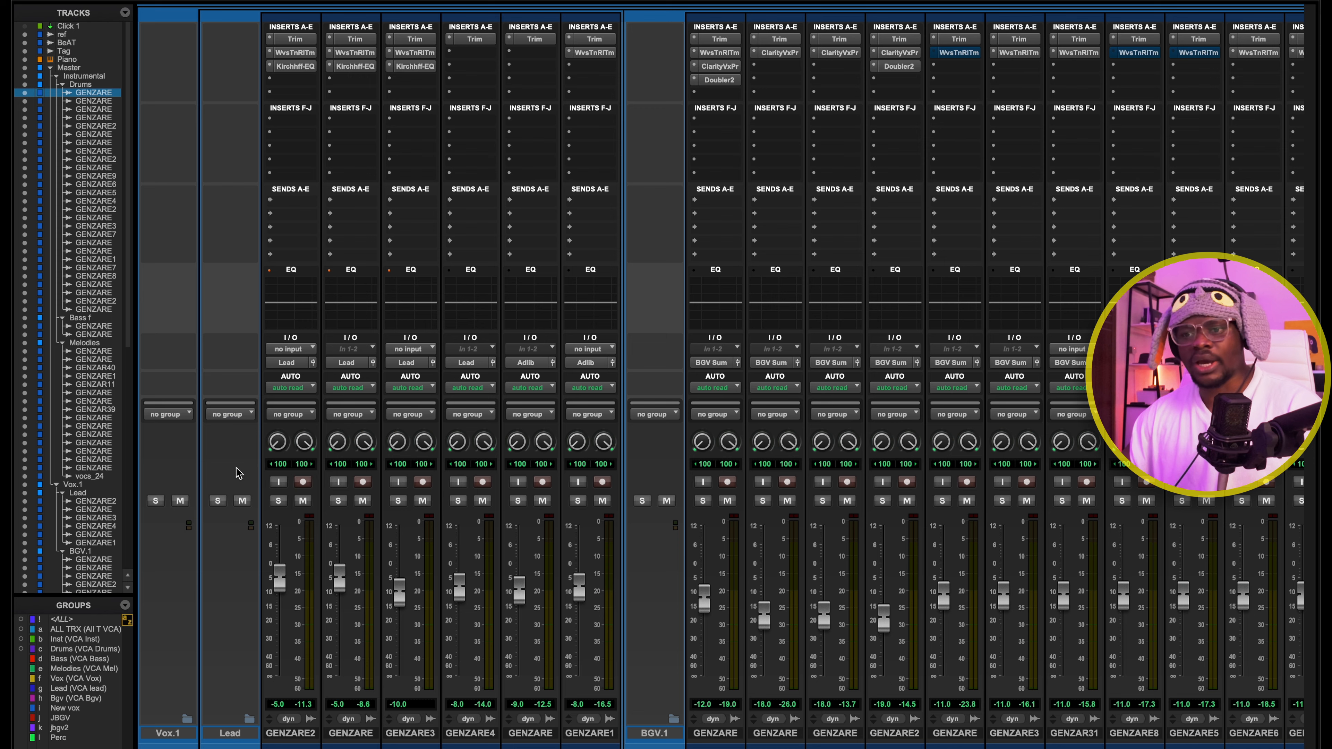
scroll(599, 353, "left", 20)
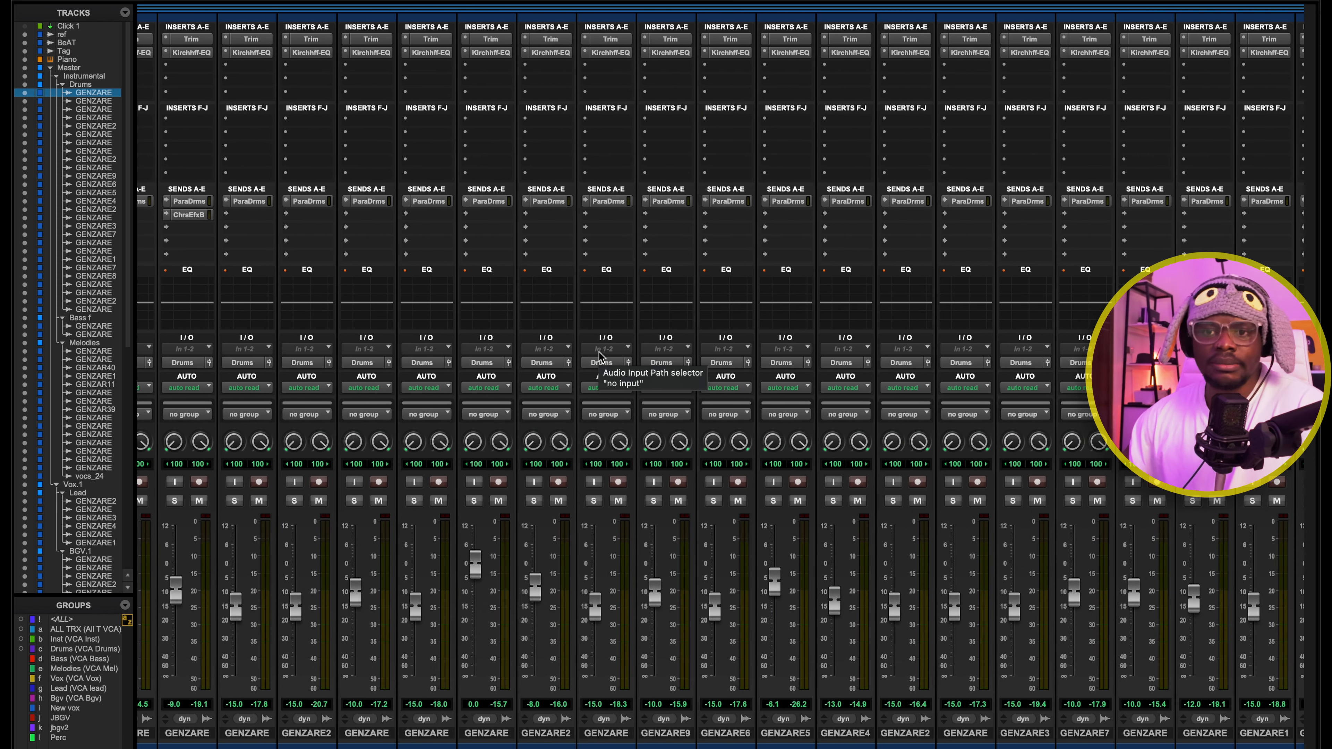
scroll(599, 357, "left", 10)
left_click(580, 501)
key("space")
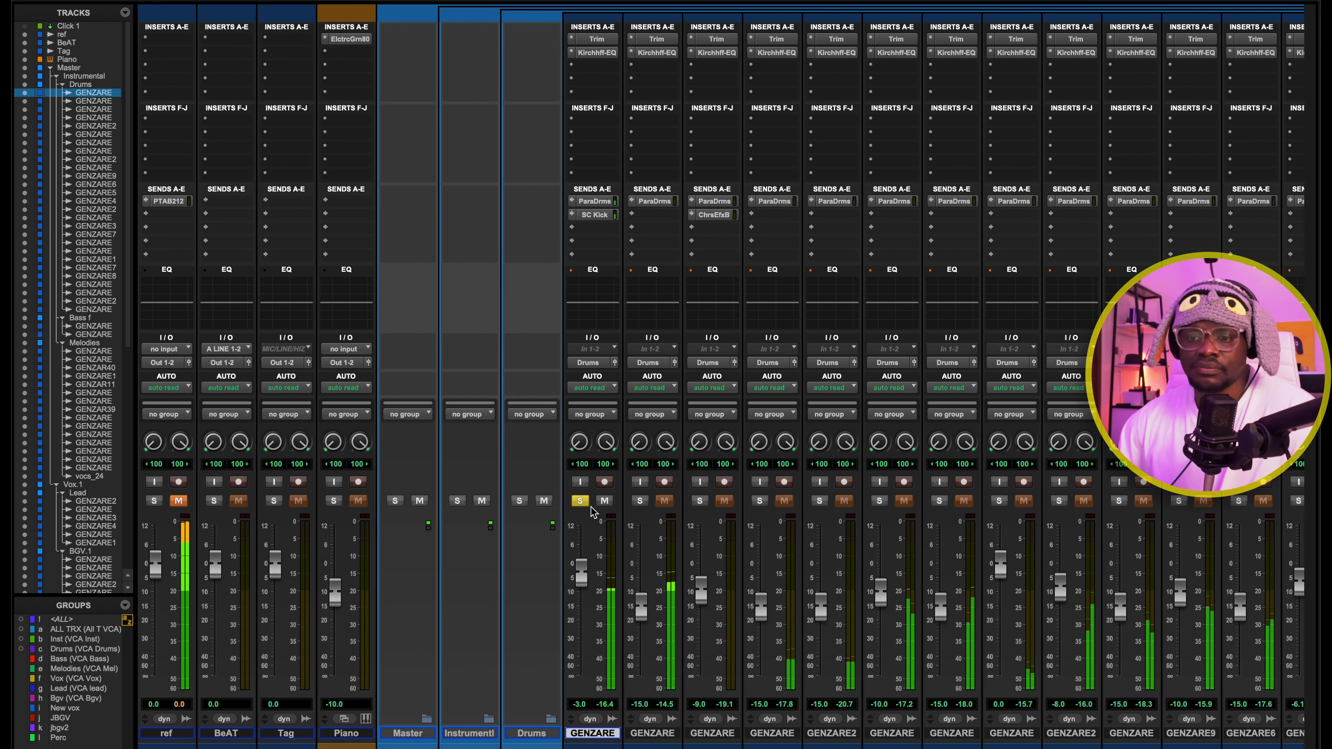
key("space")
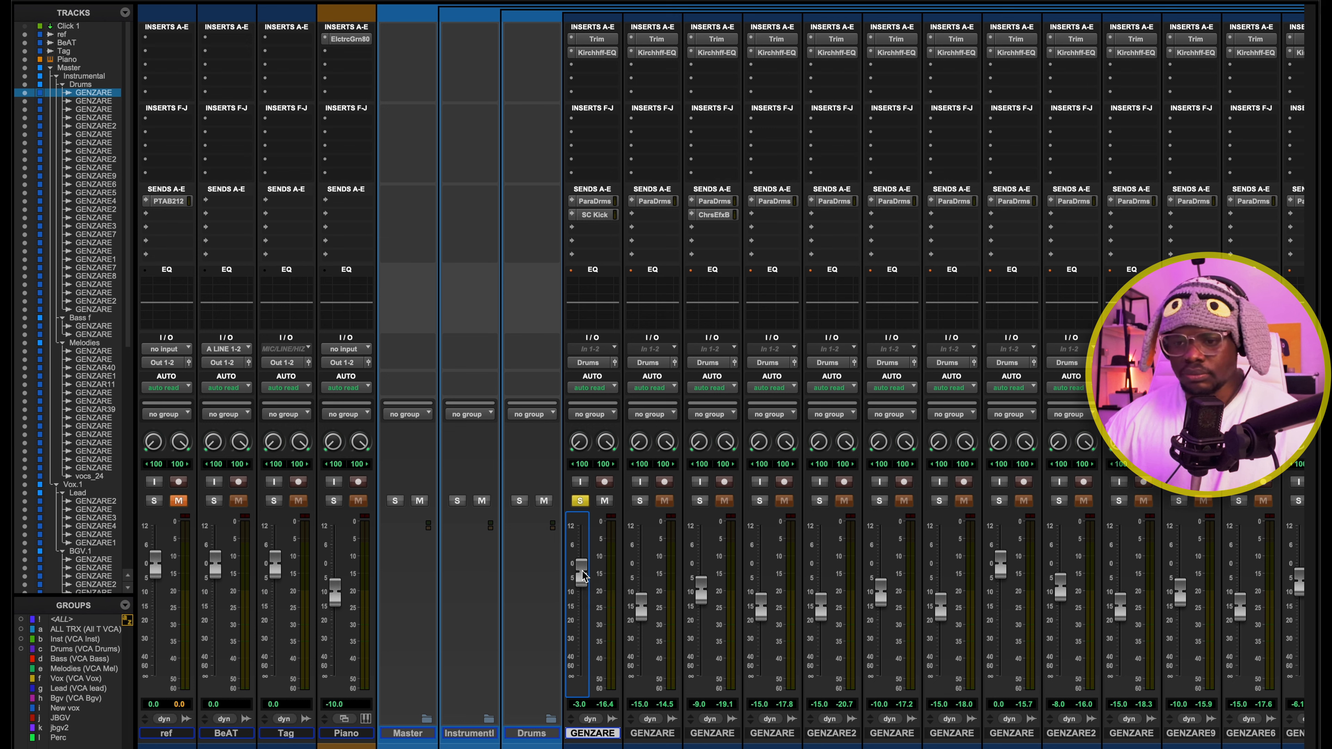
Pull the kick track's fader all the way down and play the section to hear the difference
left_click_drag(583, 576, 604, 658)
key("space")
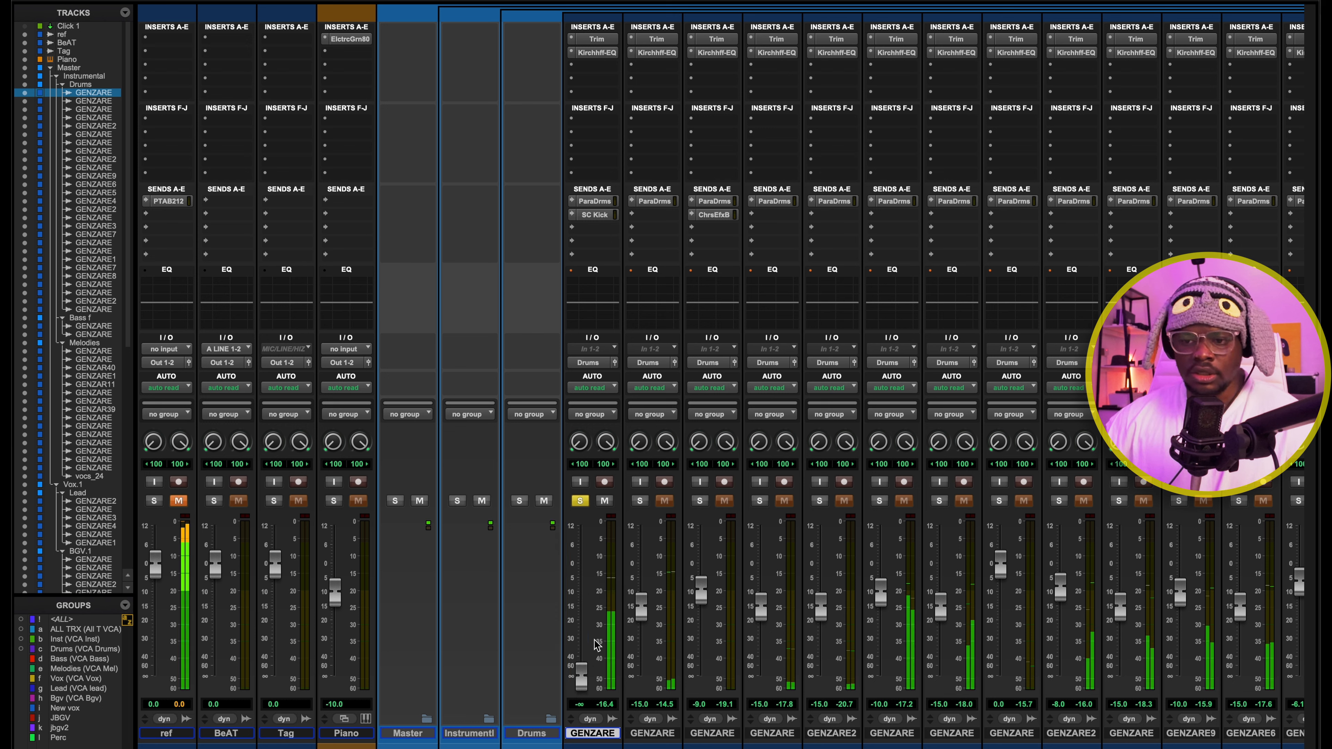
key("space")
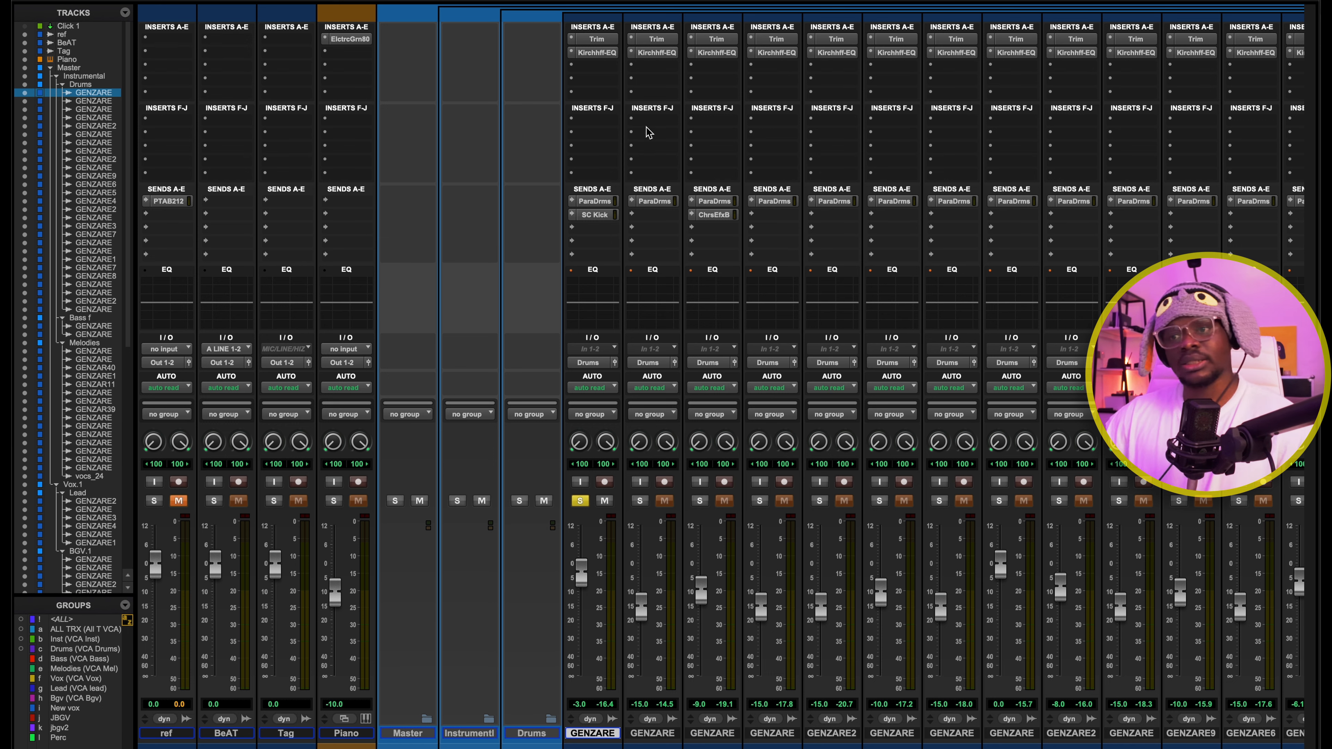
Inspect the low shelf band in the kick track's Kirchhoff-EQ and close the plugin
left_click(596, 54)
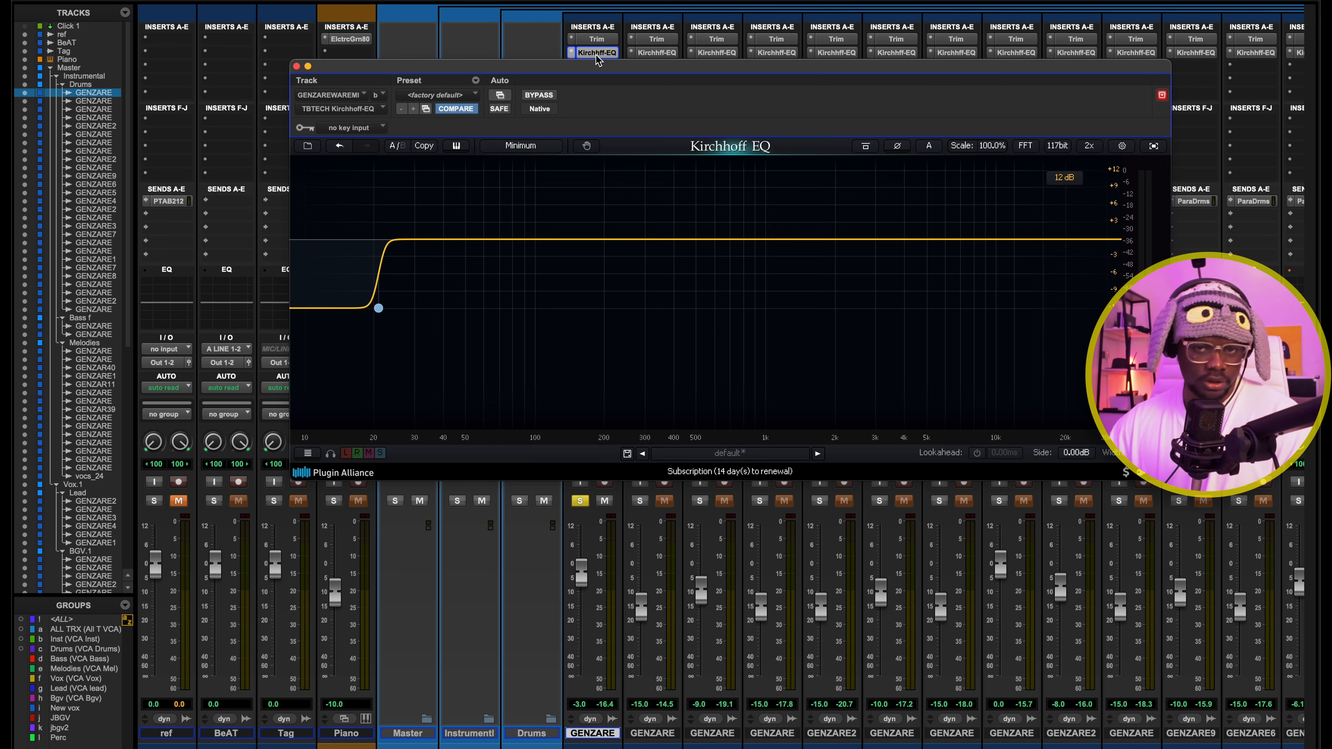
left_click_drag(607, 65, 655, 58)
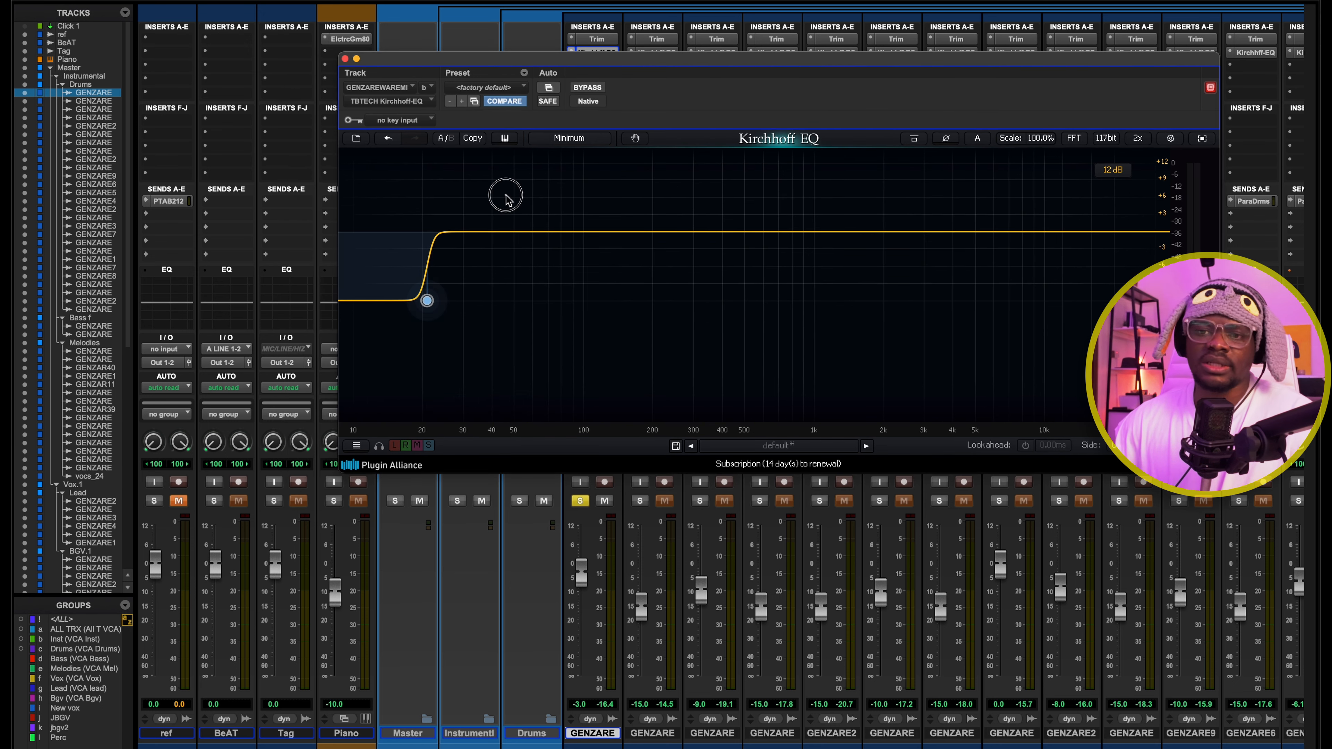
left_click_drag(425, 317, 368, 333)
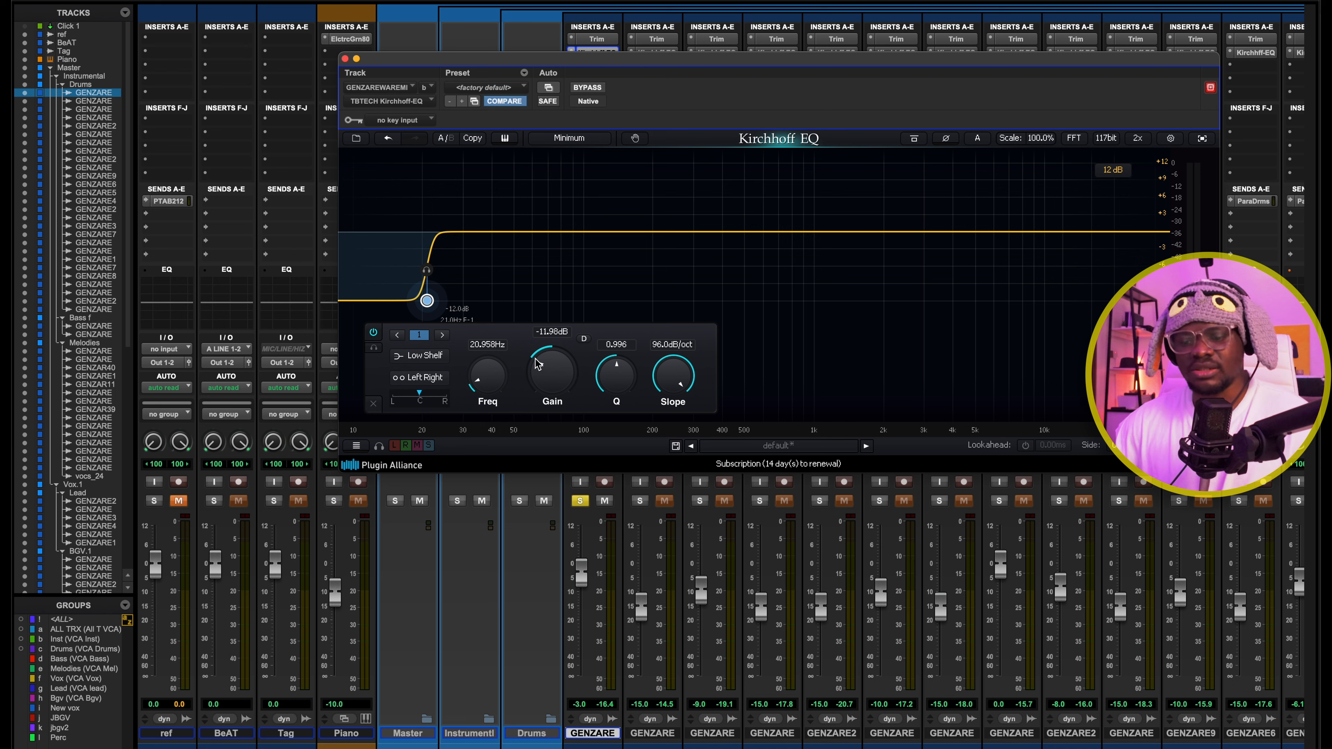
left_click(534, 268)
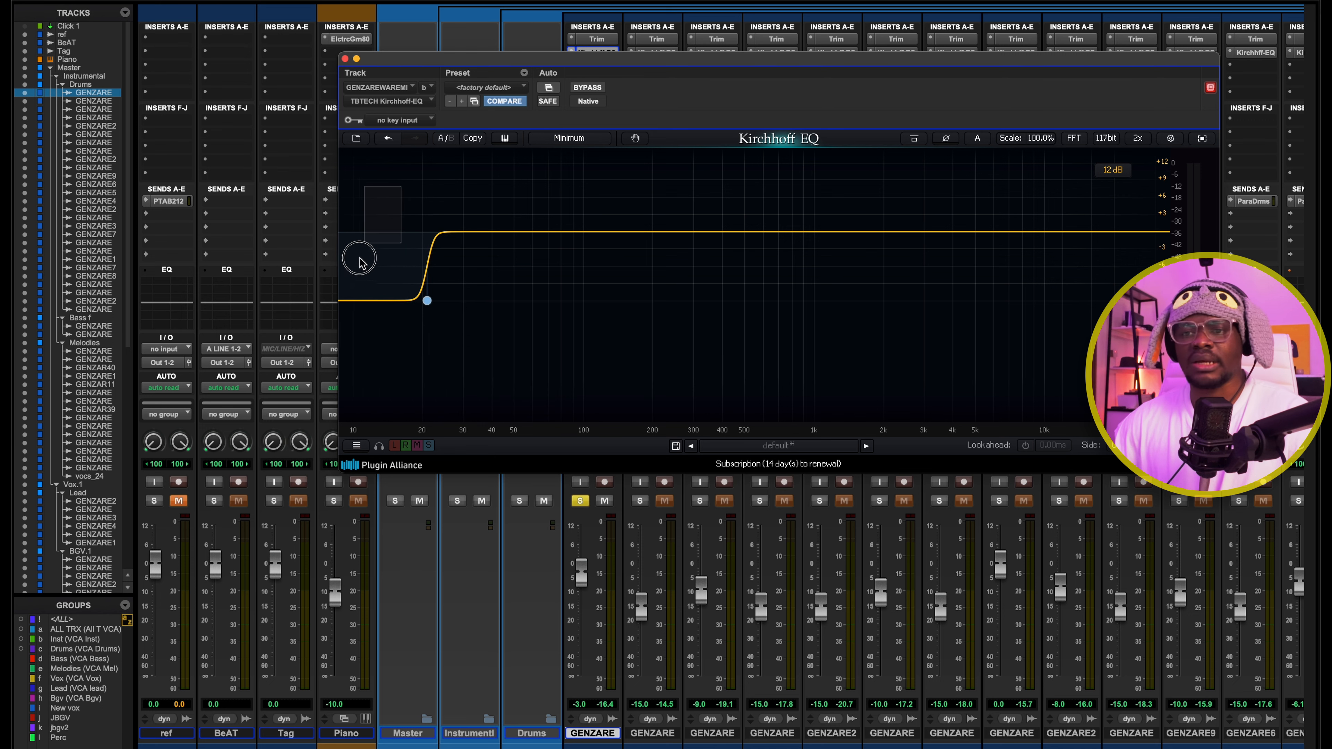
left_click(427, 300)
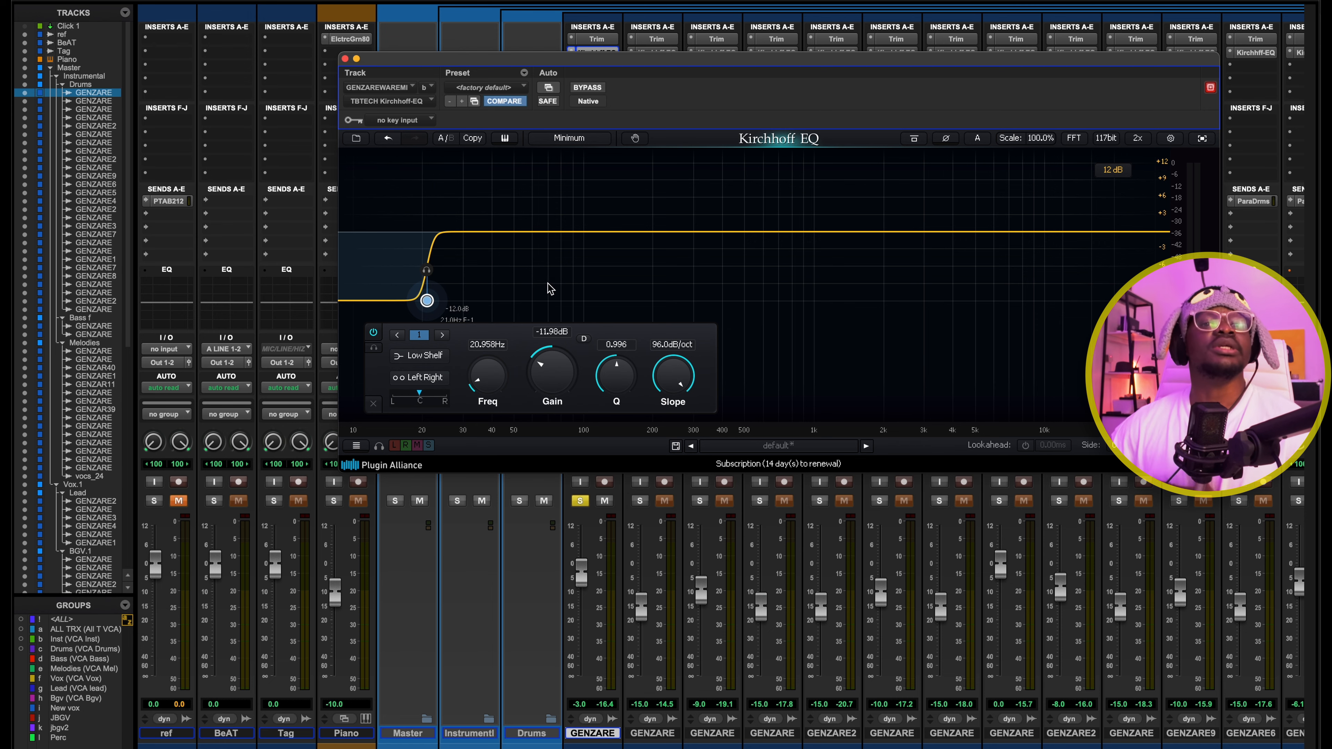
key("super+w")
Solo the SAMPLE DRUM track, play it from 0:02.285, and return to the mixer
key("super+equal")
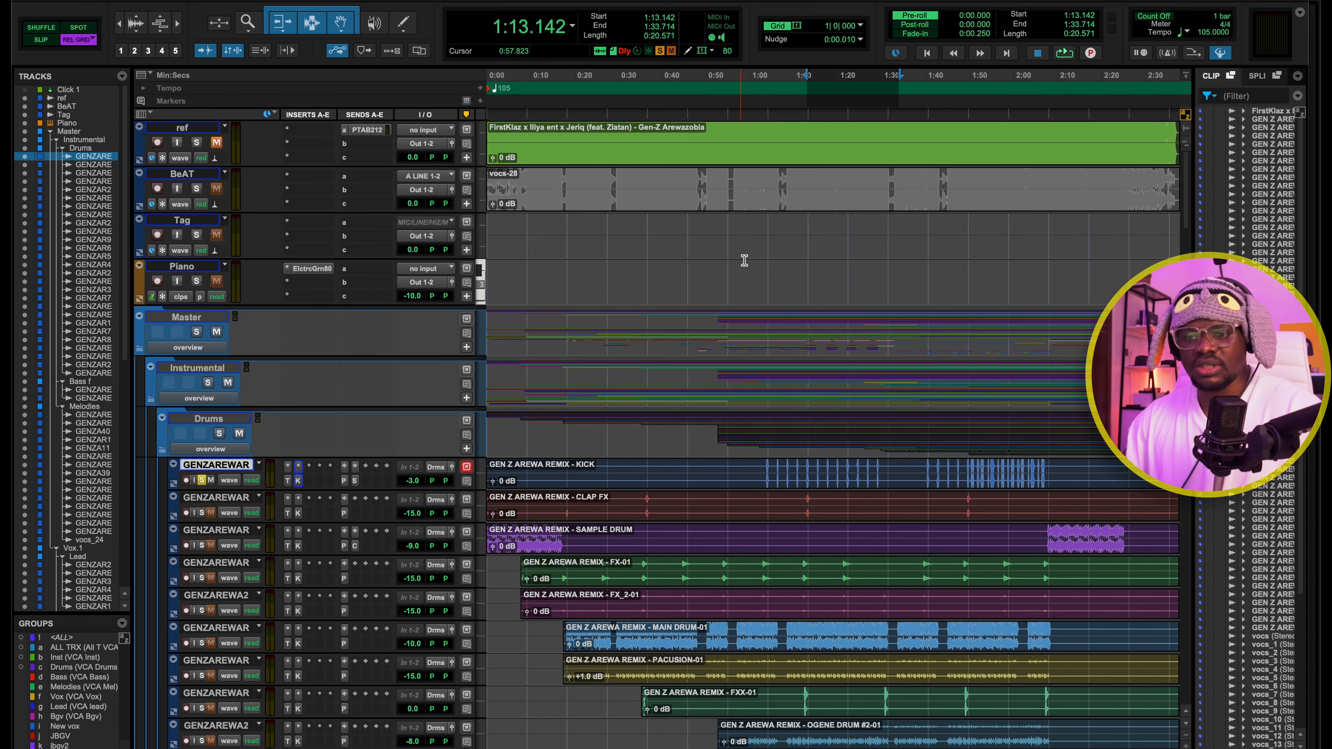
scroll(813, 427, "down", 1)
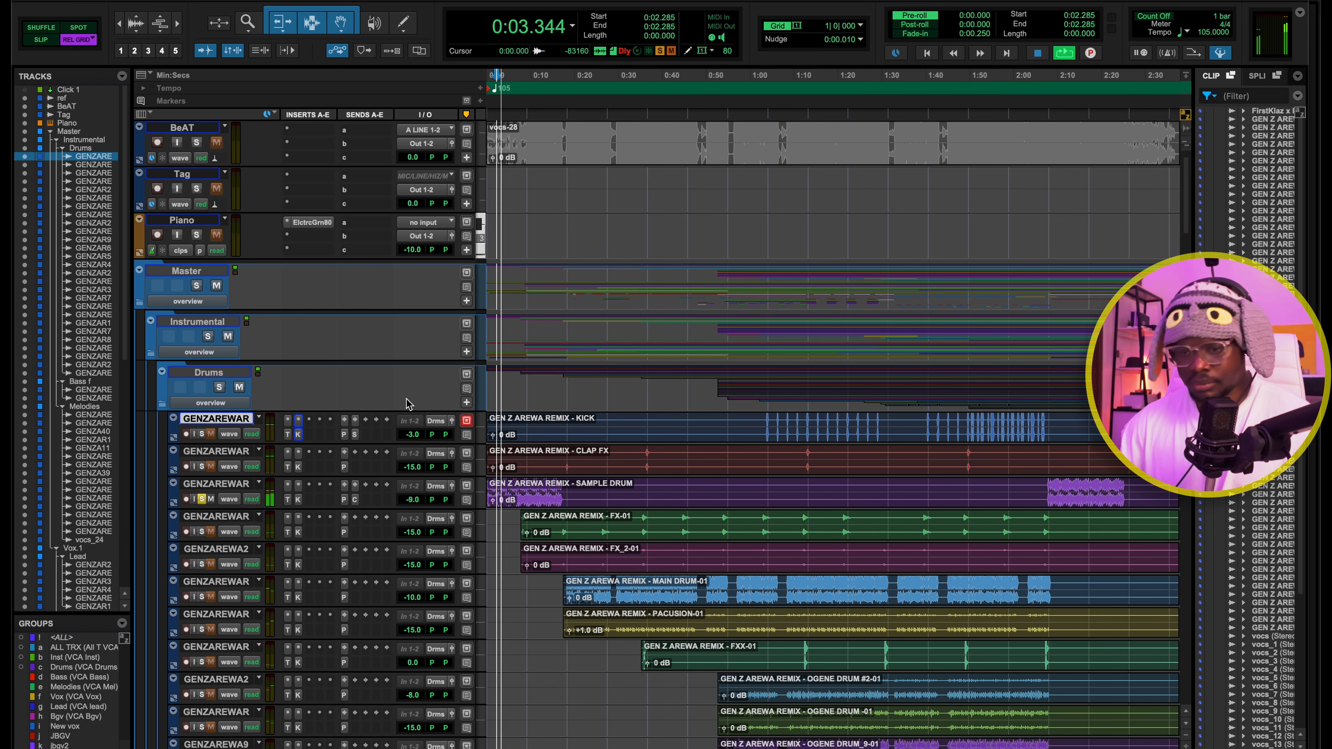
key("super+equal")
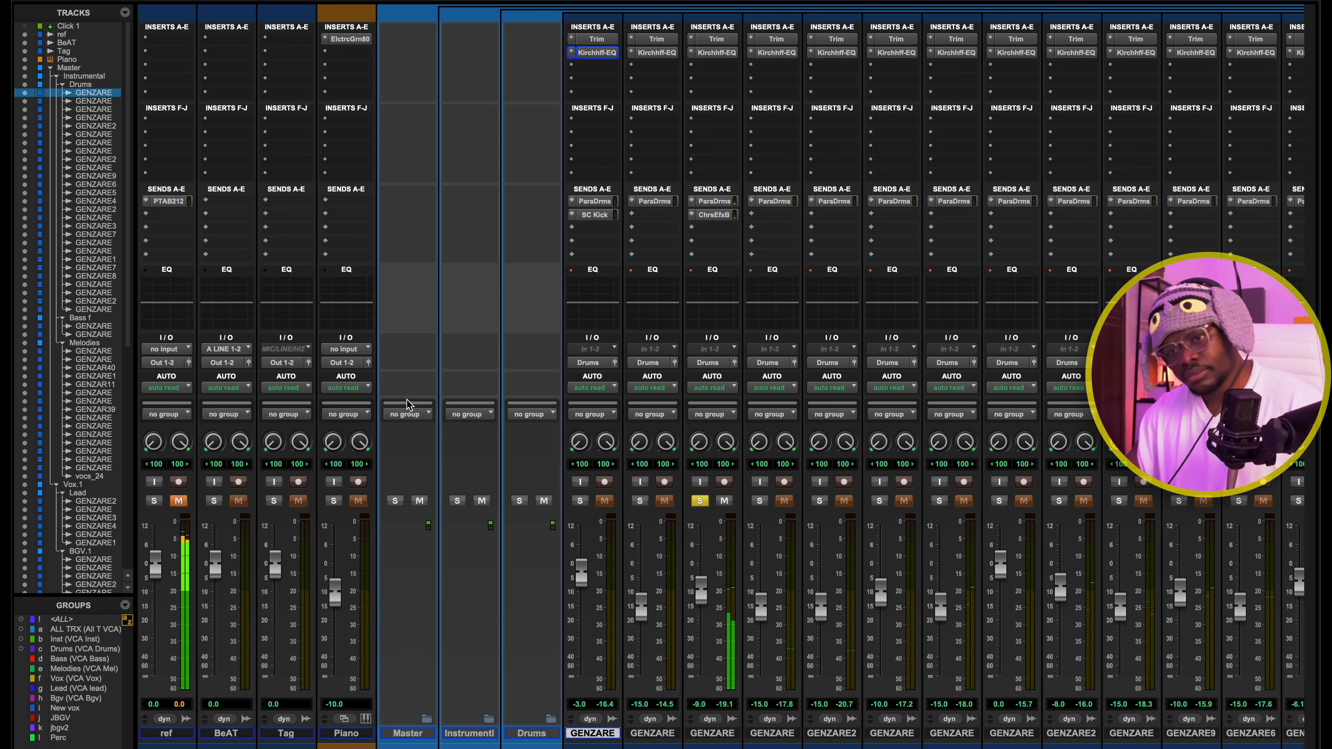
Check the SAMPLE DRUM track's Trim insert and open its Kirchhoff-EQ to review the full curve
left_click(716, 40)
left_click(716, 42)
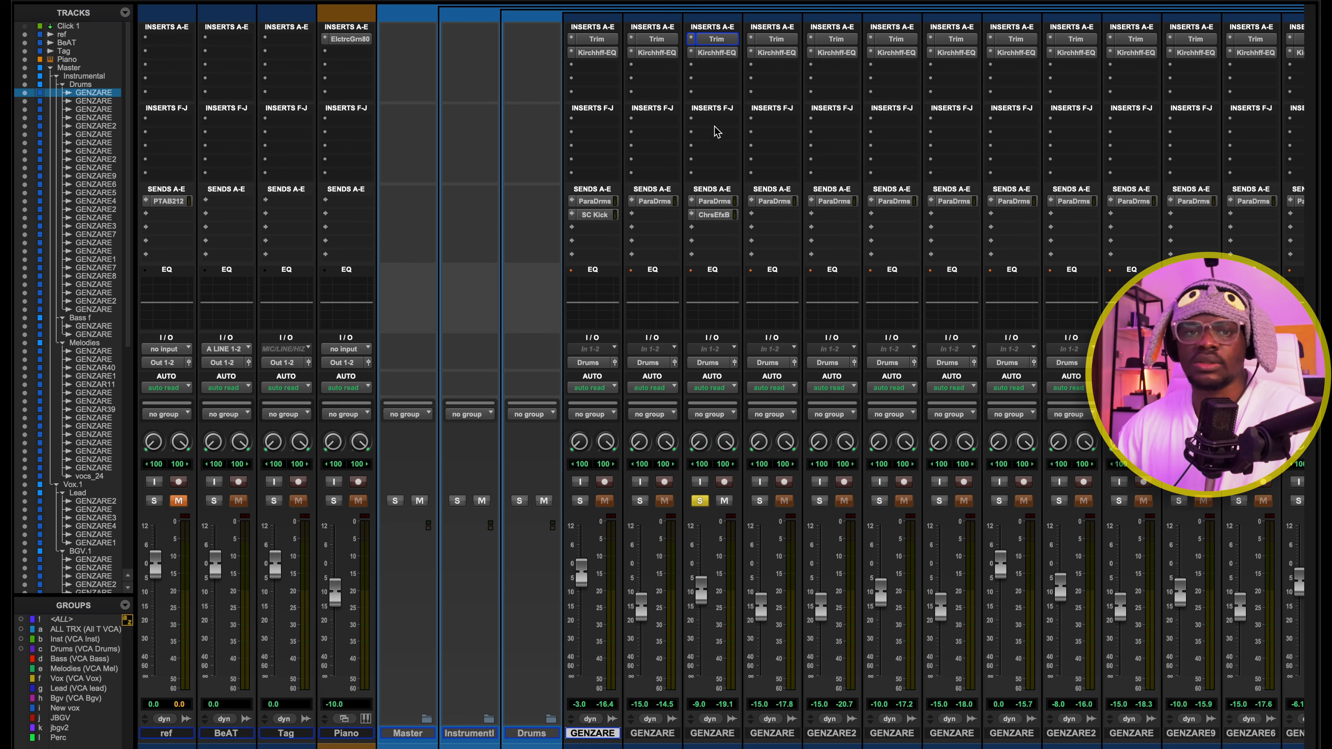
left_click(721, 53)
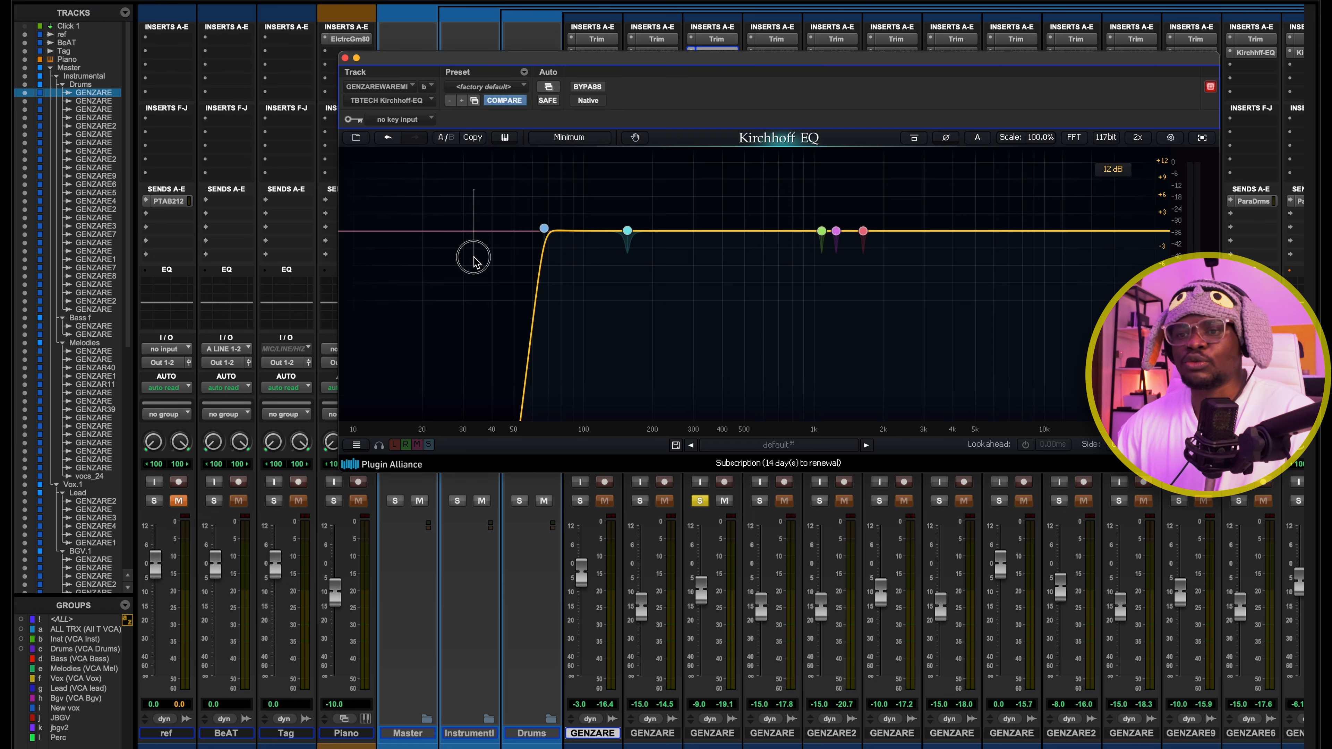
left_click_drag(475, 190, 970, 309)
left_click(878, 298)
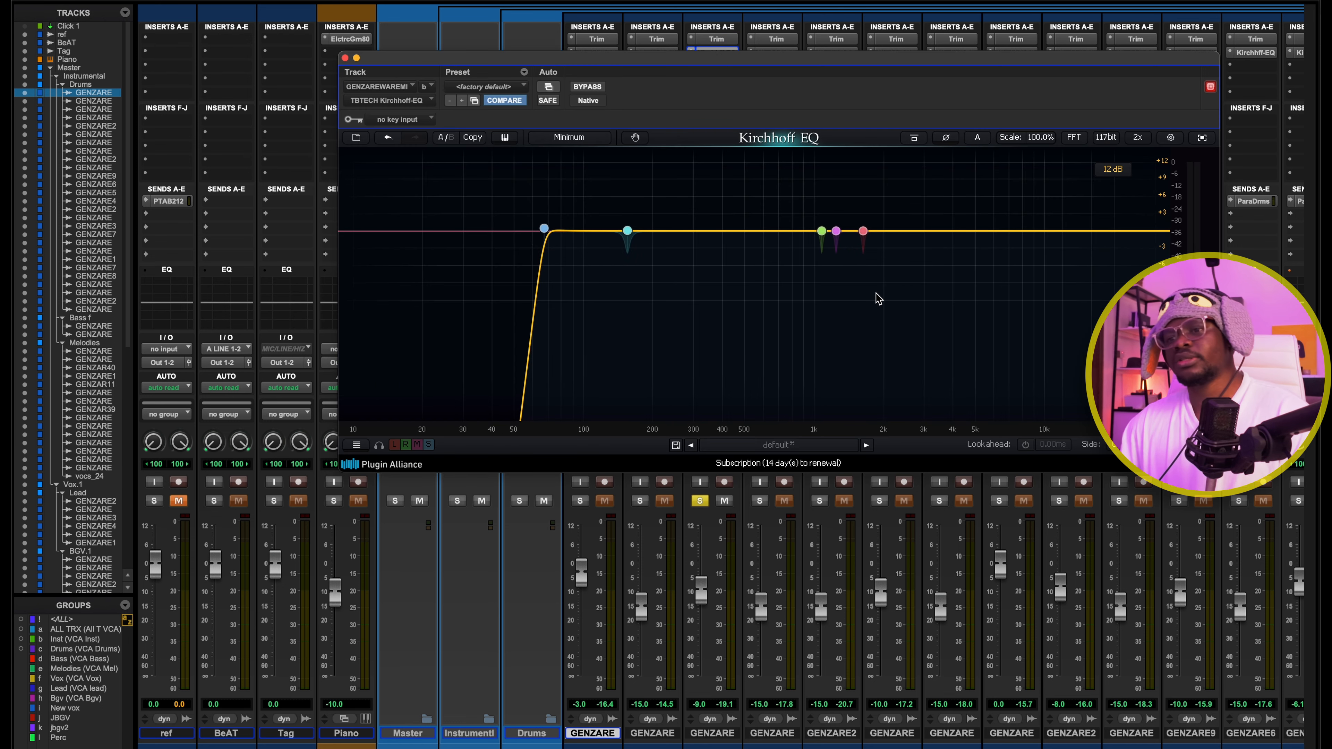
Audition the bell band near 155 Hz in isolation and inspect the high-pass band's settings in the SAMPLE DRUM EQ
left_click(628, 203)
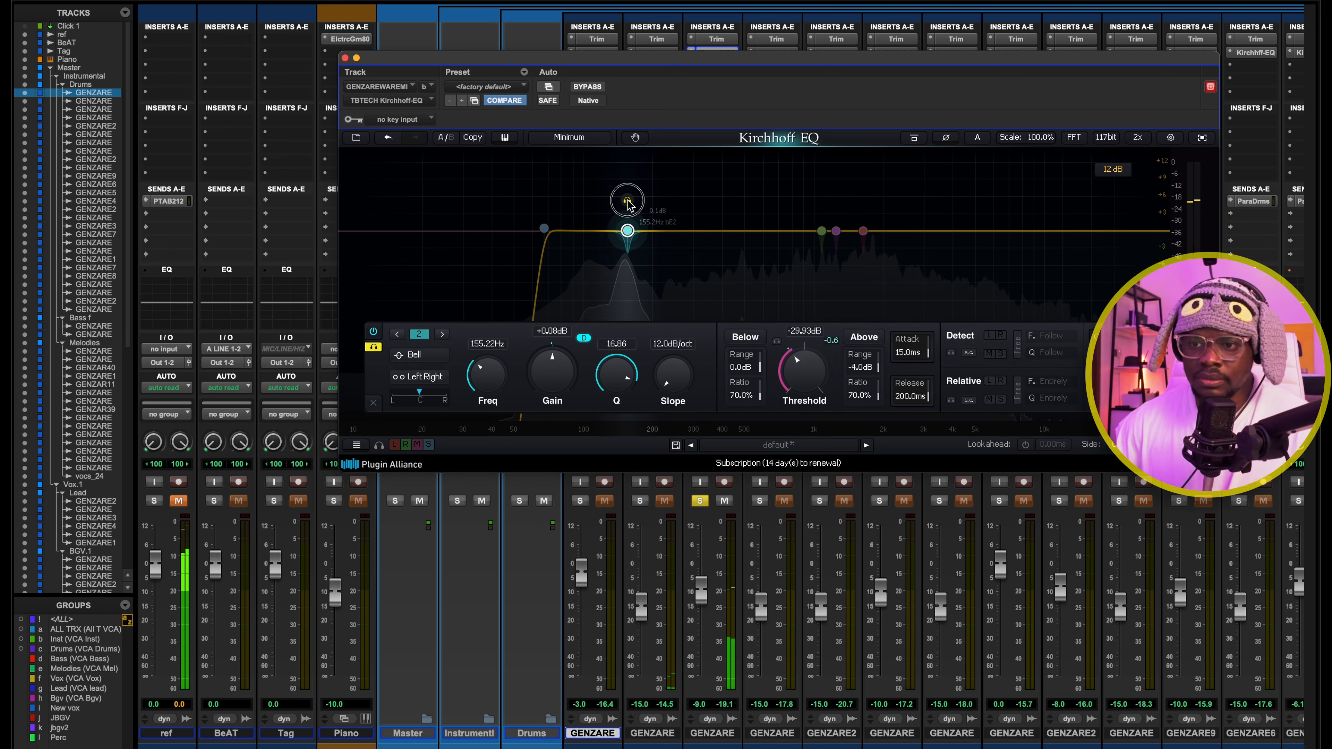
key("space")
left_click_drag(598, 167, 705, 290)
left_click(621, 286)
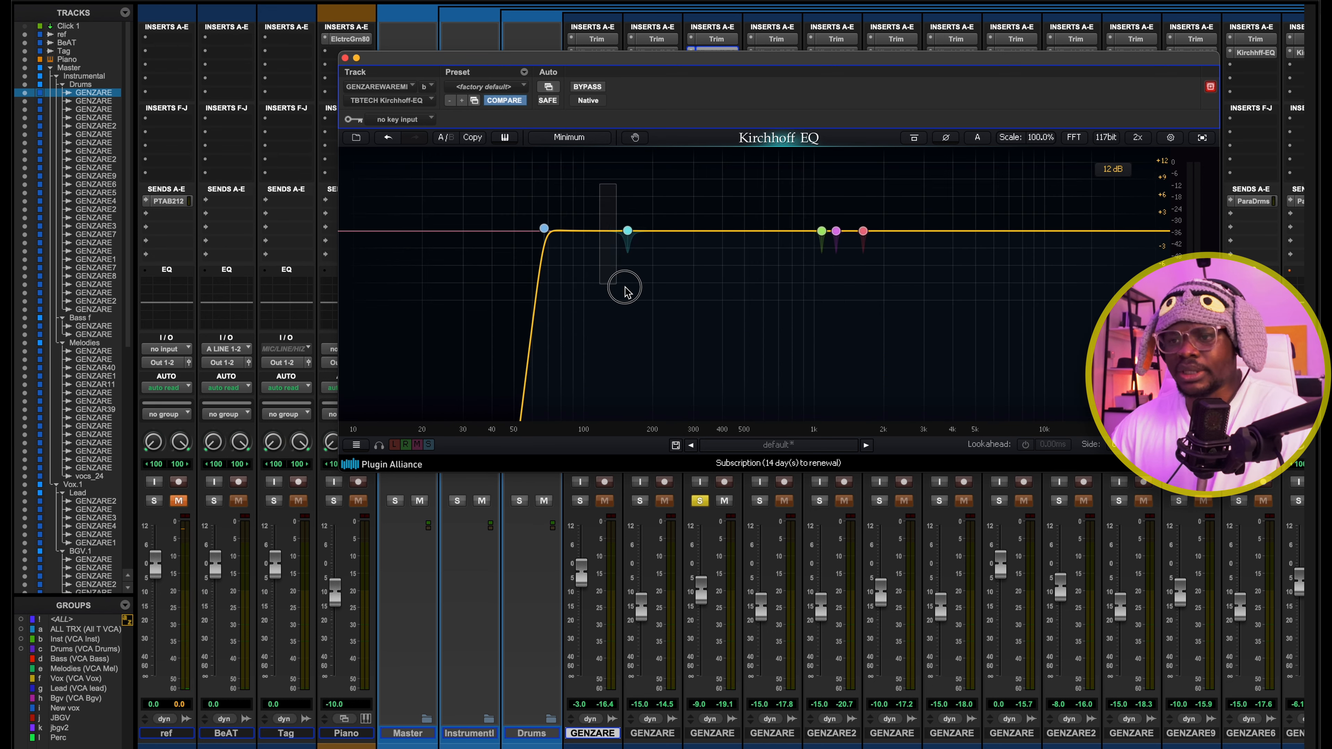
left_click(544, 228)
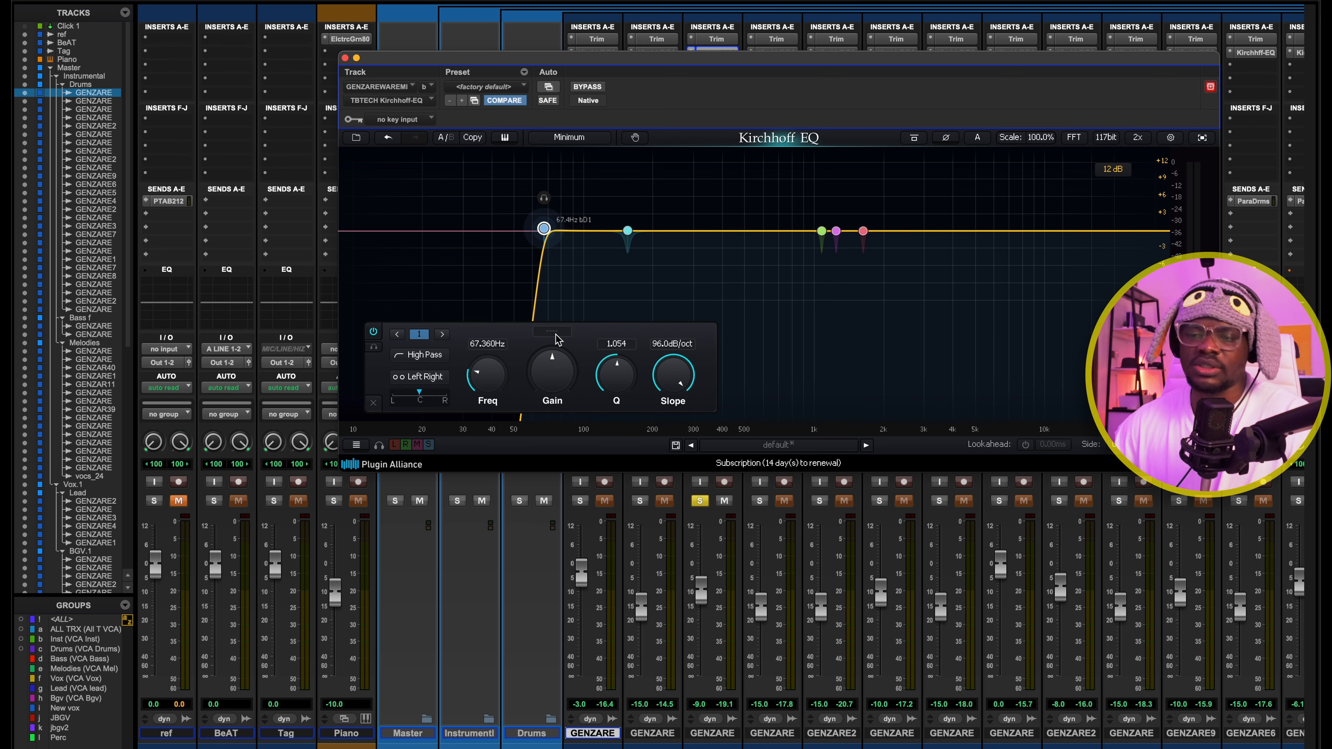
left_click(434, 199)
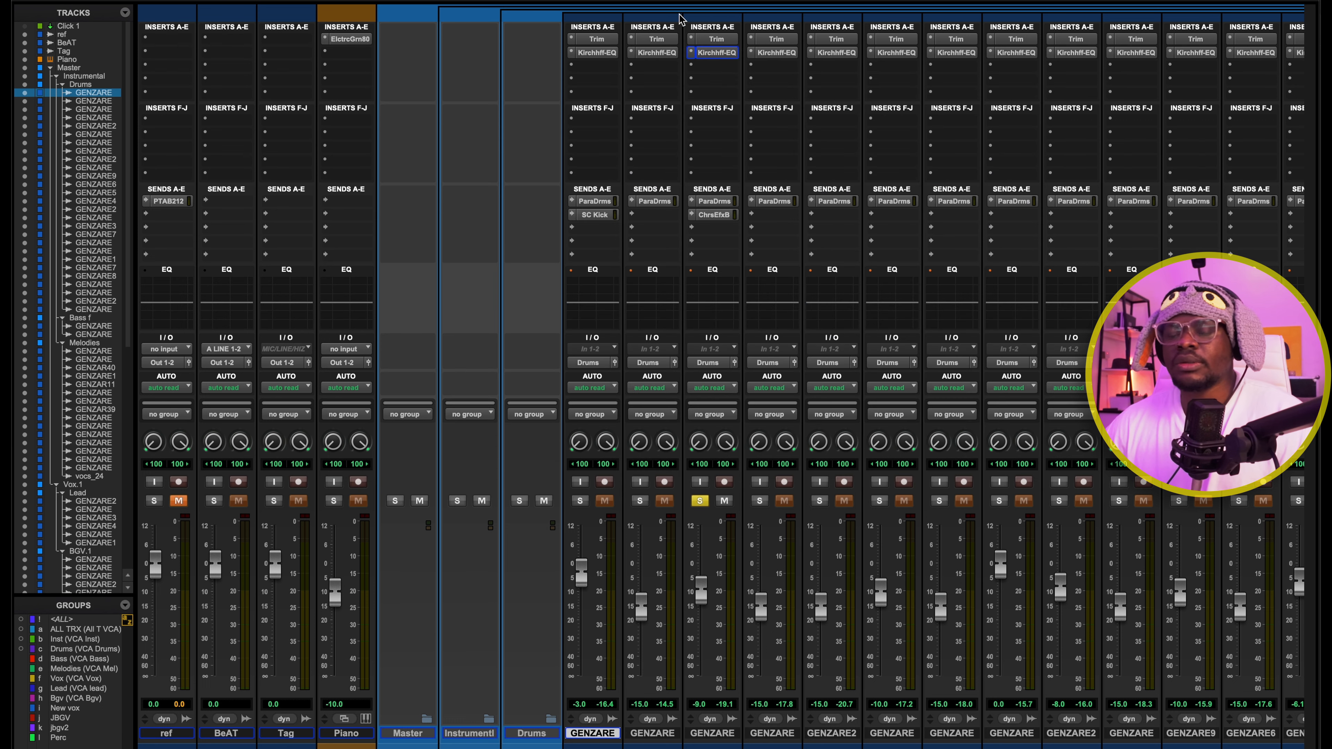
Check the SAMPLE DRUM track's Chorus Efx Bus send and the Doubler4 insert on the Chorus efx track
left_click(711, 215)
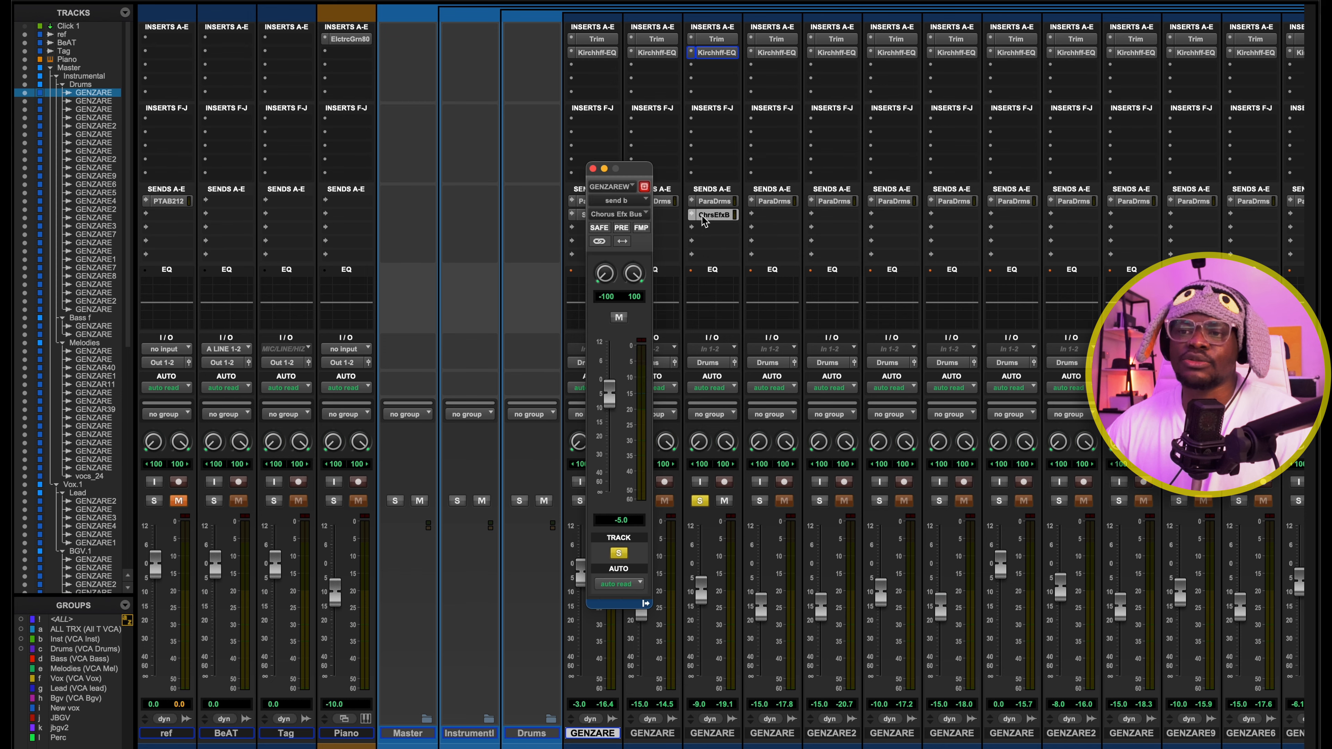
left_click(711, 215)
left_click(710, 216)
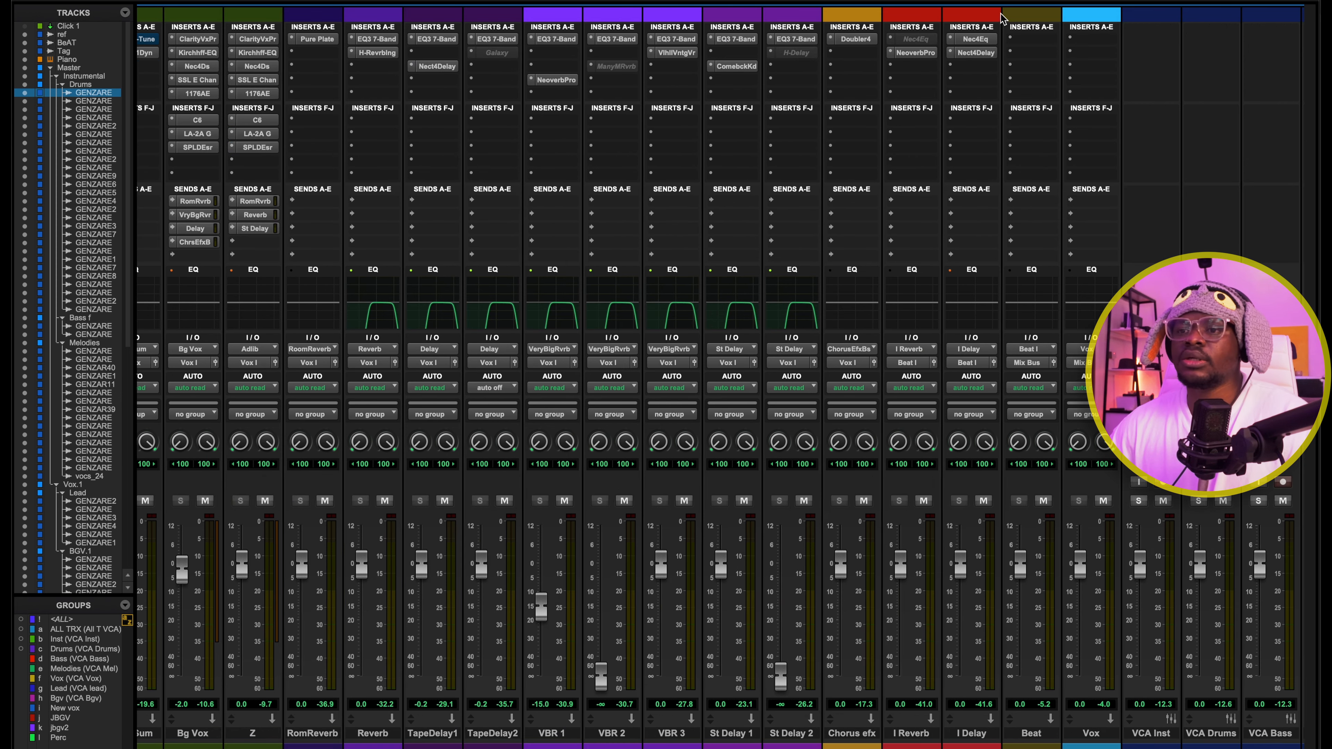
left_click(850, 40)
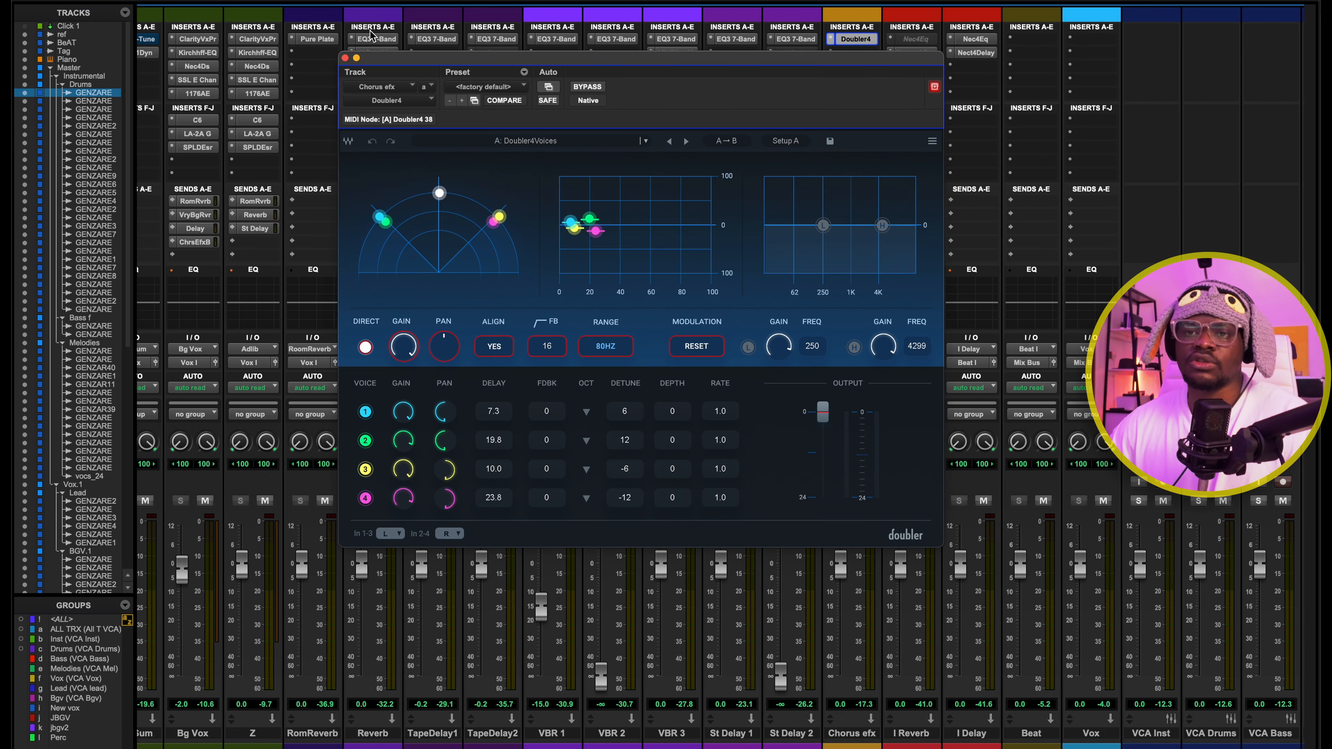
left_click(345, 59)
scroll(513, 38, "left", 20)
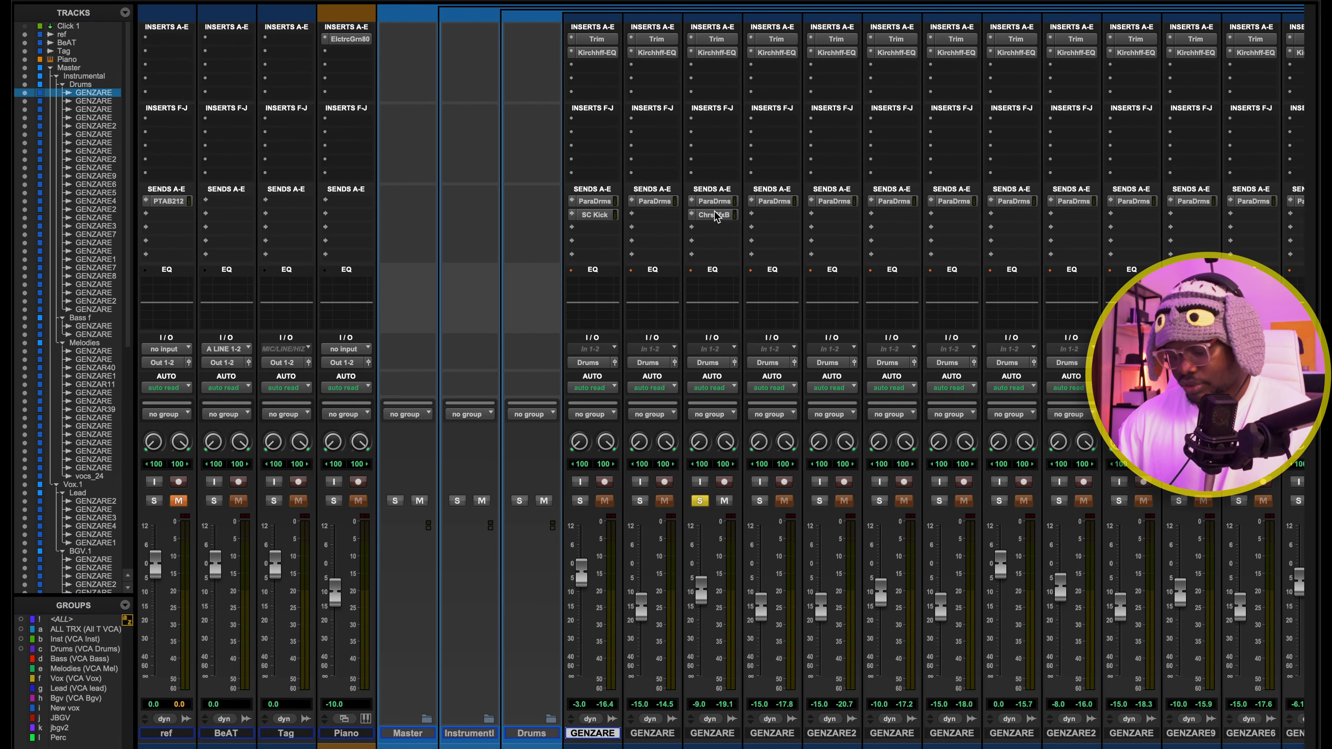
Return to the edit window and play SAMPLE DRUM from 0:02.285, comparing it with the chorus send muted and active
key("super+equal")
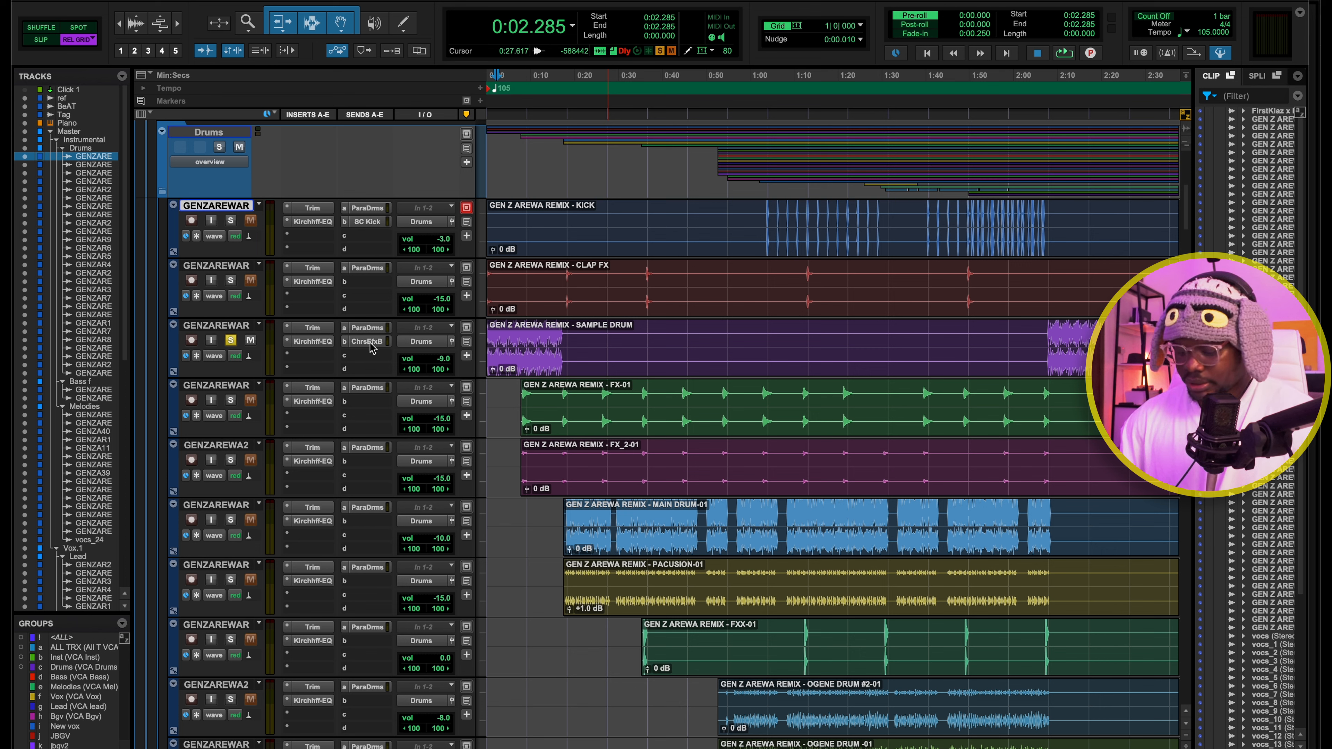
key("space")
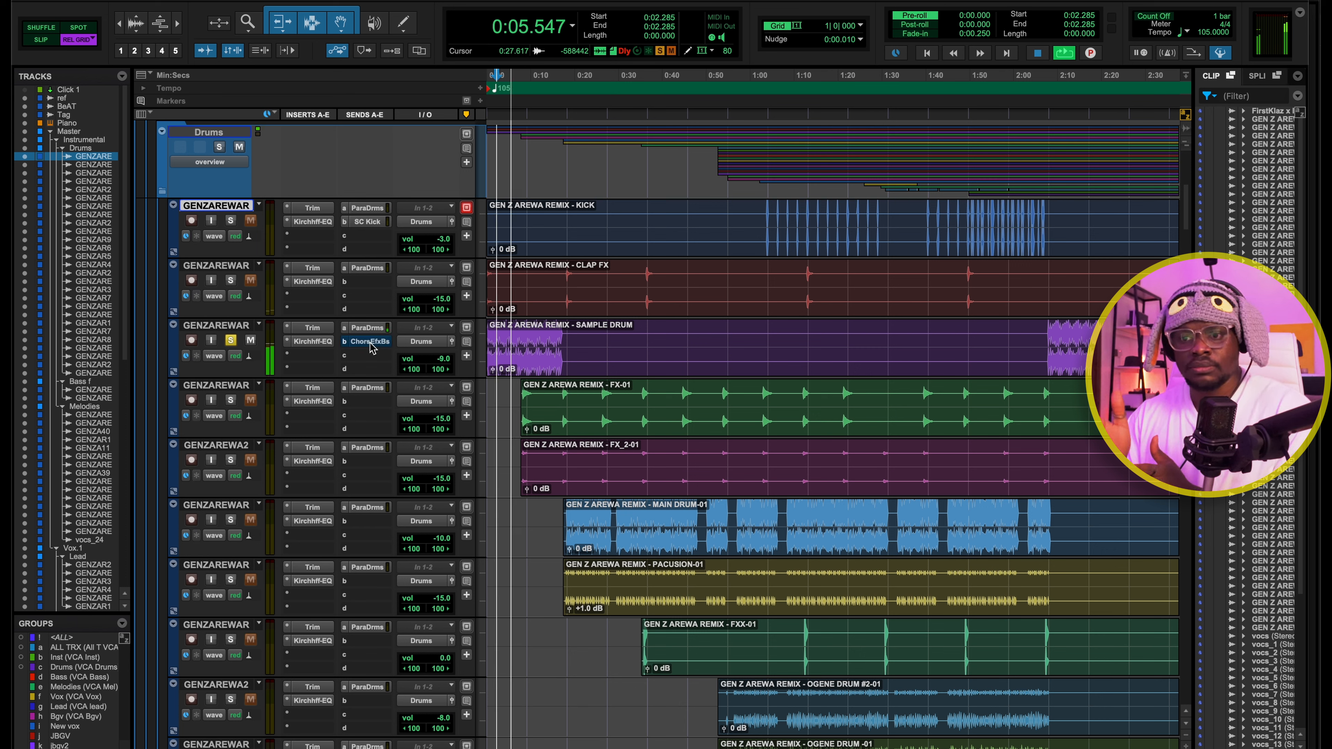
key("space")
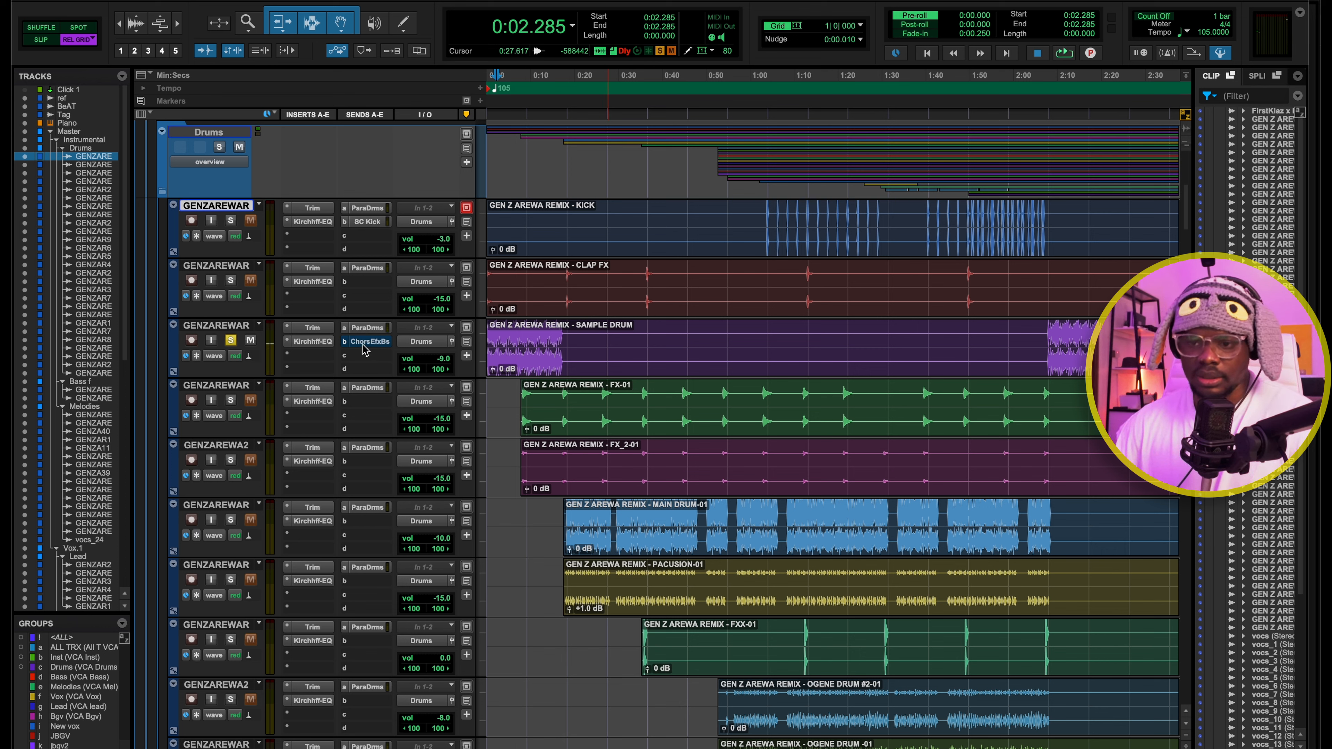
key("space")
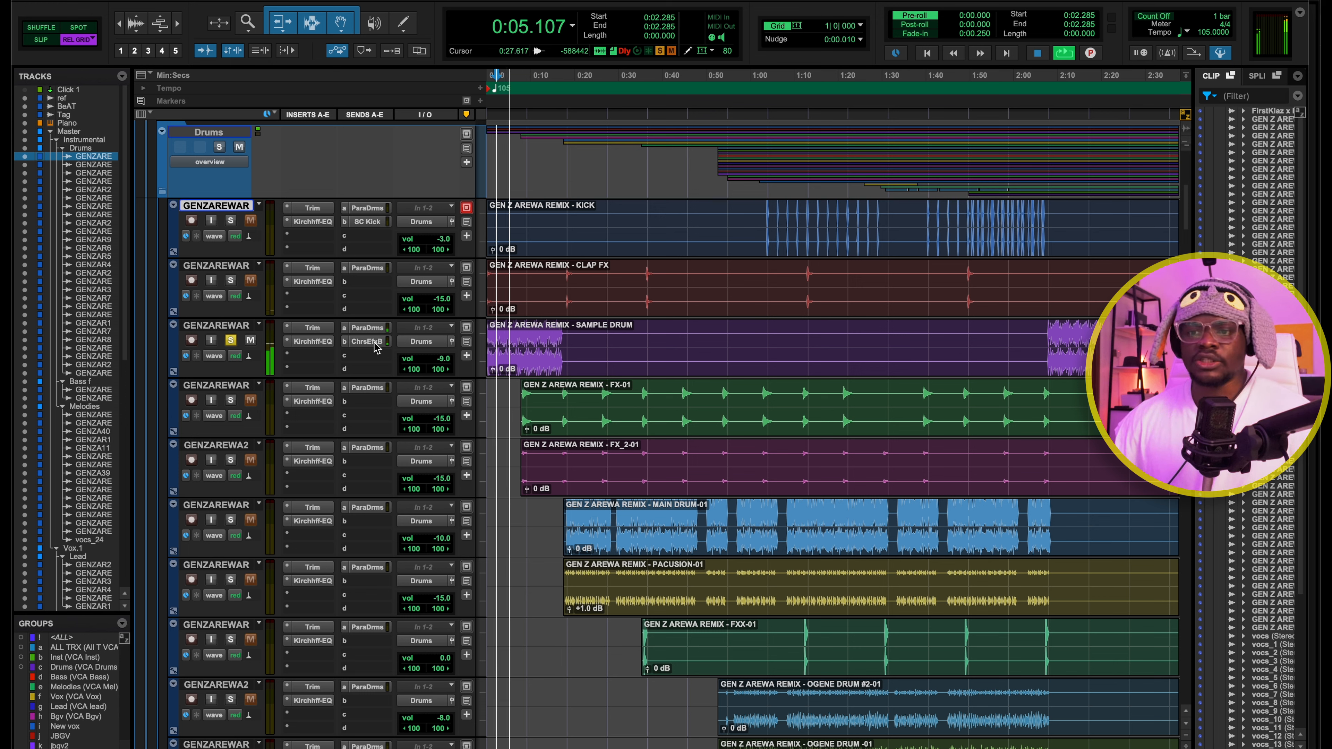
key("space")
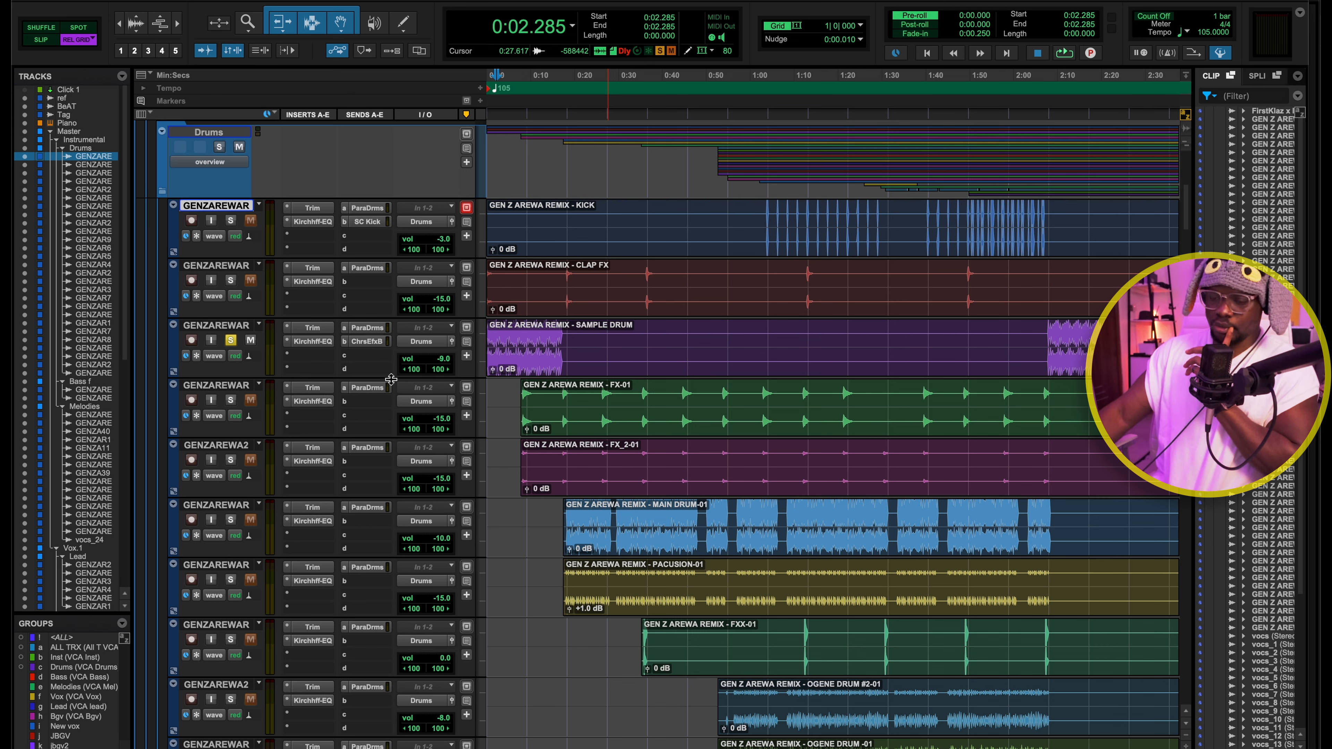
Solo the MAIN DRUM track, play it from 0:27.428, and open its Kirchhoff-EQ to review the curve
left_click(230, 519)
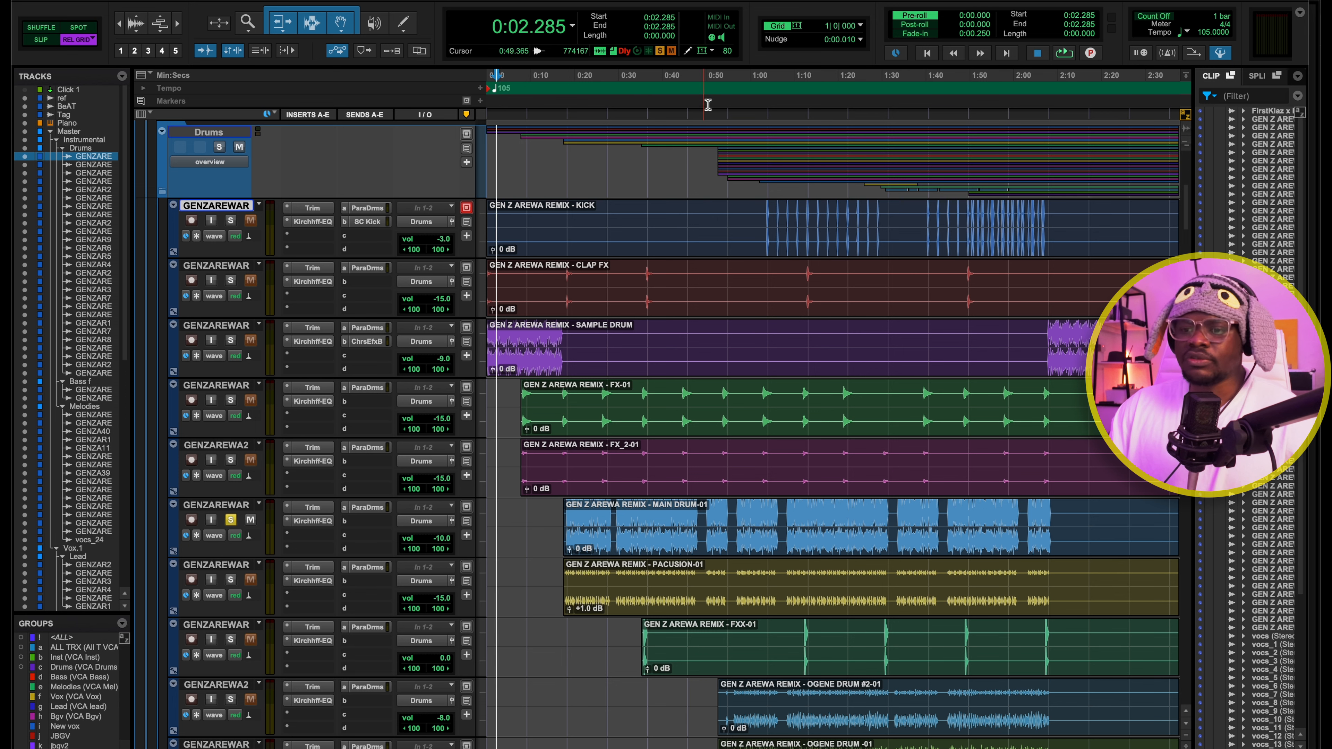
left_click(608, 94)
key("space")
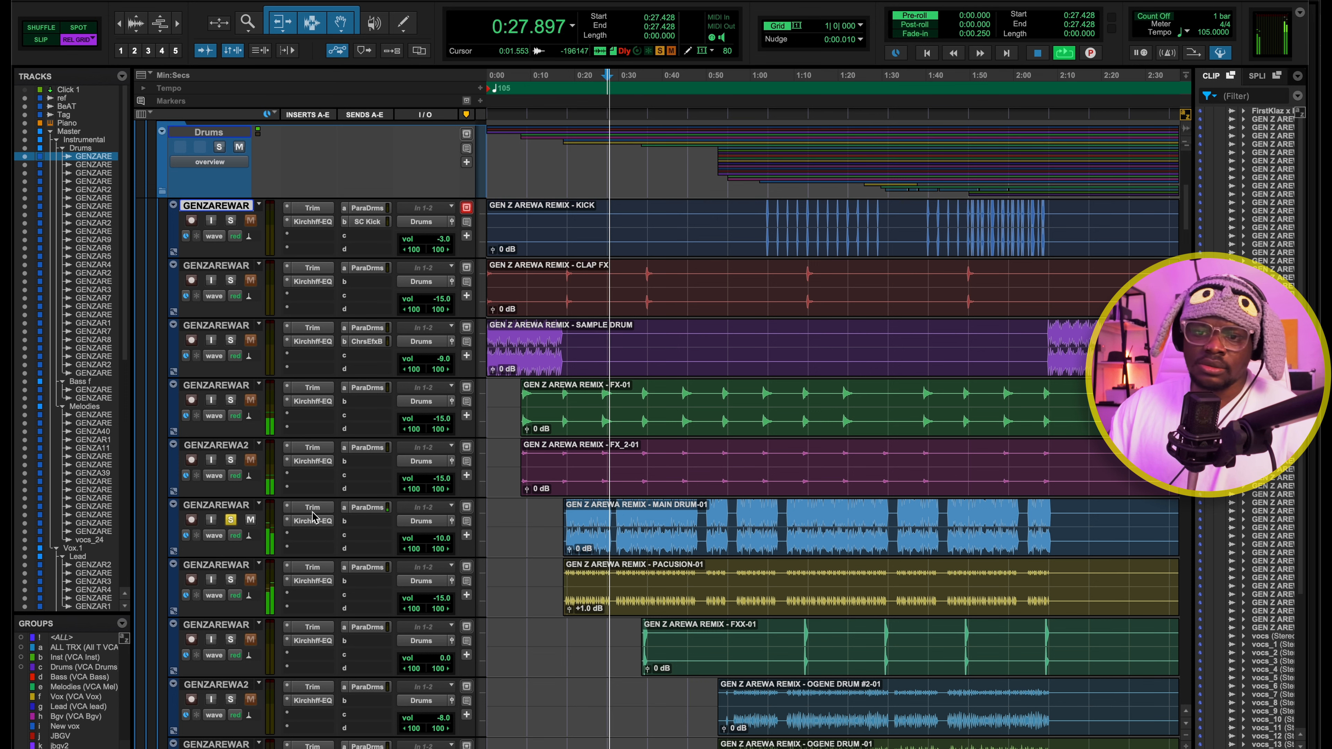
key("space")
left_click(312, 521)
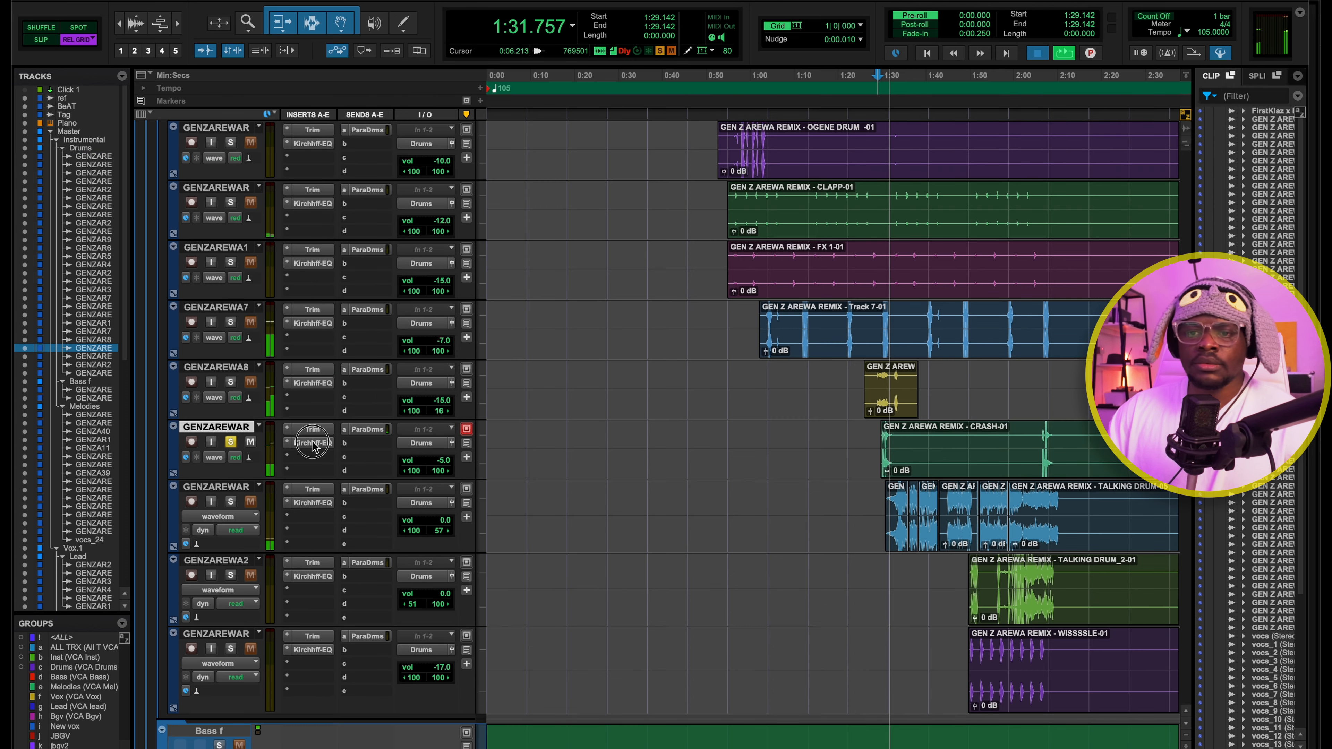
key("space")
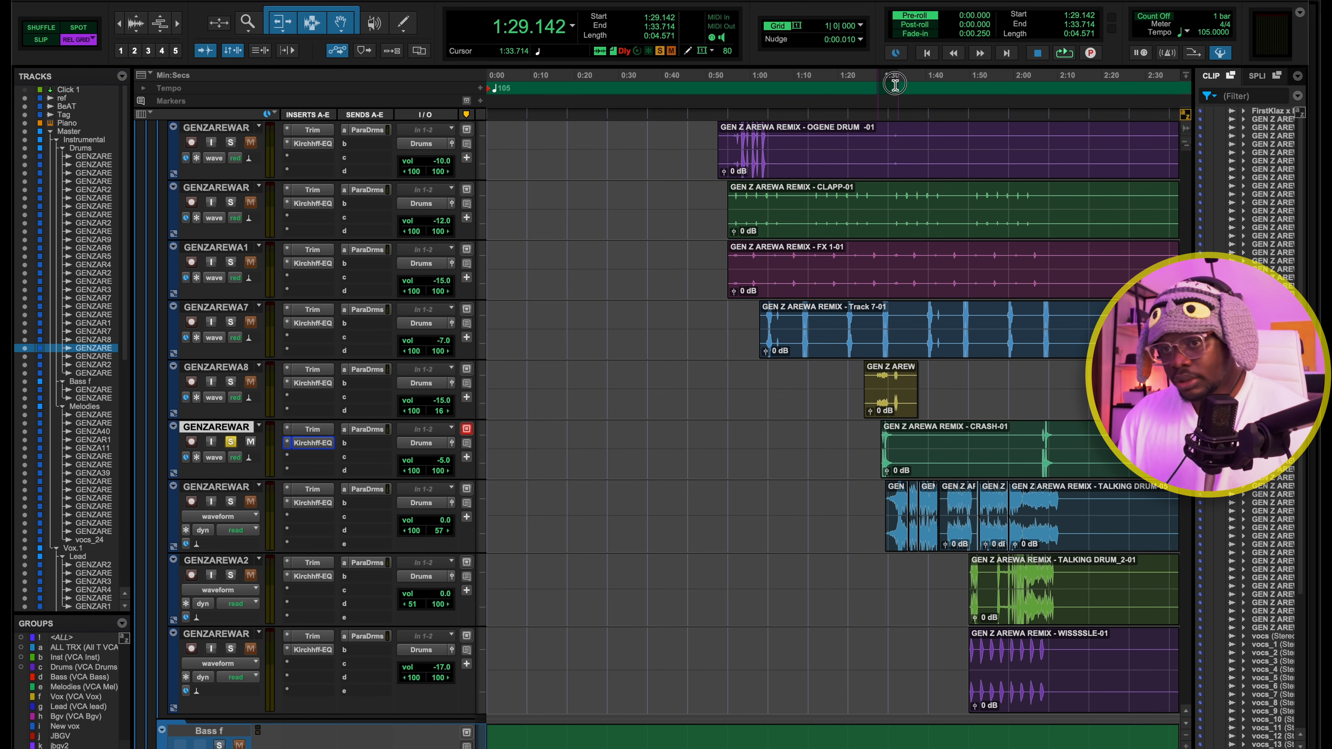
Play the CRASH track from 1:29.142 and inspect the high shelf band near 7.2 kHz in its Kirchhoff-EQ
left_click_drag(883, 85, 891, 85)
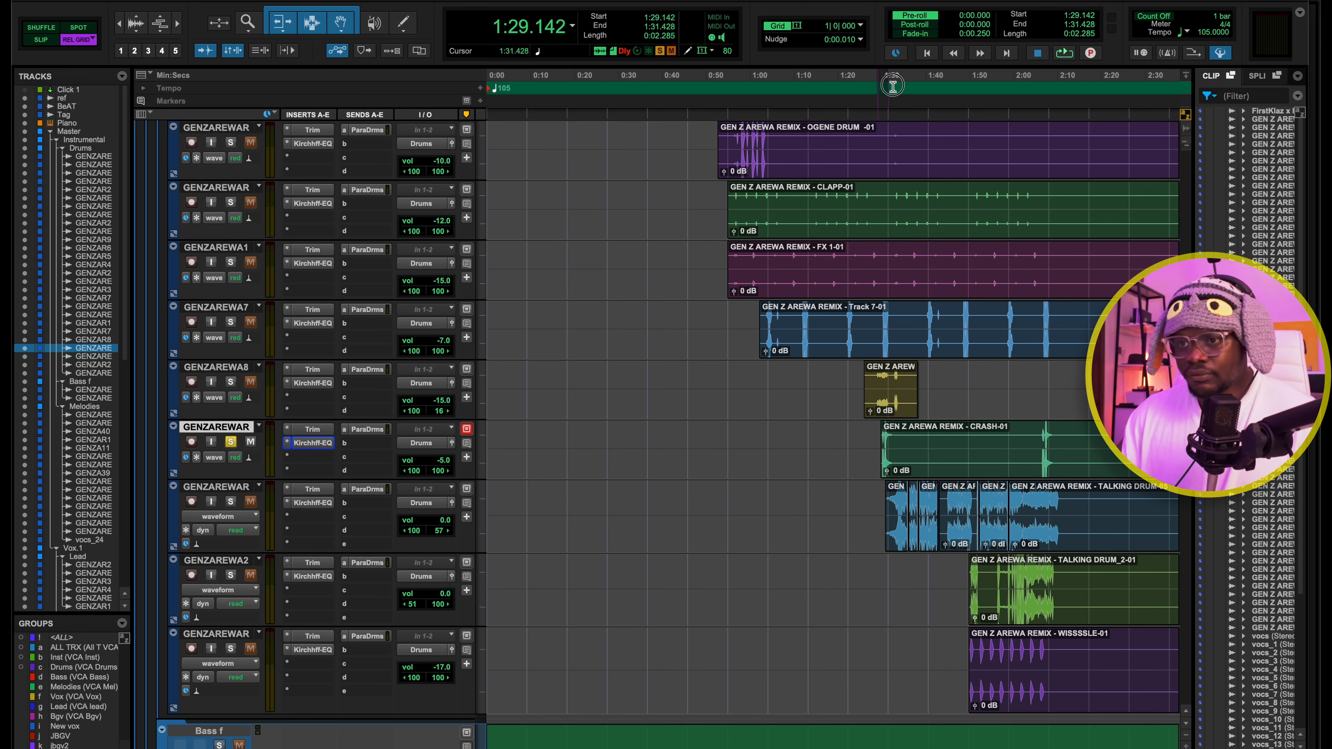
left_click(311, 444)
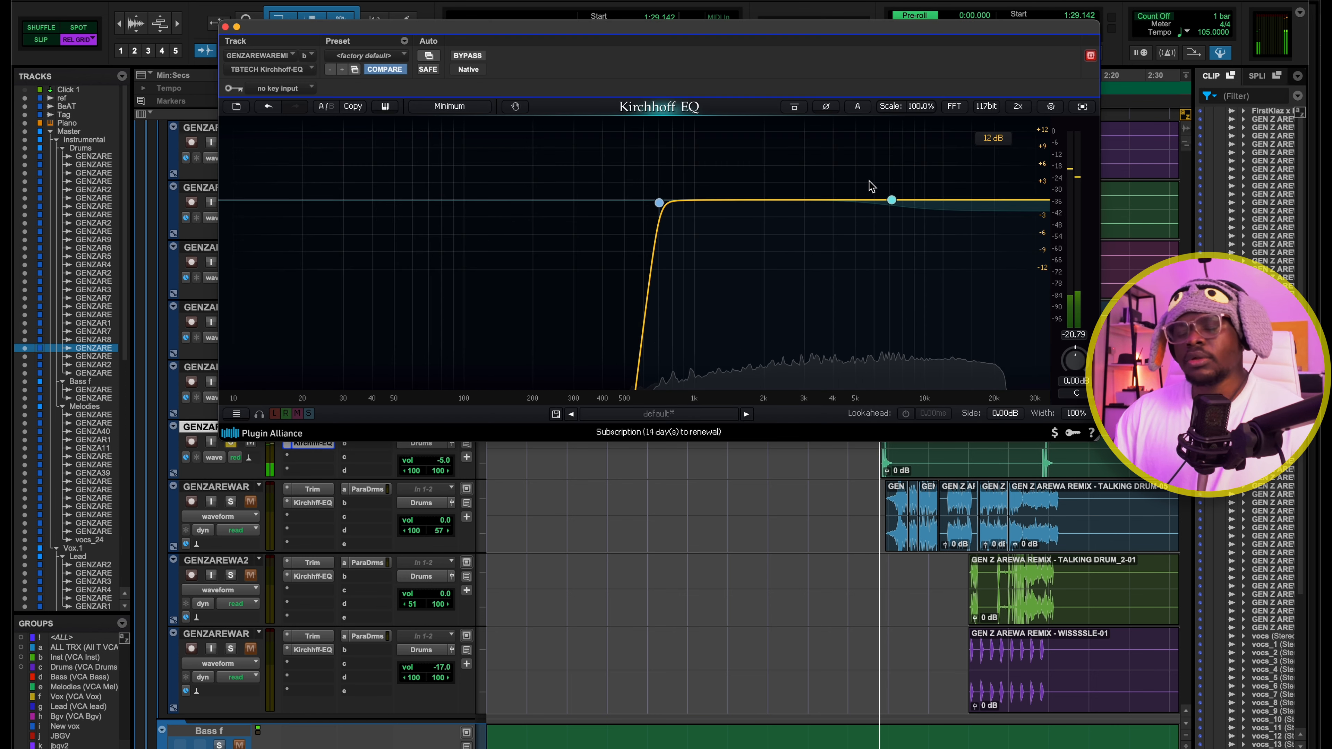
left_click_drag(869, 184, 905, 212)
left_click_drag(845, 179, 930, 244)
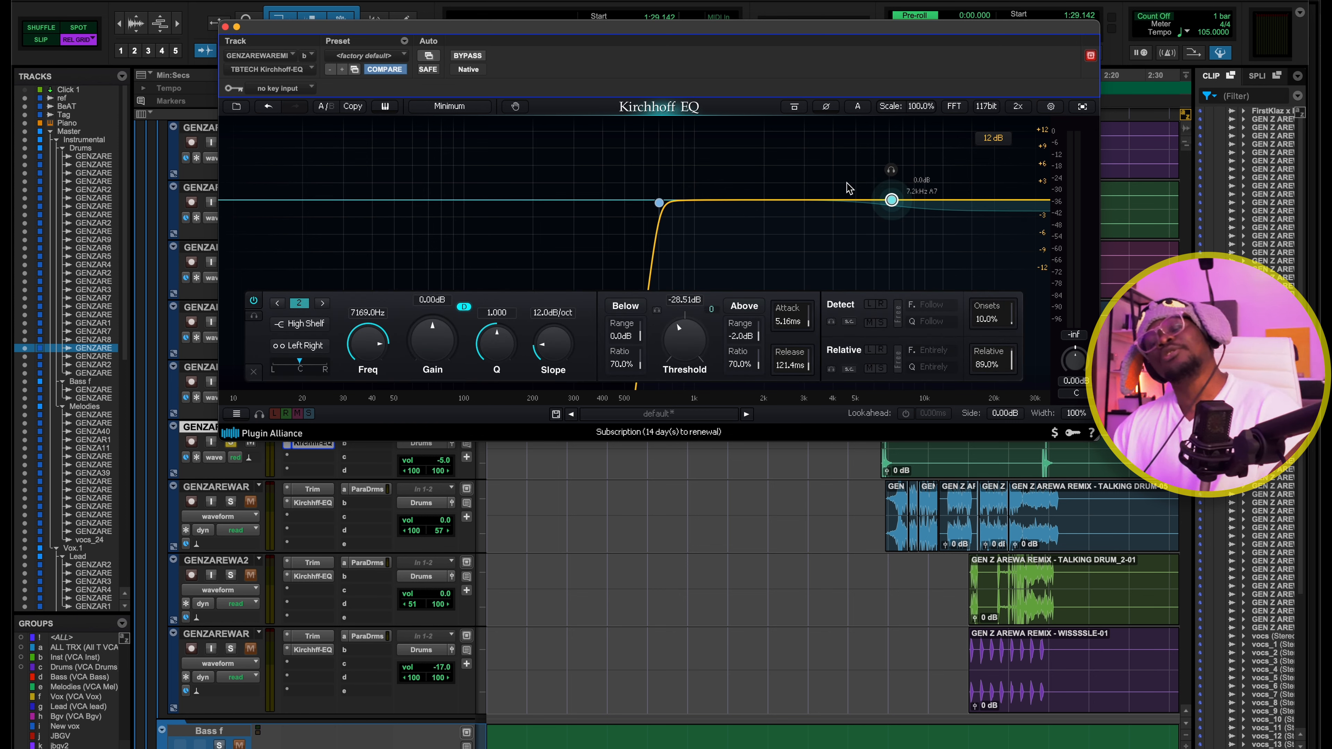
left_click_drag(822, 174, 959, 243)
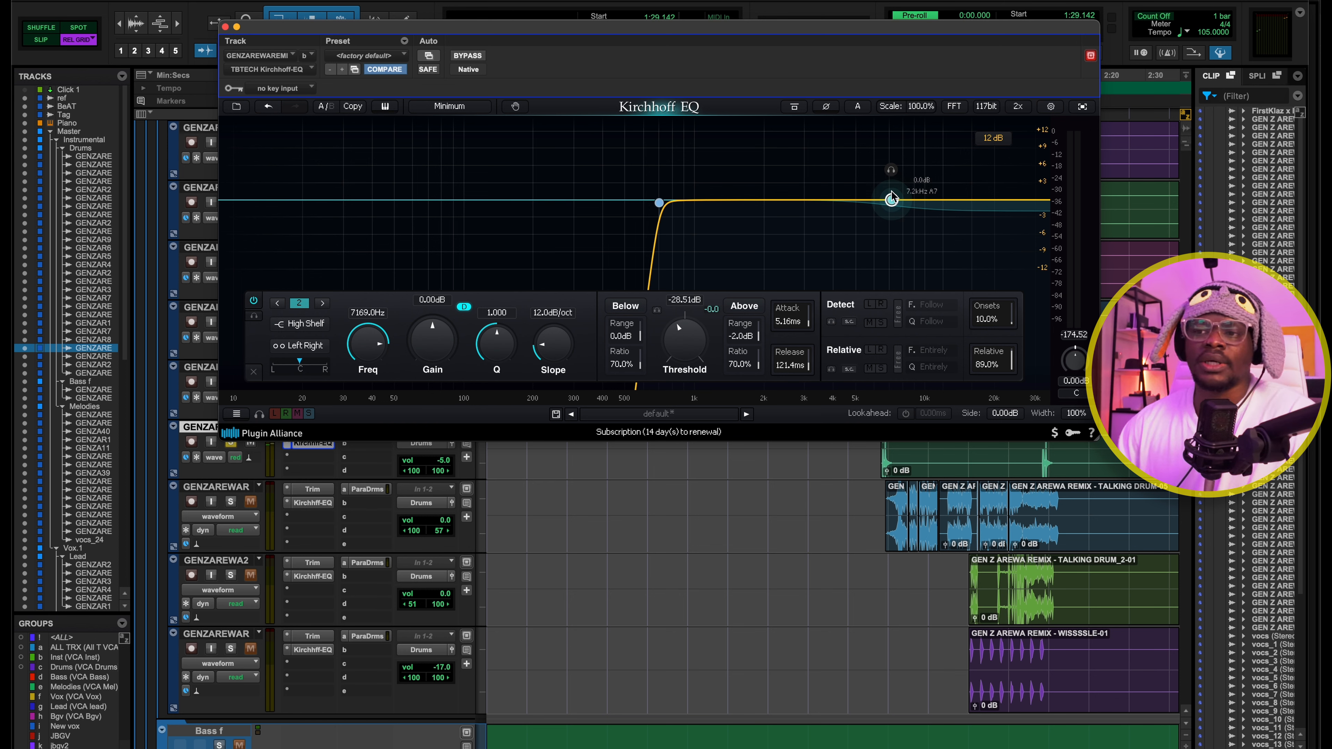
left_click(417, 183)
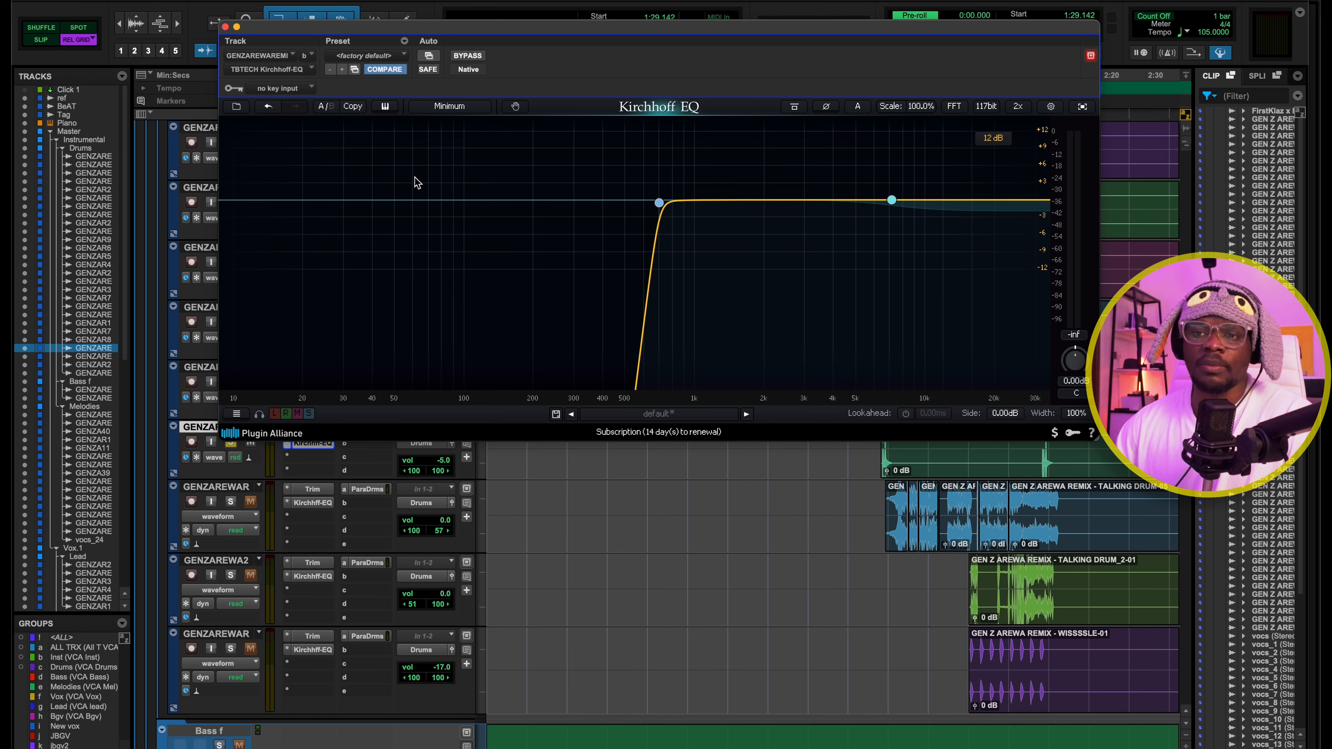
left_click(225, 27)
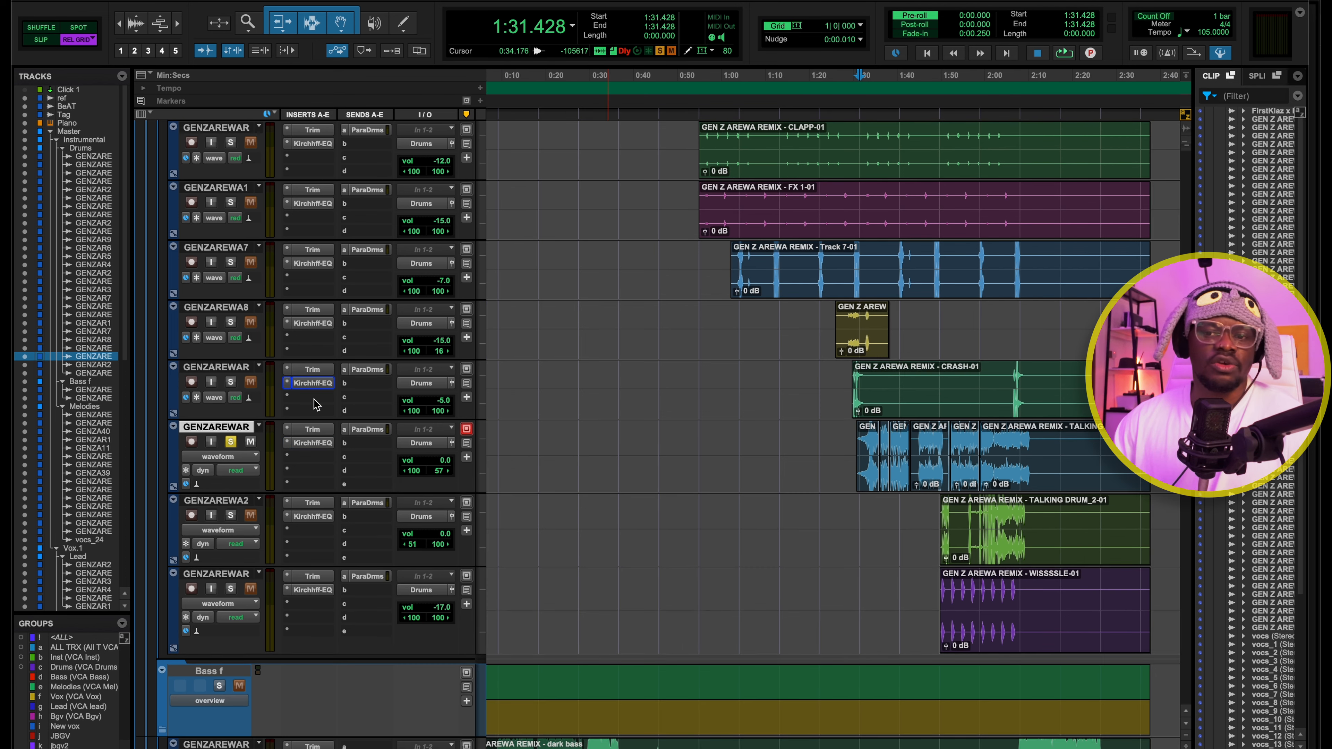
Play the soloed first TALKING DRUM track from 1:31.428 with its Kirchhoff-EQ open
key("space")
left_click(312, 443)
left_click_drag(882, 100, 775, 94)
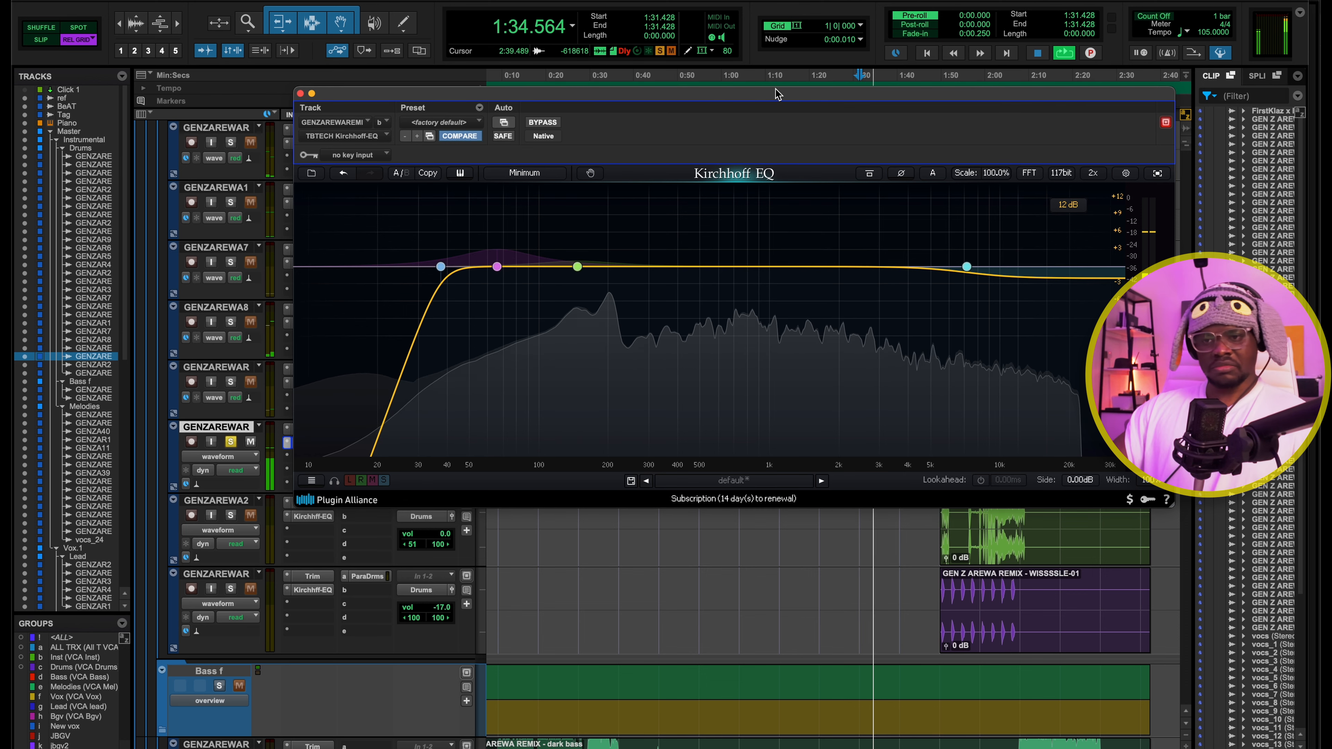
key("space")
left_click_drag(778, 94, 709, 136)
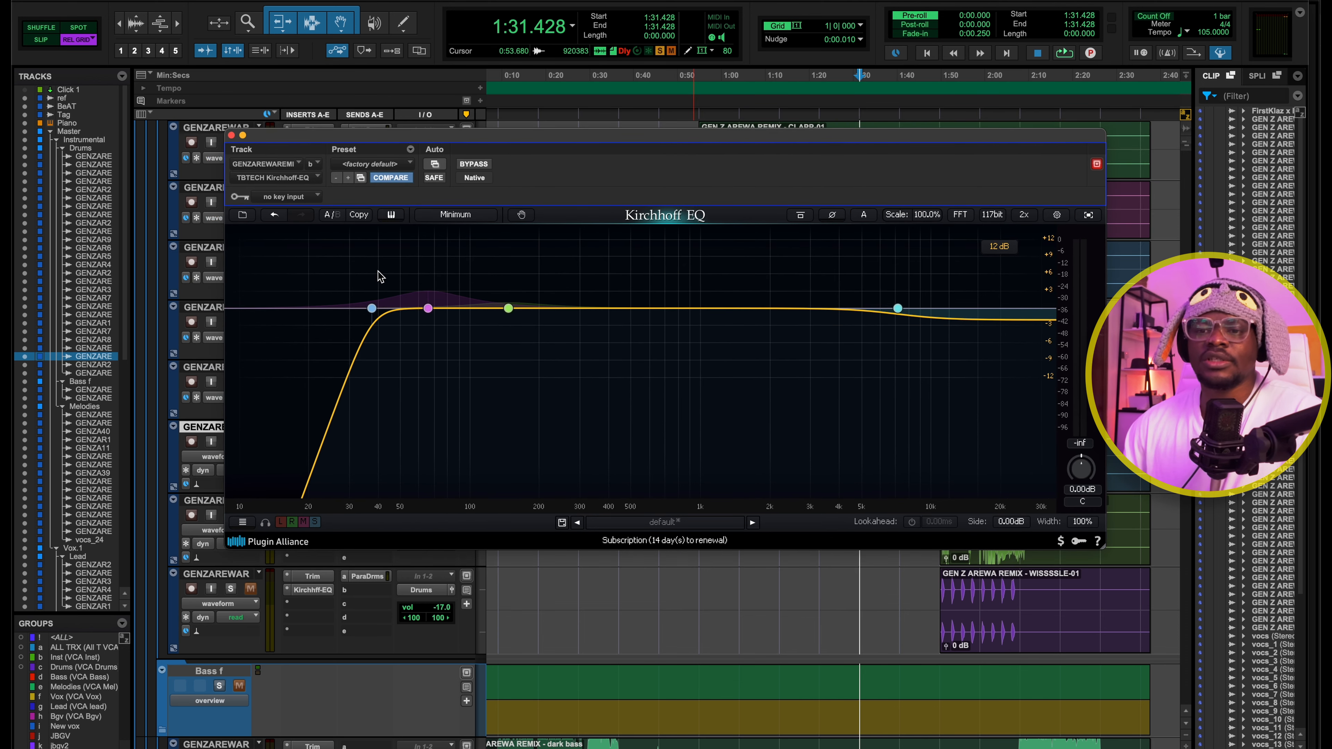
Inspect all bands of the TALKING DRUM EQ and play the track while watching its two low bell bands react
left_click_drag(335, 281, 1002, 354)
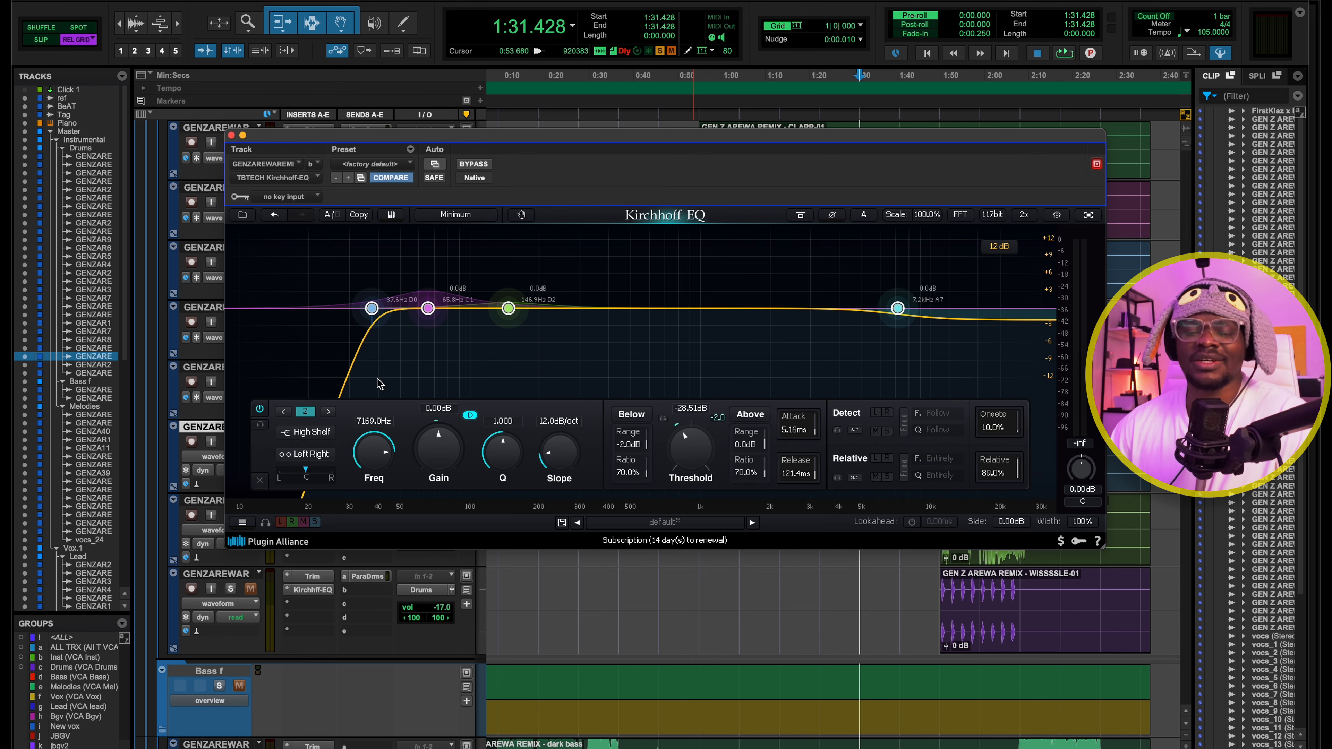
left_click_drag(594, 137, 579, 202)
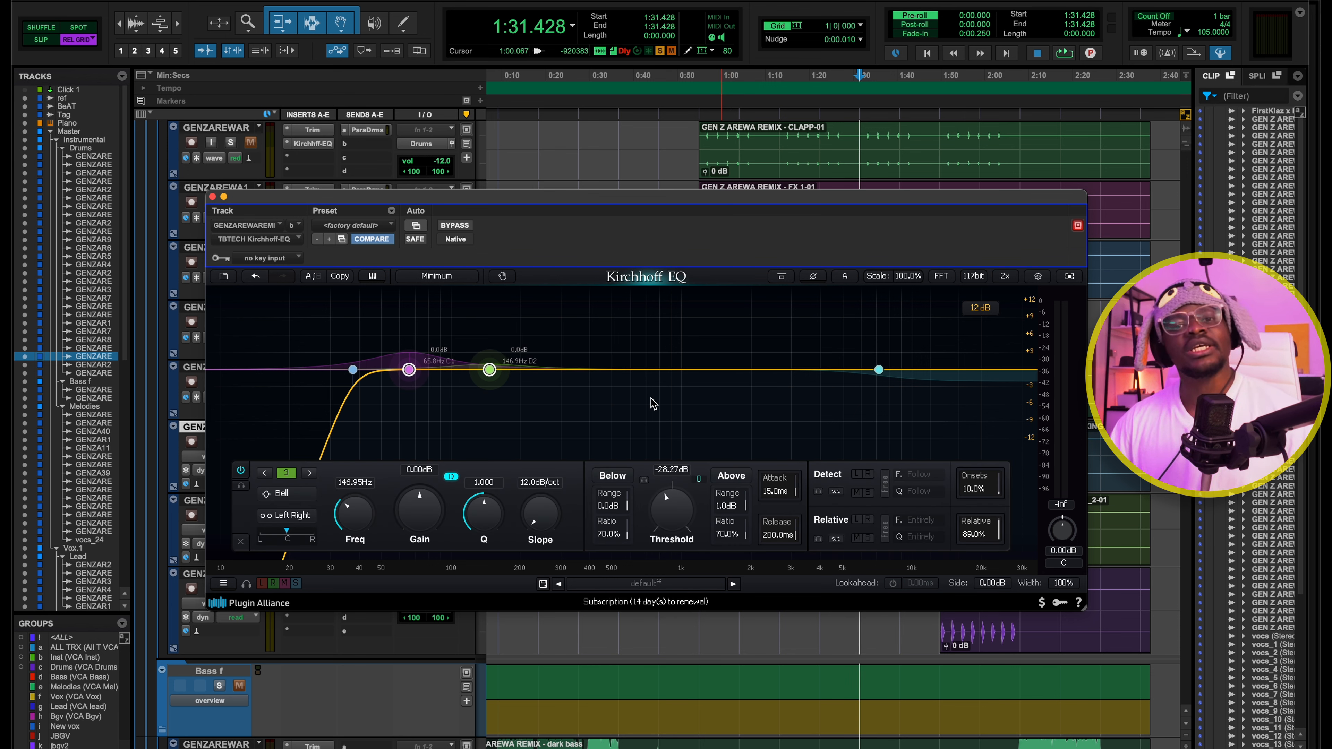
key("space")
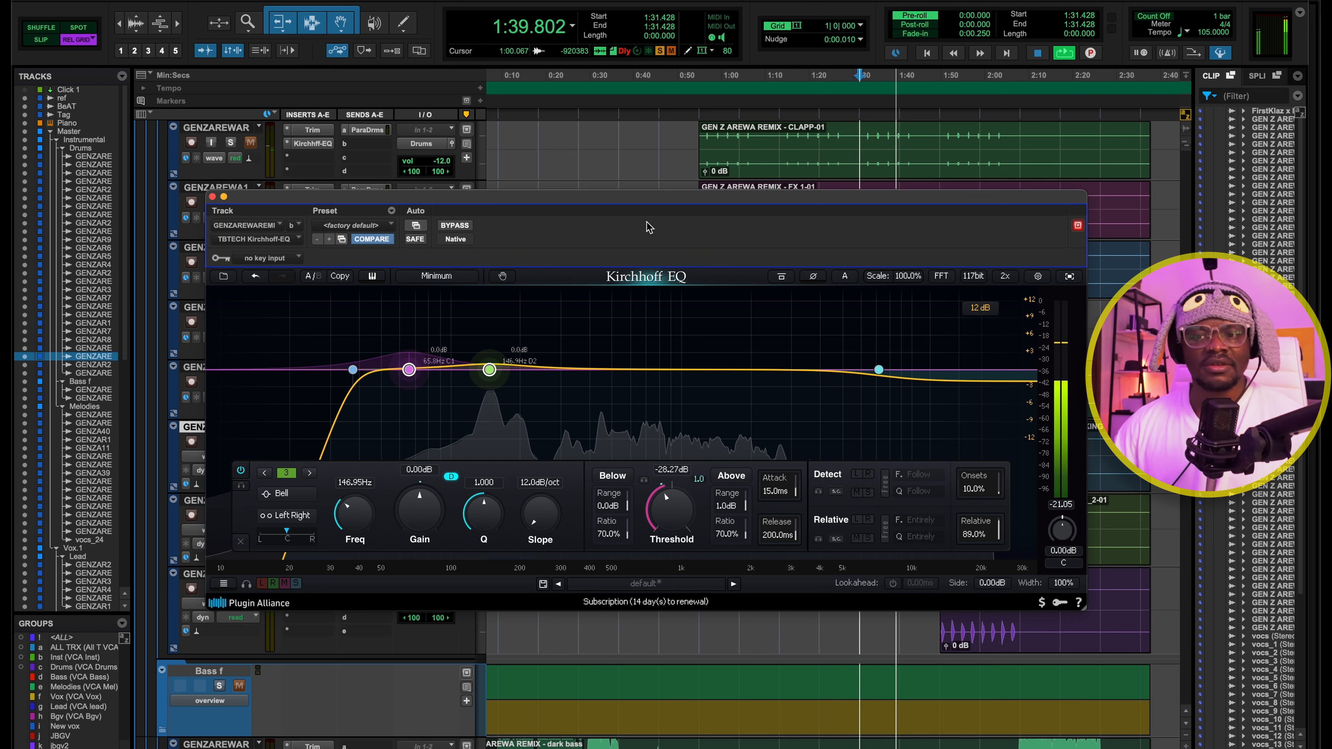
key("space")
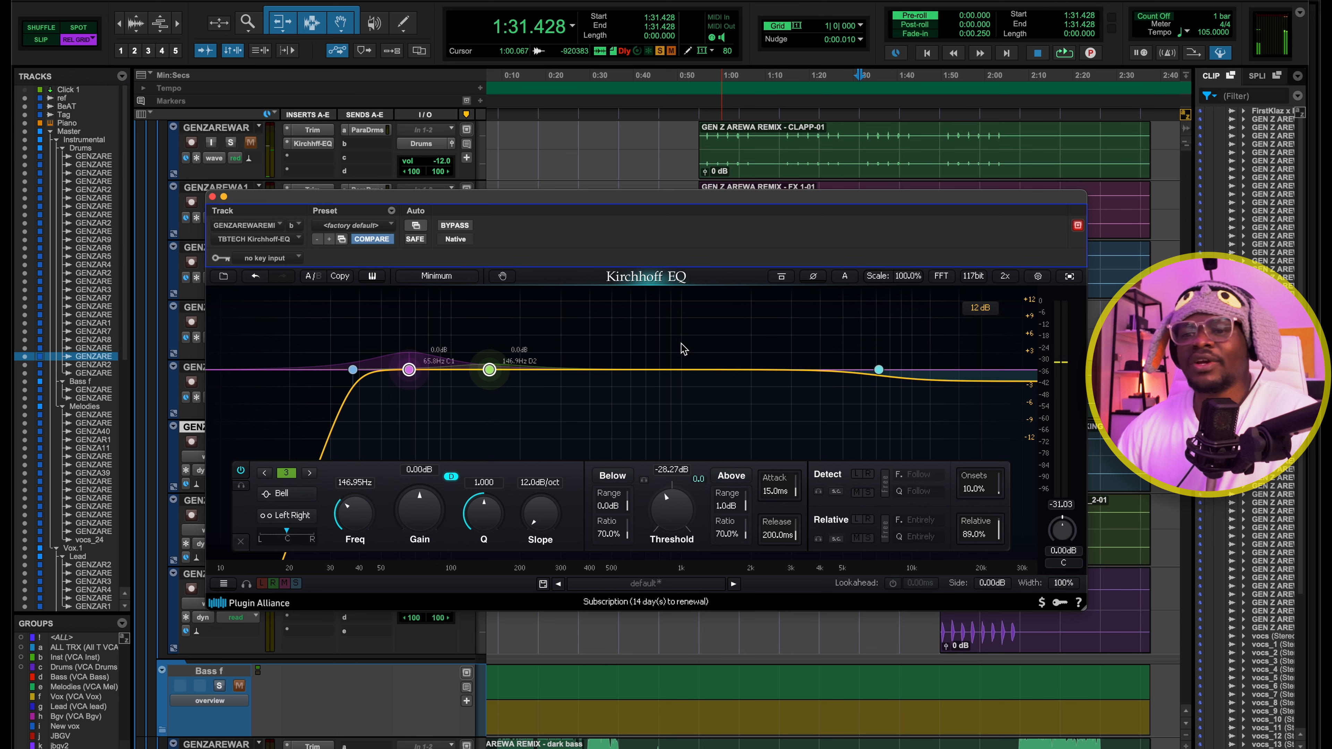
left_click(685, 348)
Inspect the dynamic bell band near 66 Hz in the TALKING DRUM EQ and close the plugin
left_click_drag(692, 198, 749, 166)
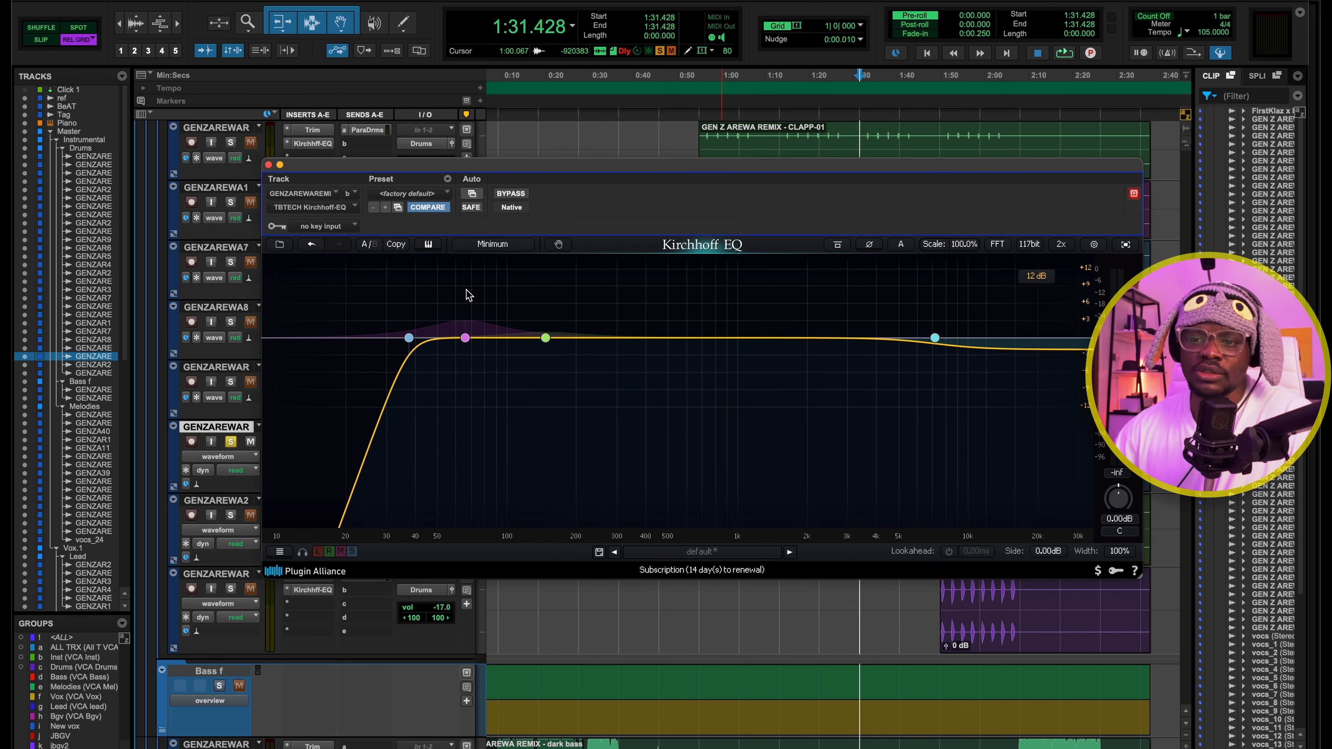
left_click(444, 285)
left_click_drag(443, 285, 513, 437)
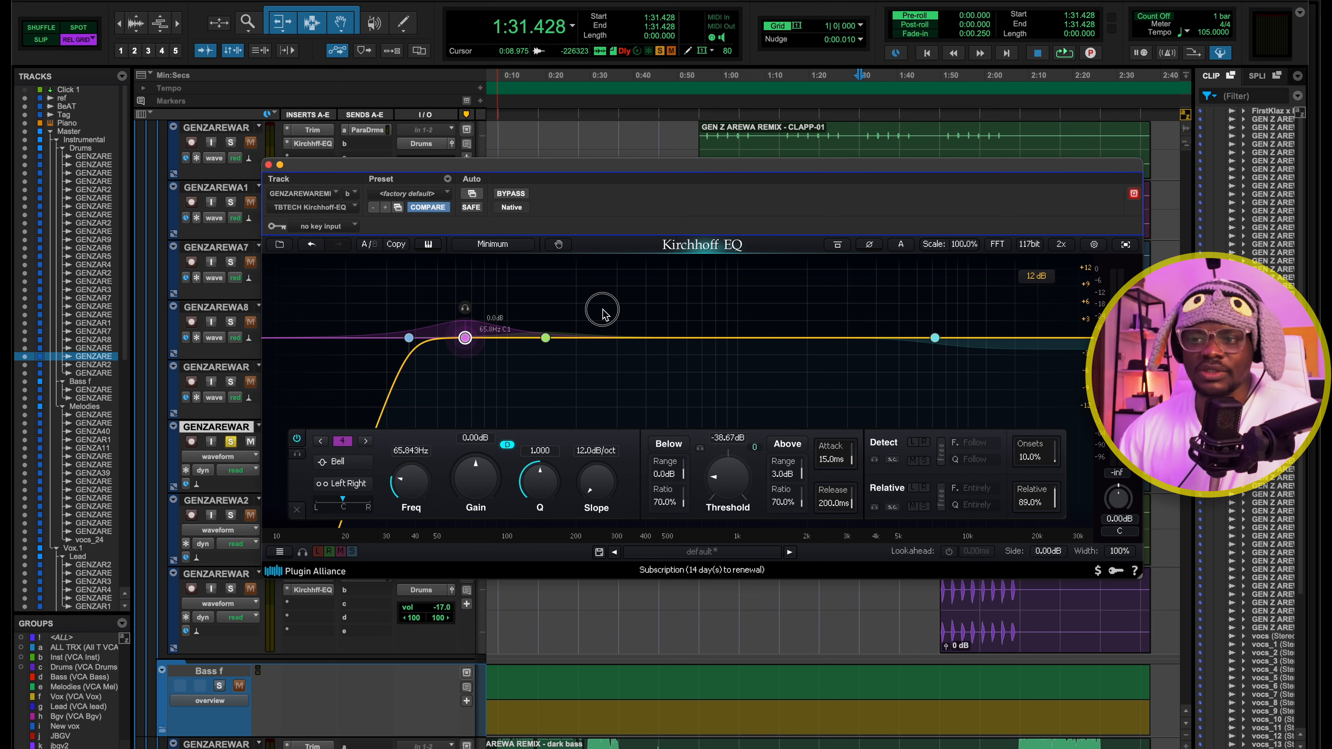
left_click(269, 164)
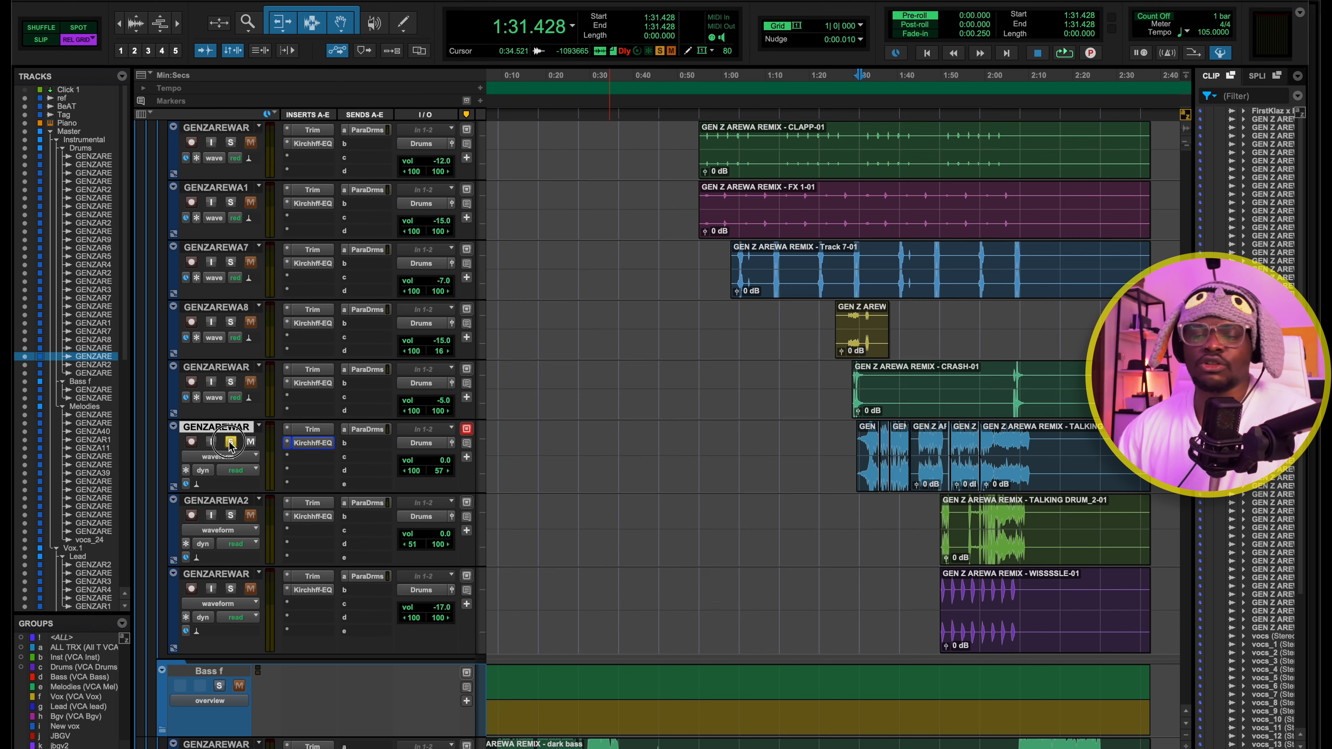
Unsolo the TALKING DRUM track and open the LA-2 leveling amplifier on the Drums bus in the mixer
scroll(830, 389, "up", 10)
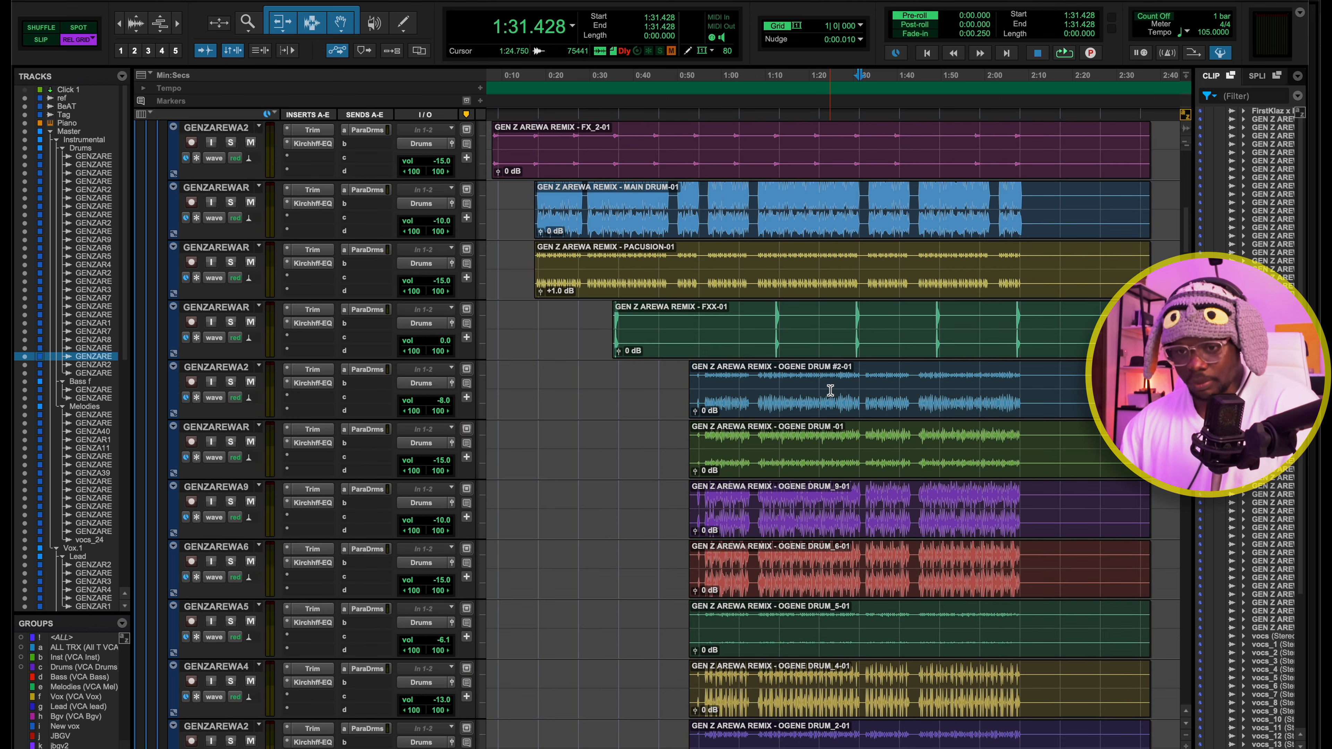
scroll(551, 300, "up", 5)
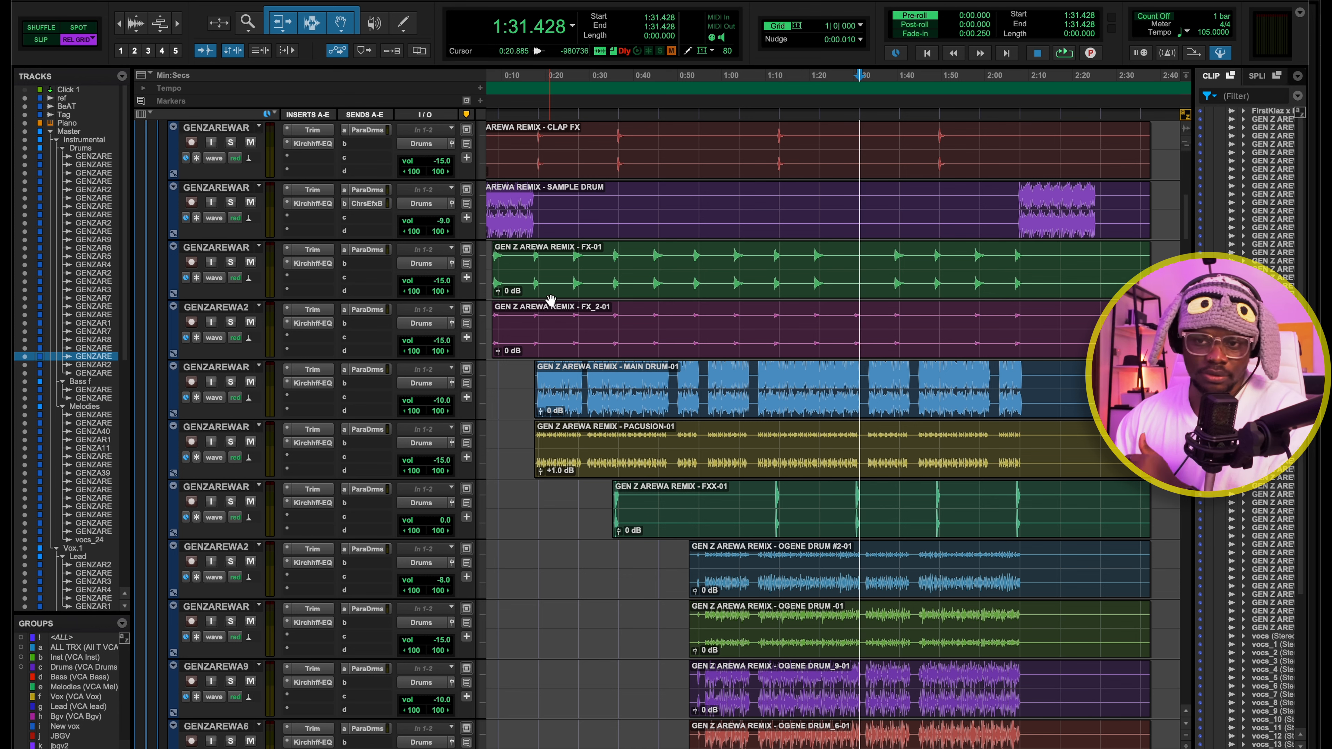
scroll(537, 467, "down", 1)
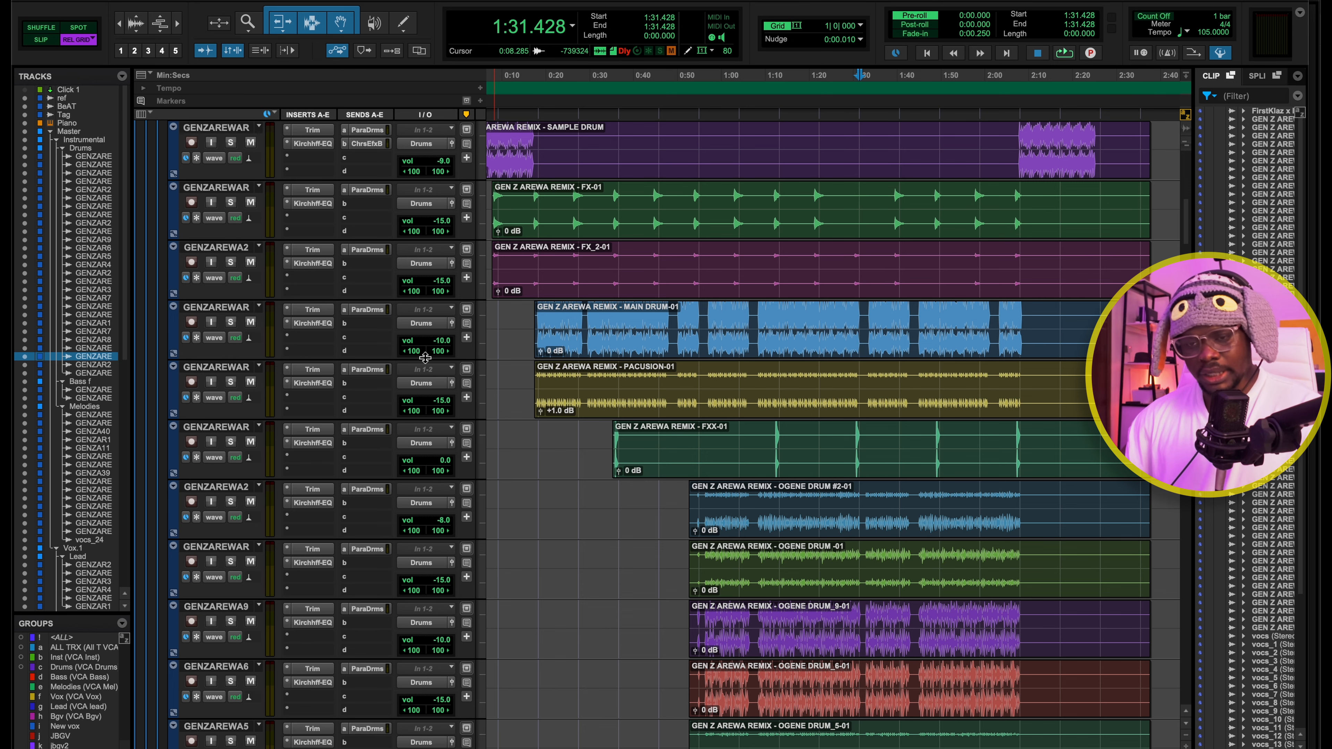
scroll(363, 422, "up", 5)
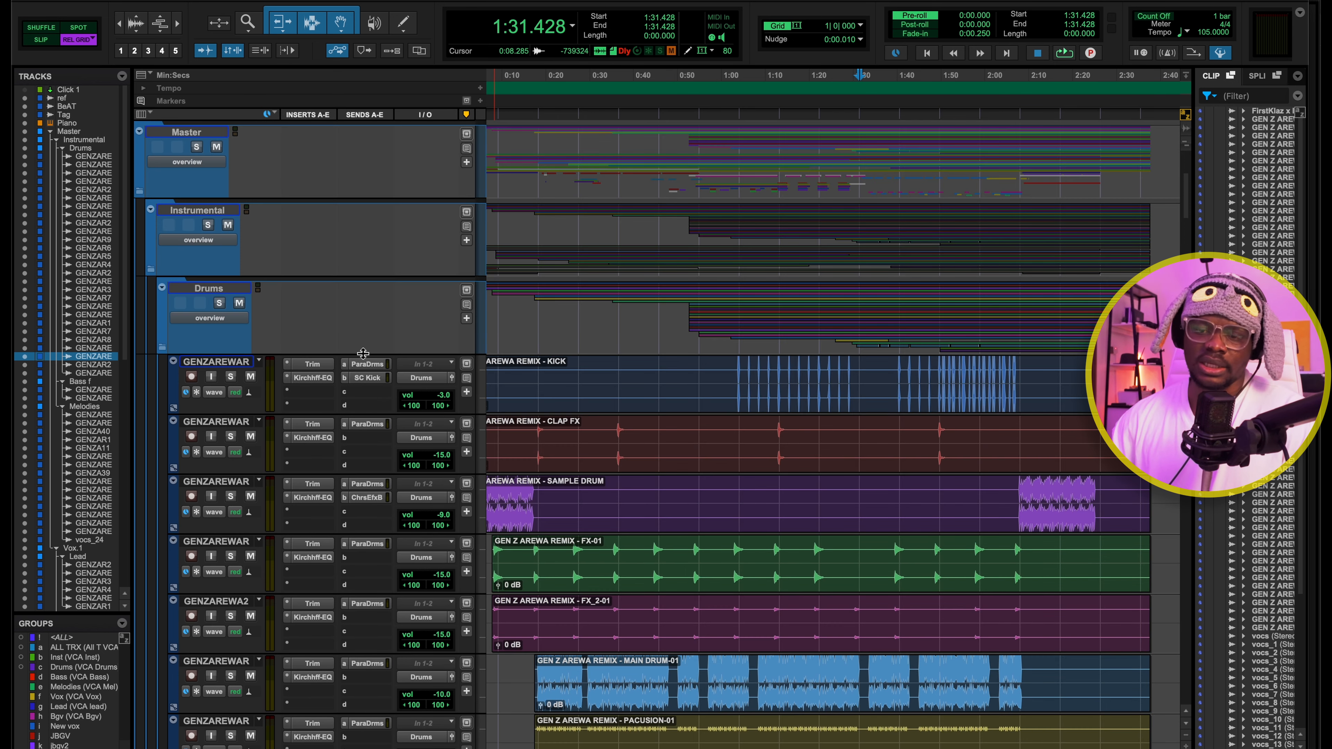
scroll(388, 572, "down", 5)
key("super+equal")
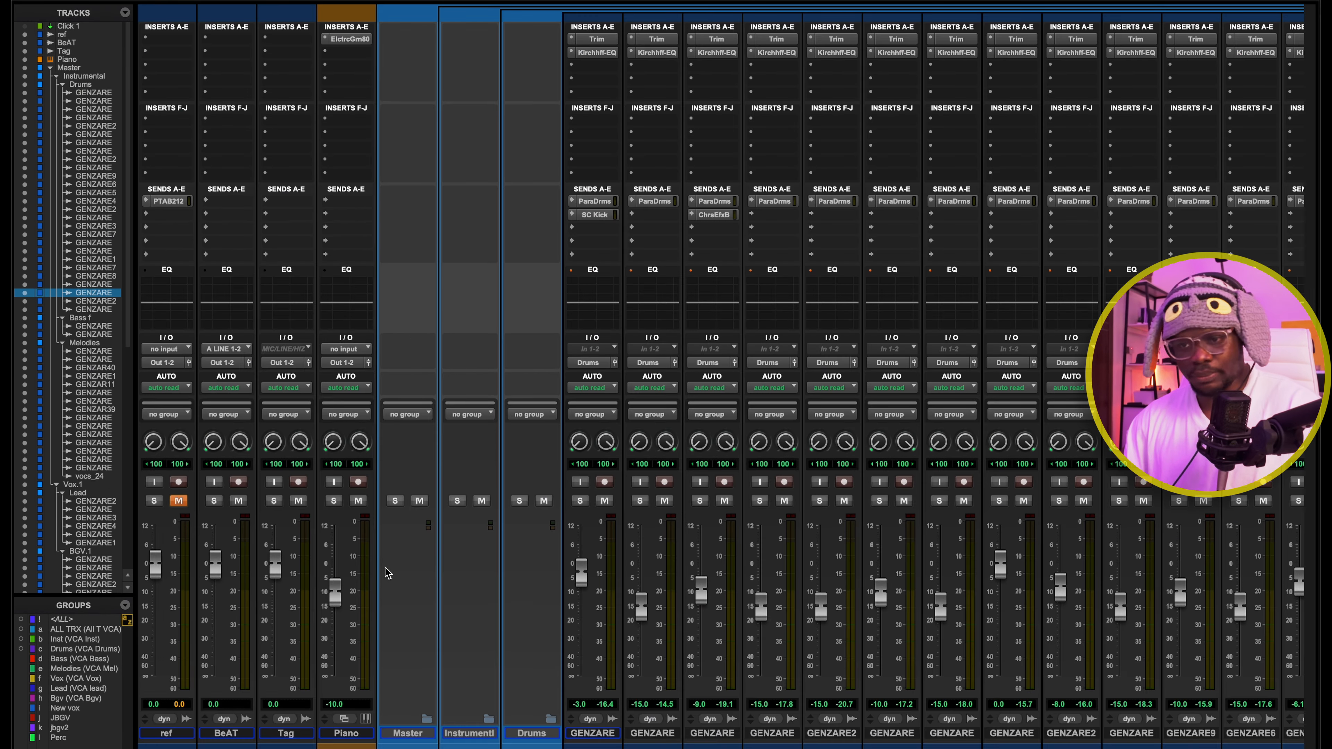
scroll(821, 288, "right", 15)
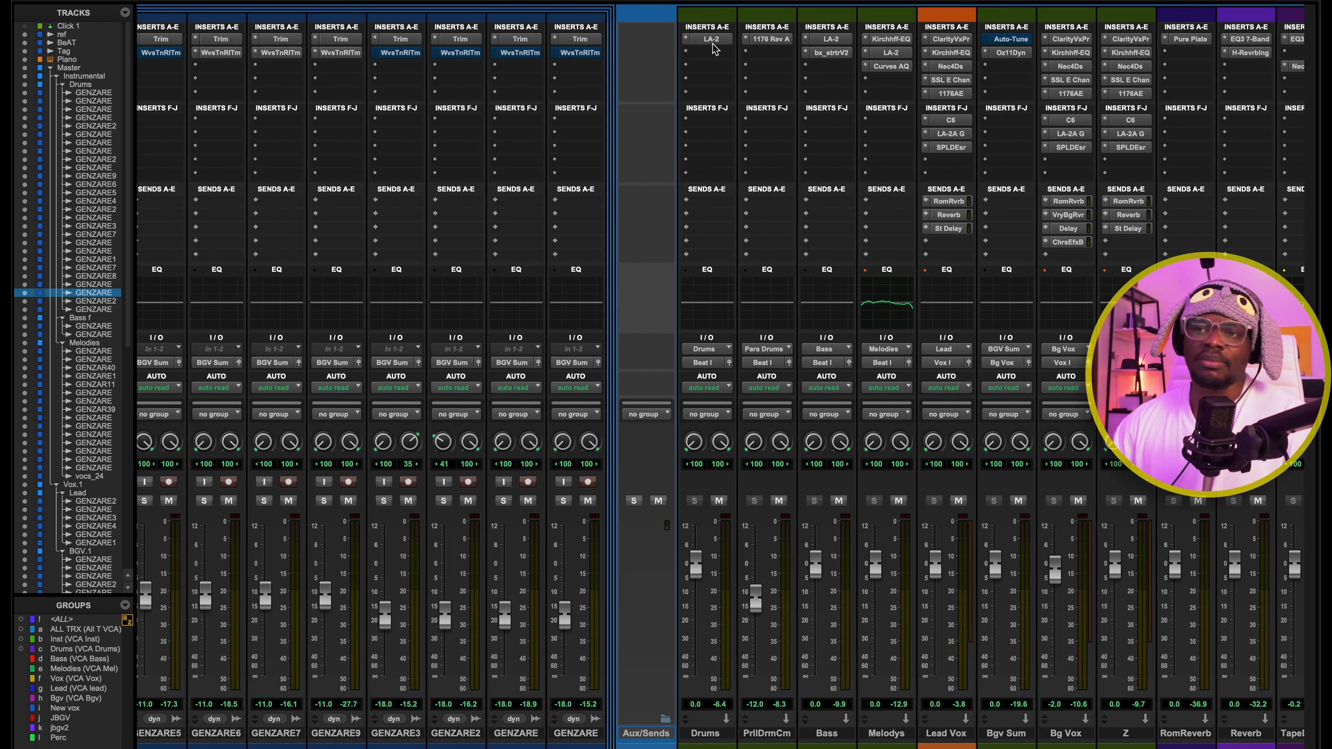
left_click(713, 40)
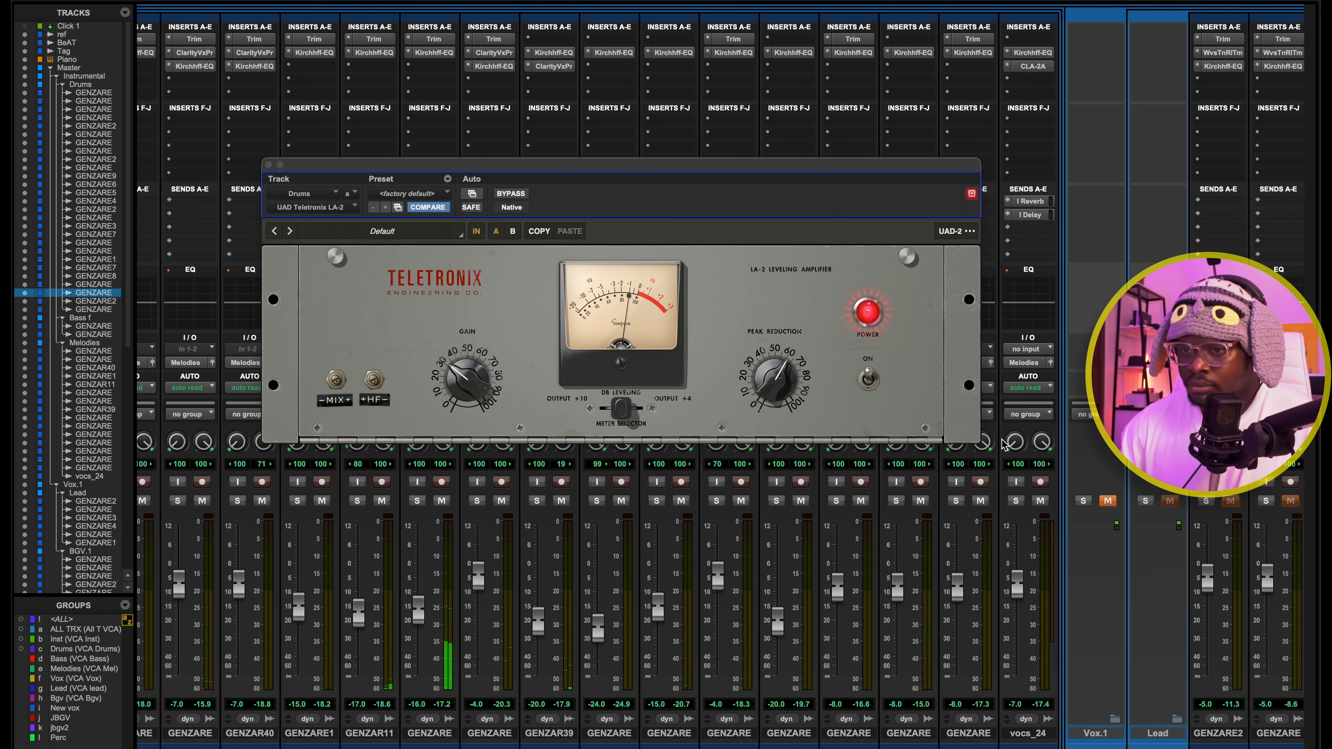
Close the Drums bus LA-2 and compare the drums with the PrllDrmCm parallel compression bus muted and unmuted
scroll(936, 145, "right", 5)
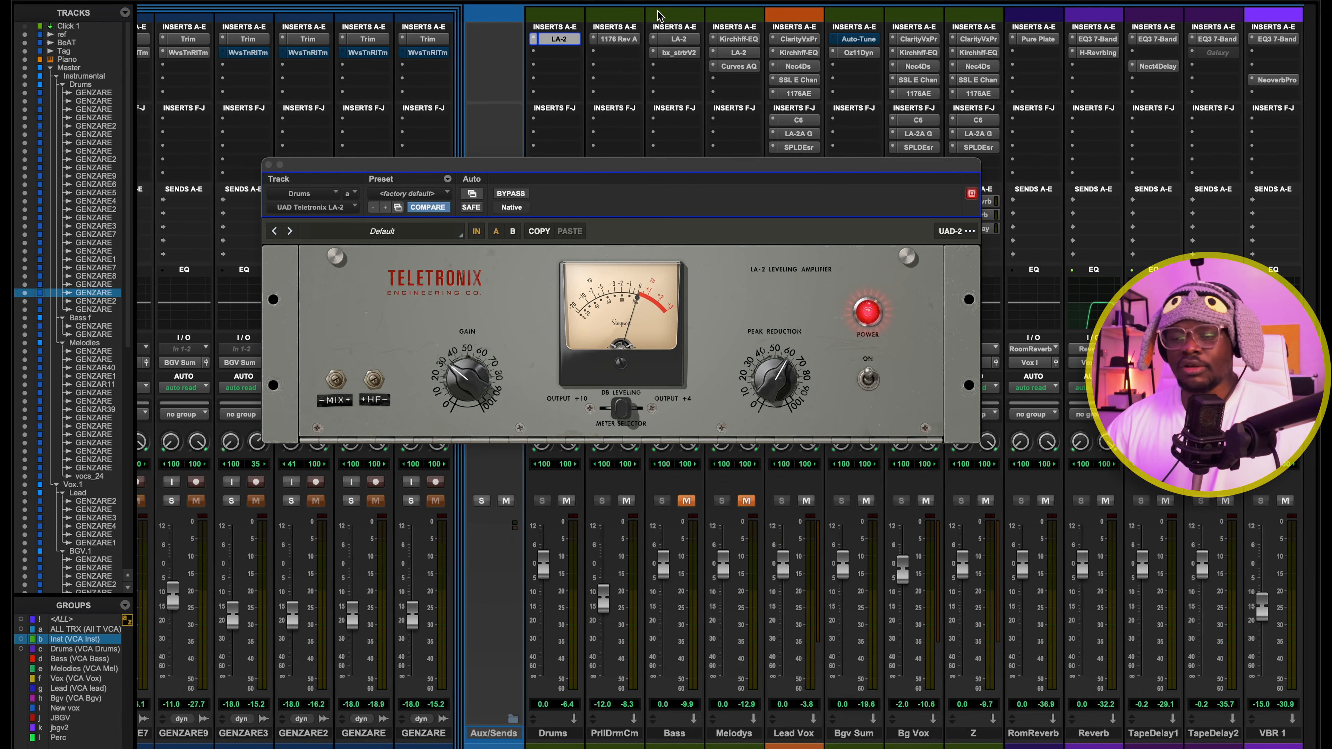
left_click(268, 164)
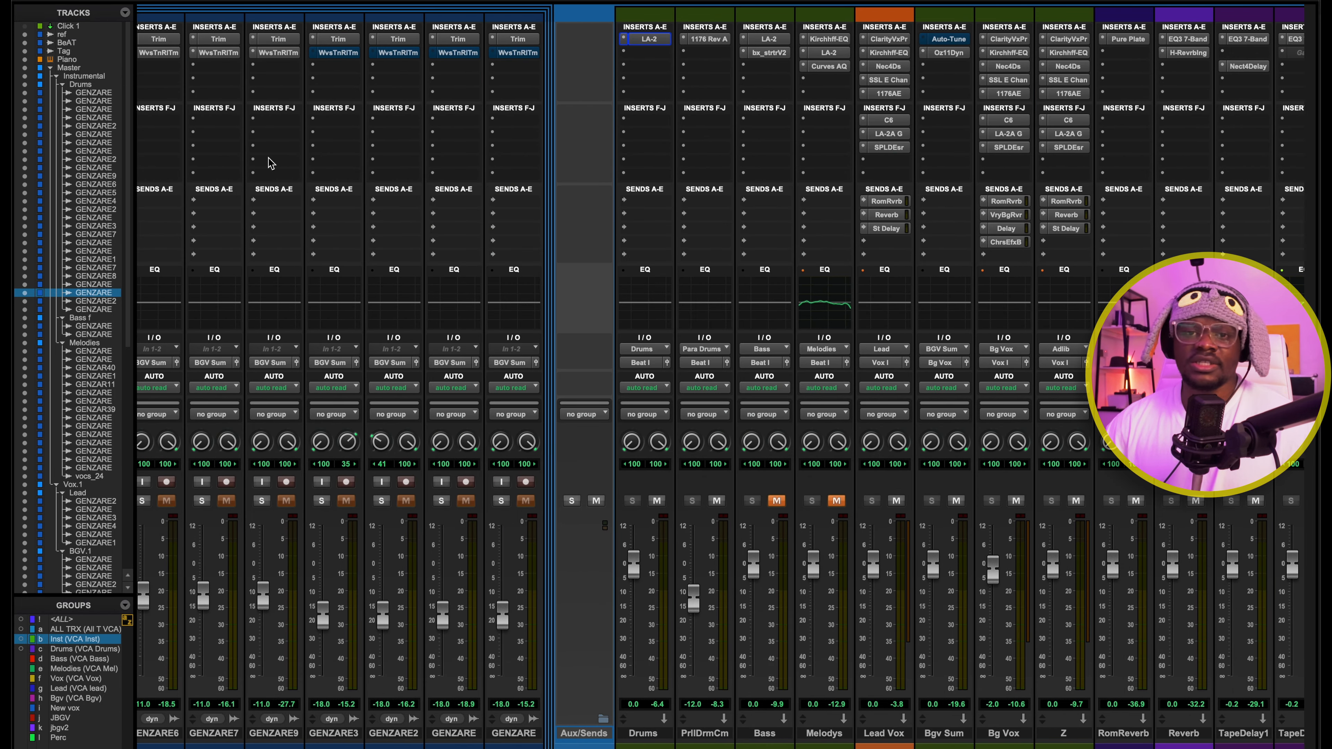
left_click(717, 502)
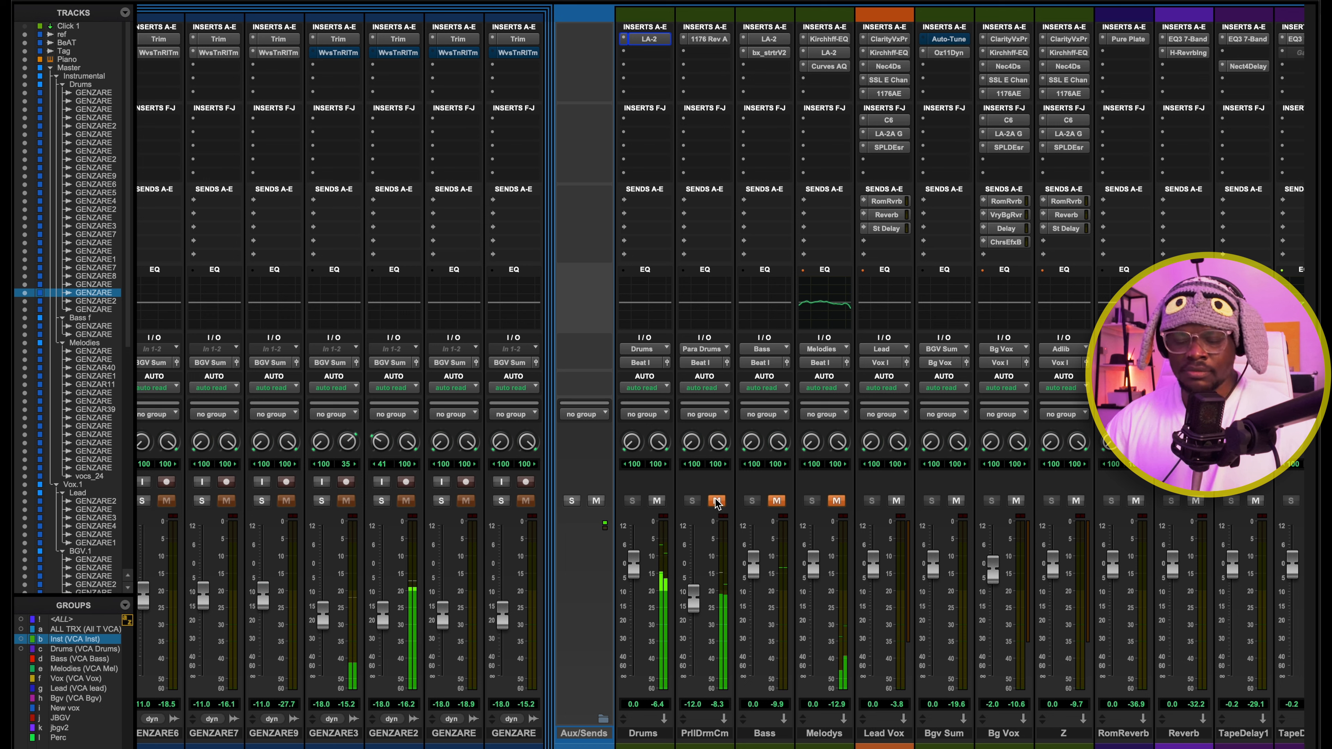
left_click(717, 501)
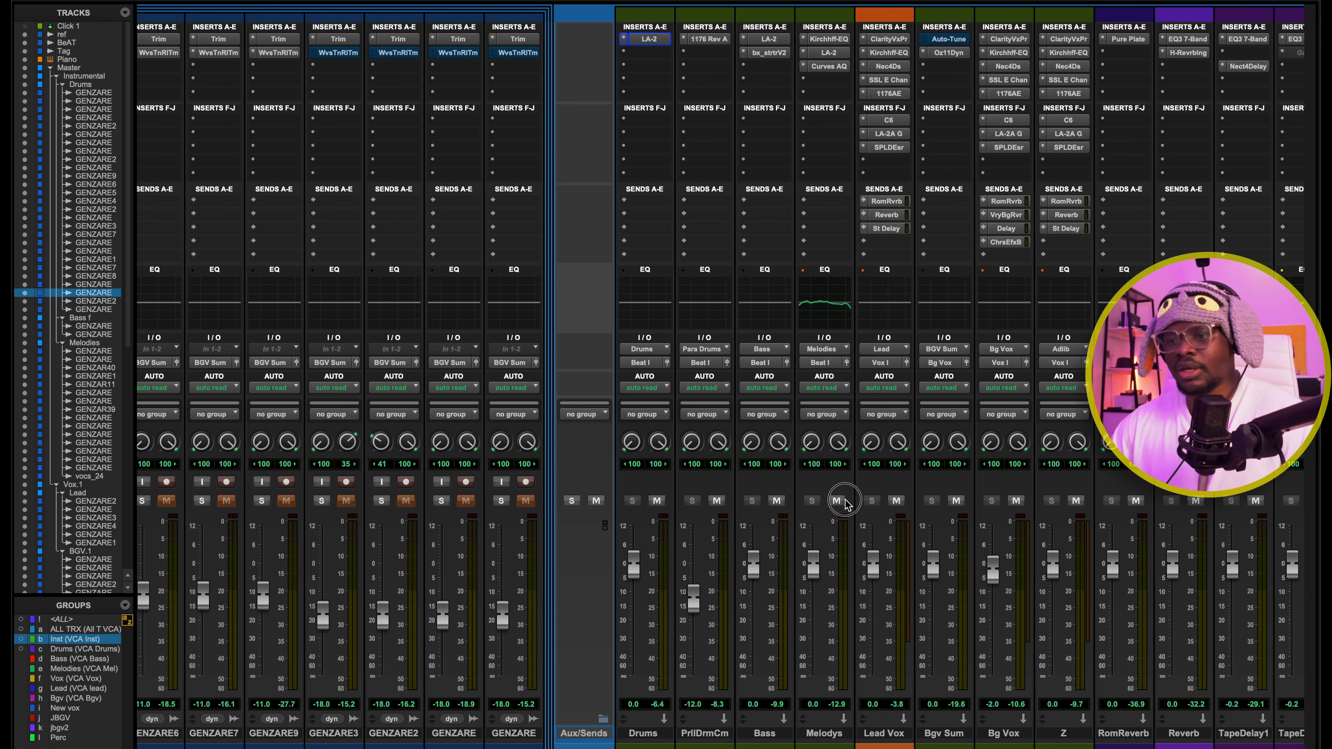
Switch to the Edit window, play the session from 0:09.142 and solo the dark bass track
key("super+equal")
left_click(529, 416)
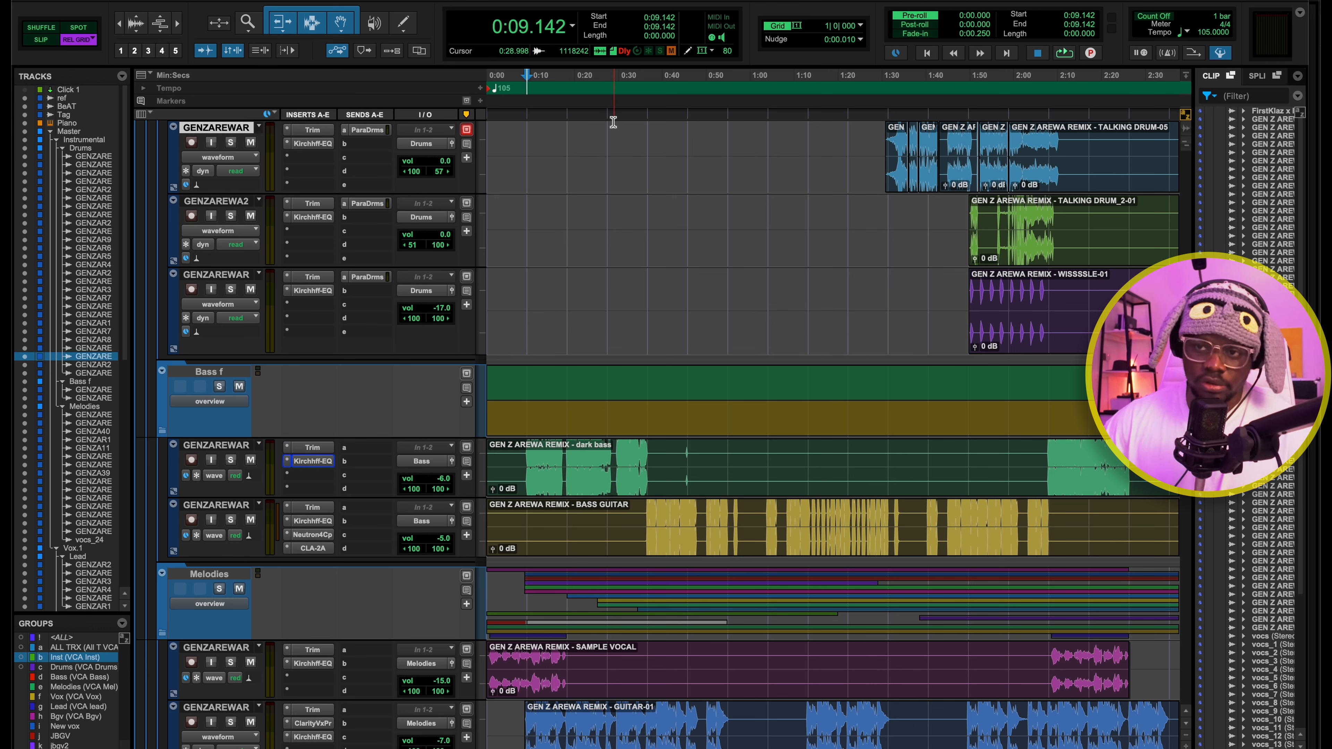
key("space")
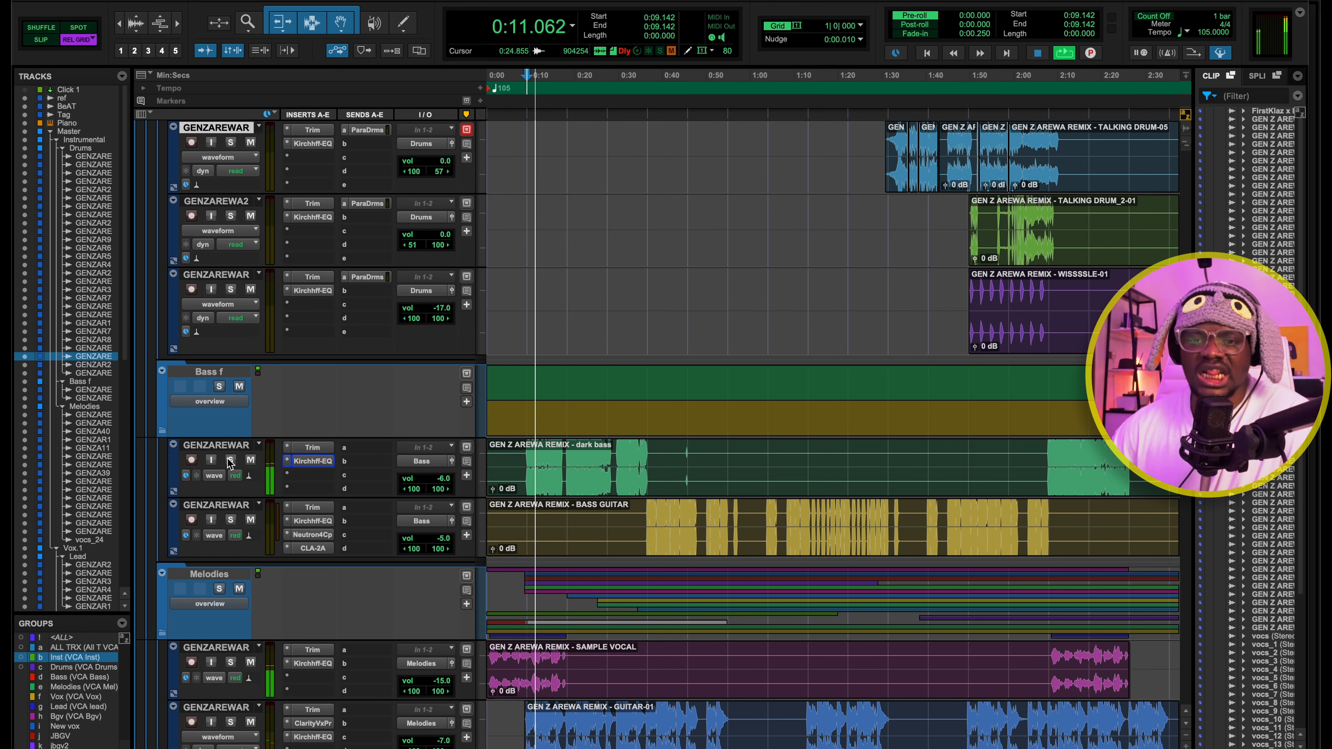
left_click(230, 460)
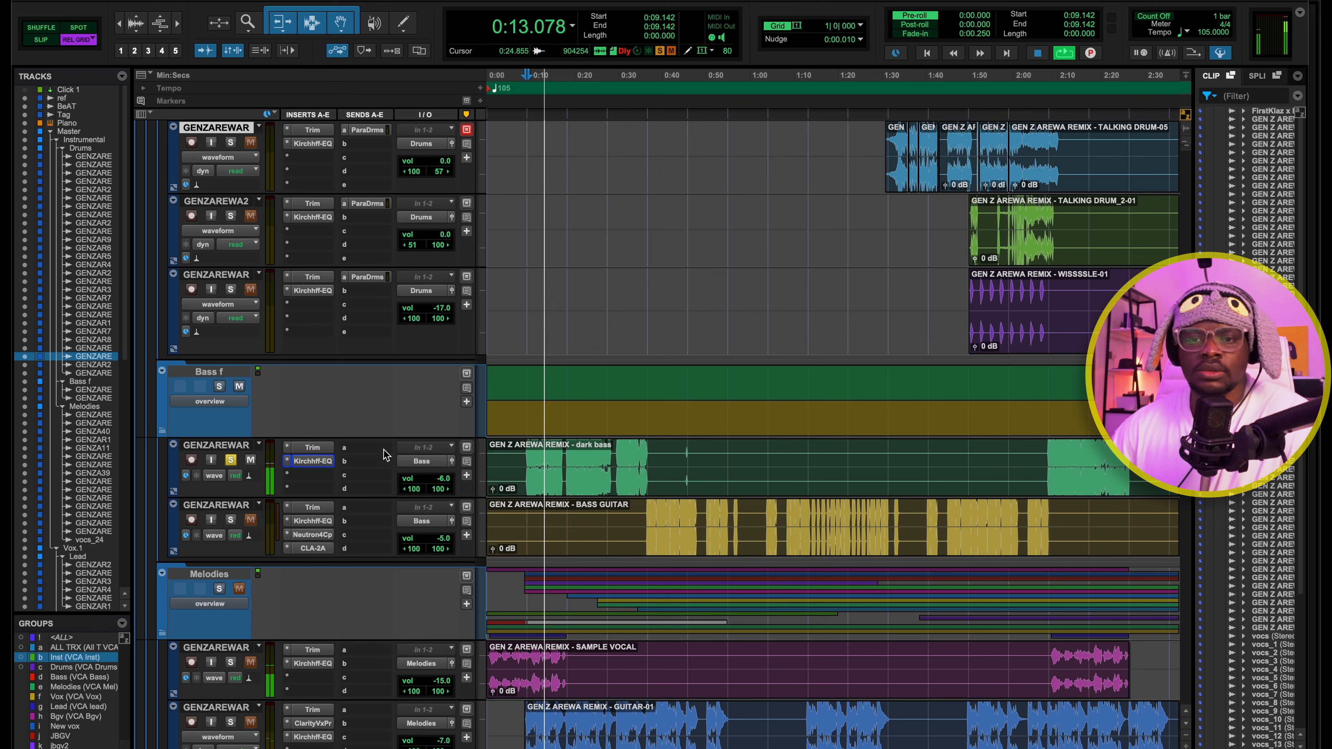
Open the Kirchhoff-EQ on the dark bass track, stop playback and examine its low shelf band
left_click(313, 461)
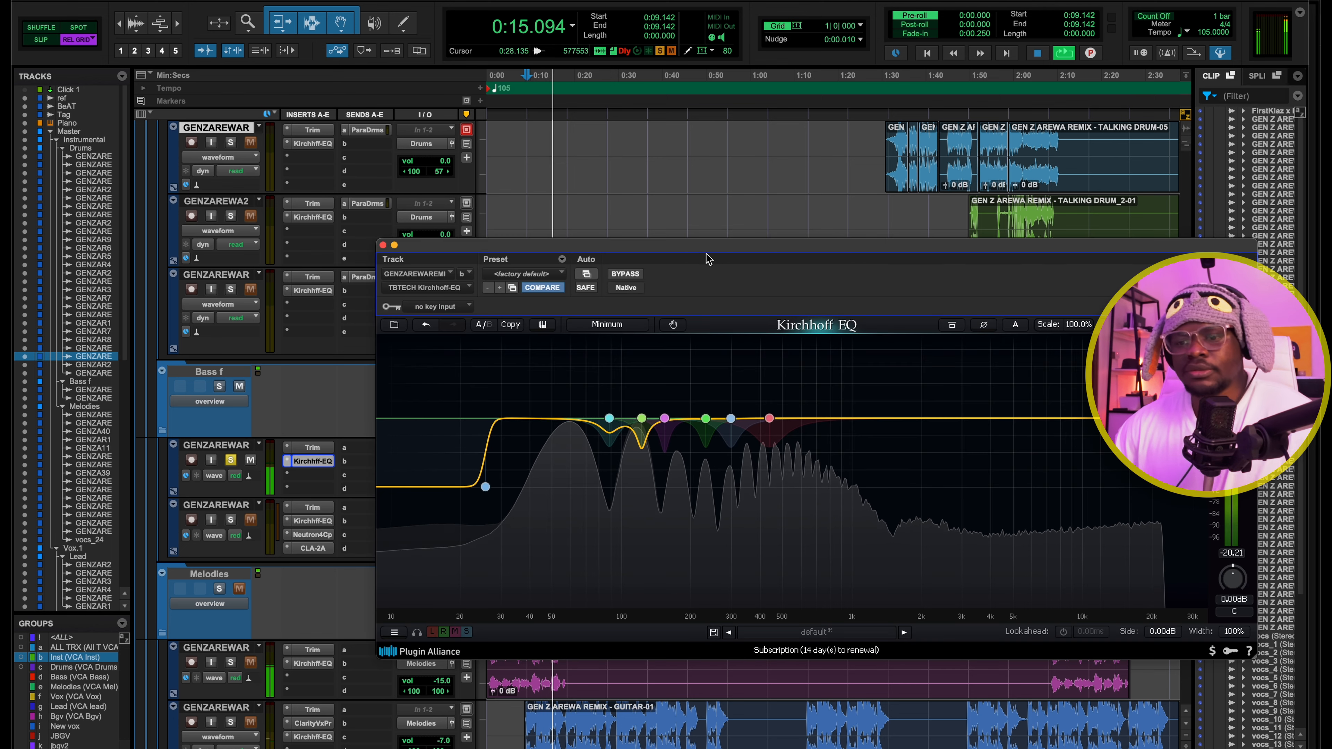
left_click_drag(642, 244, 554, 120)
key("space")
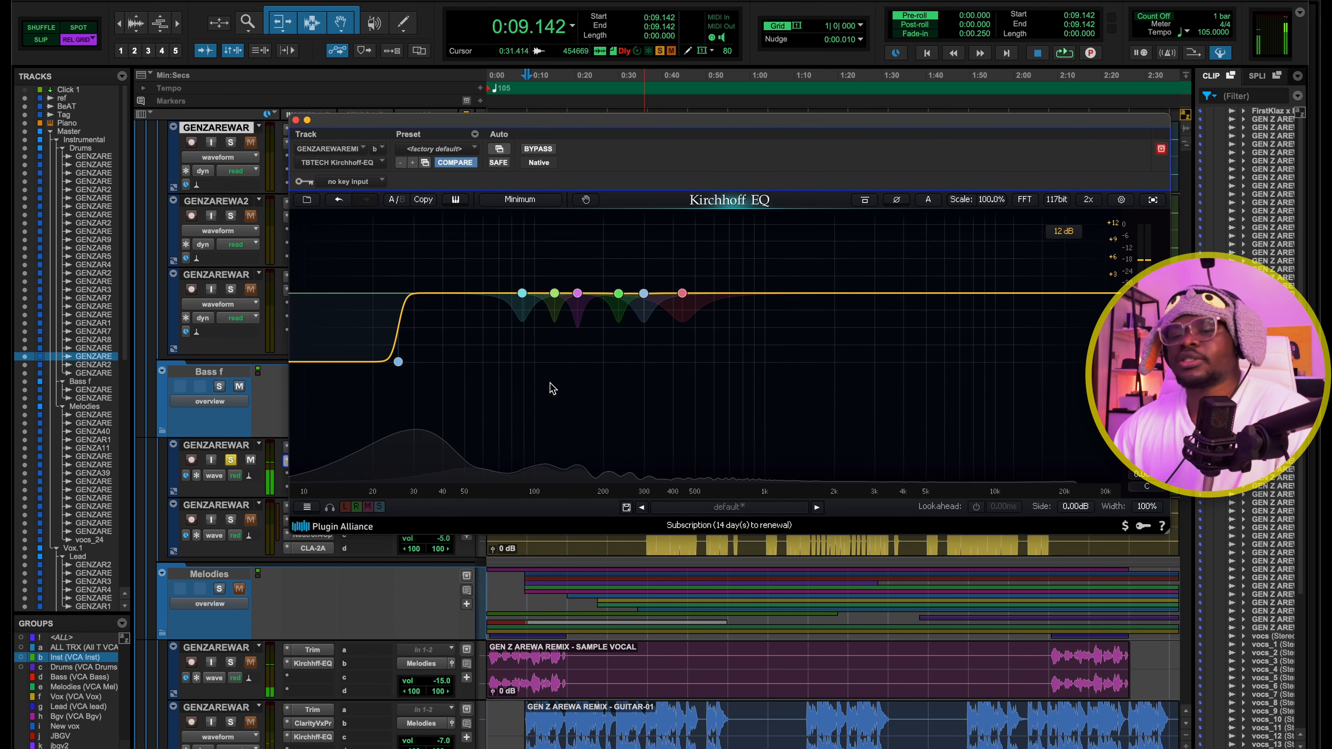
left_click(398, 362)
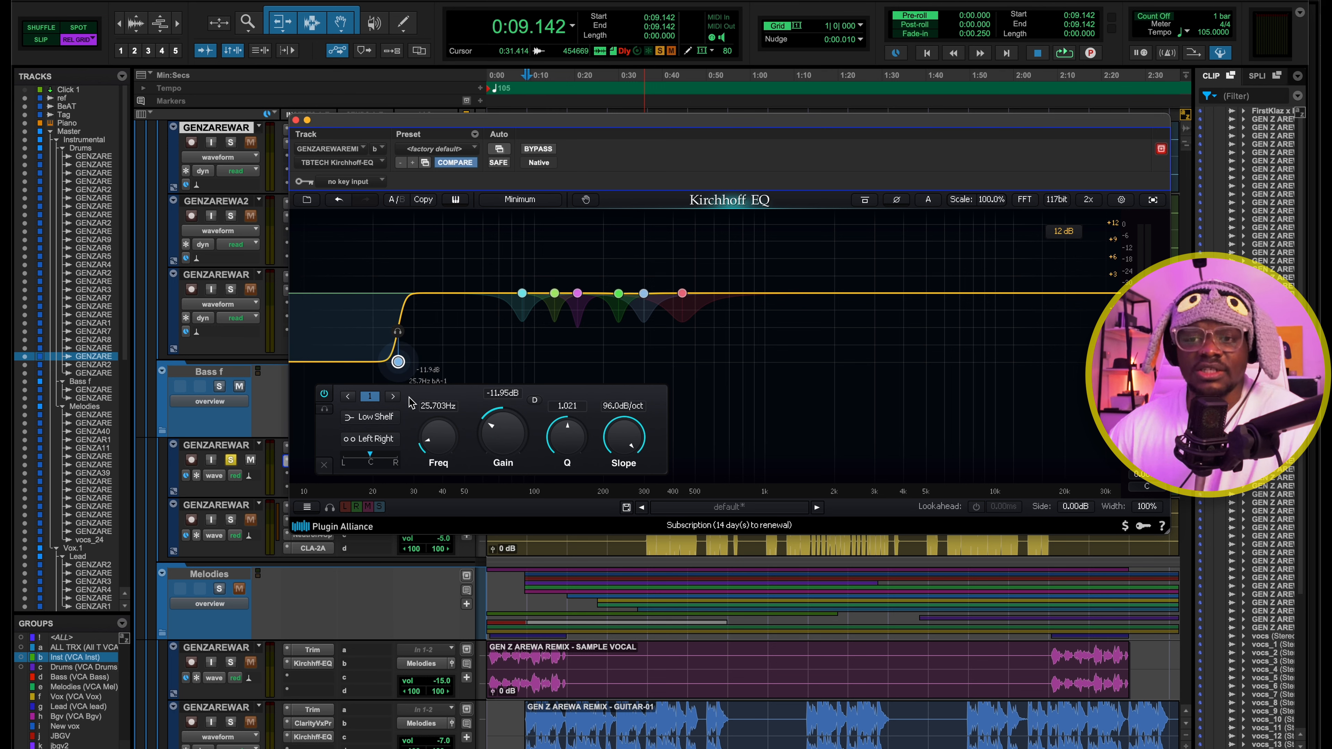
Inspect the dynamic bell bands in the dark bass EQ and play the track while watching the lowest ones react
left_click_drag(483, 246, 791, 350)
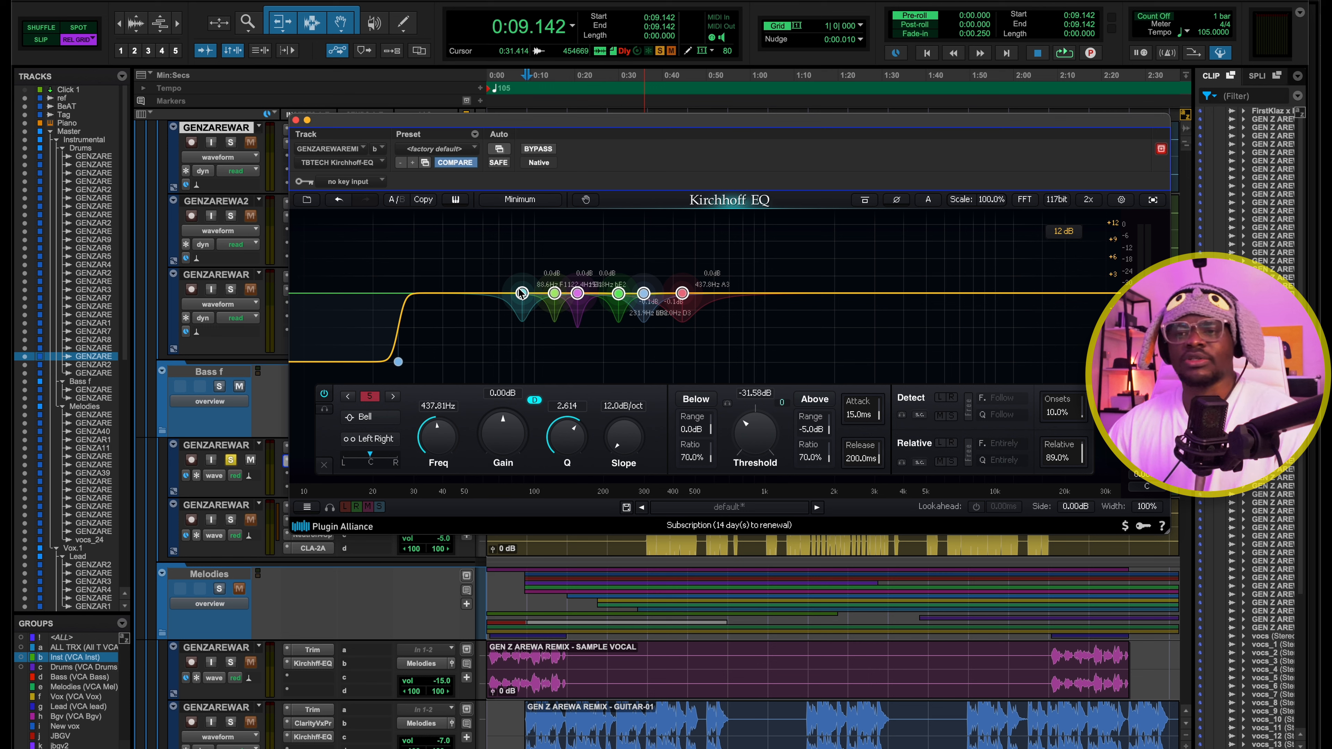
left_click(540, 264)
left_click(521, 293)
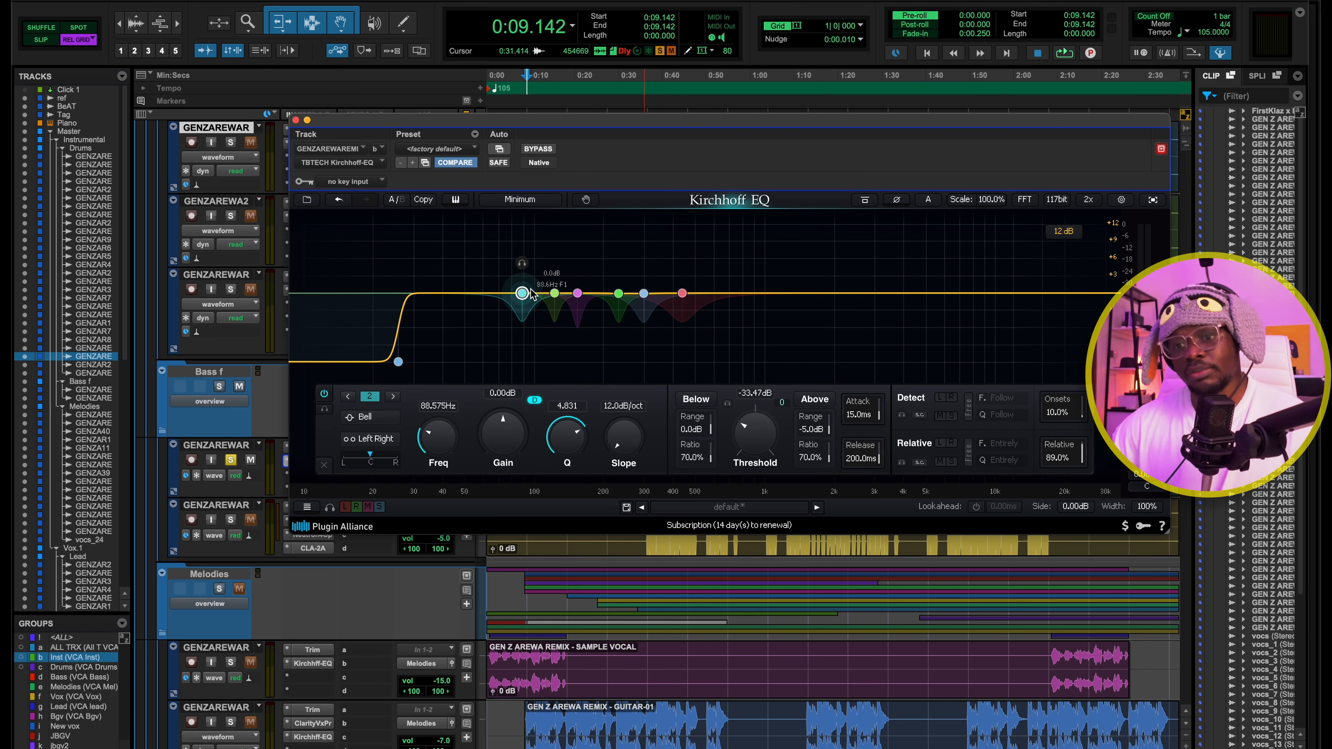
key("space")
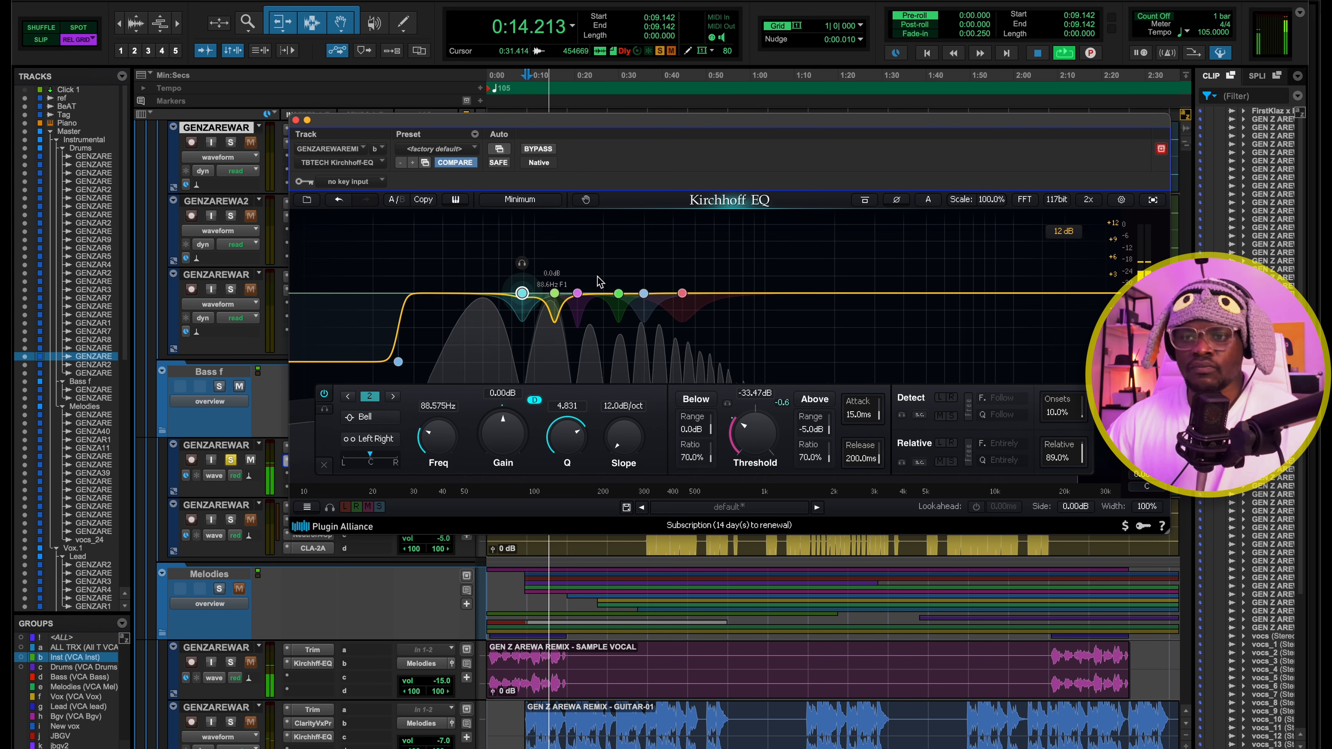
left_click(553, 292)
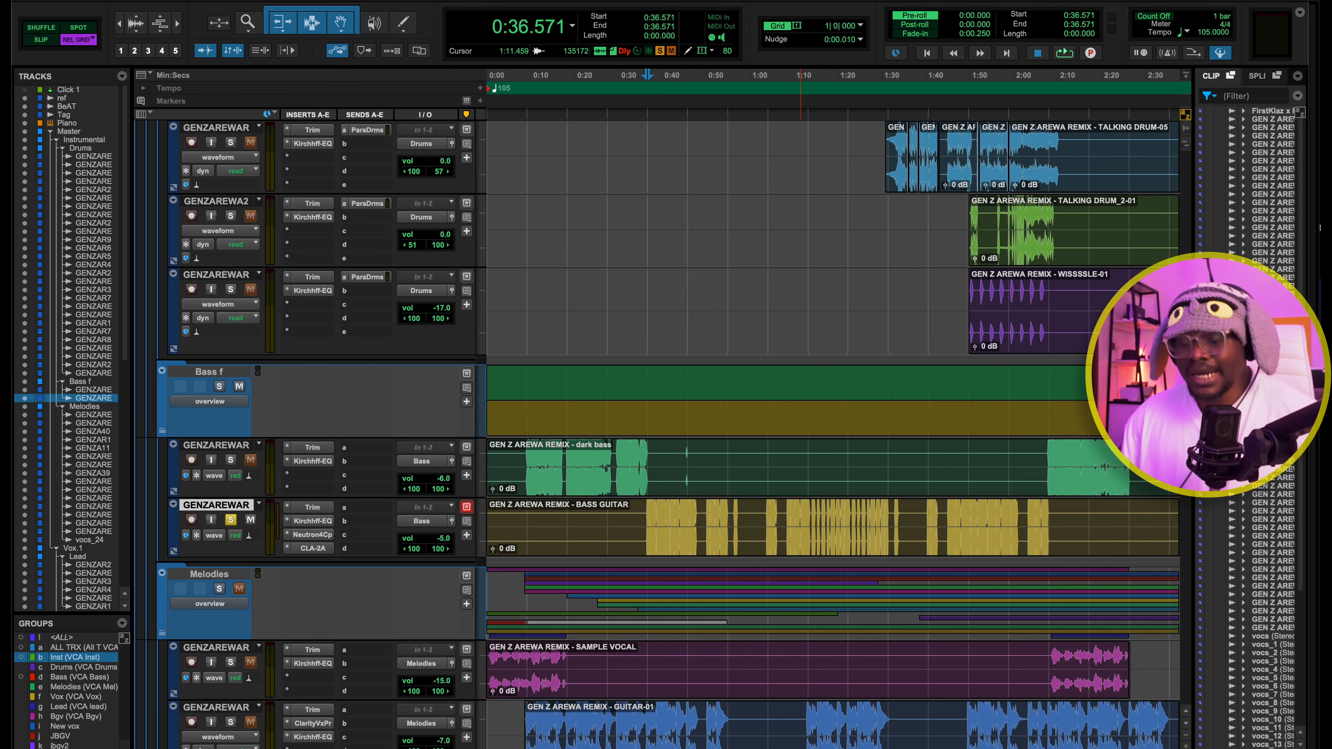
Play the soloed BASS GUITAR track from 0:36.571 and examine the low shelf band in its Kirchhoff-EQ
key("space")
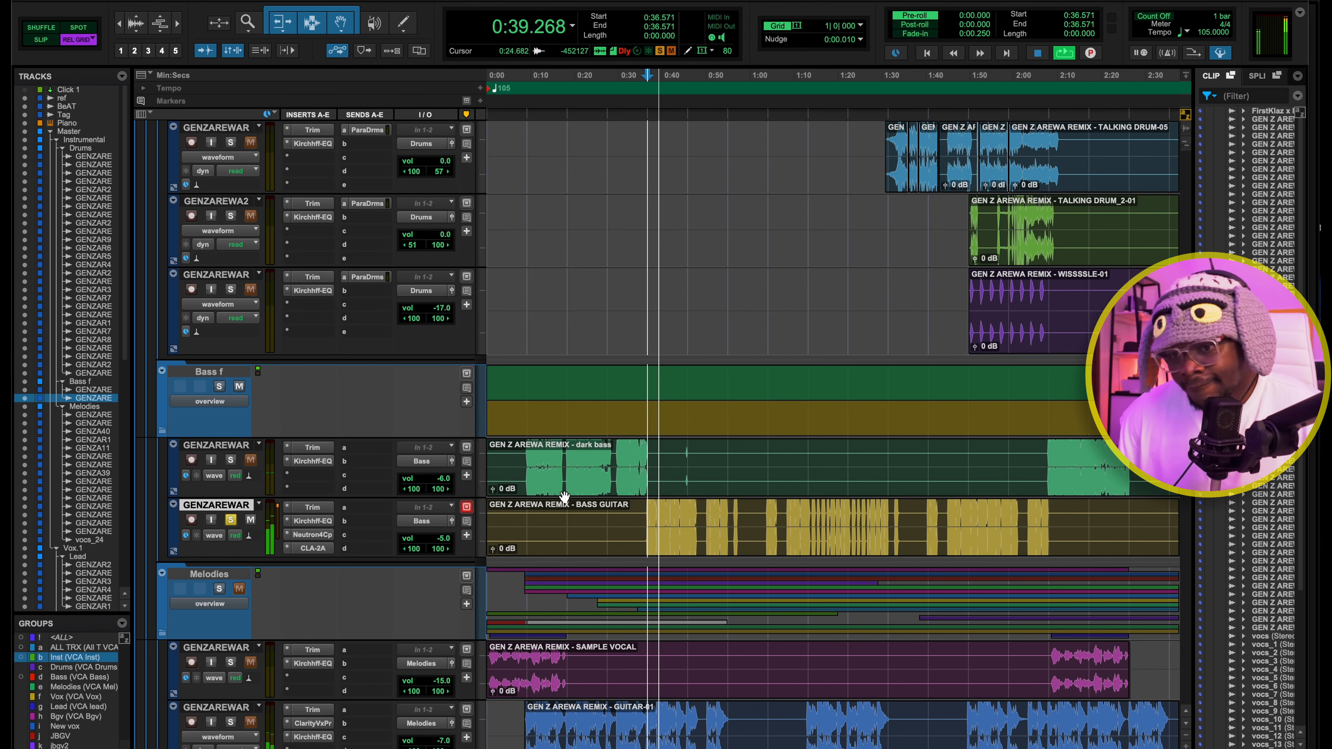
key("space")
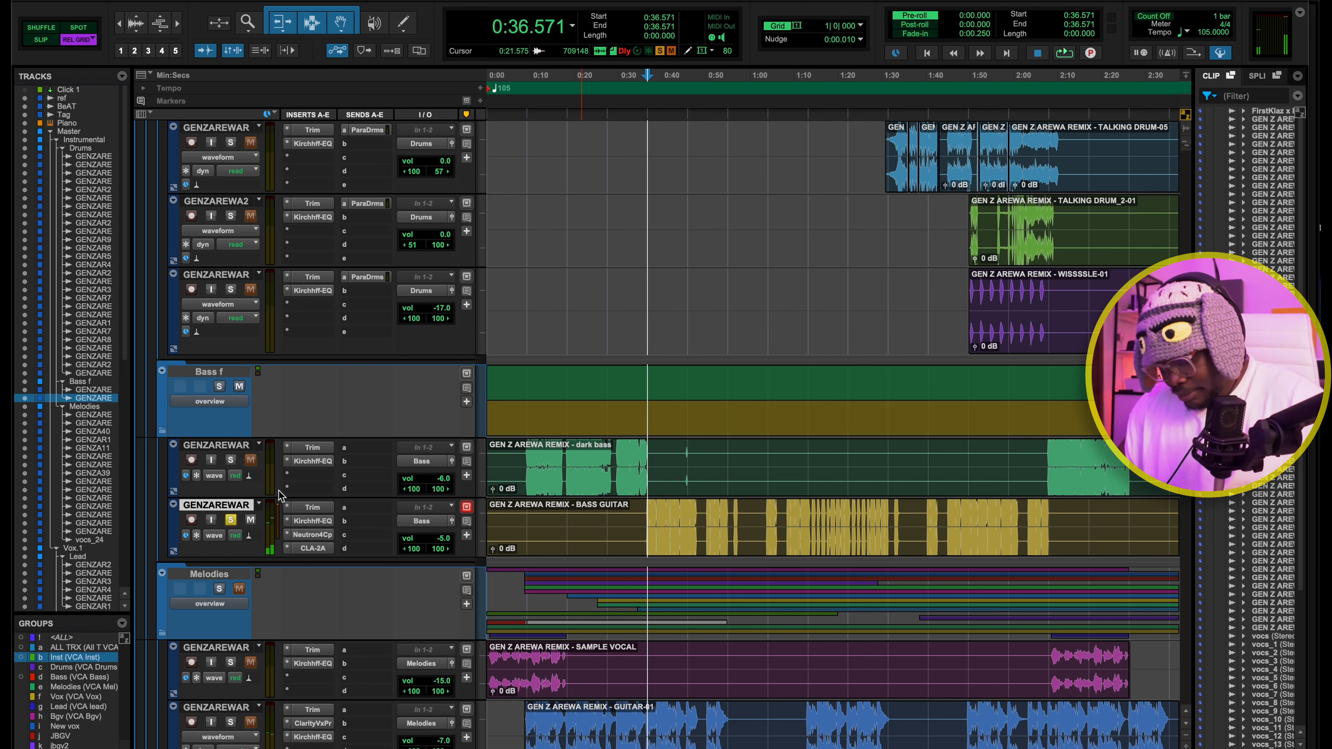
left_click(313, 521)
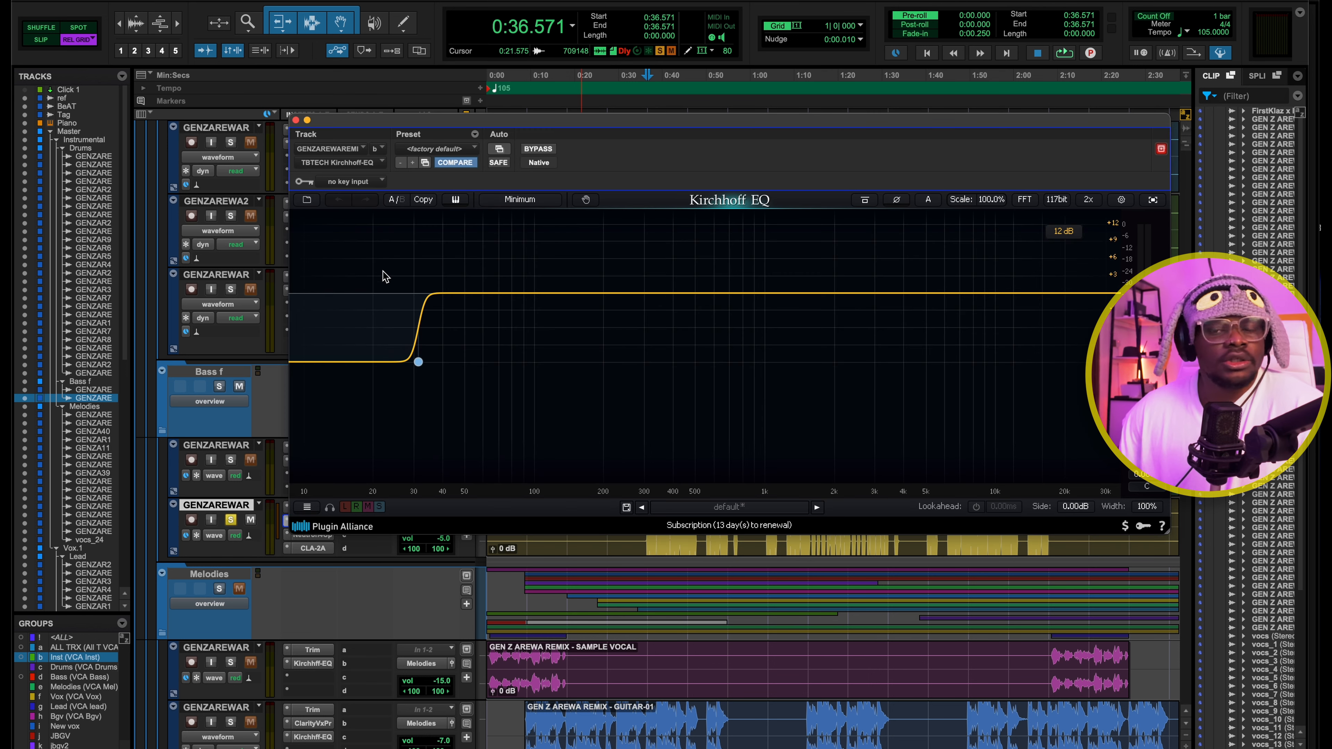
left_click(418, 361)
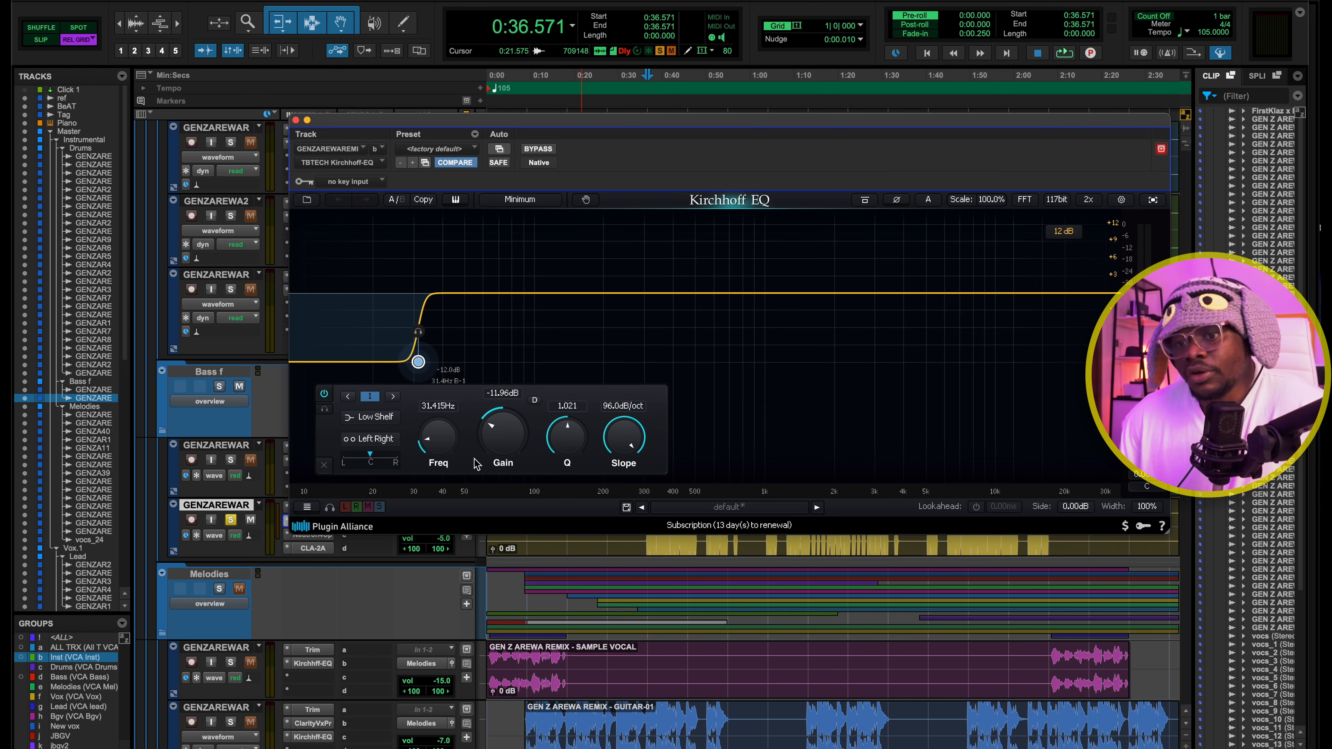
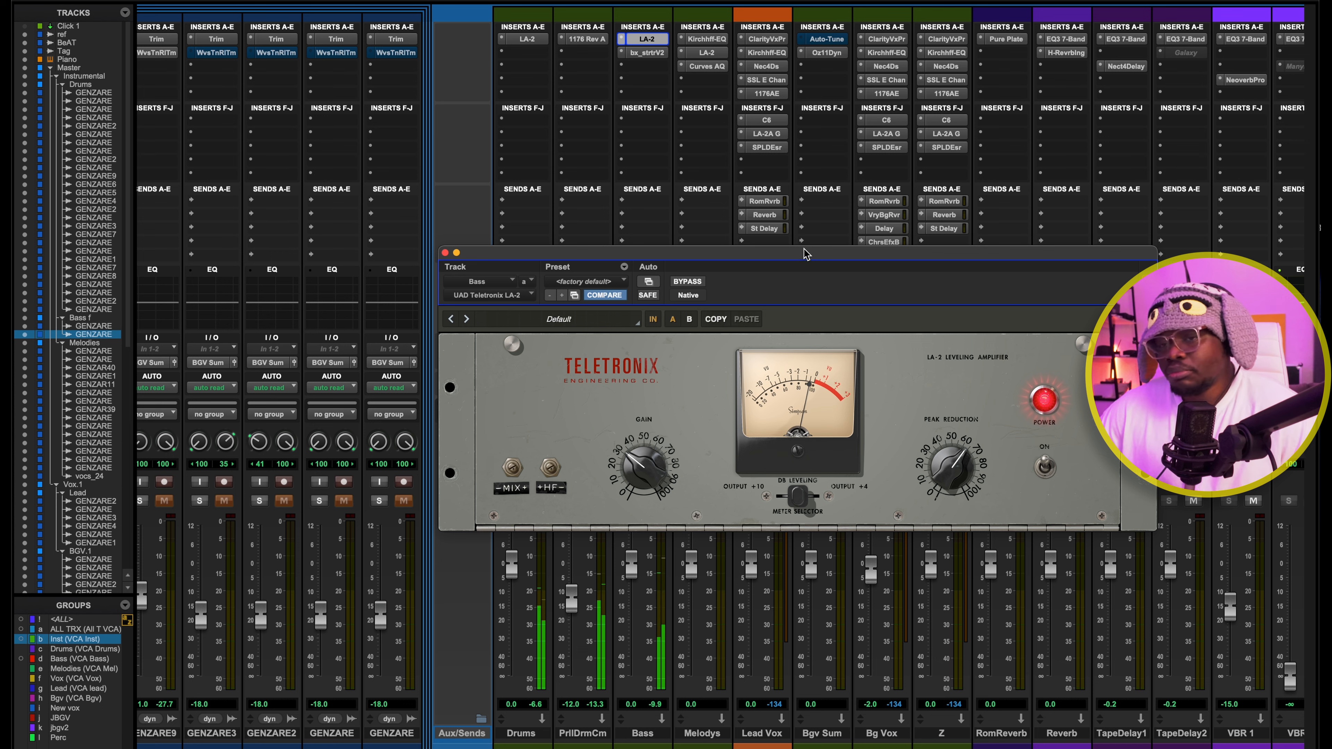
Open the bx_saturator V2 on the Bass bus, examine its Mid Hi XL setting and close the open plug-in windows
left_click(647, 53)
left_click_drag(697, 270, 714, 96)
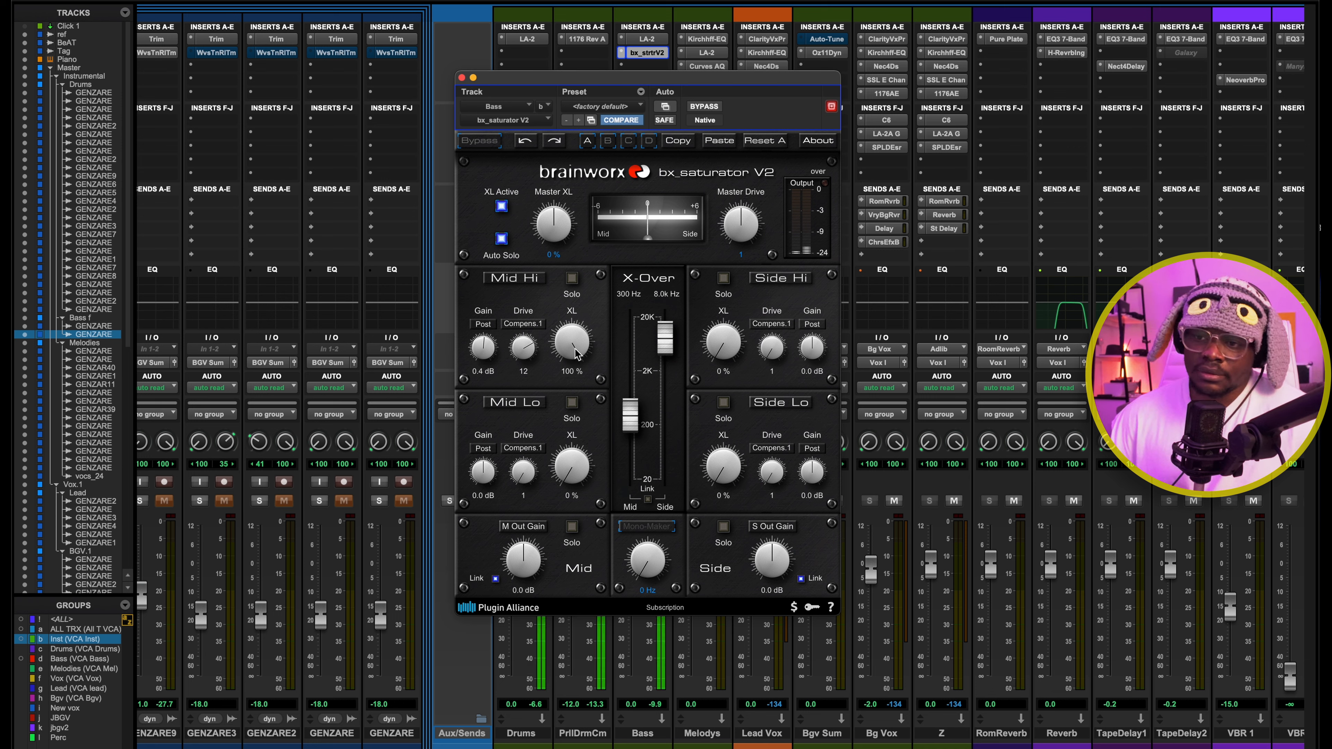
left_click_drag(576, 364, 573, 299)
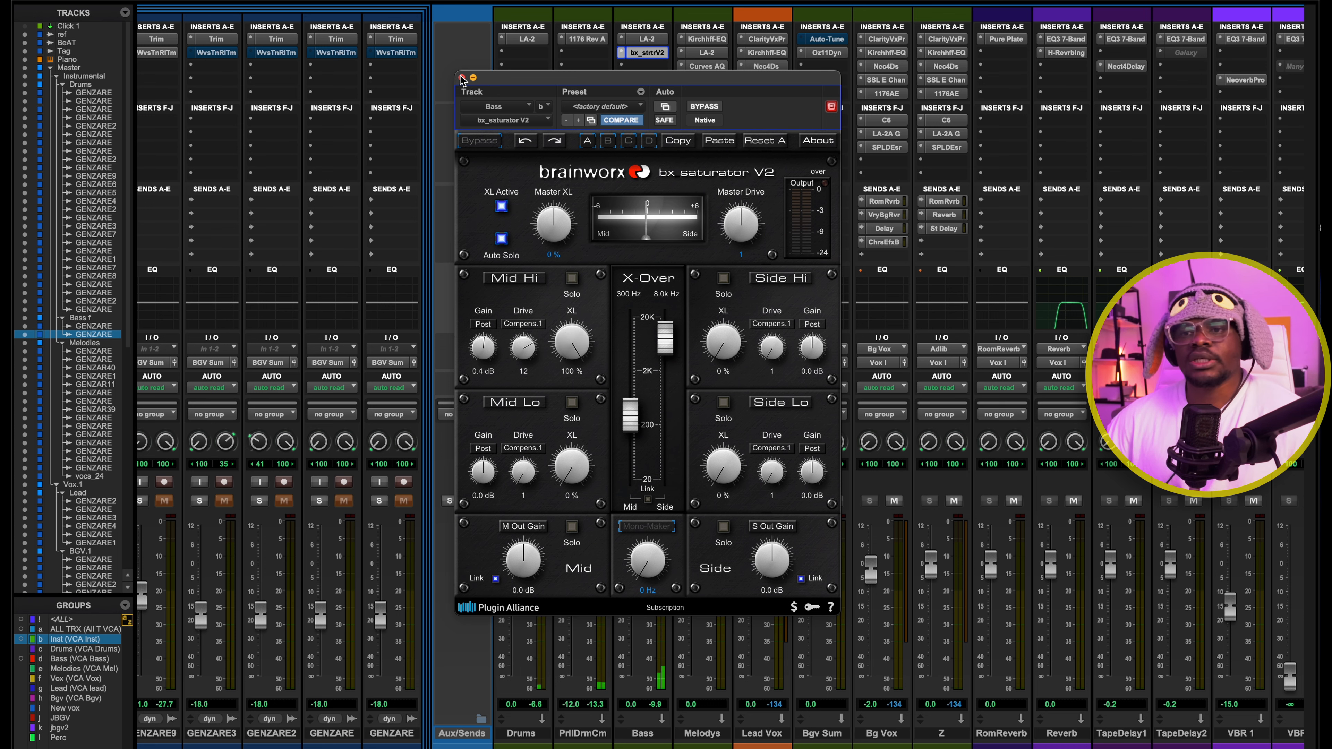
left_click(461, 78)
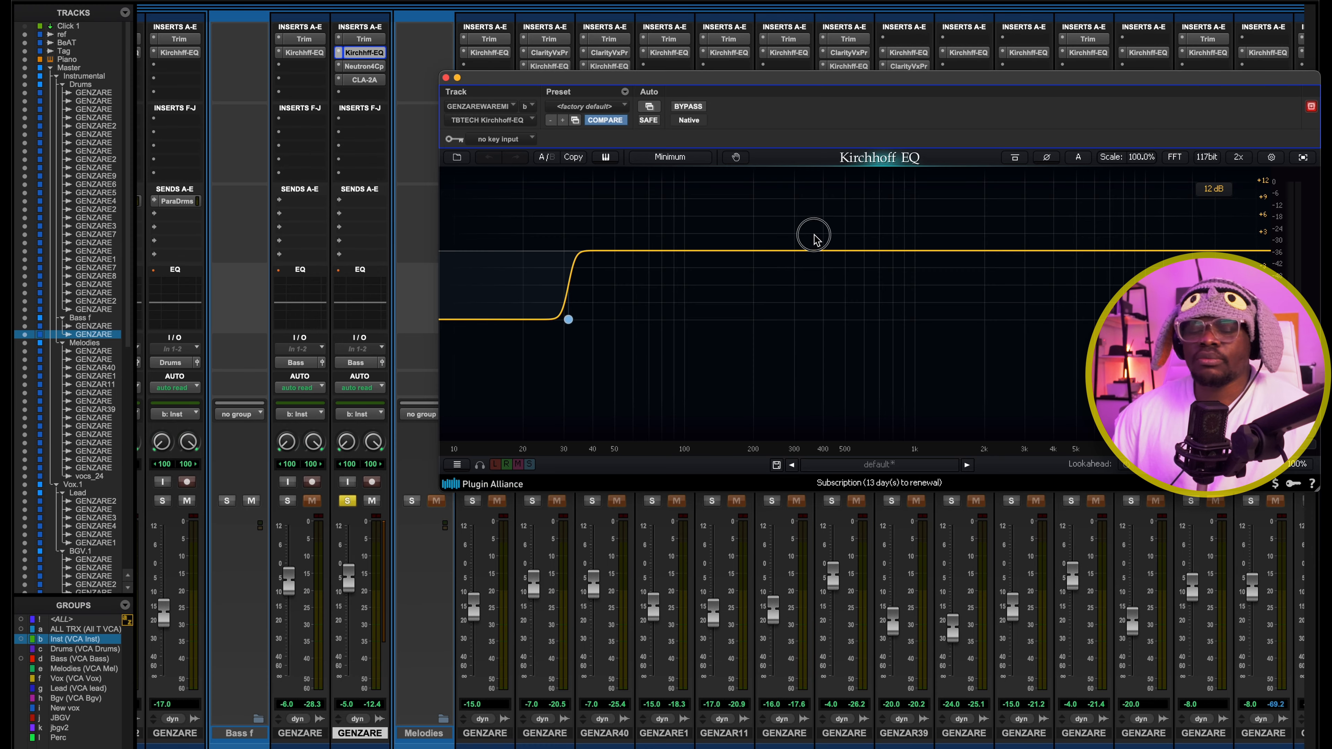
left_click_drag(812, 236, 963, 298)
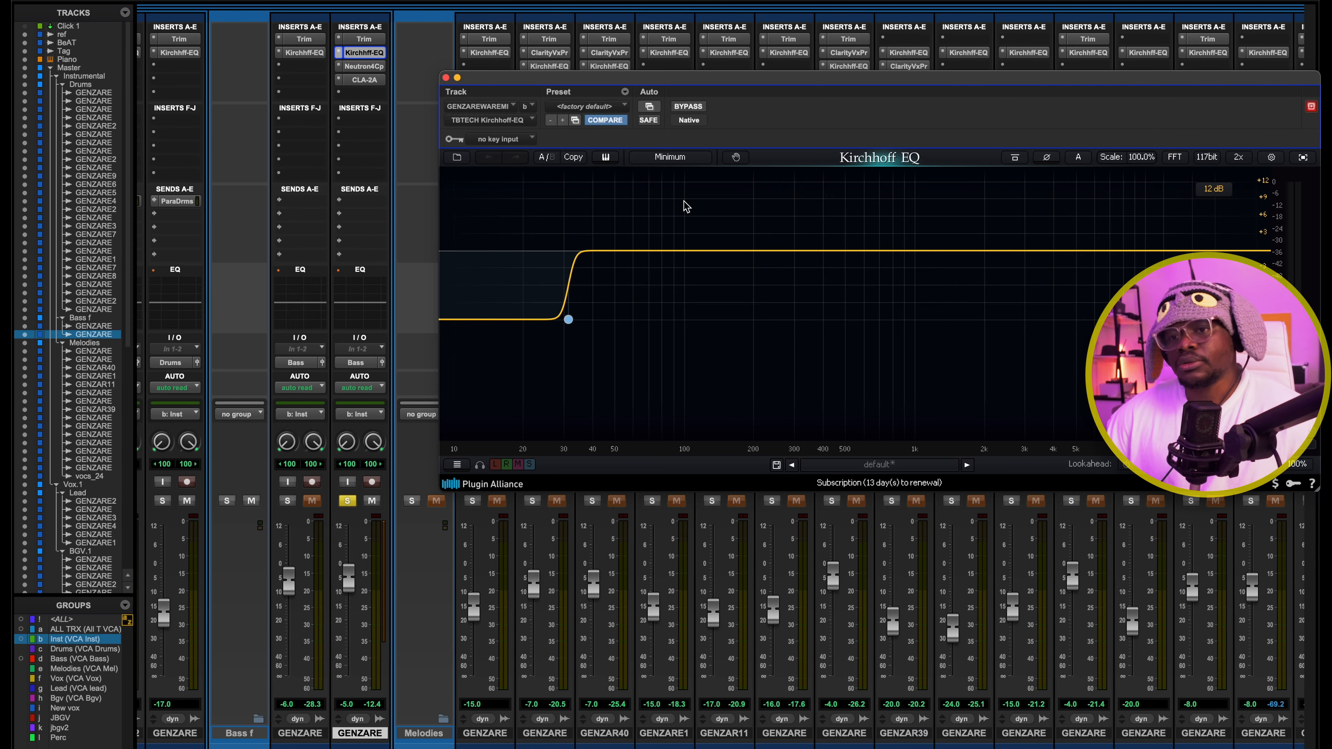
left_click(445, 77)
Switch to the Edit window, look through the Melodies tracks and play the session from the start
key("super+equal")
scroll(756, 285, "down", 8)
scroll(756, 286, "left", 3)
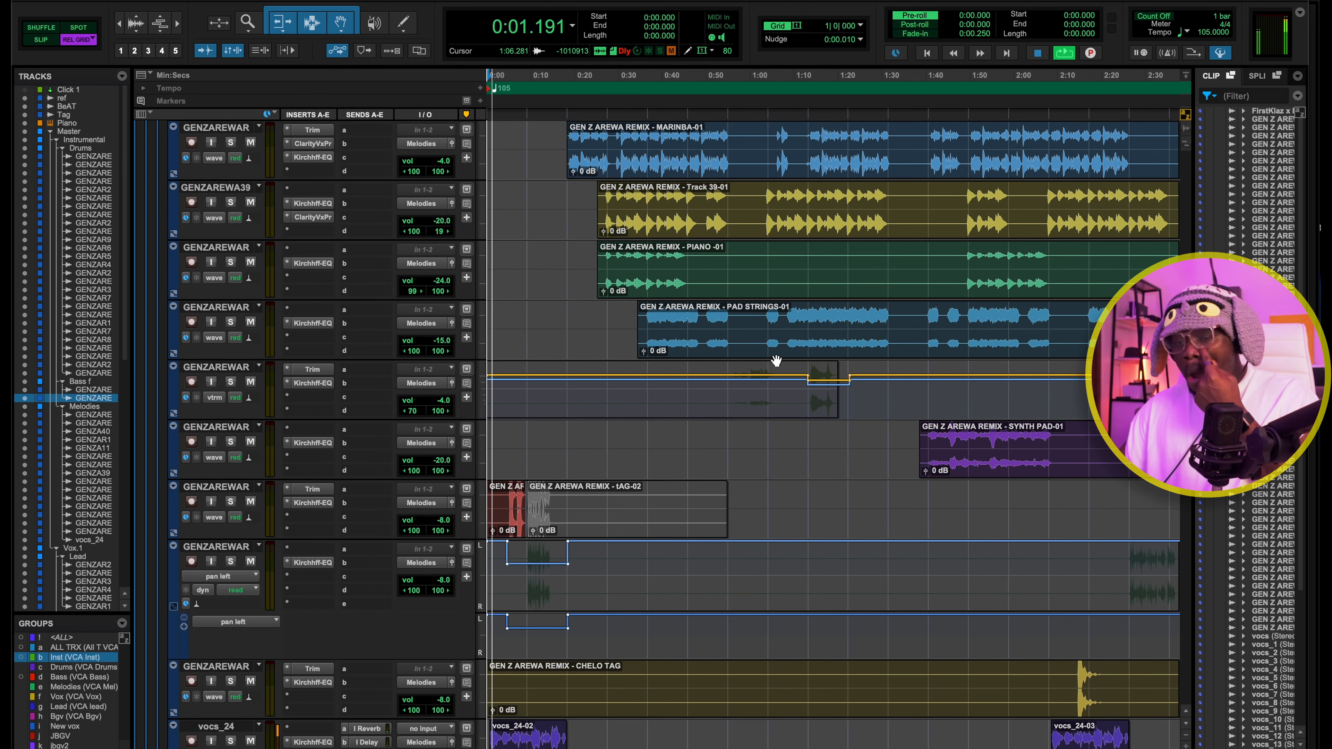
scroll(796, 390, "down", 5)
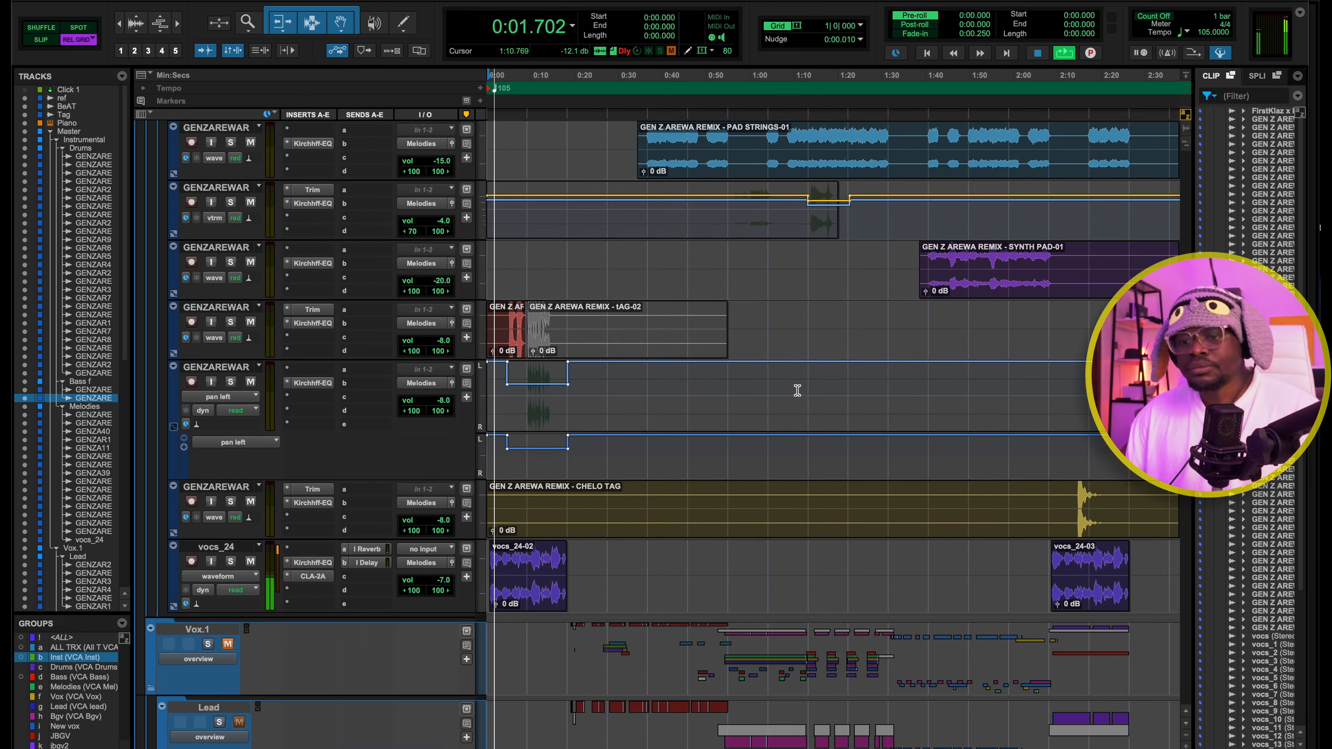
scroll(796, 391, "up", 15)
key("space")
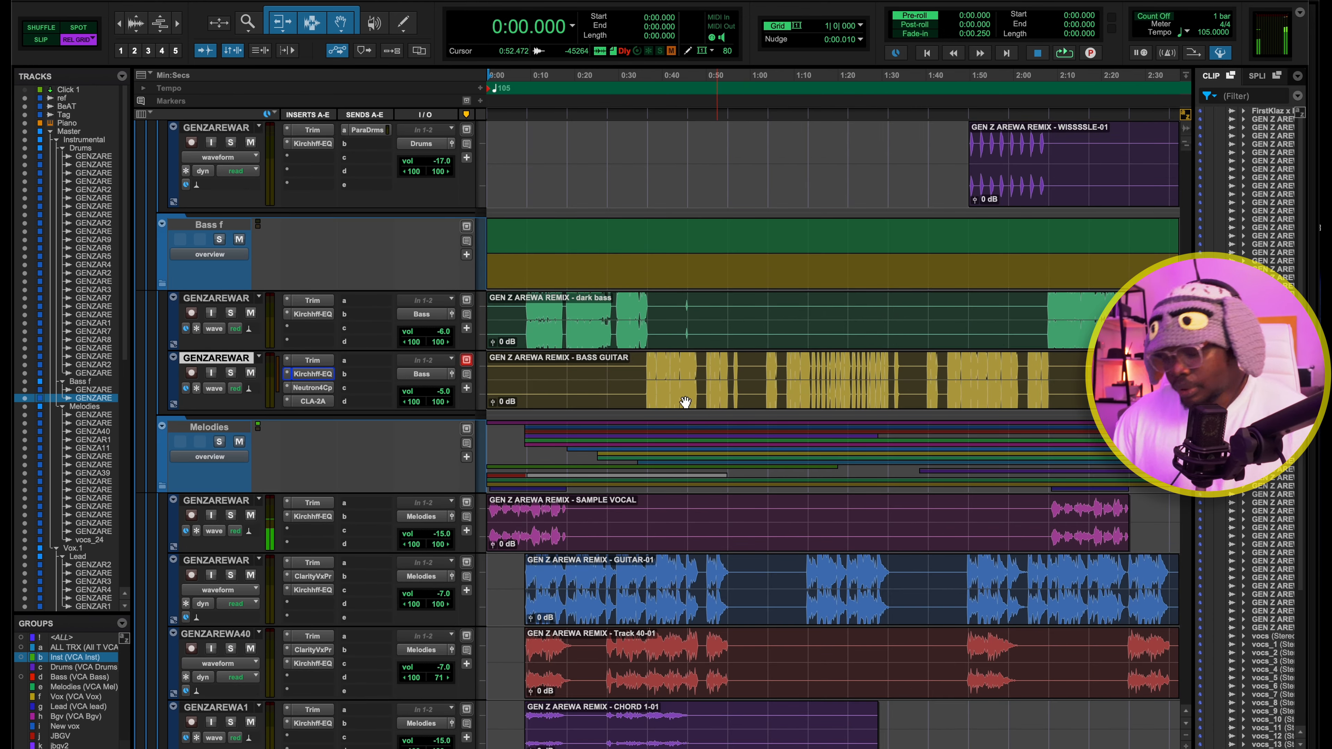
Solo and select the vocs_24 track and play it briefly from 0:04.571
key("super+bracketright")
scroll(670, 306, "down", 4)
scroll(669, 306, "down", 15)
left_click(527, 262)
left_click(231, 248)
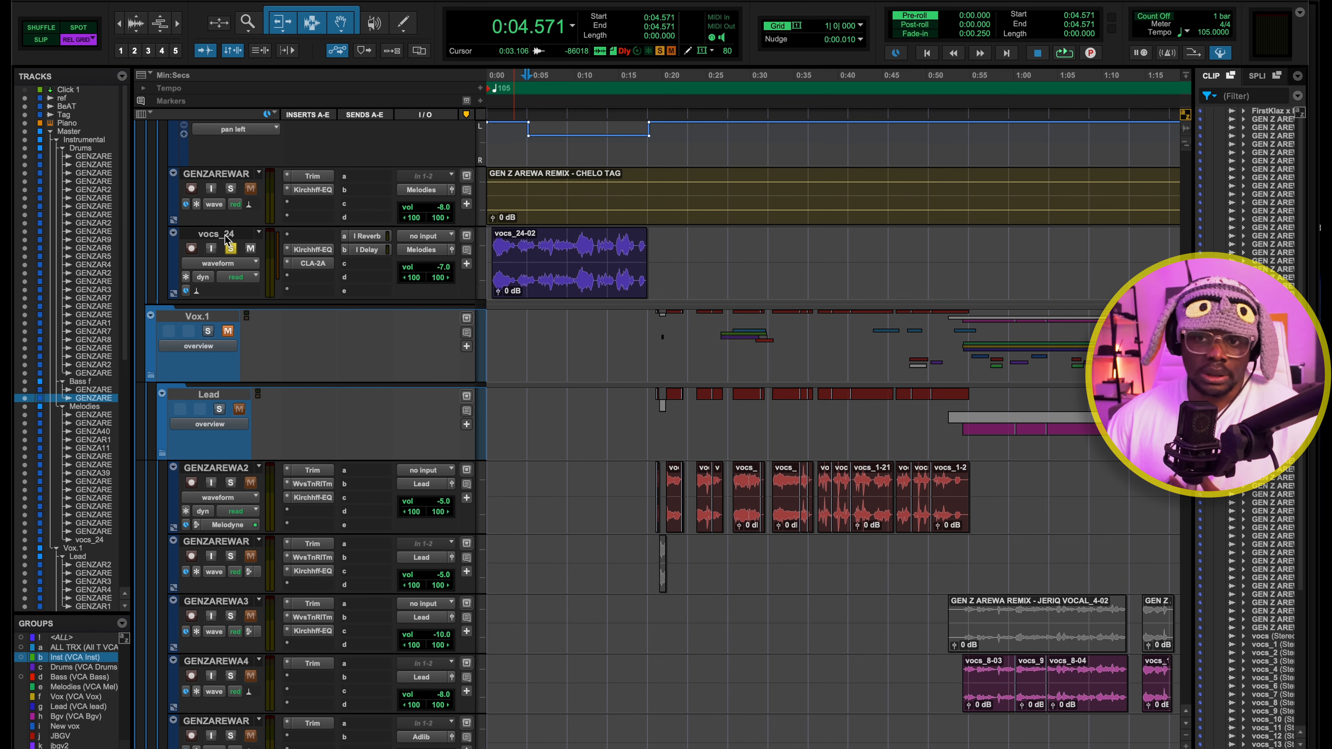
left_click(218, 235)
key("space")
key("space")
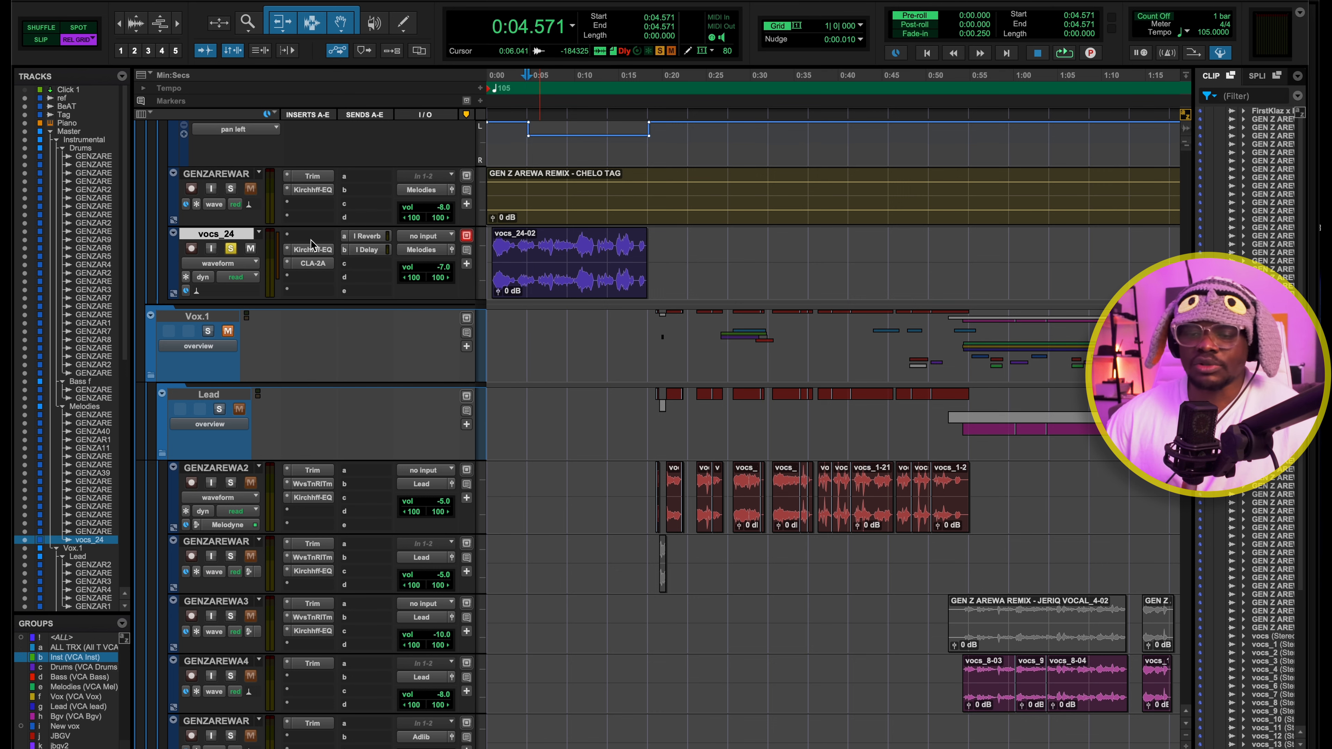
Open the Kirchhoff-EQ on vocs_24 and play the track while examining the dynamic bell band at 260.9 Hz
left_click(309, 250)
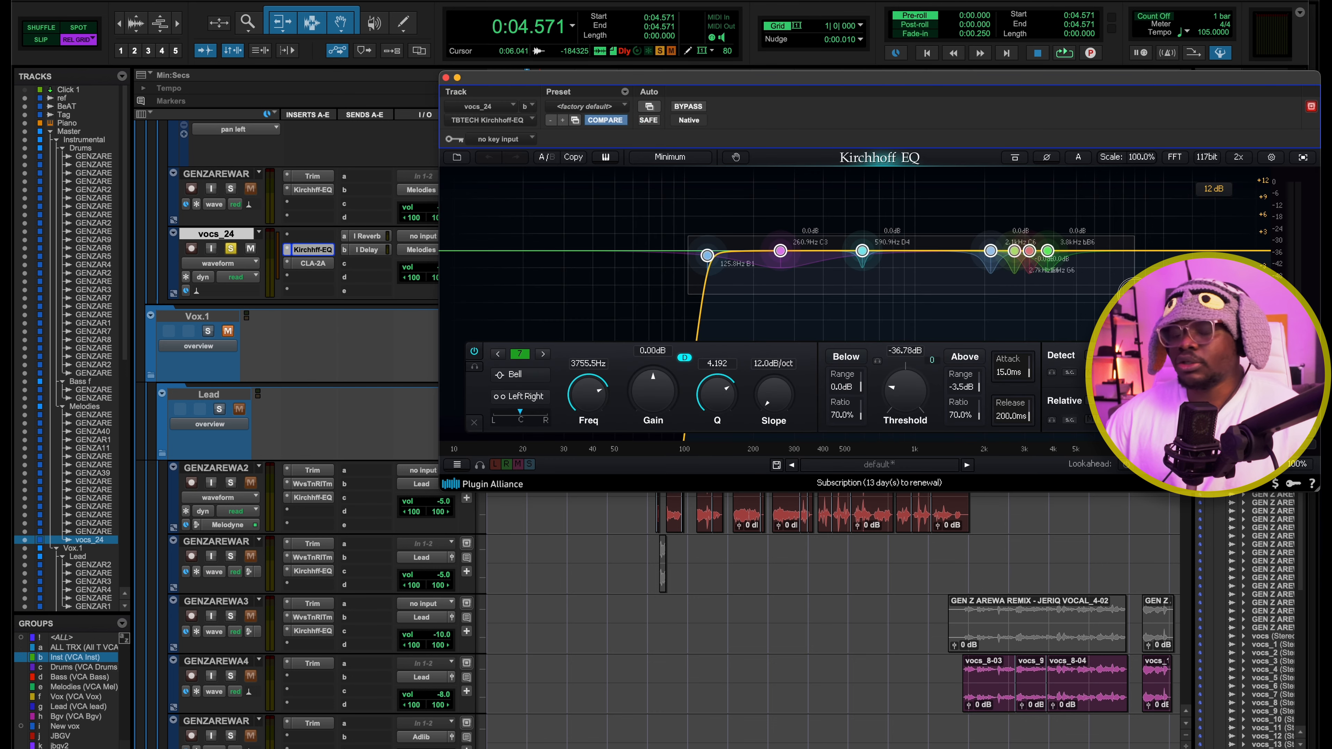
left_click(693, 227)
left_click(780, 250)
key("space")
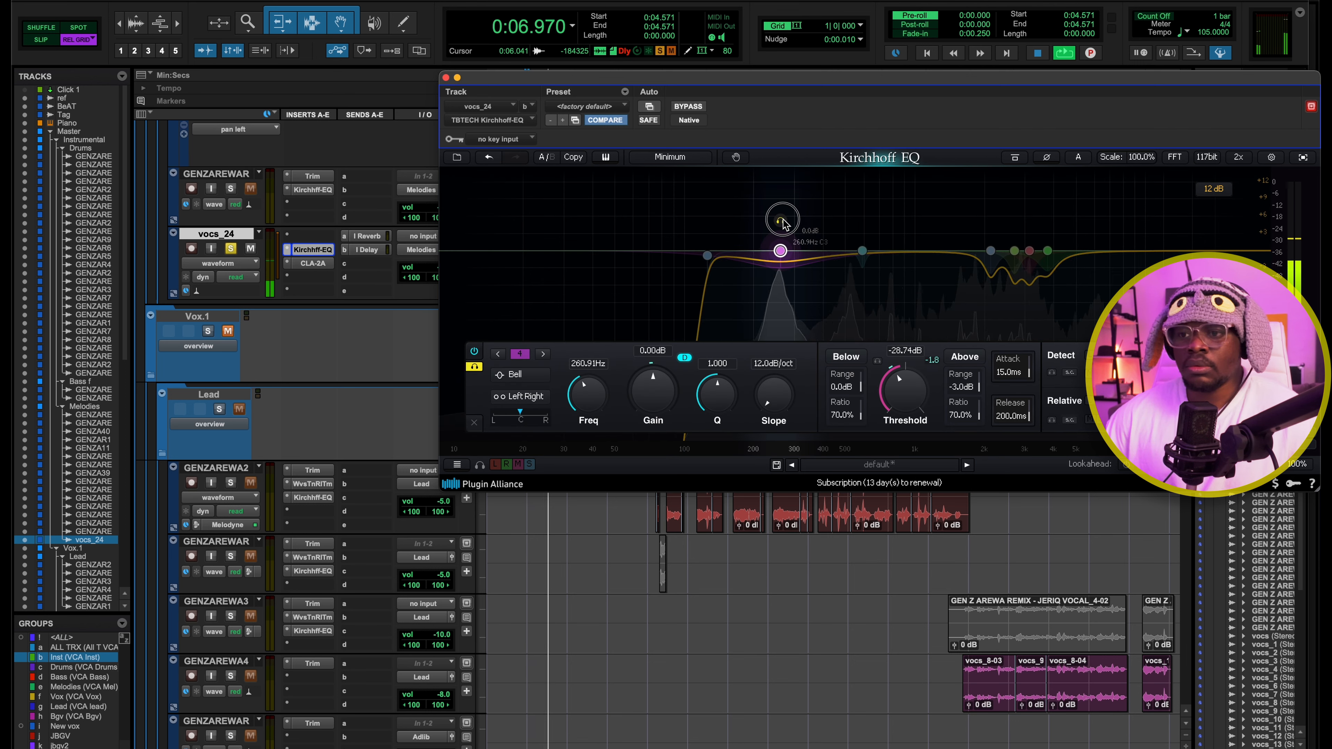
key("space")
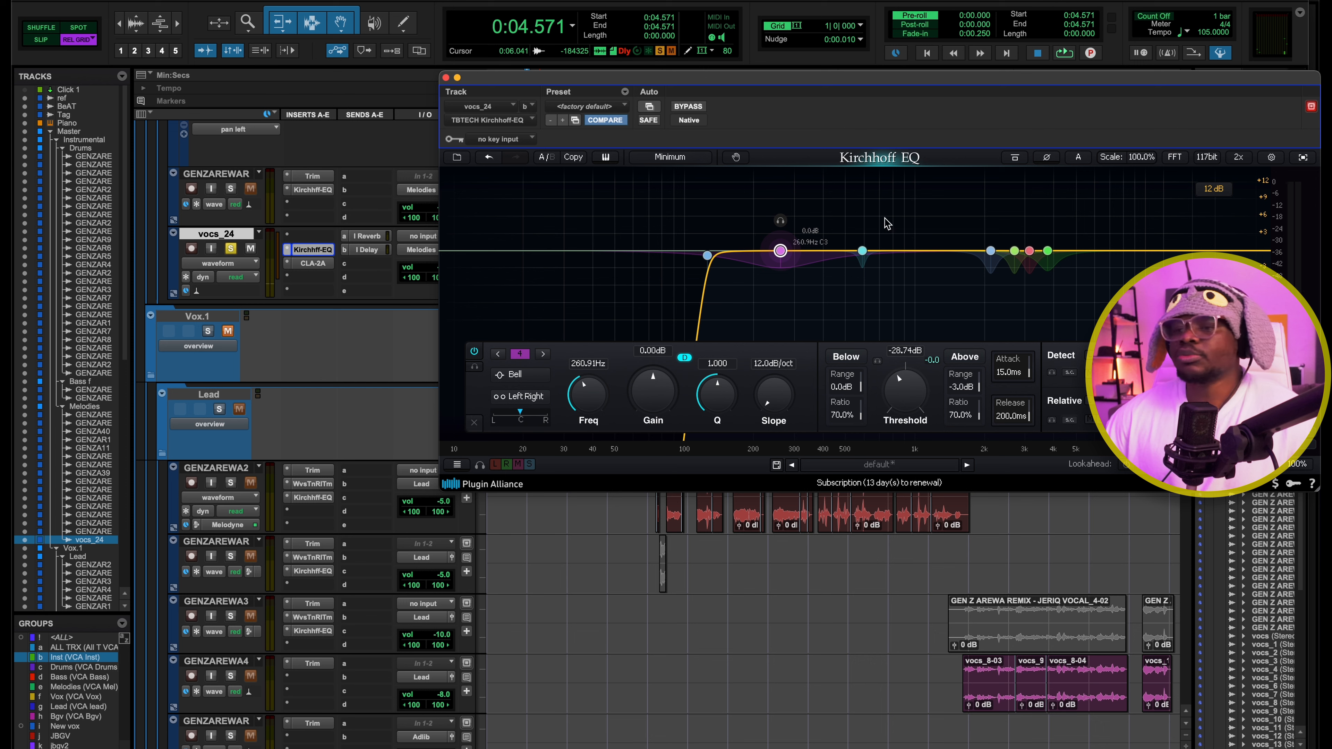
Replace the EQ view with the CLA-2A compressor on vocs_24 and play the track through it
left_click(445, 78)
left_click(313, 263)
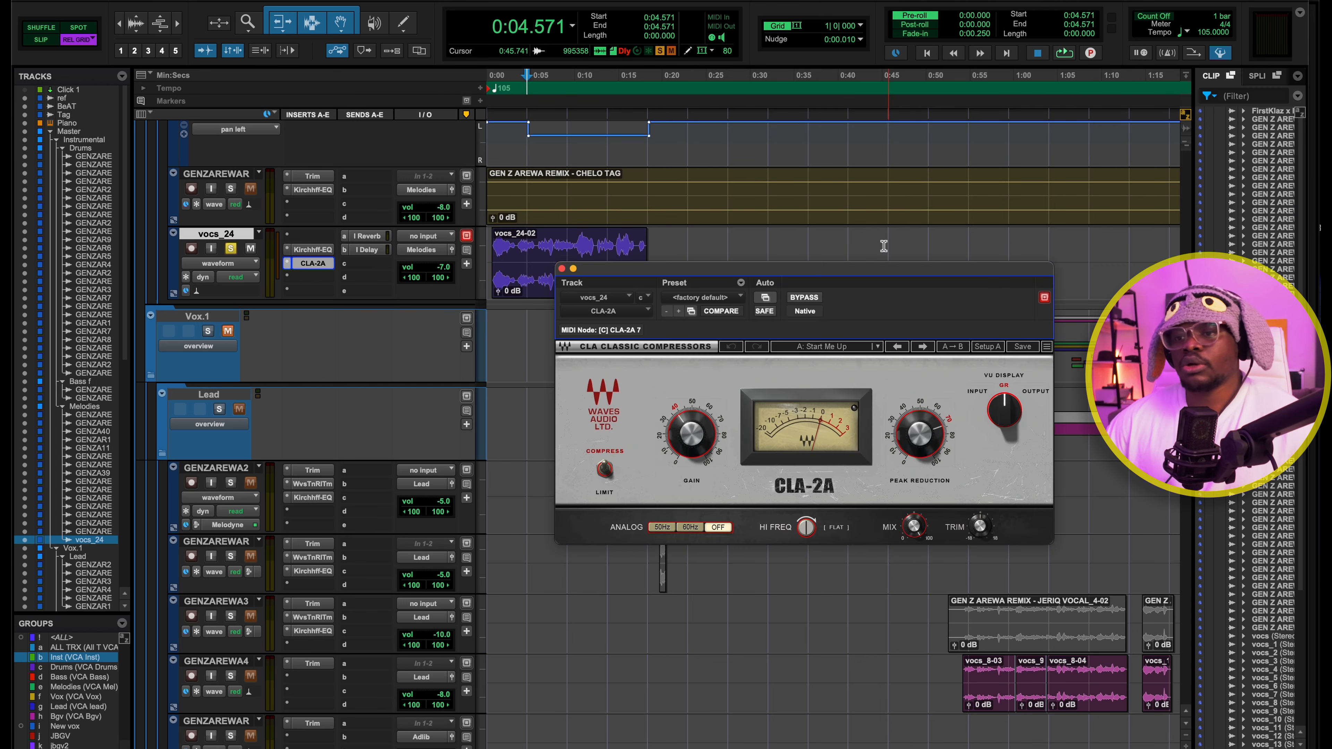
left_click_drag(836, 279, 789, 266)
key("space")
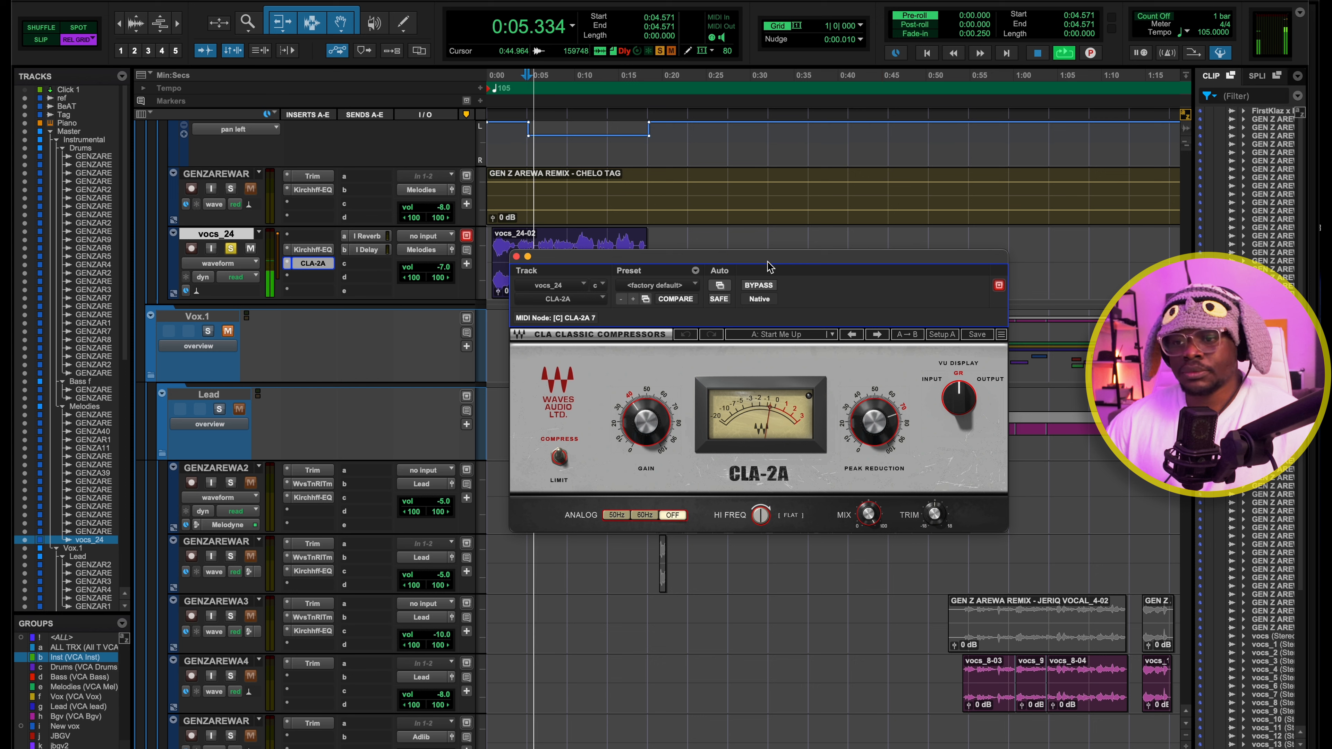
key("space")
Compare vocs_24 with the CLA-2A bypassed and active, playing it each way, and close the compressor
left_click(759, 286)
key("space")
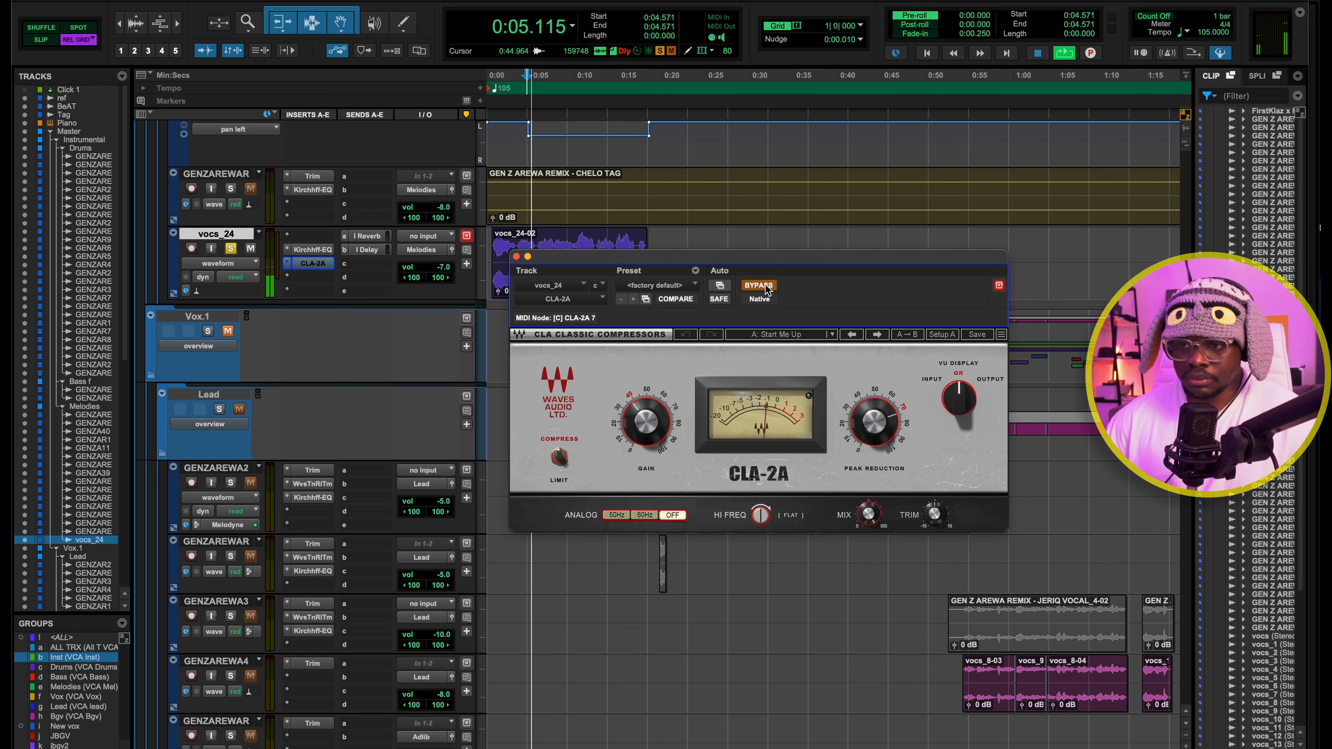
key("space")
left_click(765, 289)
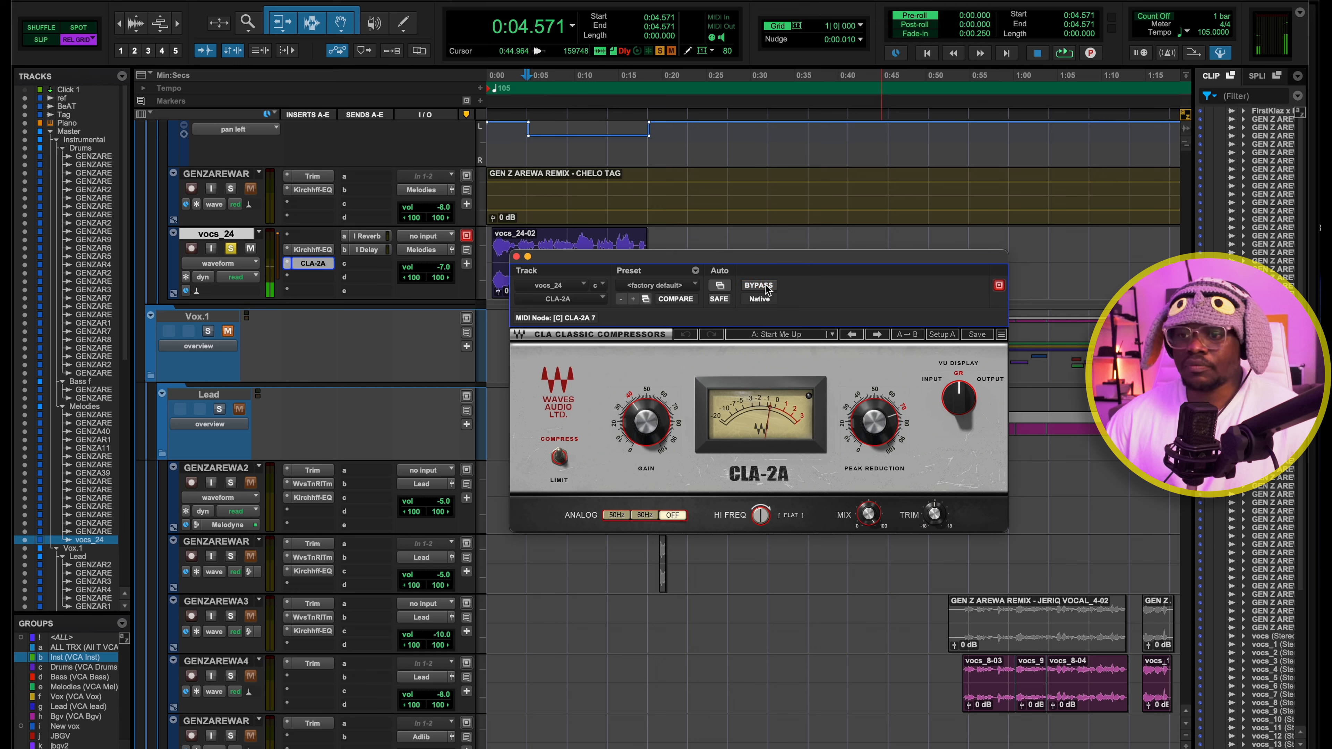
key("space")
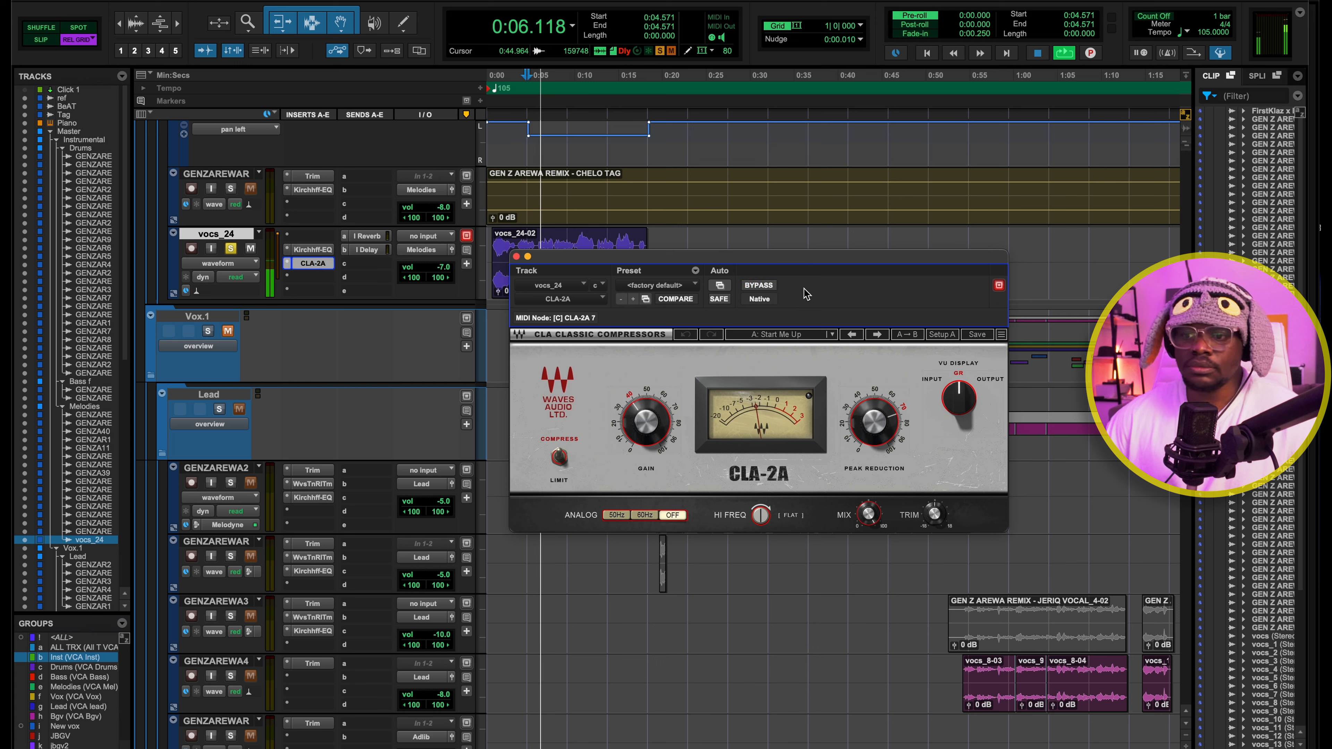
key("space")
left_click(517, 257)
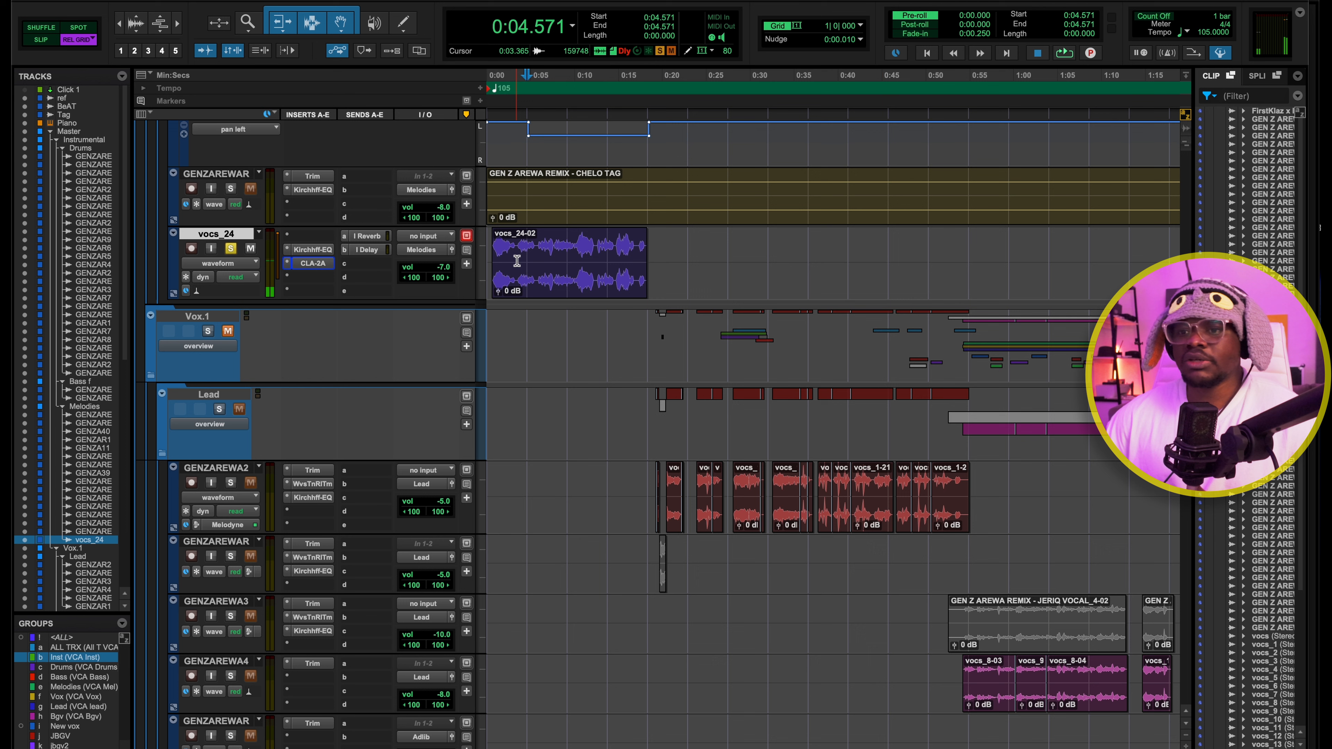
Inspect the I Reverb and I Delay sends on the vocs_24 track
left_click(369, 237)
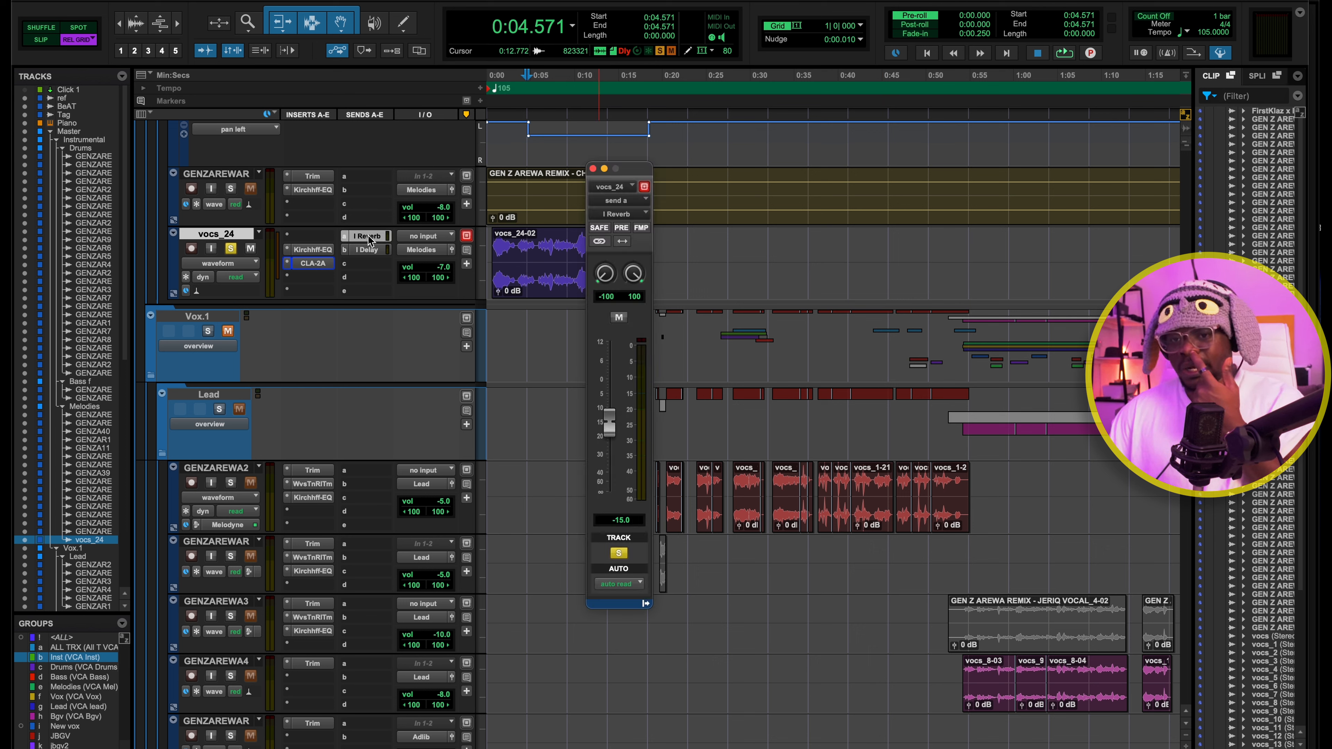
left_click(369, 249)
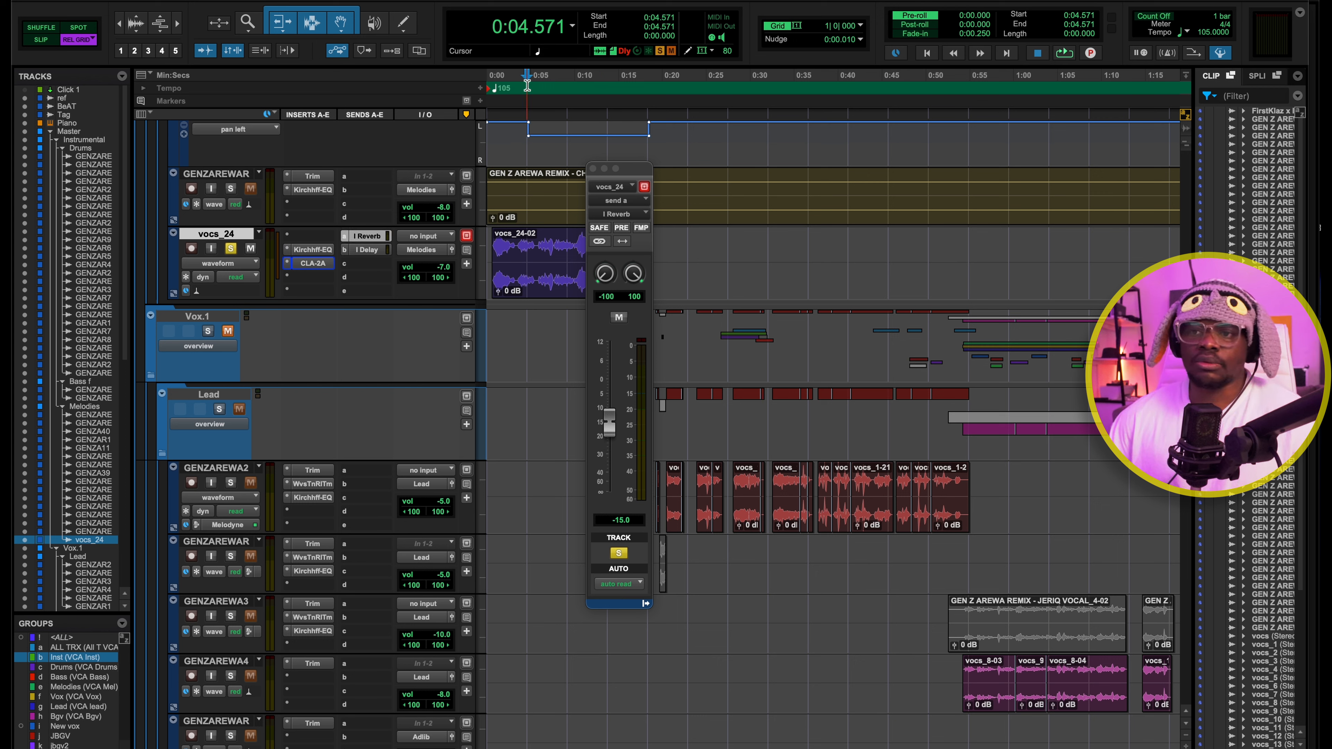
key("space")
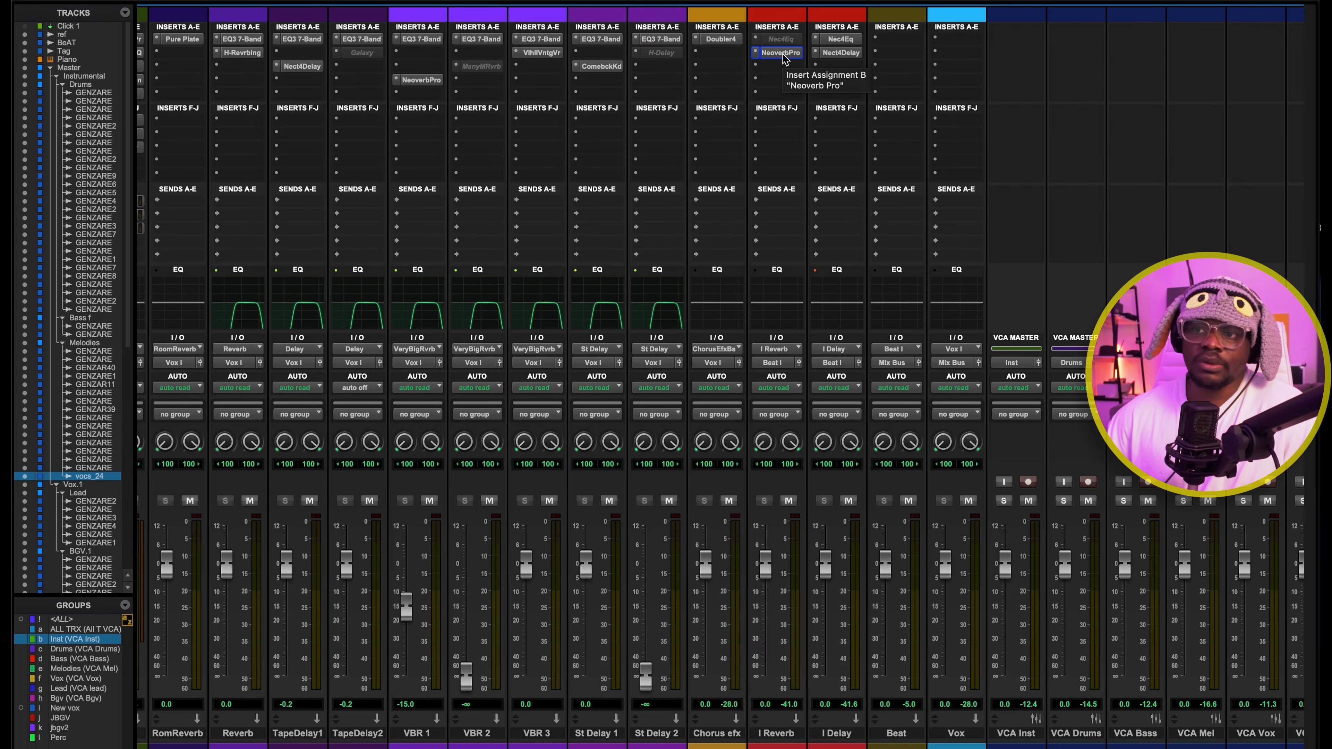
In the Mix window, inspect the Neoverb Pro on the I Reverb return and the Nectar 4 Delay on the I Delay return
left_click(781, 53)
left_click(839, 53)
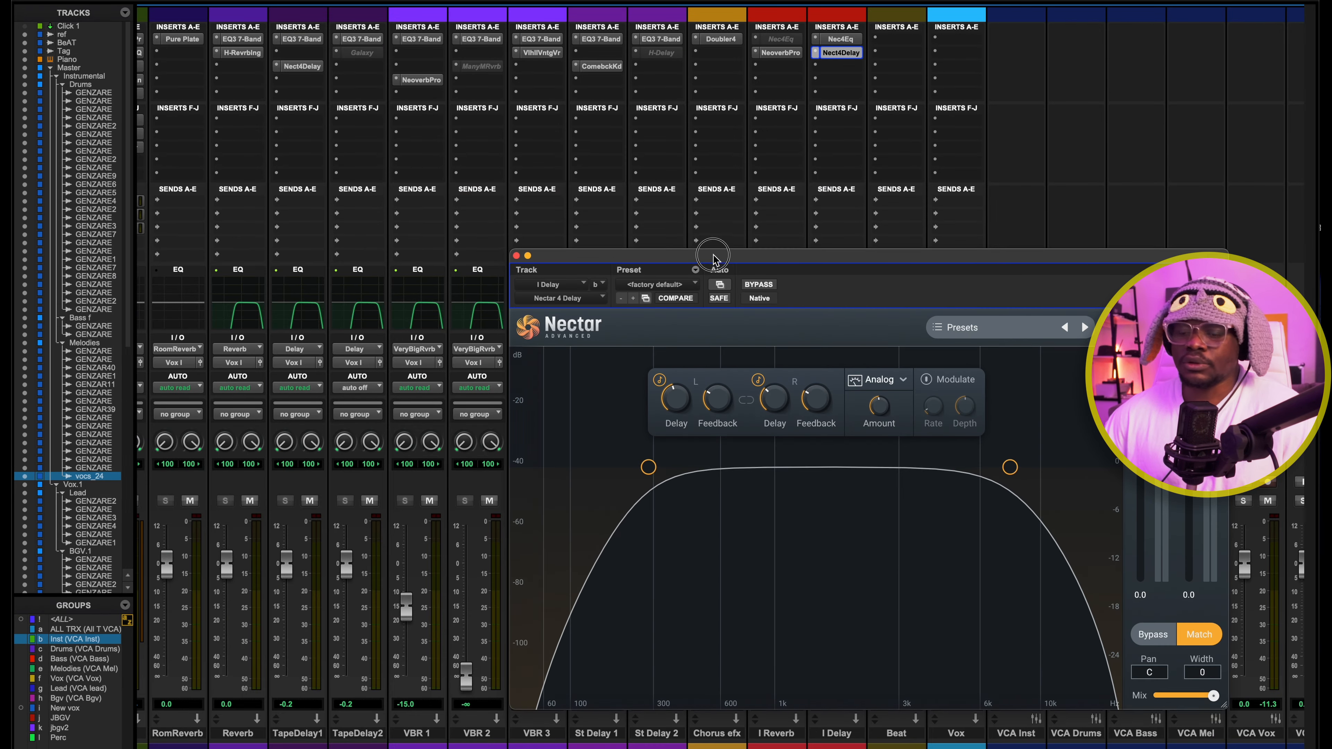
left_click_drag(714, 259, 573, 142)
left_click(390, 136)
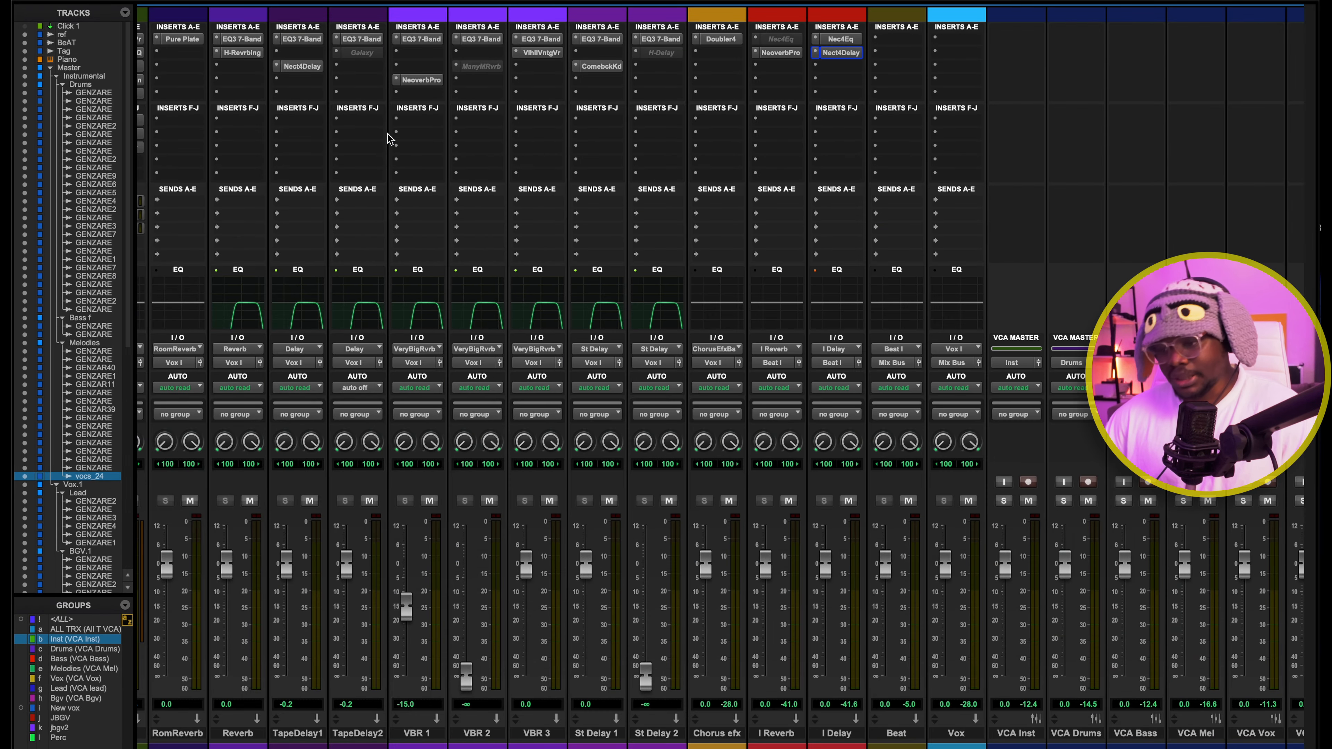
Return to the Edit window, solo the SAMPLE VOCAL track and play it from 0:04.571
key("super+equal")
scroll(528, 402, "up", 5)
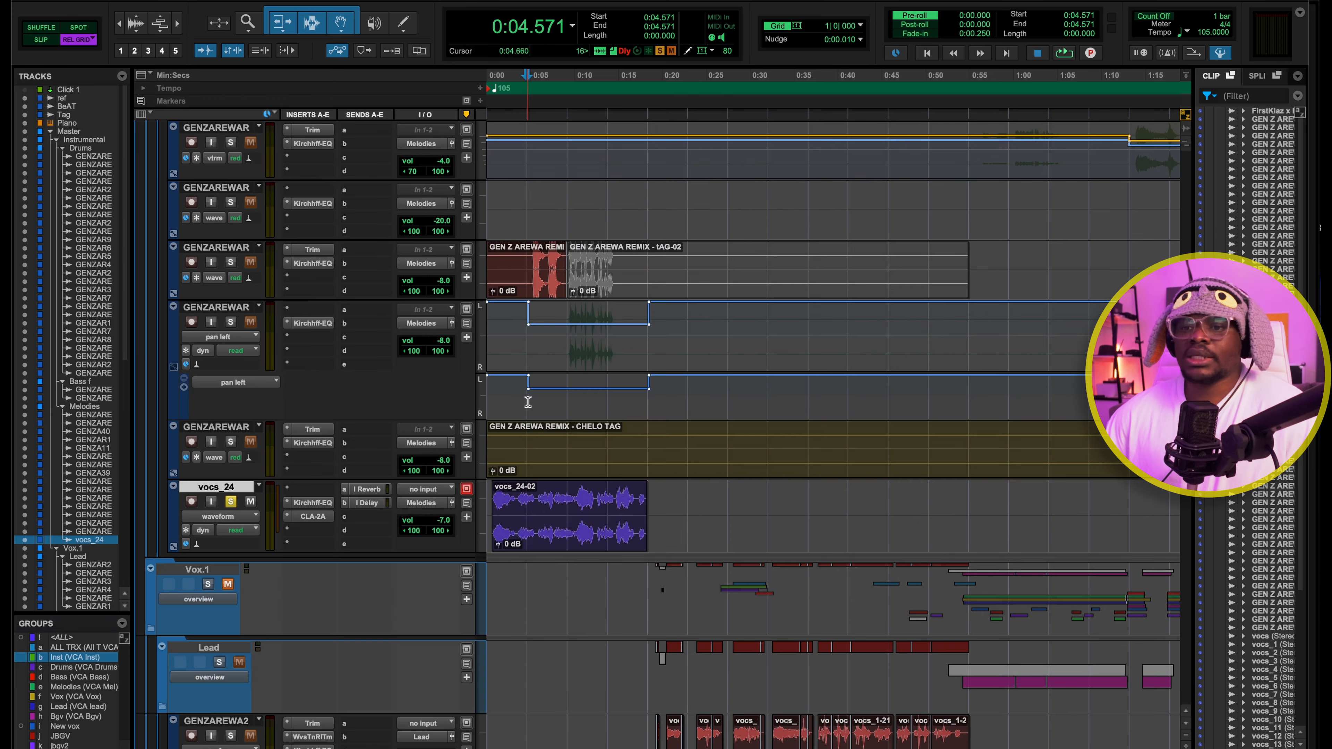
scroll(571, 517, "up", 15)
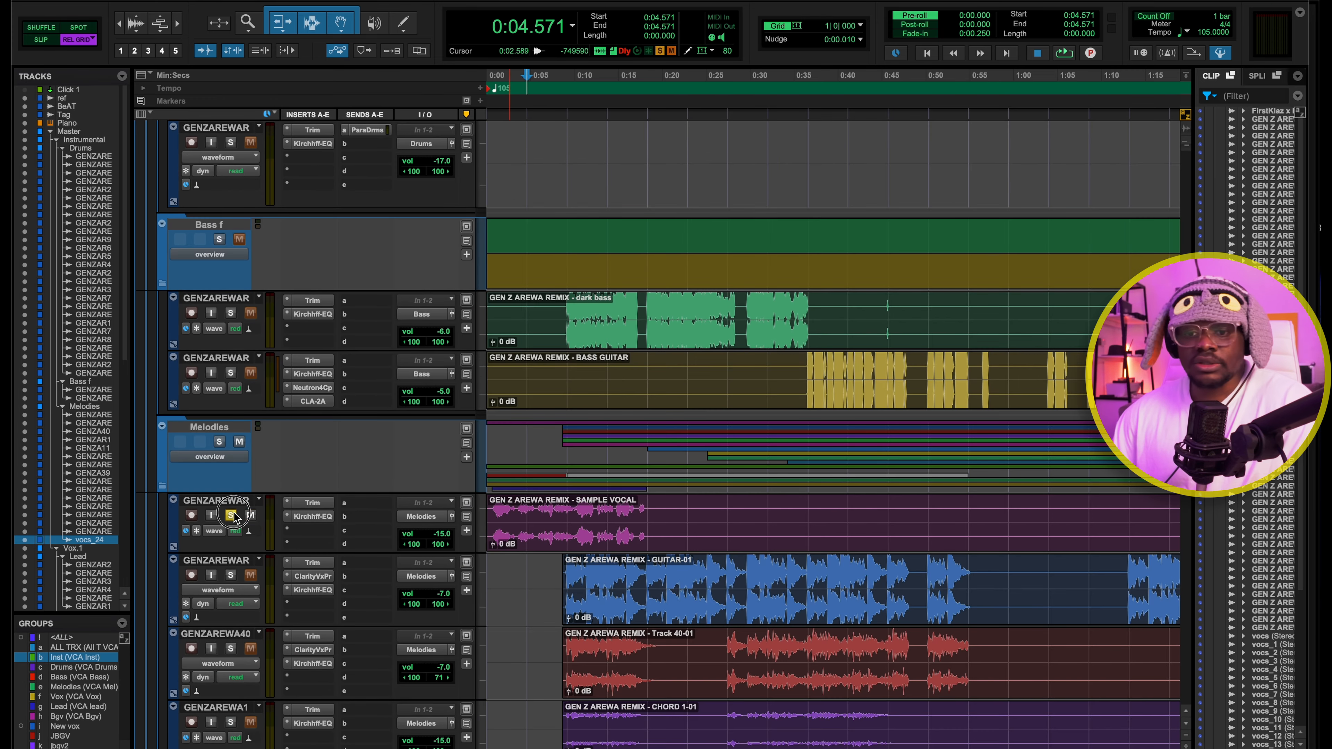
key("space")
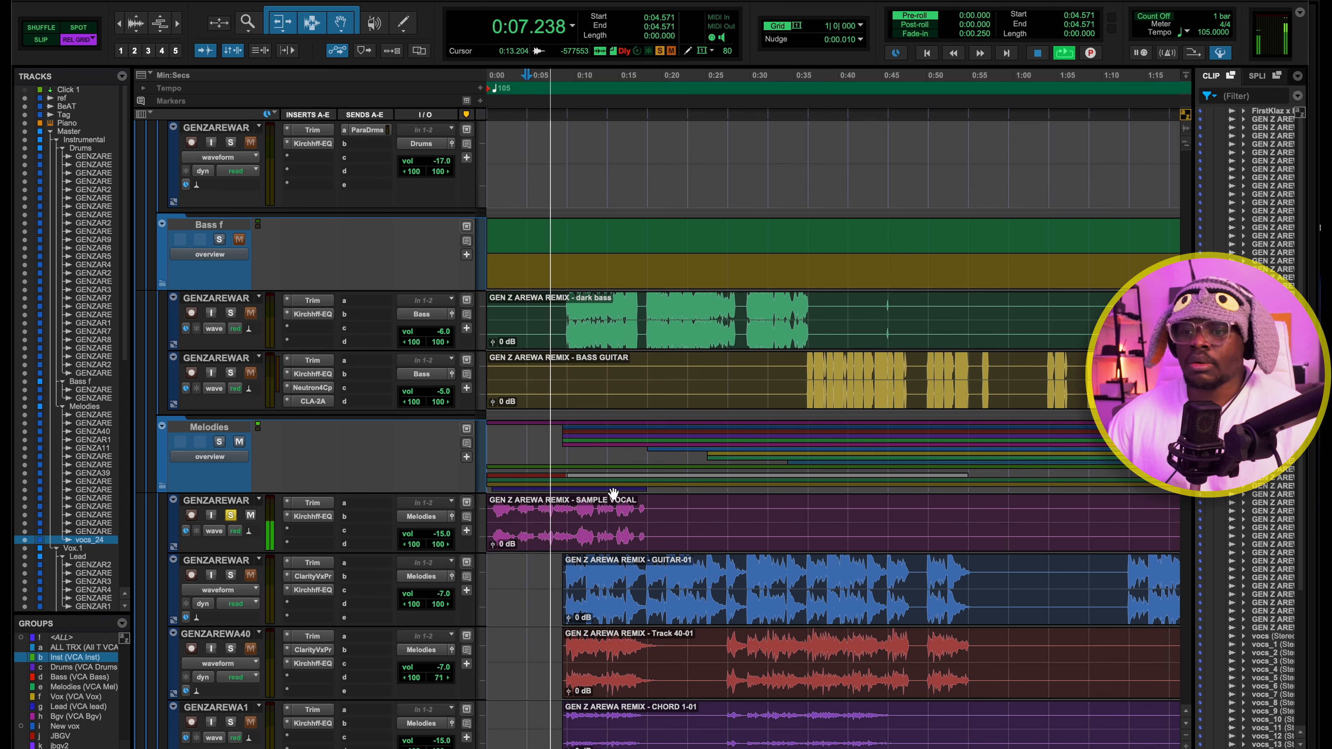
key("space")
Clear the solos and play the session from 0:04.571, comparing it with the SAMPLE VOCAL track muted and unmuted
scroll(552, 606, "up", 2)
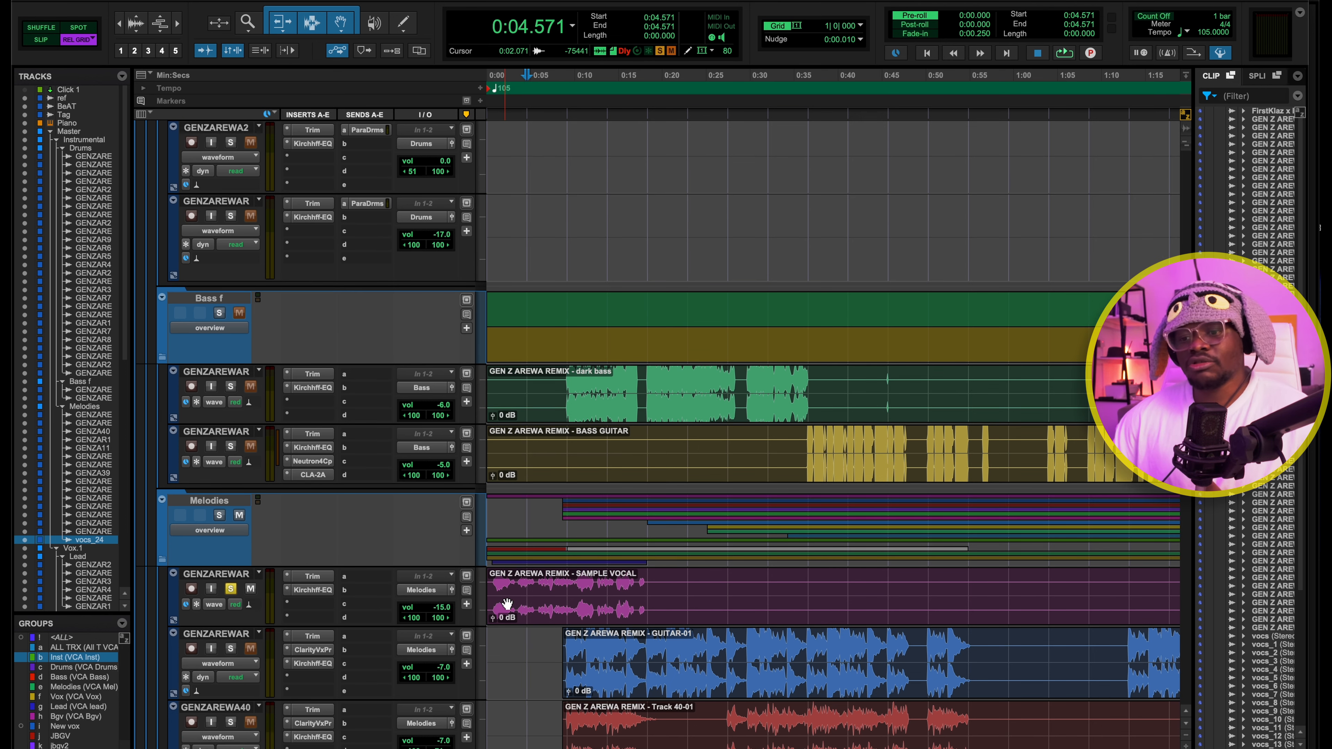
key("r")
key("r")
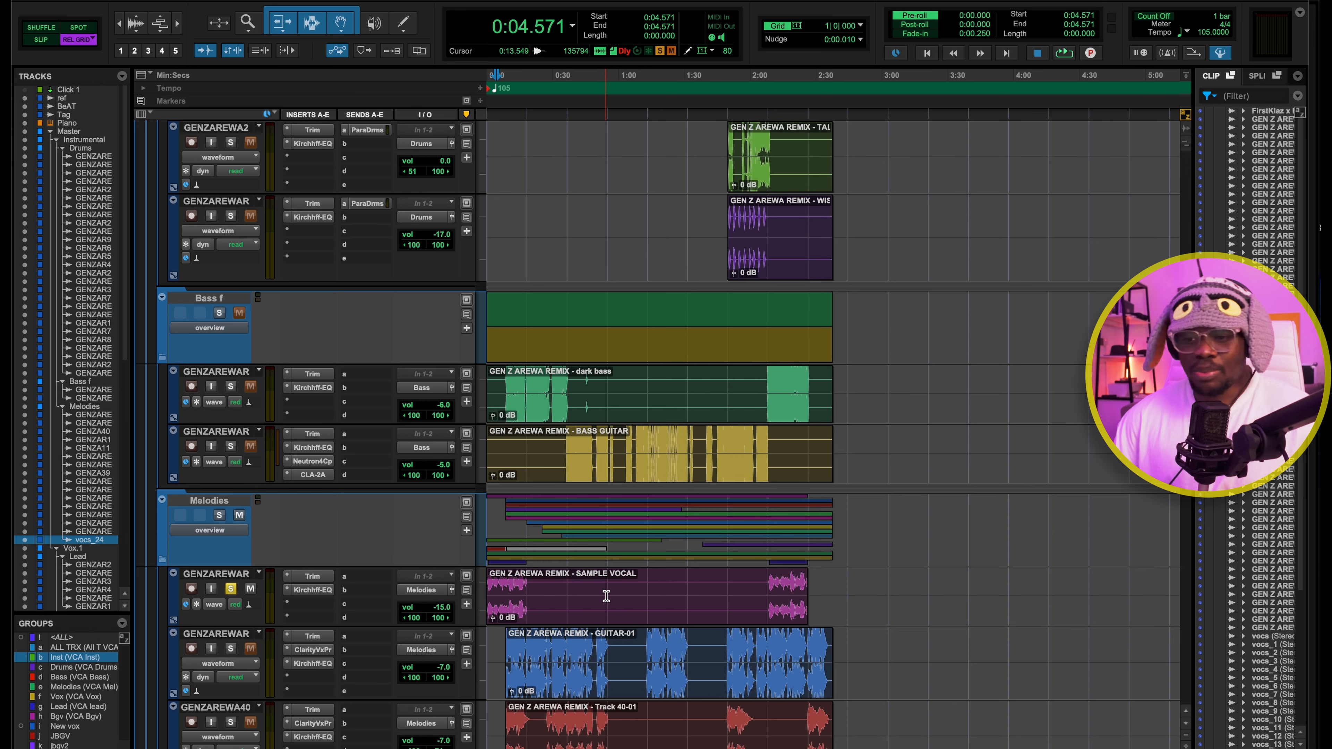
key("t")
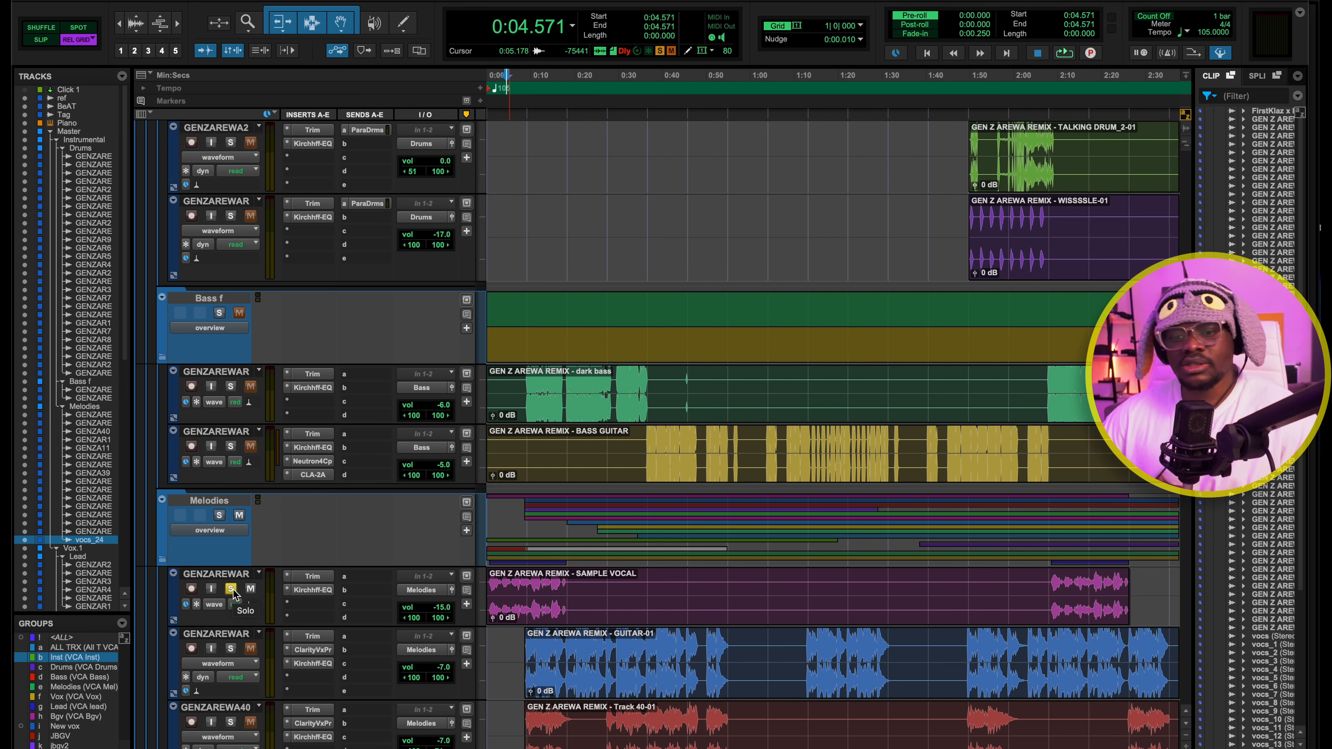
left_click(219, 516)
key("space")
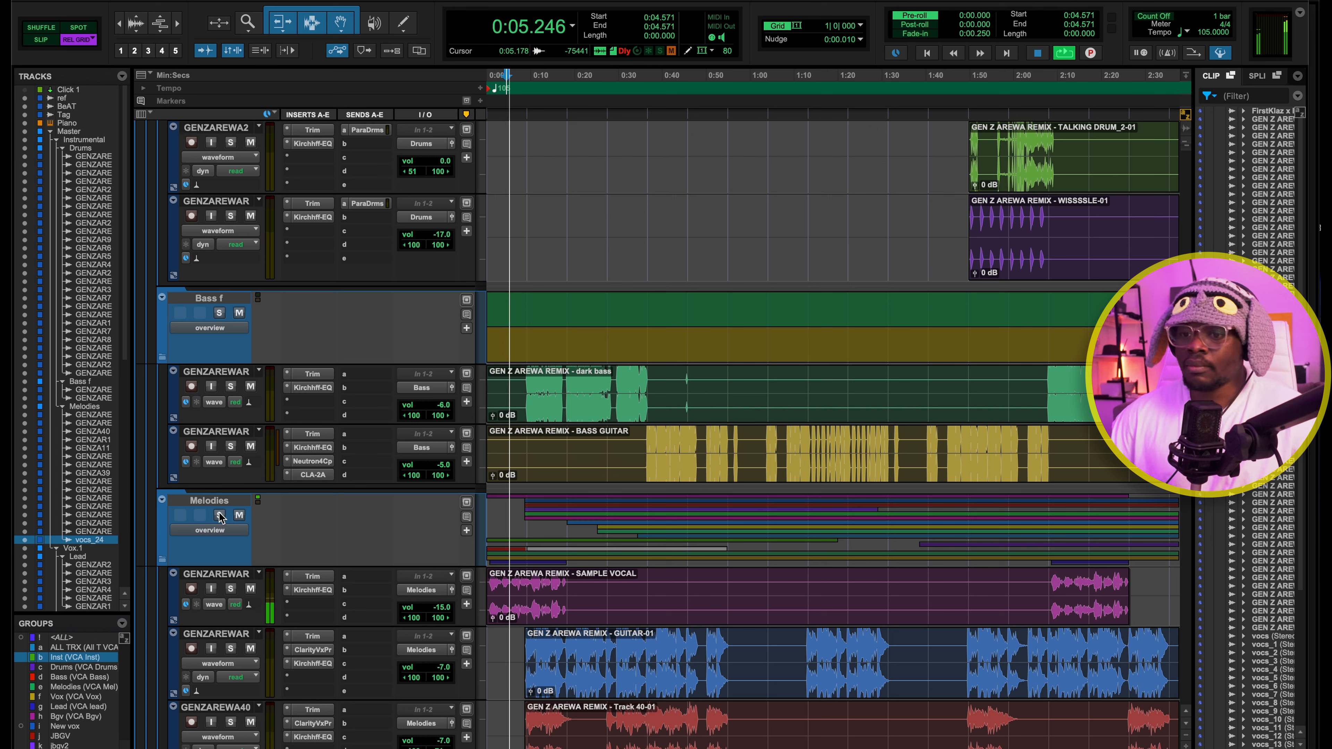
left_click(251, 589)
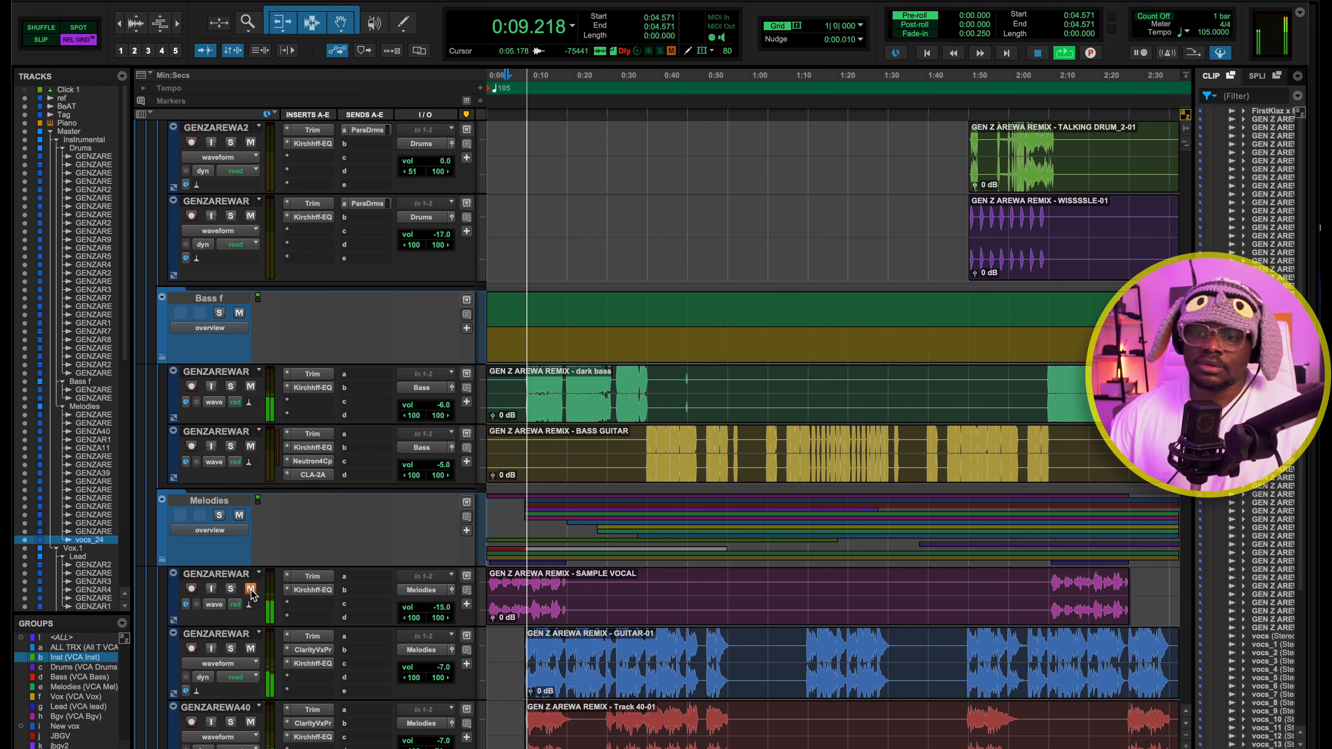
left_click(251, 589)
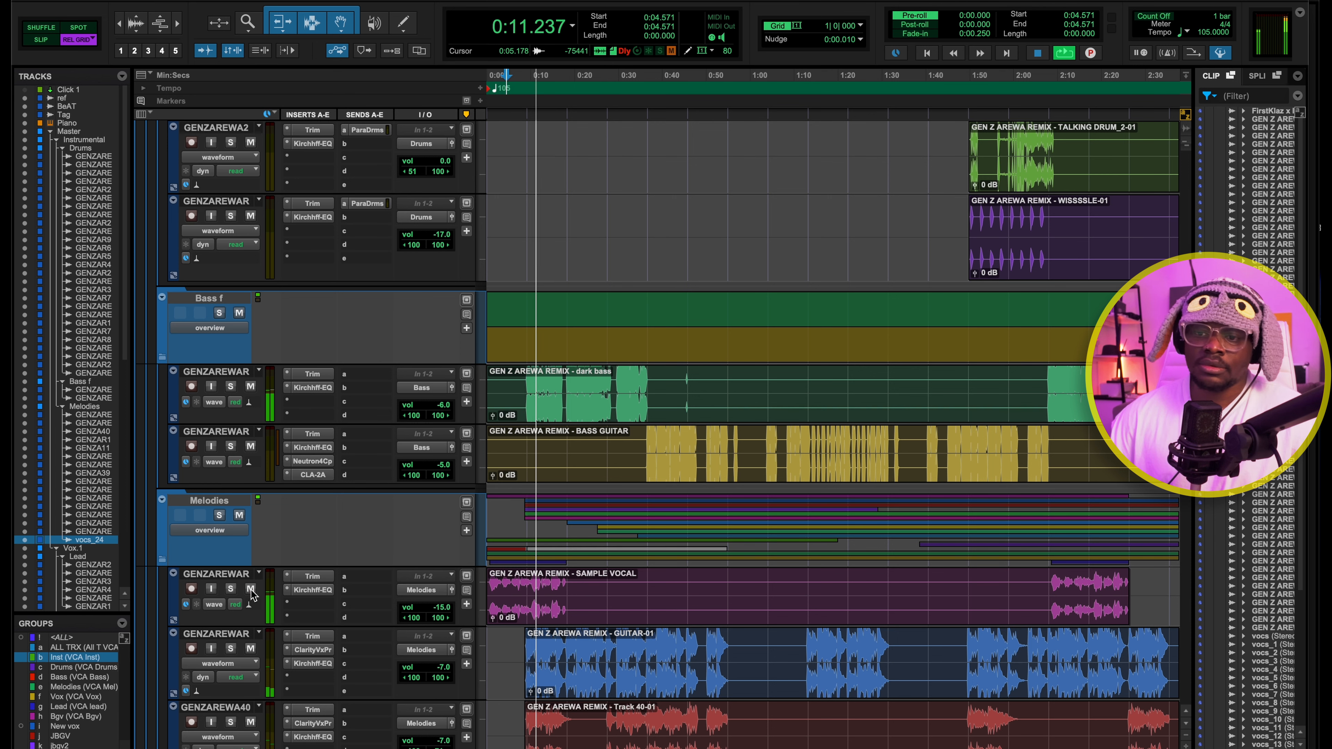
key("space")
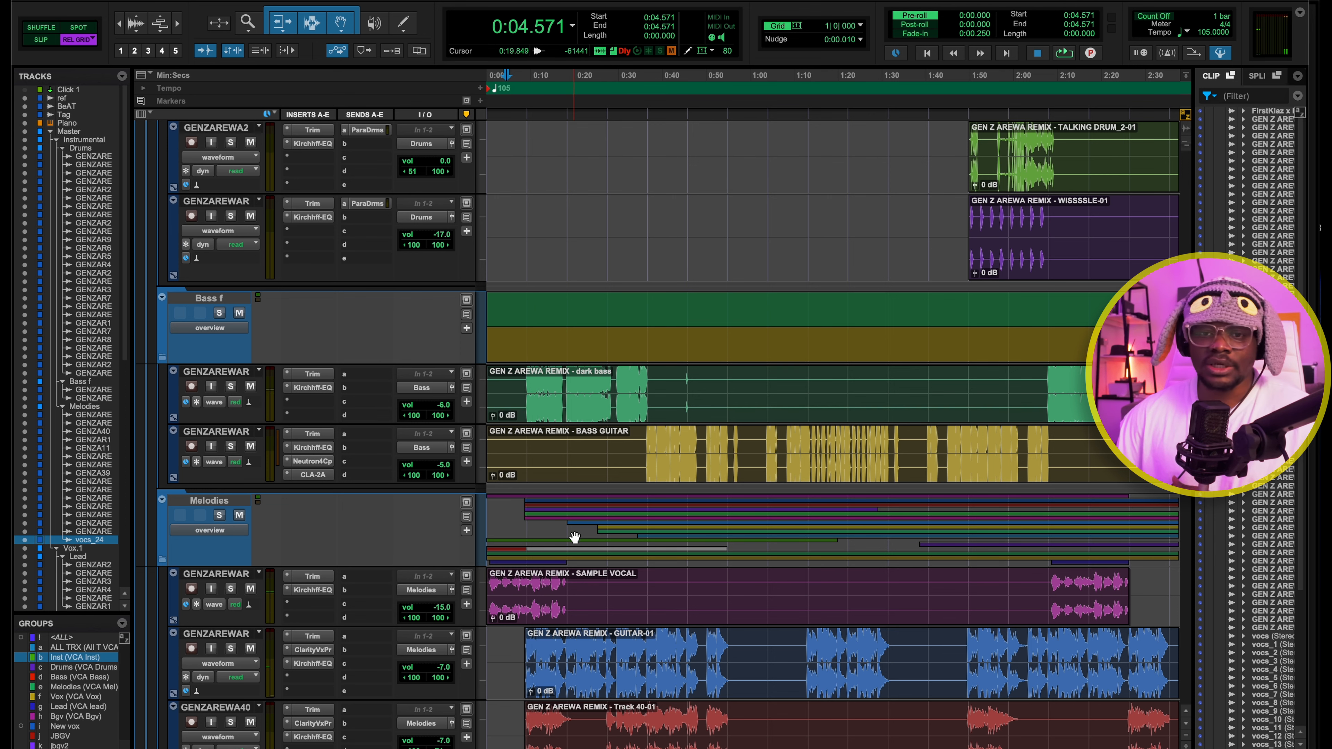
Play the session from 0:09.142, audition the GUITAR-01 track in solo, and stop with its solo cleared
scroll(575, 537, "down", 5)
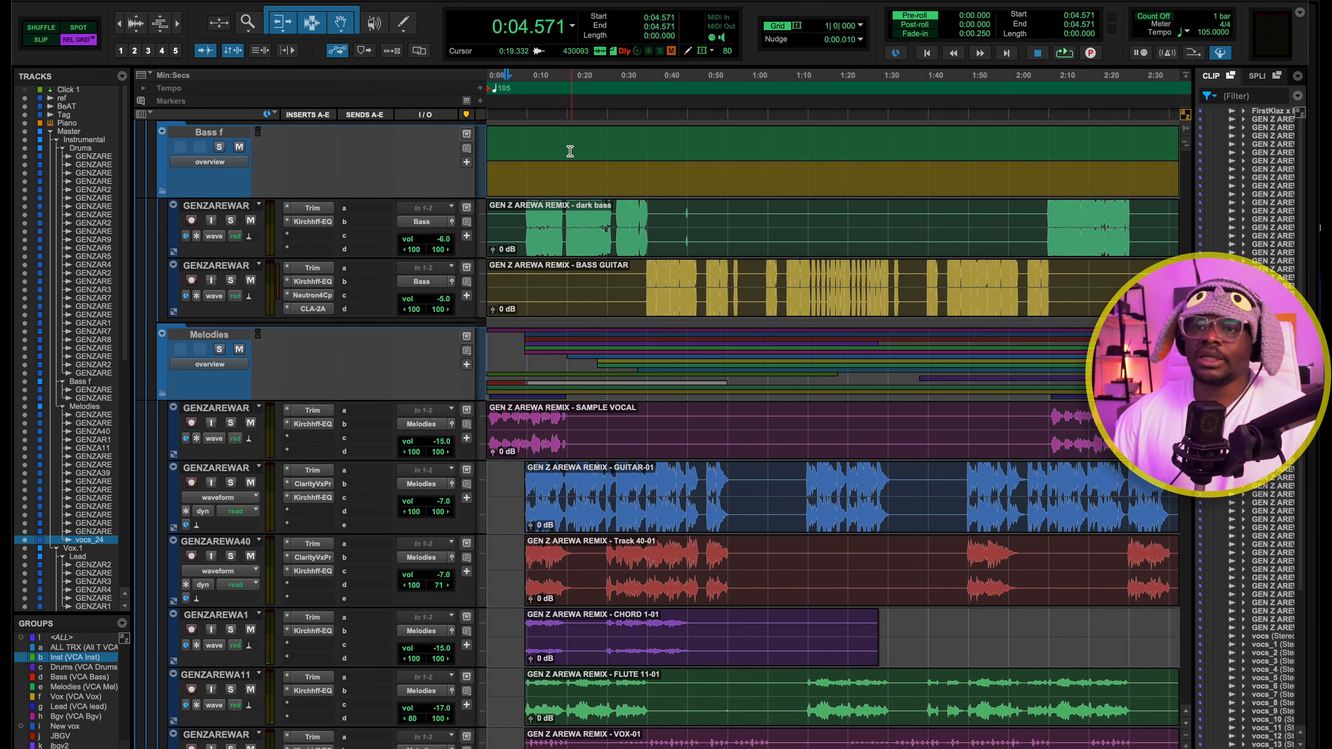
left_click(529, 76)
key("space")
left_click(231, 483)
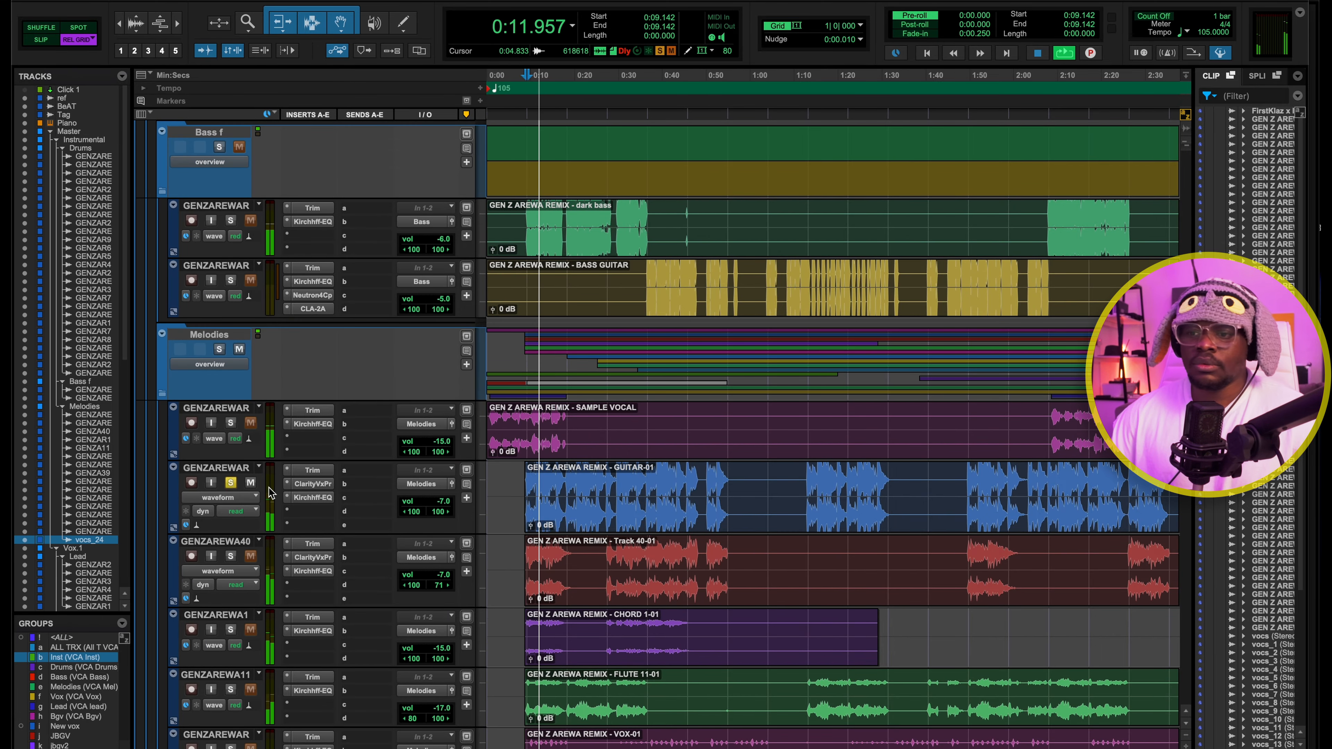
key("space")
left_click(230, 482)
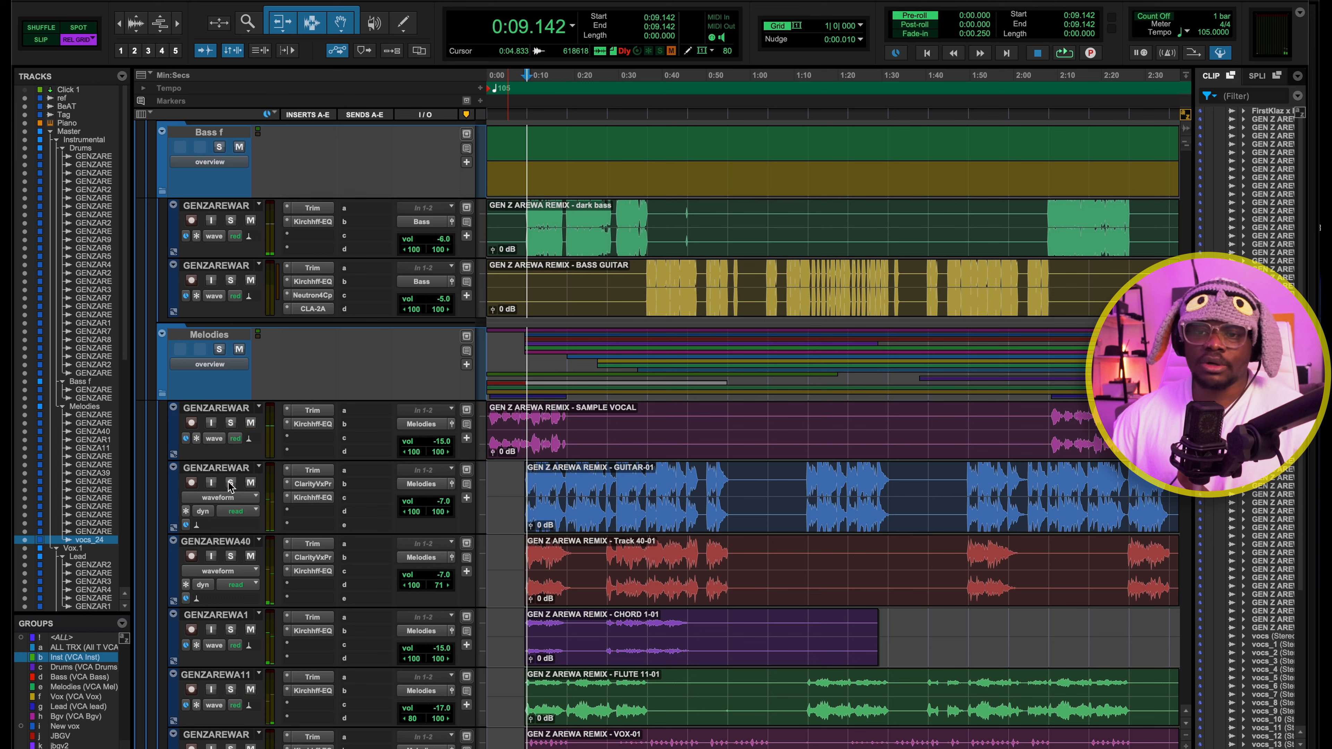
Check the GUITAR-01 track's Trim insert, then solo the track and play it from 0:09.142 through its Clarity Vx Pro
left_click(320, 472)
left_click(318, 474)
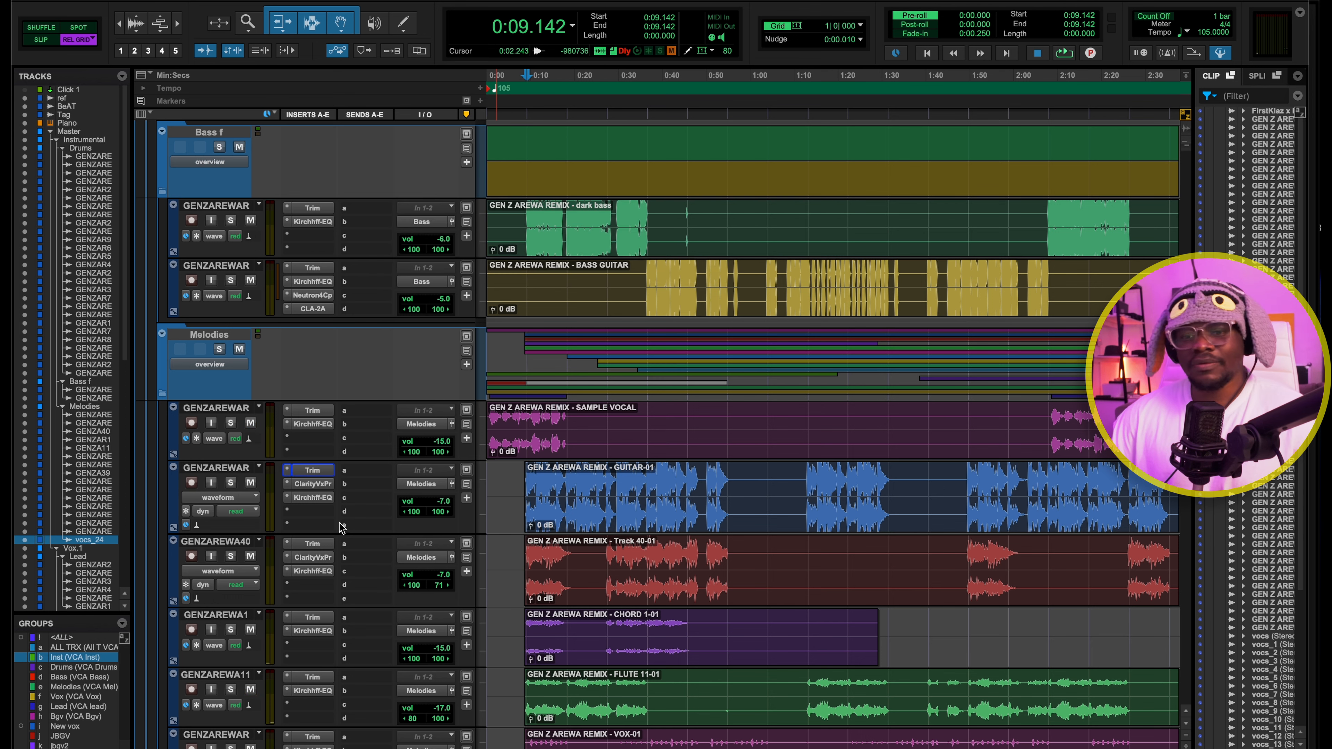
left_click(321, 499)
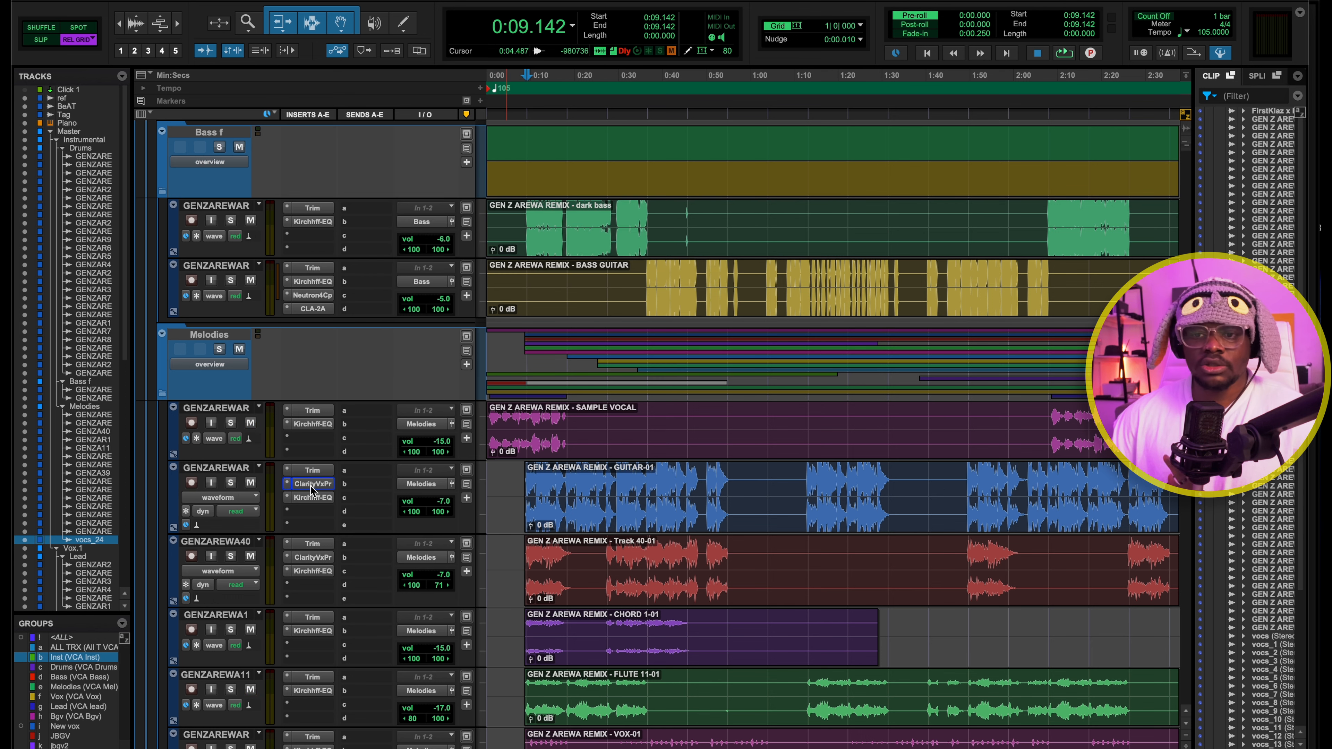
left_click(309, 483)
left_click_drag(684, 142, 864, 96)
left_click(232, 483)
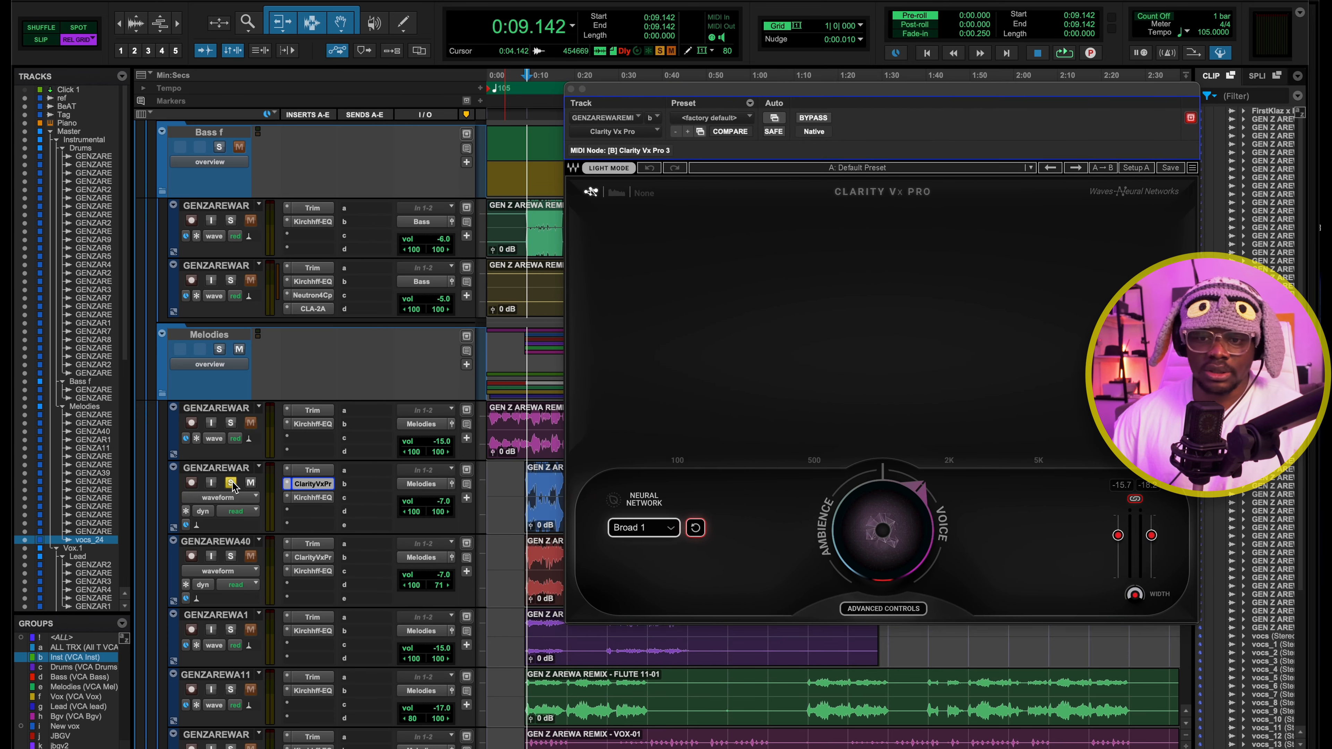
key("space")
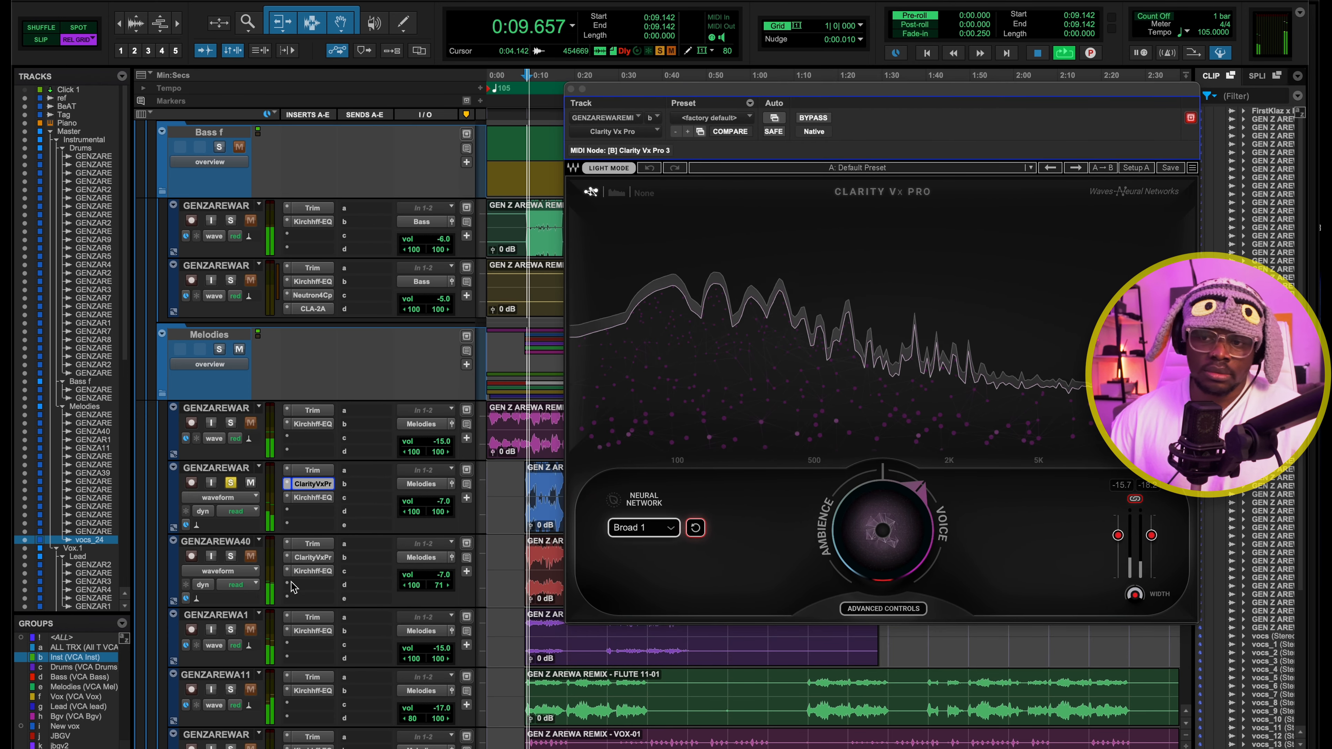
key("space")
Play the soloed GUITAR-01 track with Clarity Vx Pro bypassed, then re-enable the plug-in and close it
left_click(813, 117)
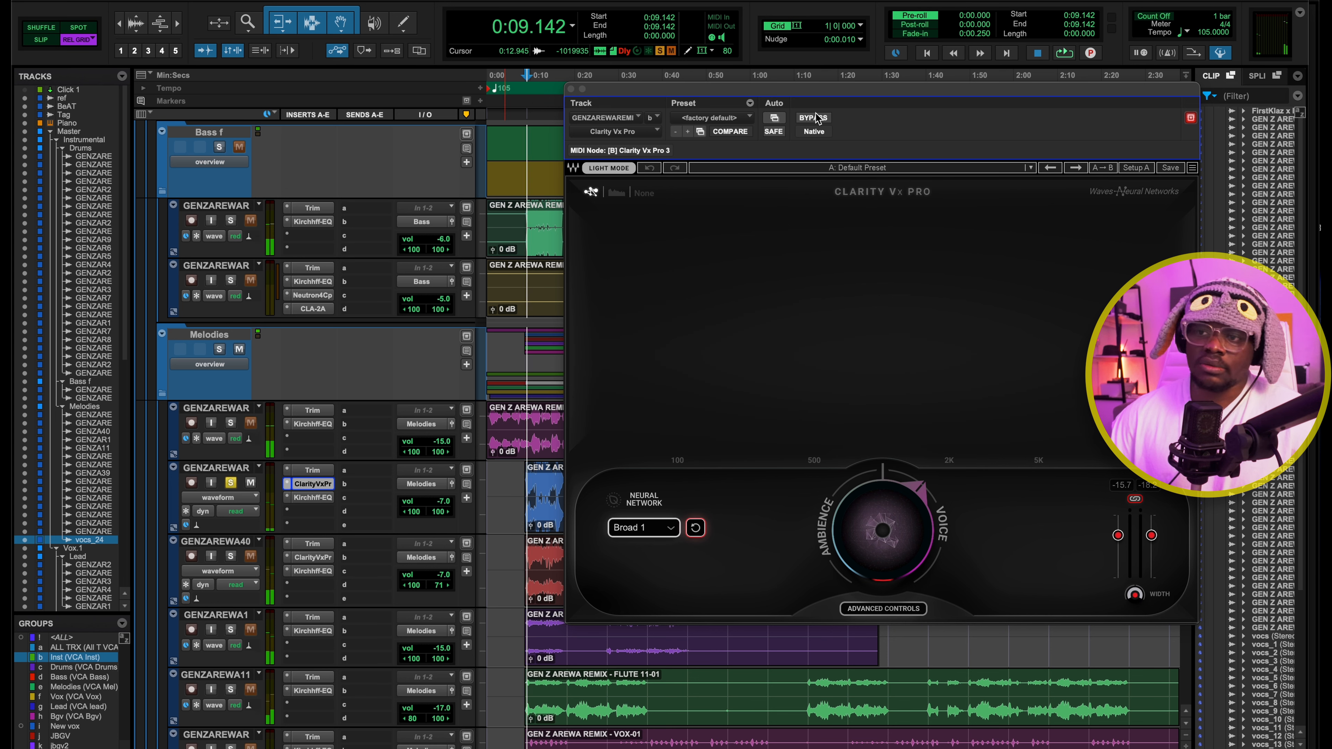
key("space")
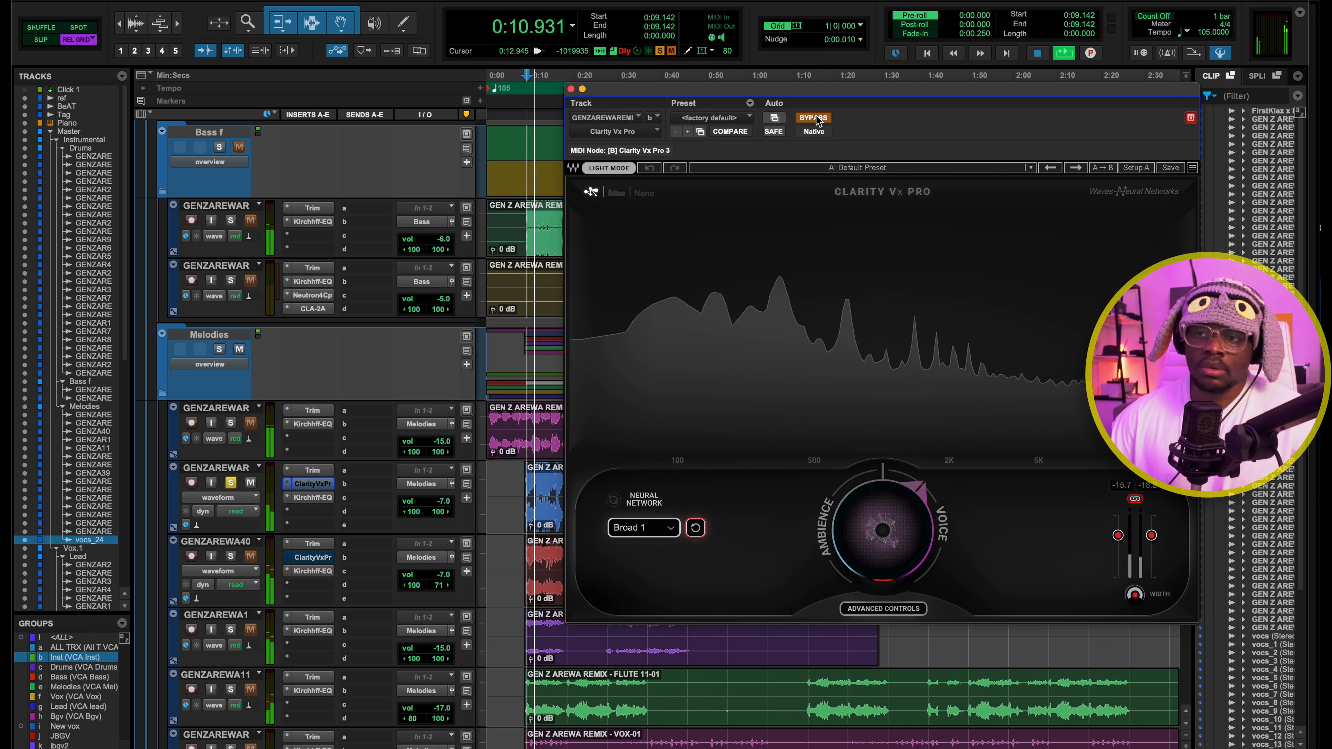
key("space")
left_click(813, 117)
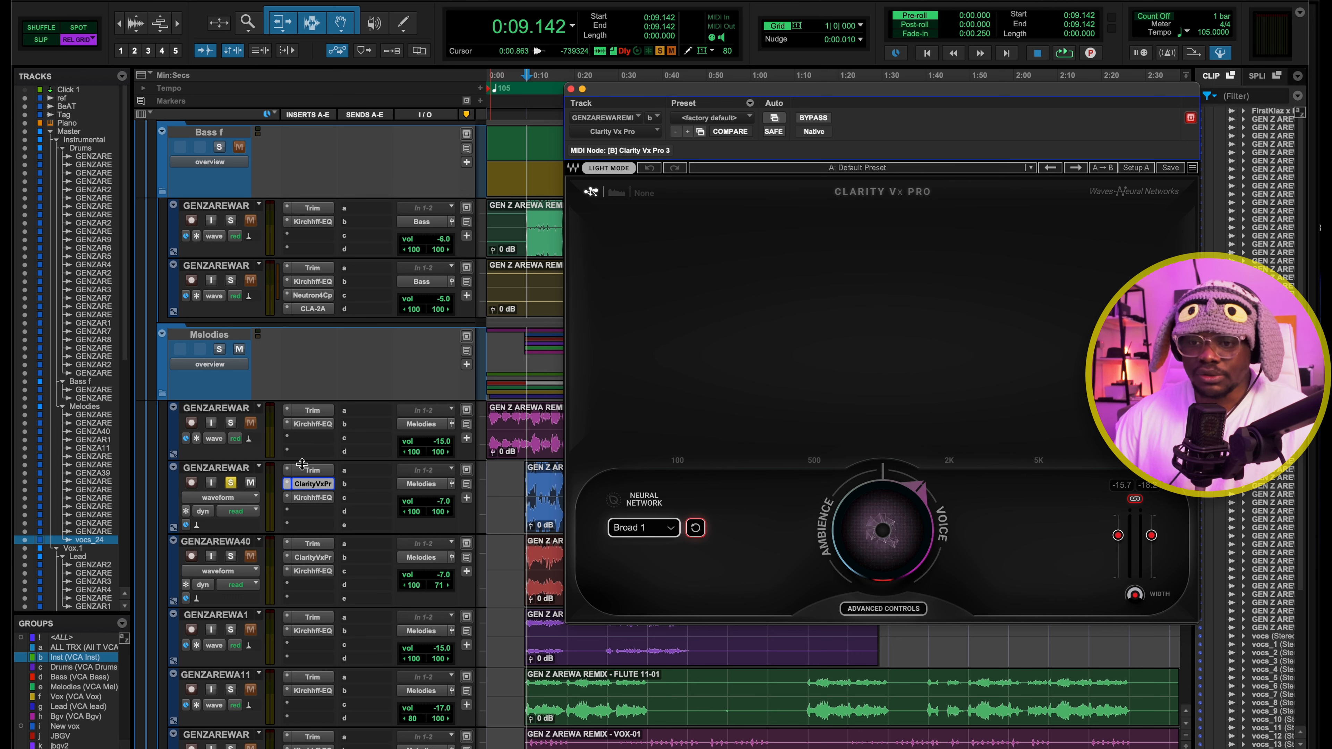
left_click(299, 483)
Inspect the GUITAR-01 track's Kirchhoff EQ during brief playback, selecting its dynamic low-mid bands and the high-frequency bell boost
left_click(314, 499)
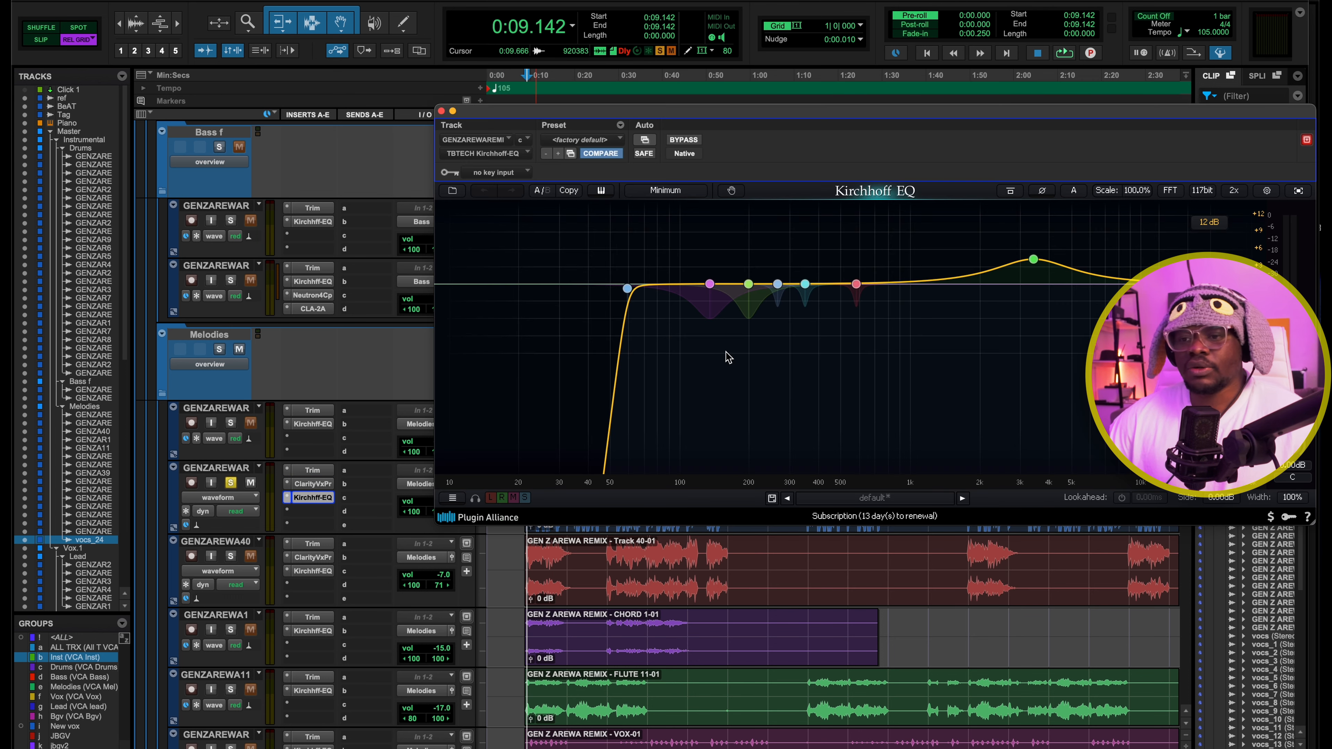
key("space")
left_click(805, 256)
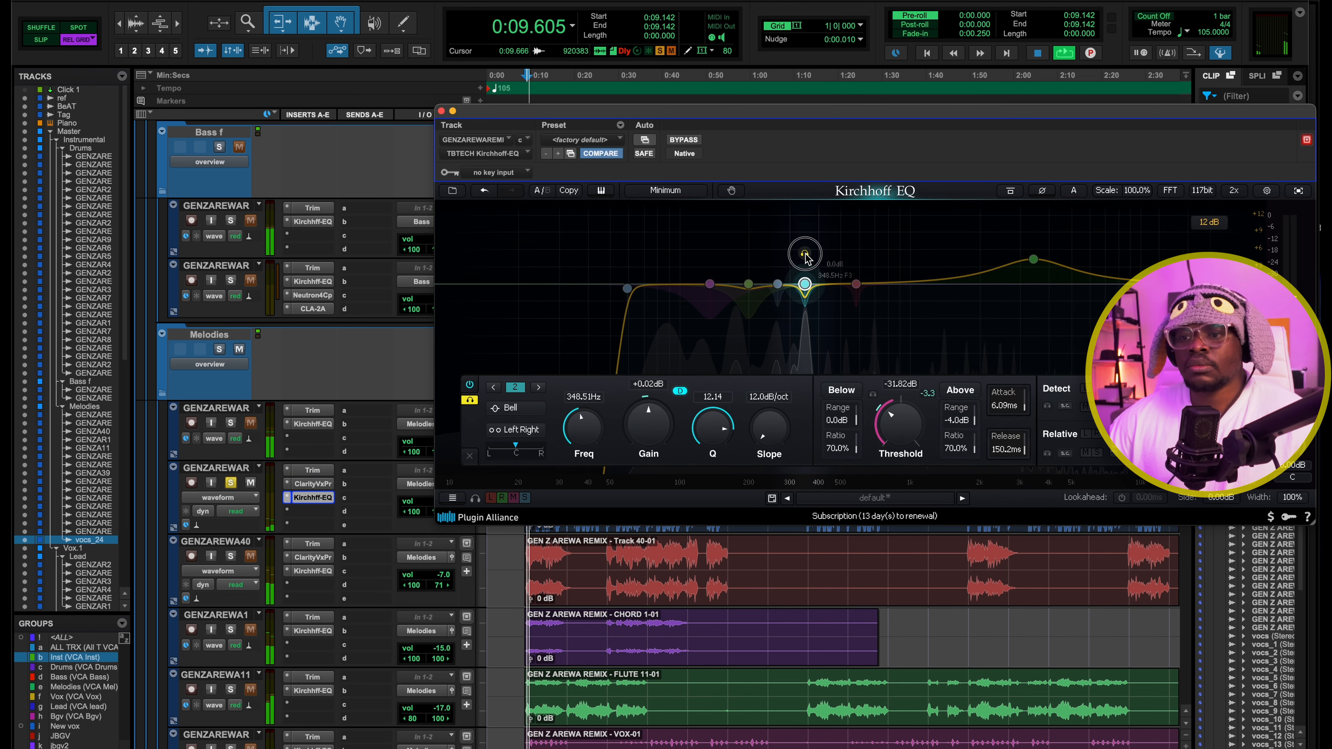
left_click(805, 256)
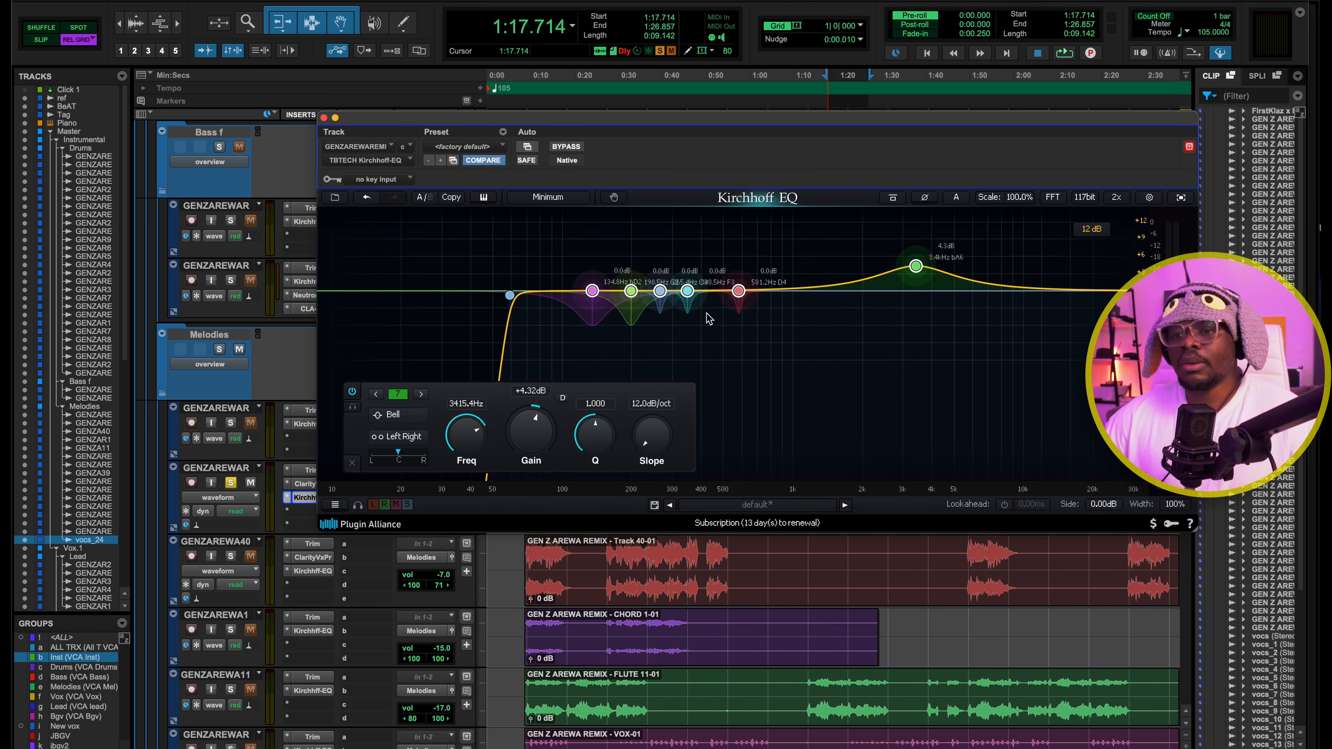
left_click_drag(523, 266, 807, 348)
left_click_drag(883, 242, 1056, 347)
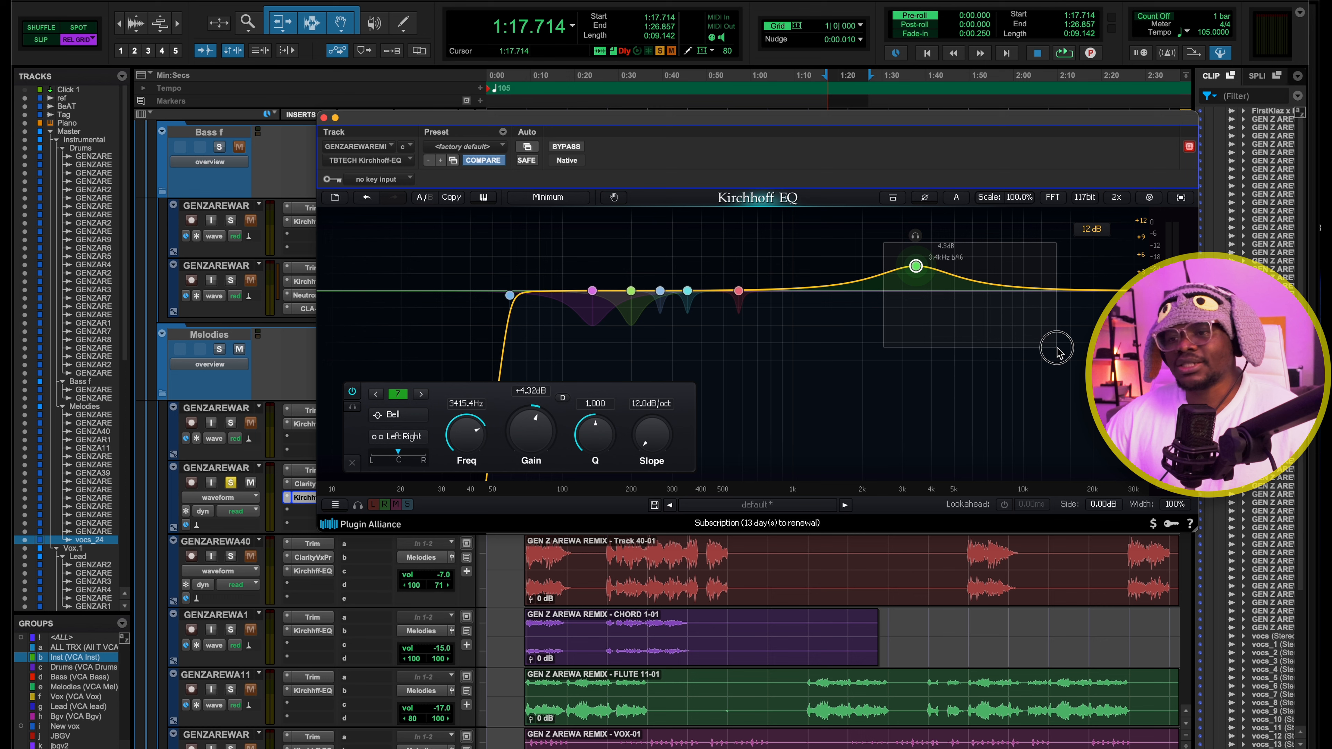
left_click(737, 238)
left_click(916, 267)
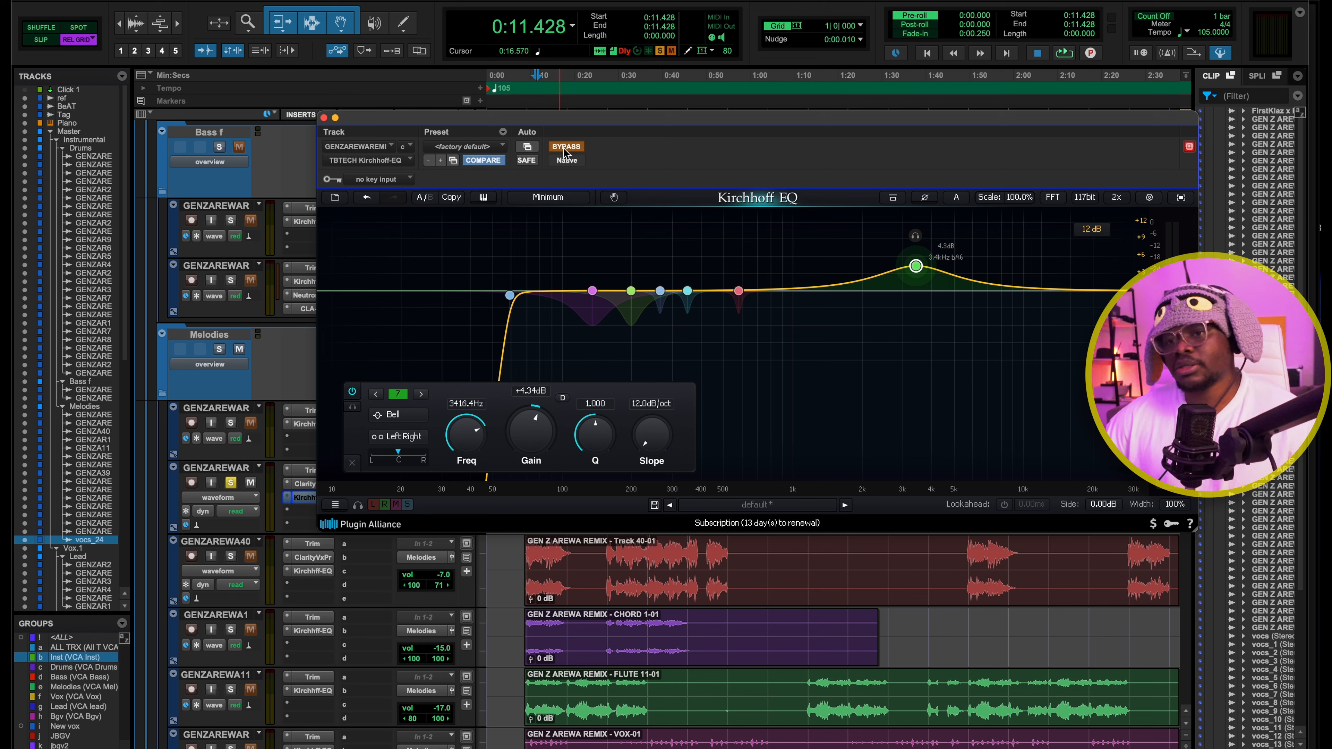
Play the soloed guitar from 0:11.428 with the Kirchhoff EQ bypassed and active, then close the plug-in
key("space")
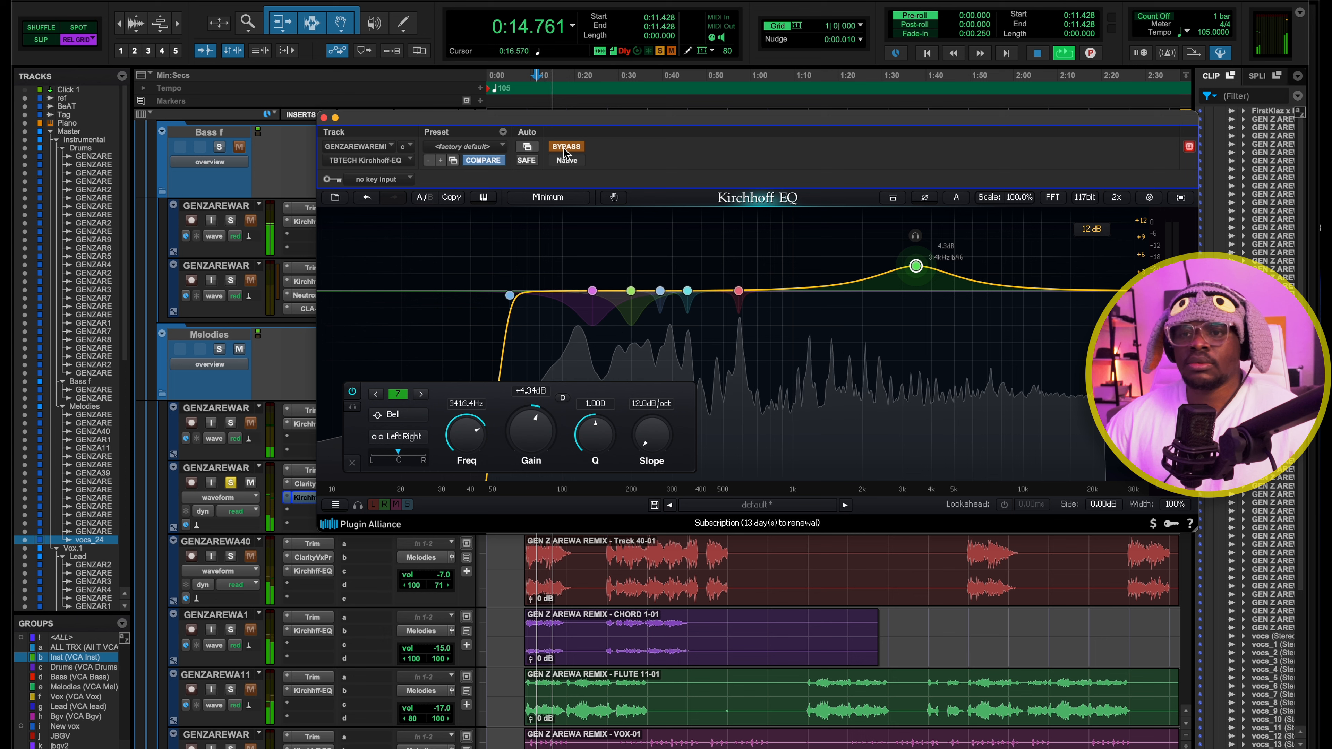
key("space")
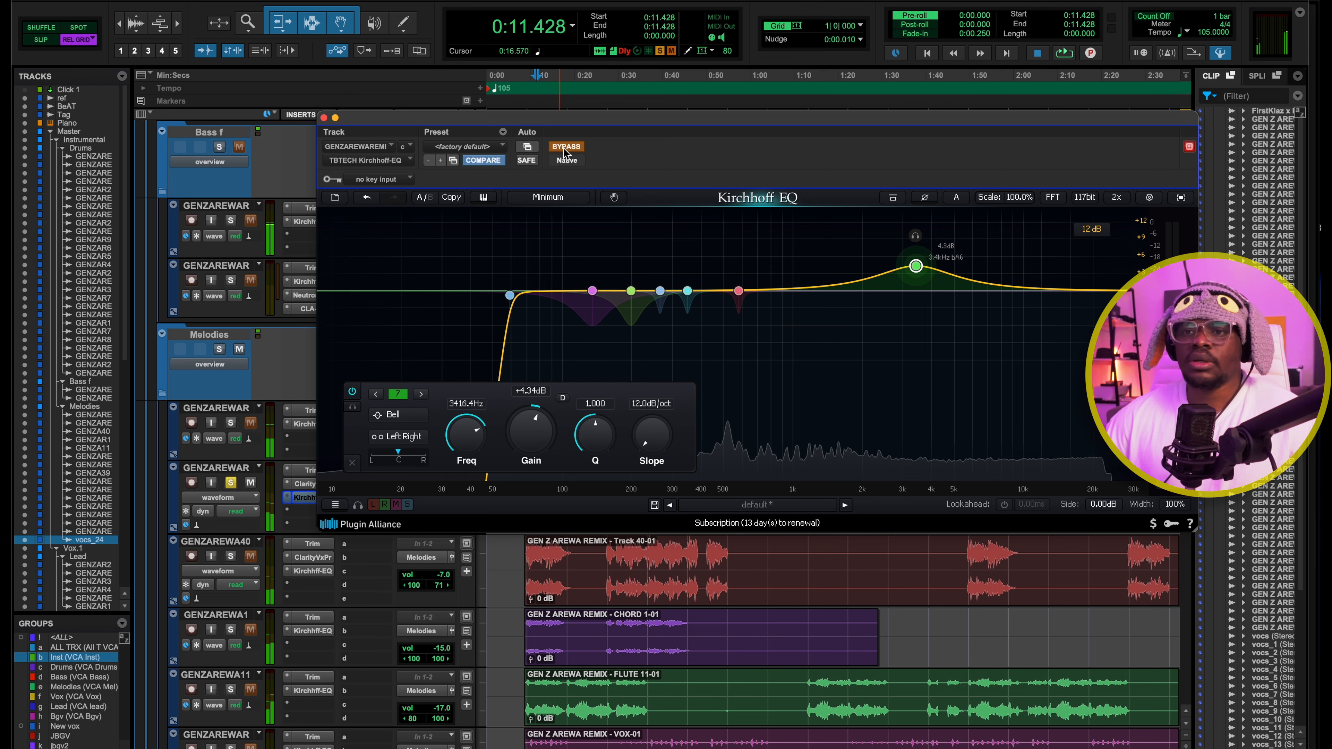
left_click(565, 147)
key("space")
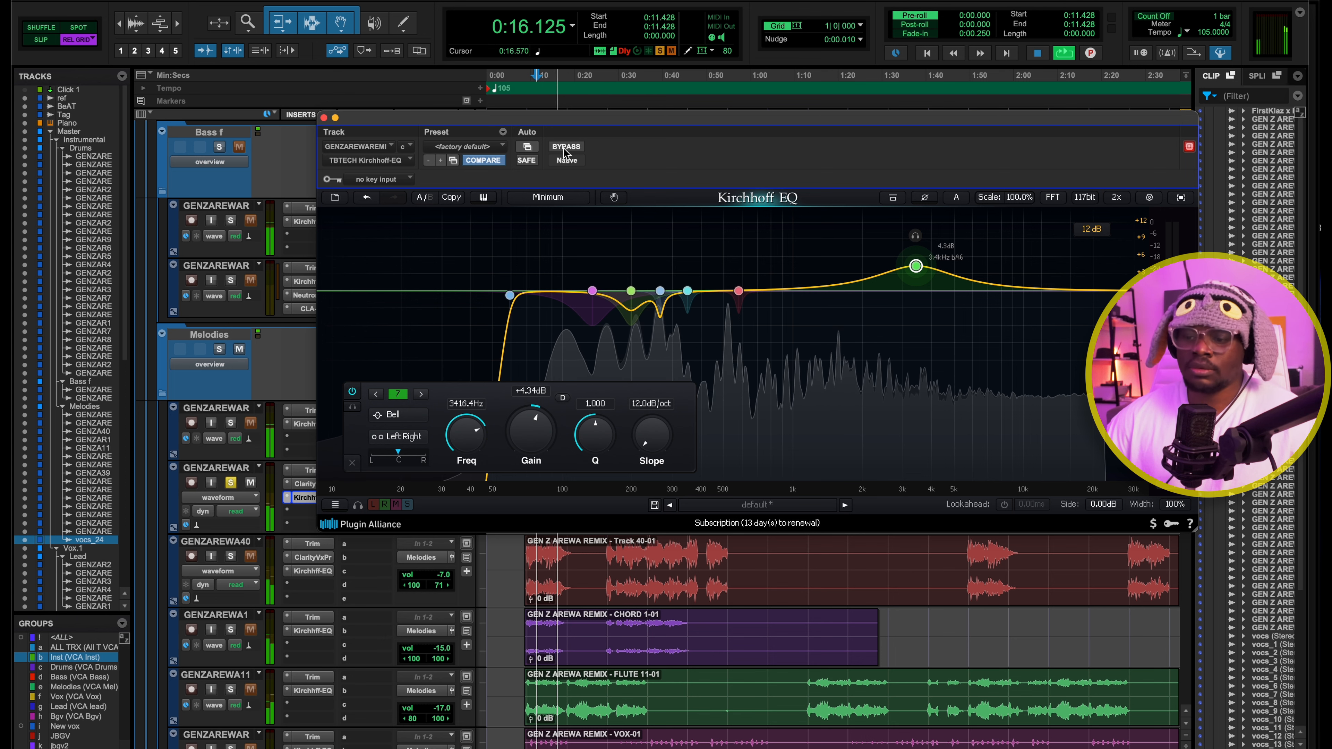
key("space")
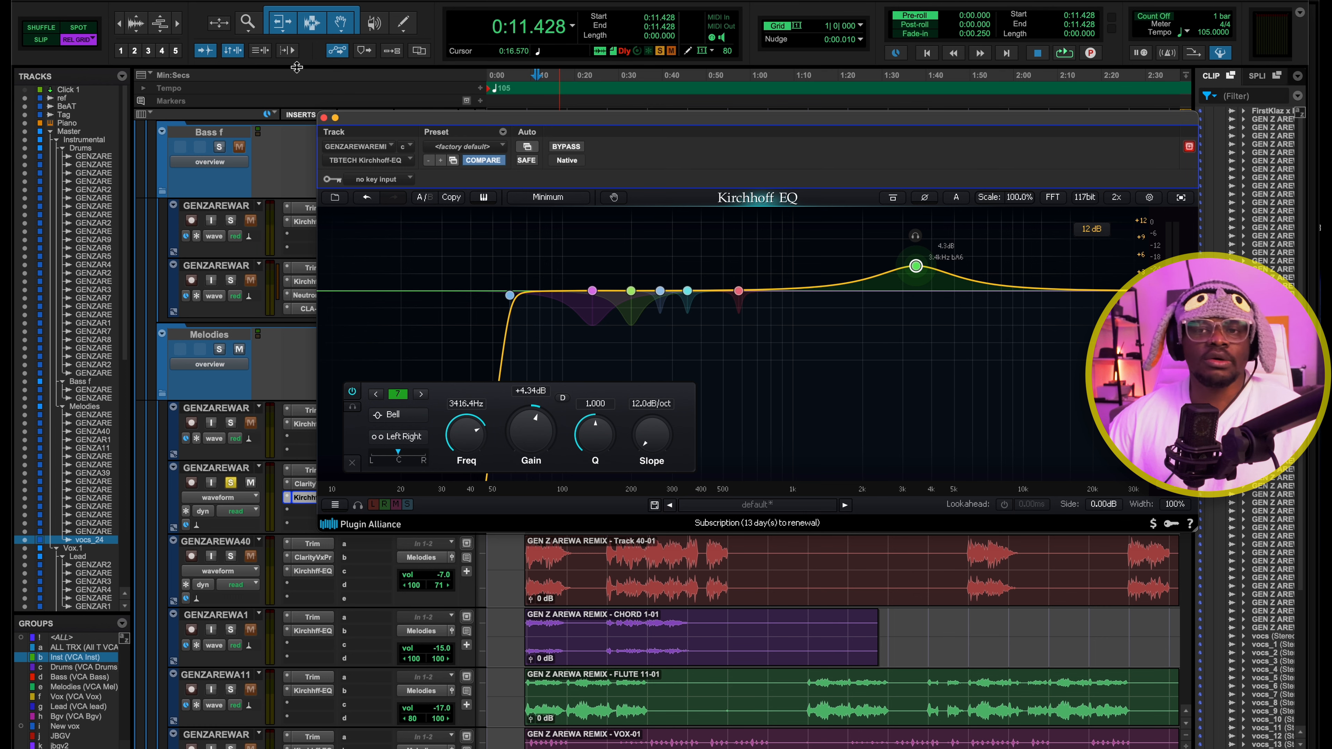
left_click(323, 118)
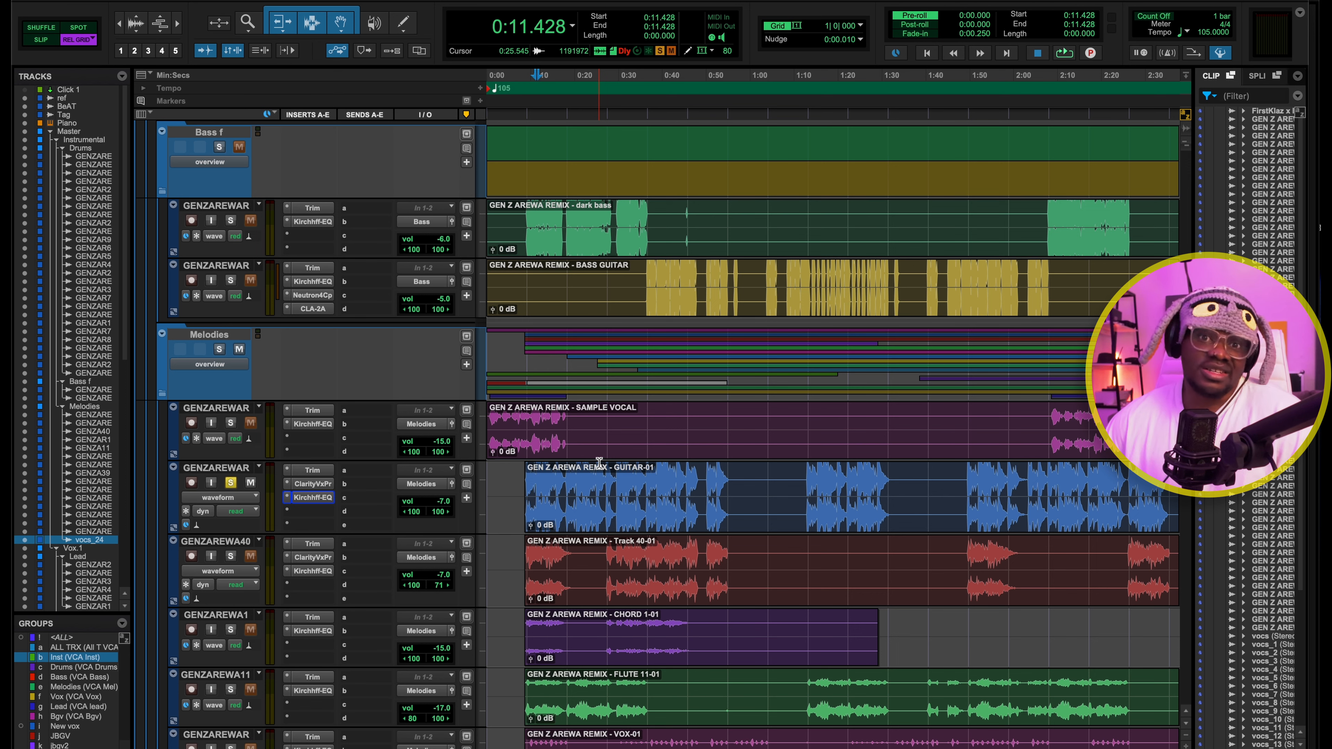
Solo the Track 40-01 track instead of the guitar and play it from 0:27.428
scroll(599, 461, "down", 4)
left_click(627, 112)
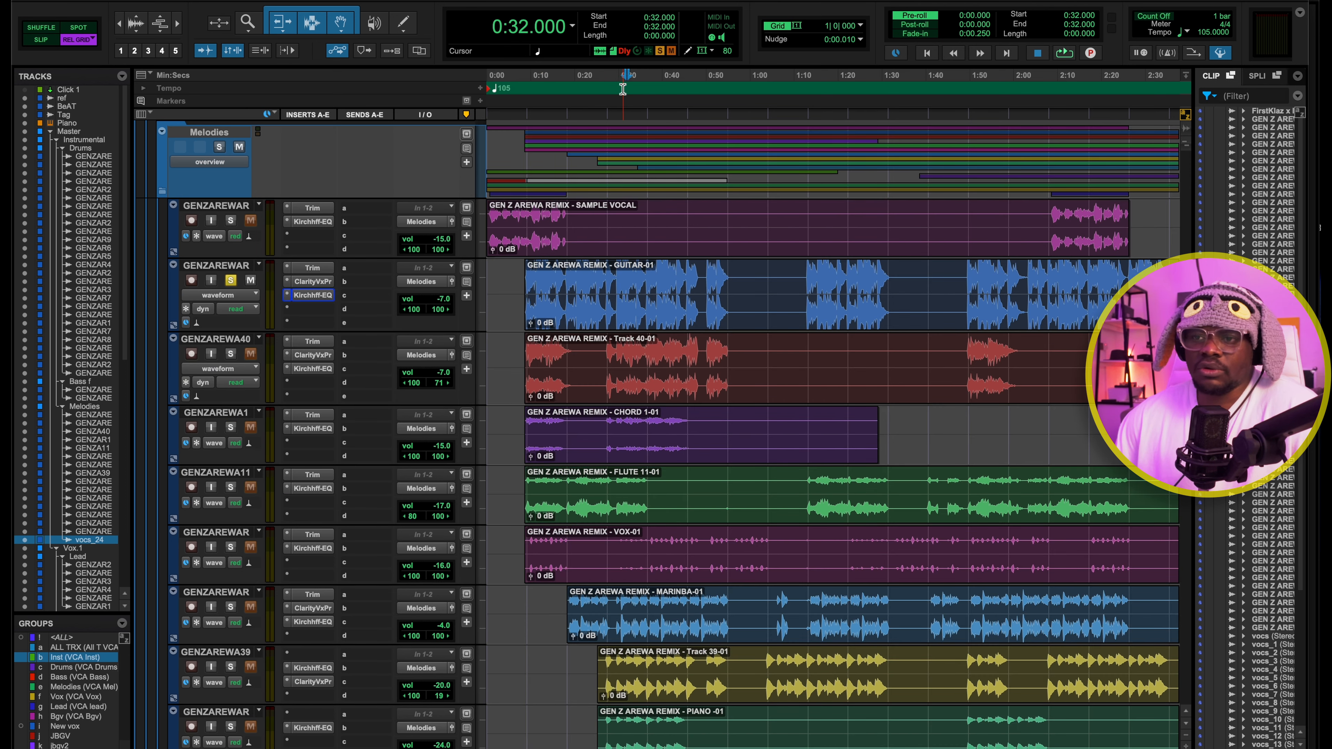
scroll(637, 433, "down", 1)
scroll(661, 378, "up", 1)
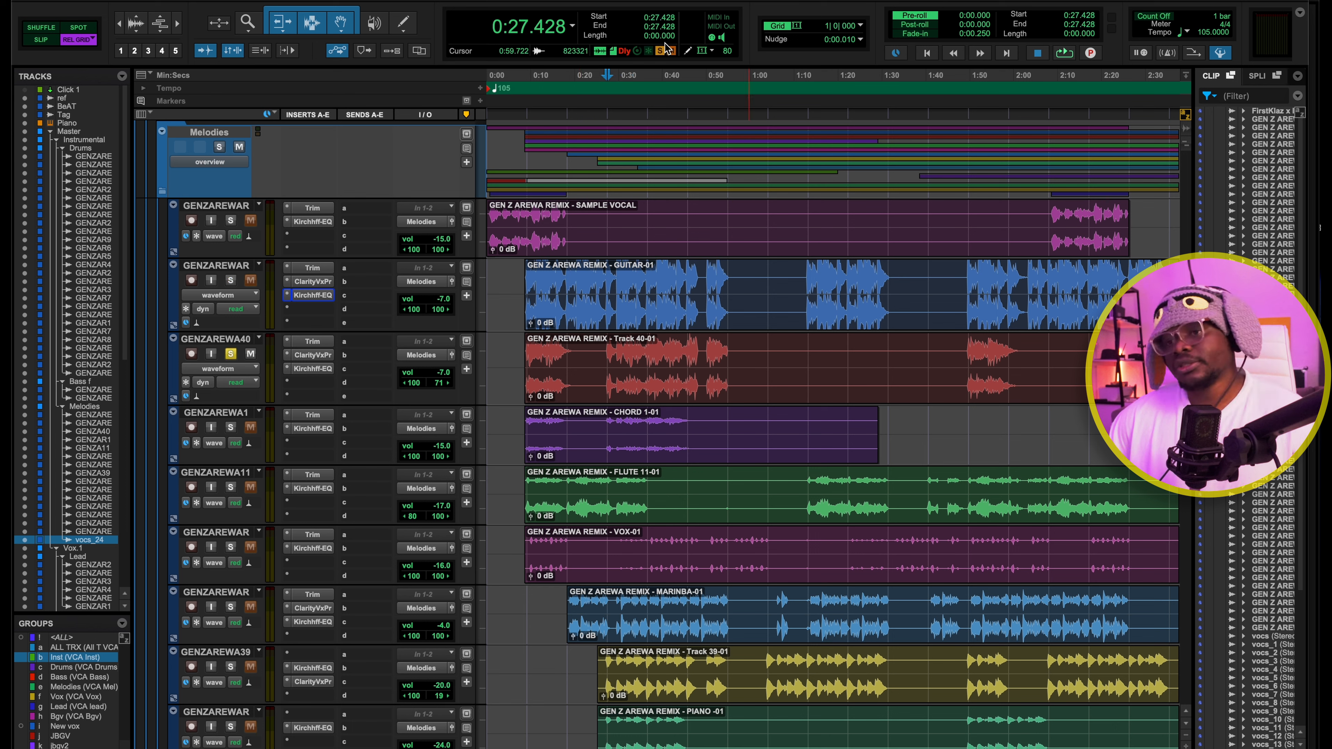
key("space")
Compare Track 40-01 with its Clarity Vx Pro bypassed and active, then close the plug-in and stop playback
left_click(317, 356)
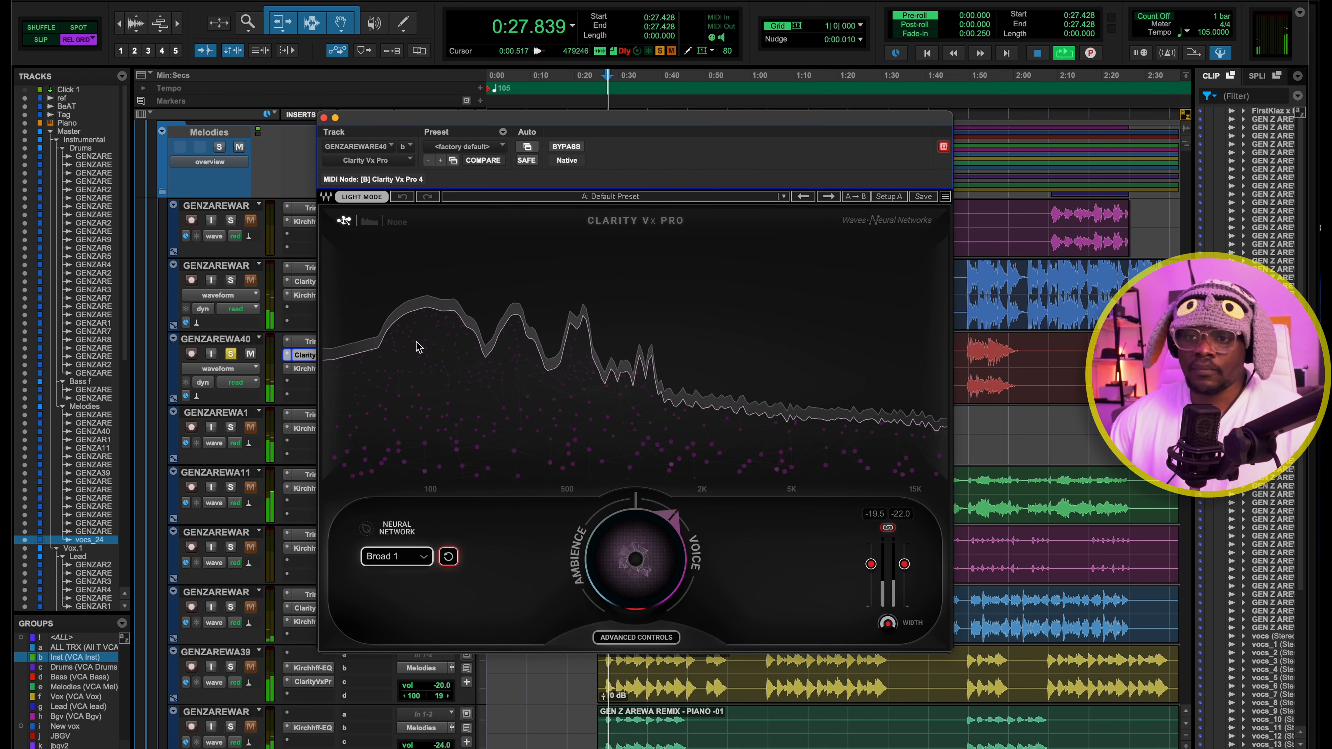
left_click(579, 148)
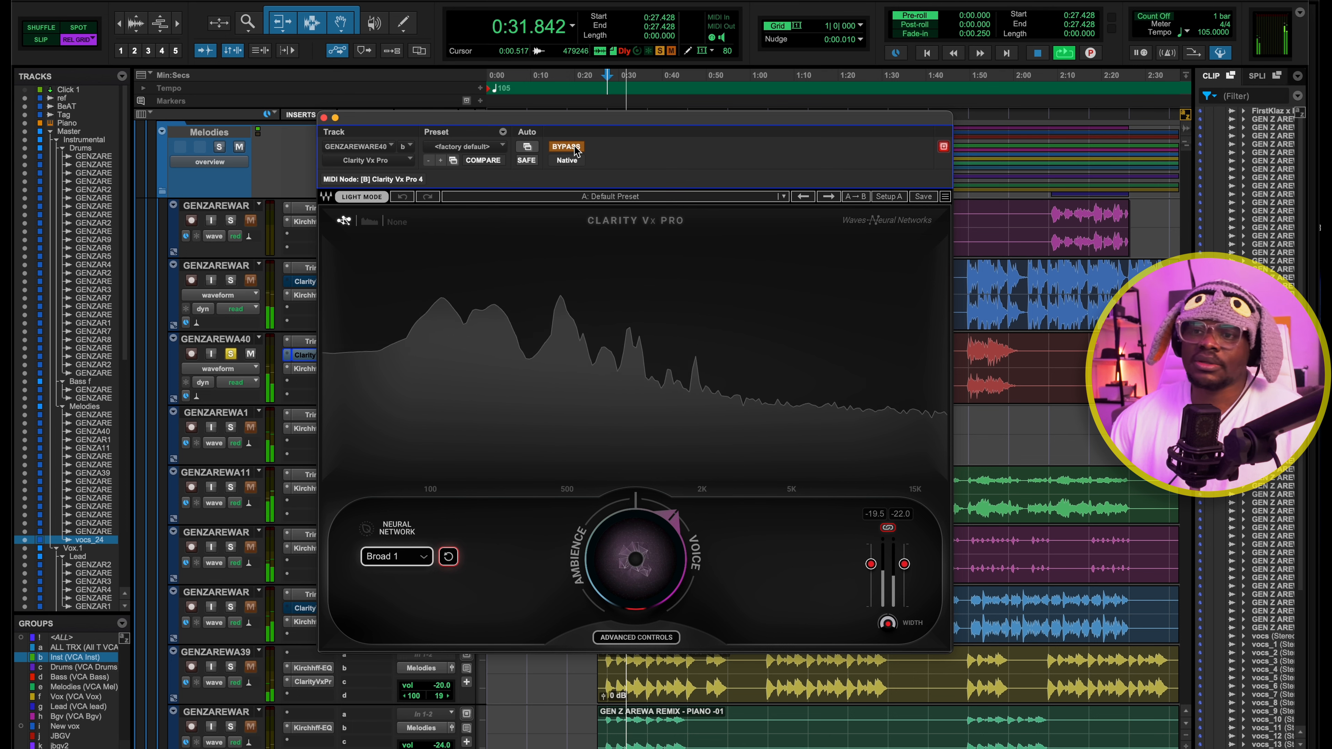
left_click(576, 148)
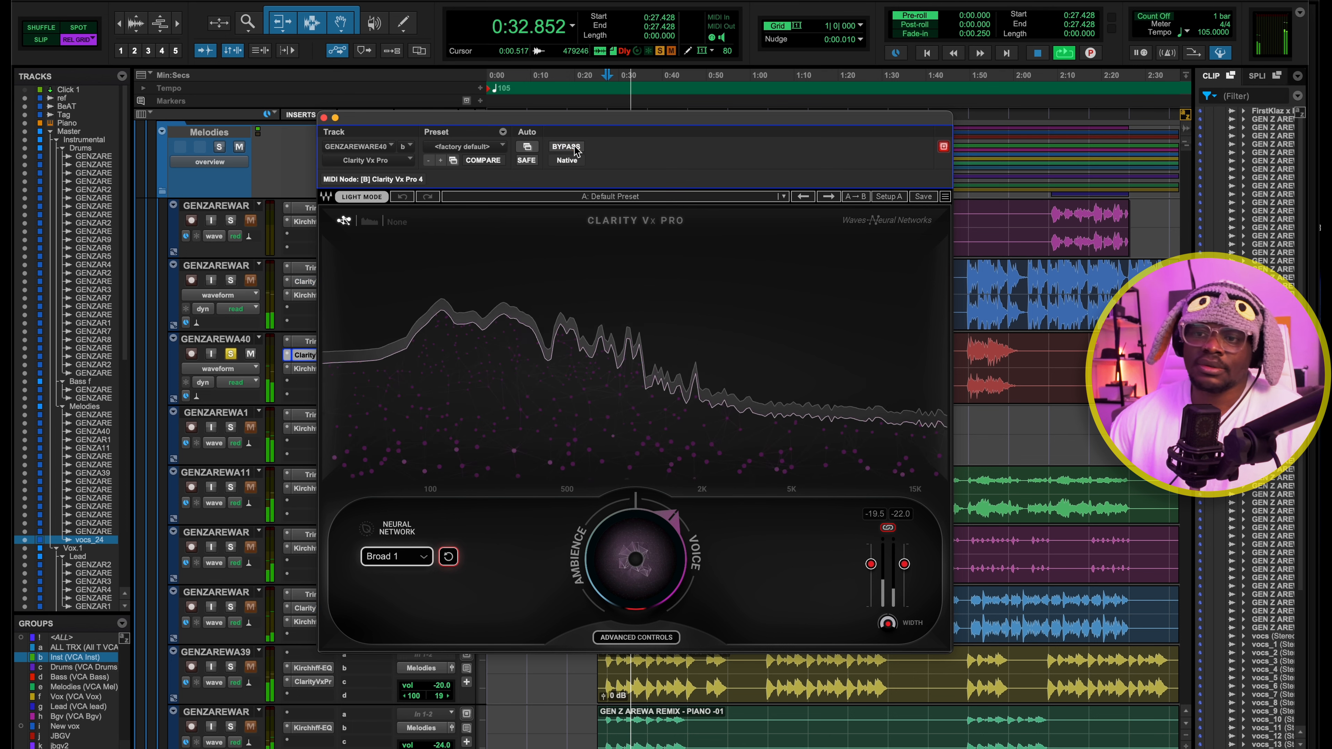
left_click(324, 117)
key("space")
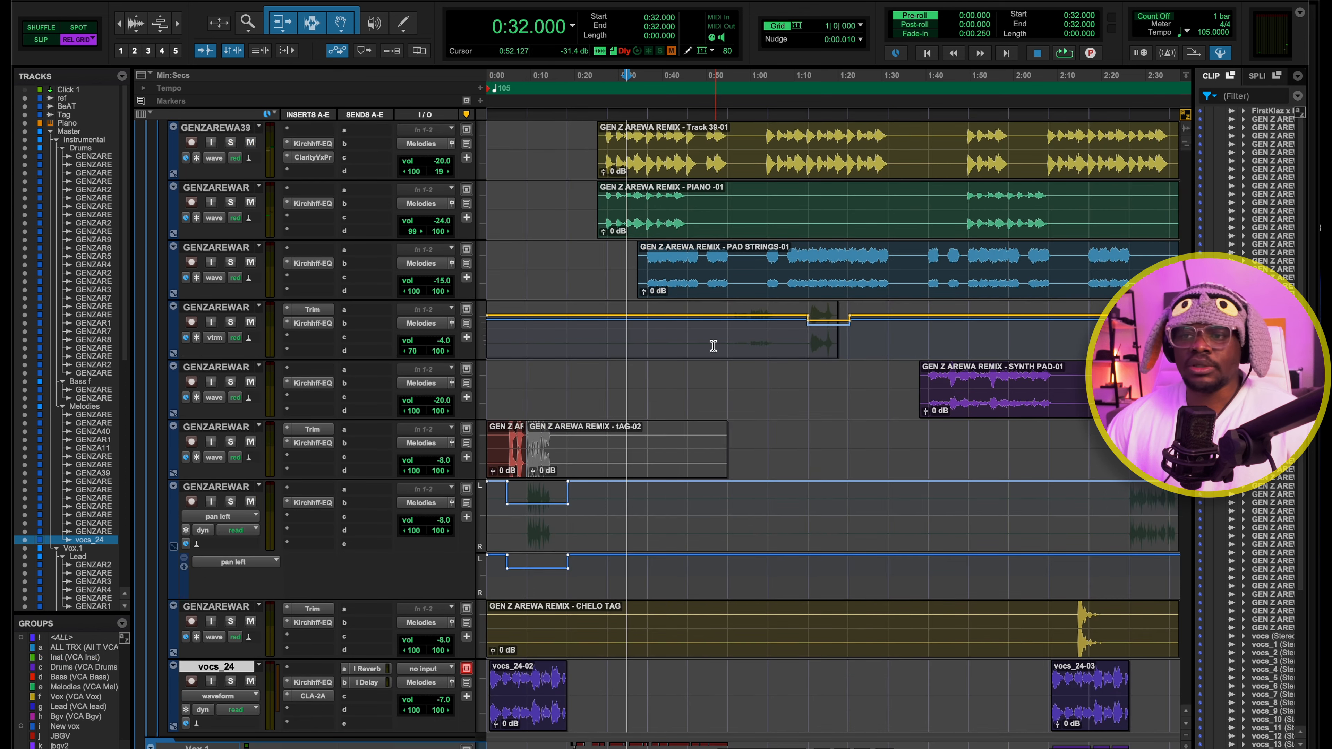
Play the session unsoloed from 0:57.142, with the volume-trim automated track beneath PAD STRINGS-01 in view
left_click_drag(899, 330, 859, 348)
left_click(738, 81)
key("space")
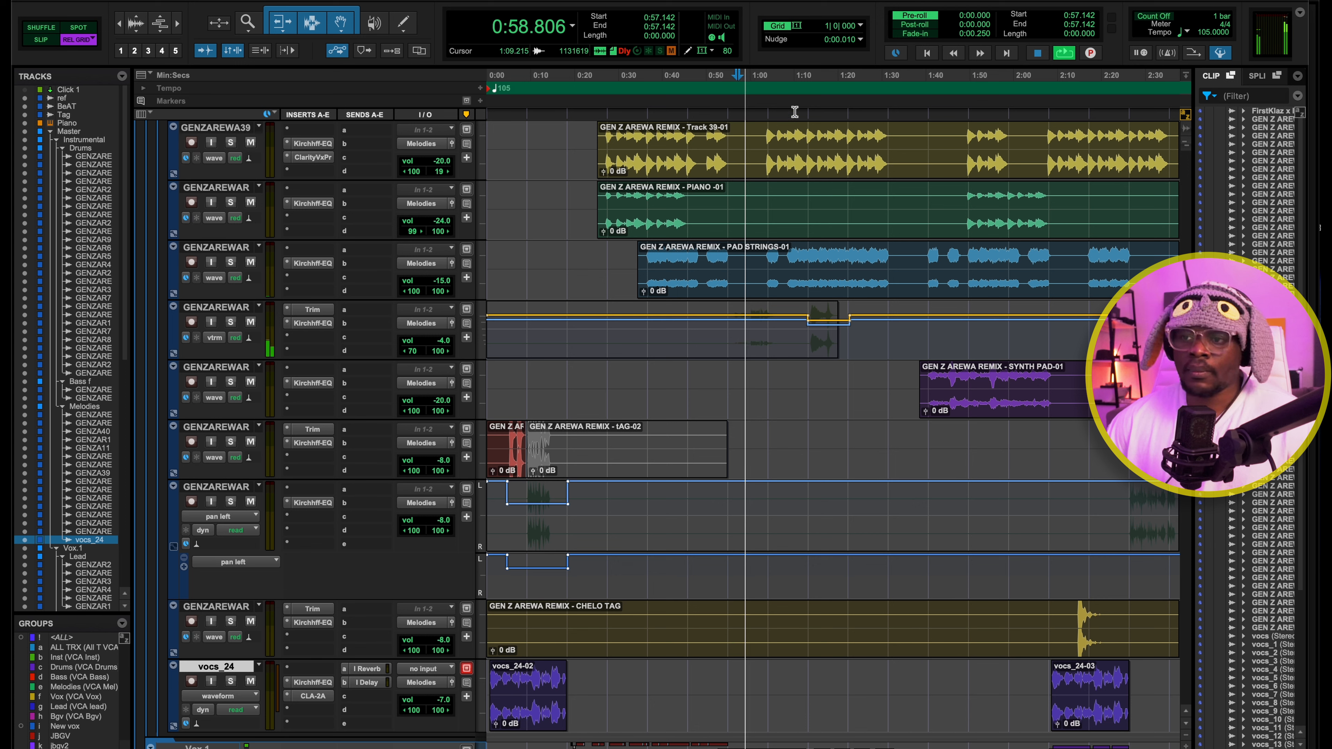
key("space")
Play the volume-trim dip from 1:13.142 and check the automated track's view options, leaving volume trim displayed
left_click(812, 85)
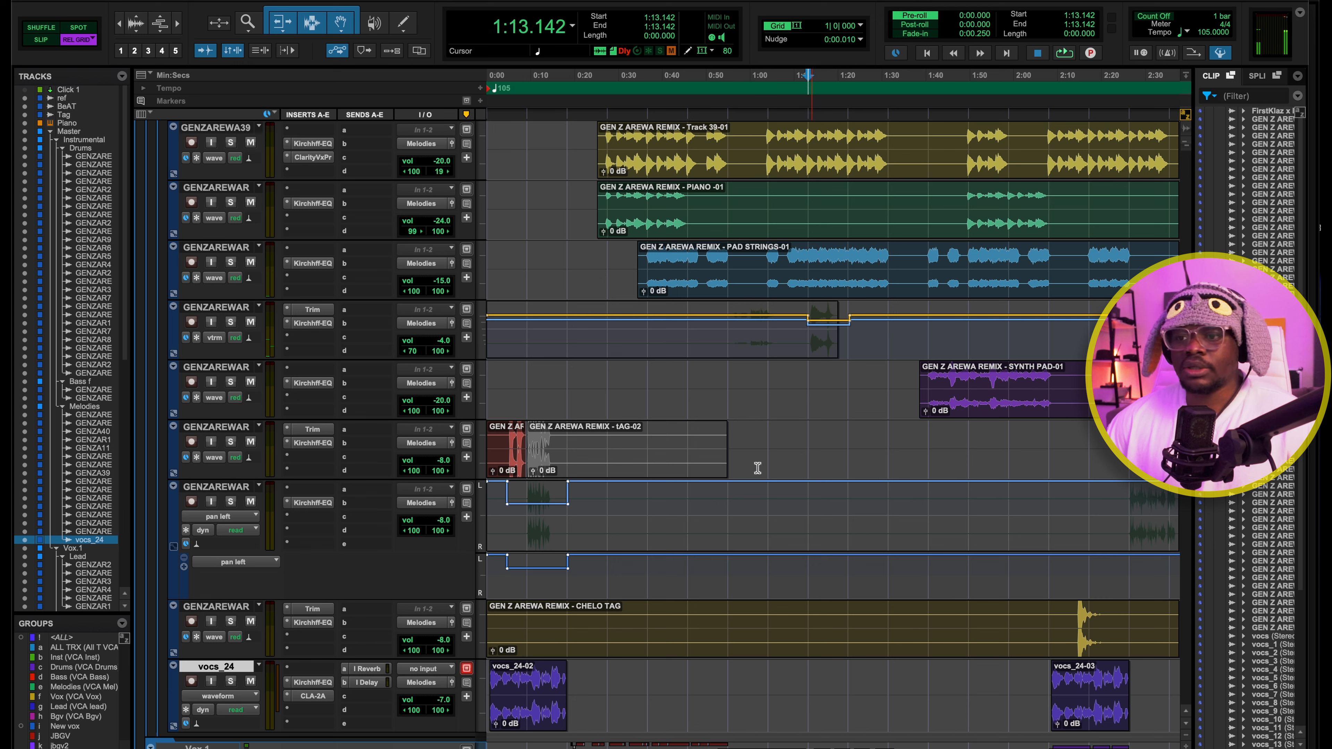
key("space")
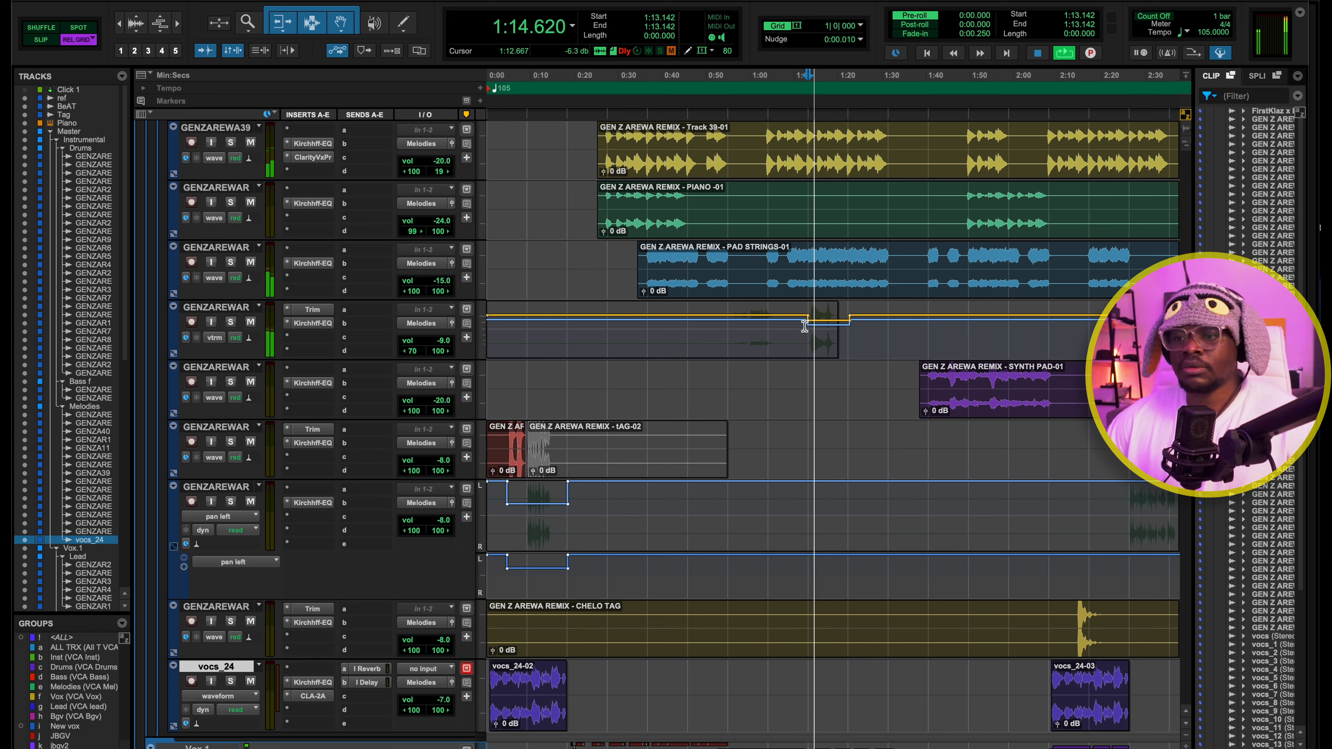
key("space")
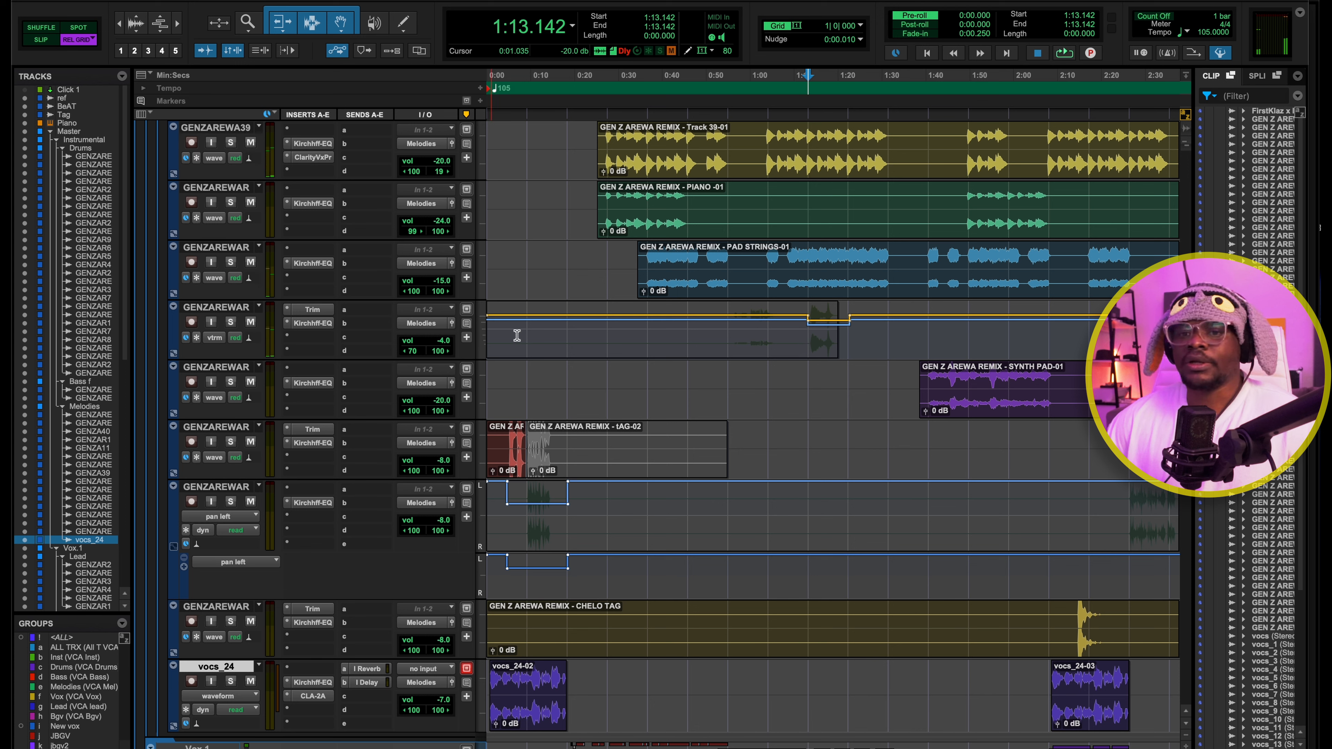
left_click(221, 340)
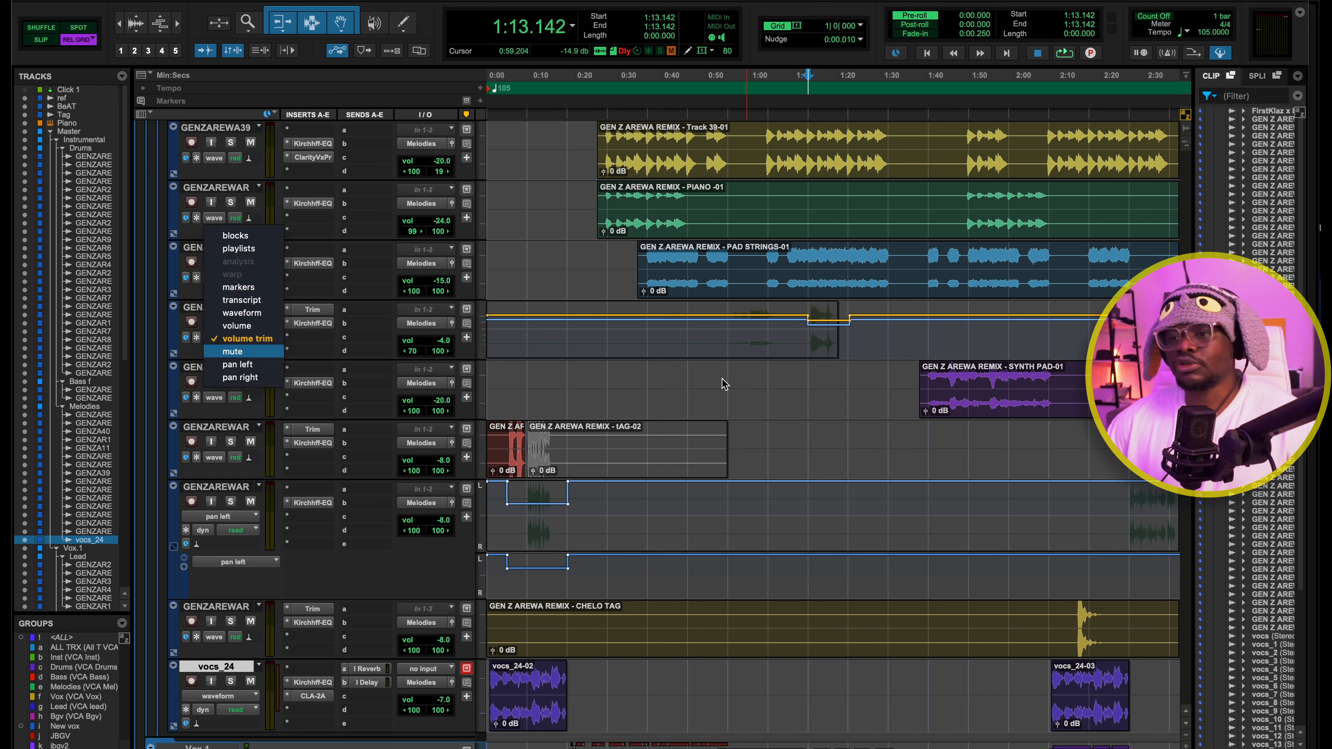
left_click(899, 352)
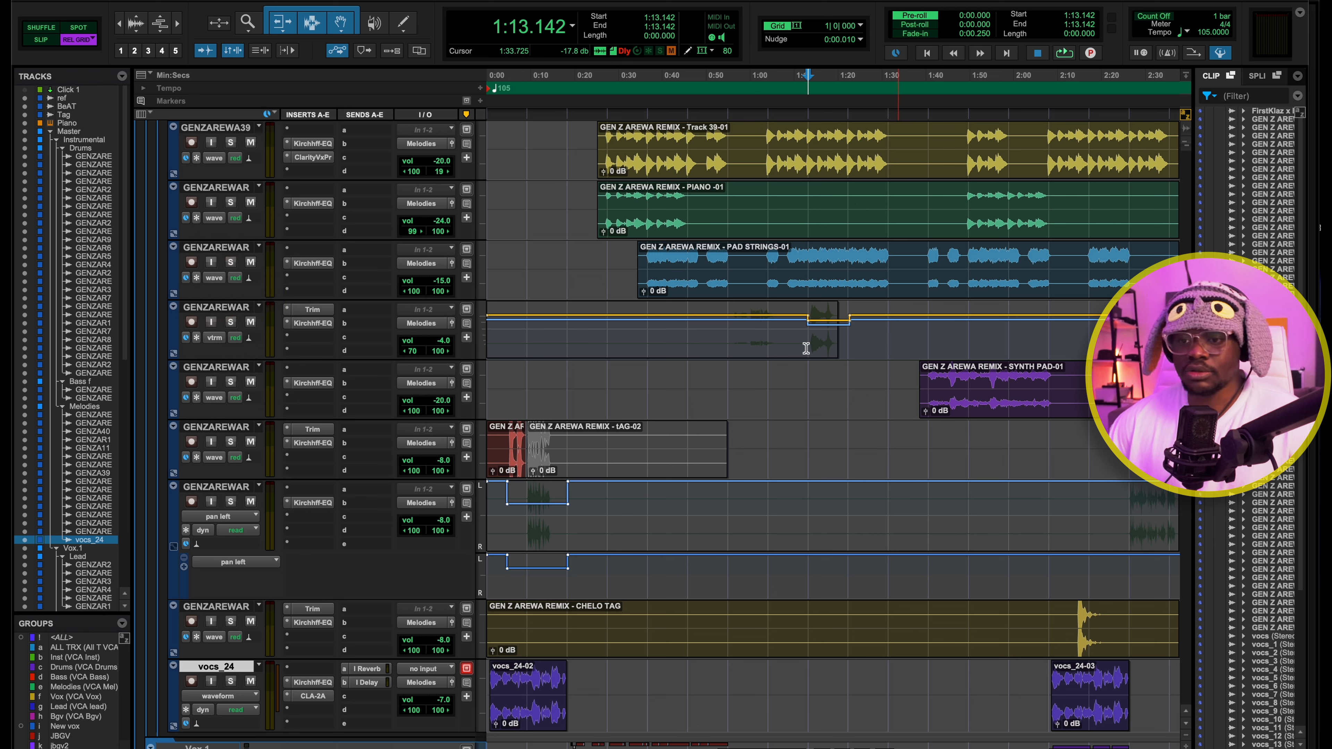
Select the volume-trim dip from 1:10.857 to 1:40.571, try lowering the track's fader to -20.6 dB, and undo it
left_click_drag(794, 332, 928, 336)
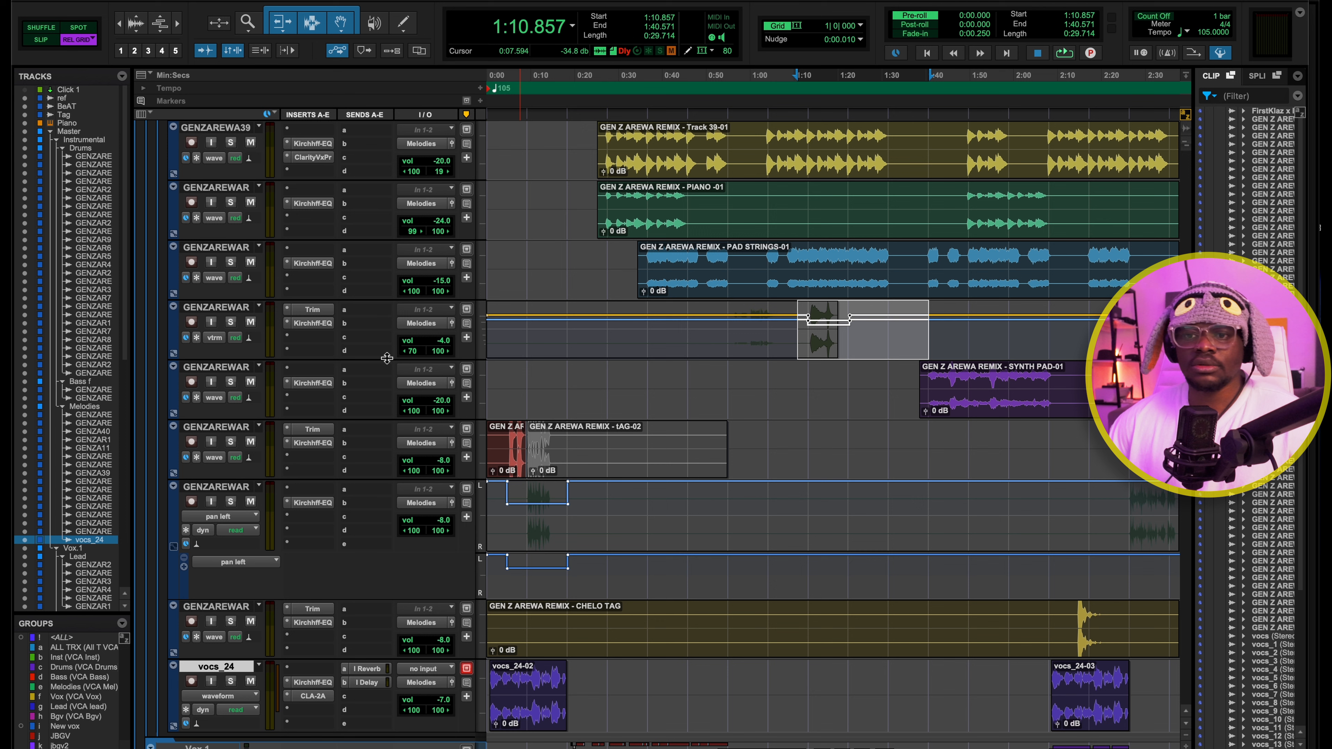
left_click(451, 323)
left_click_drag(612, 423, 611, 467)
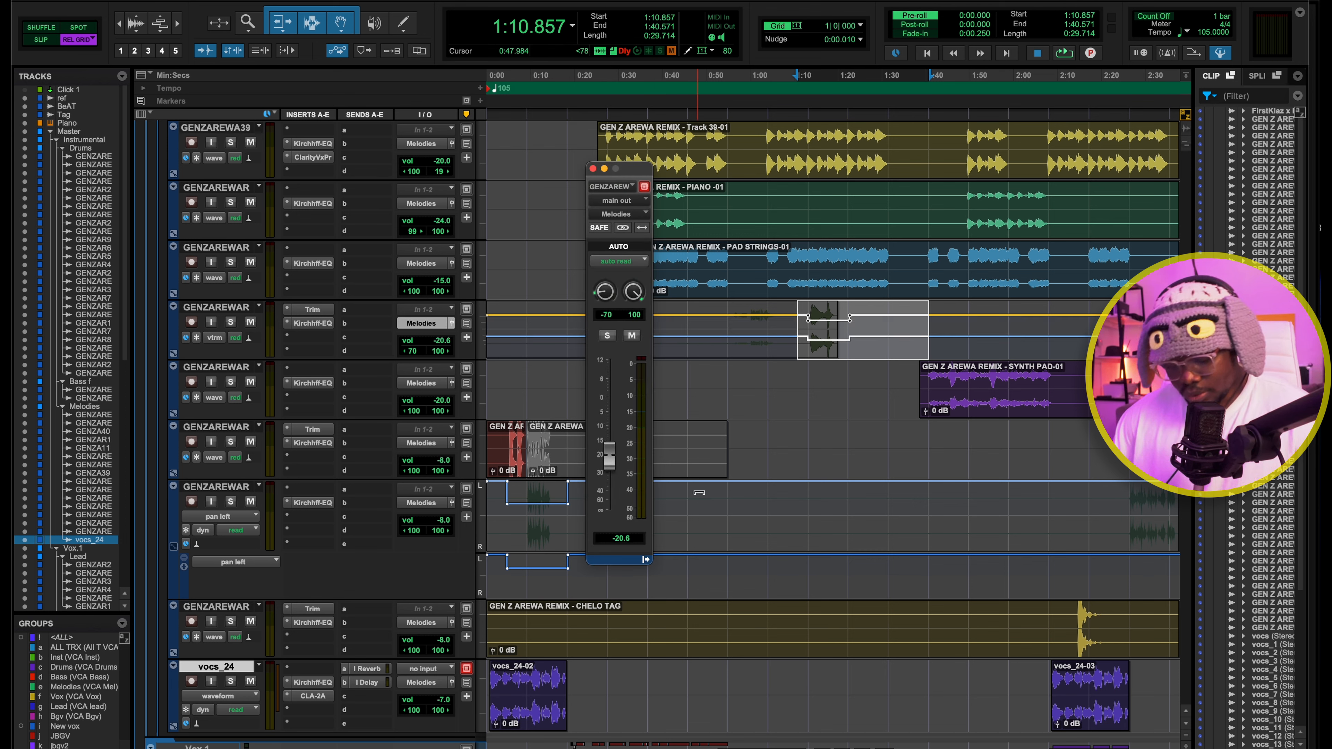
key("super+z")
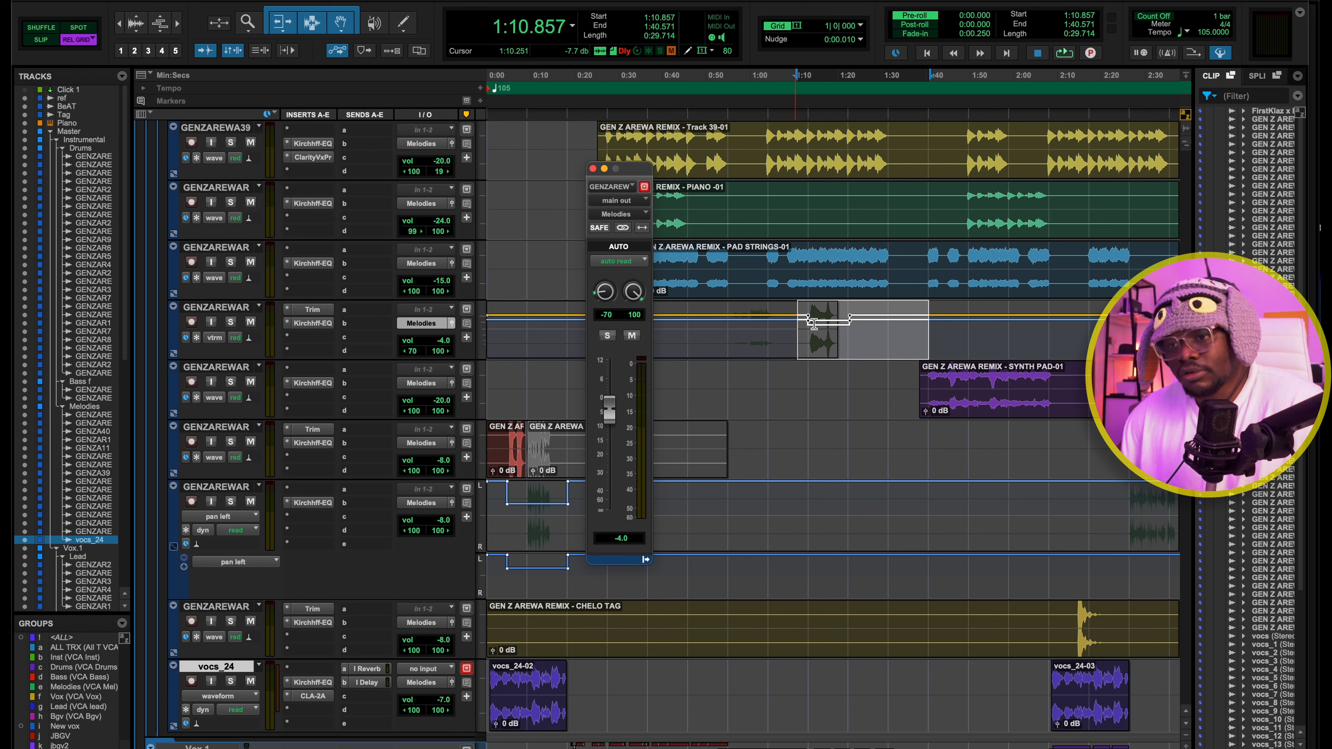
left_click(888, 343)
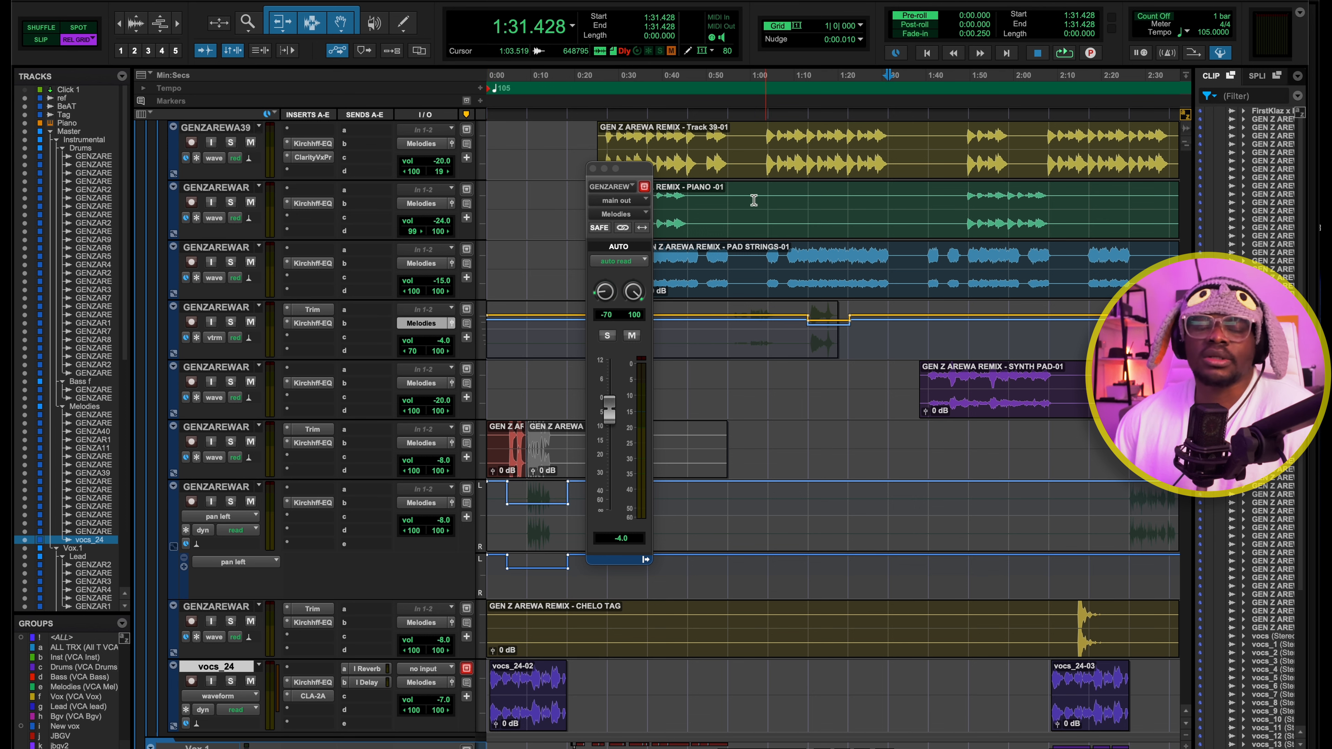
left_click(593, 169)
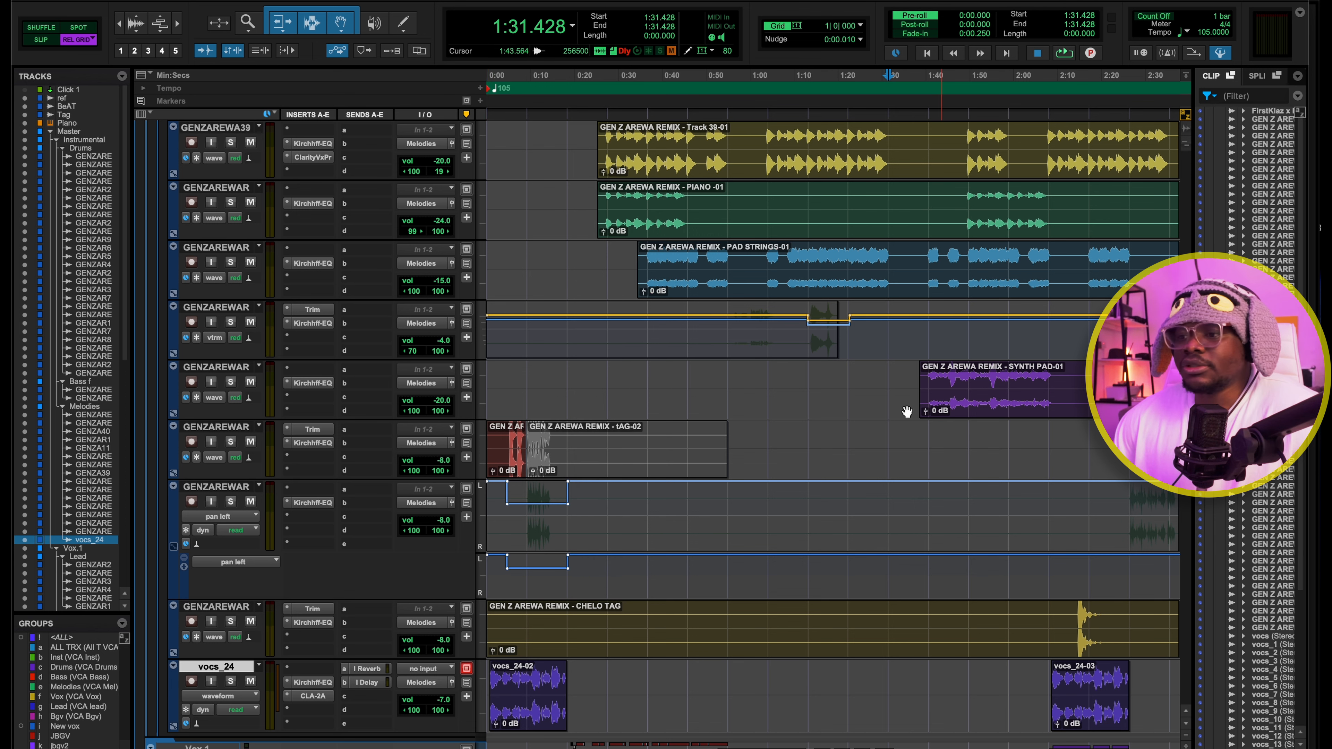
scroll(906, 411, "right", 6)
scroll(693, 379, "left", 6)
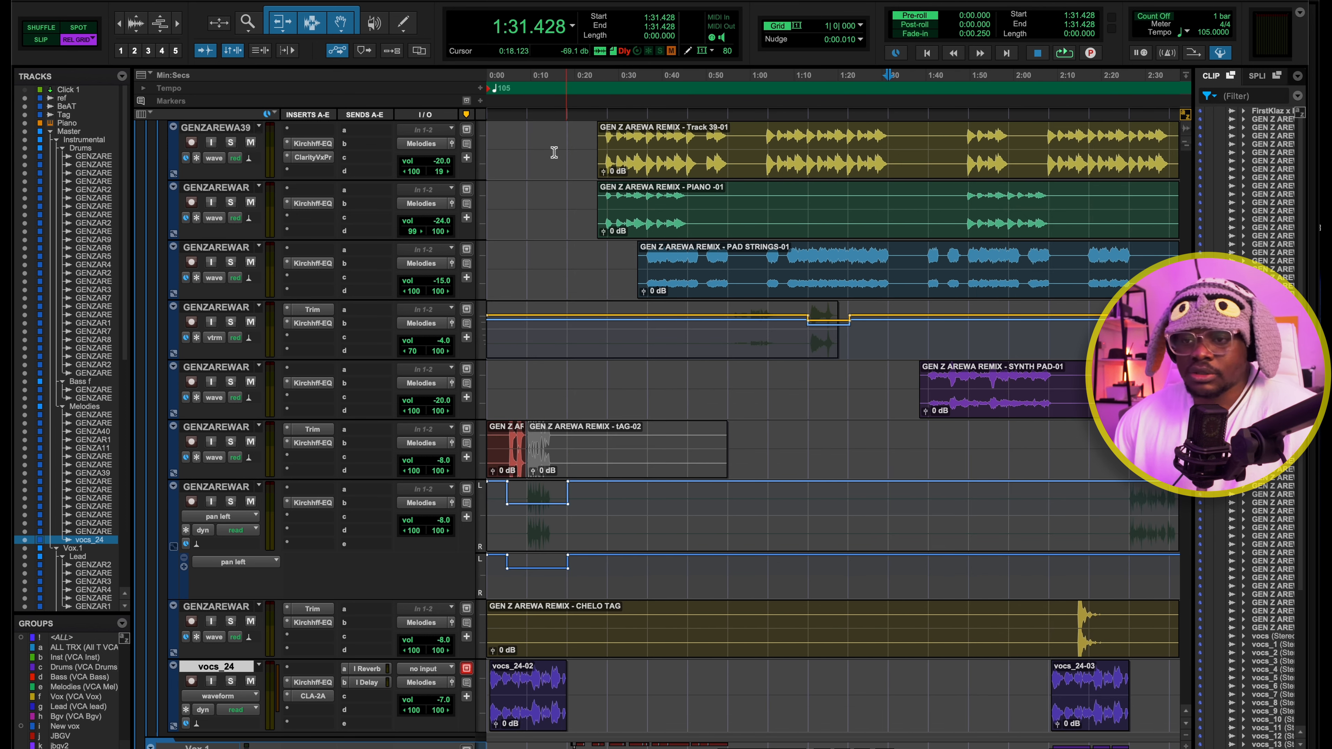
Play the pan-automated track above CHELO TAG from 0:09.142, comparing it soloed and within the full mix
left_click(507, 77)
key("space")
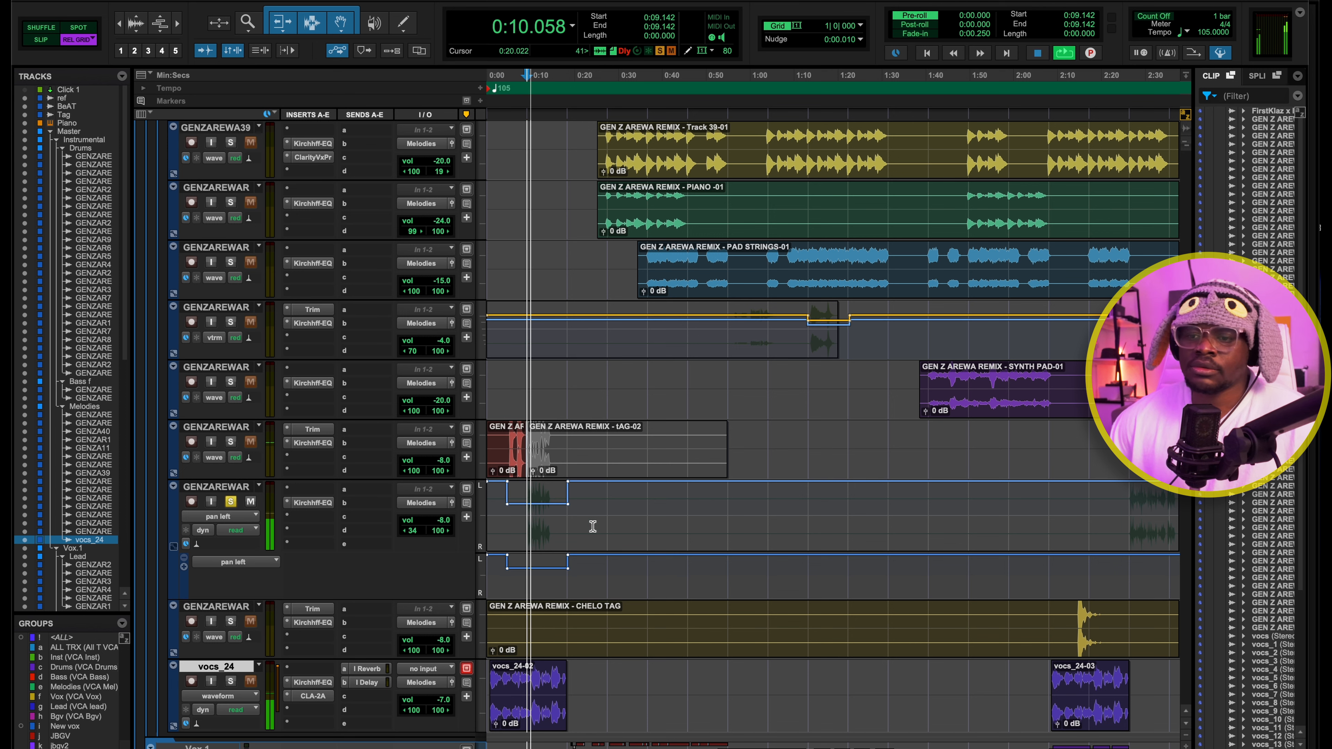
key("space")
left_click(230, 501)
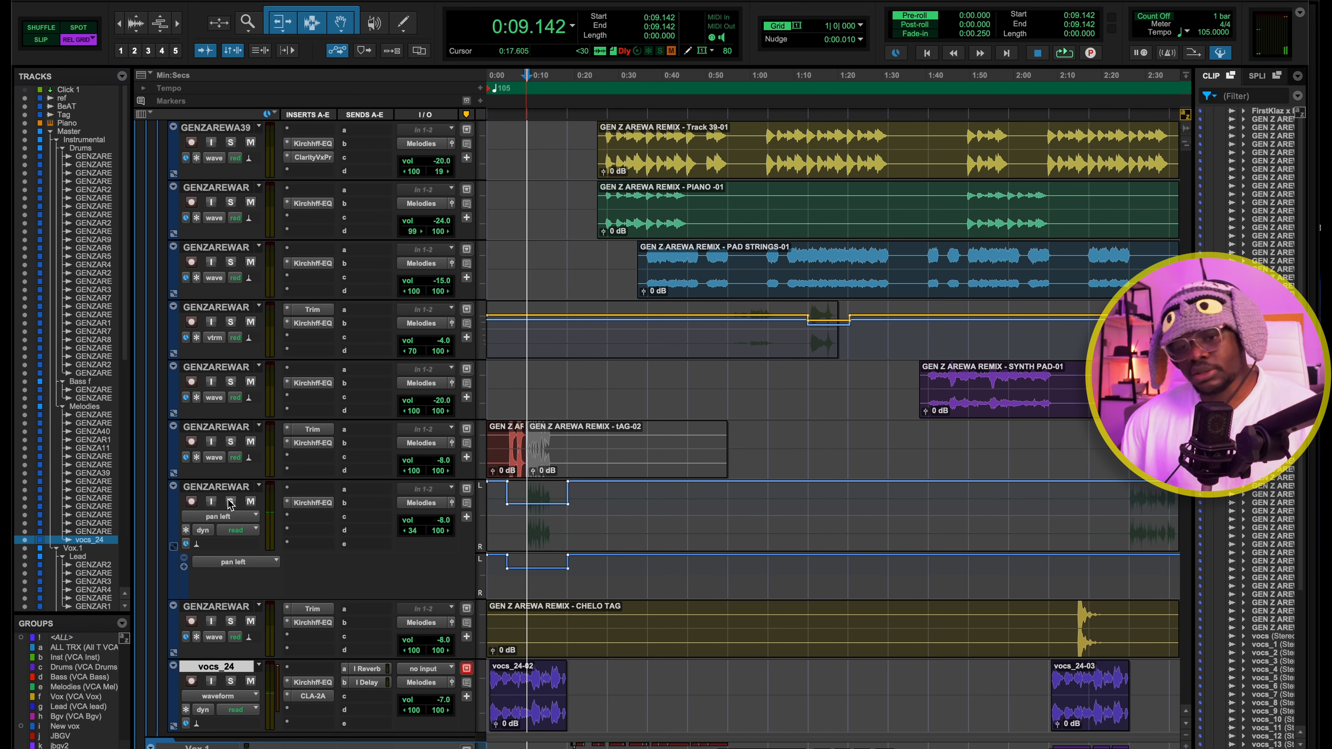
key("space")
left_click(230, 501)
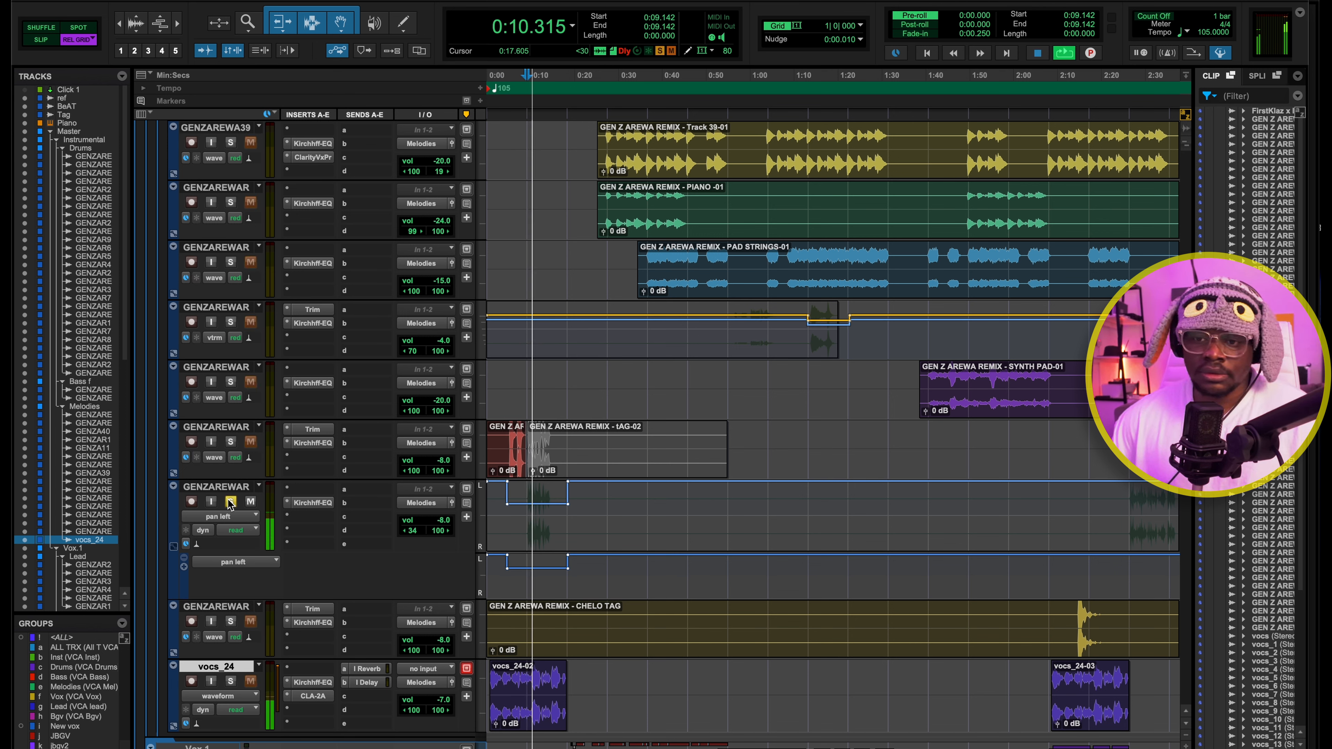
left_click(230, 502)
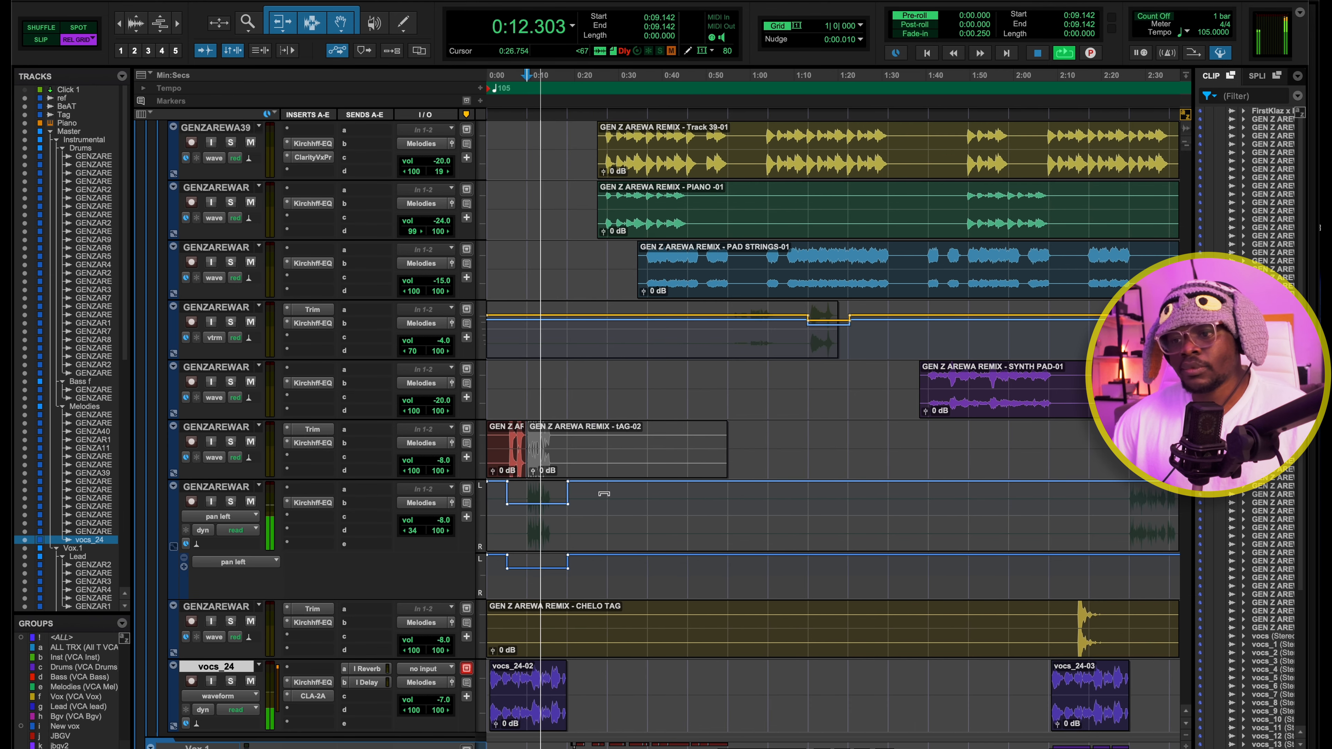
key("space")
scroll(590, 451, "down", 3)
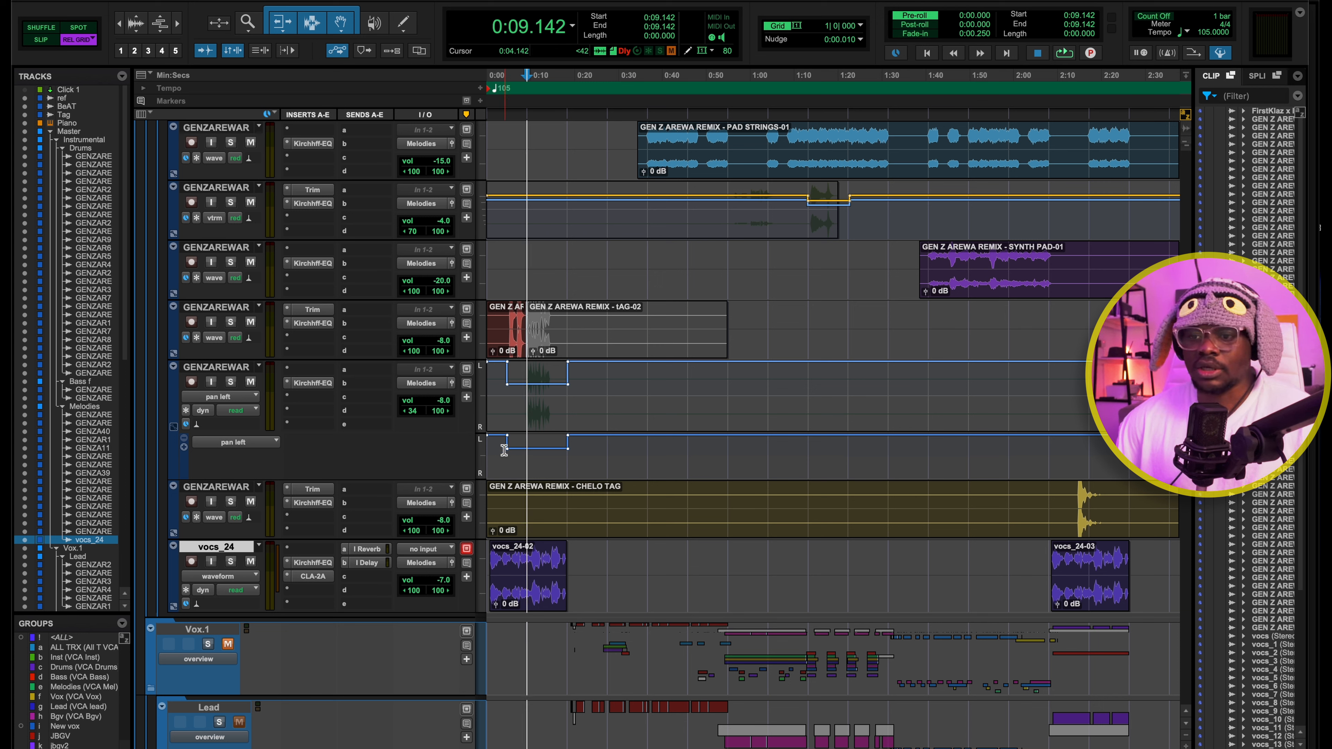
key("space")
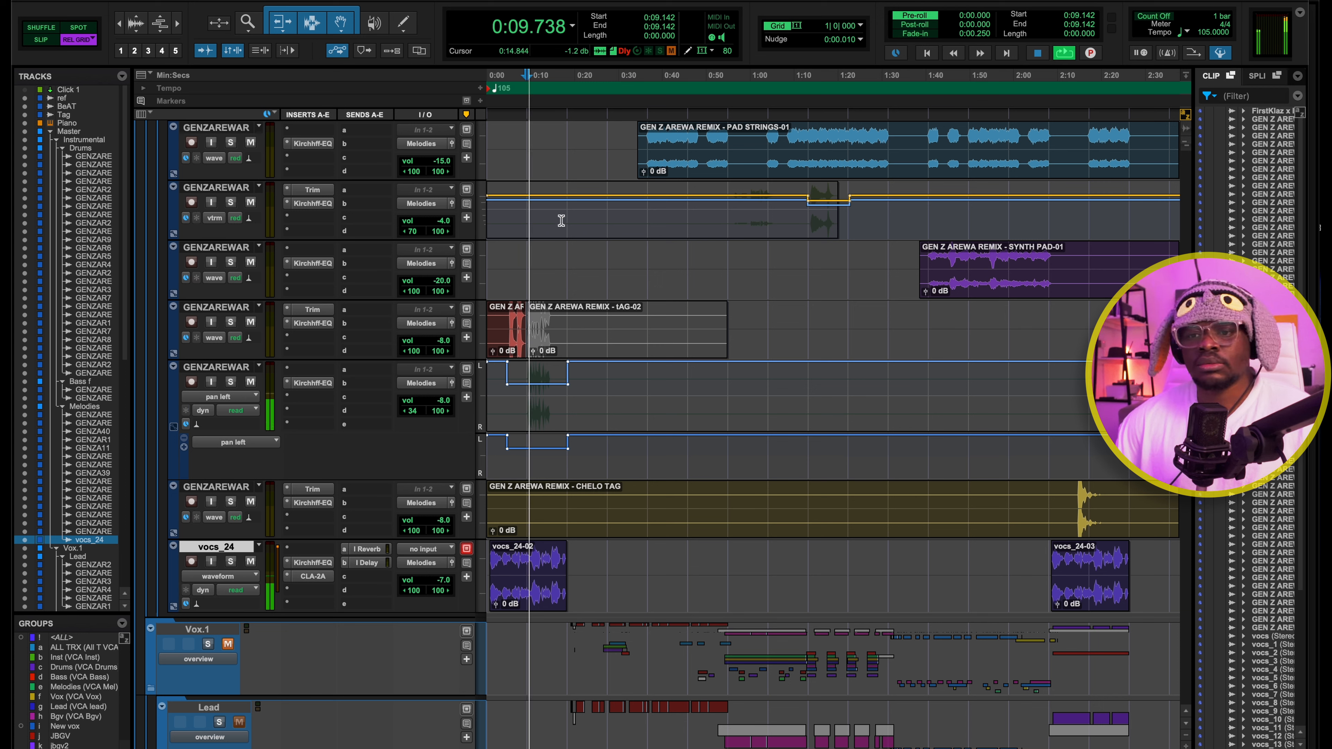
key("space")
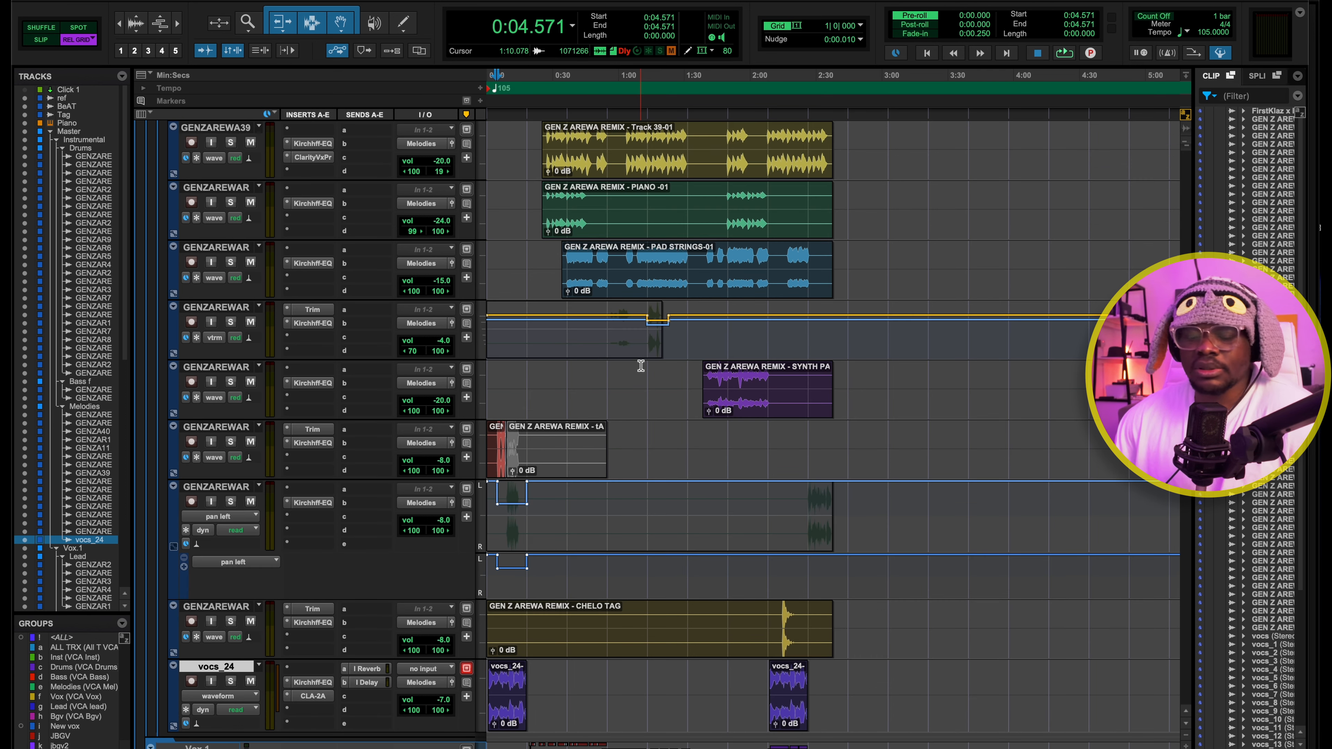
Check the Clarity Vx Pro insert on the MARINBA-01 track, then review the inserts across the melody and bass tracks
scroll(640, 366, "up", 3)
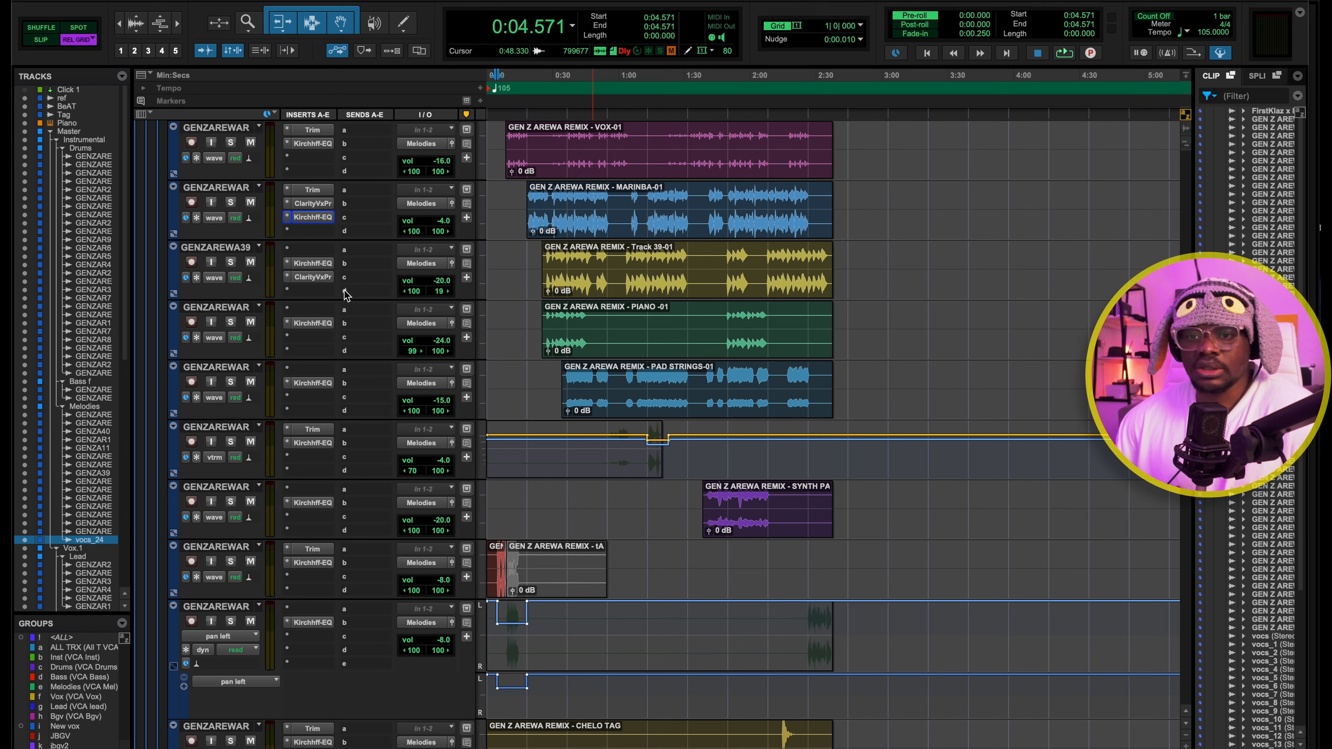
left_click(314, 203)
left_click(317, 204)
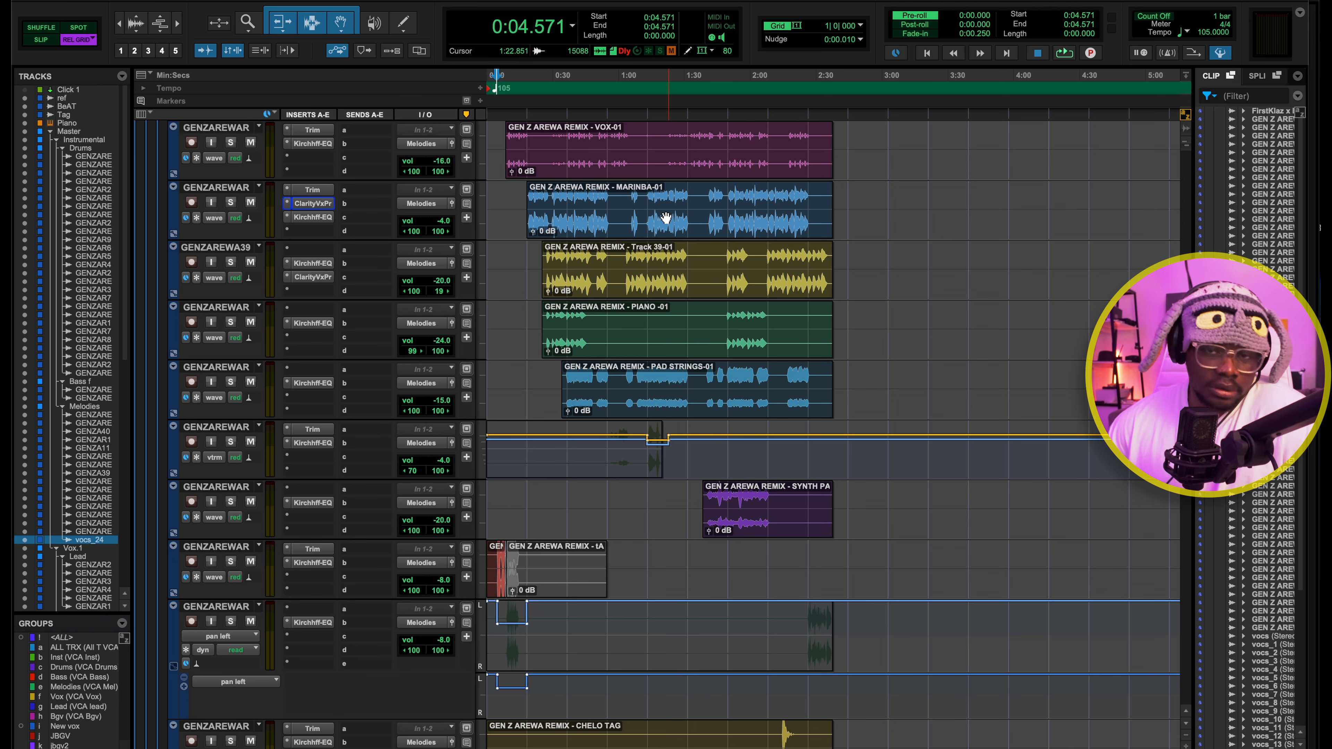
scroll(457, 317, "up", 10)
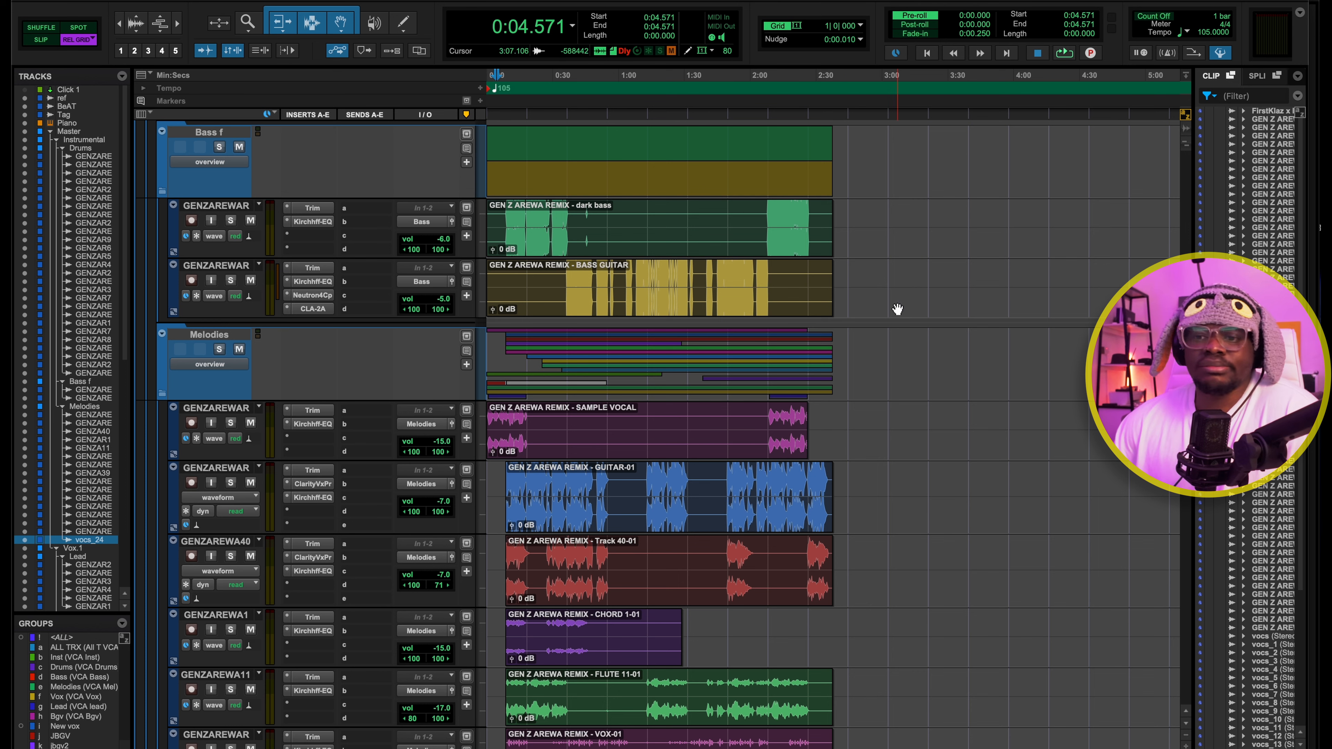
scroll(662, 442, "down", 5)
scroll(601, 370, "down", 3)
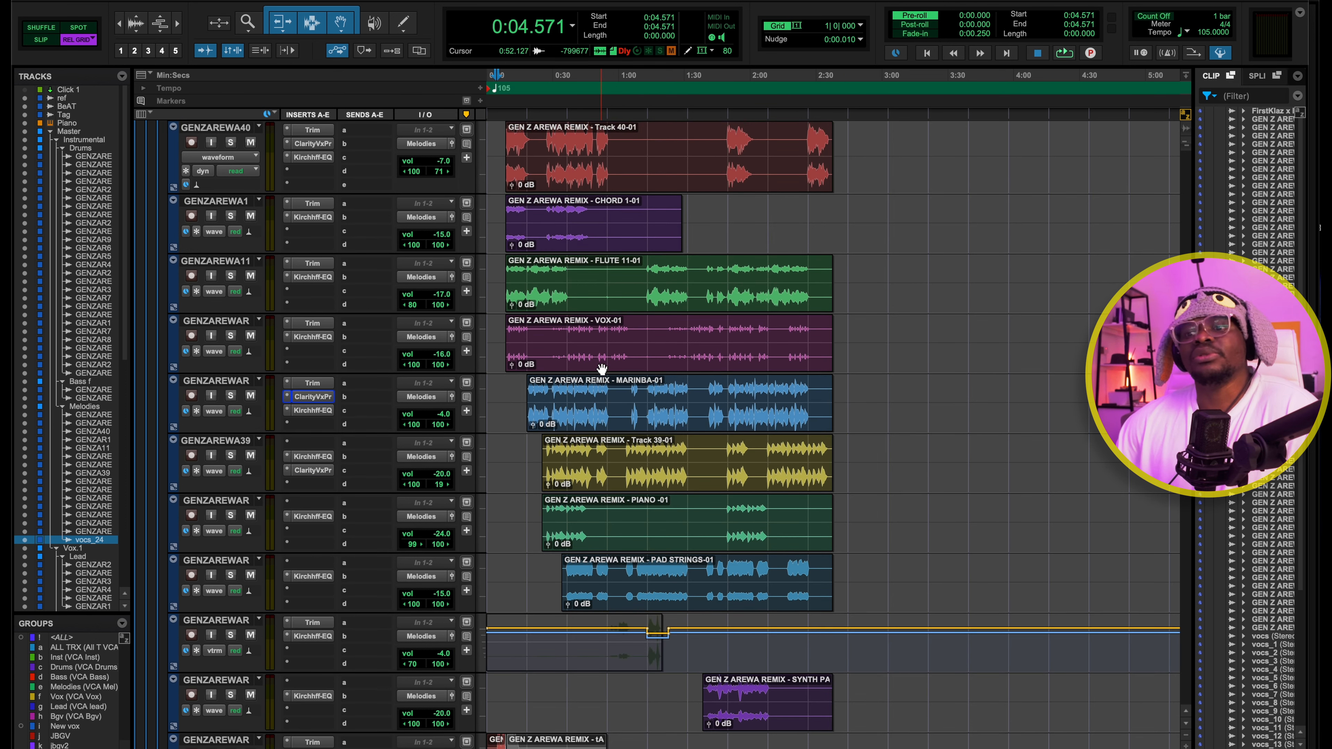
scroll(601, 369, "up", 5)
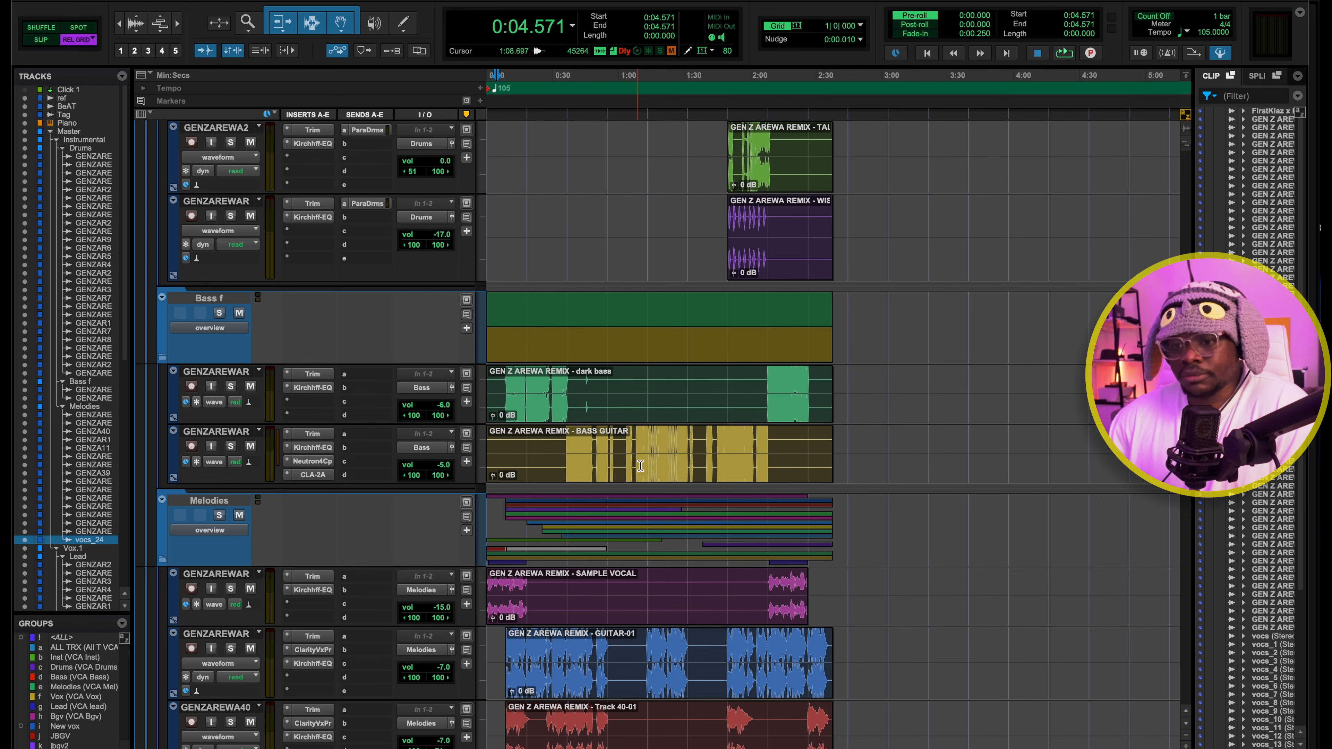
Play the session from 0:18.285 with the Lead vocal clips zoomed in, reviewing the Lead and BGV.1 tracks
scroll(641, 466, "down", 10)
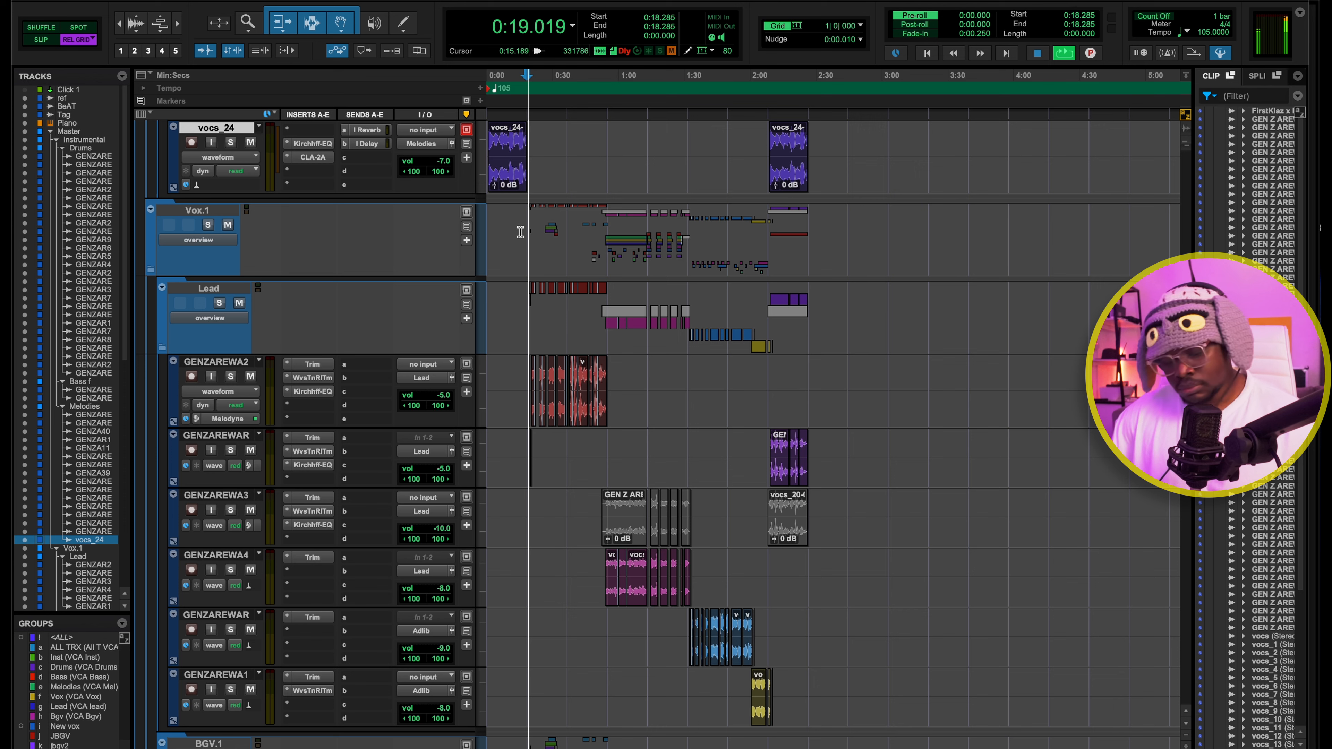
key("t")
key("t")
key("t")
key("t")
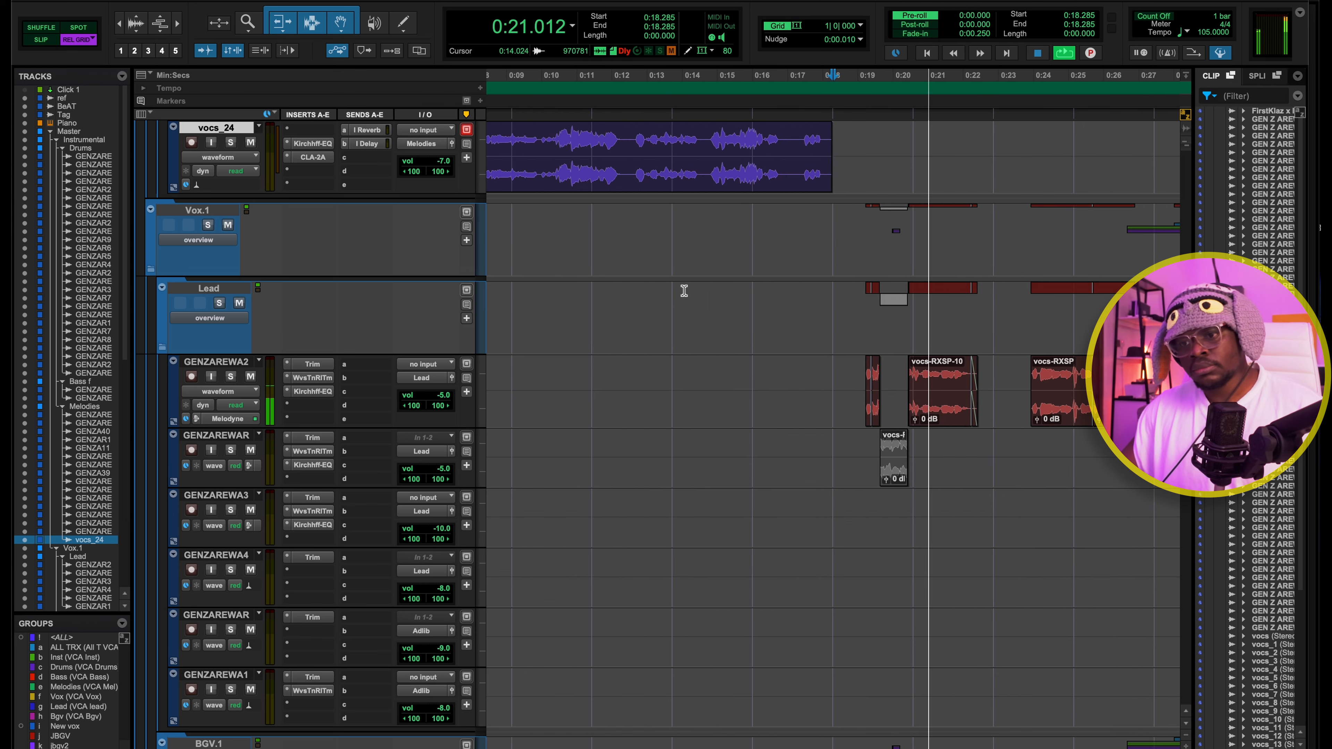
scroll(683, 292, "right", 5)
scroll(669, 277, "down", 8)
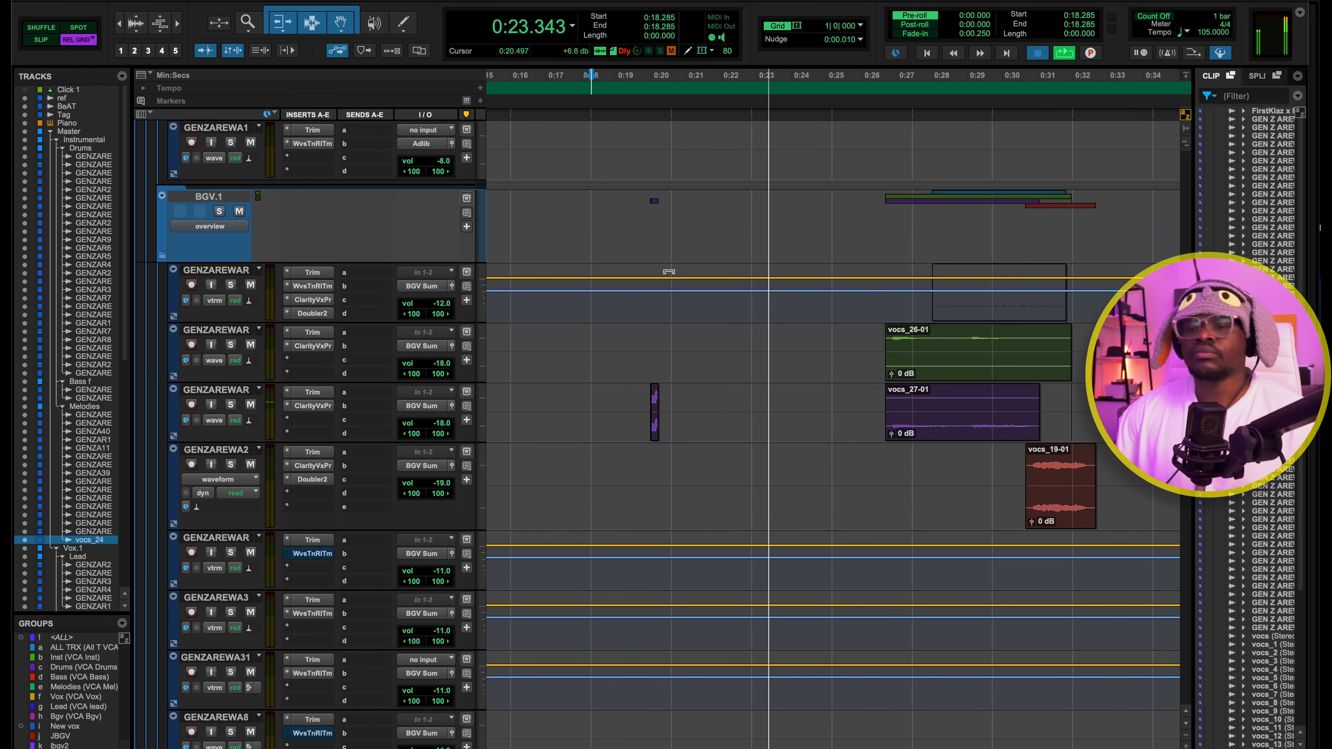
scroll(645, 183, "up", 6)
key("space")
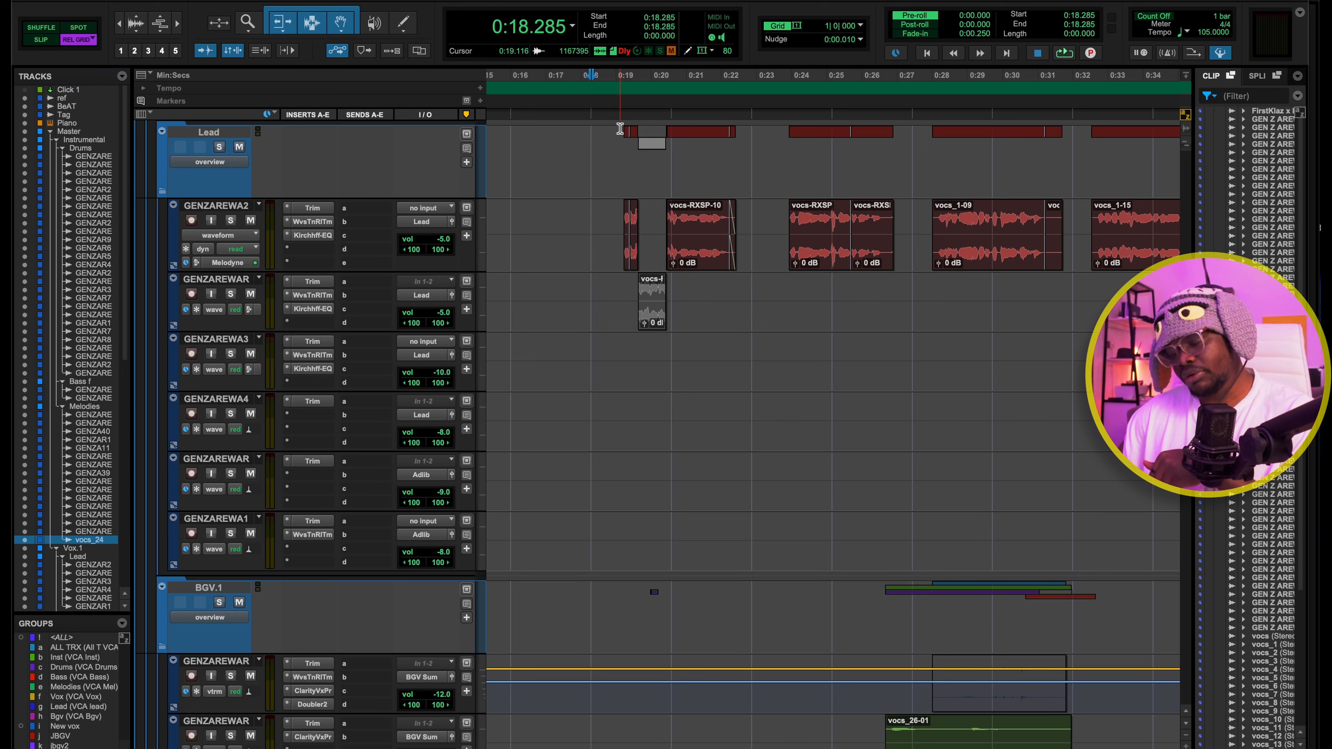
Replay the vocal entry from 0:18.285, look over the background vocal tracks, and return to the Lead folder
key("space")
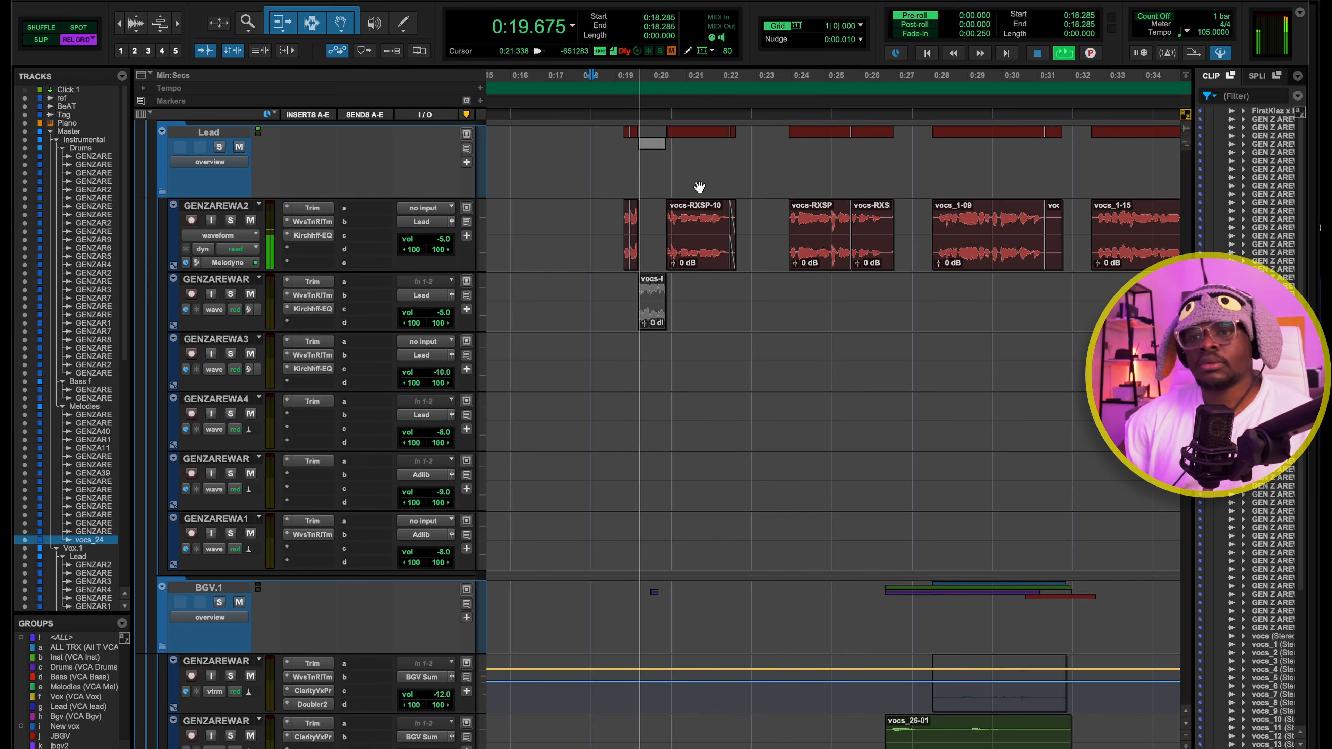
scroll(698, 185, "down", 10)
key("space")
scroll(699, 184, "up", 15)
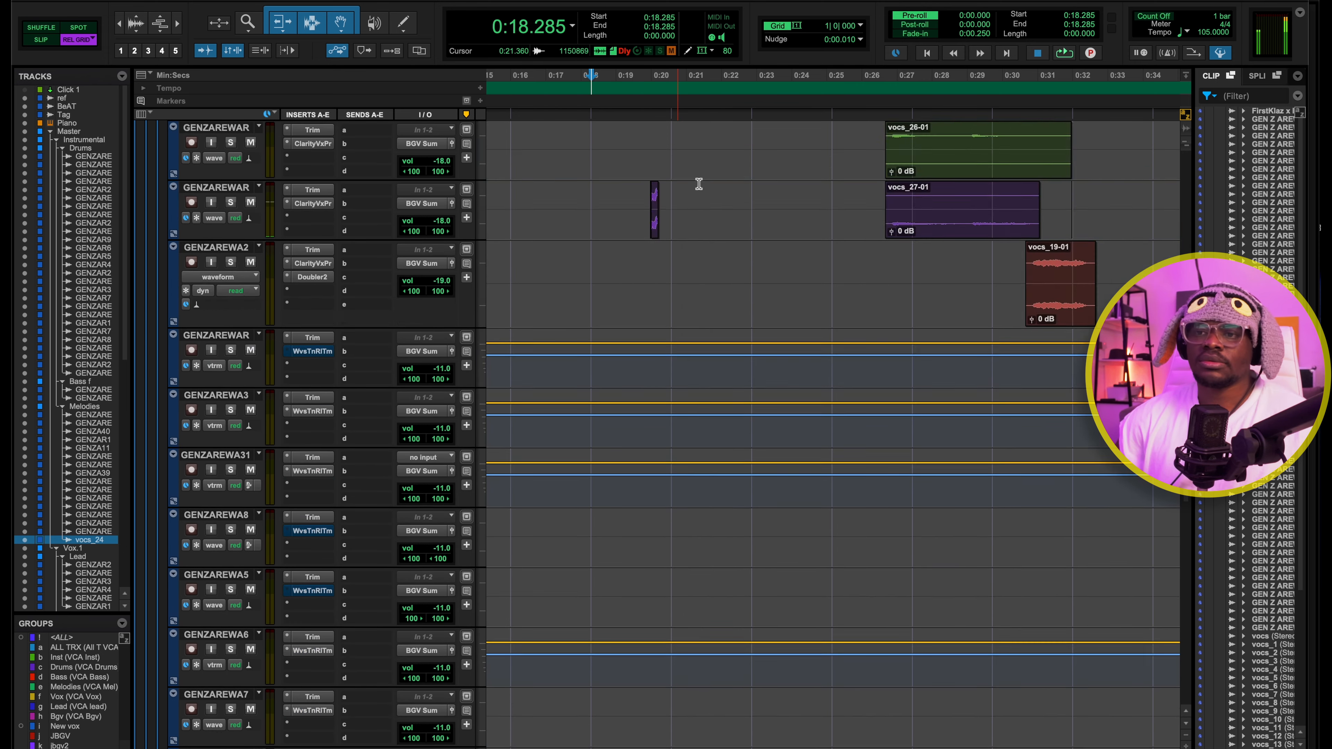
scroll(856, 396, "down", 5)
scroll(856, 390, "up", 5)
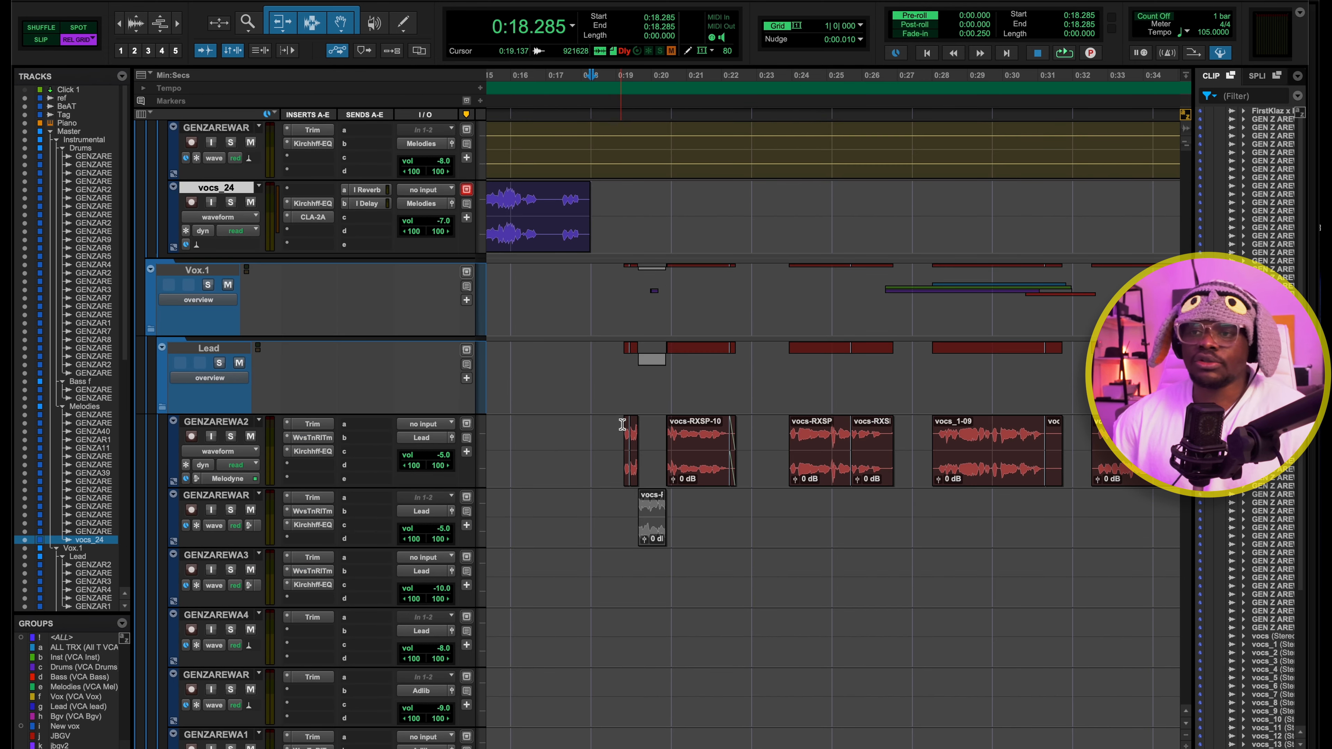
Place the playback position at 0:20.571 and inspect the Trim plug-in on the first Lead vocal track, then close it
left_click(671, 87)
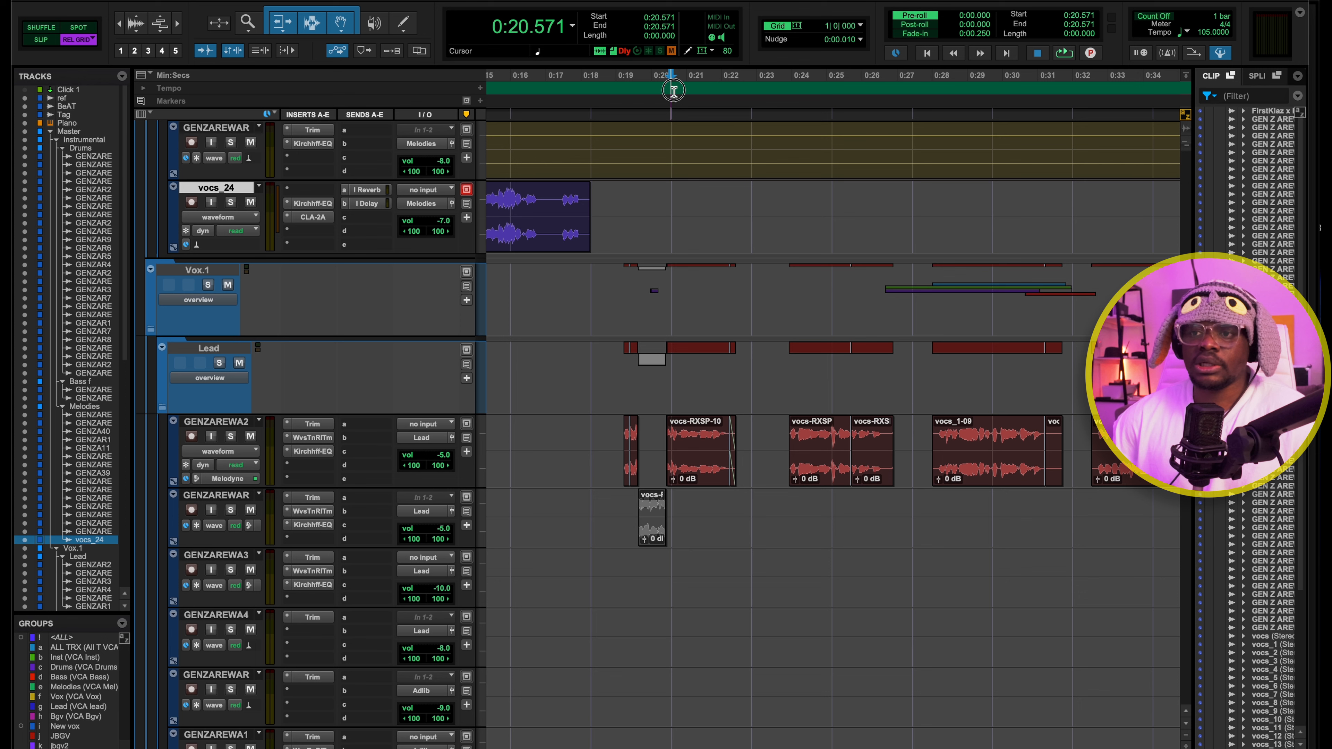
left_click(312, 424)
left_click_drag(612, 260, 868, 246)
left_click(664, 247)
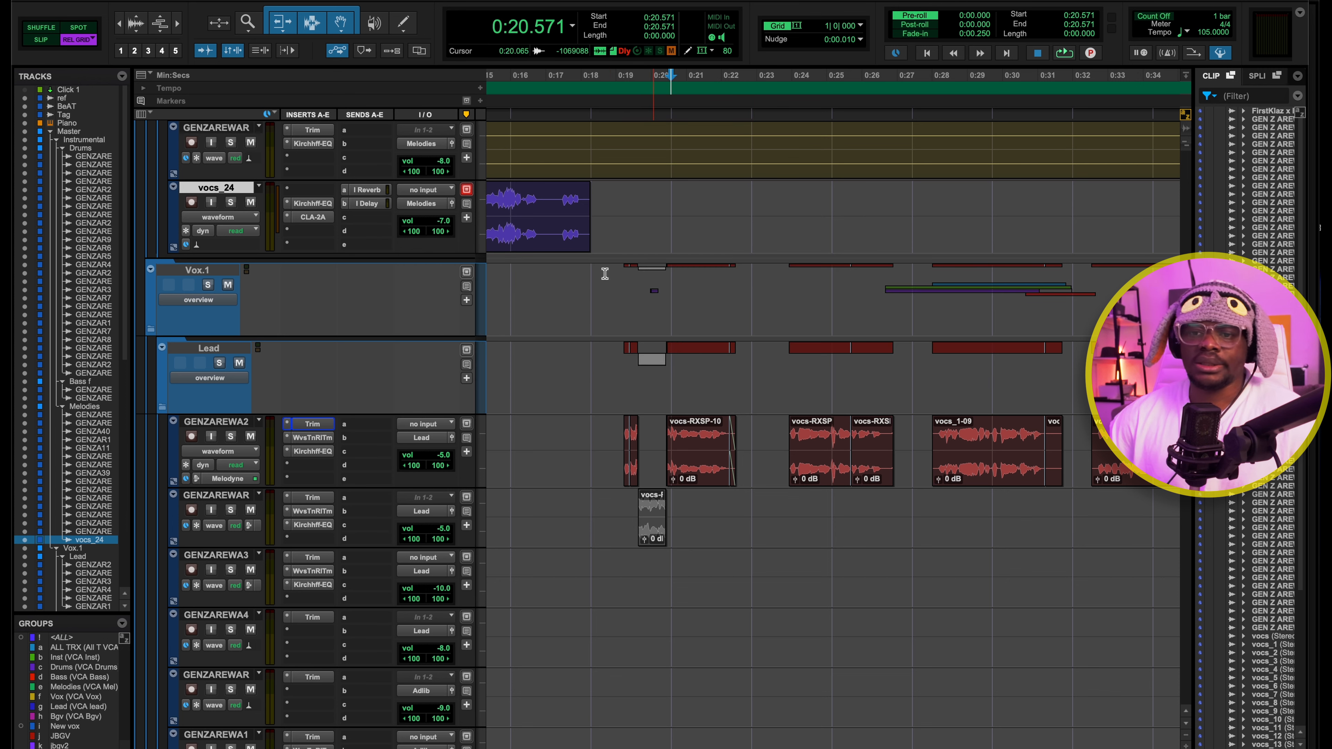
Inspect Waves Tune Real-Time on the first Lead vocal track while playing from 0:20.571, then close the plug-in
left_click(313, 437)
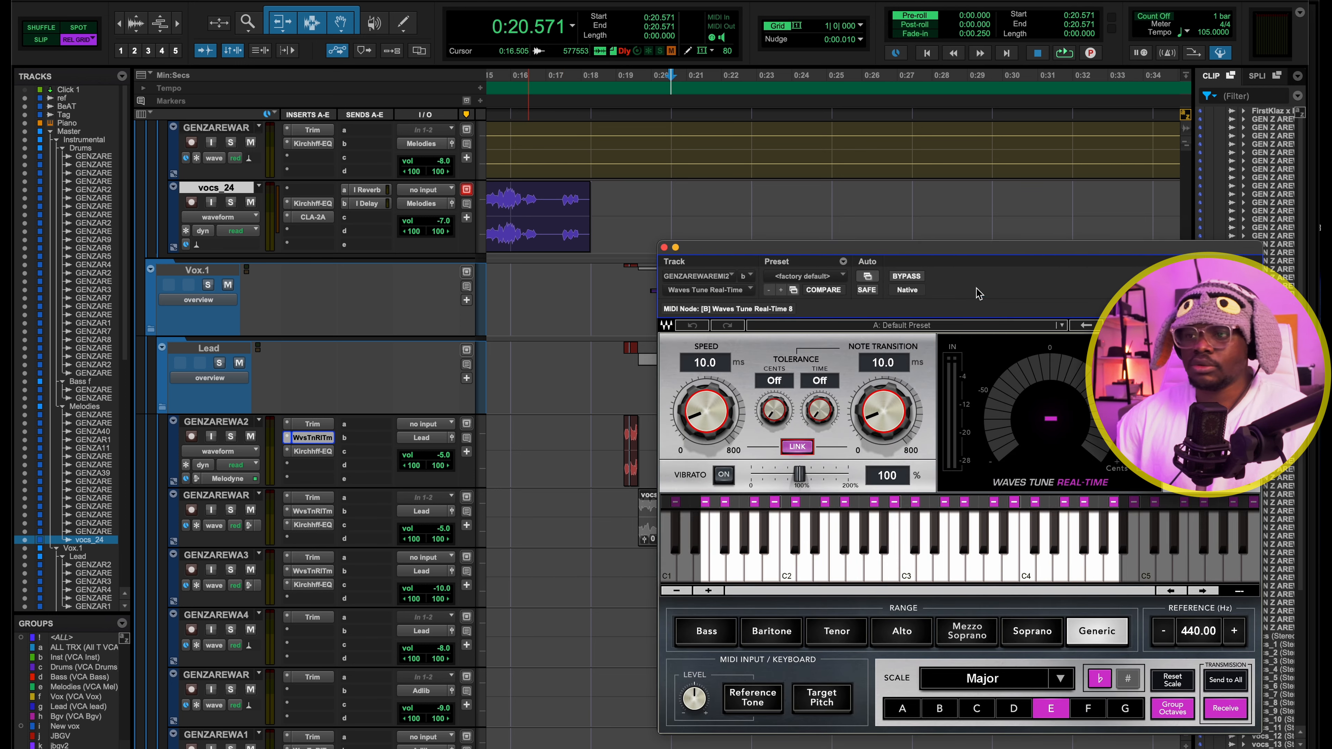
left_click_drag(981, 262, 718, 101)
key("space")
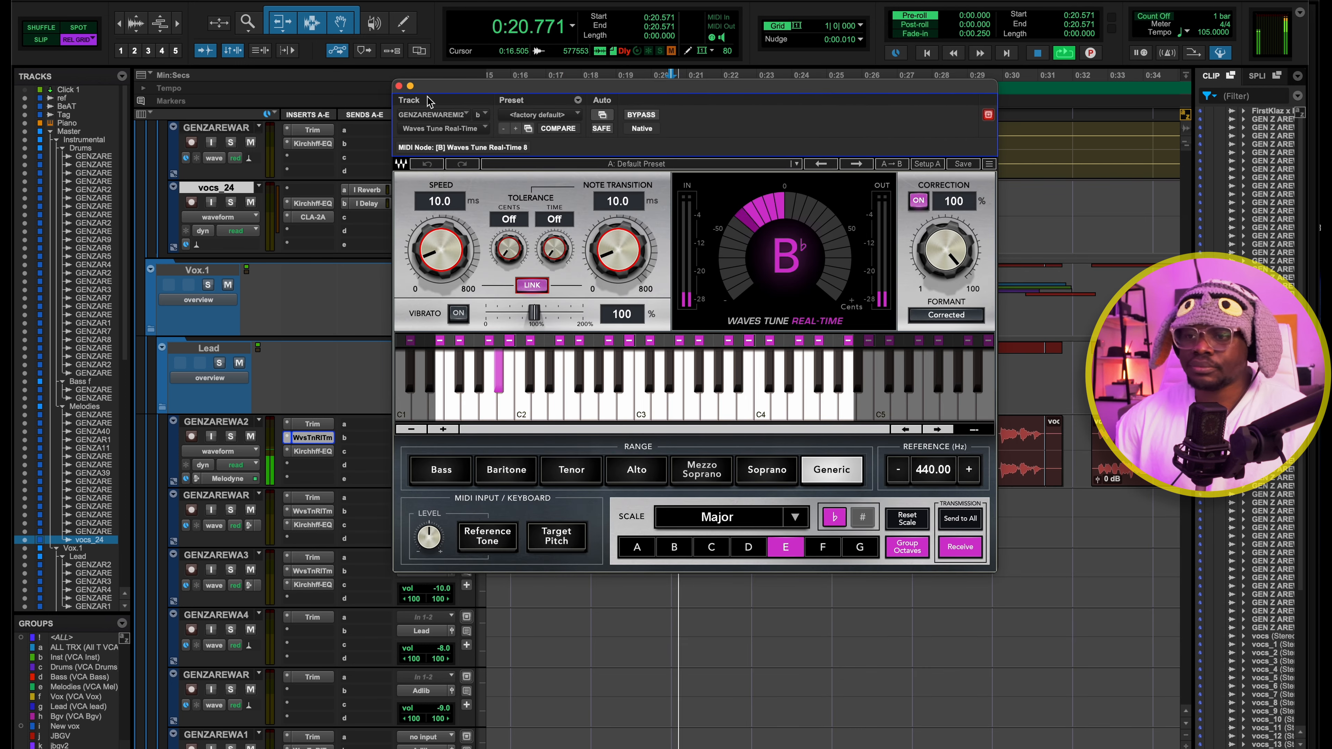
key("space")
left_click(398, 86)
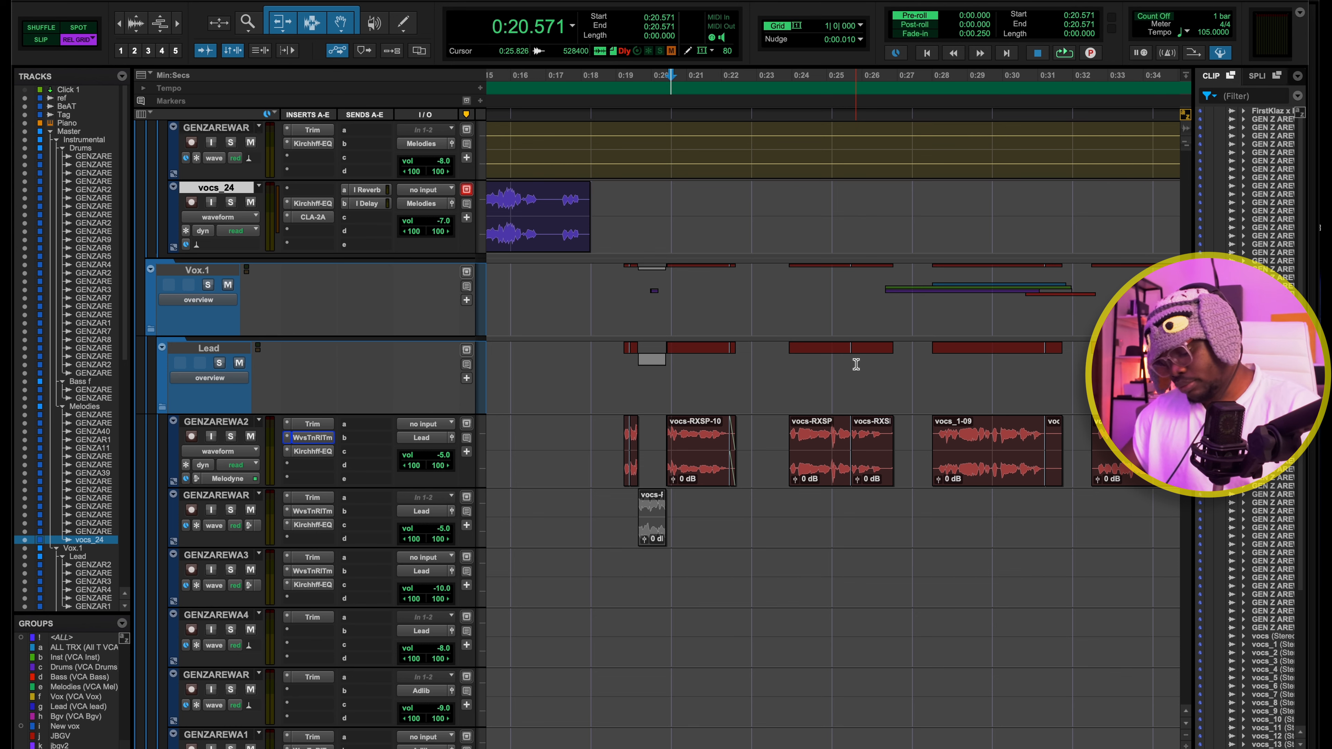
Open Kirchhoff EQ on the first Lead vocal track, examine its two low dynamic bands, and audition them from 0:20.571
scroll(856, 364, "right", 2)
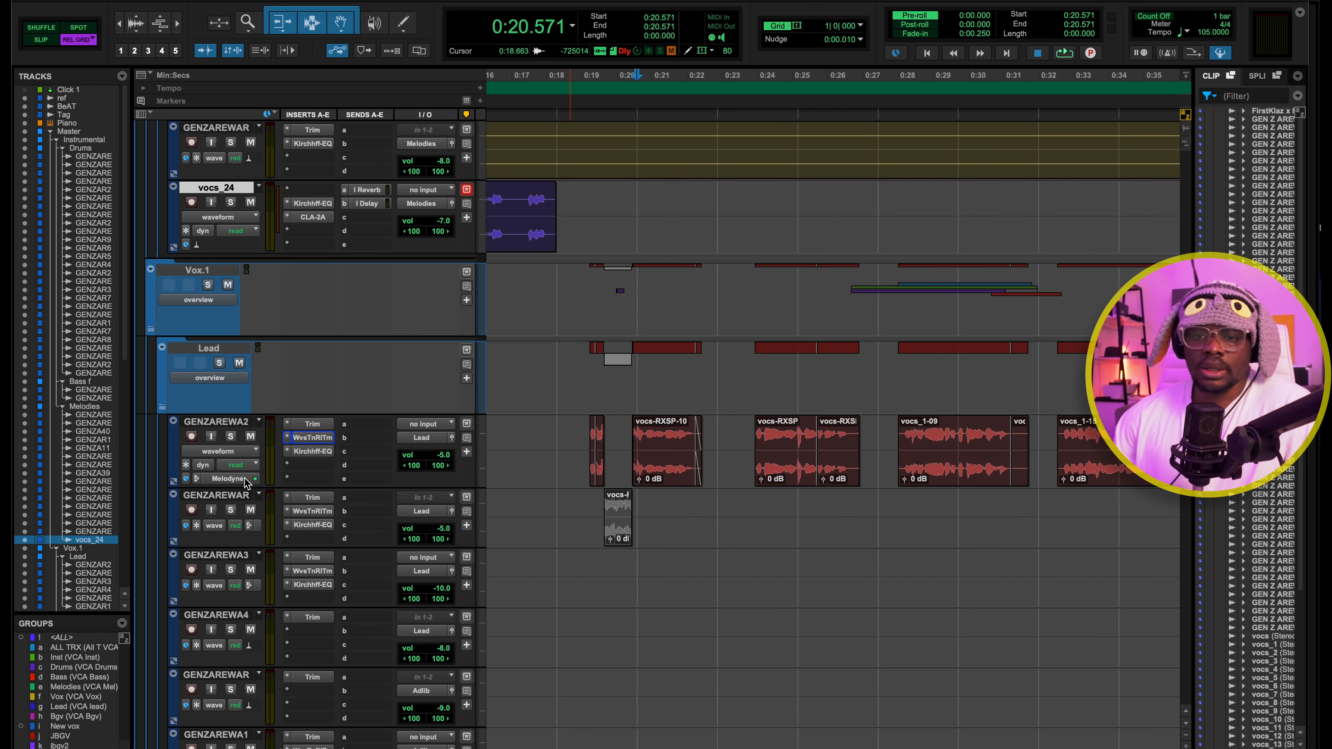
left_click(312, 451)
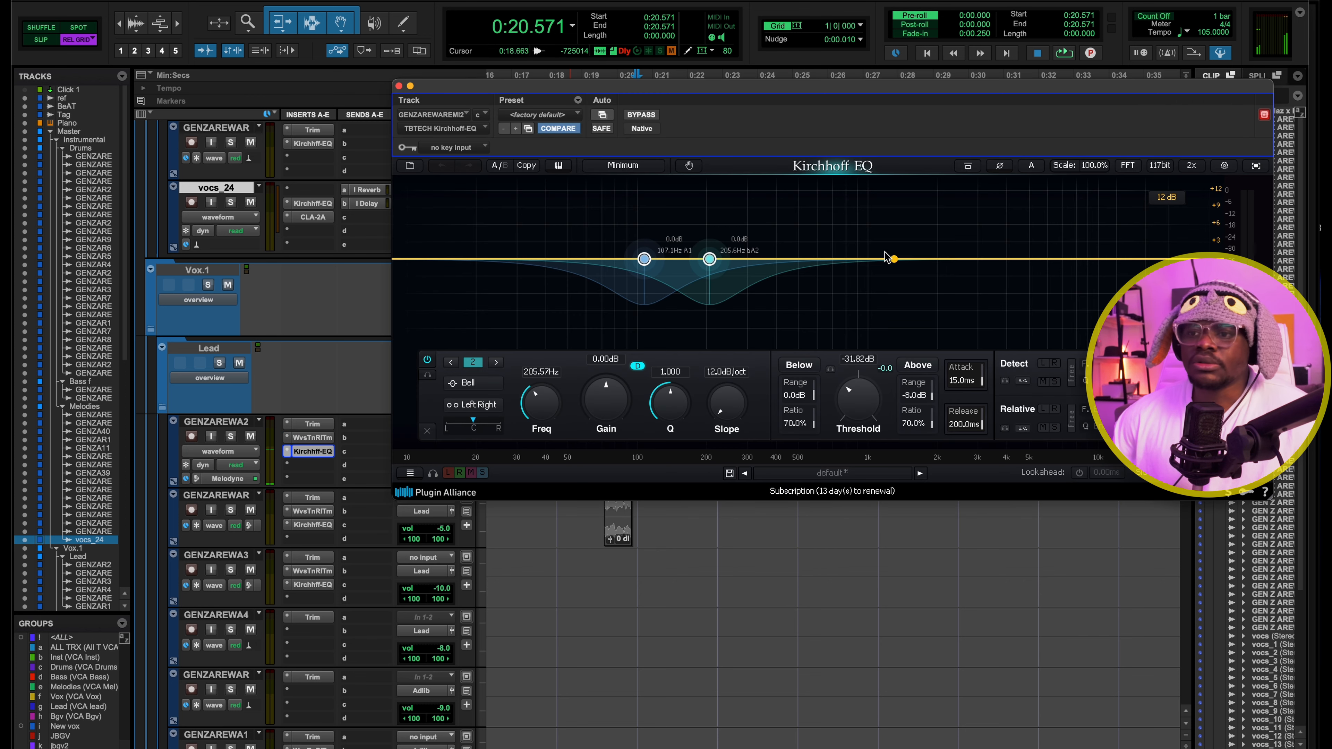
left_click(645, 261)
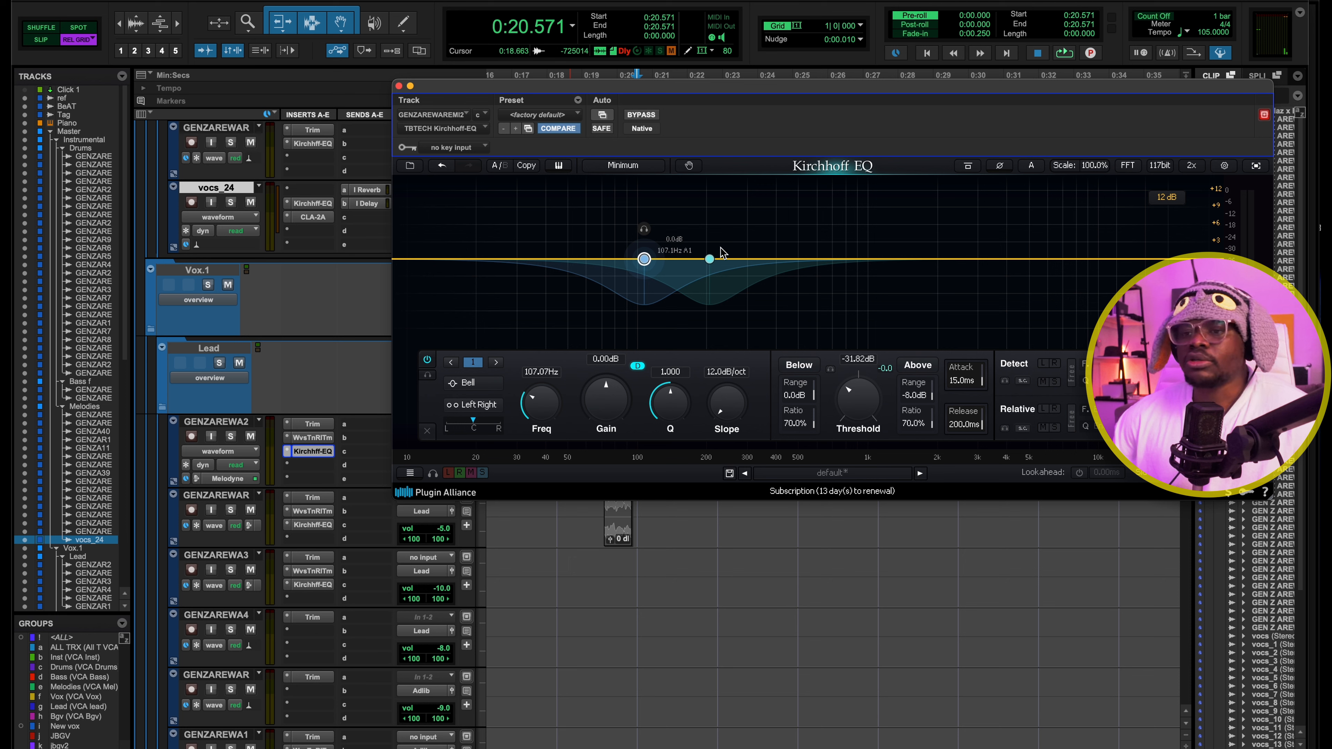
left_click(710, 260)
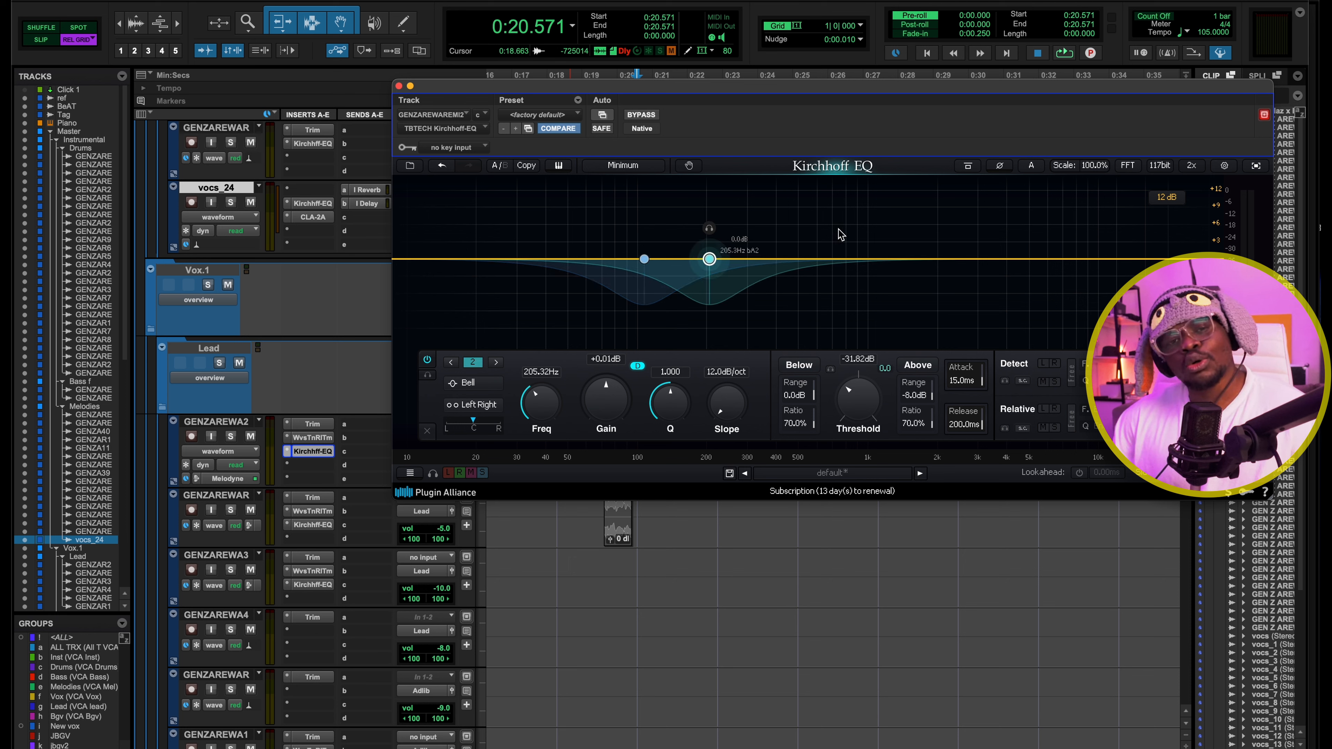
key("space")
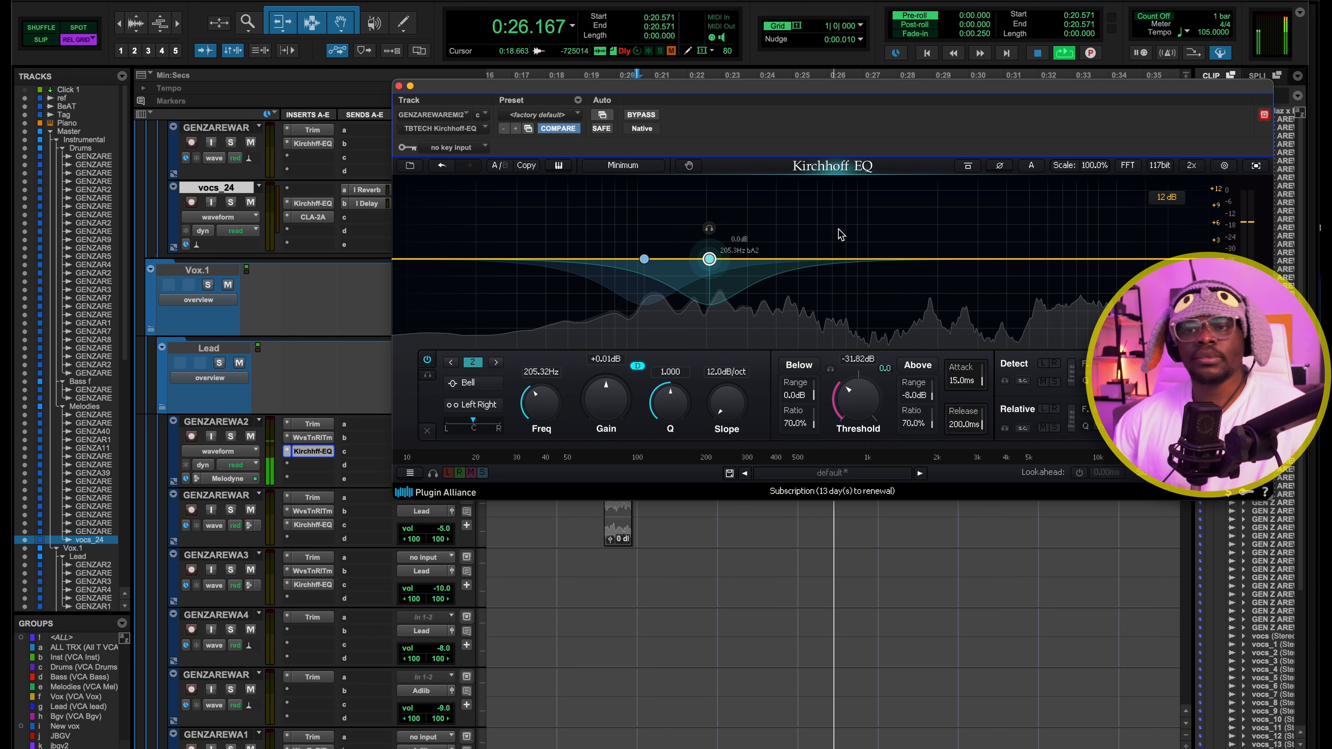
key("space")
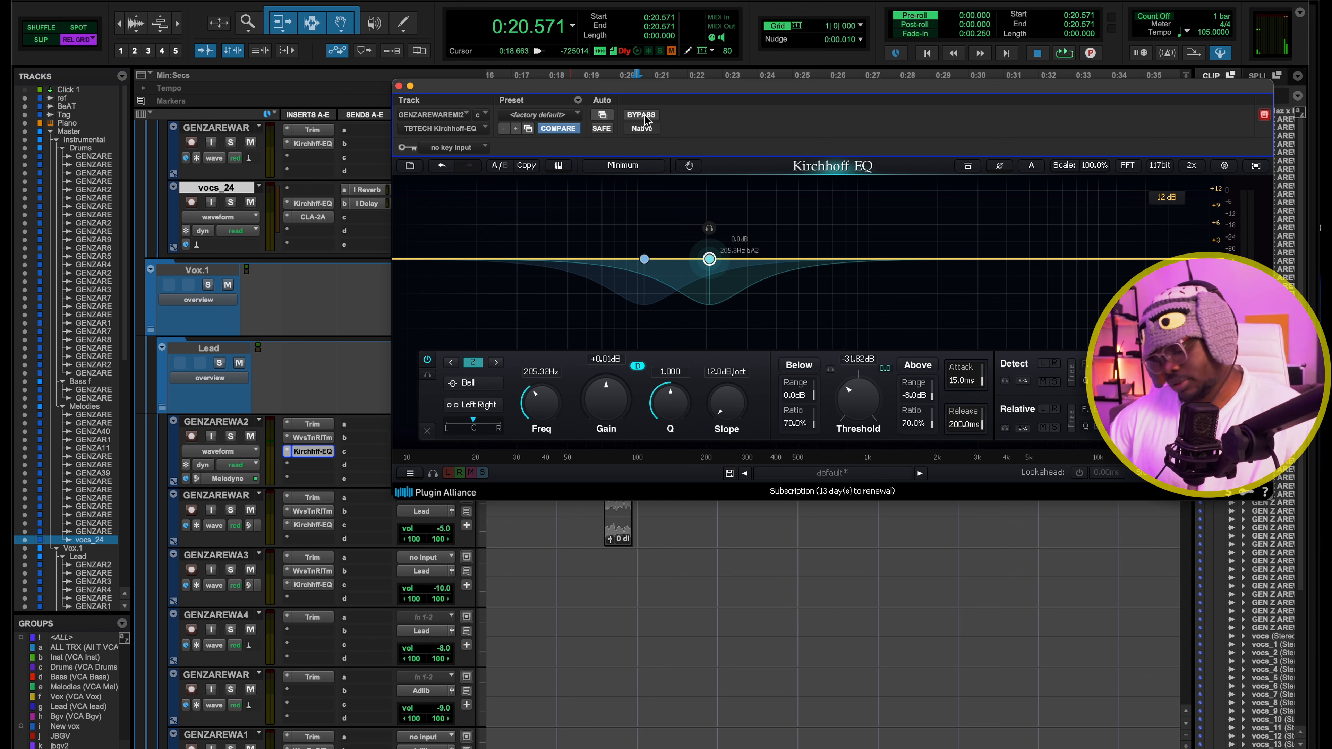
Compare the lead vocal from 0:20.571 with Kirchhoff EQ bypassed and active, then close the plug-in
left_click(646, 115)
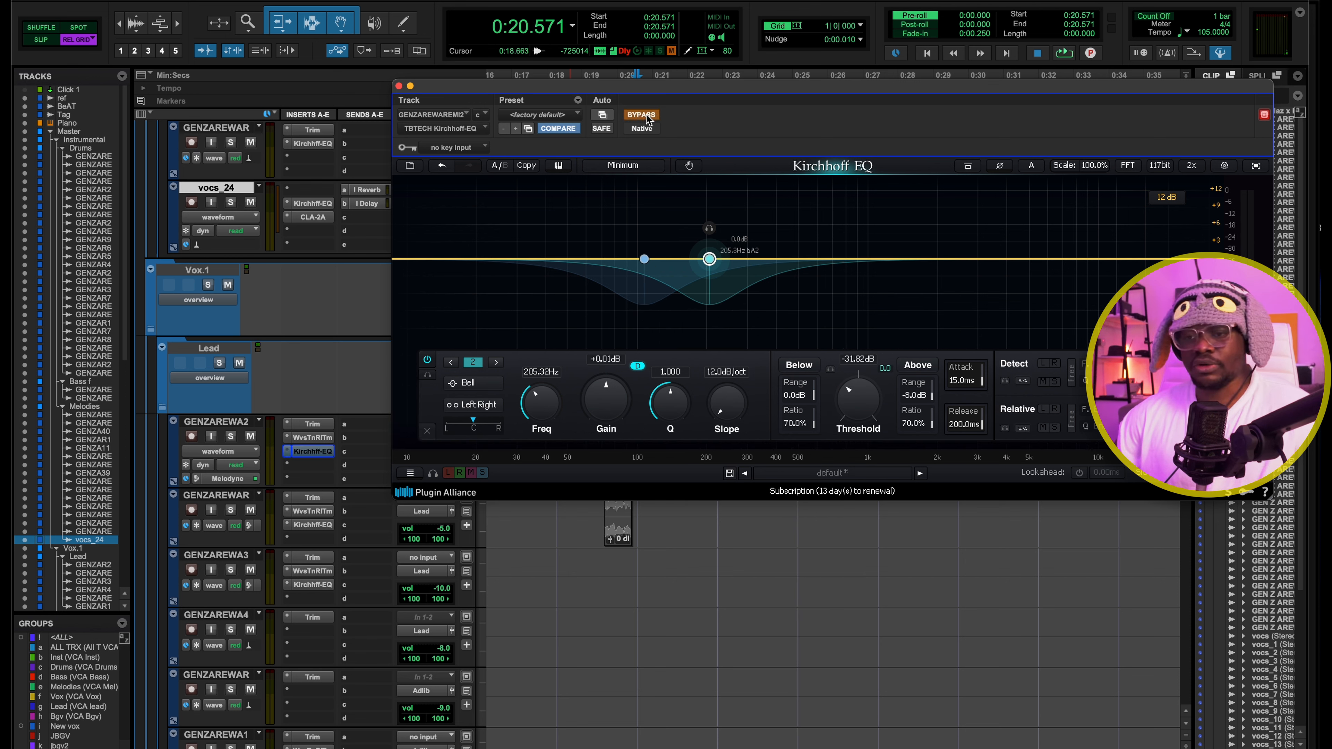
key("space")
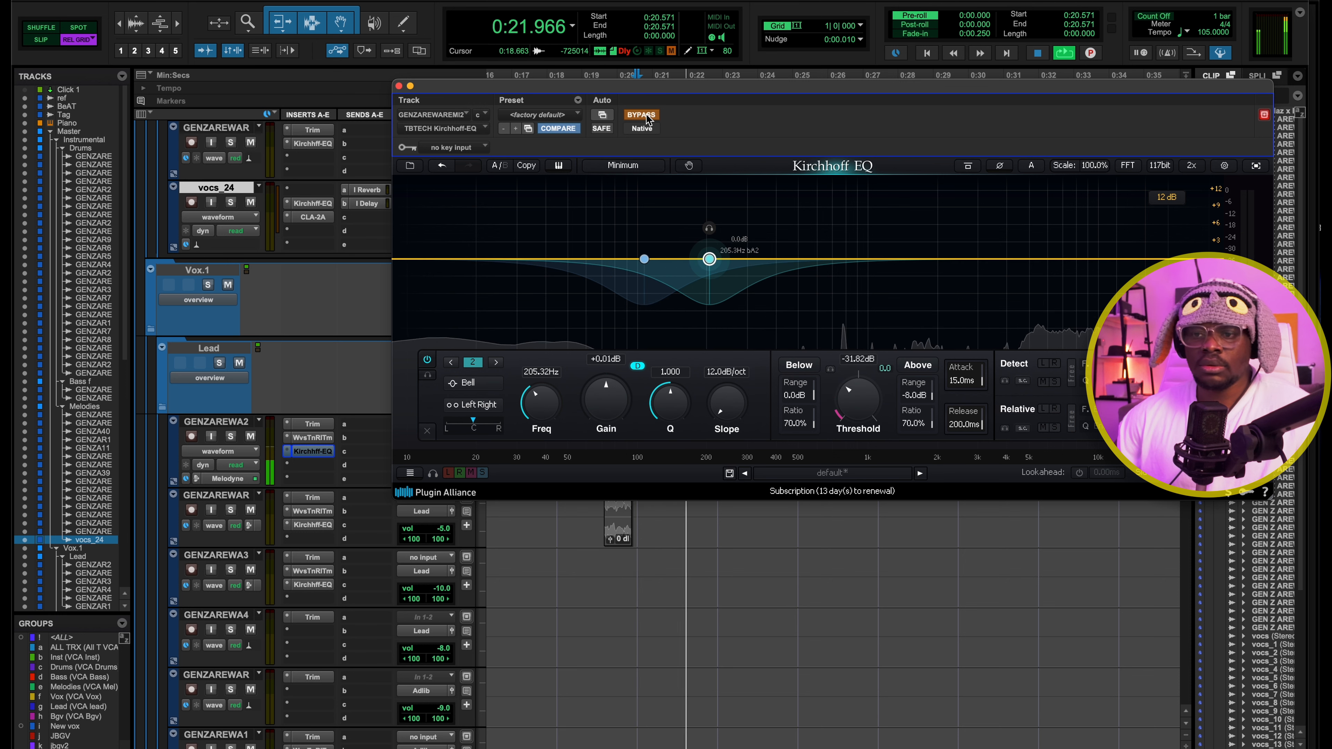
key("space")
left_click(647, 115)
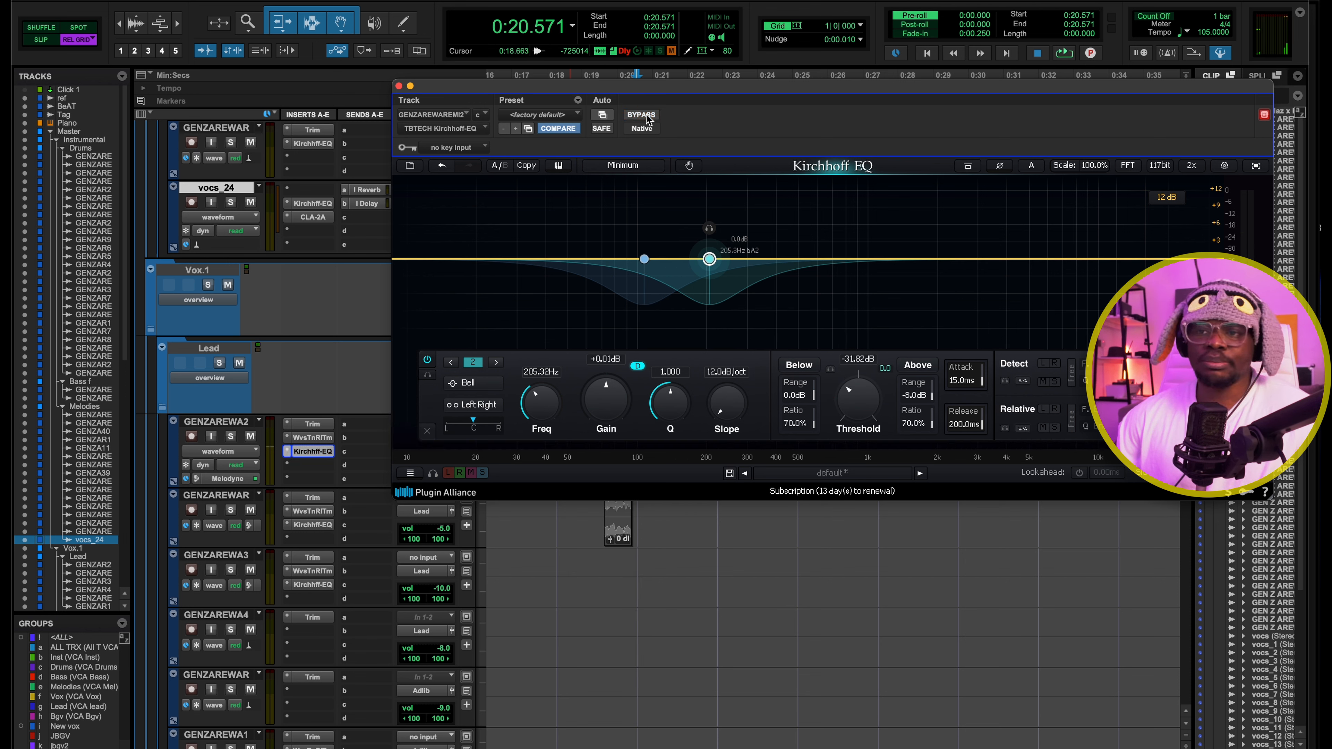
key("space")
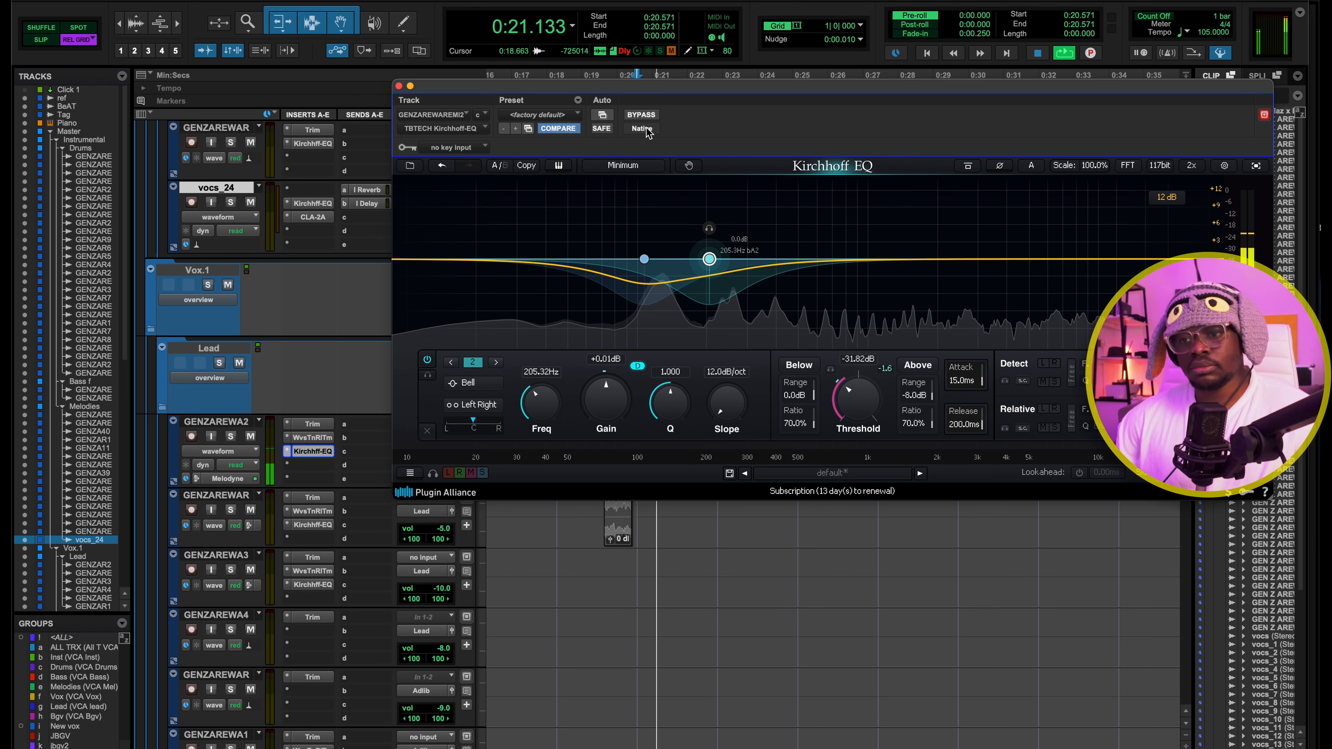
key("space")
left_click(399, 86)
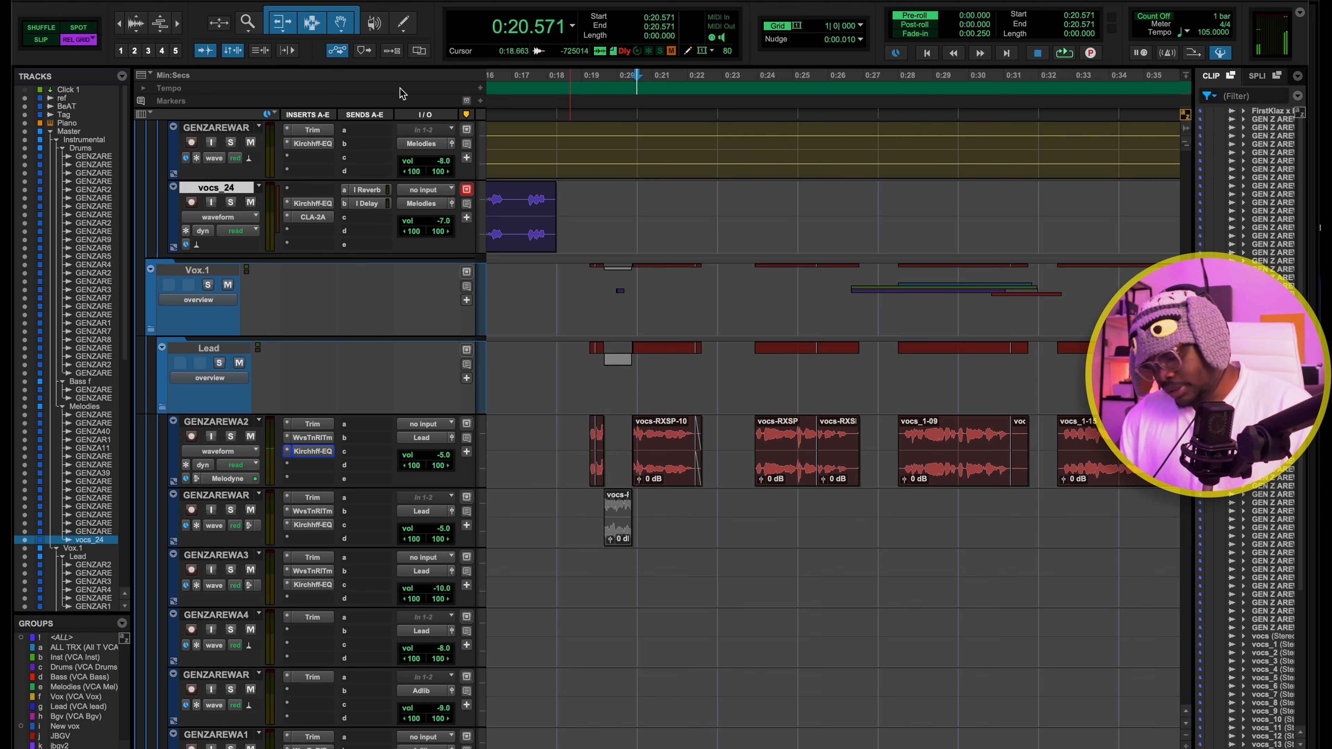
Inspect the dynamic bands of Kirchhoff EQ on the Lead Vox bus in the mixer, then close the plug-in
key("super+equal")
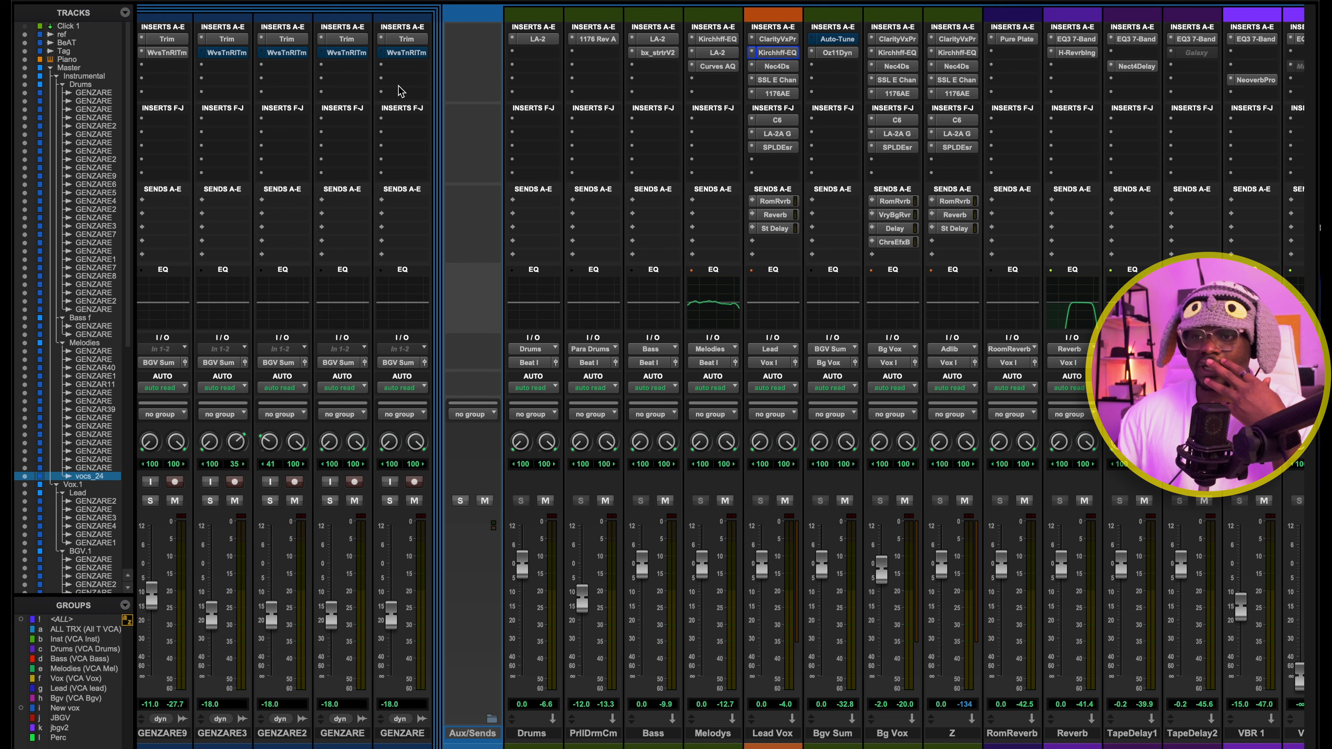
left_click(750, 52)
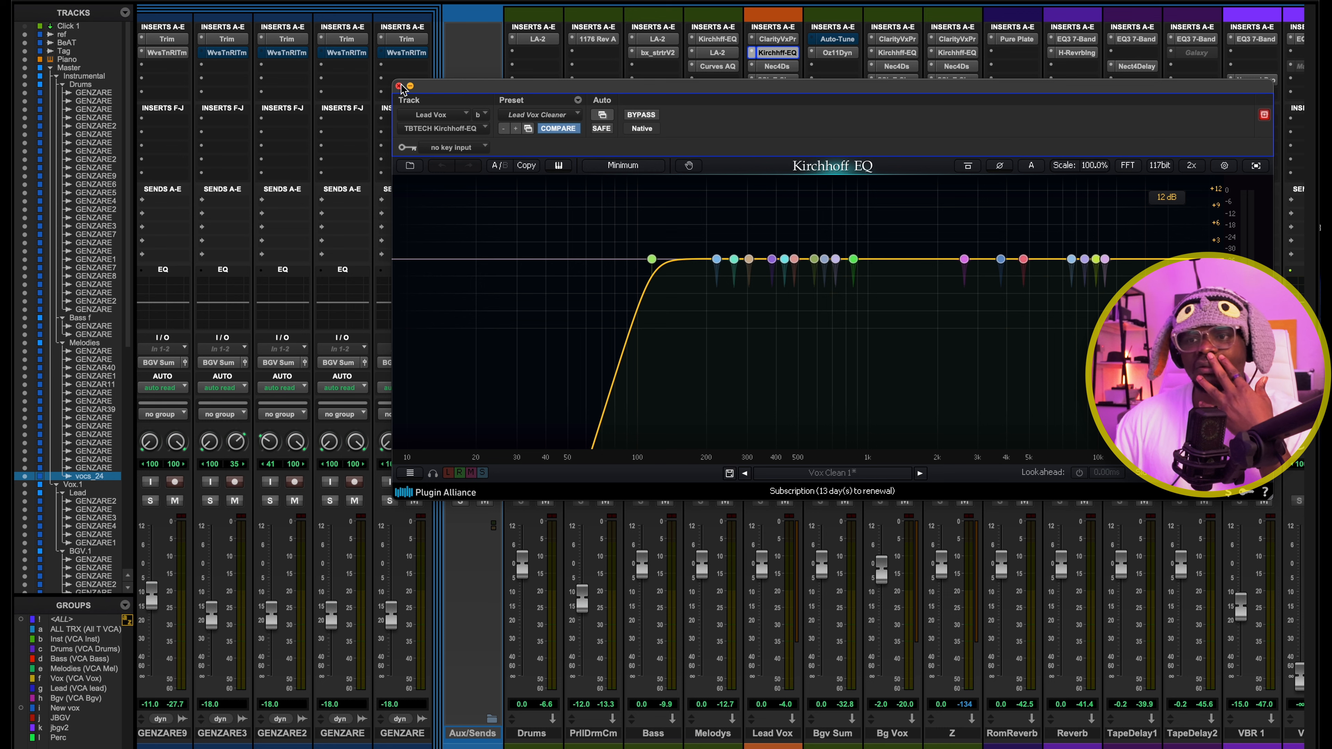
left_click(399, 85)
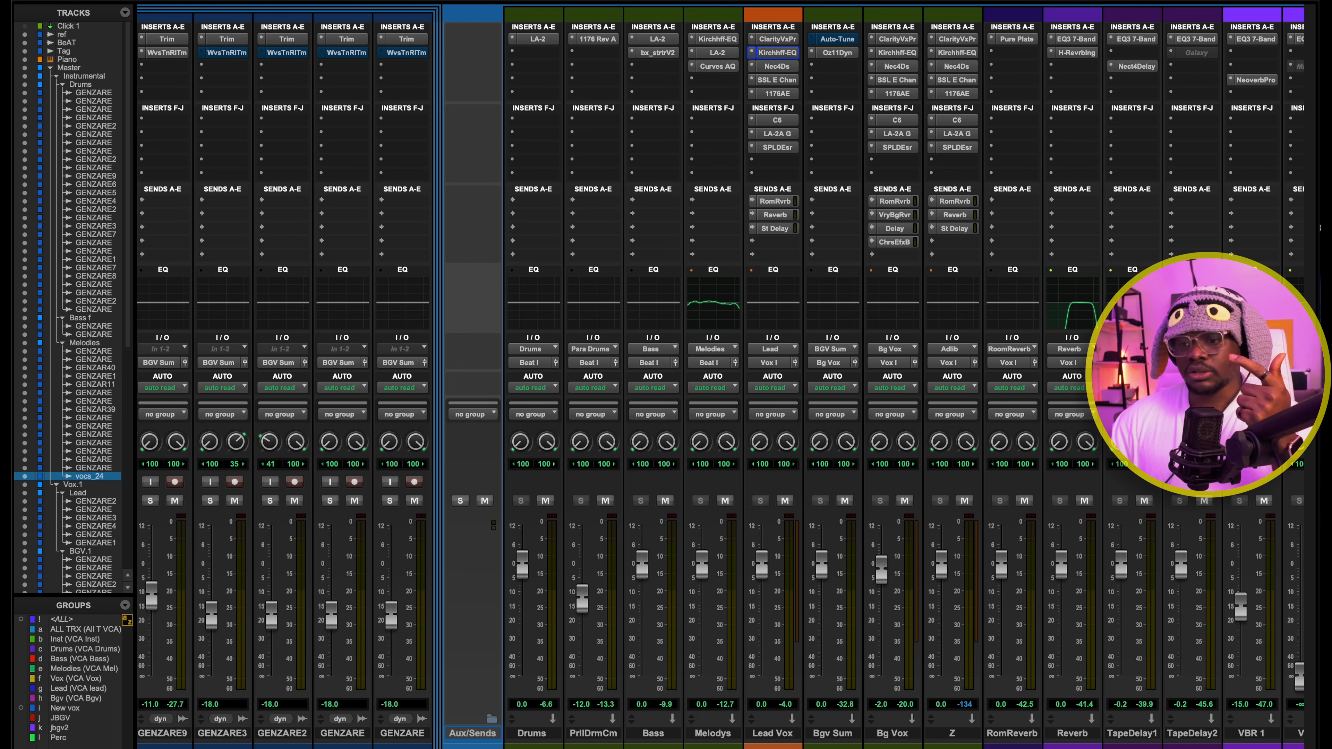
Review Kirchhoff EQ on the first Lead vocal track again in the edit view, then close it
key("super+=")
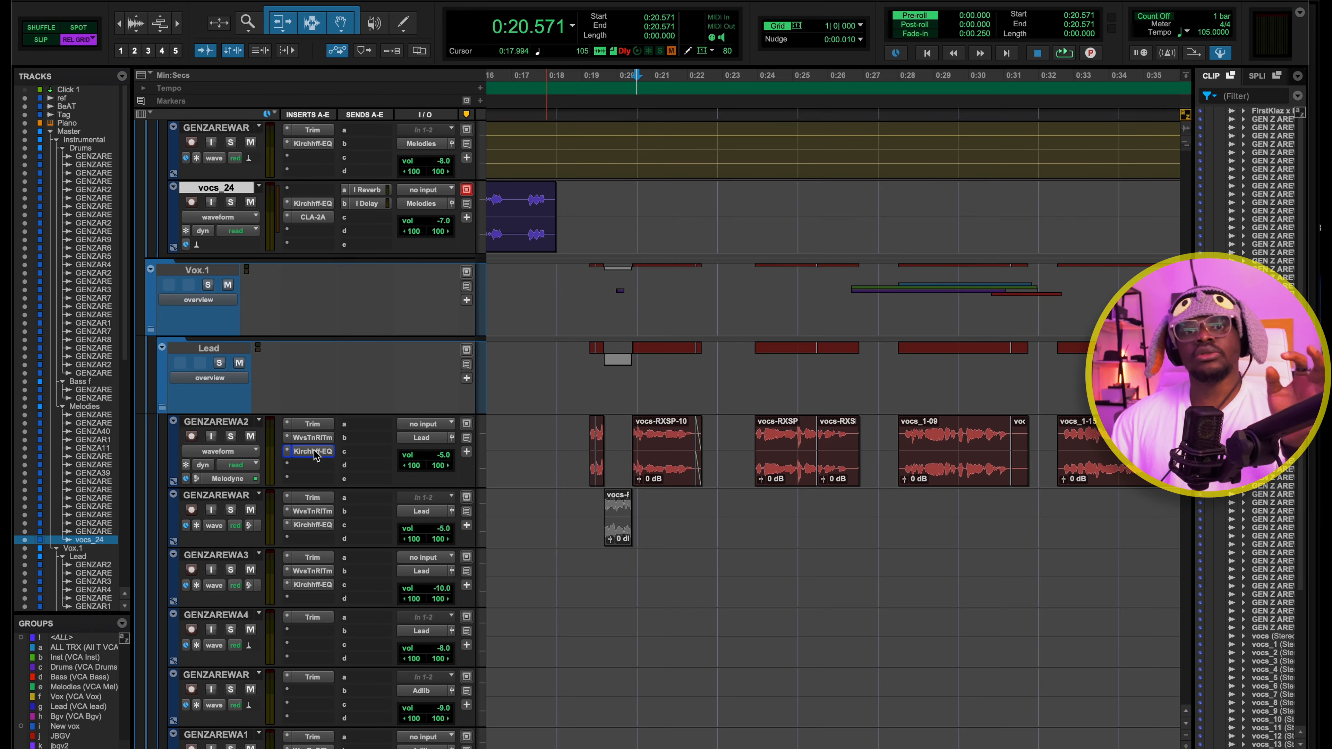
left_click(314, 452)
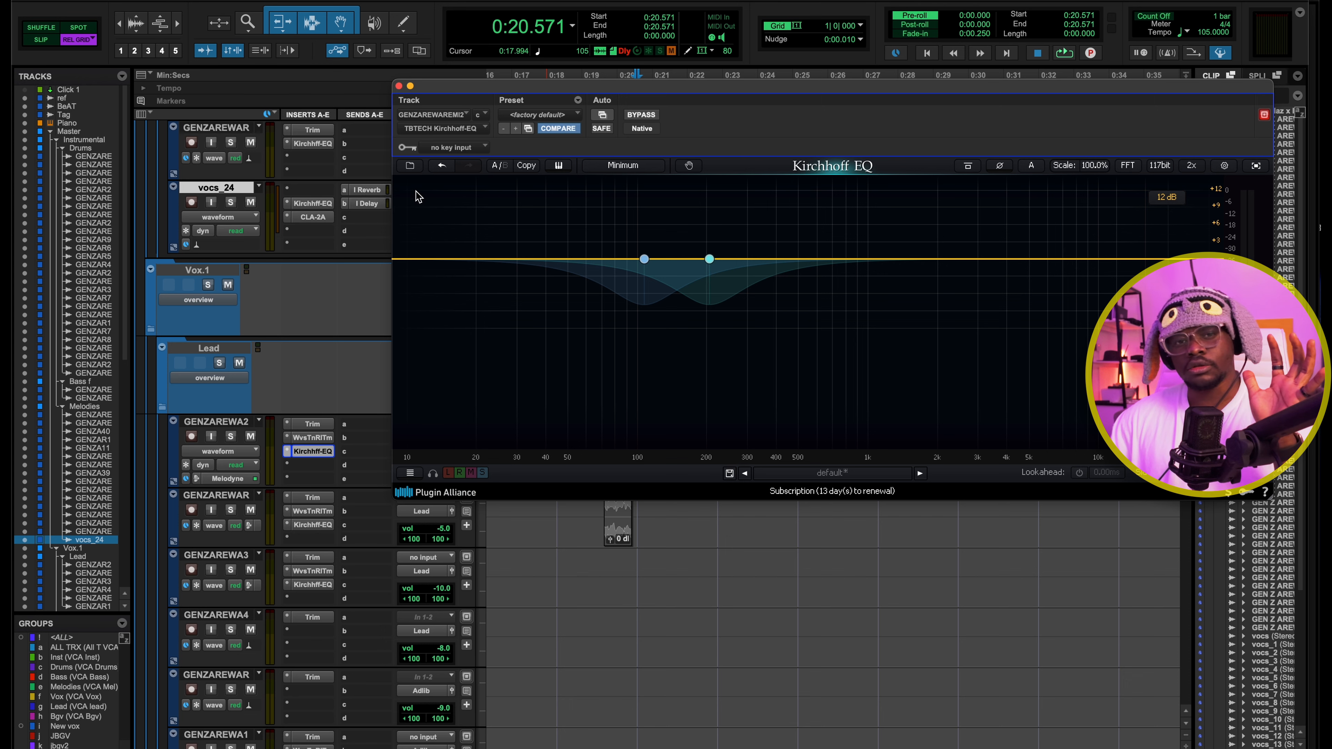
left_click(399, 86)
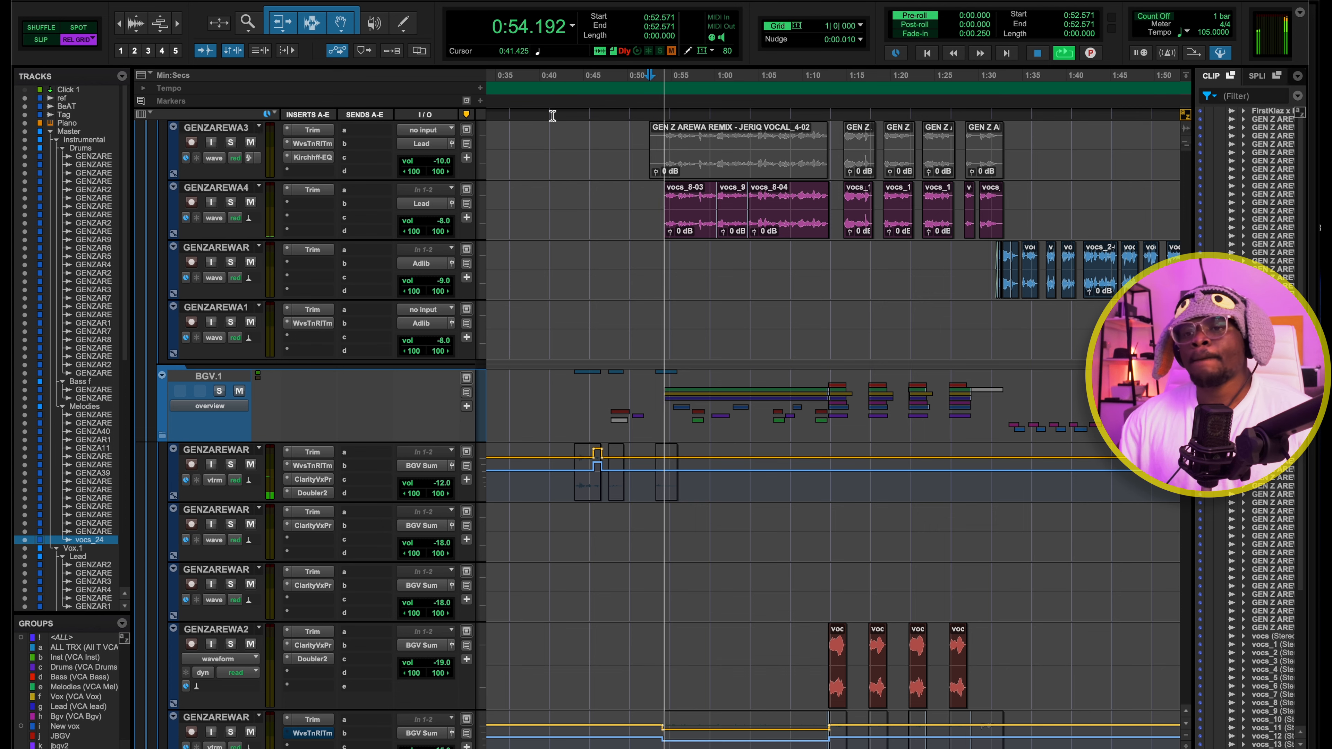
Stop playback and survey the clips, inserts and volume automation on the Lead, adlib and BGV.1 tracks across the whole arrangement
scroll(588, 254, "up", 3)
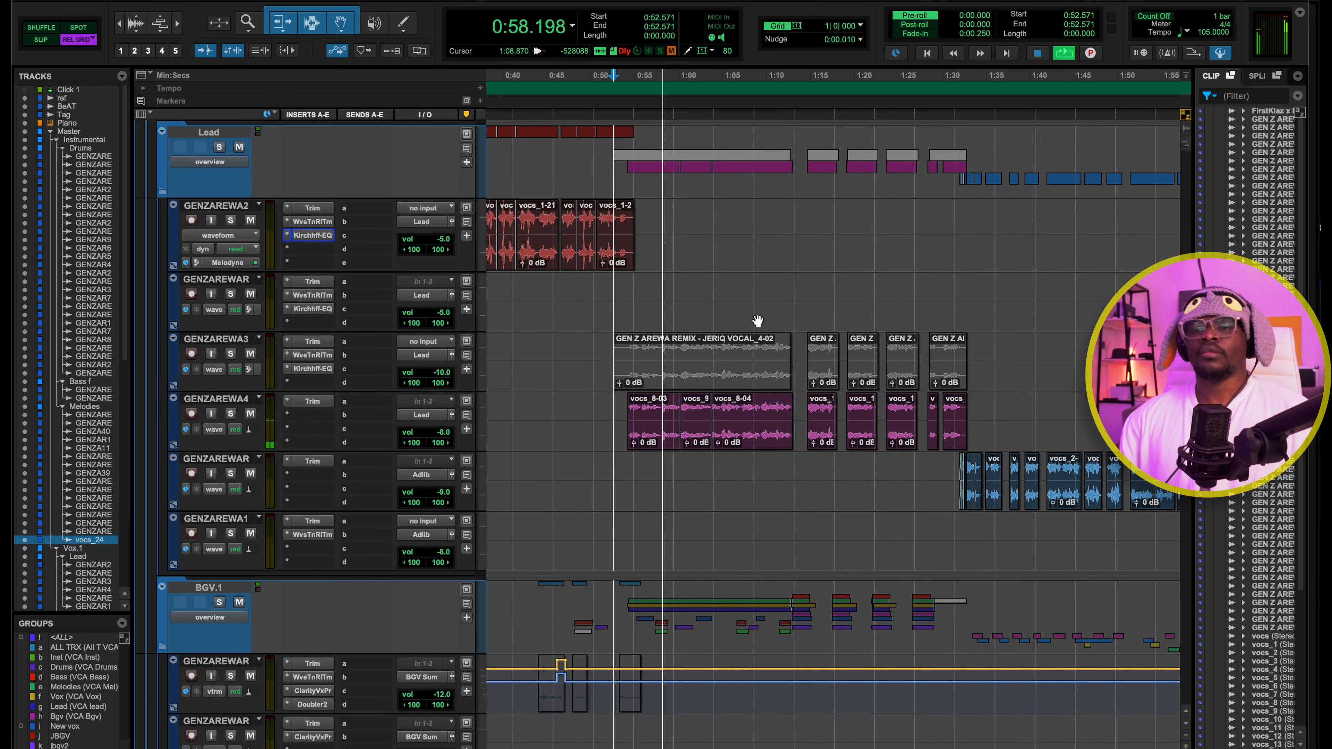
key("space")
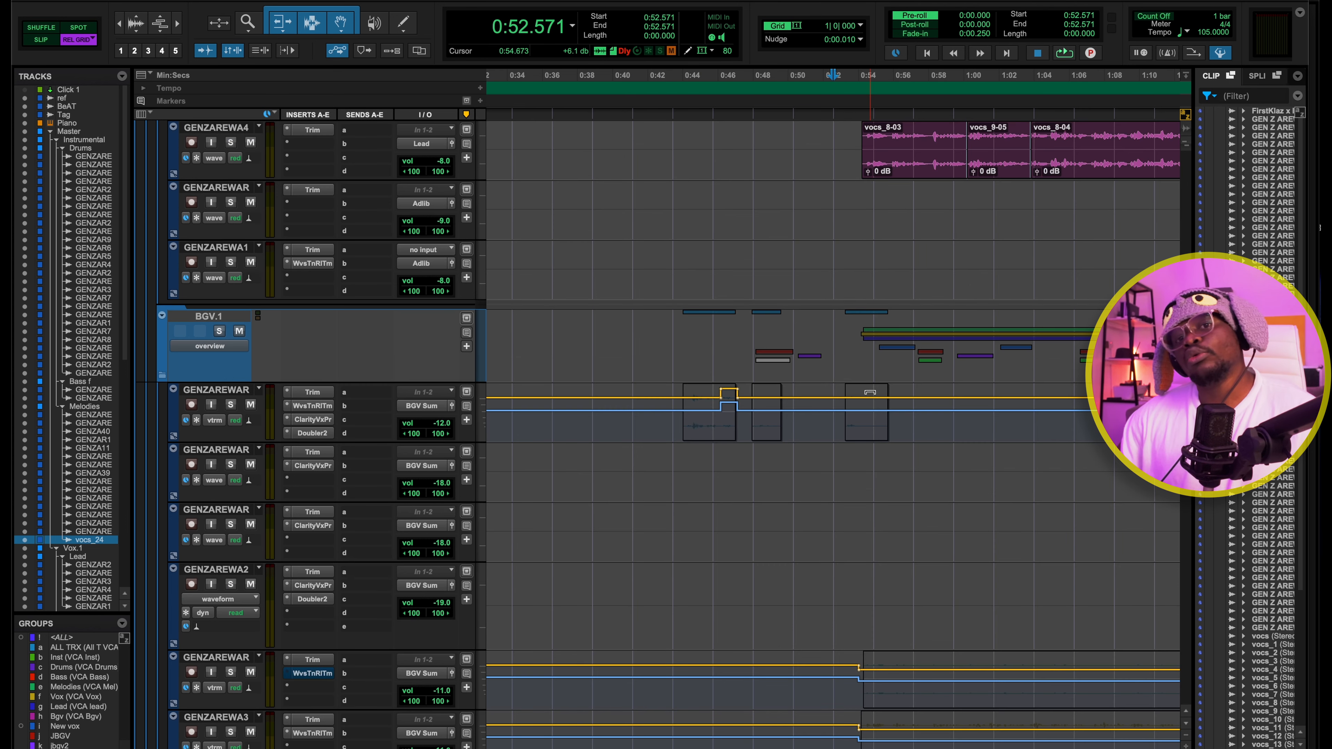
scroll(868, 392, "up", 8)
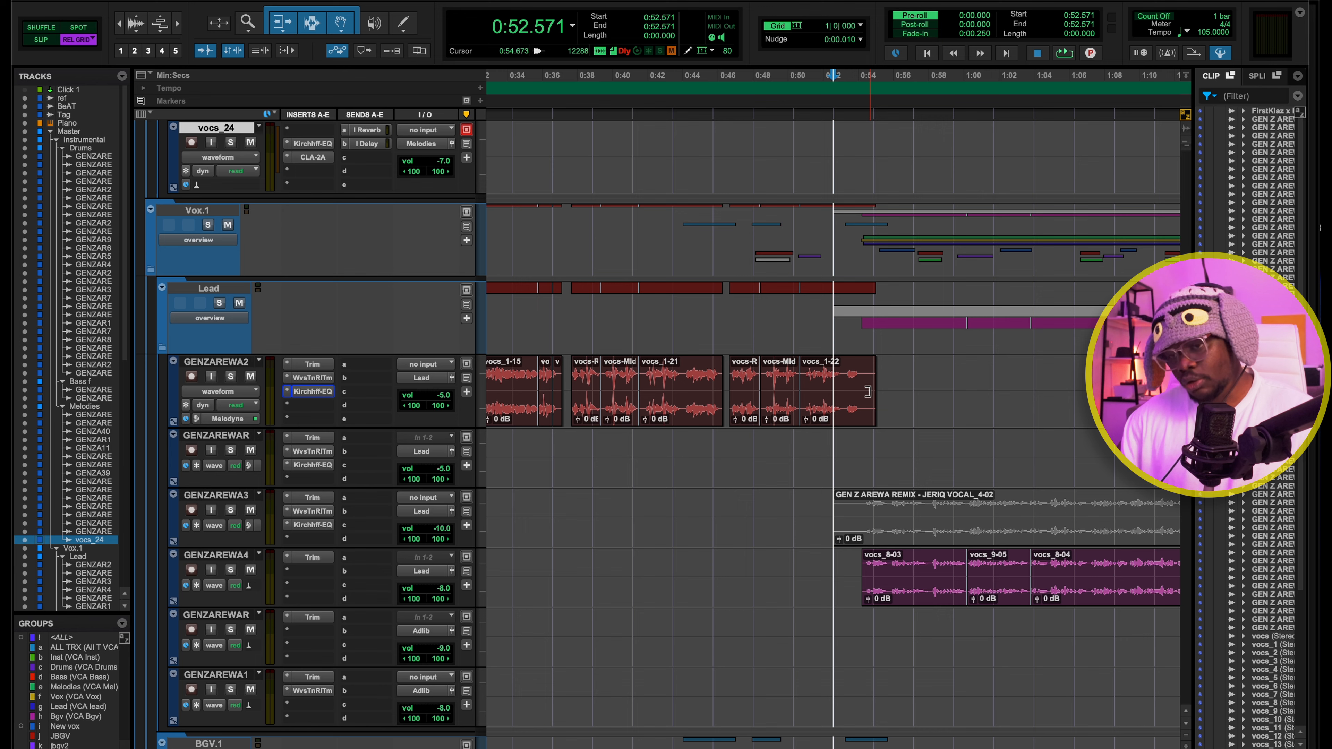
key("super+bracketleft")
key("super+bracketleft")
scroll(870, 396, "down", 15)
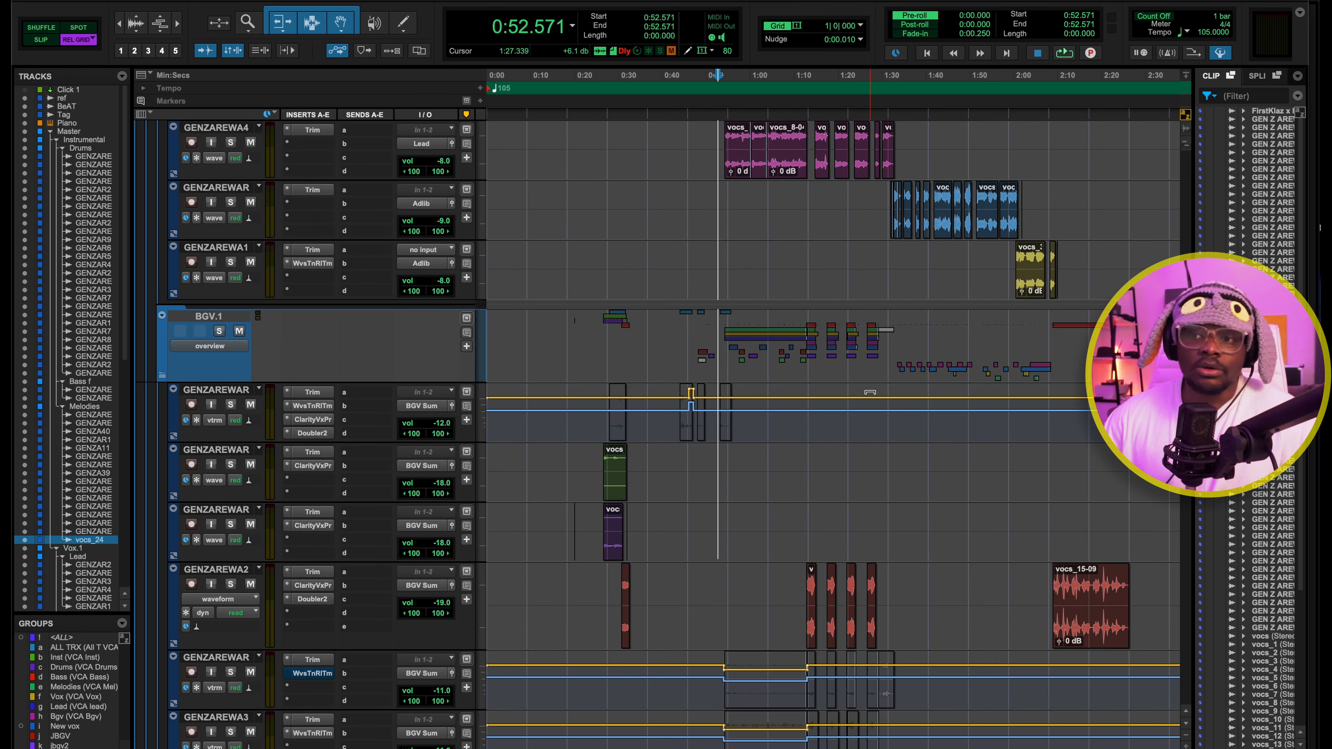
scroll(870, 393, "up", 5)
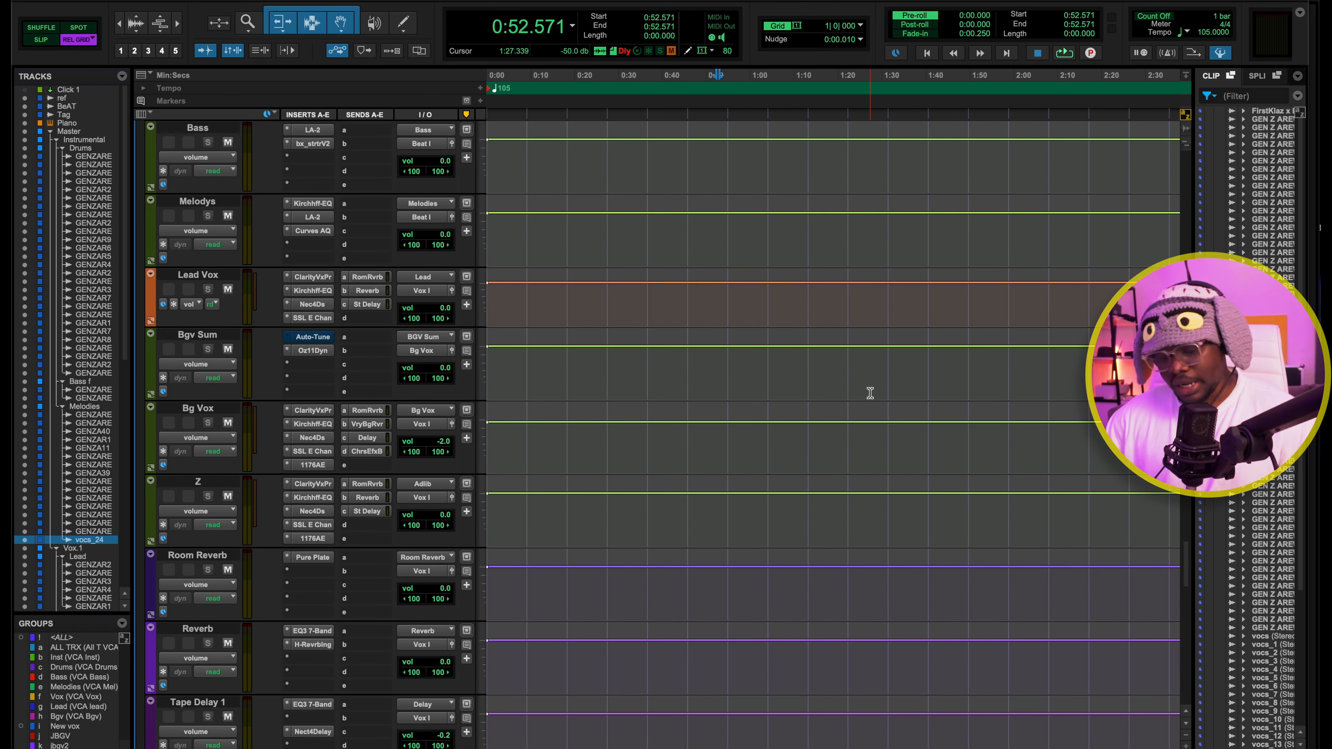
scroll(870, 393, "up", 10)
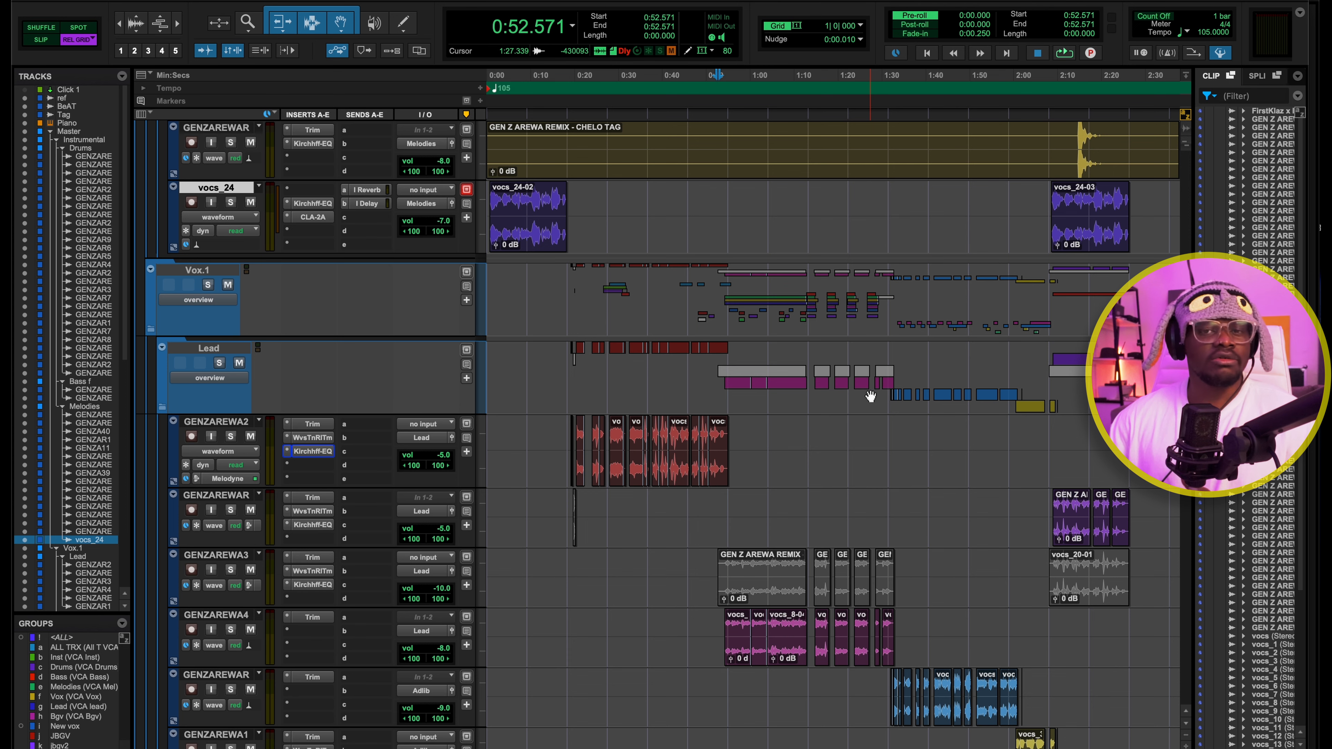
scroll(869, 394, "down", 10)
scroll(869, 393, "down", 7)
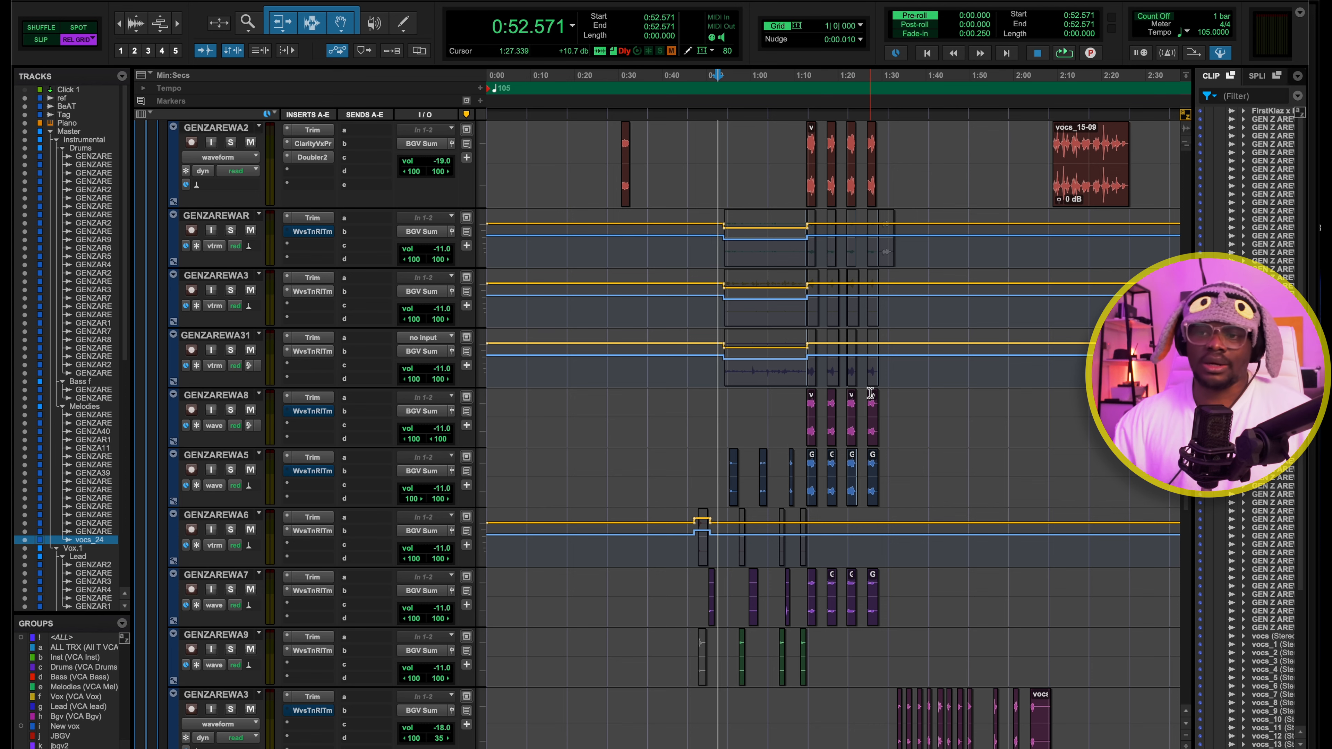
Play the session from 0:52.571 while checking the bus channels in the mixer, then stop playback
key("super+equal")
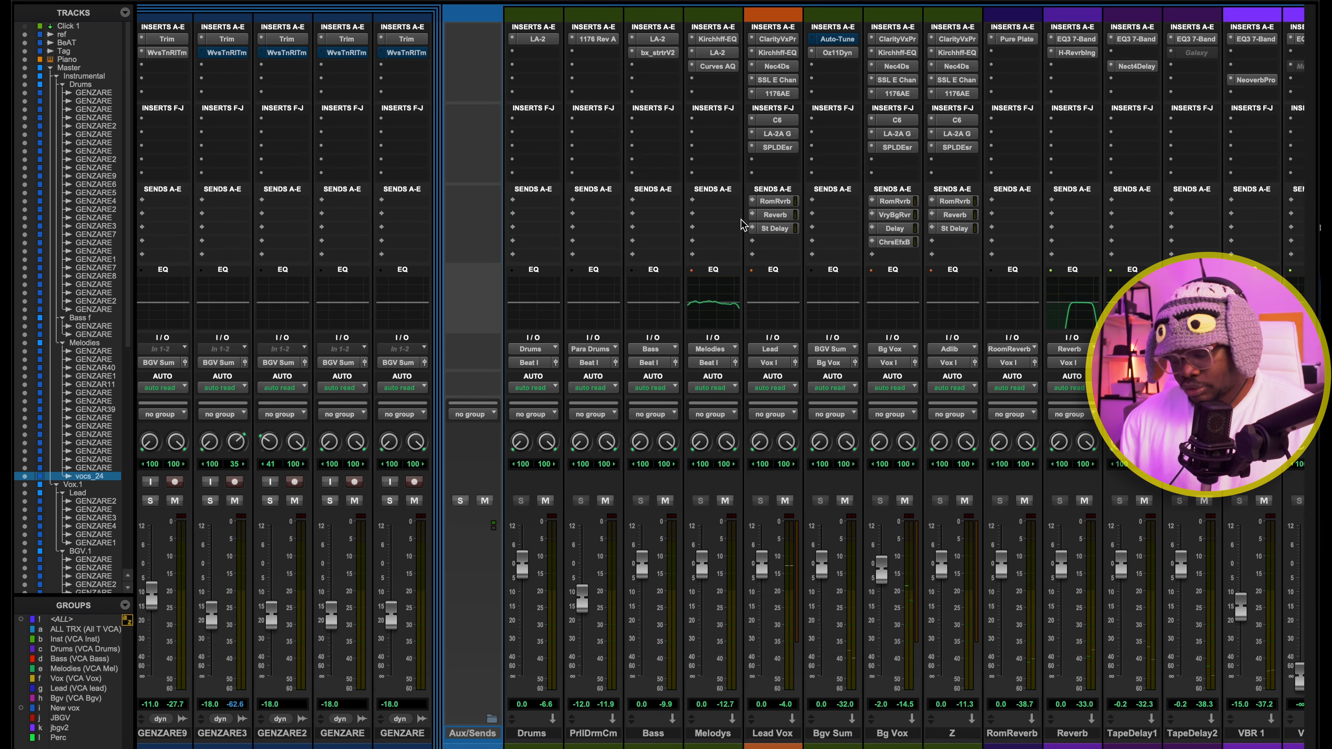
key("space")
scroll(796, 226, "right", 2)
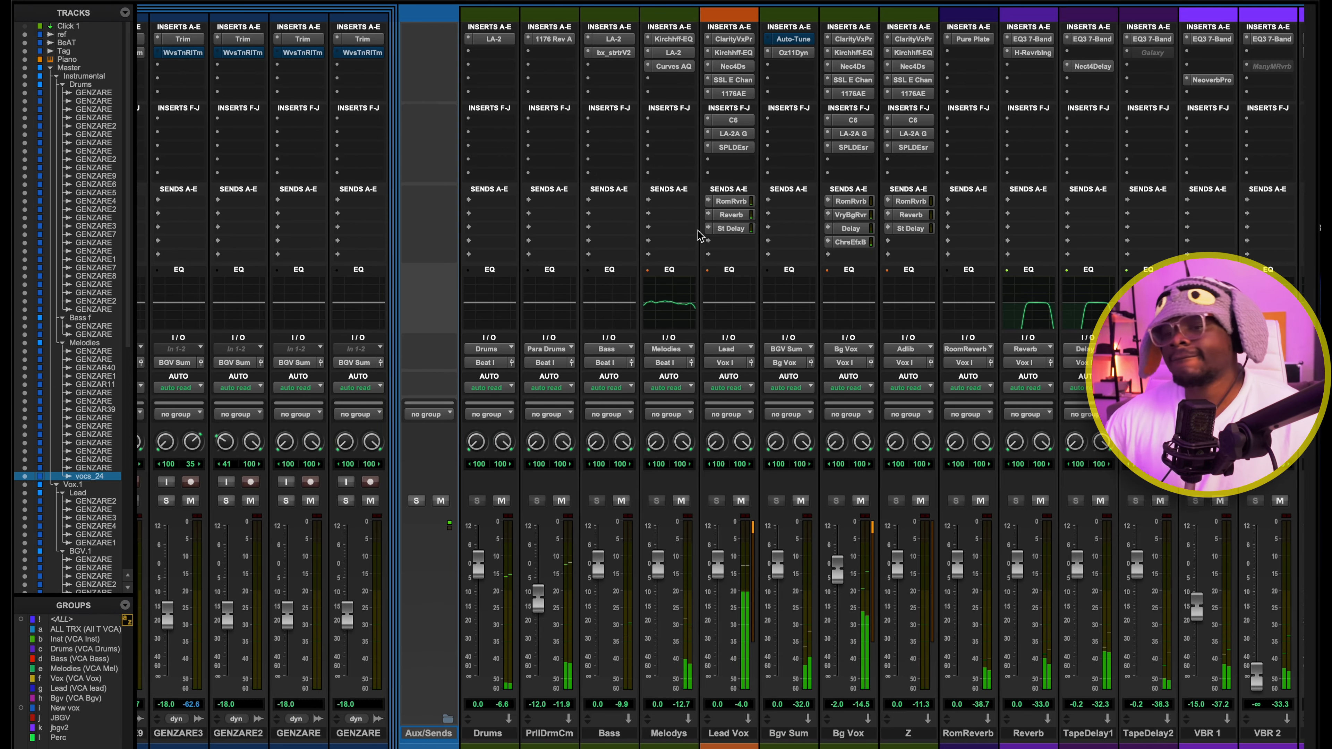
key("space")
scroll(629, 157, "left", 2)
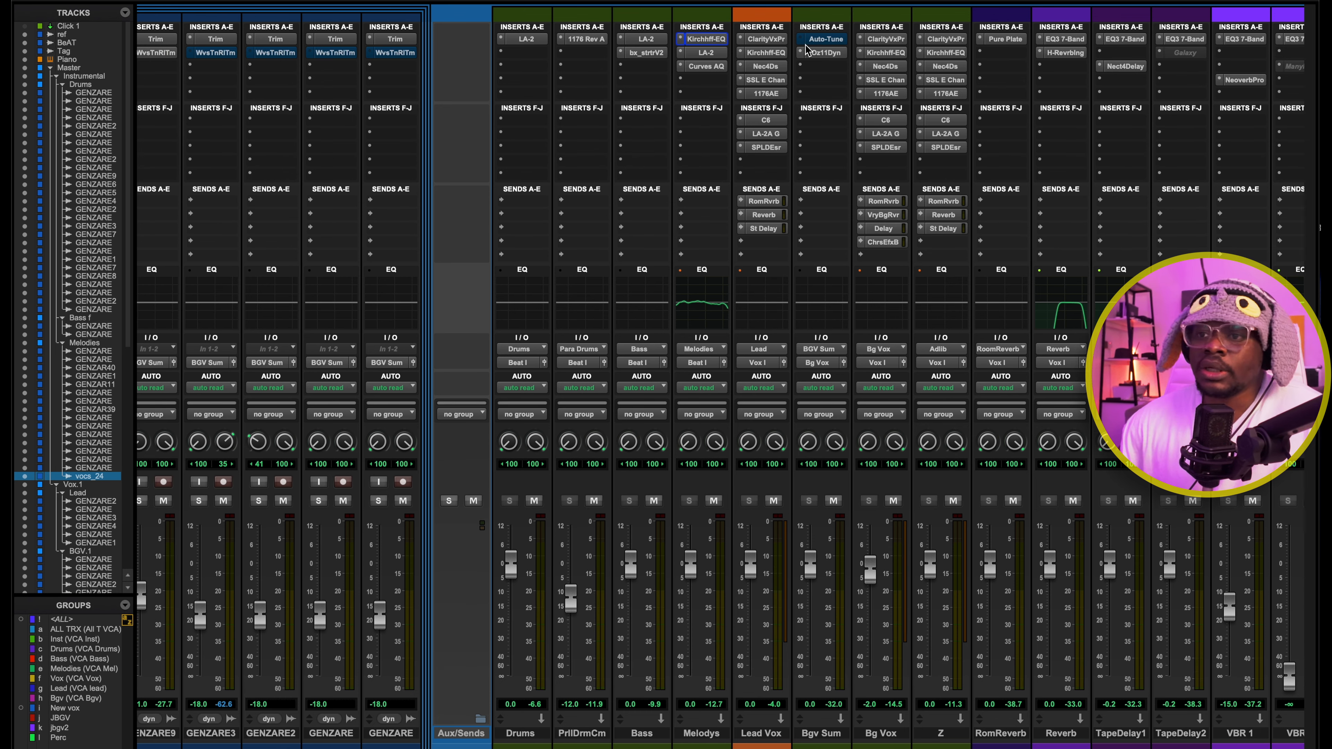
Examine Kirchhoff EQ's dynamic bands on the Melodys bus during playback, then inspect the Teletronix LA-2 on the same bus
left_click(713, 40)
left_click(714, 40)
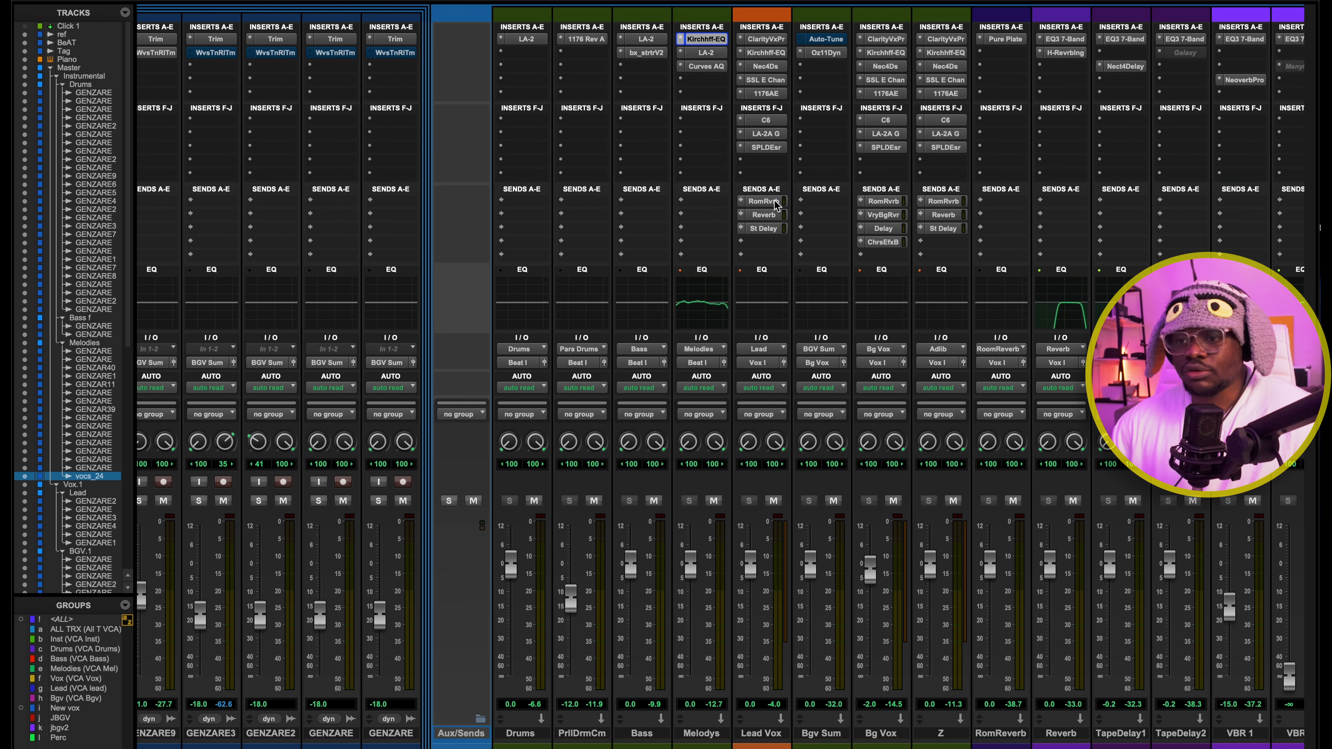
left_click(714, 40)
left_click_drag(630, 219, 894, 337)
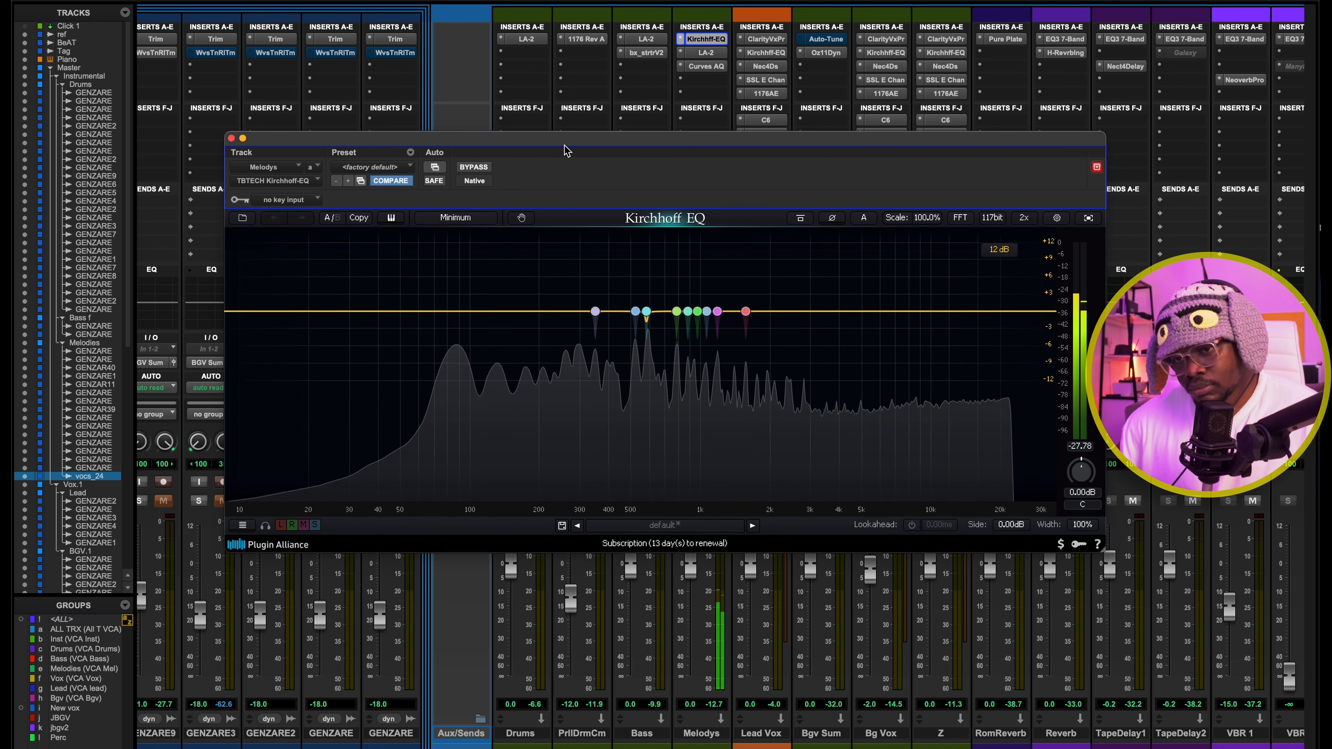
key("space")
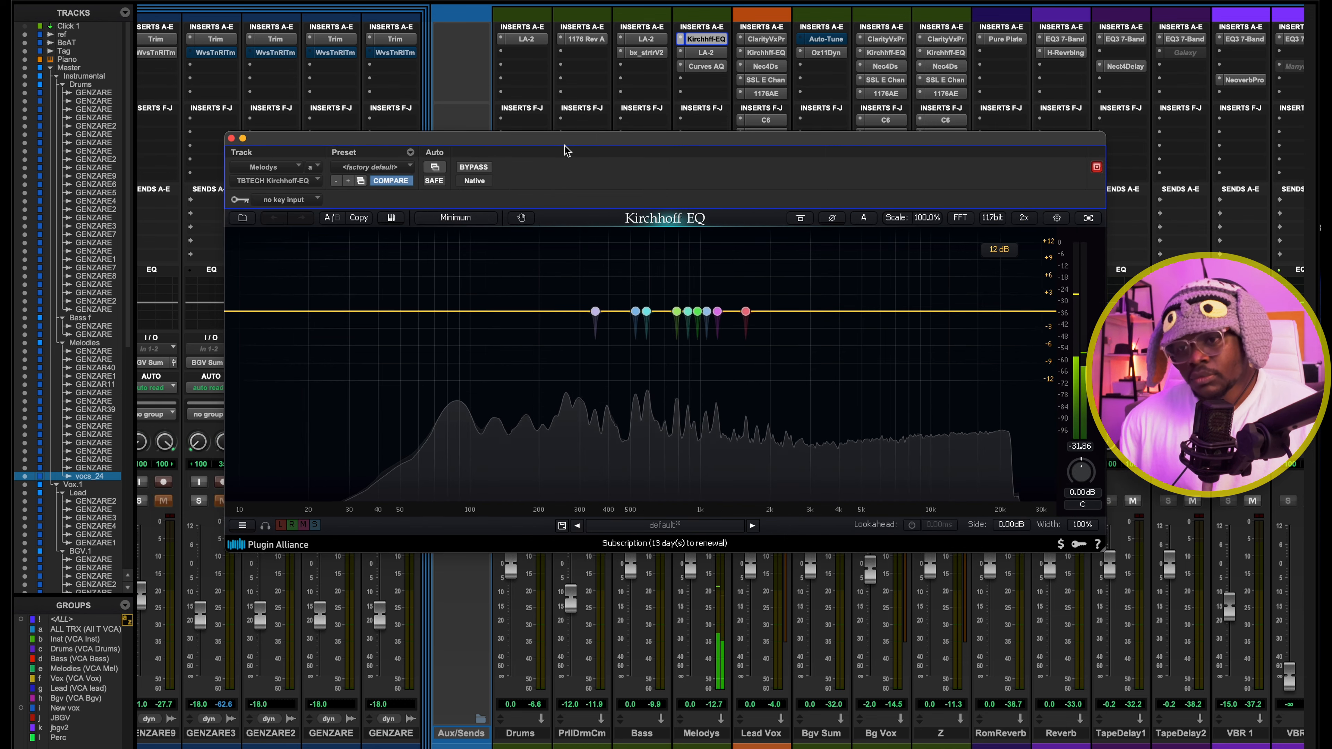
left_click_drag(589, 279, 792, 366)
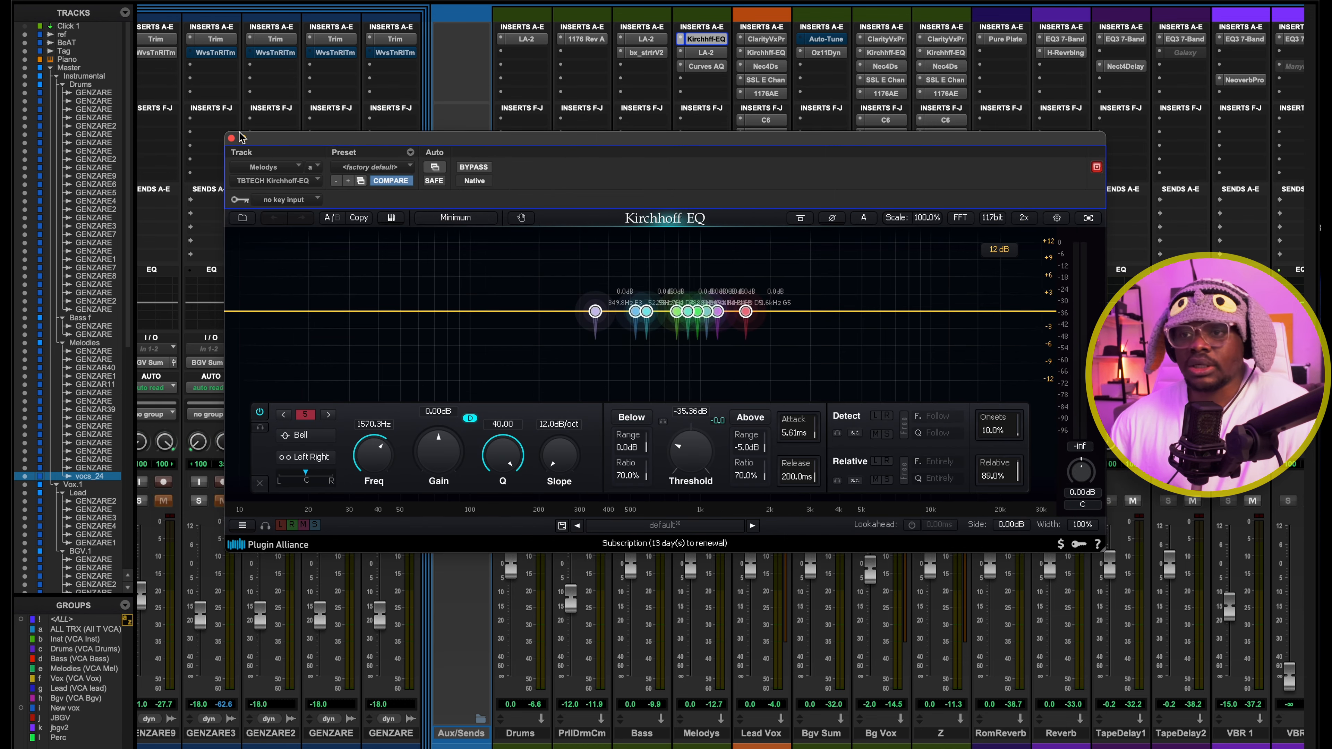
left_click(704, 55)
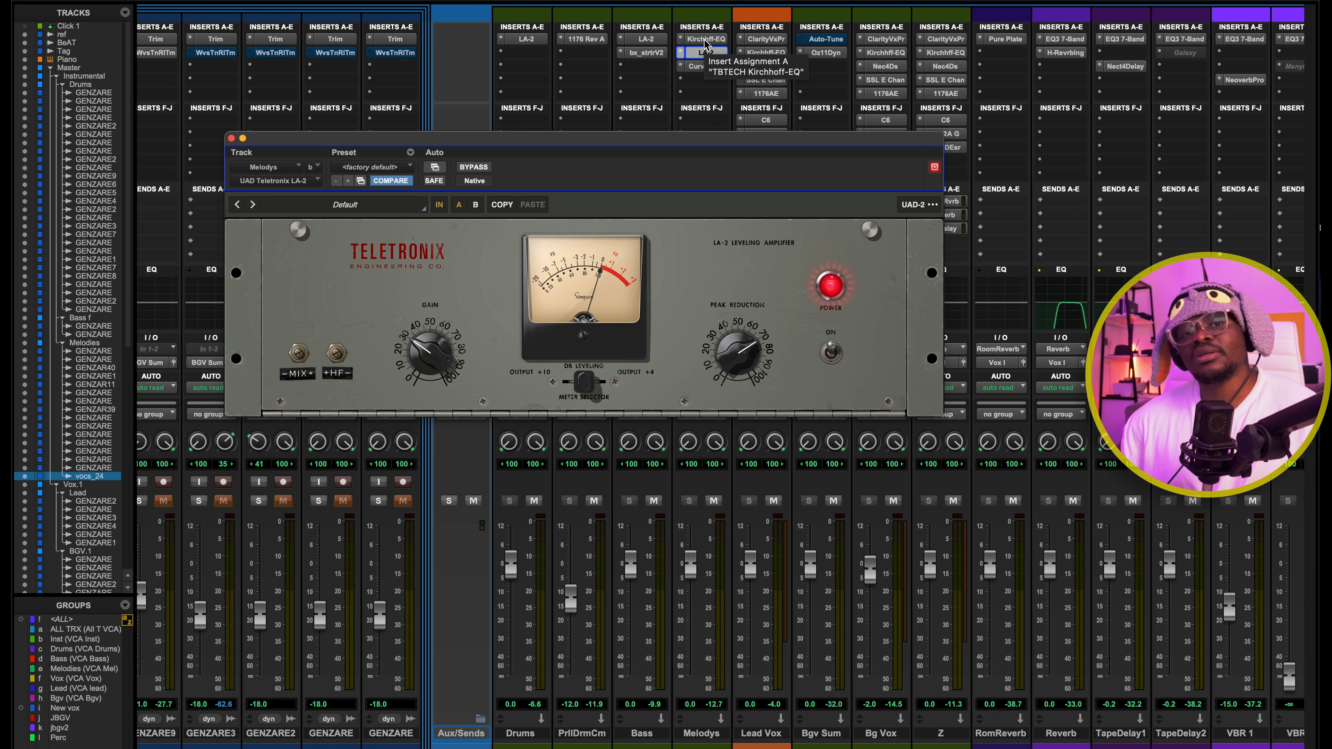
Open Curves AQ on the Melodys bus and compare the melodies with it bypassed and active
left_click(713, 66)
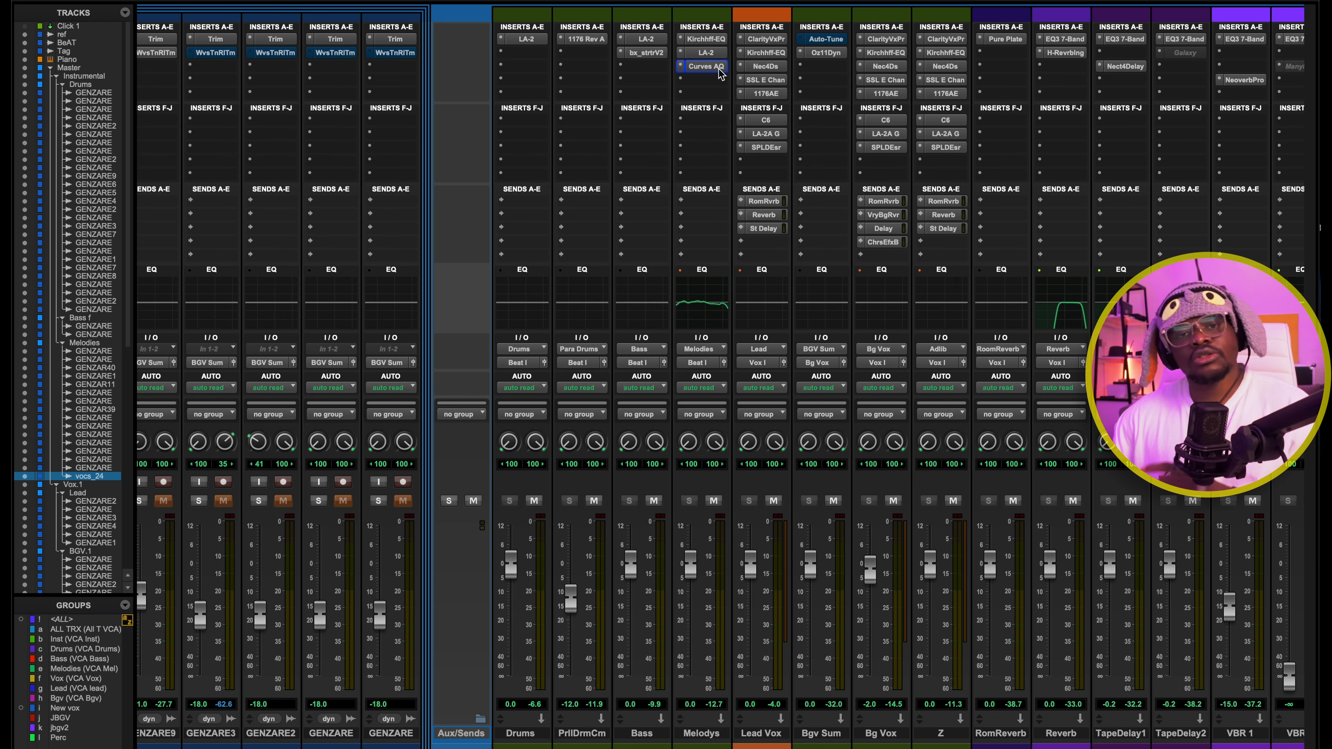
left_click(718, 68)
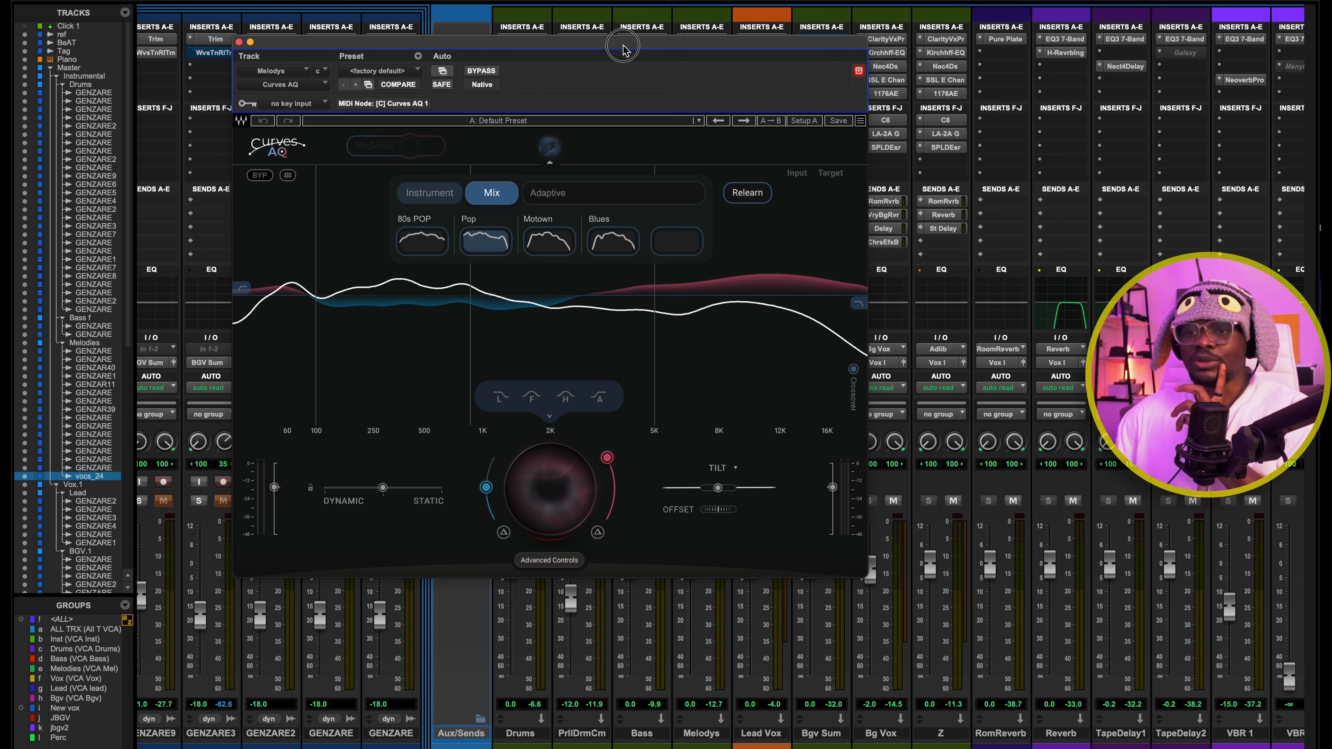
left_click_drag(623, 47, 727, 93)
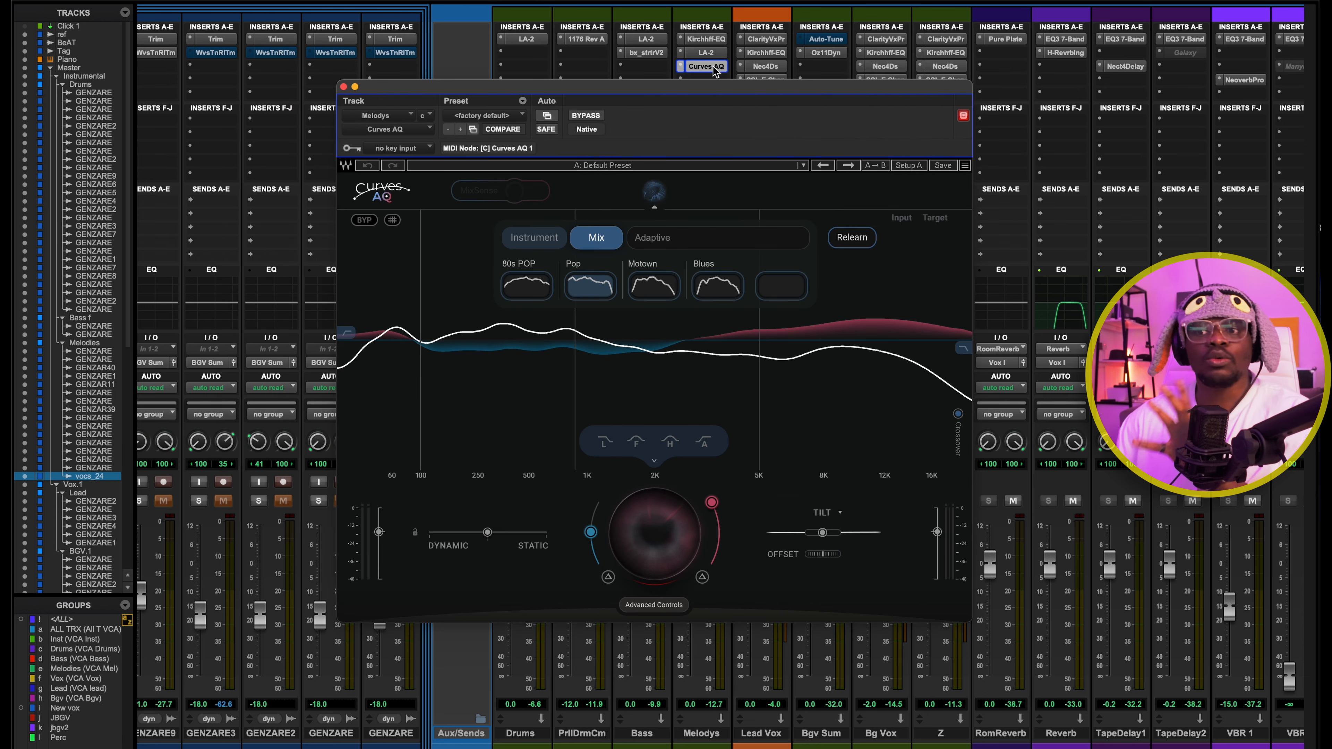
left_click(602, 119)
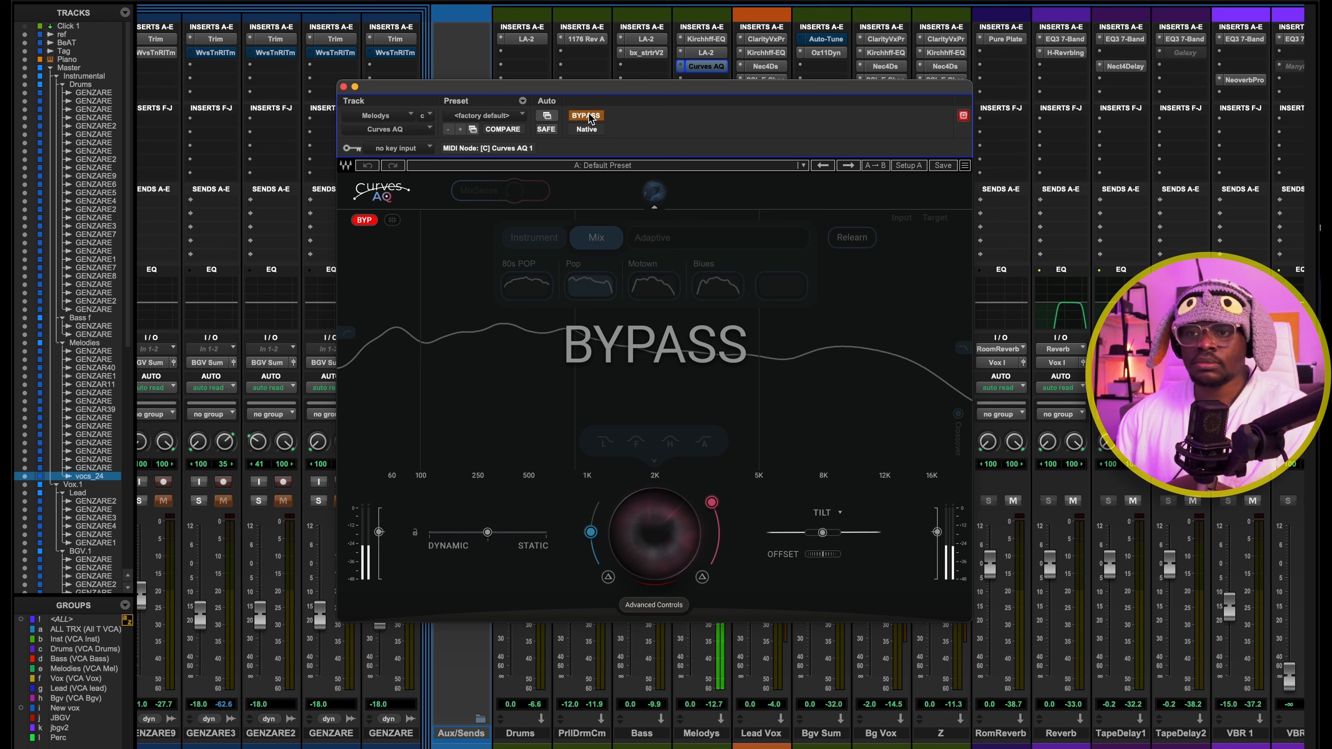
left_click(588, 116)
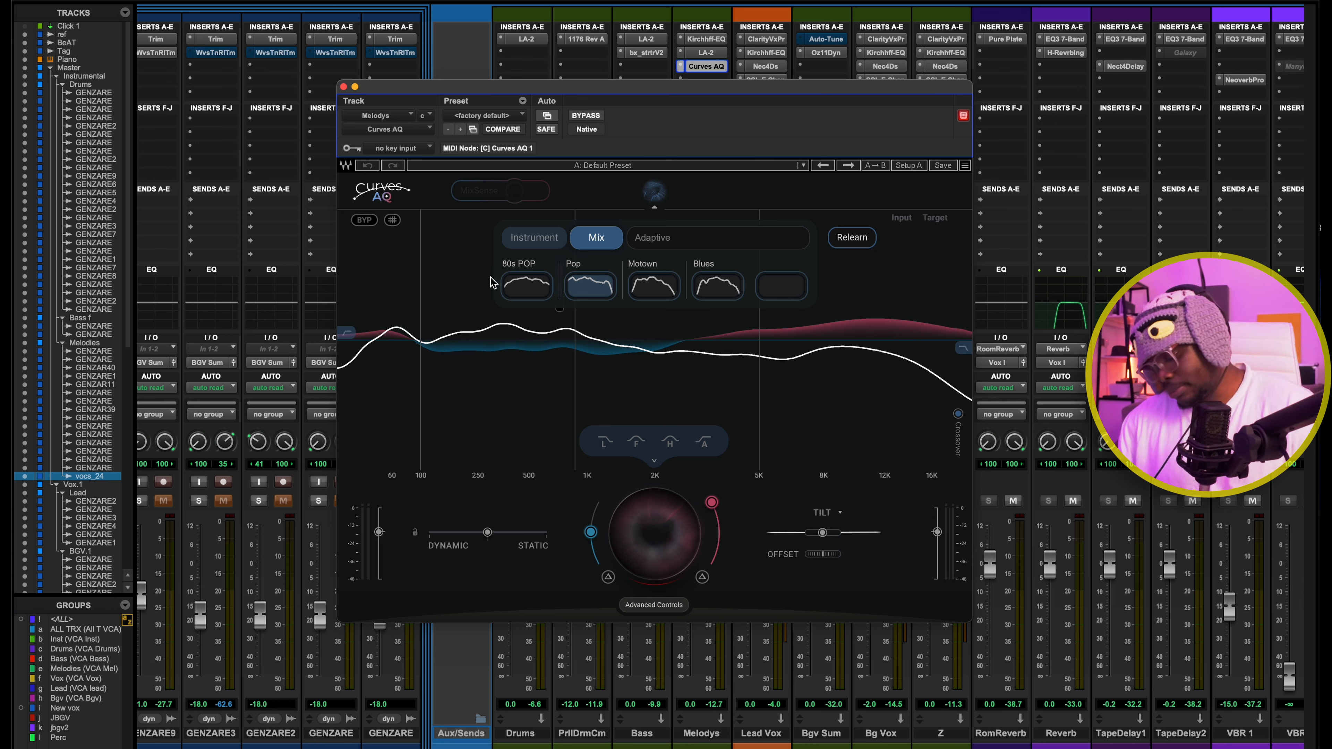
Clear the Melodies solo and audition the mix from 0:27.428 with Curves AQ active, then close the plug-in
key("super+equal")
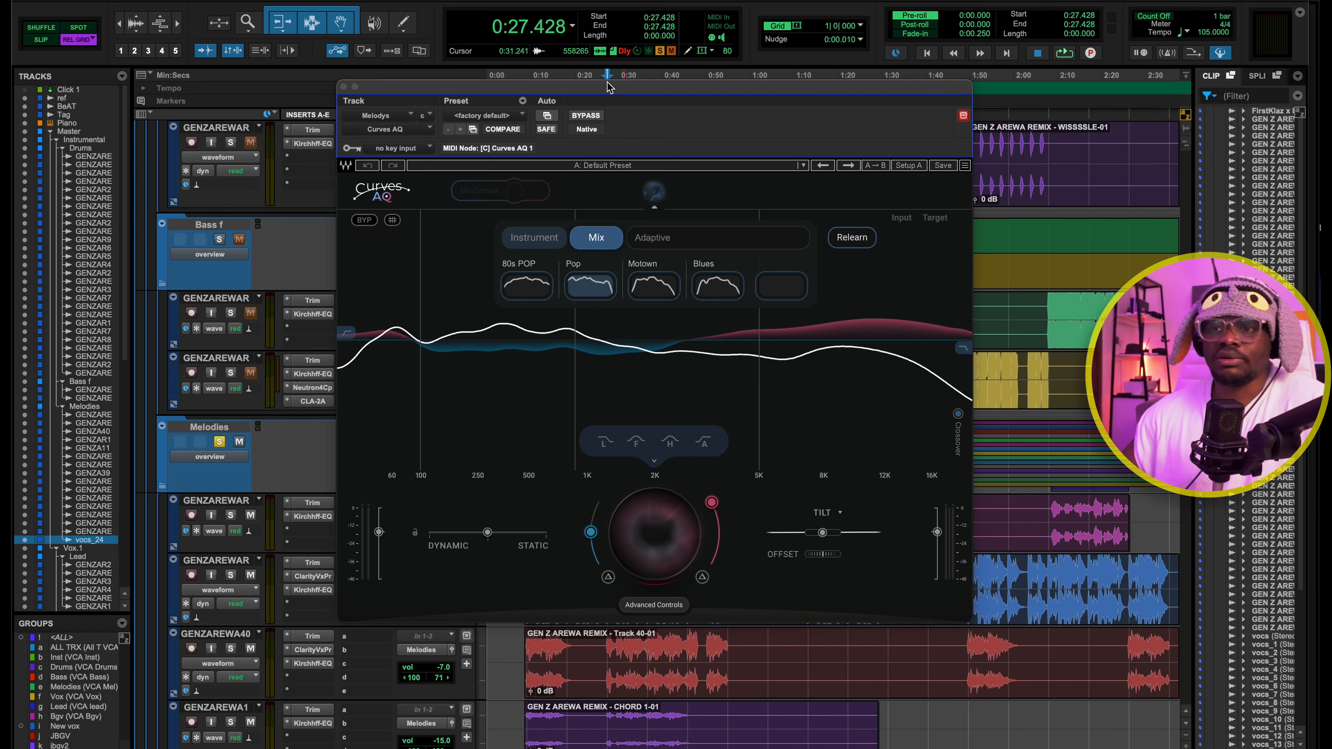
left_click(659, 52)
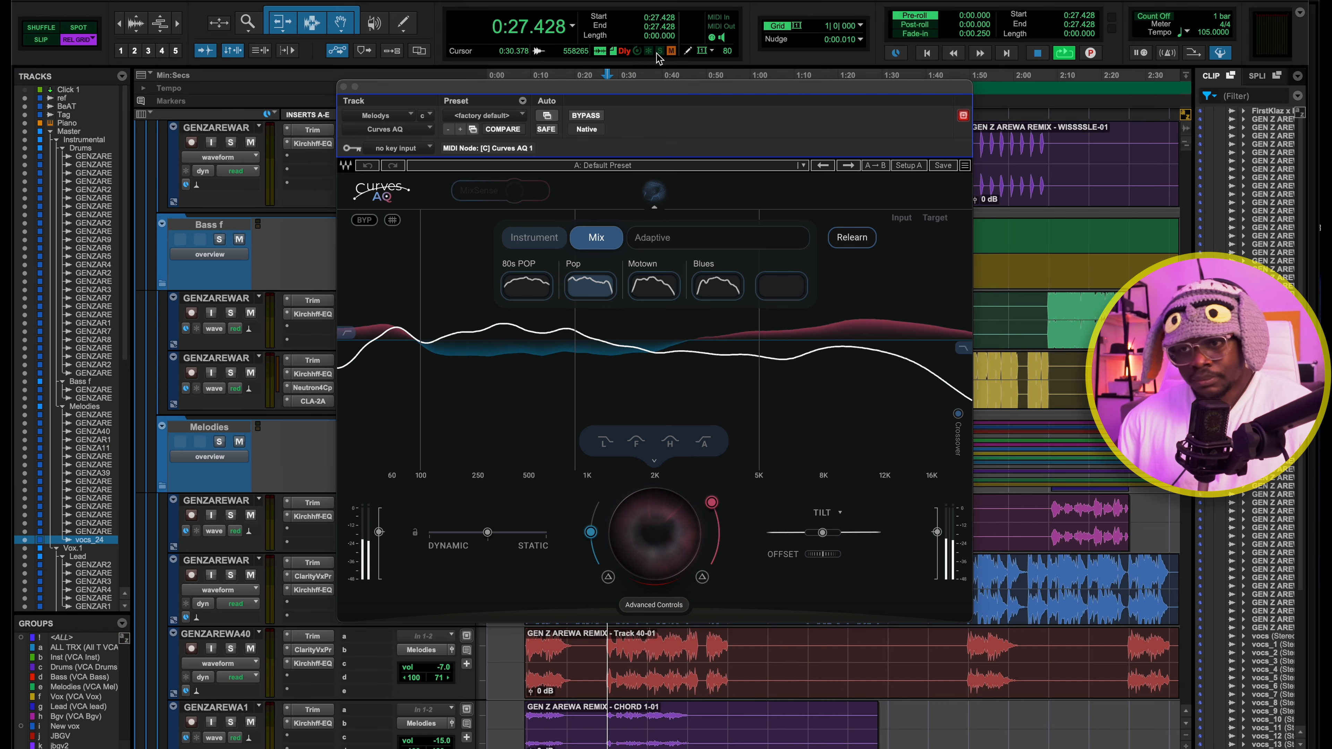
key("space")
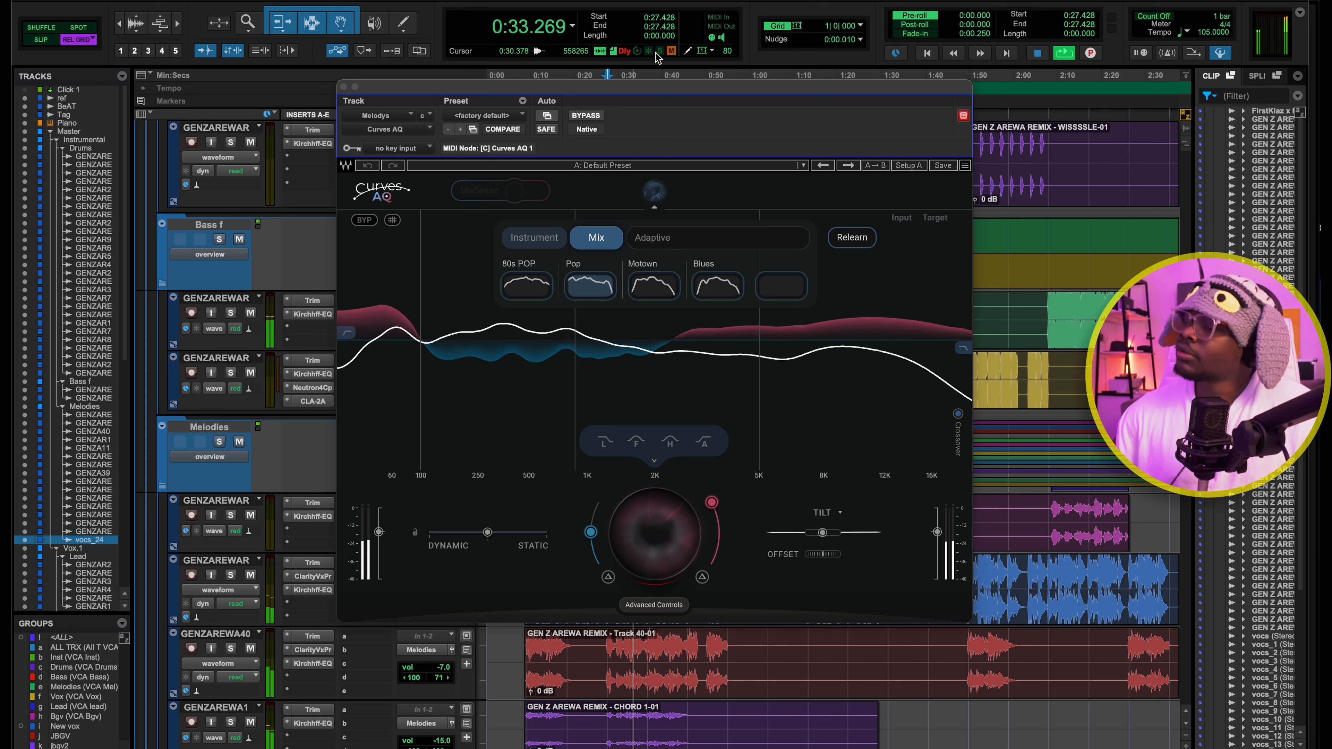
key("space")
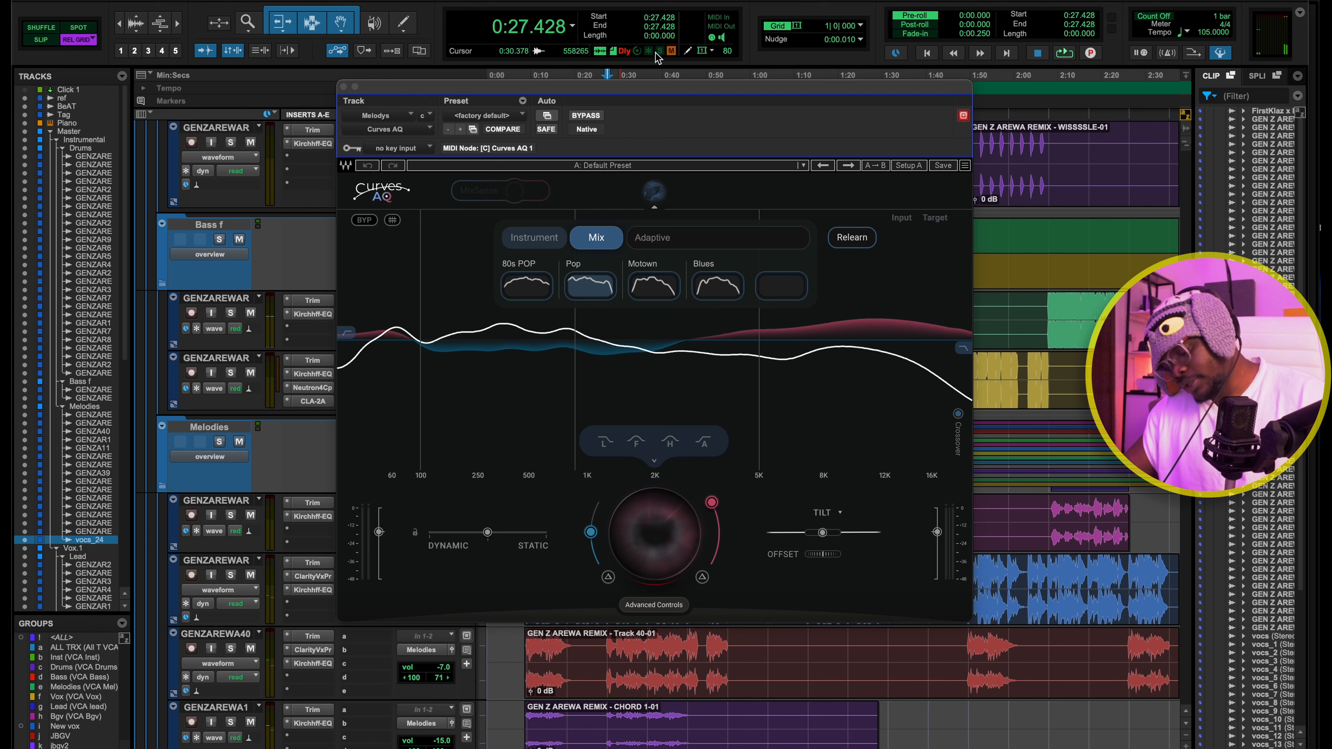
key("super+=")
left_click(705, 67)
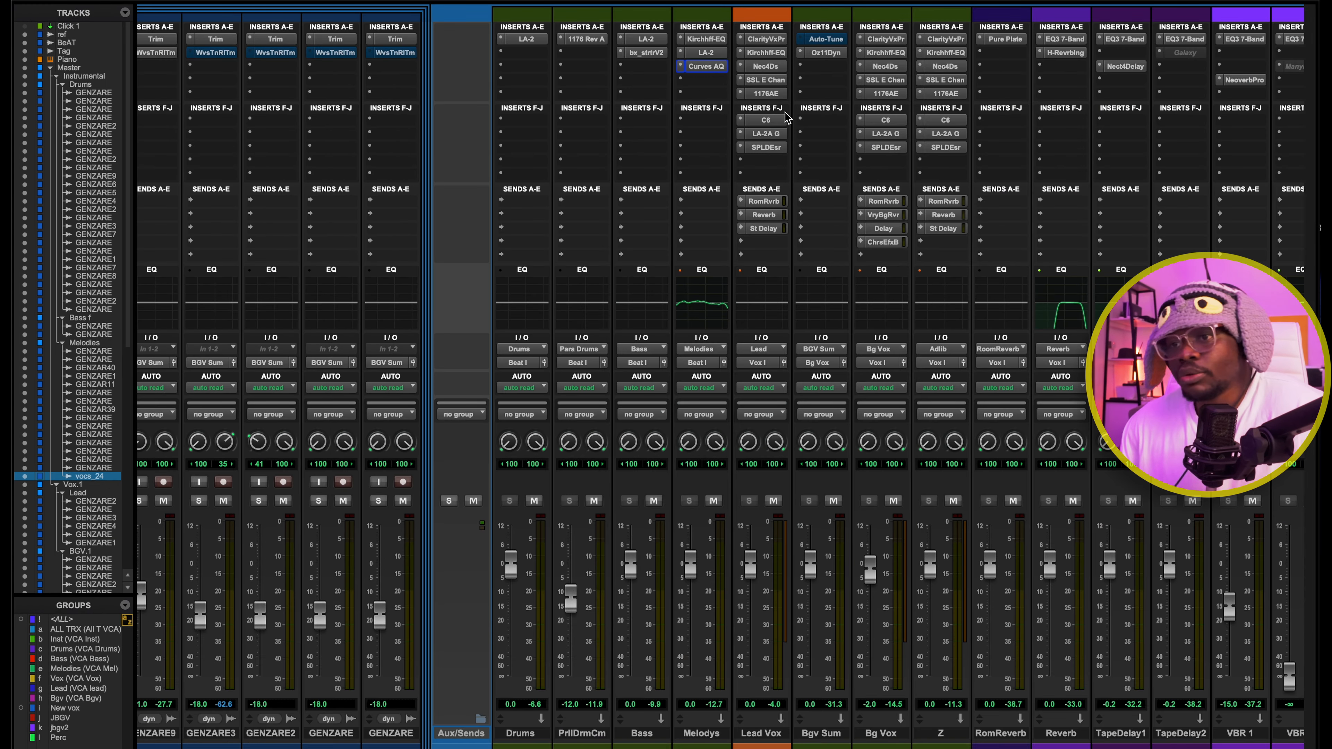
Inspect Clarity Vx Pro on the Lead Vox bus and audition its band 6 with solo on and off during playback
key("space")
left_click(764, 39)
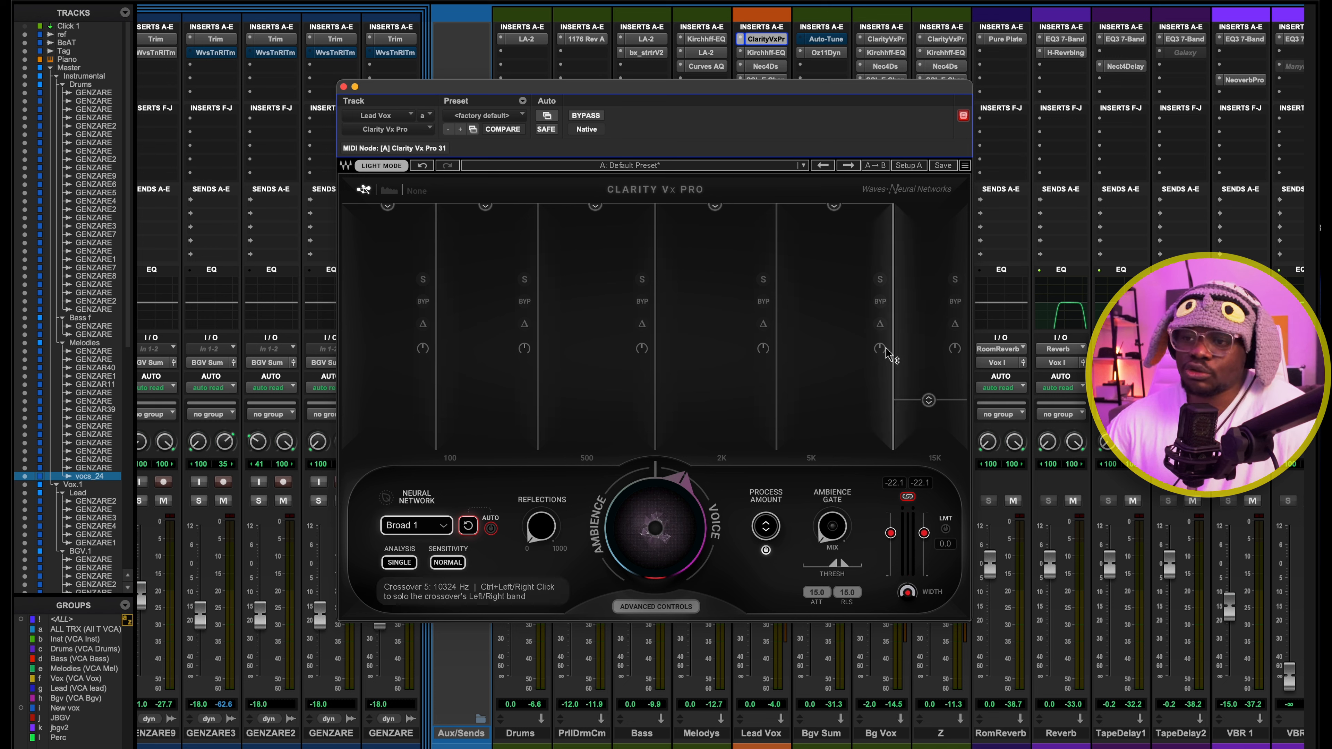
left_click(892, 356)
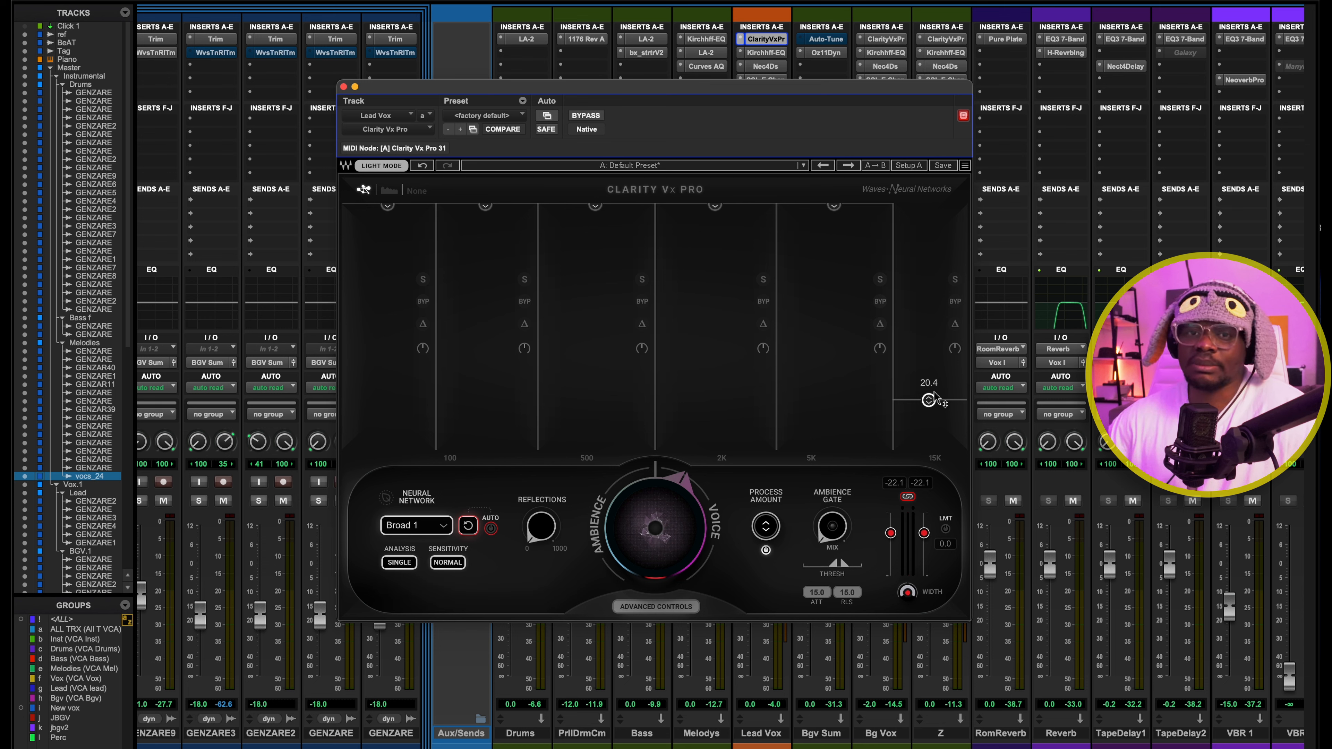
left_click(956, 280)
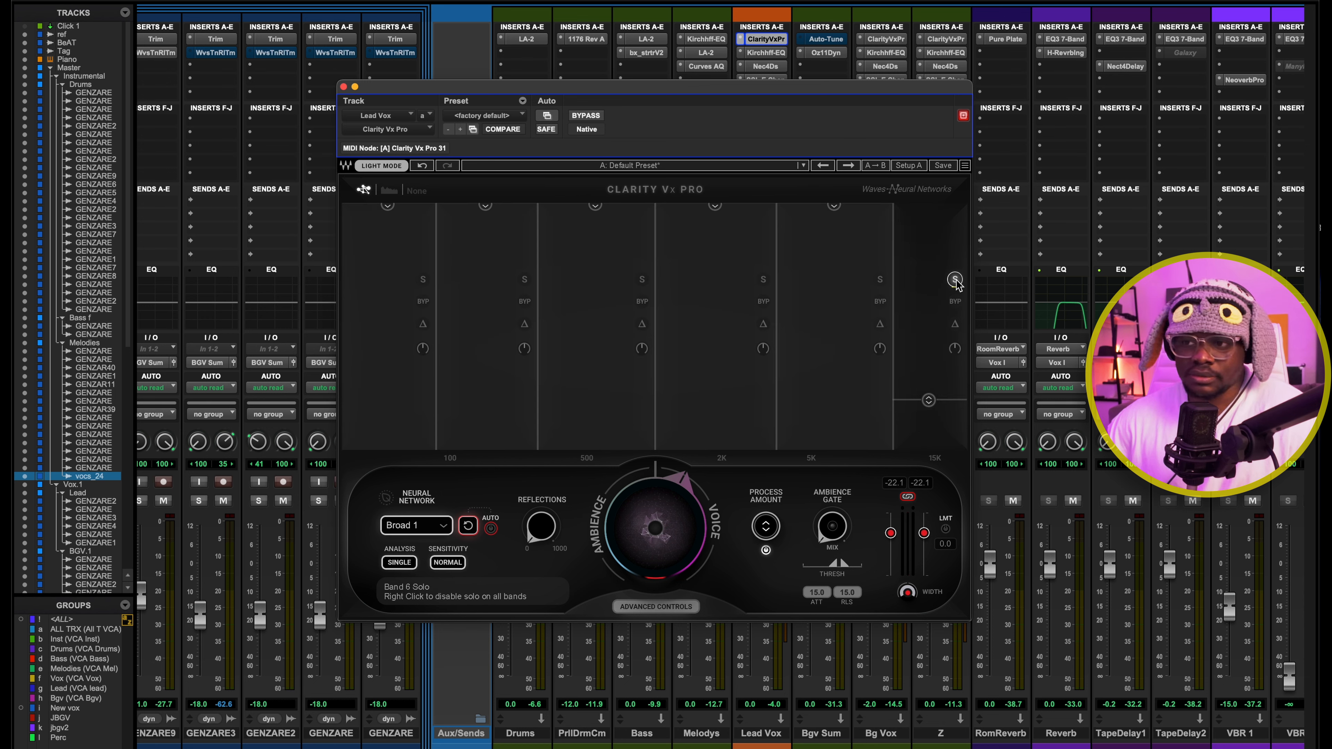
key("space")
left_click(957, 281)
left_click(956, 281)
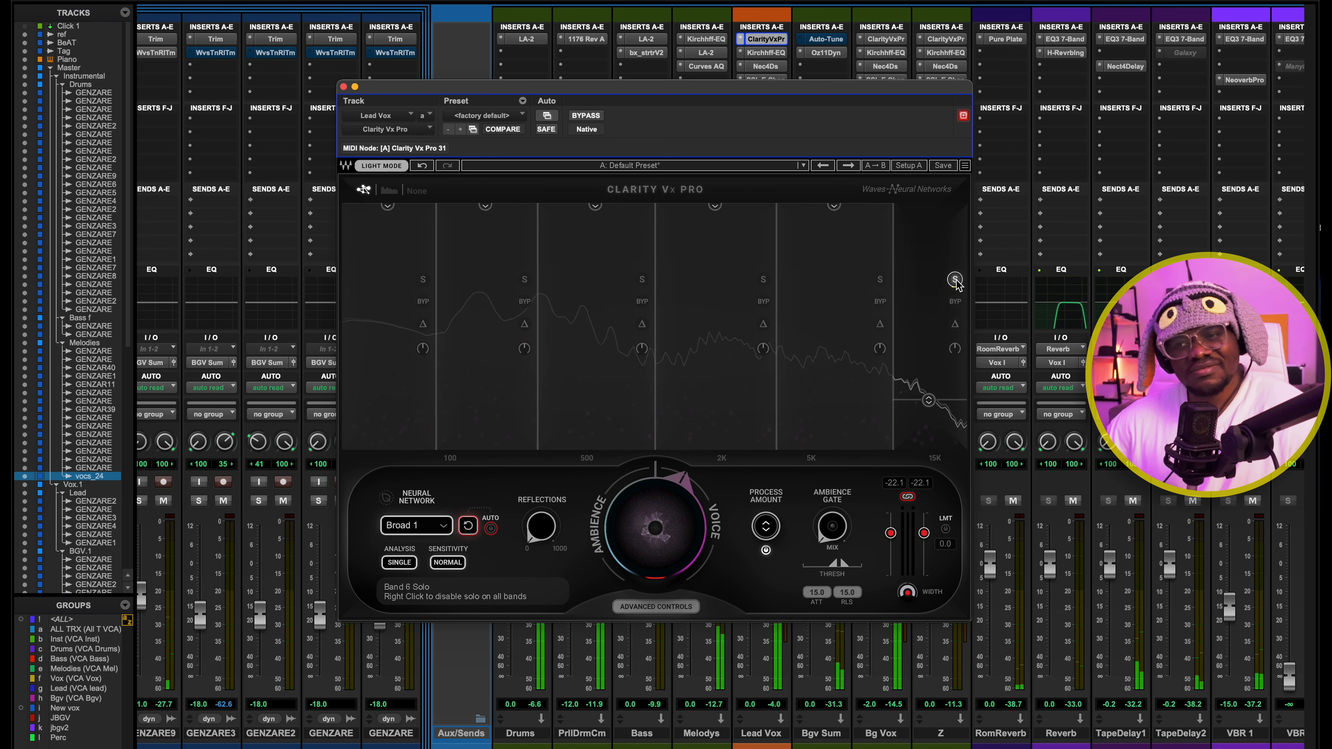
left_click(955, 280)
key("space")
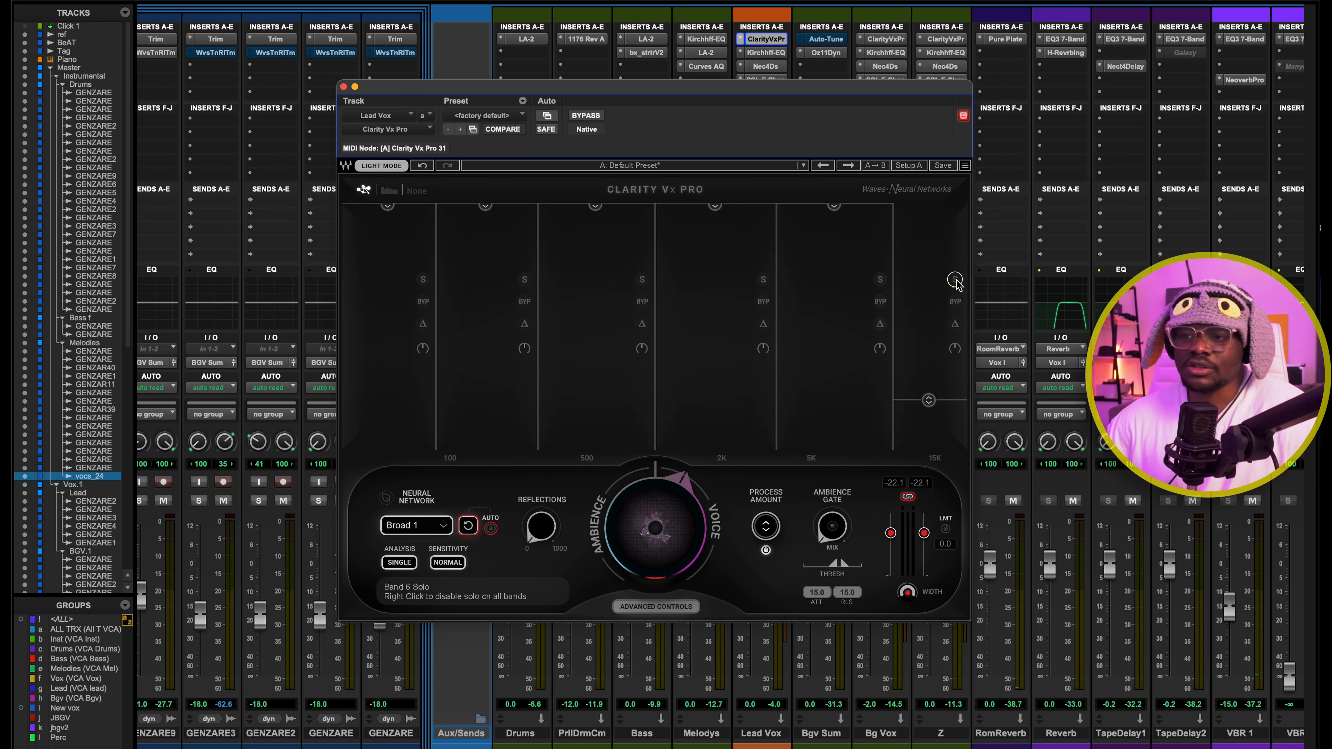
mouse_move(928, 400)
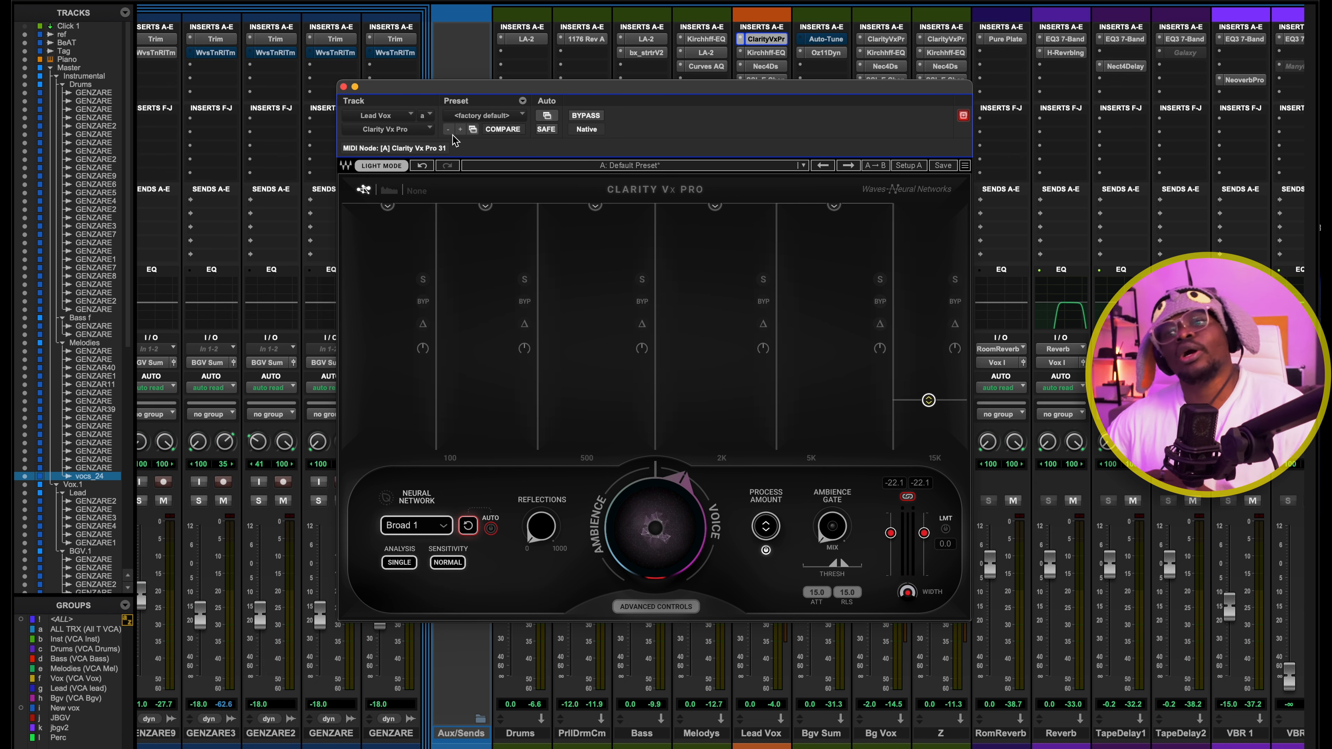
left_click(353, 87)
Examine the dynamic bands of Kirchhoff EQ on the Lead Vox bus, first selected together and then during playback
left_click(765, 52)
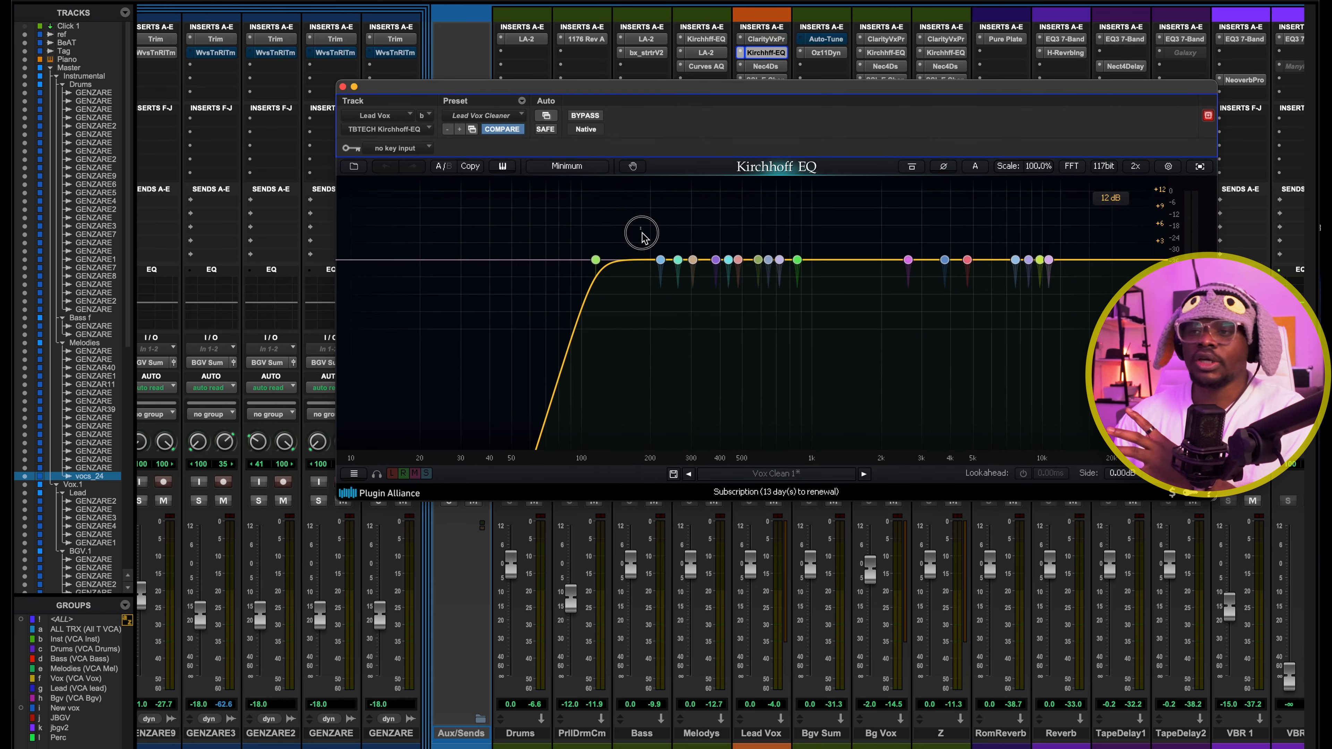
left_click_drag(640, 228, 1083, 303)
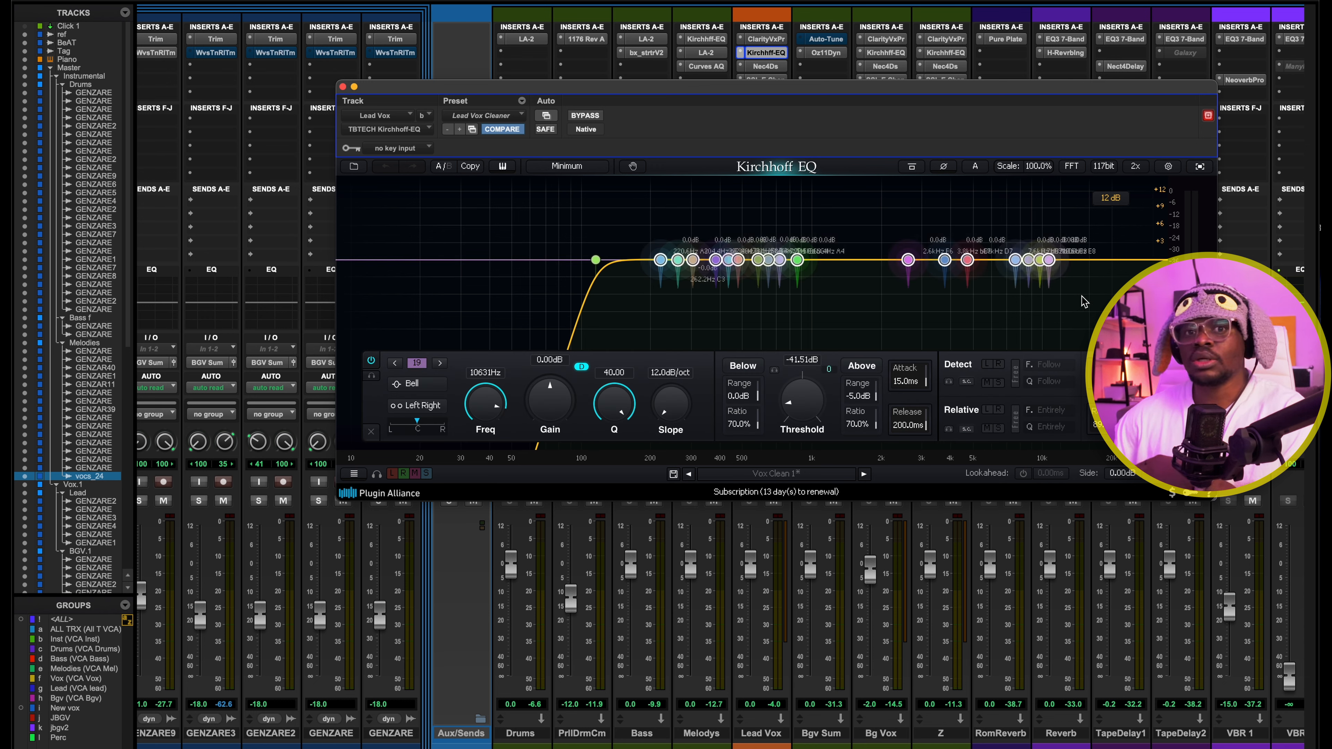
left_click_drag(656, 215, 1095, 293)
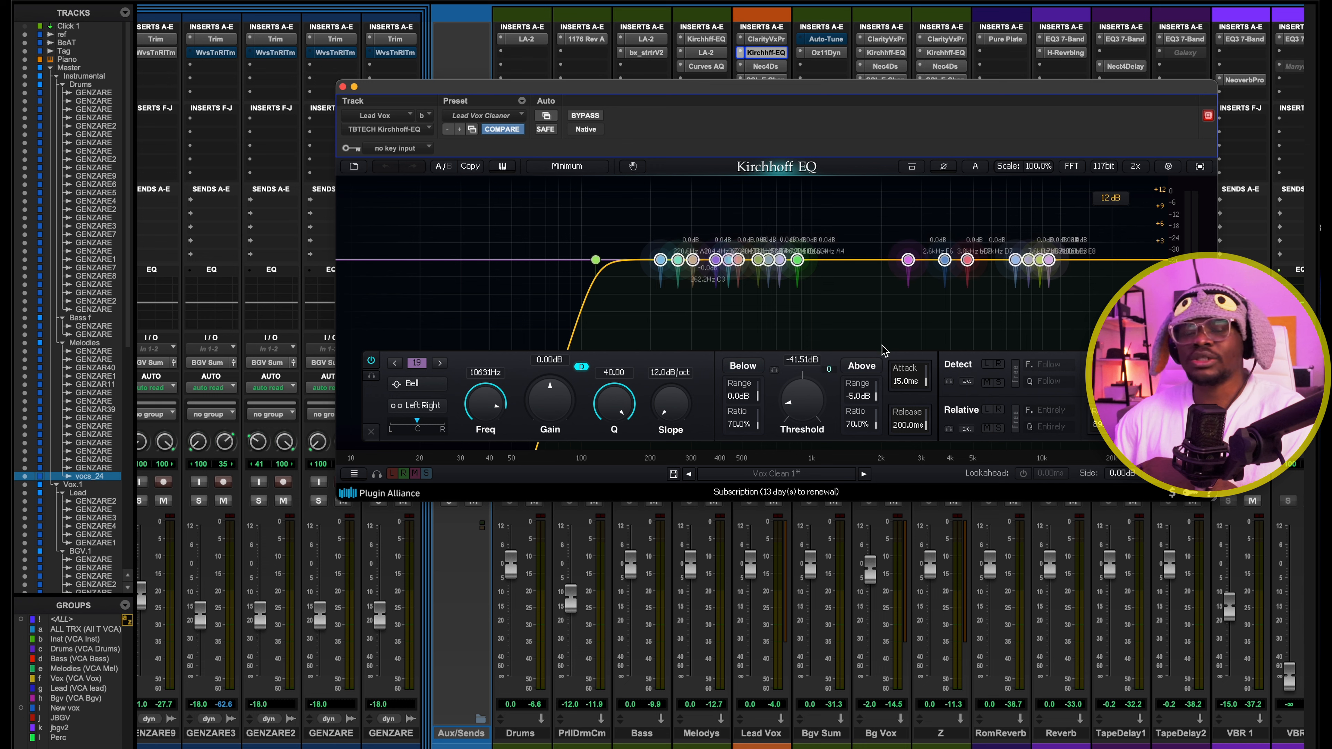
left_click(740, 338)
key("space")
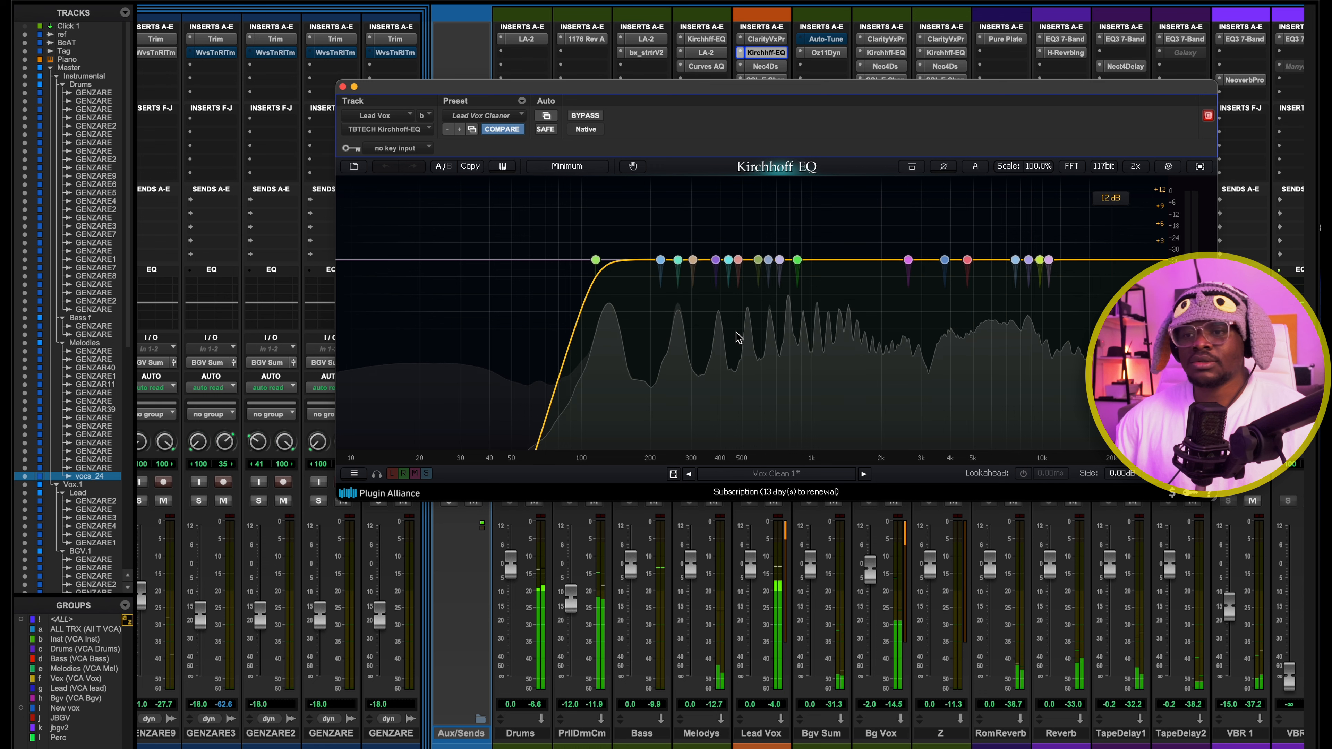
key("space")
left_click(342, 87)
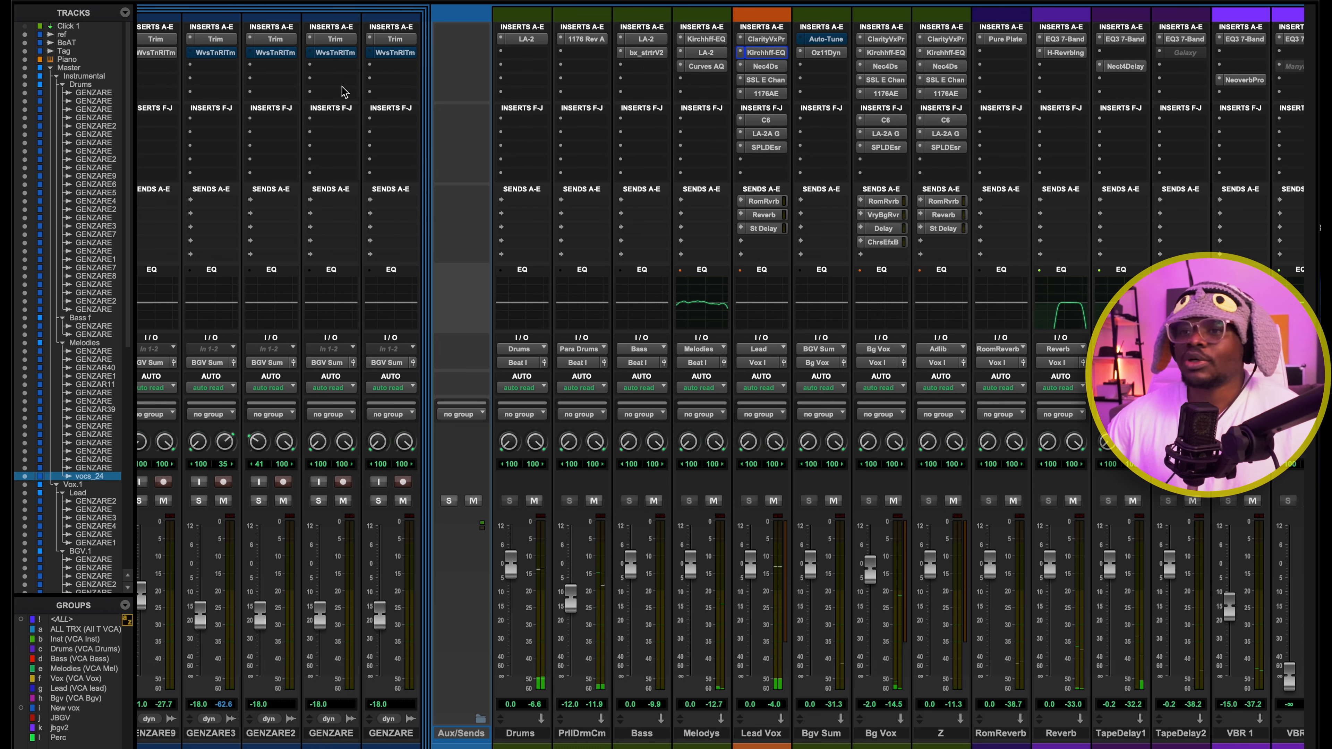
Check the Nectar 4 DeEsser on the Lead Vox bus during playback, then close it
left_click(768, 66)
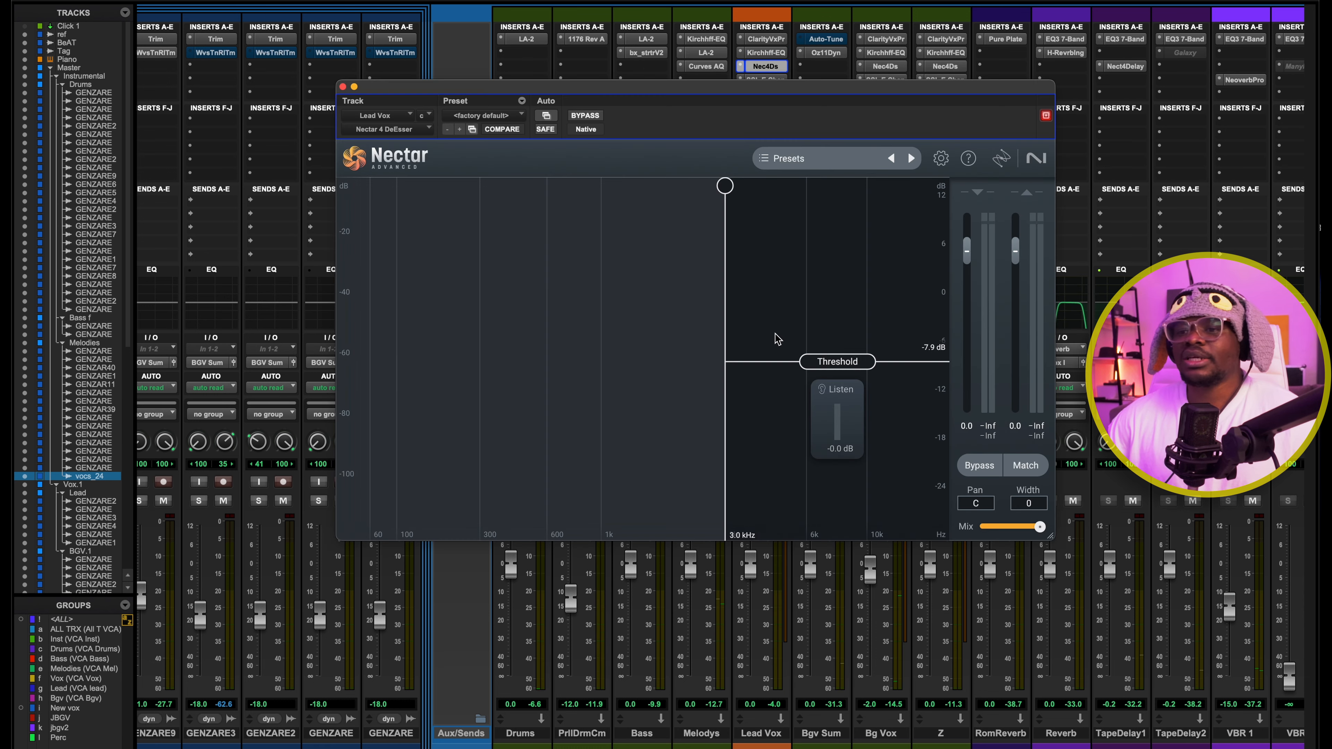
key("space")
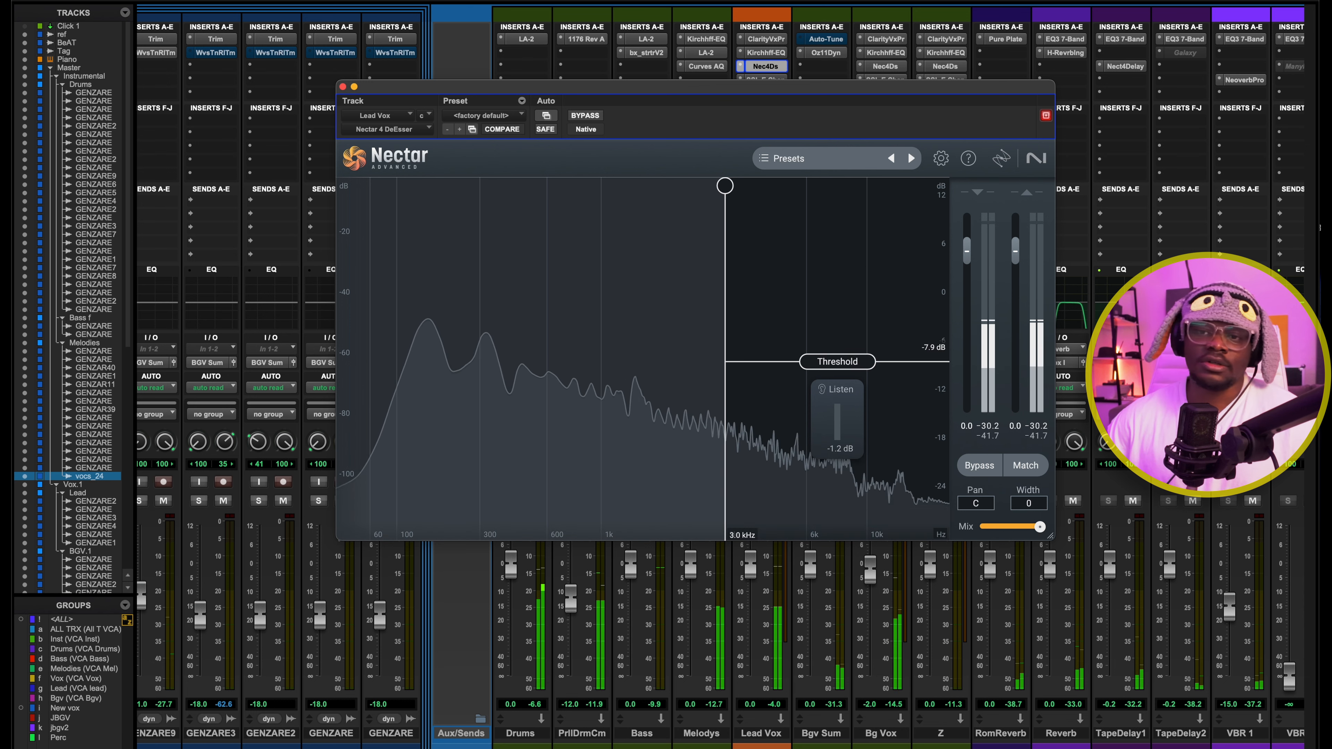
key("space")
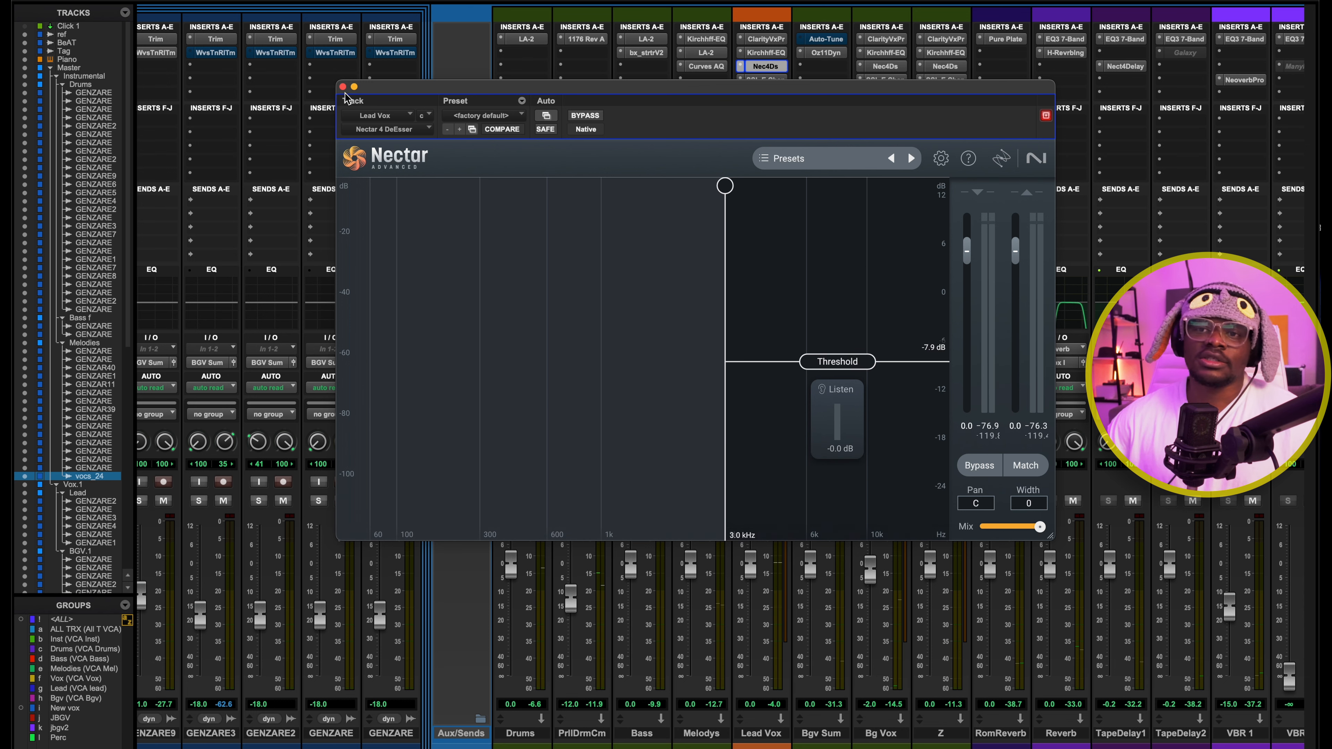
left_click(342, 87)
Review the equaliser and dynamics settings of the SSL E Channel Strip on the Lead Vox bus, then close it
left_click(765, 80)
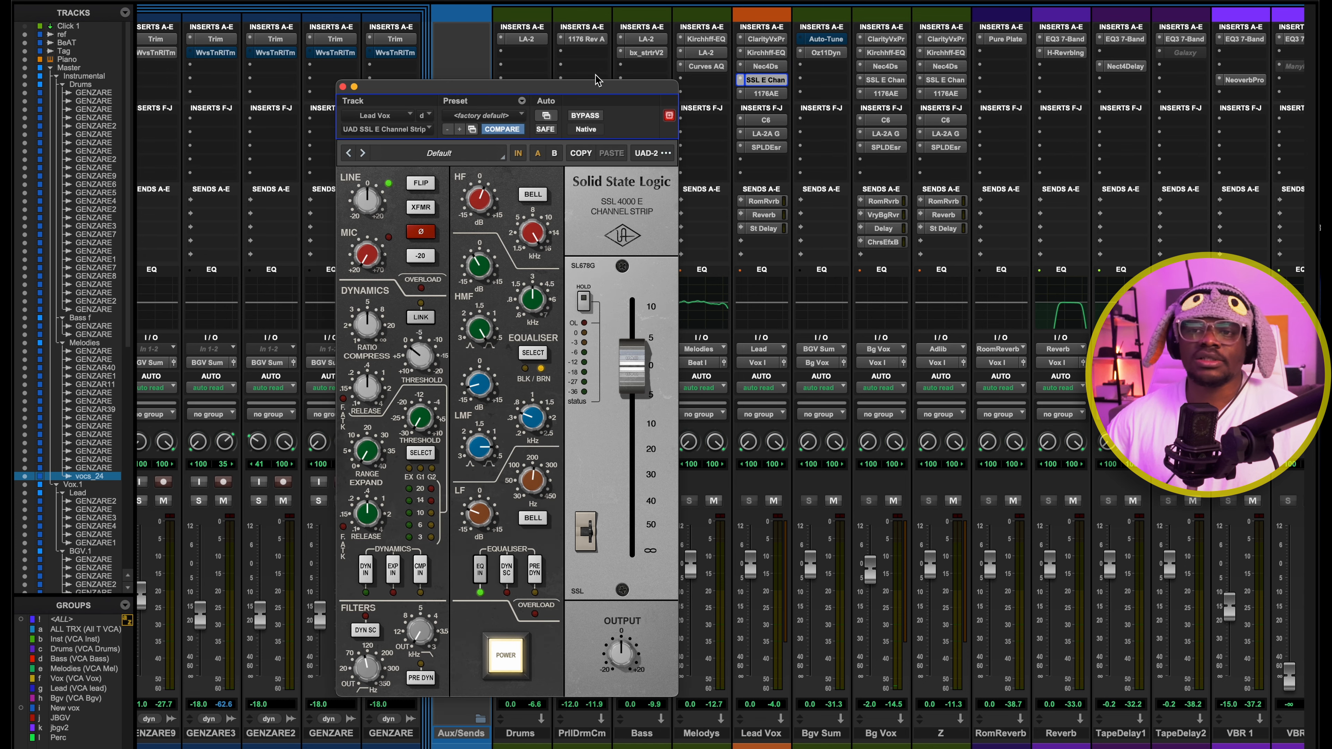
left_click_drag(518, 84, 704, 37)
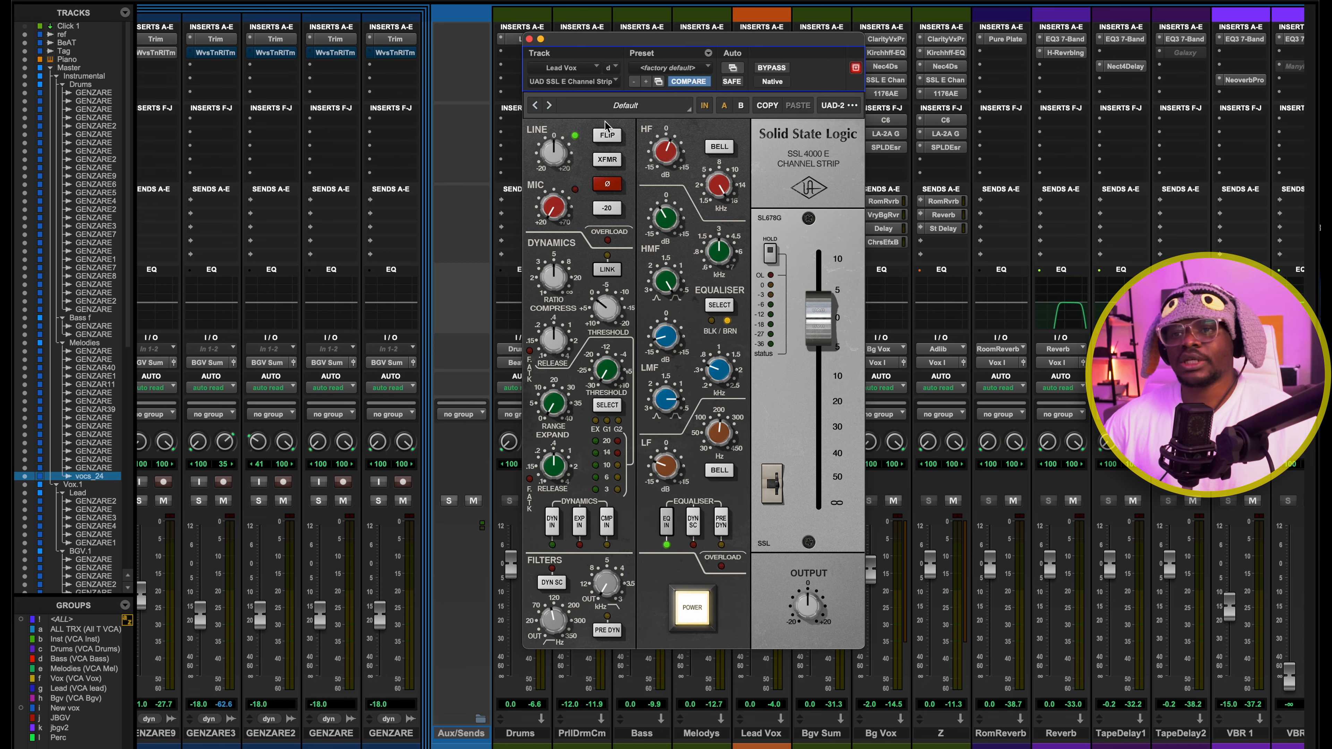
left_click_drag(729, 41, 642, 40)
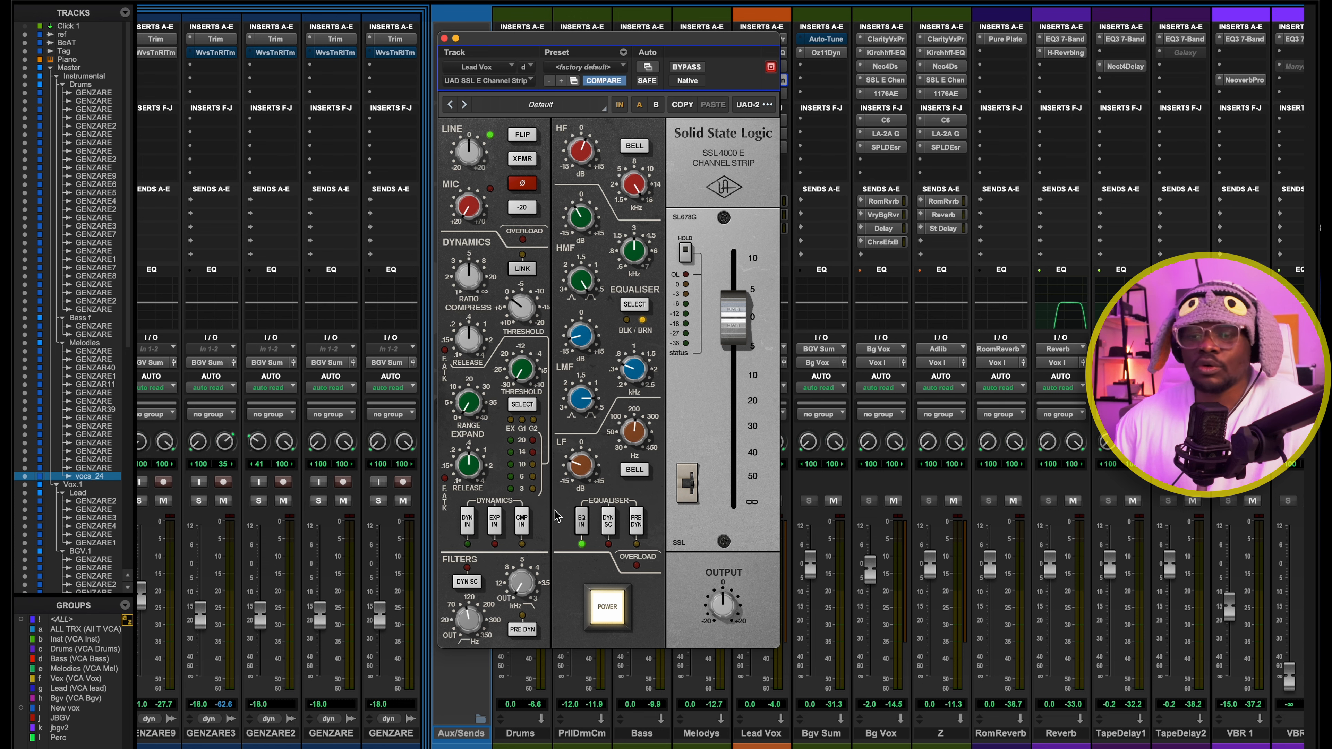
left_click_drag(608, 37, 660, 42)
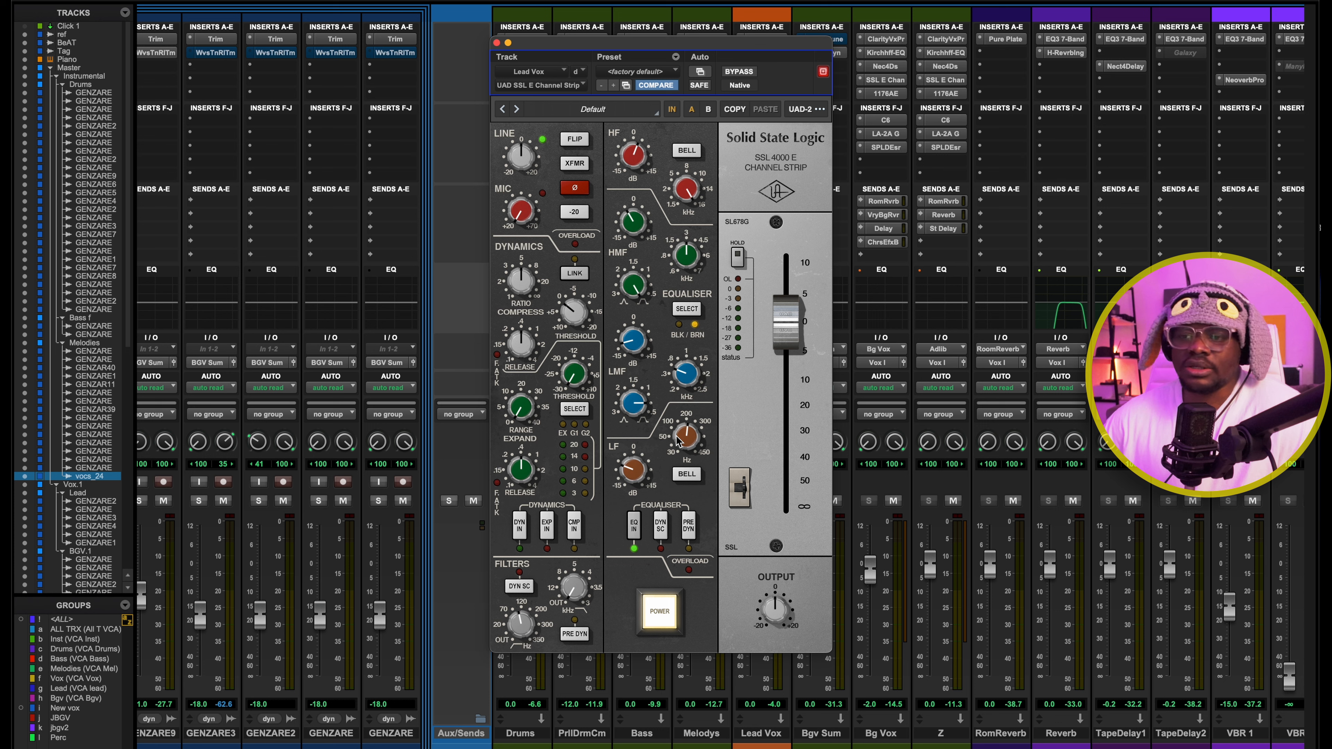
mouse_move(629, 475)
left_mouse_down()
mouse_move(627, 497)
mouse_move(632, 474)
left_mouse_up()
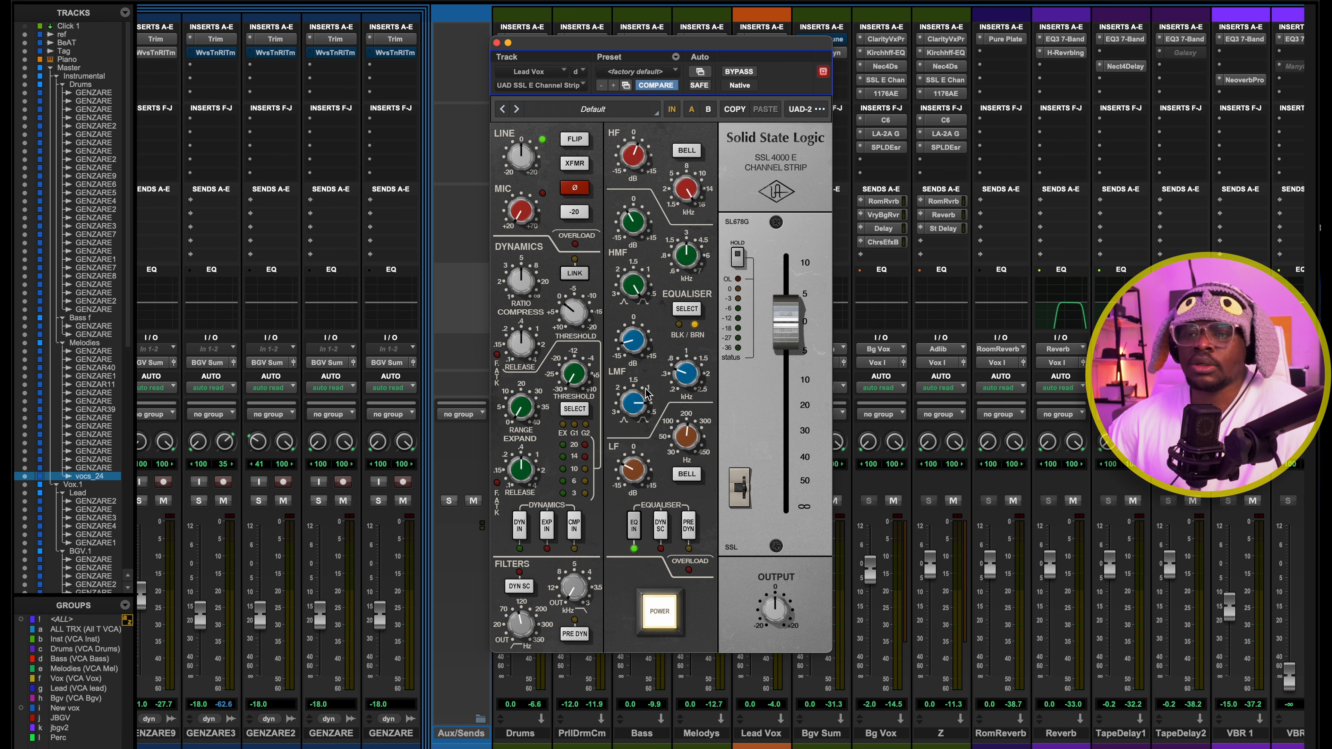
left_click_drag(648, 49, 639, 49)
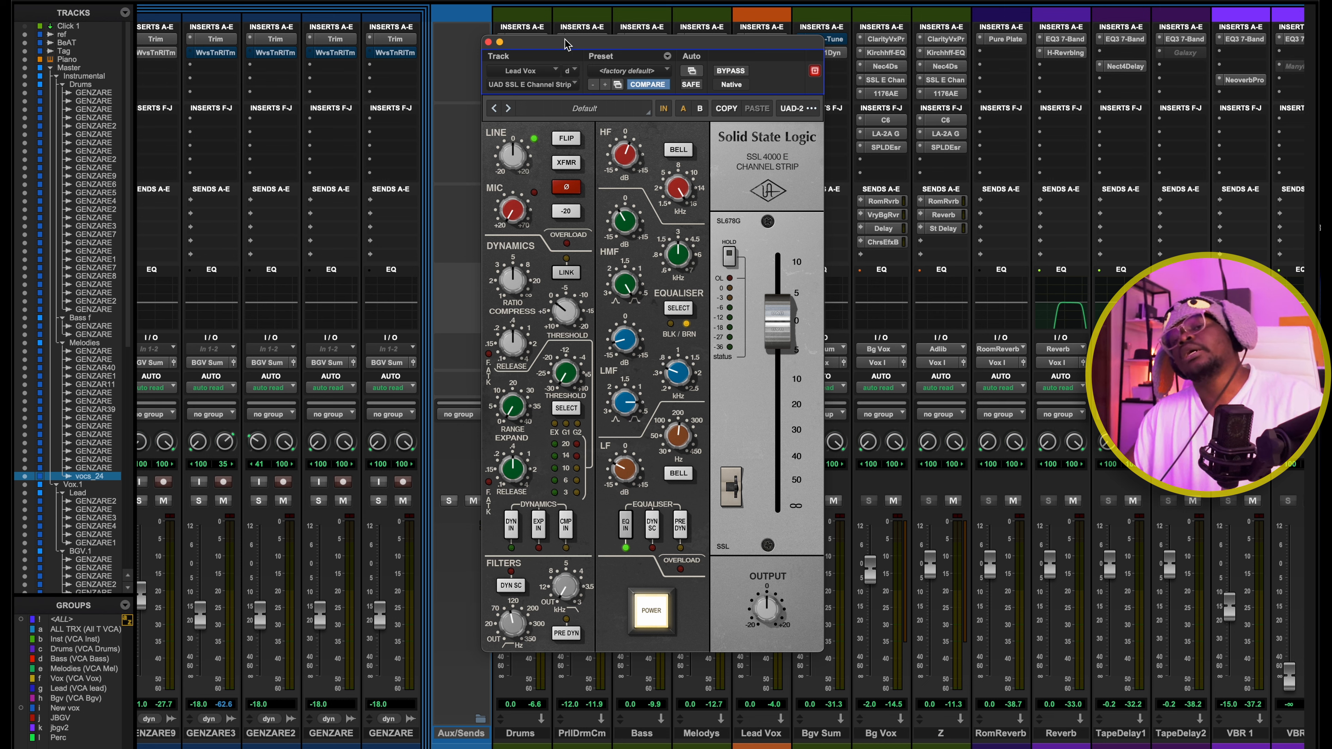
left_click_drag(582, 44, 594, 44)
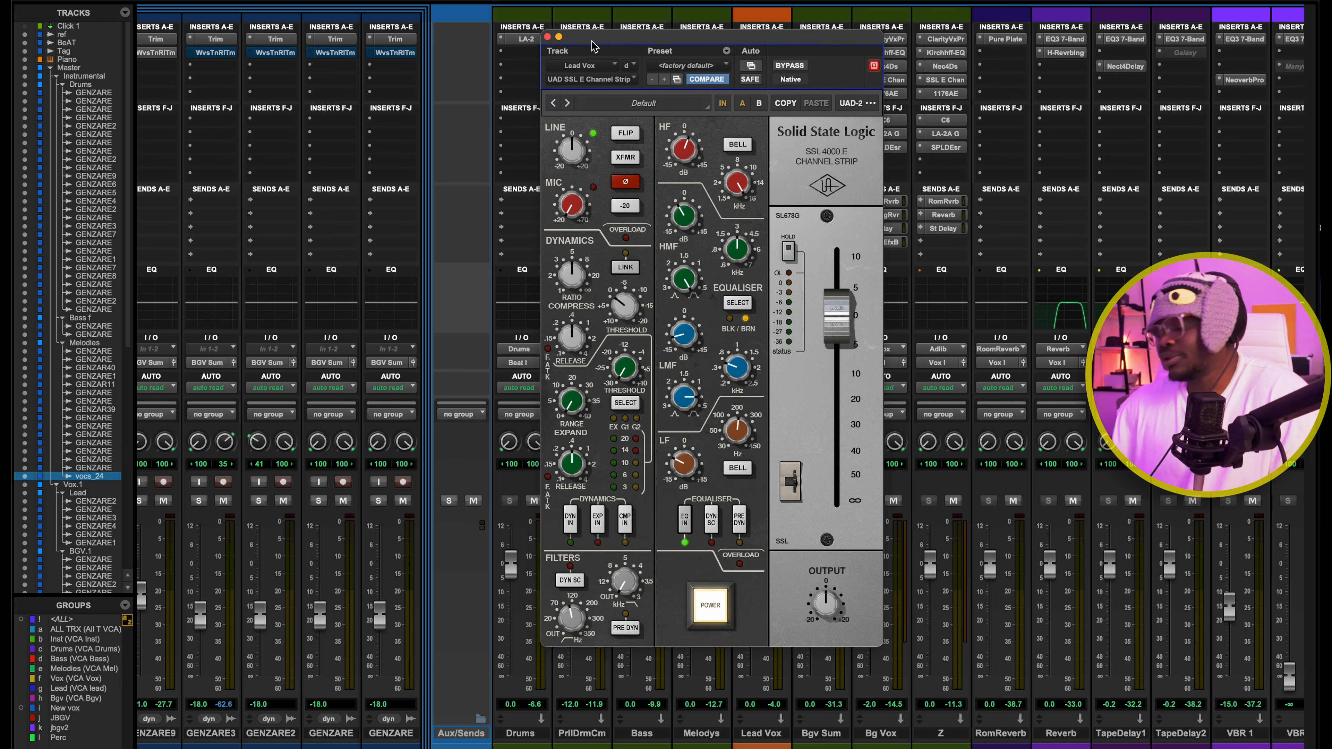
left_click(547, 36)
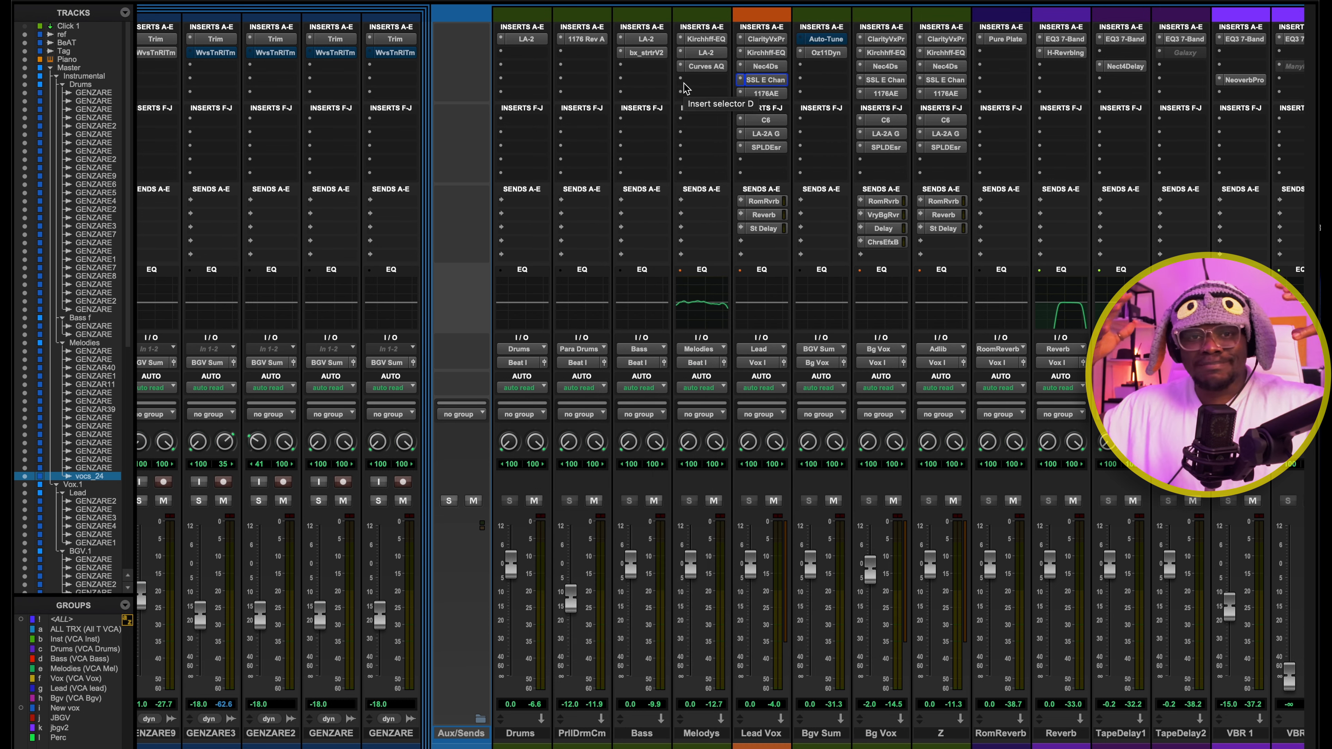
Inspect the attack, release and ratio settings of the UA 1176AE on the Lead Vox bus and audition it during playback
left_click(769, 92)
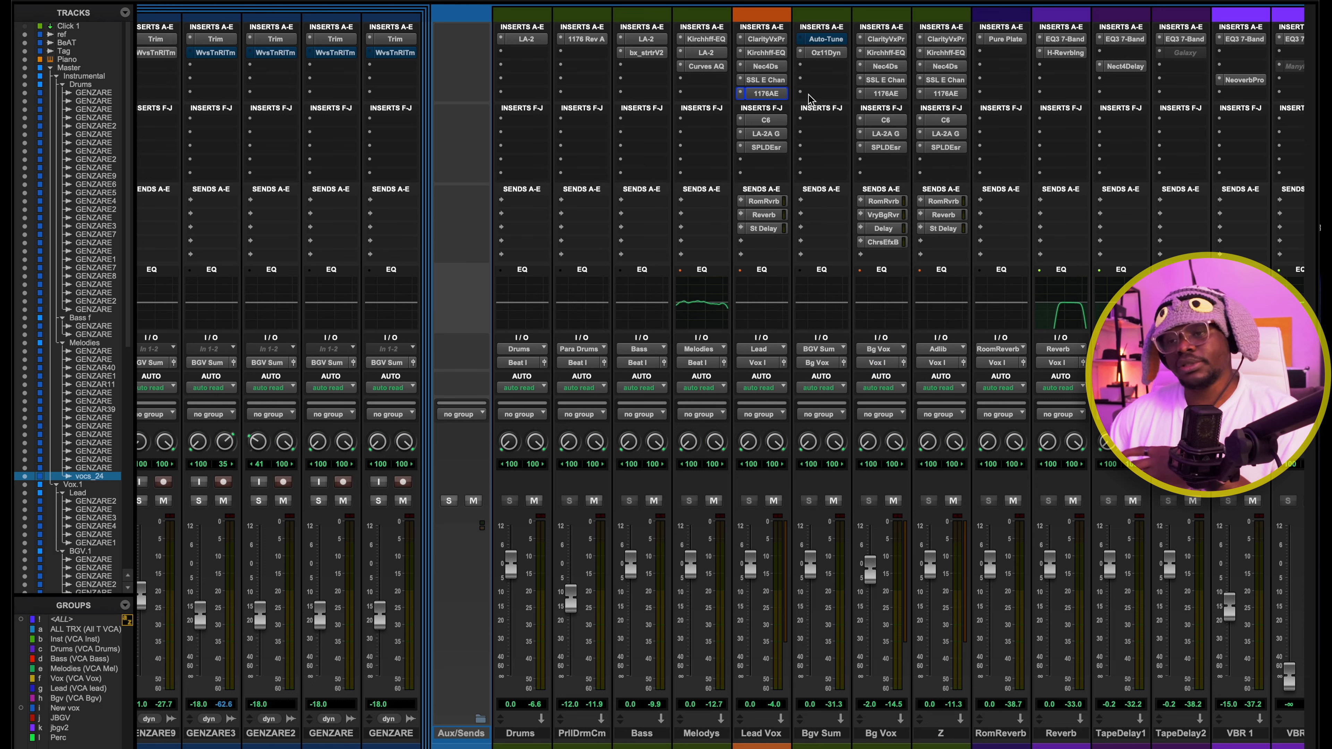
left_click(775, 93)
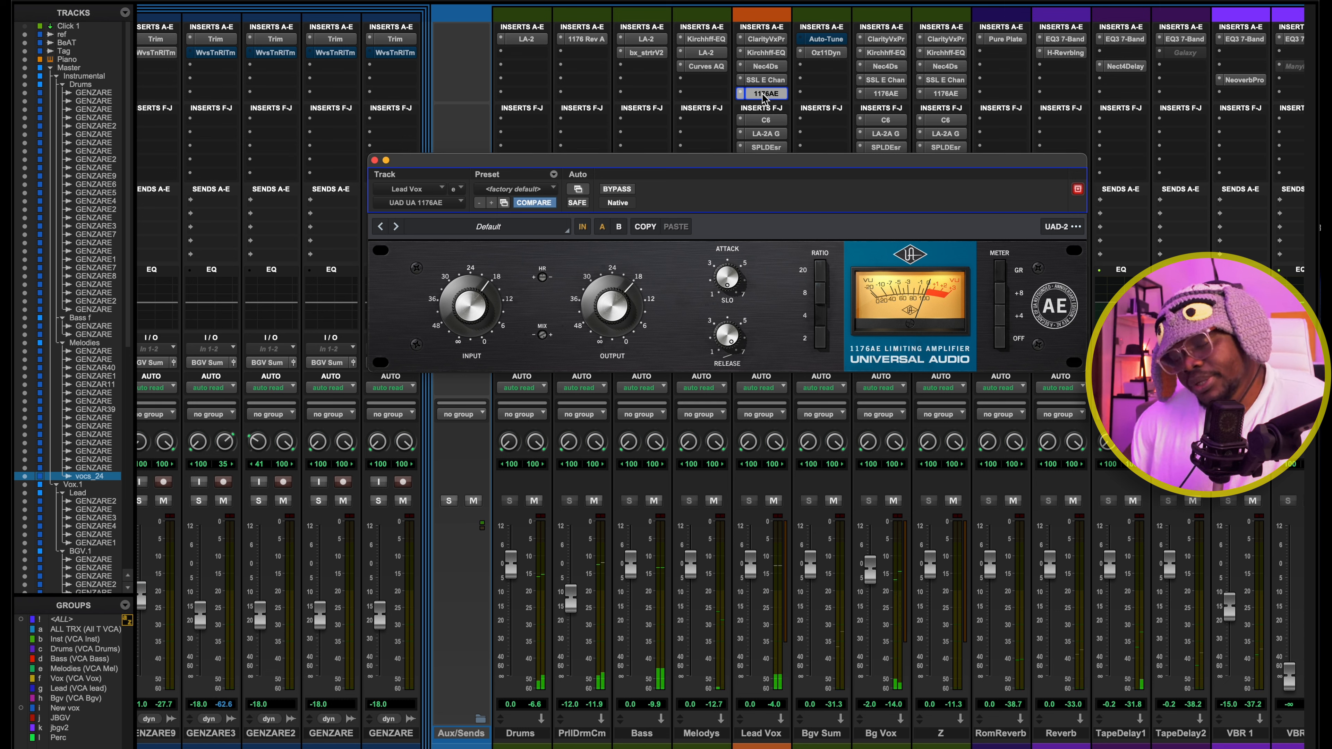
left_click_drag(752, 229, 757, 178)
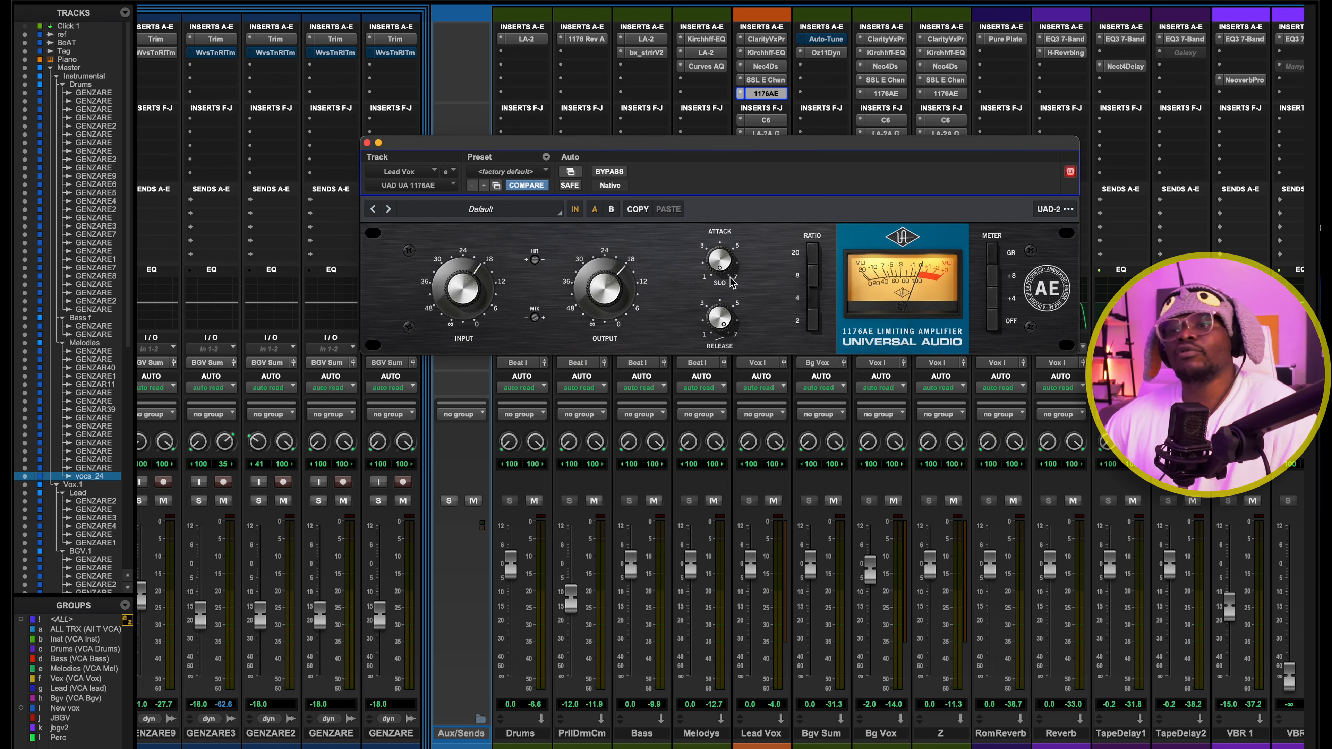
left_click_drag(766, 210, 747, 216)
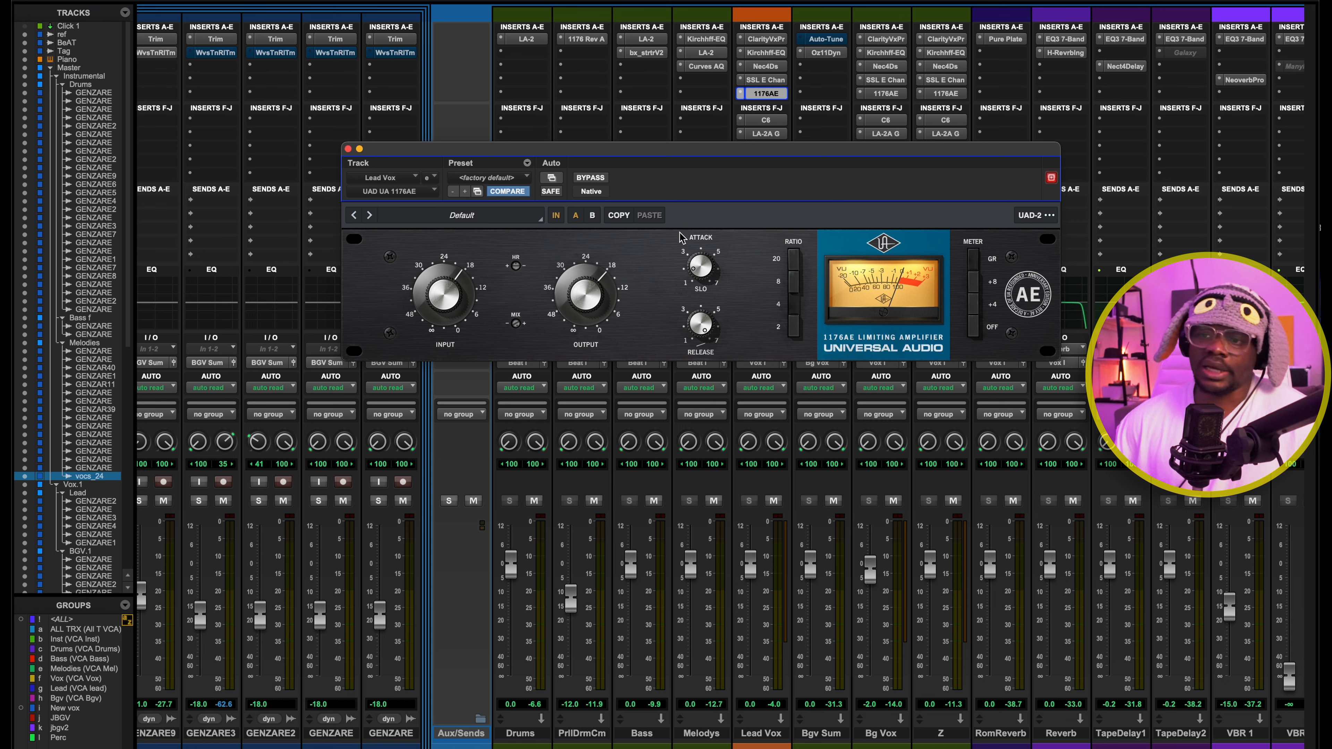
key("space")
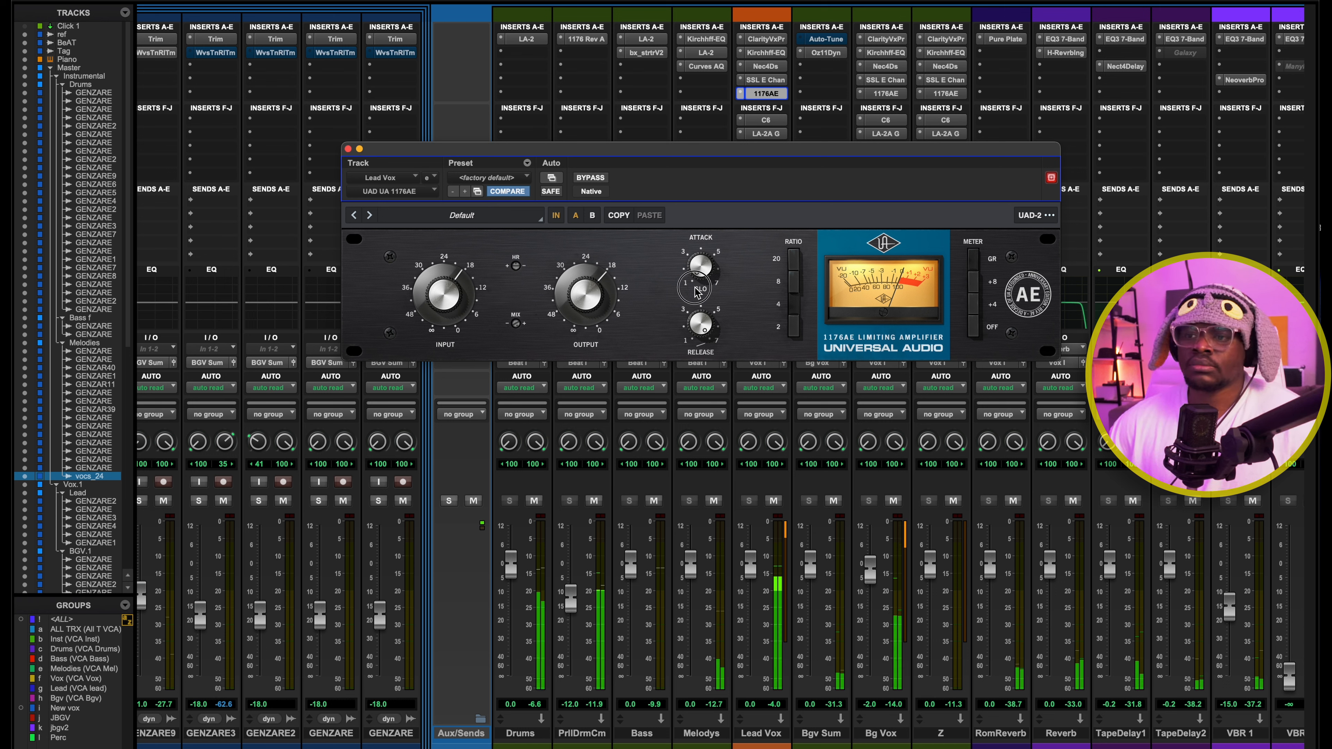
left_click_drag(695, 292, 696, 209)
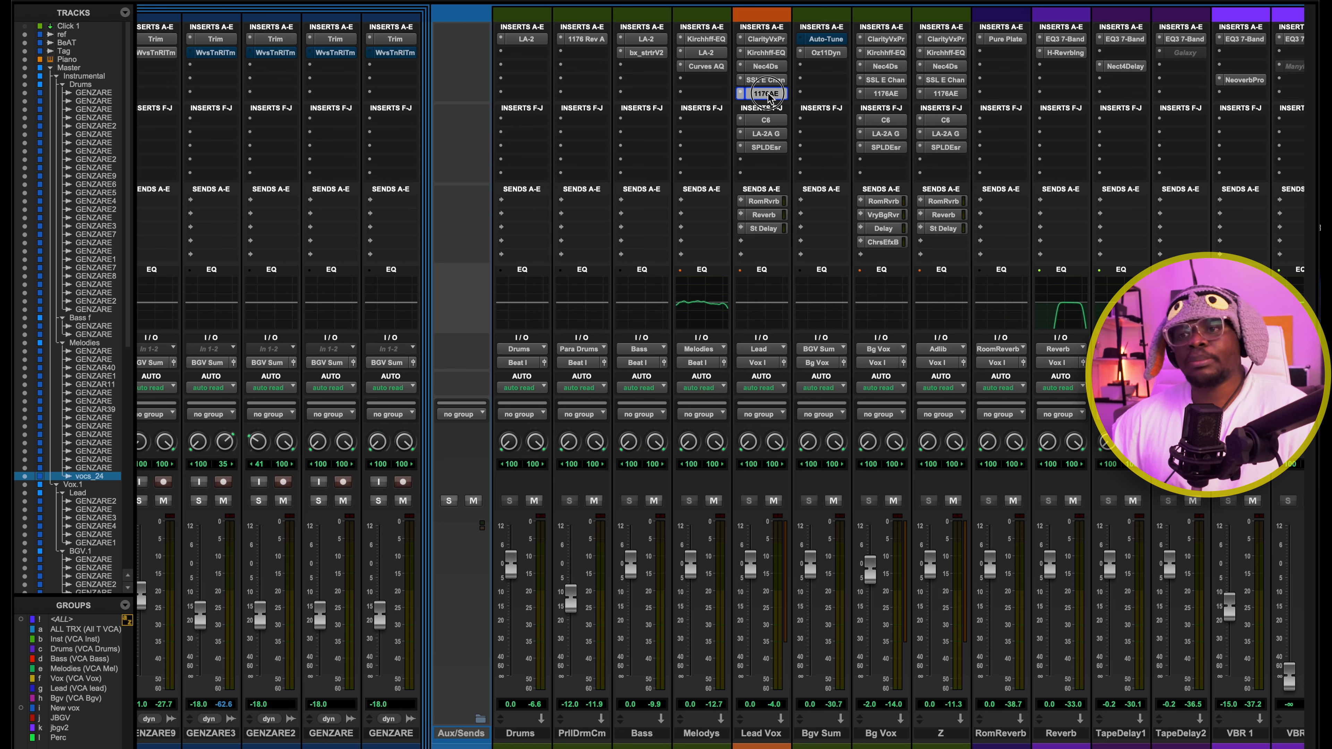
left_click(766, 93)
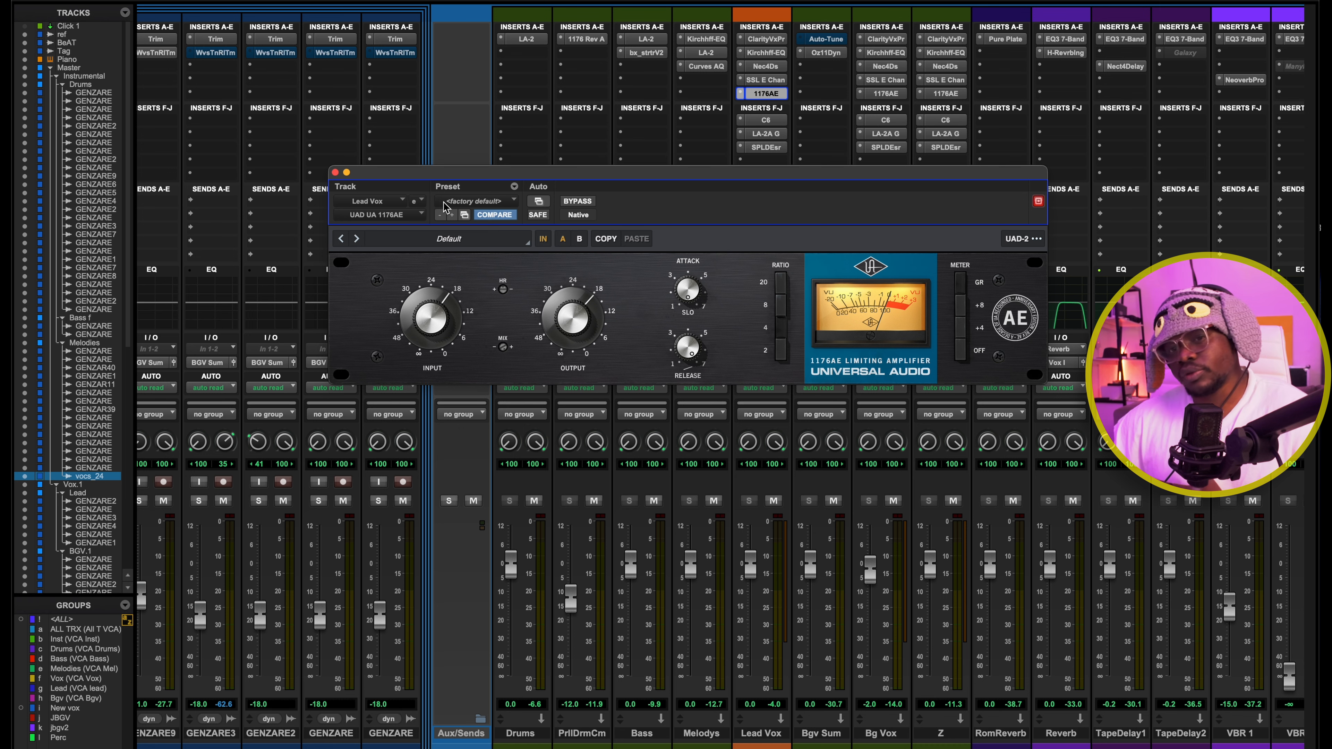
left_click(334, 172)
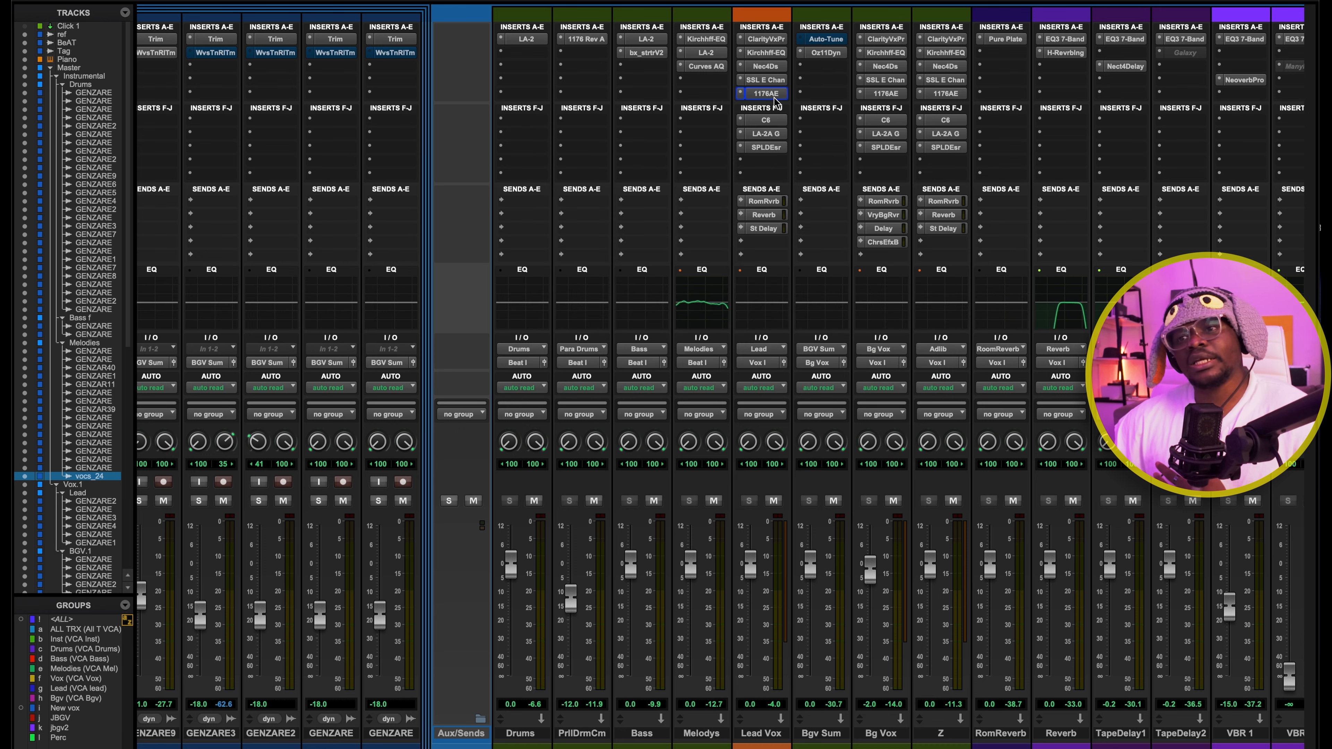
Inspect the gain and peak reduction settings of the Teletronix LA-2A Gray on the Lead Vox bus, then close it
left_click(766, 134)
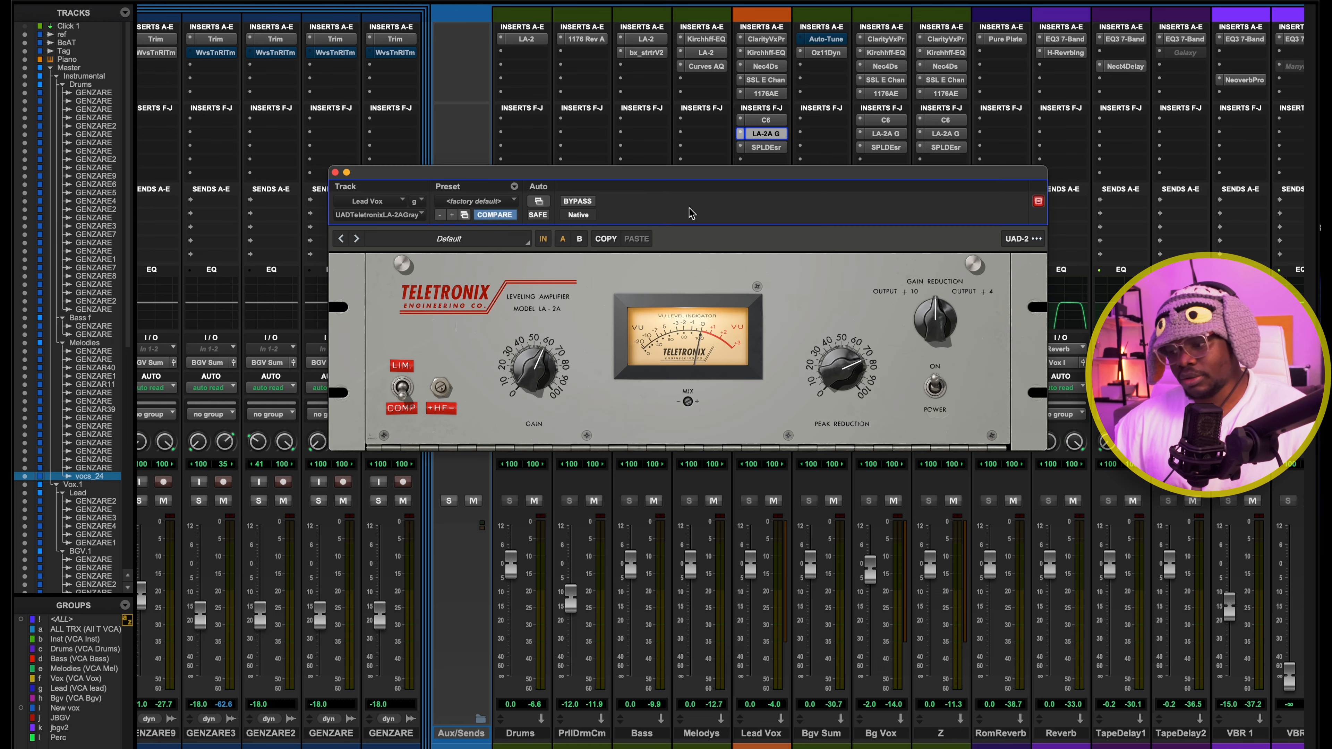
left_click_drag(686, 207, 669, 196)
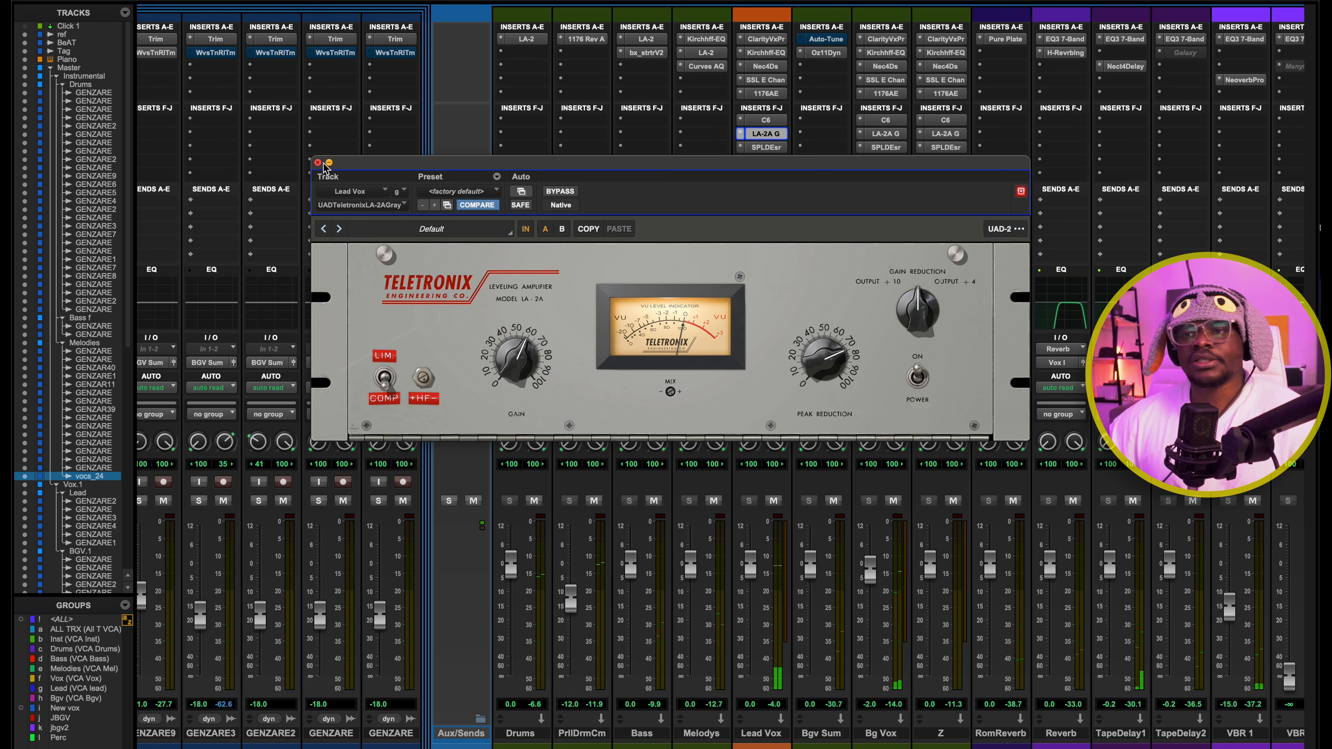
left_click(317, 163)
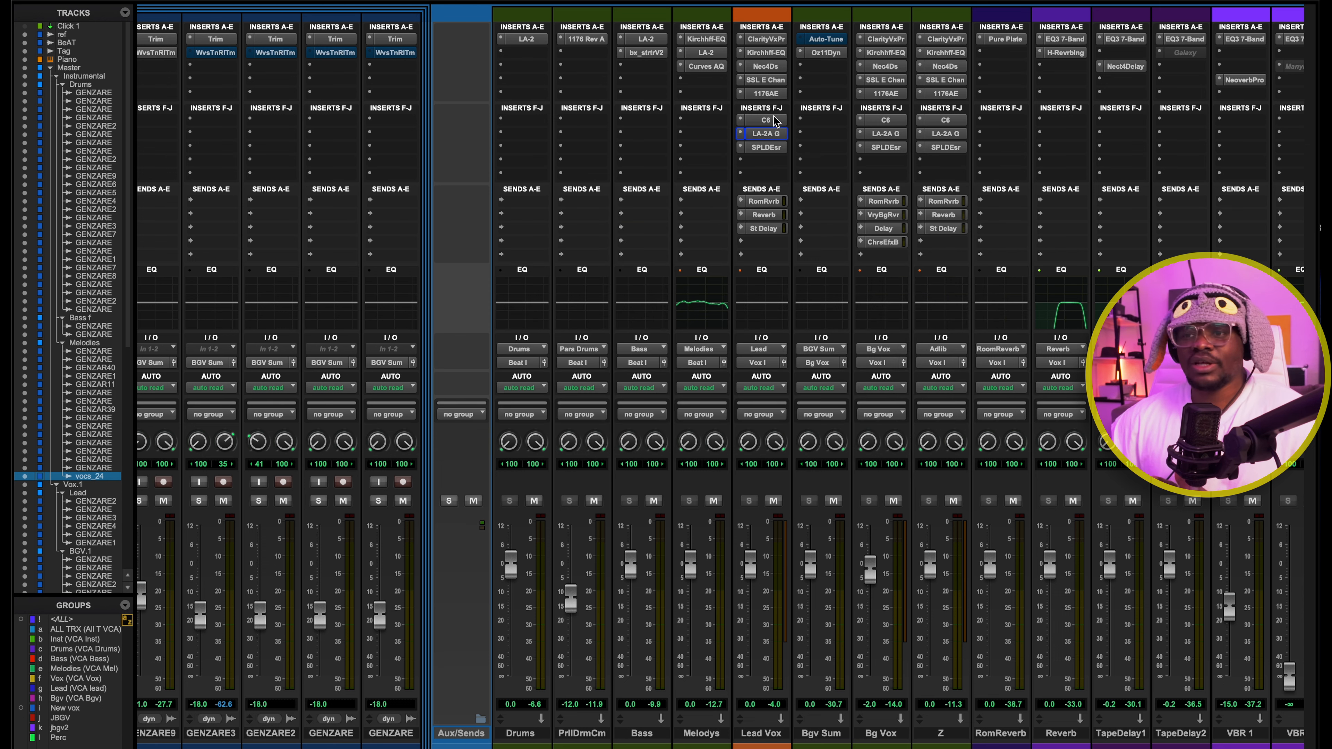
Review the multiband threshold, range and crossover settings of the C6 on the Lead Vox bus, then close it
left_click(766, 120)
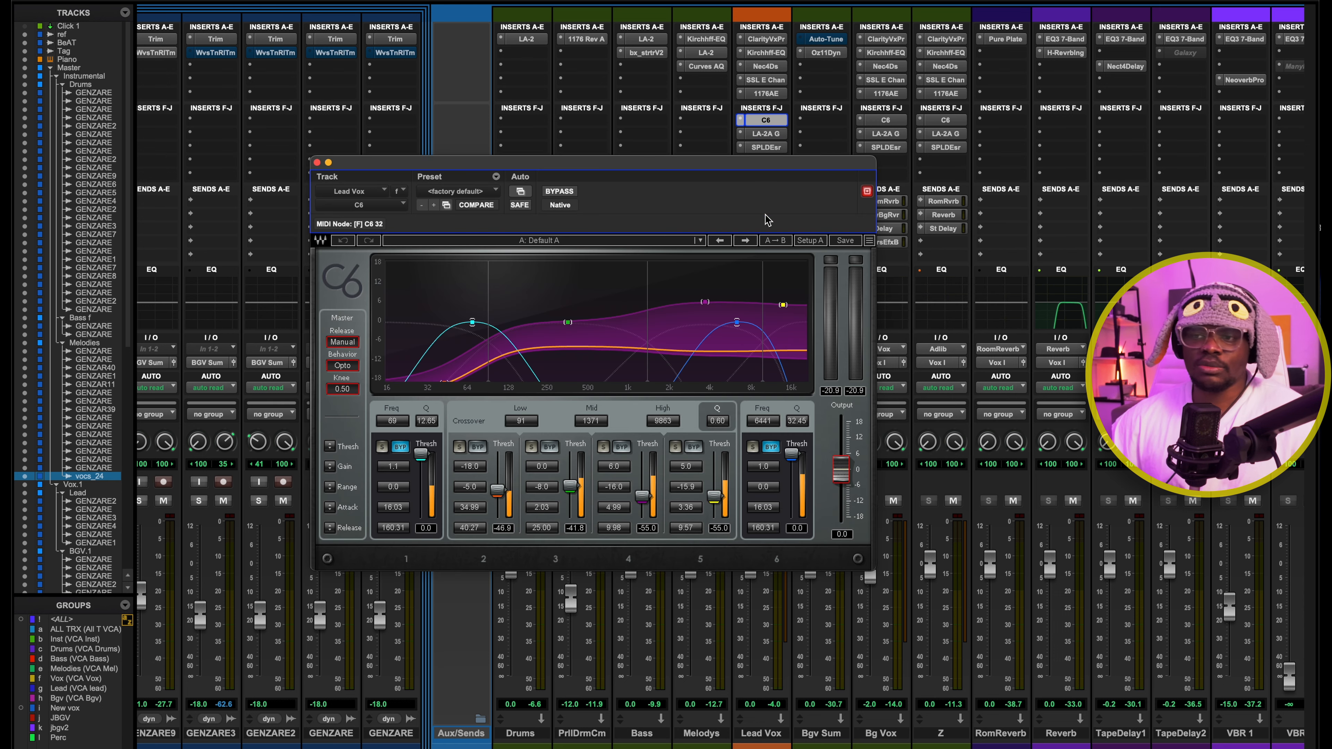
left_click_drag(654, 181, 751, 149)
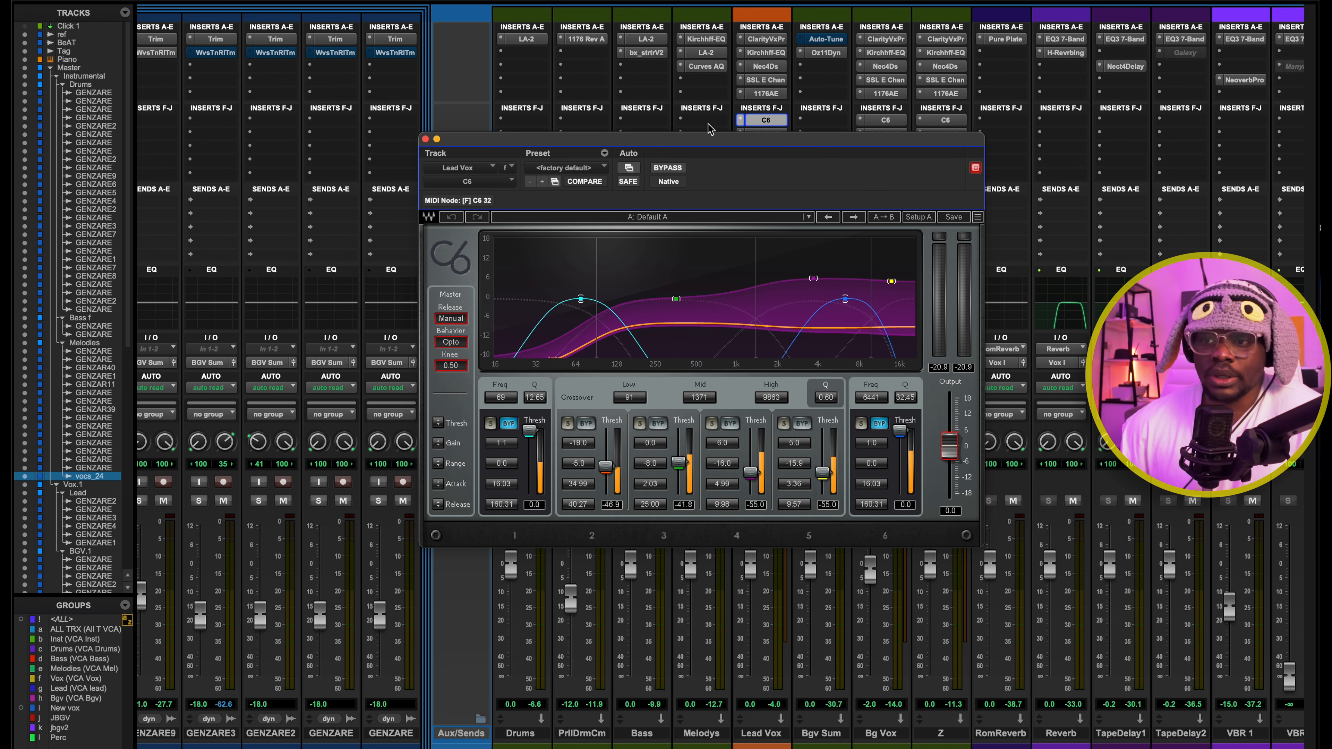
left_click_drag(708, 139, 651, 96)
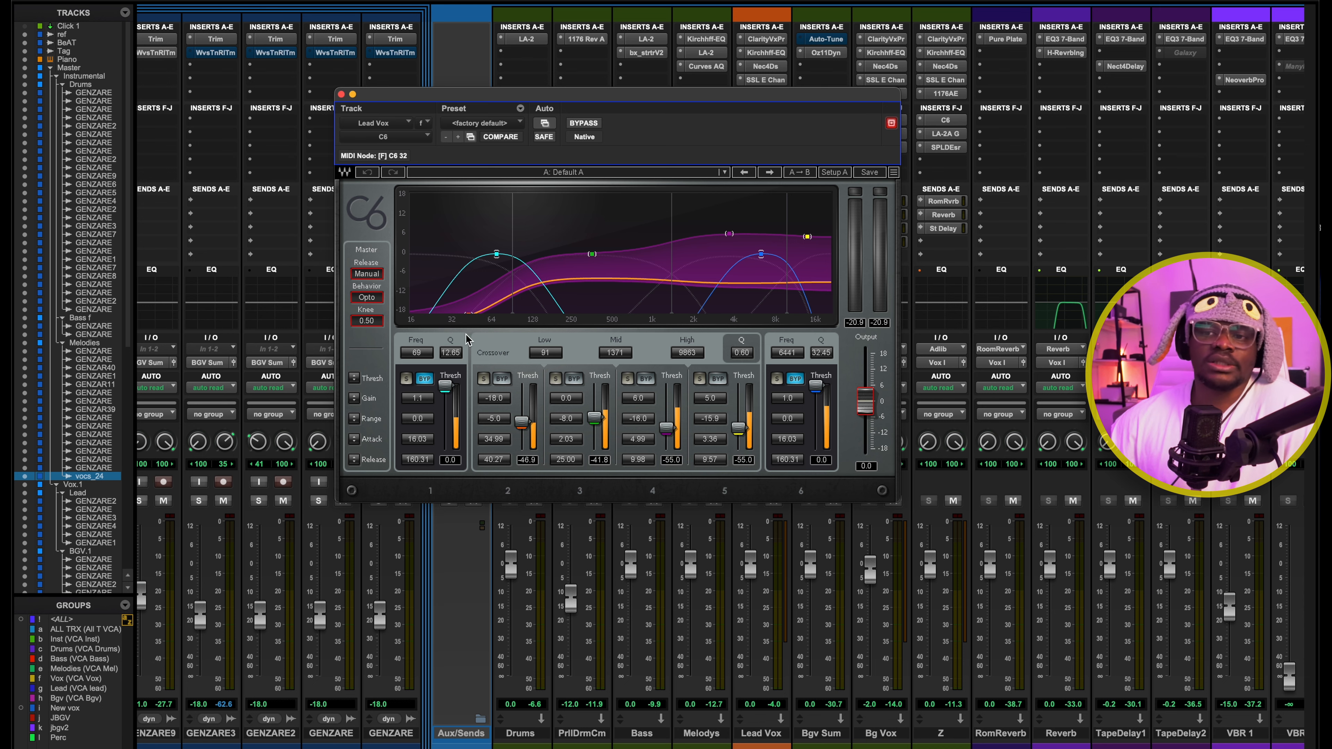
left_click_drag(514, 94, 561, 74)
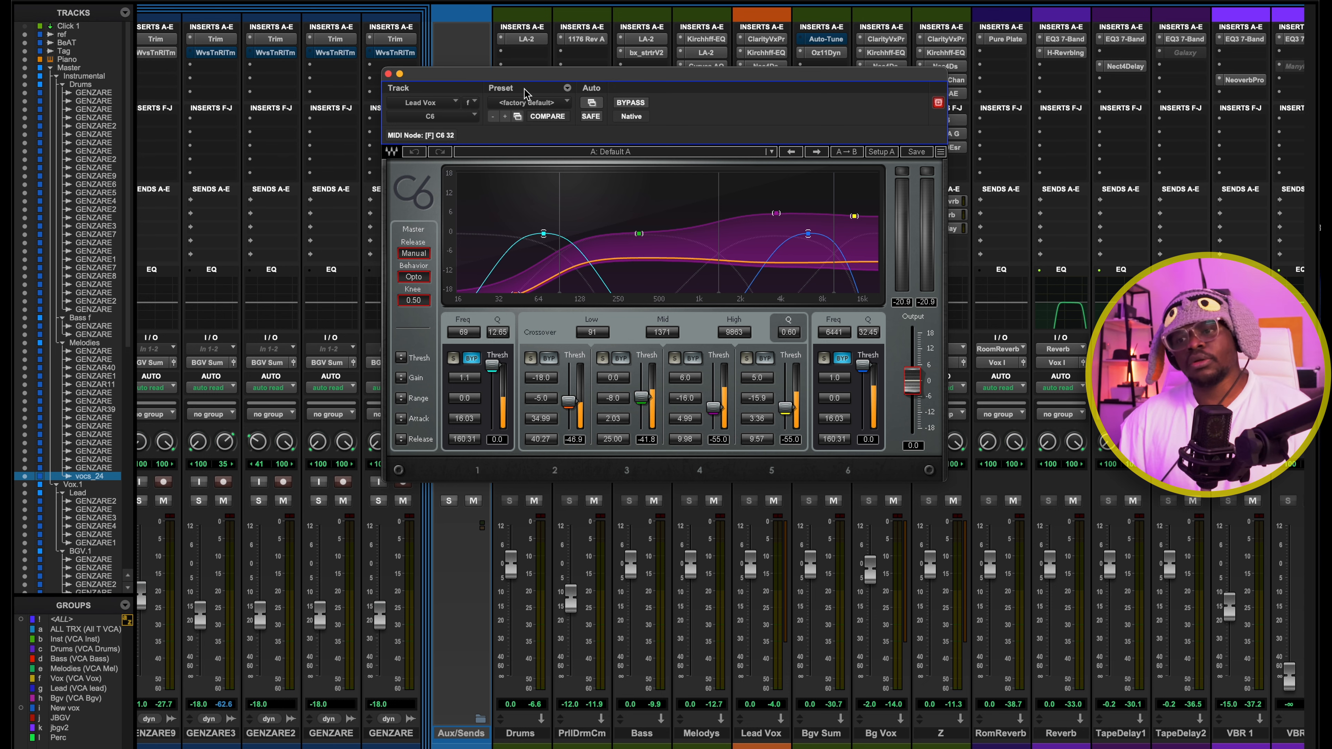
key("super+w")
Reopen the Teletronix LA-2A Gray on the Lead Vox bus for a brief check, then close it
left_click(764, 134)
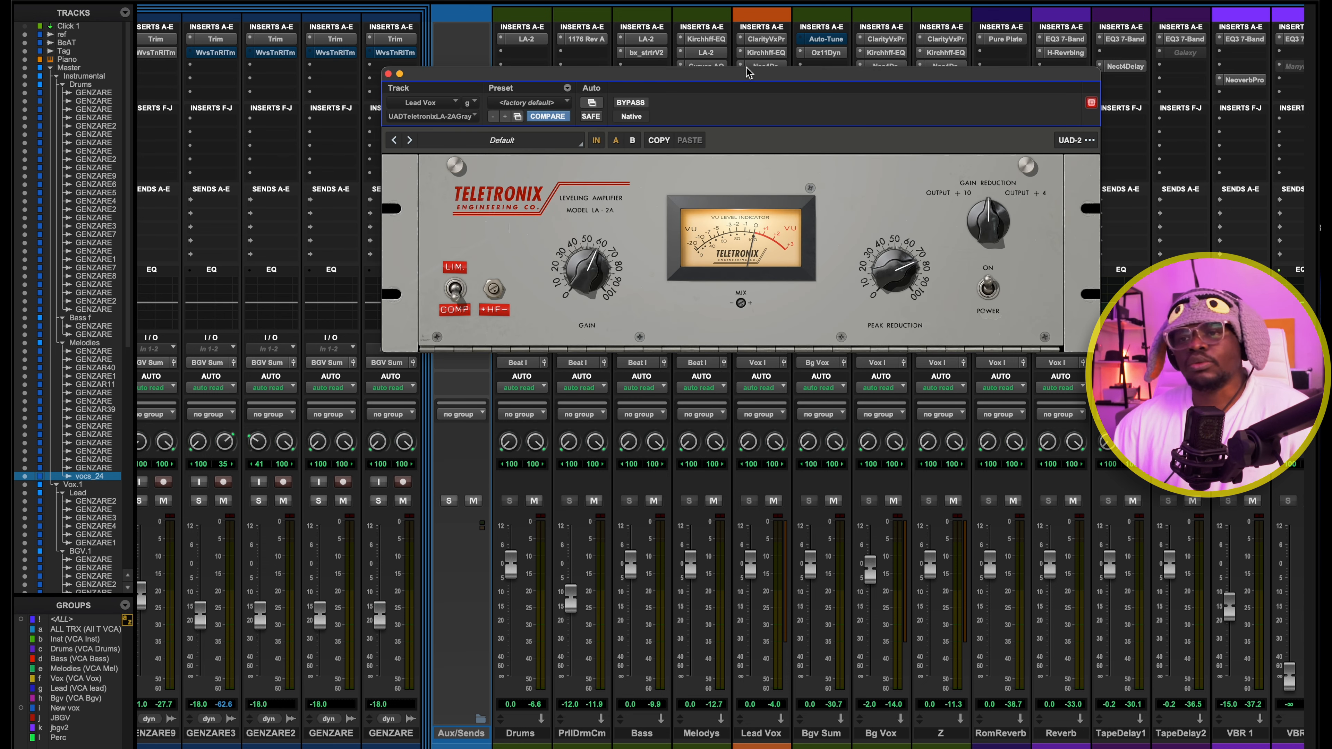
left_click_drag(729, 85, 693, 185)
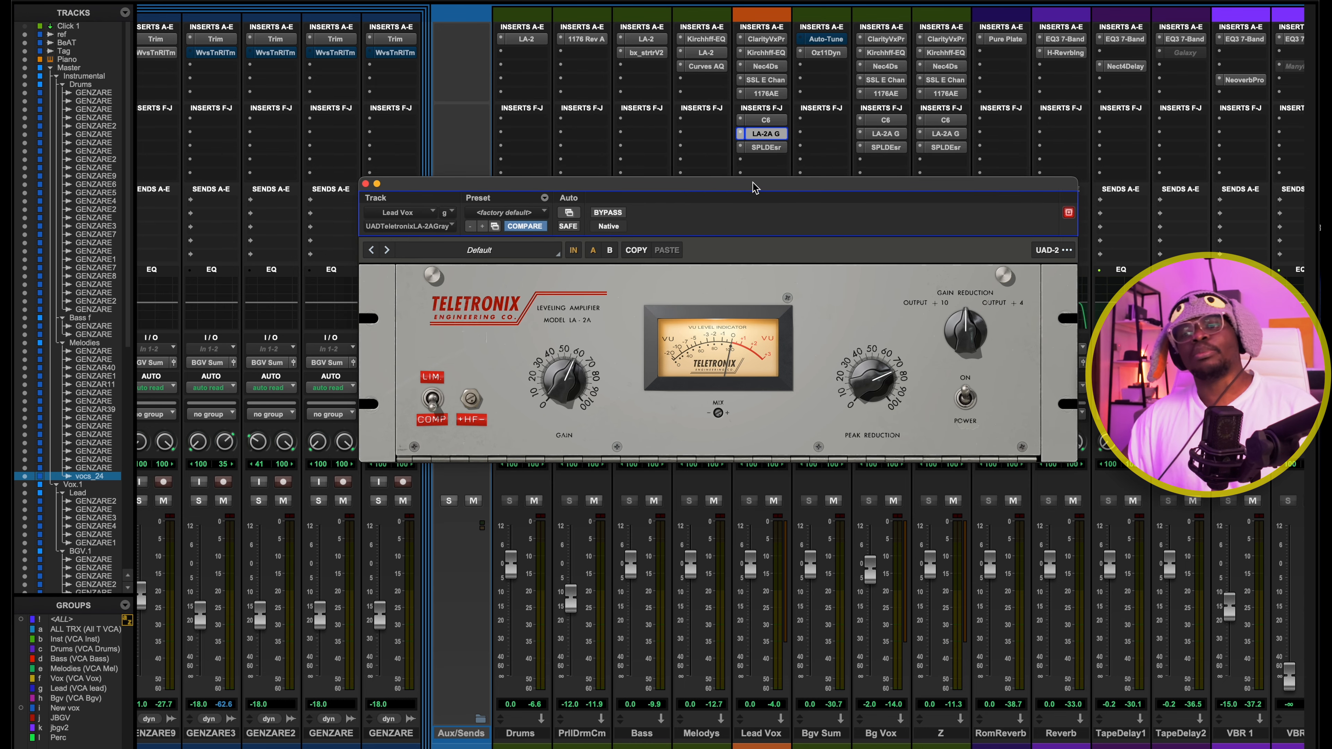
left_click(365, 183)
Inspect the S-Reduction and auto threshold settings of the SPL De-Esser on the Lead Vox bus and audition it during playback
left_click(757, 149)
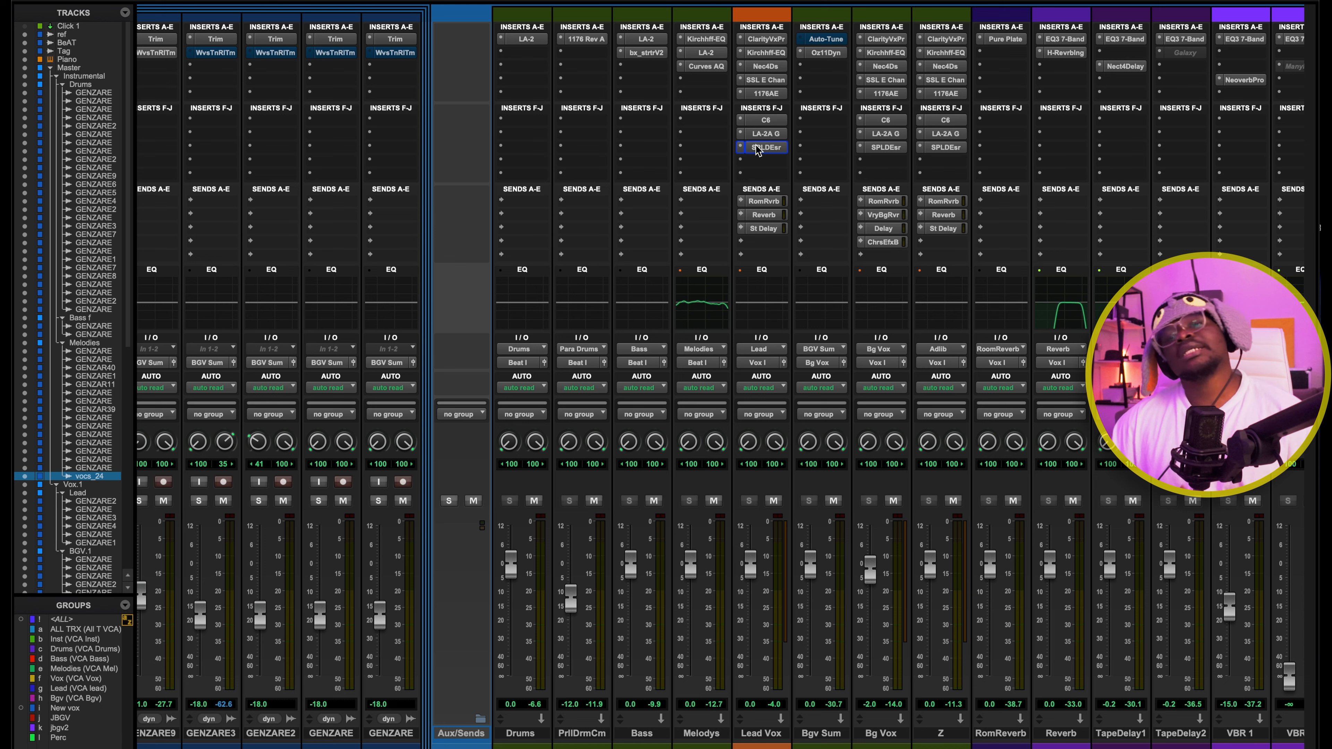
left_click(757, 149)
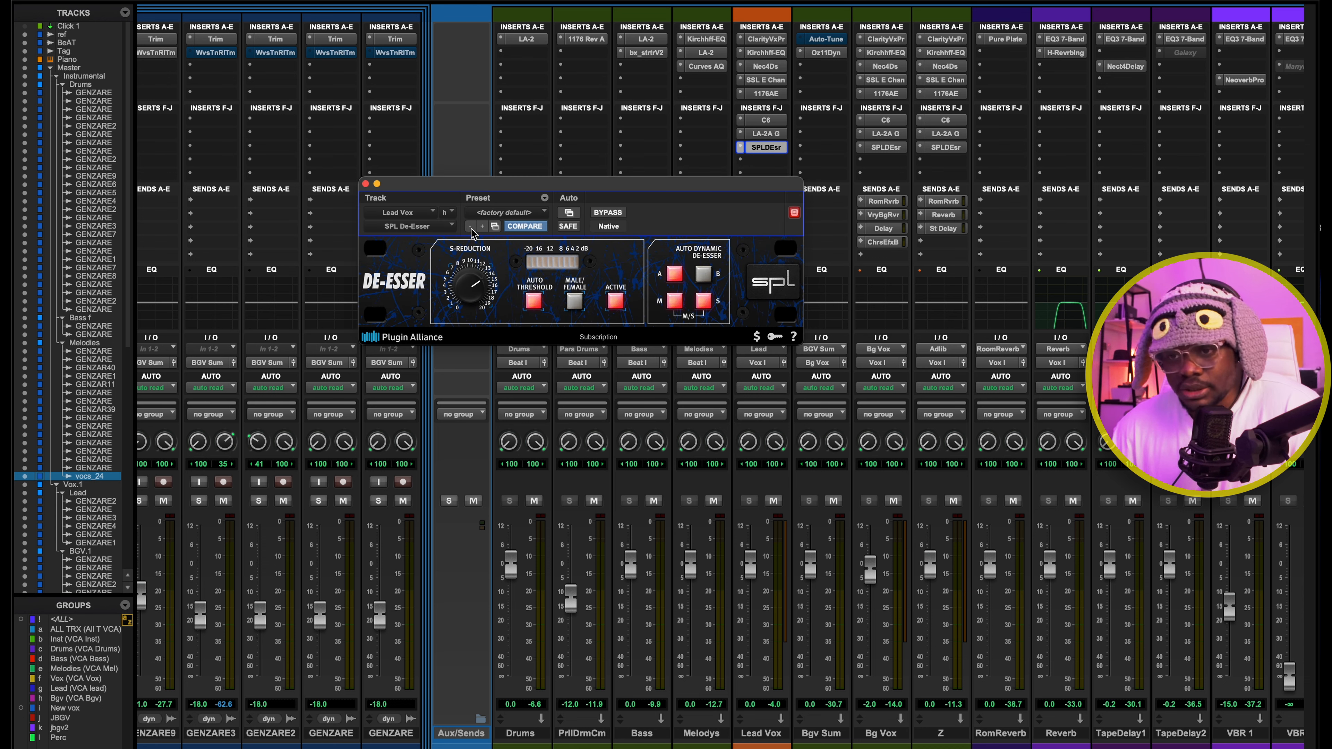
left_click_drag(516, 204, 567, 221)
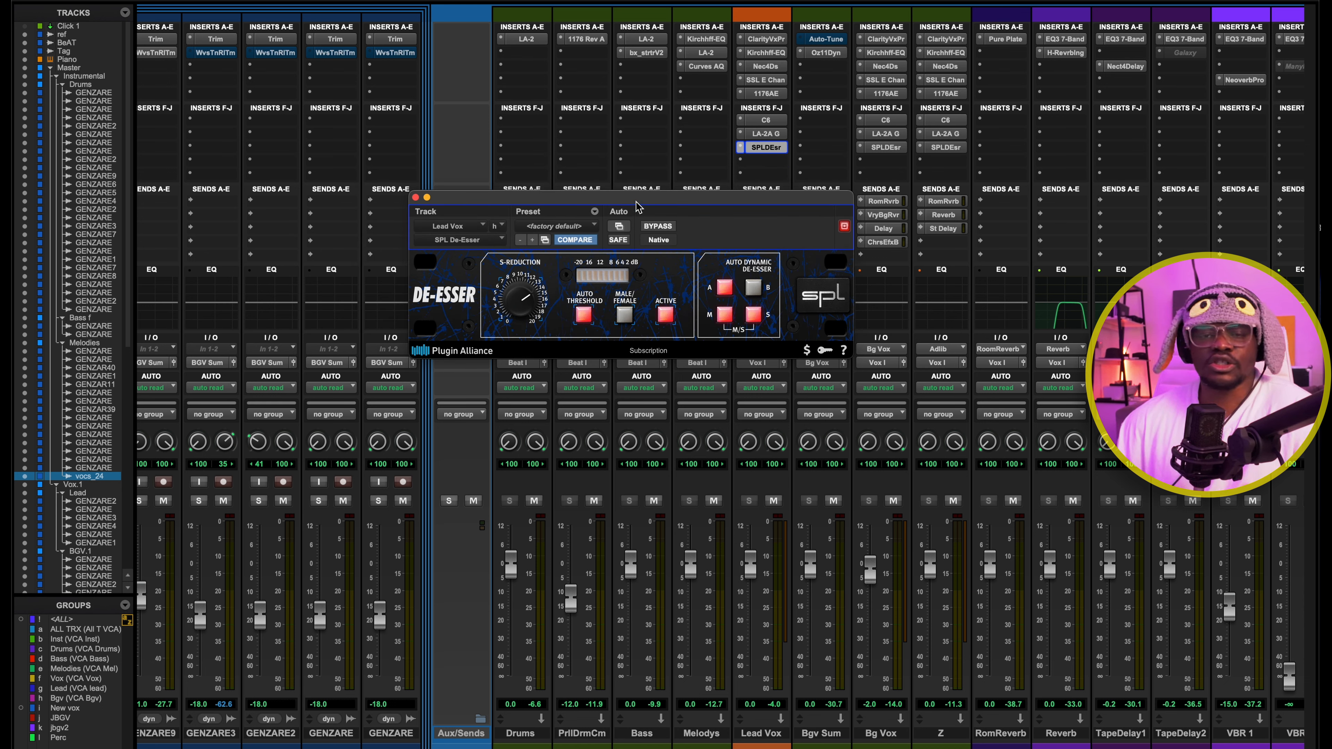
left_click_drag(636, 200, 645, 210)
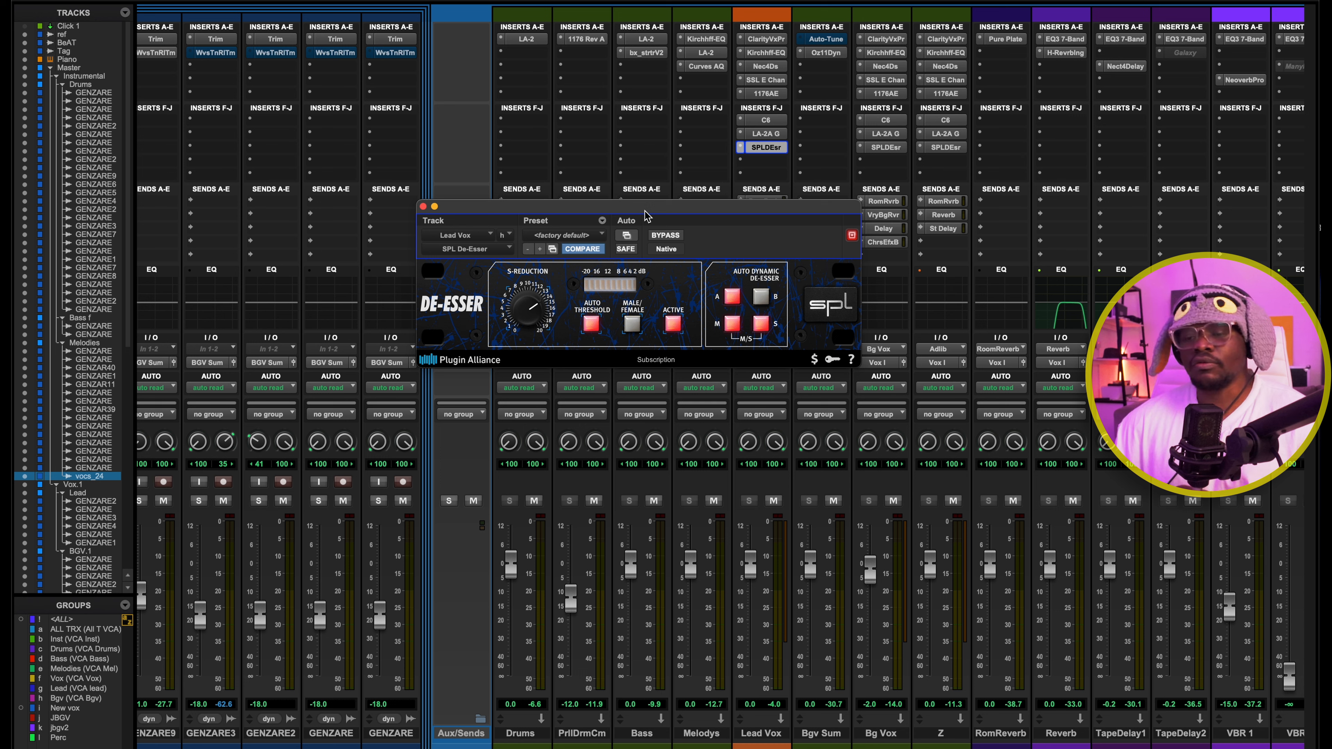
left_click_drag(645, 211, 653, 194)
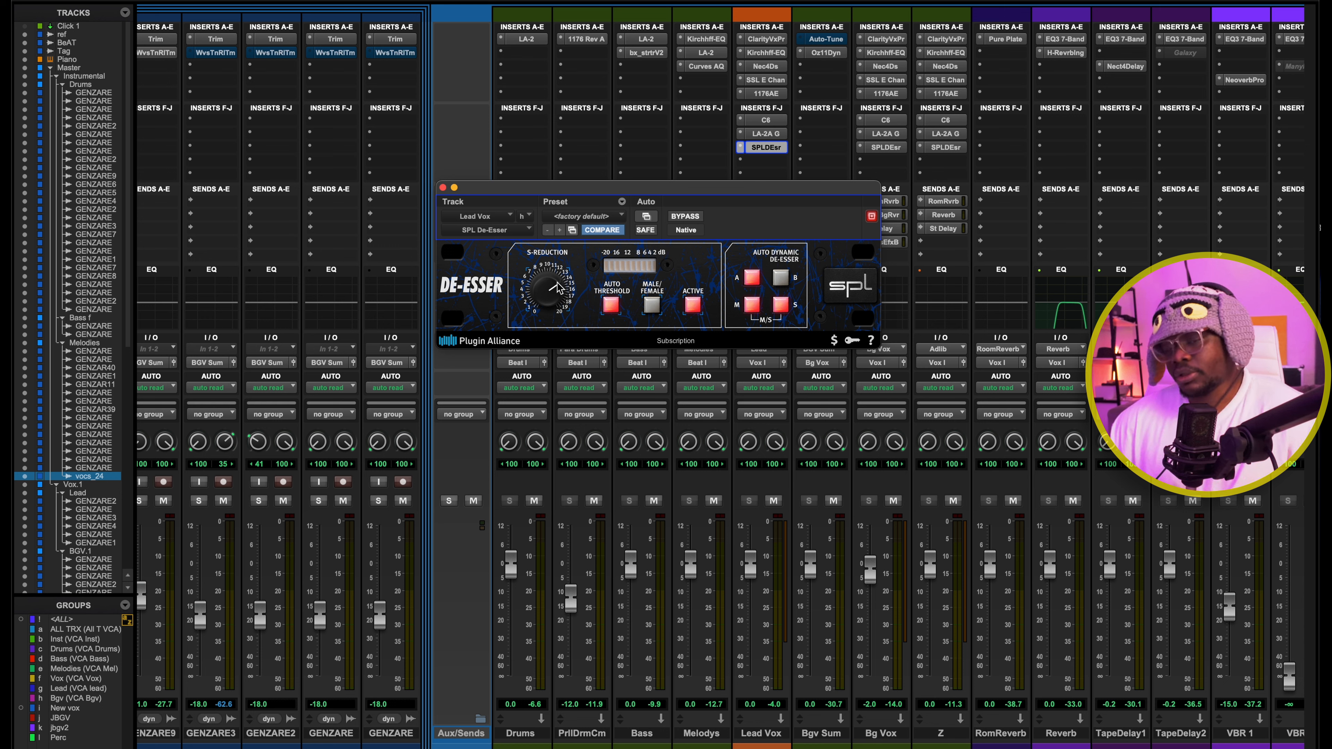
mouse_move(558, 287)
left_mouse_down()
mouse_move(544, 372)
mouse_move(544, 242)
mouse_move(544, 268)
left_mouse_up()
key("space")
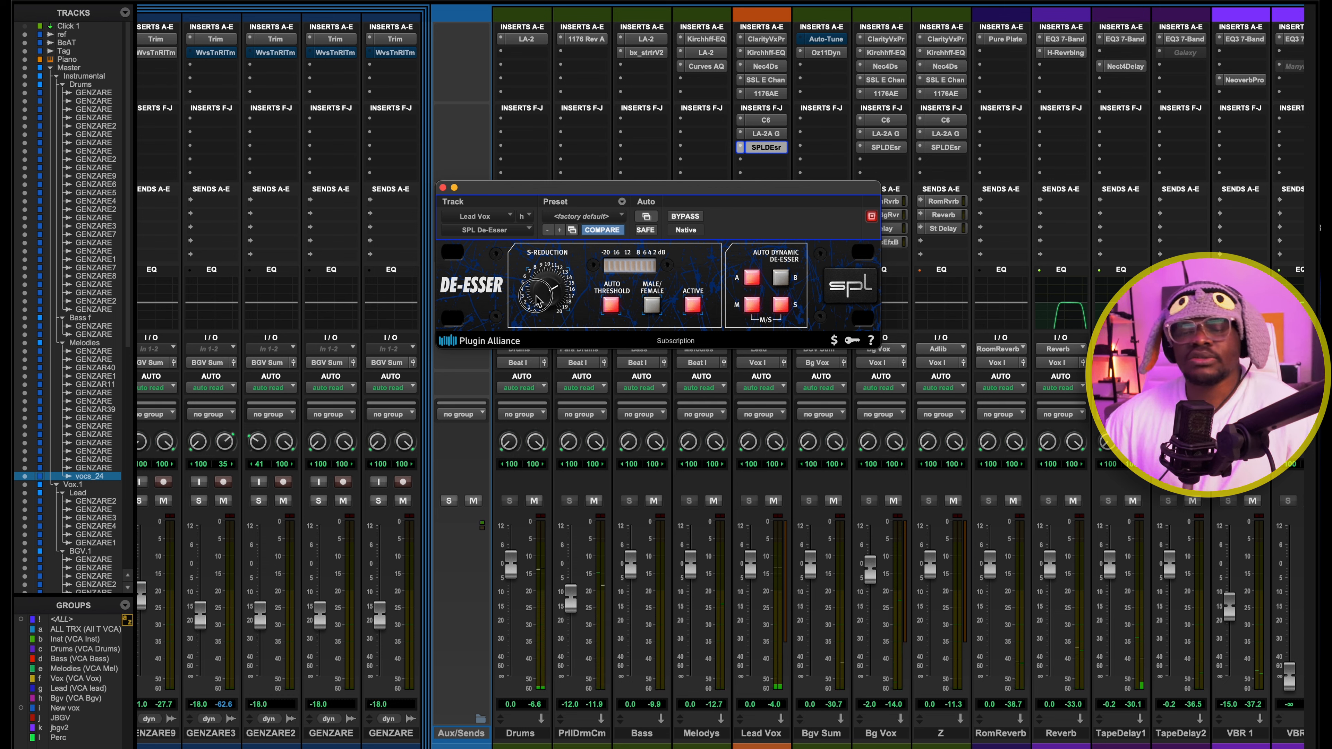
left_click_drag(717, 185, 710, 173)
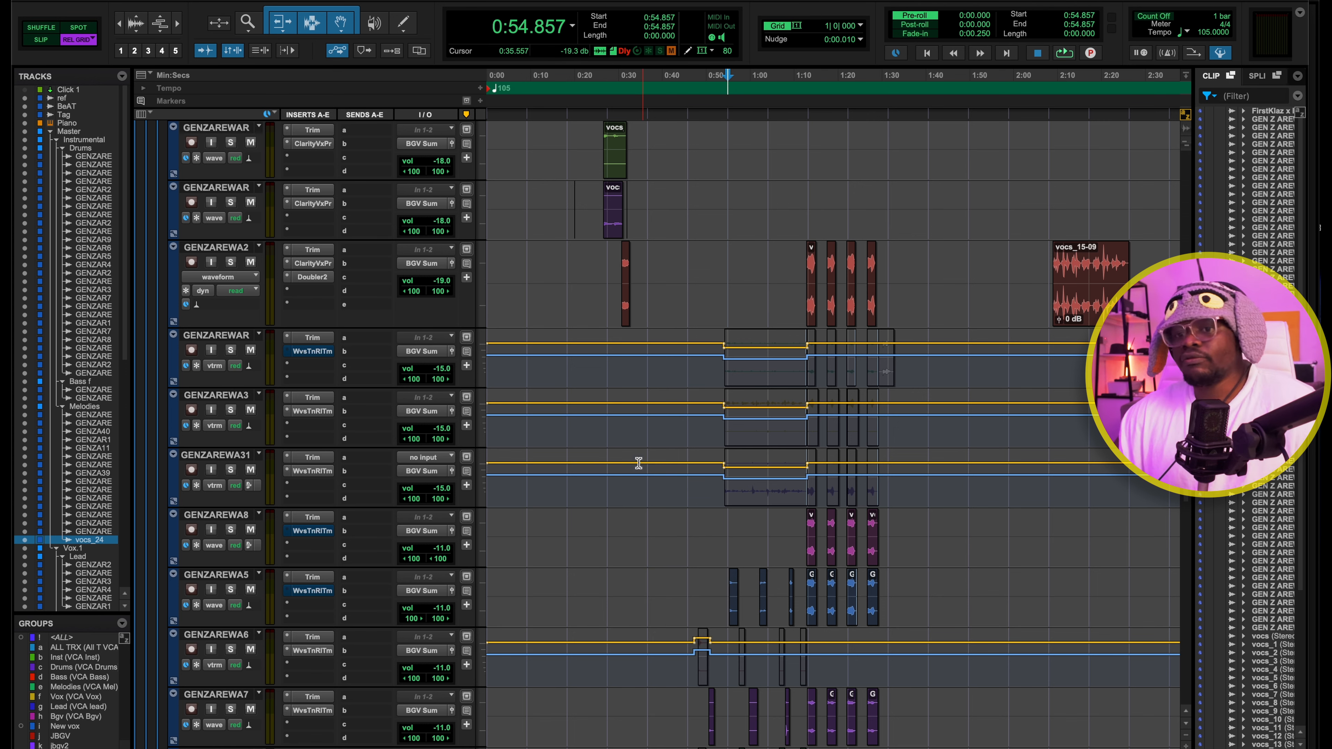
Play the session from 0:54.857 and examine the background vocal tracks and their clips in the Edit window
scroll(565, 404, "up", 6)
key("space")
scroll(924, 382, "down", 6)
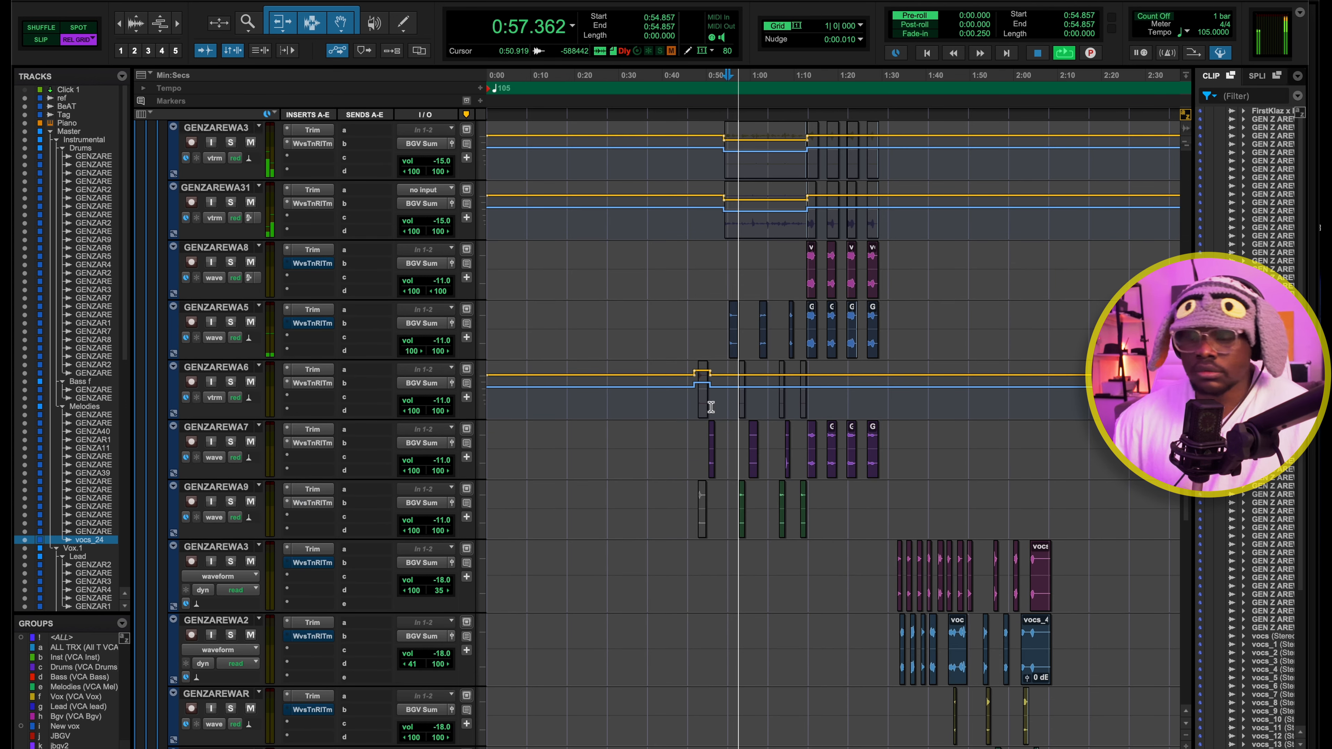
scroll(939, 268, "down", 1)
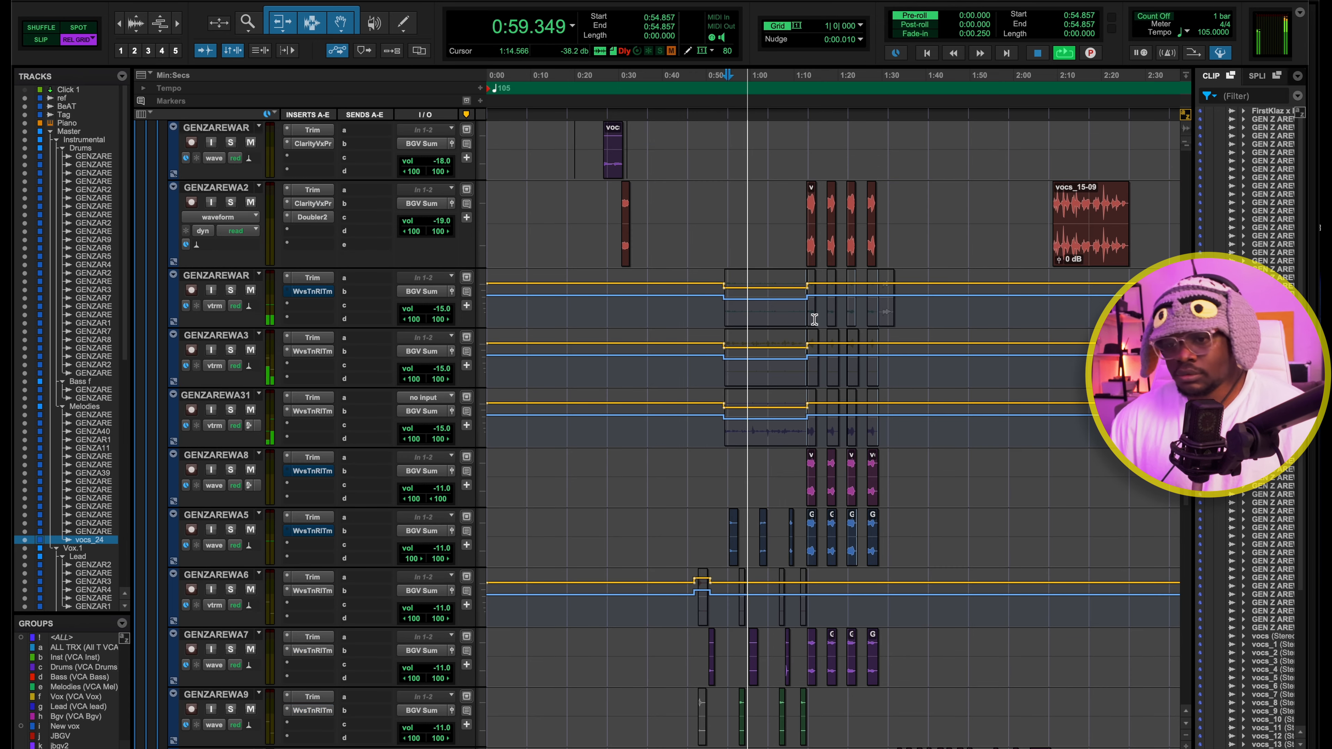
key("space")
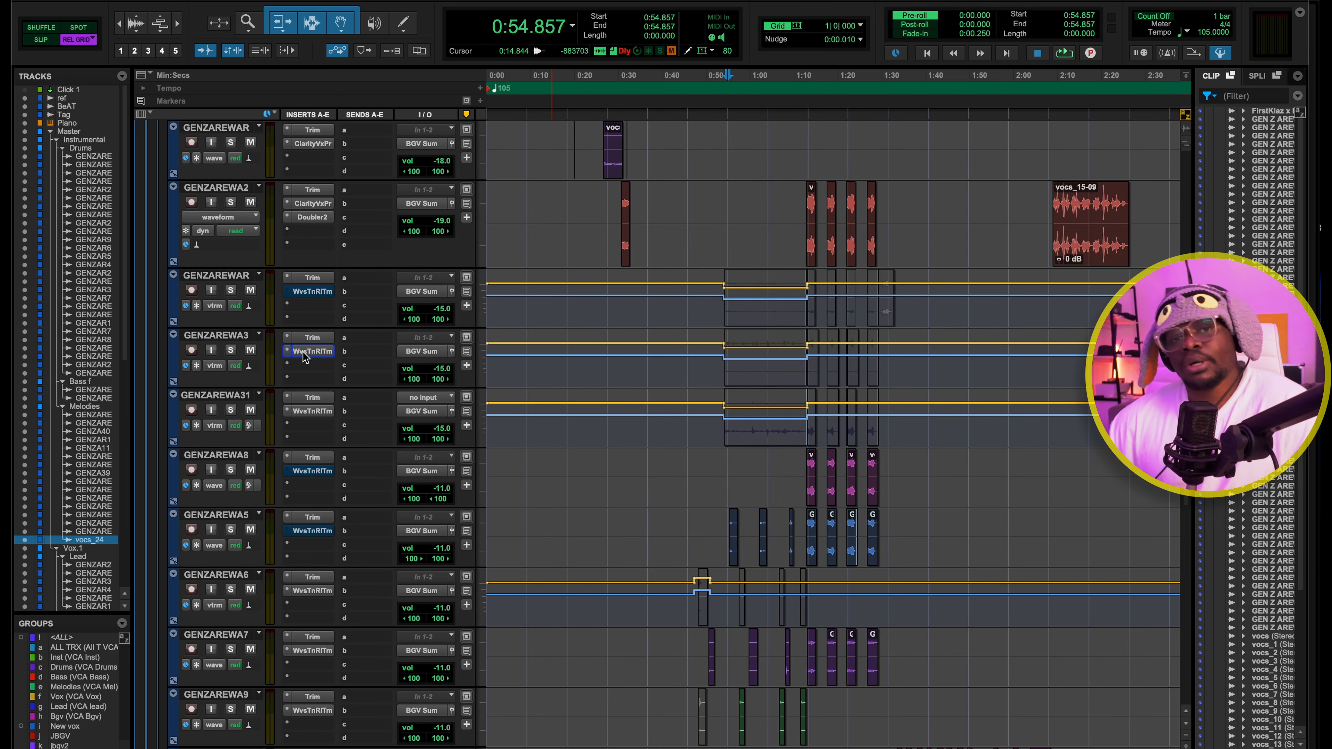
Check the Waves Tune Real-Time insert on the GENZAREWA3 background vocal track against its routing in the mixer
left_click(309, 351)
left_click(305, 354)
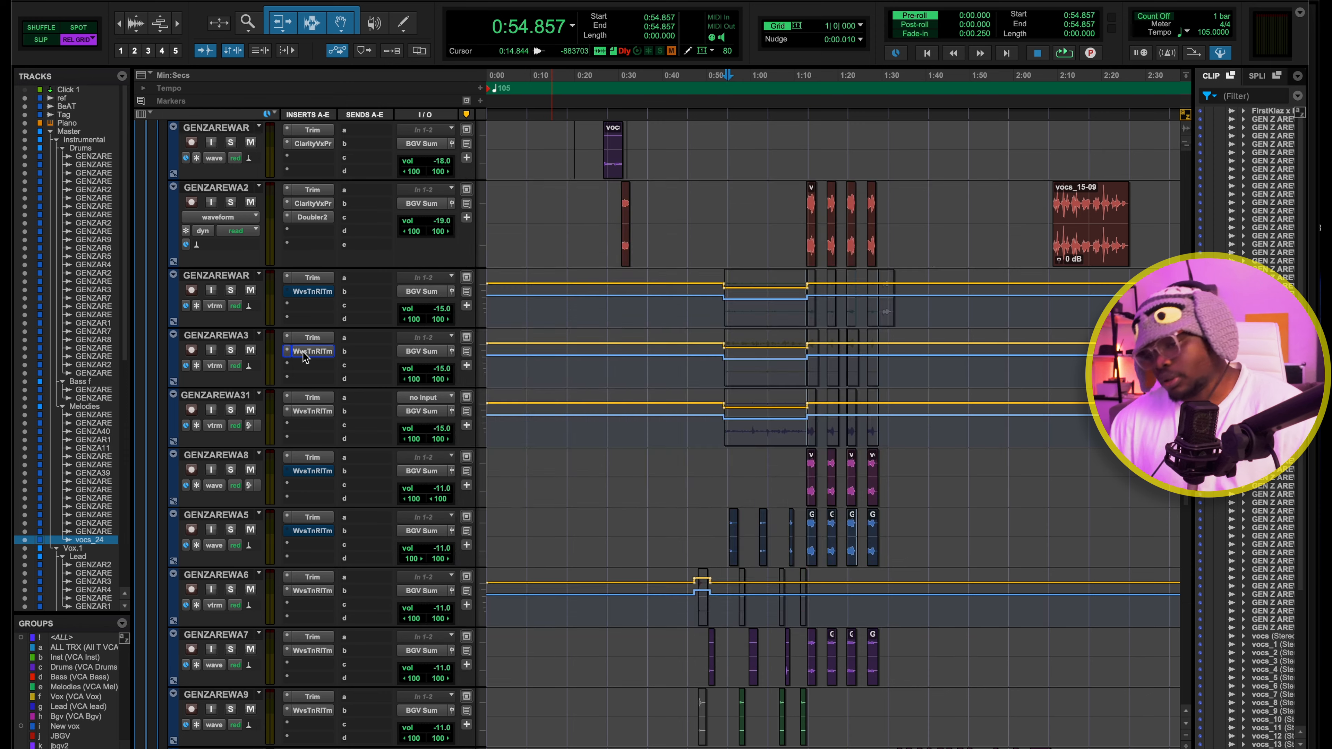
key("super+equal")
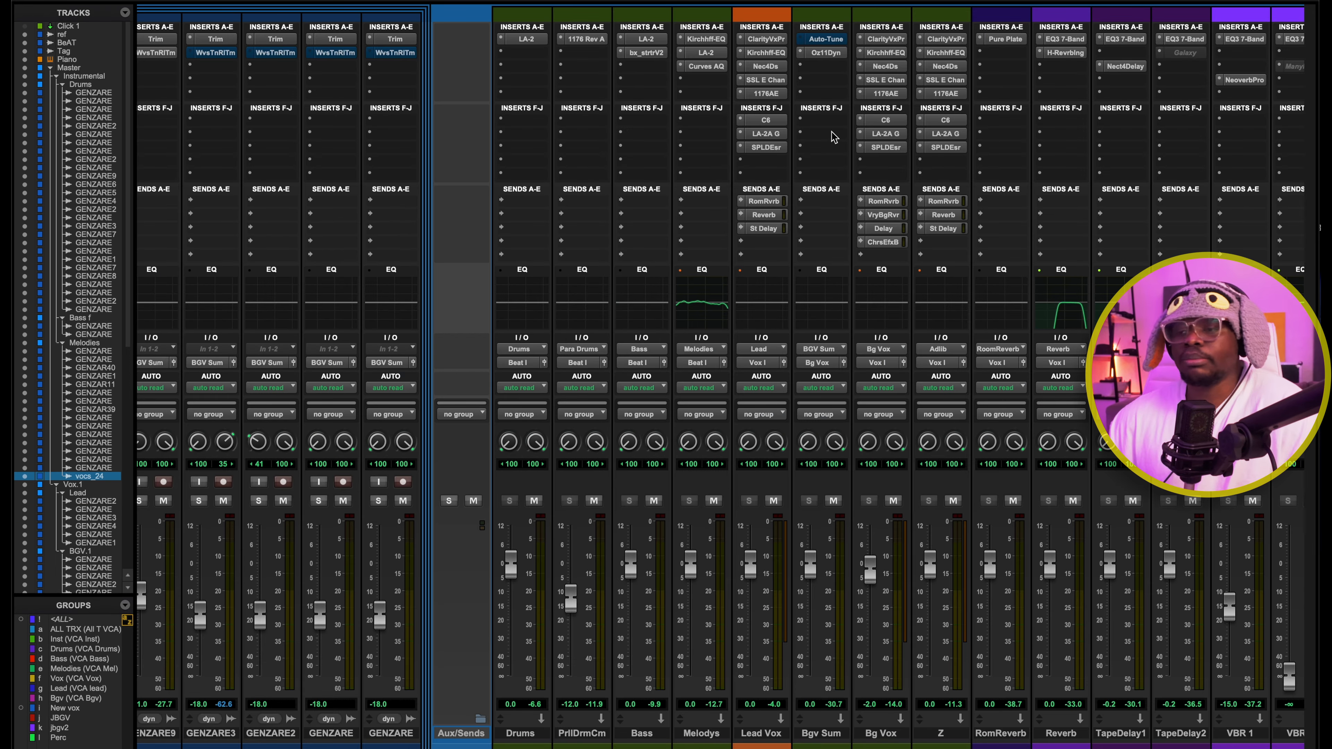
key("super+equal")
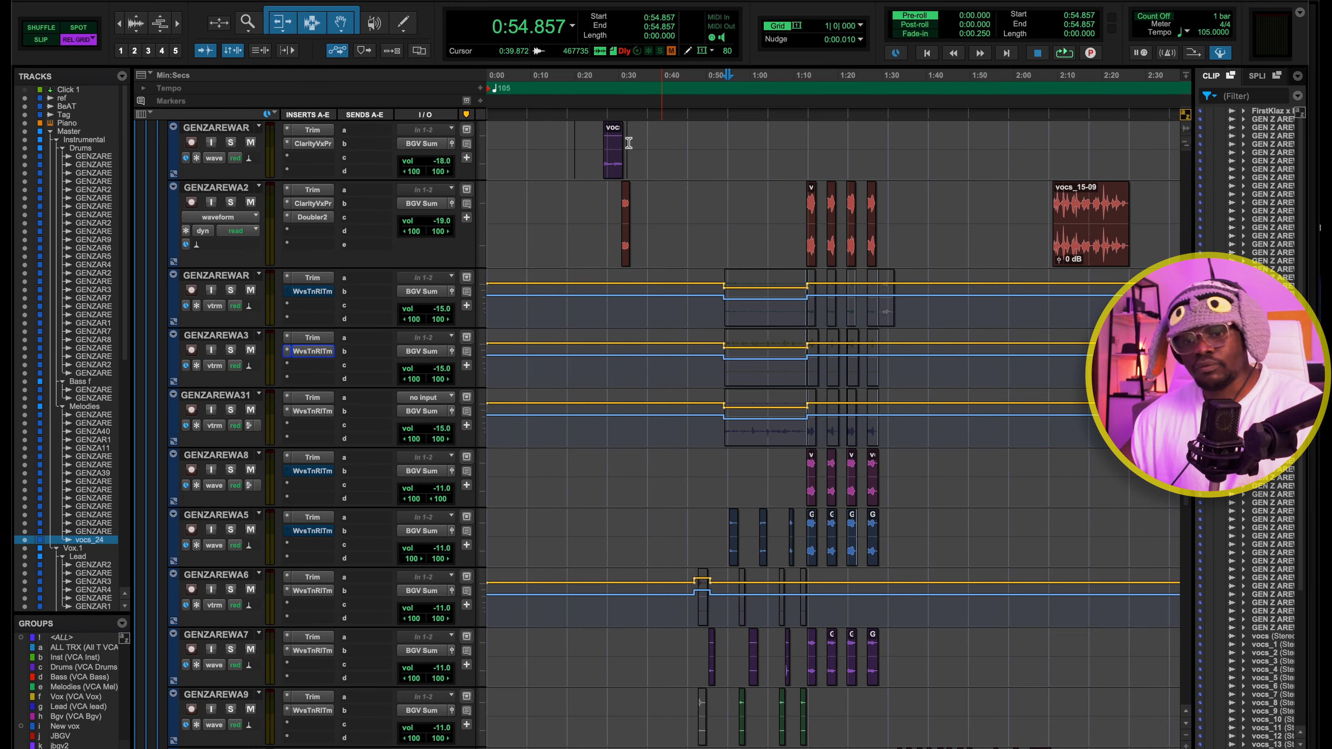
Examine Band 3 of Ozone 11 Dynamics on the Bgv Sum bus in the mixer during playback, then close the plug-in
key("super+equal")
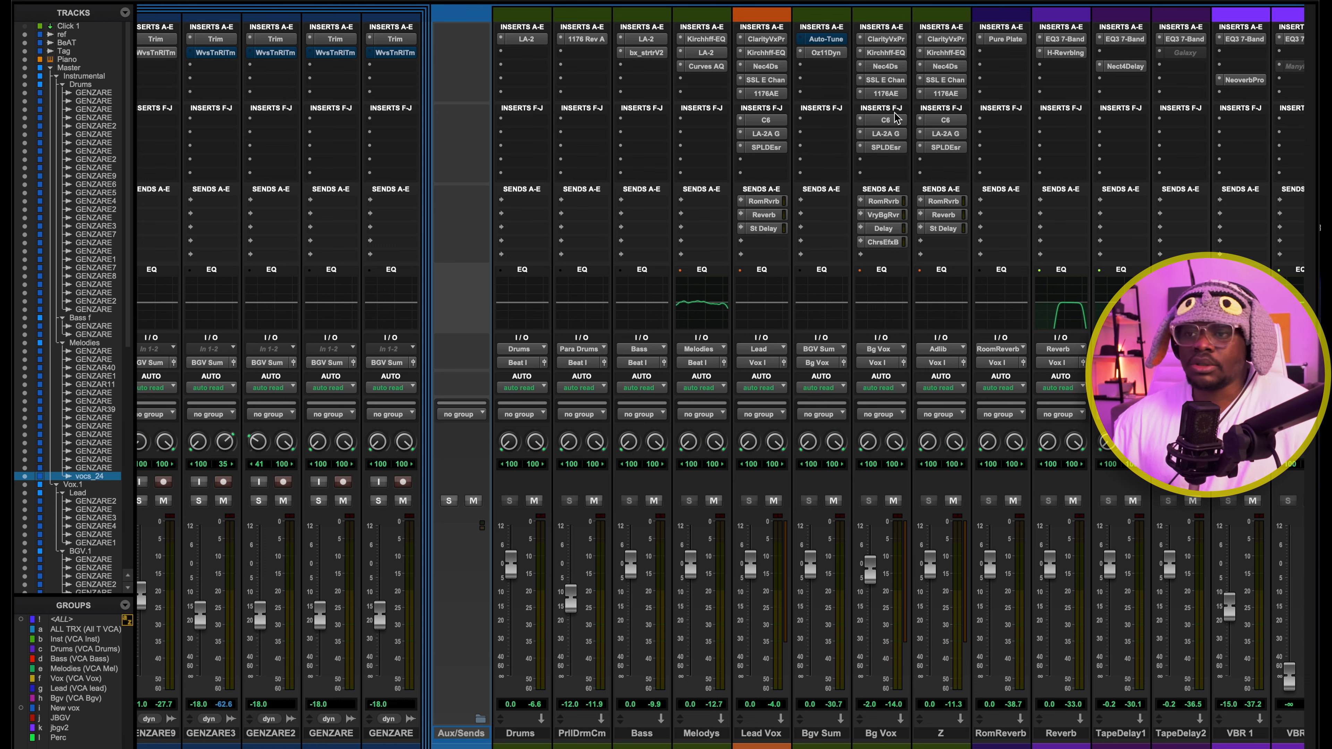
left_click(826, 52)
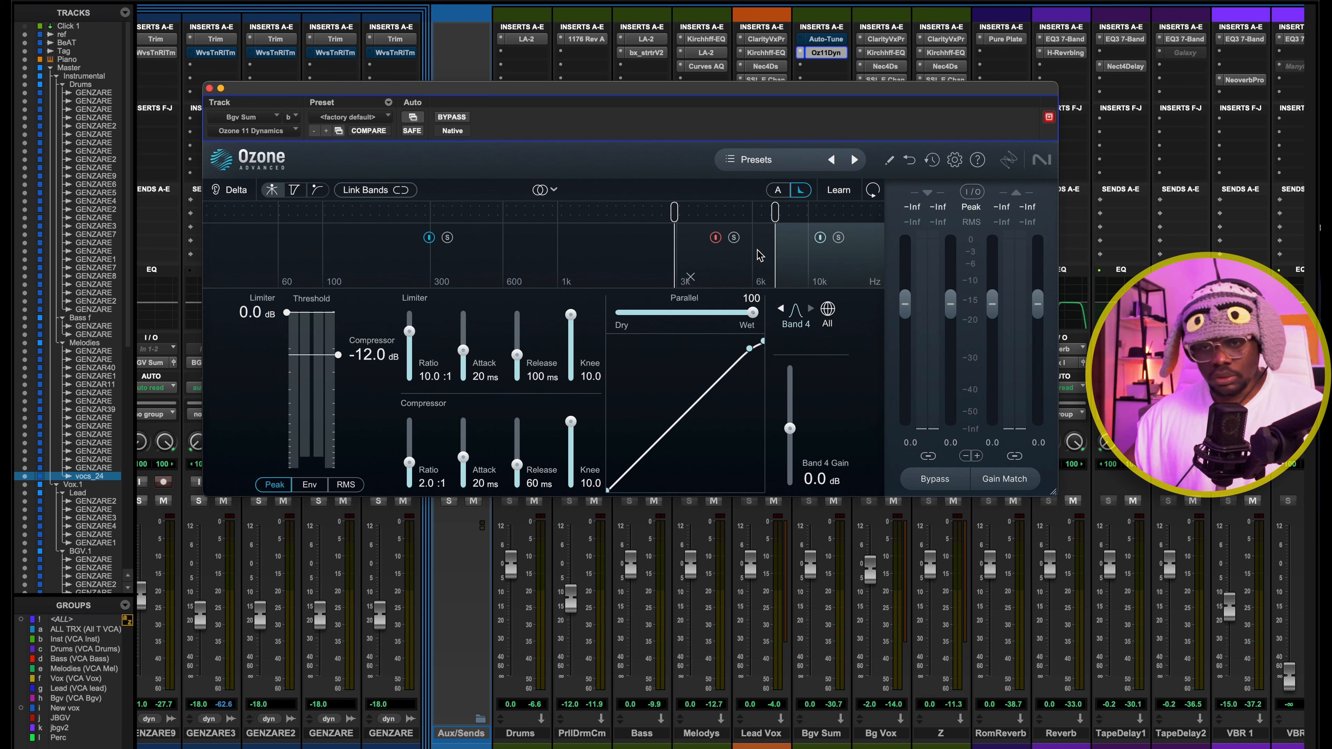
key("space")
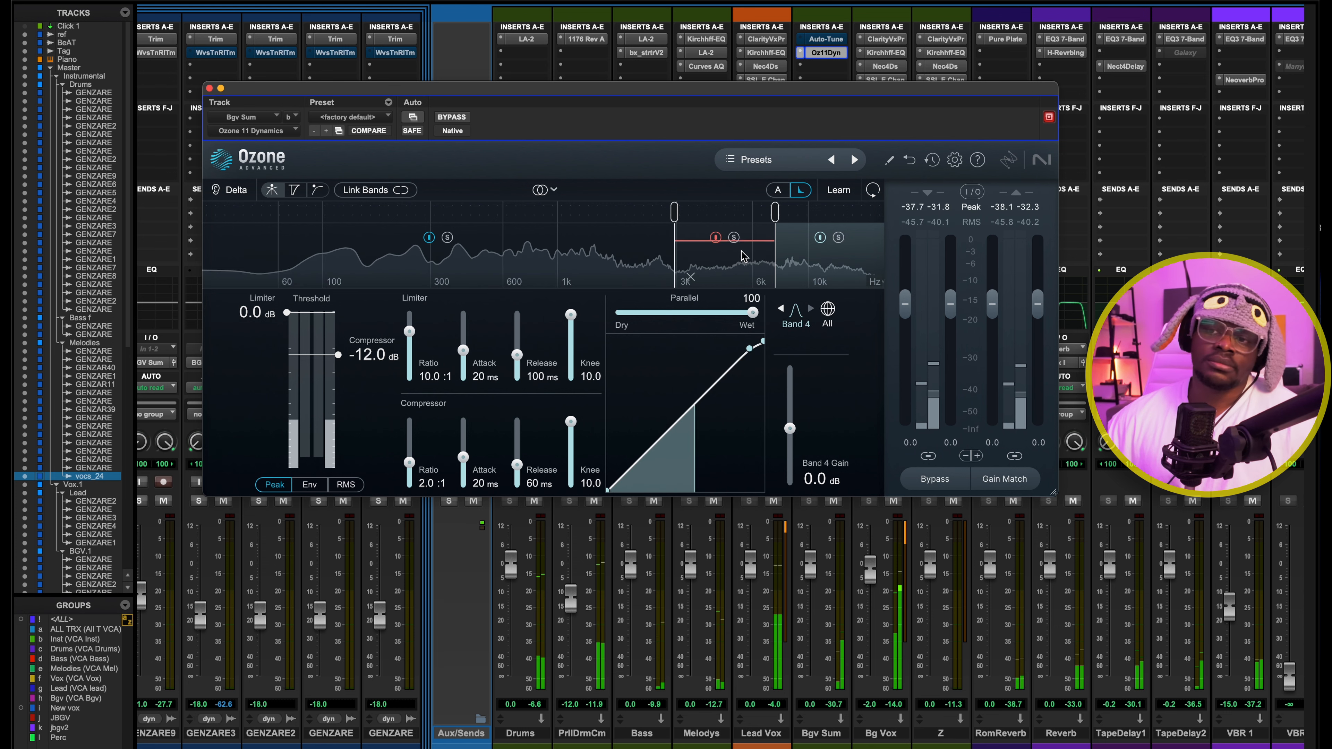
left_click(738, 277)
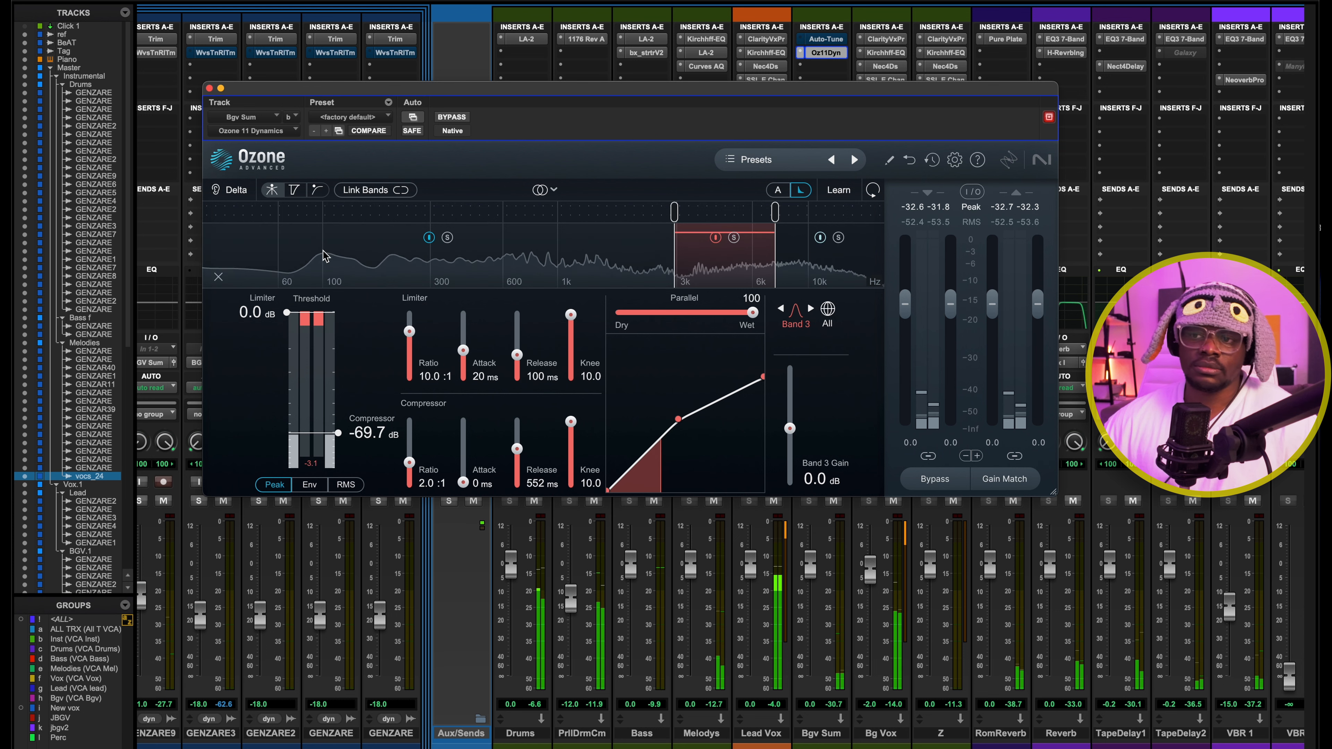
left_click(209, 88)
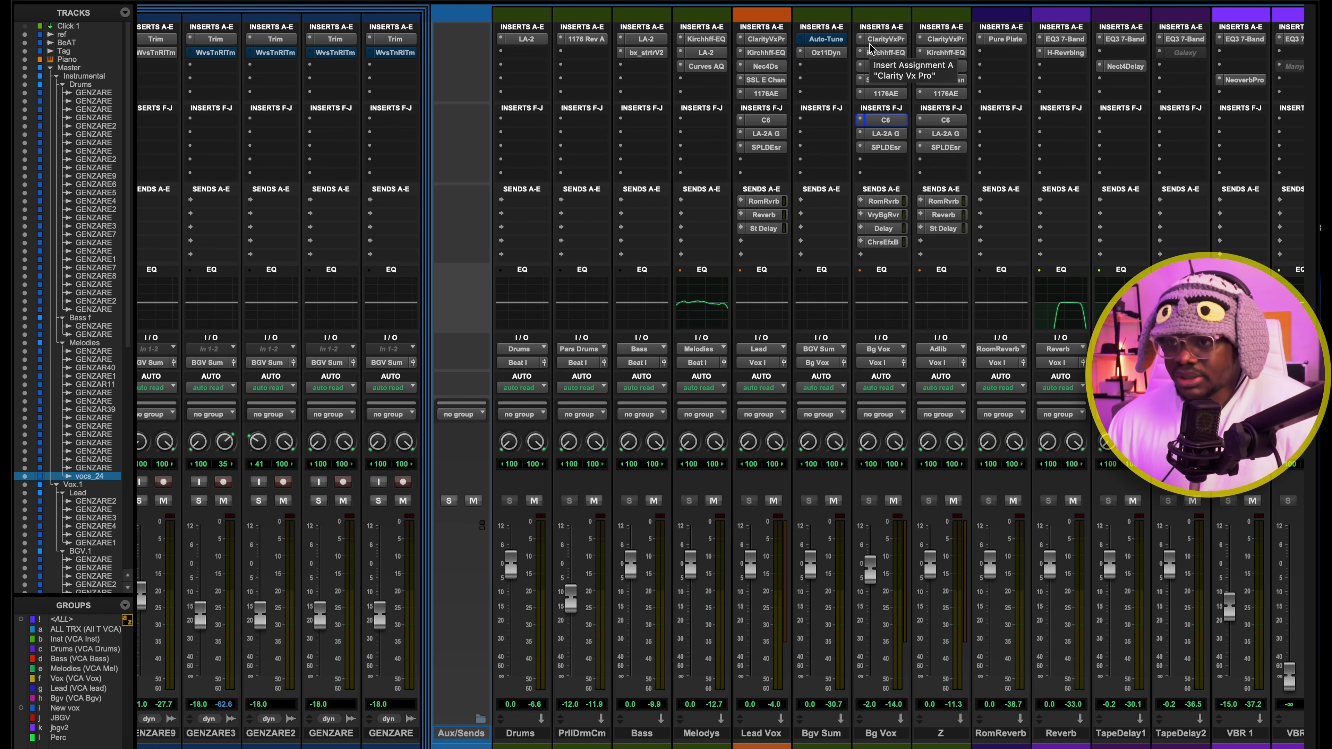
Review the C6 band settings and the Teletronix LA-2A Gray gain and peak reduction on the Bg Vox bus
left_click(886, 118)
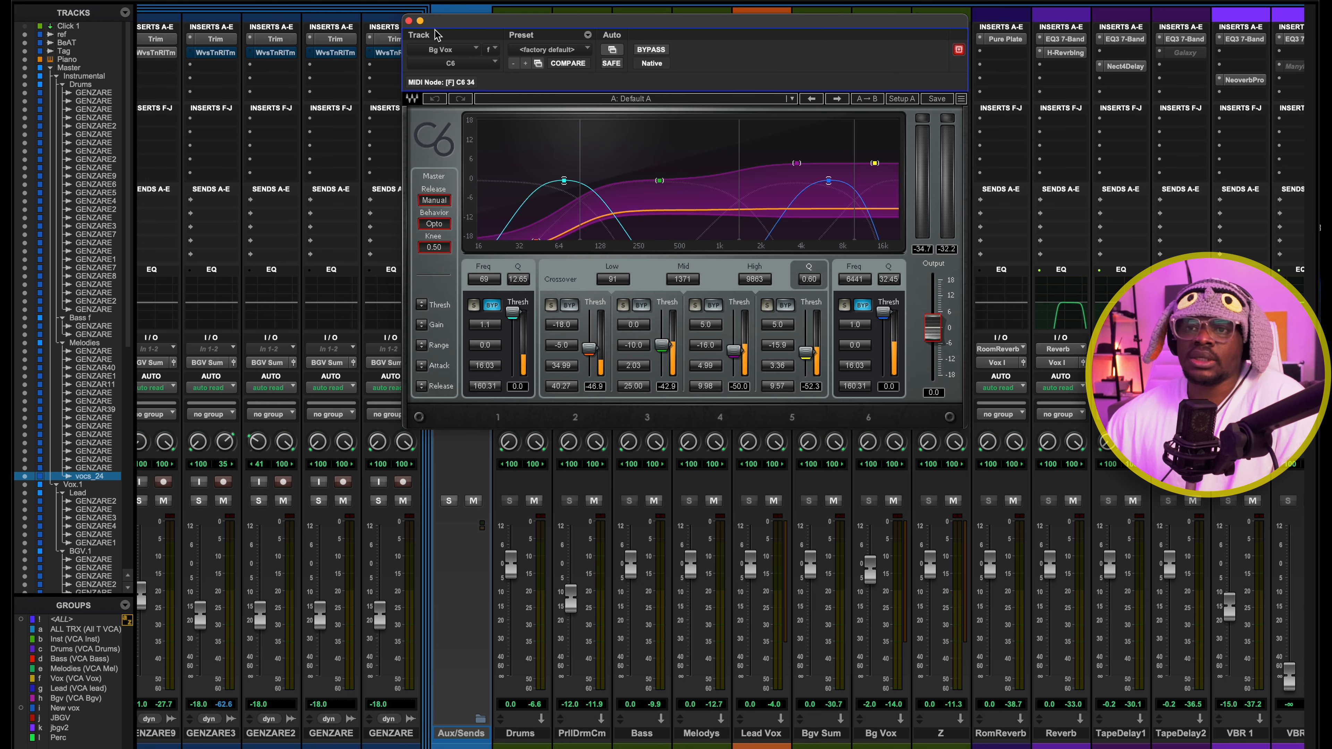
left_click(413, 19)
left_click(885, 133)
left_click_drag(840, 252, 836, 127)
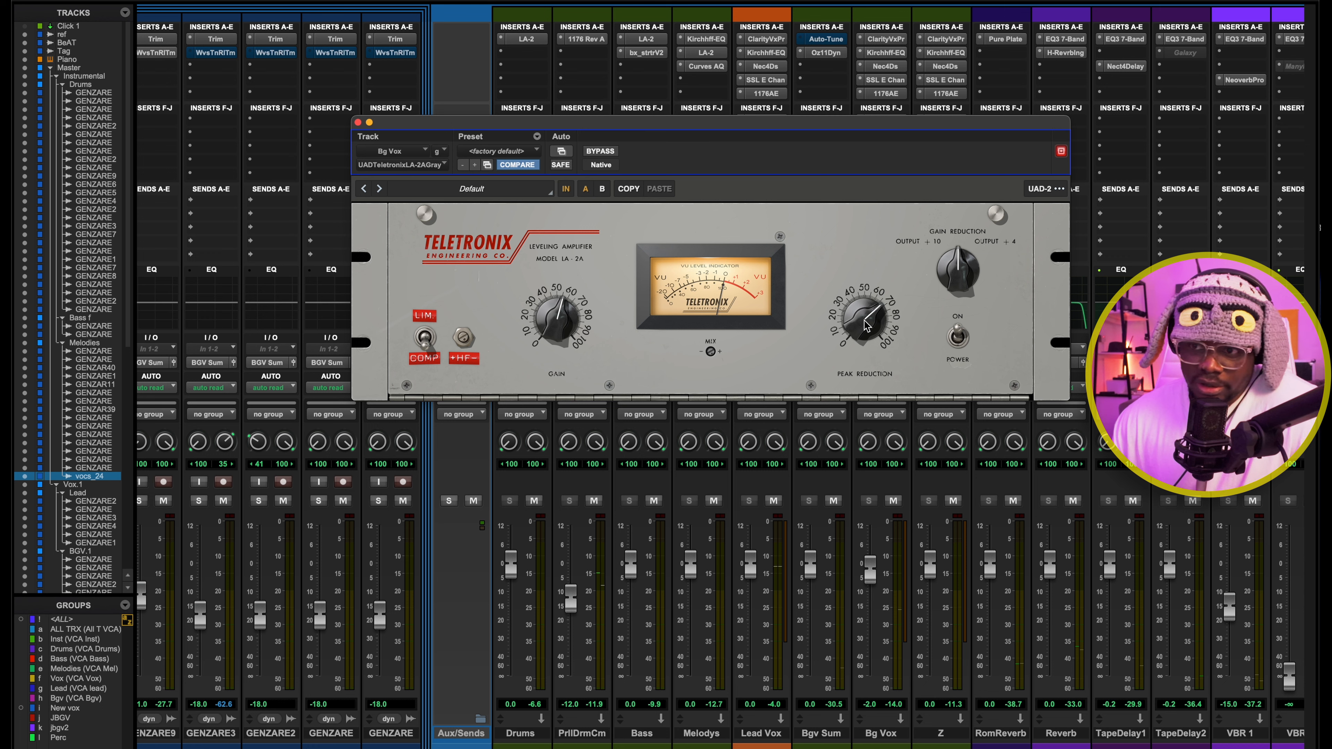
mouse_move(764, 126)
left_mouse_down()
mouse_move(791, 124)
mouse_move(754, 123)
left_mouse_up()
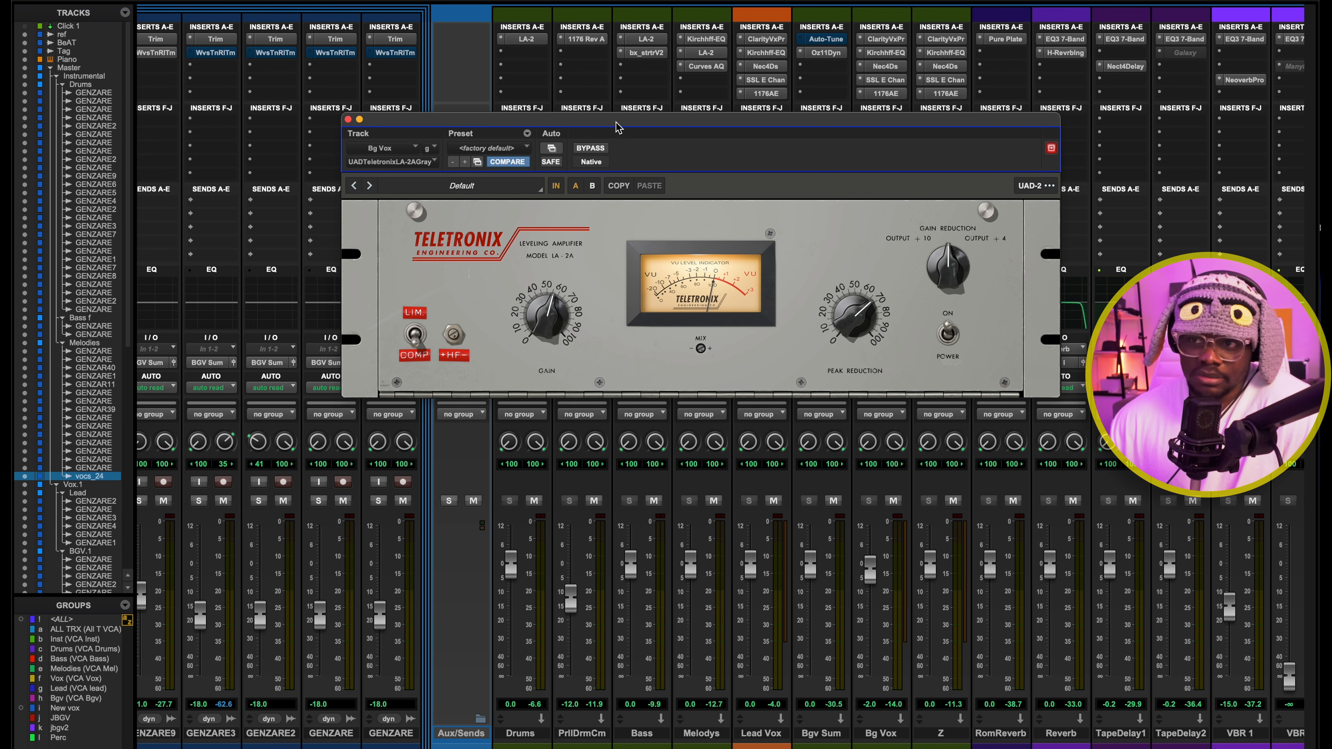
left_click_drag(617, 128, 740, 157)
Compare the UA 1176AE with the Teletronix LA-2A Gray on the Bg Vox bus, then close the plug-in
left_click(886, 94)
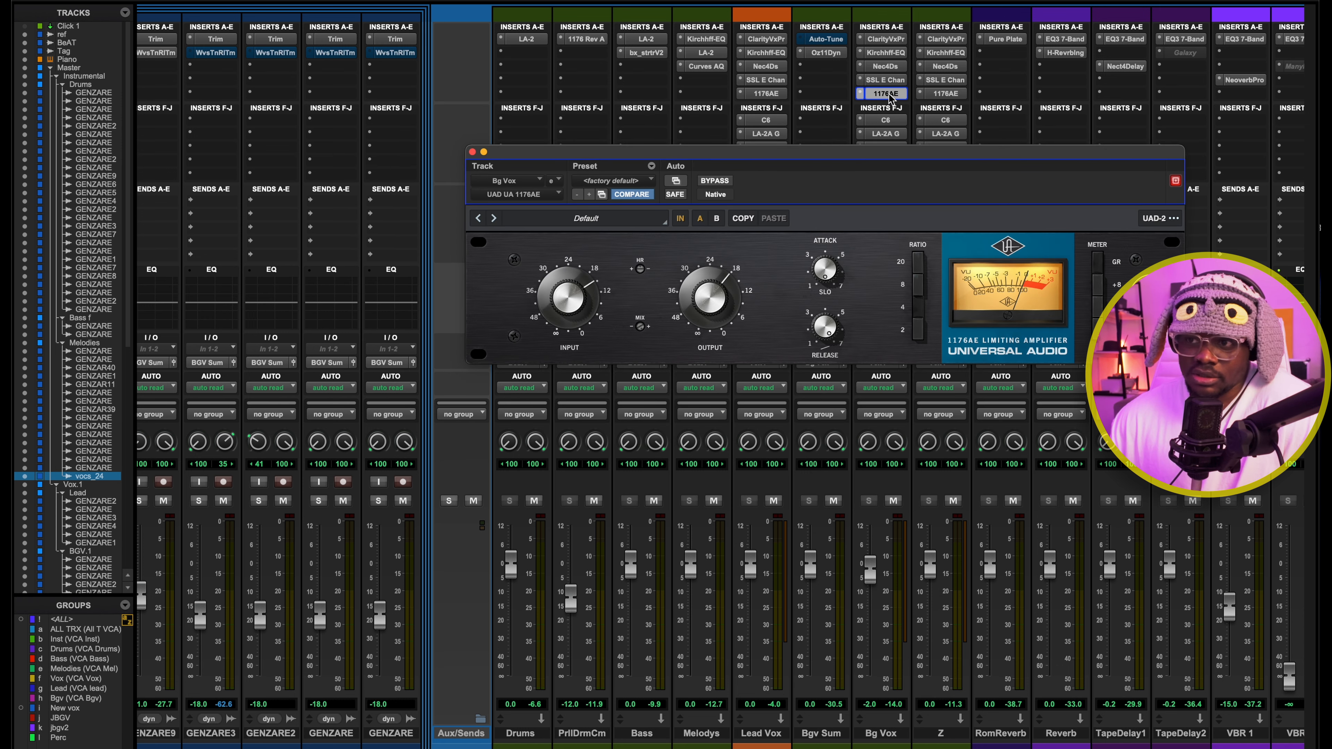
left_click(891, 134)
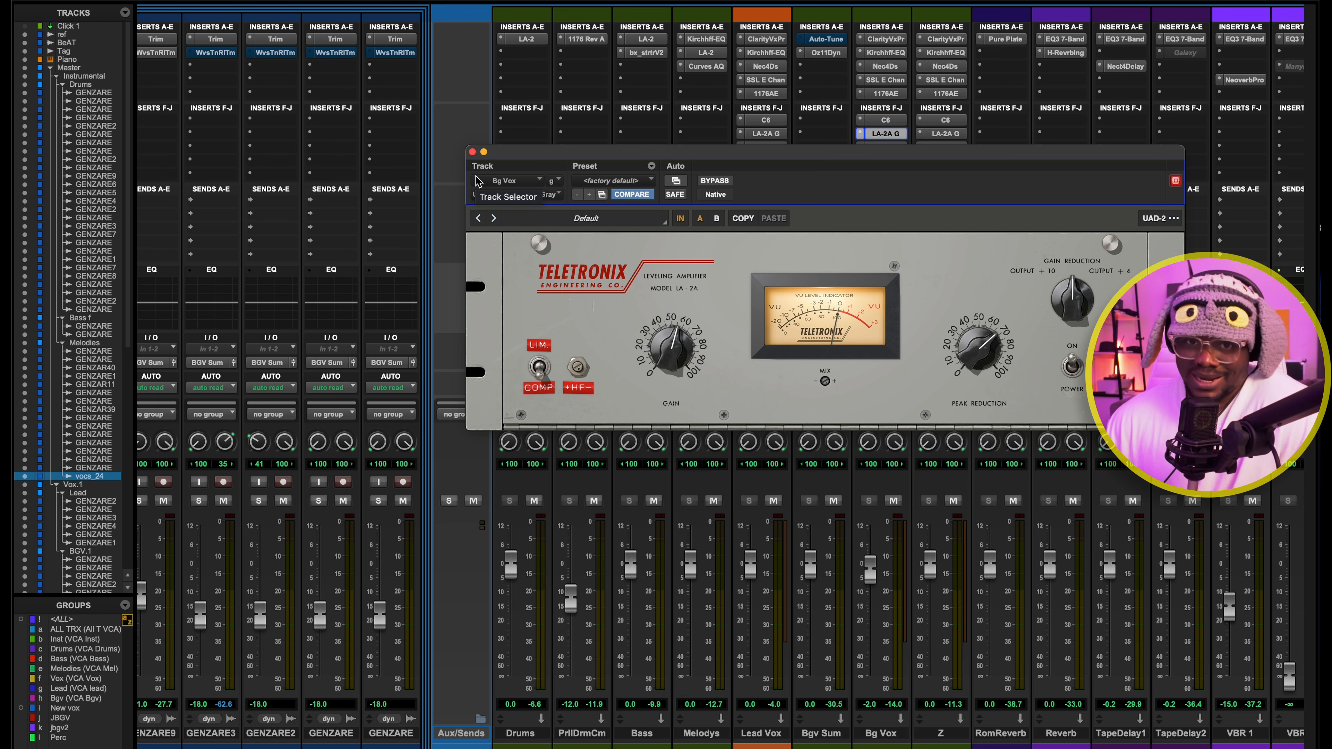
left_click_drag(474, 156, 429, 152)
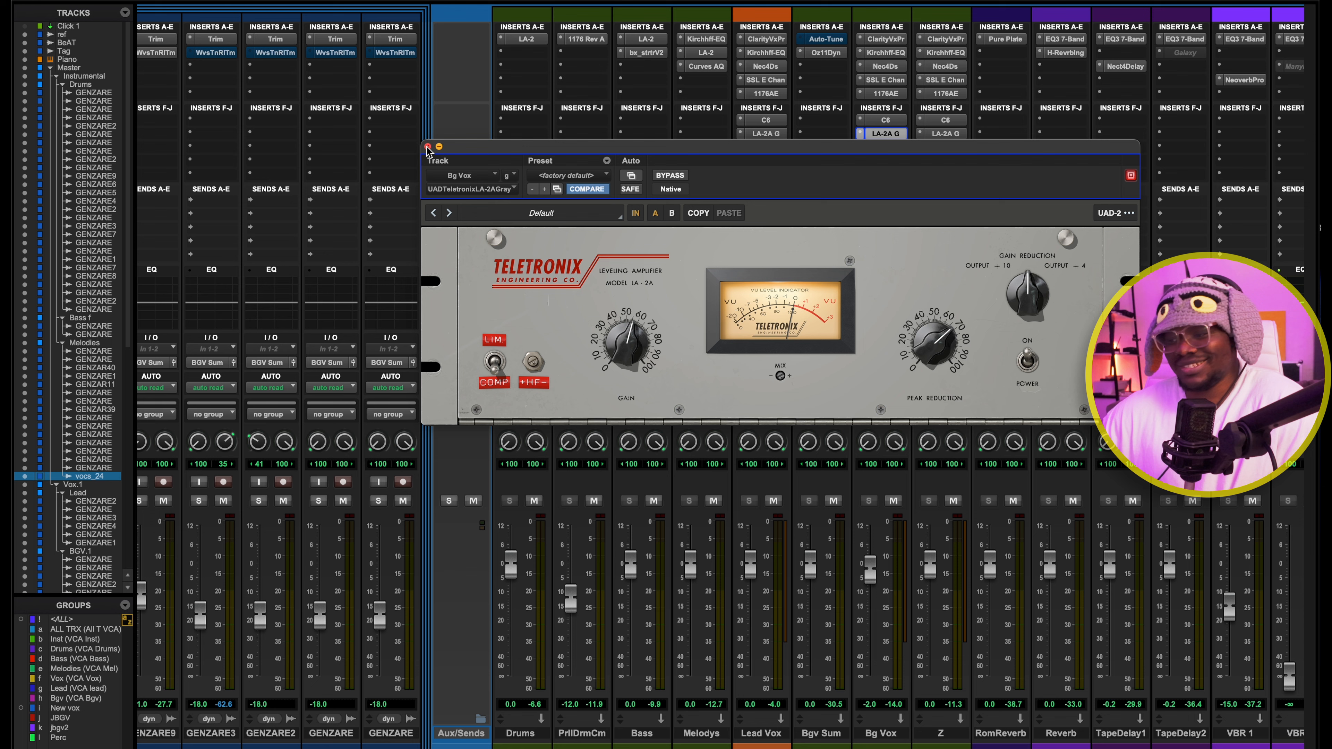
left_click(427, 147)
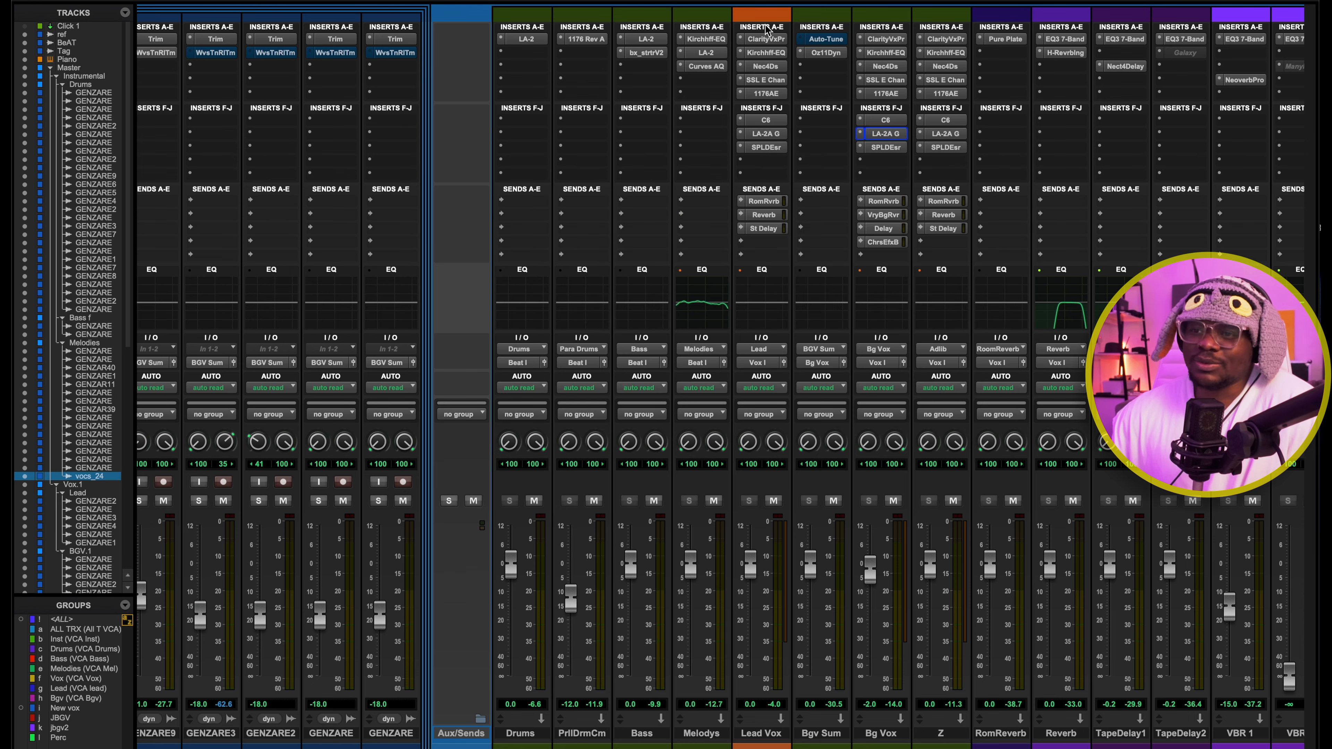
Look over the effects returns and masters, then check the Lead Vox Room Reverb send and the Pure Plate on RomReverb
scroll(1298, 92, "right", 10)
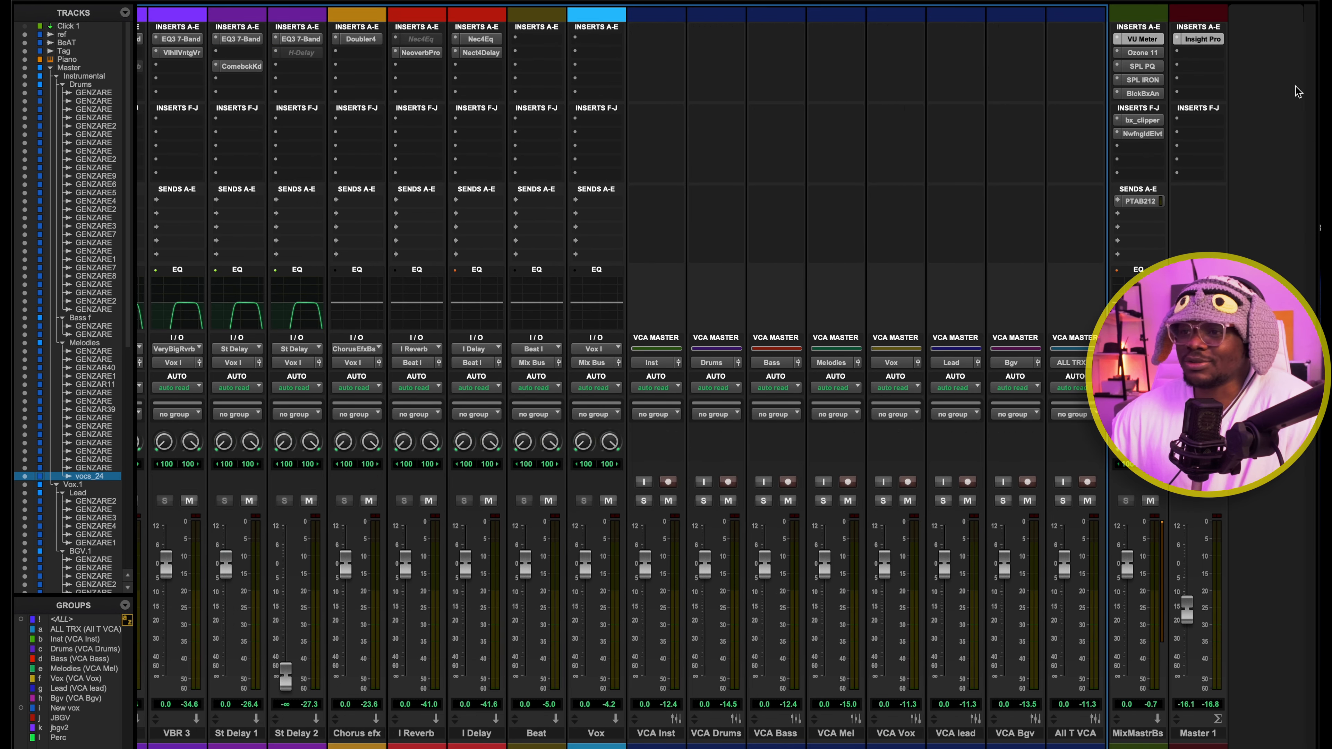
scroll(540, 36, "left", 15)
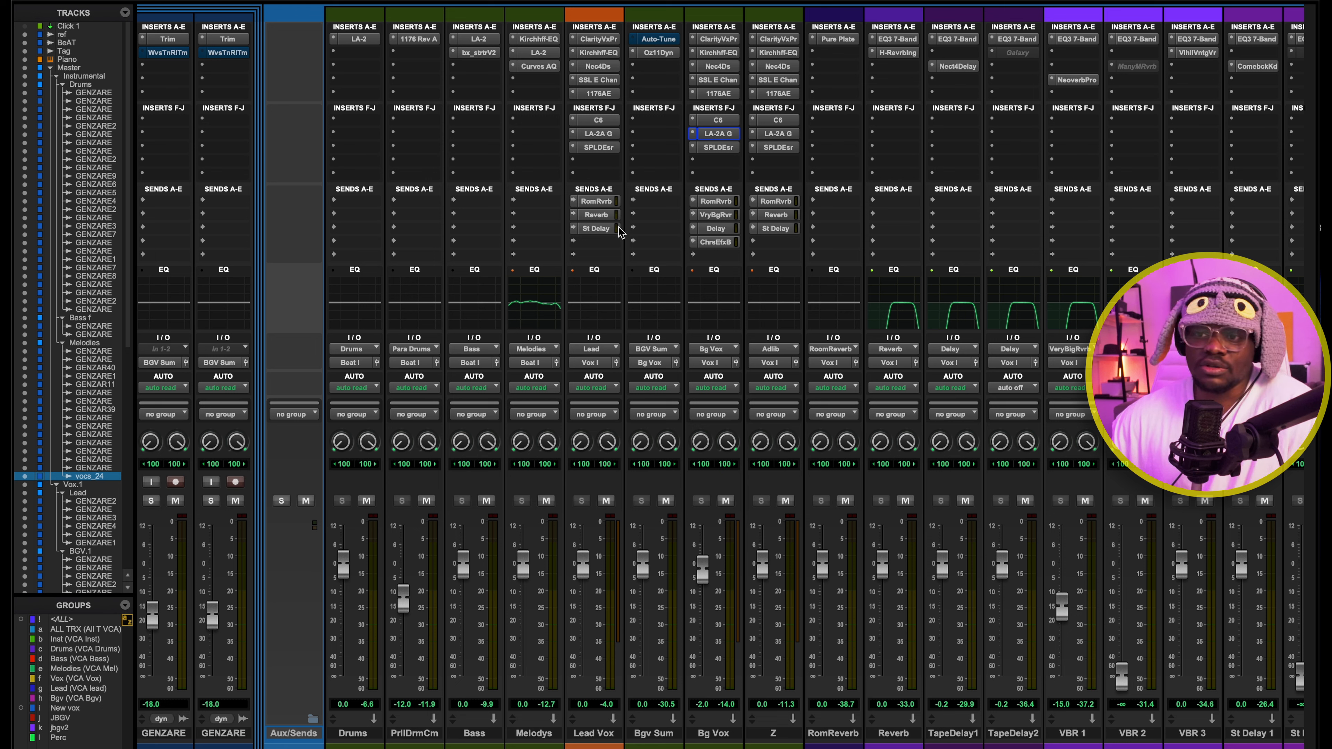
left_click(598, 202)
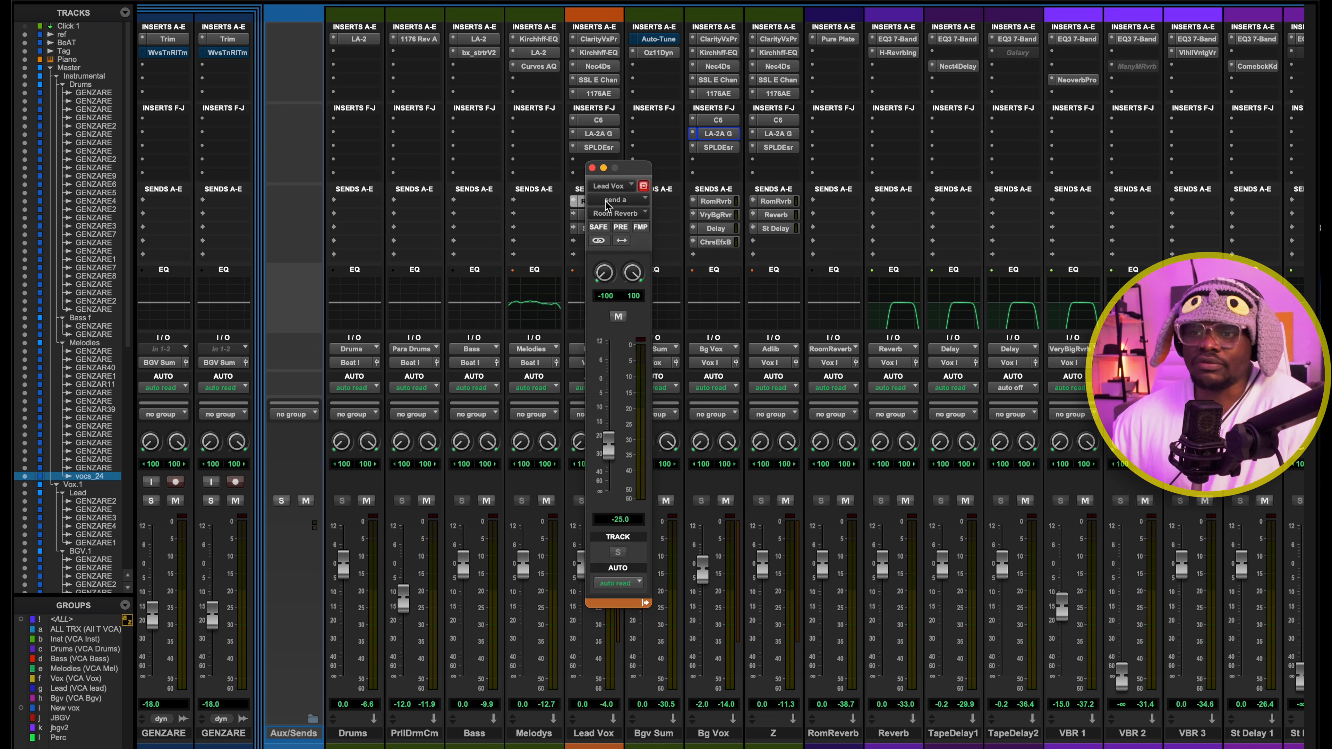
left_click(841, 40)
left_click(591, 168)
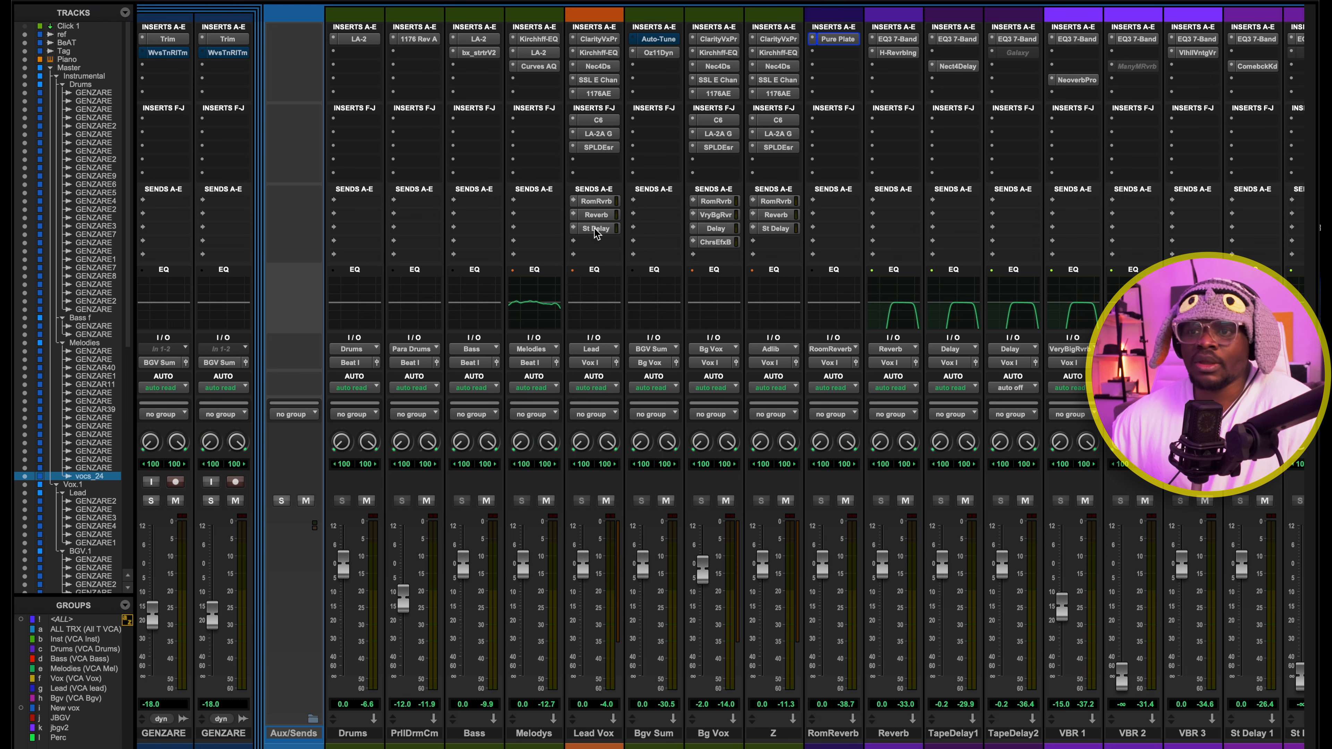
Check the Lead Vox Reverb send and the H-Reverb long settings on the Reverb return, then close the plug-in
left_click(594, 214)
left_click(592, 168)
left_click(891, 53)
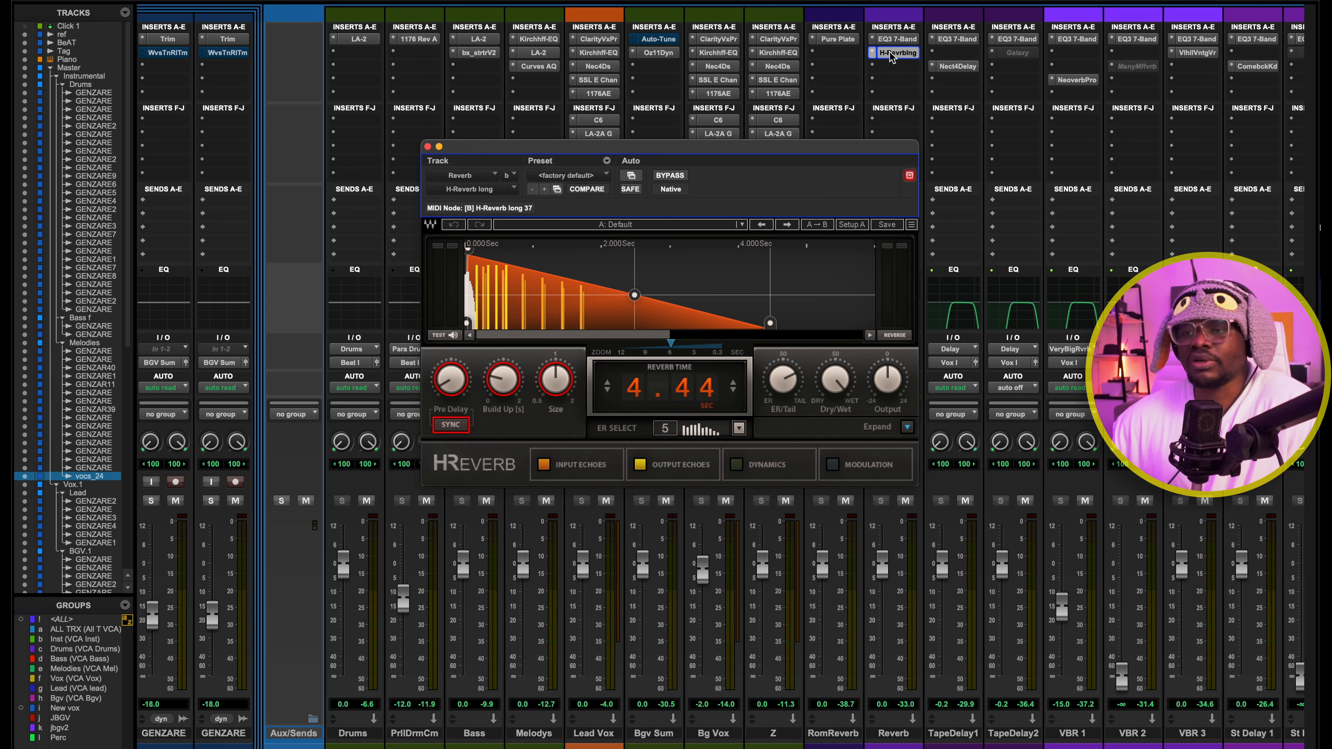
left_click(891, 53)
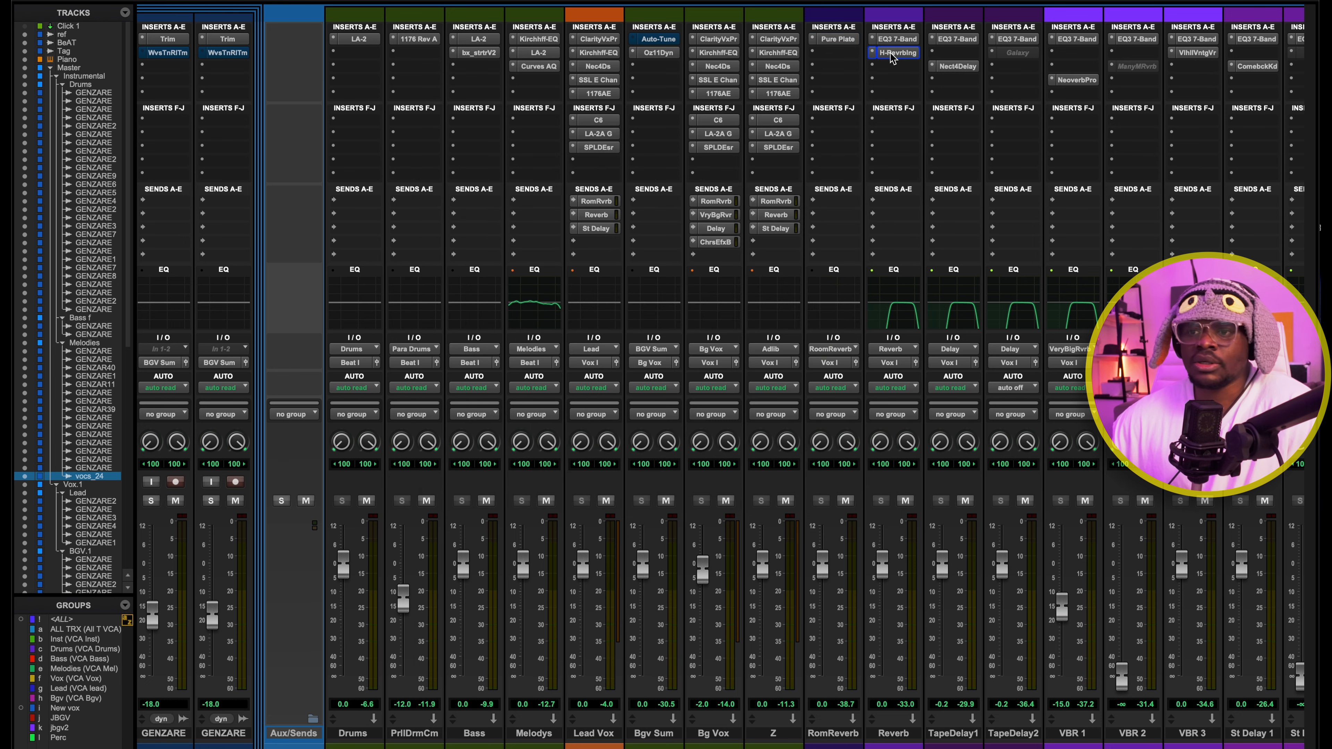
Check the Lead Vox St Delay send and the Comeback Kid settings on St Delay 1, then close the plug-in
left_click(593, 228)
scroll(717, 151, "right", 3)
left_click(1050, 67)
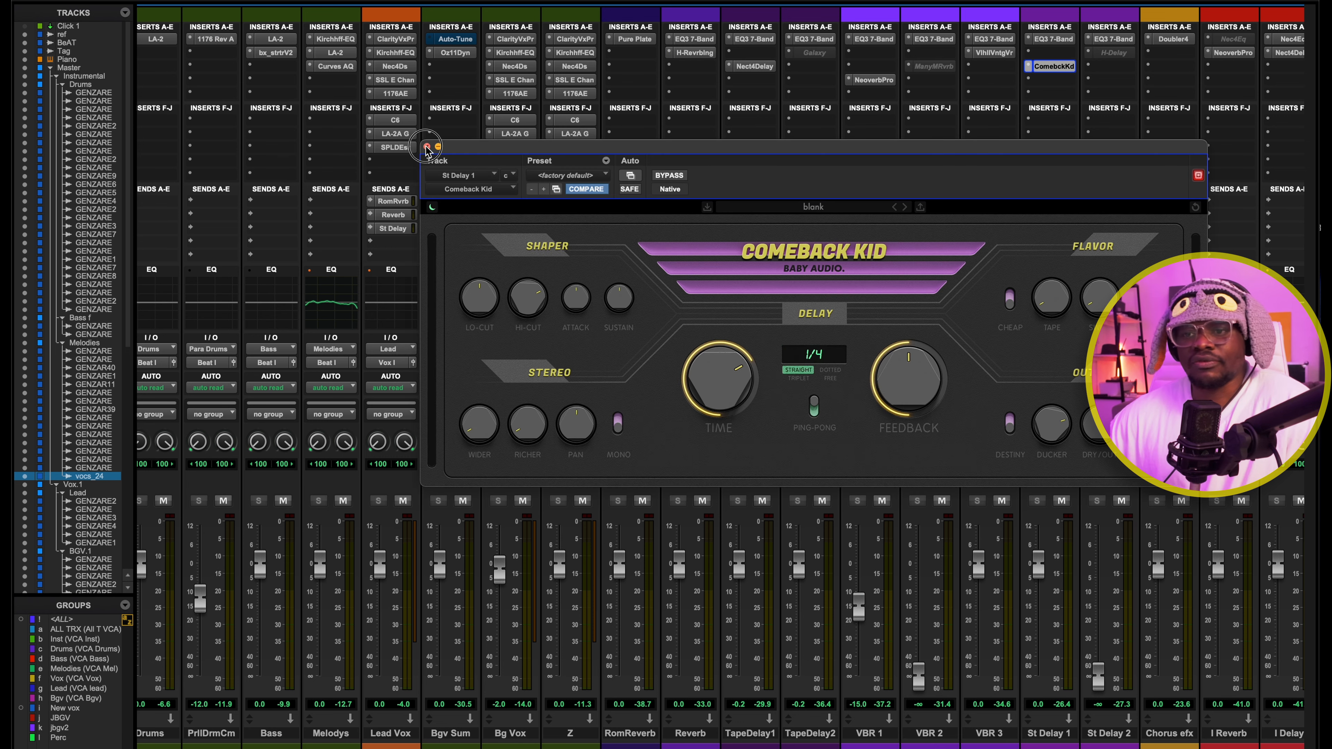
left_click(438, 147)
Review the Bg Vox Room Reverb and Very Big Reverb sends, with the reverb plug-ins on VBR 3 and VBR 1
left_click(512, 201)
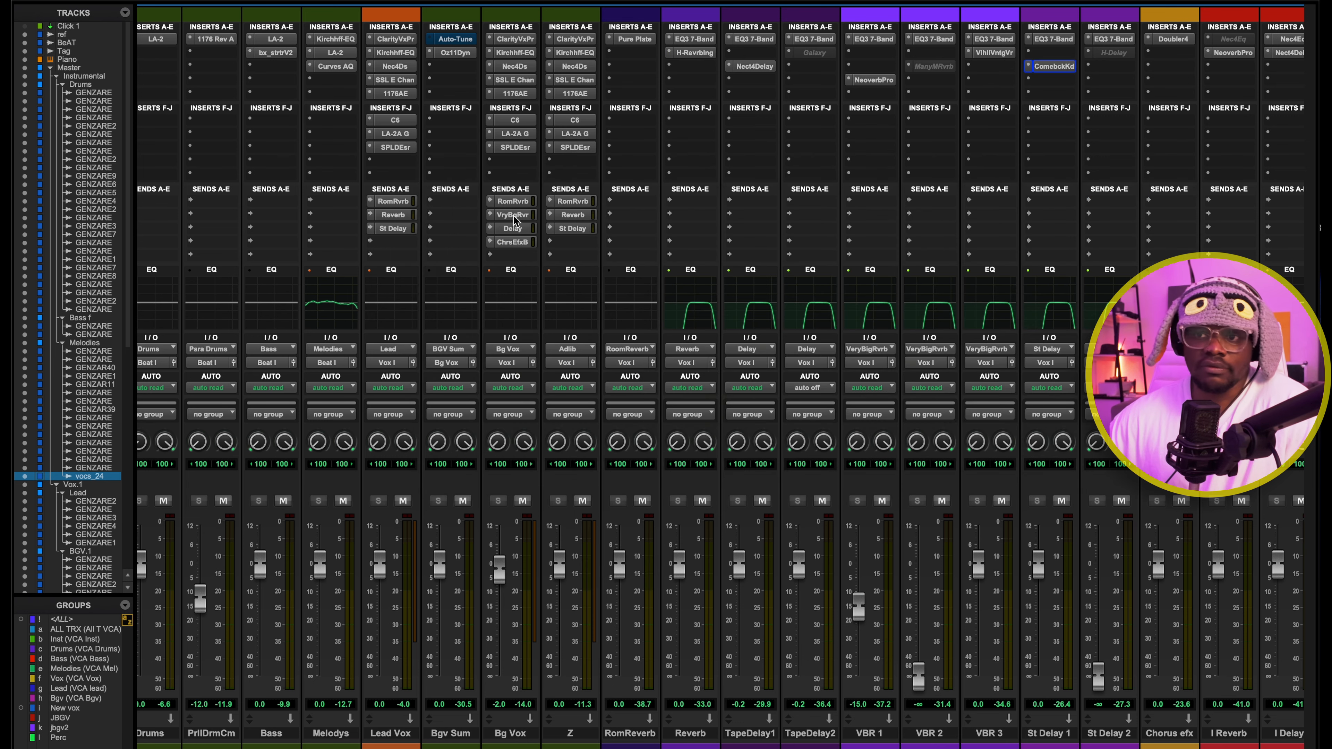
left_click(513, 214)
scroll(1082, 157, "right", 3)
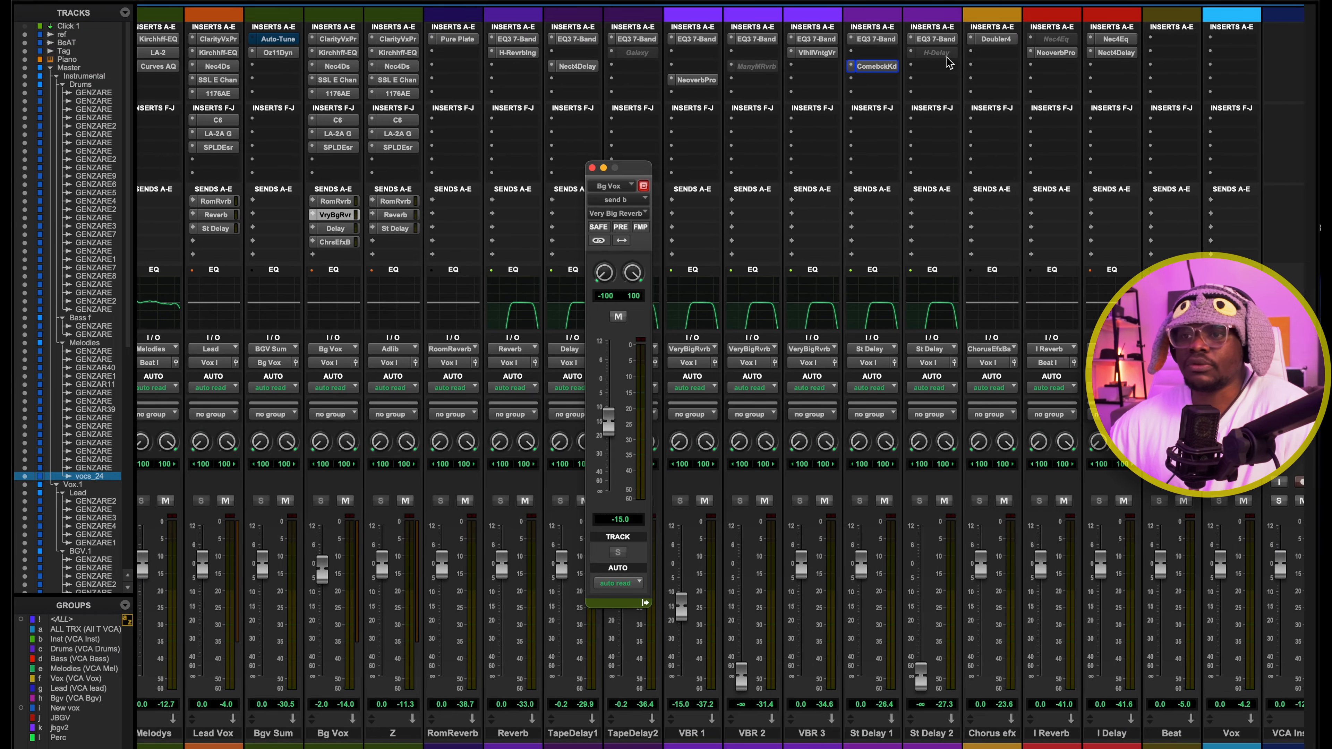
left_click(823, 52)
left_click(824, 54)
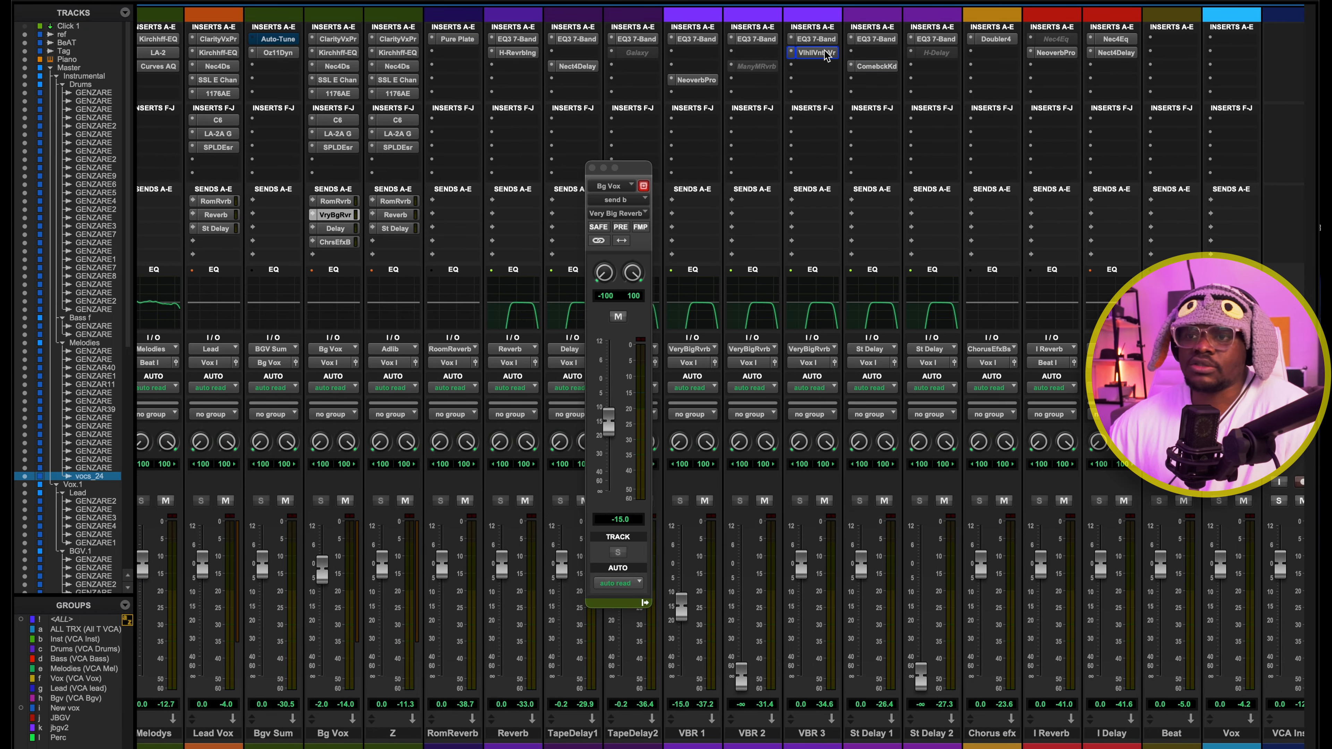
left_click(698, 80)
left_click(698, 80)
left_click(592, 167)
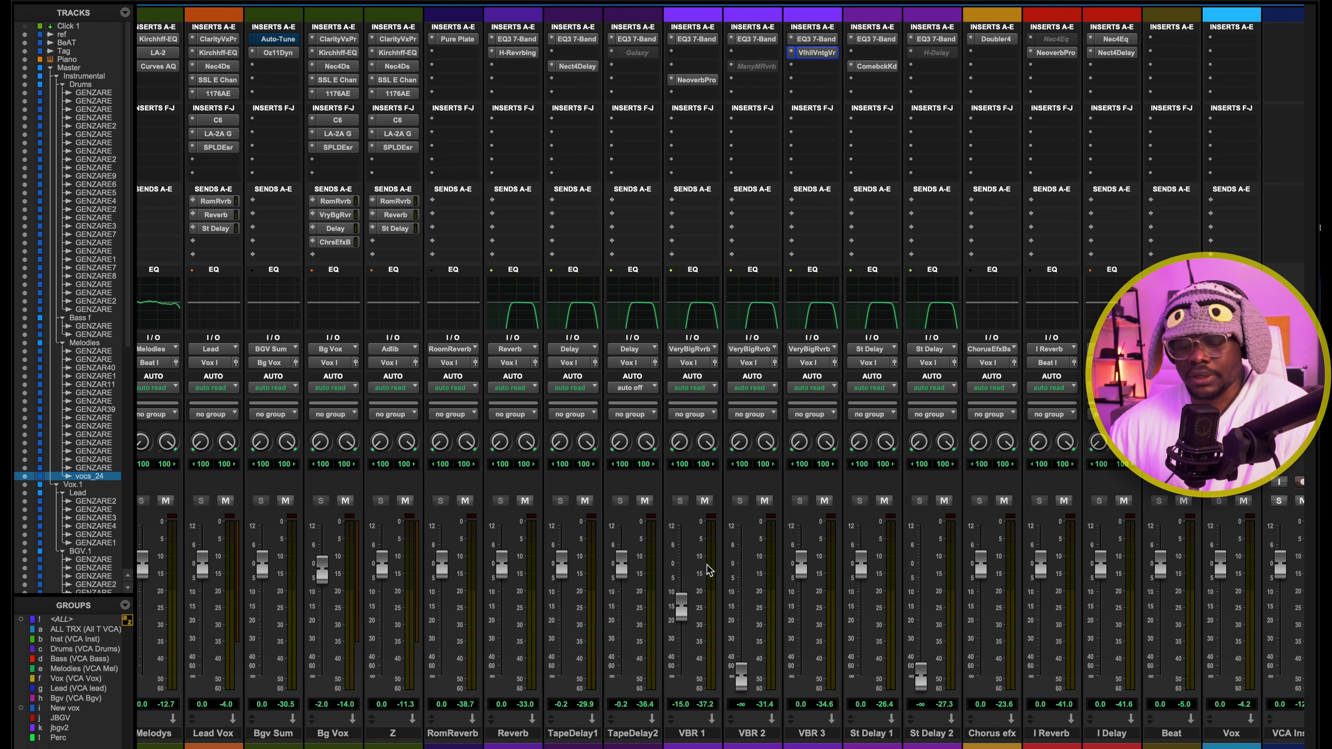
Check the Bg Vox Delay send and Nectar 4 Delay on TapeDelay1, then audition a short passage of the mix
scroll(866, 273, "left", 2)
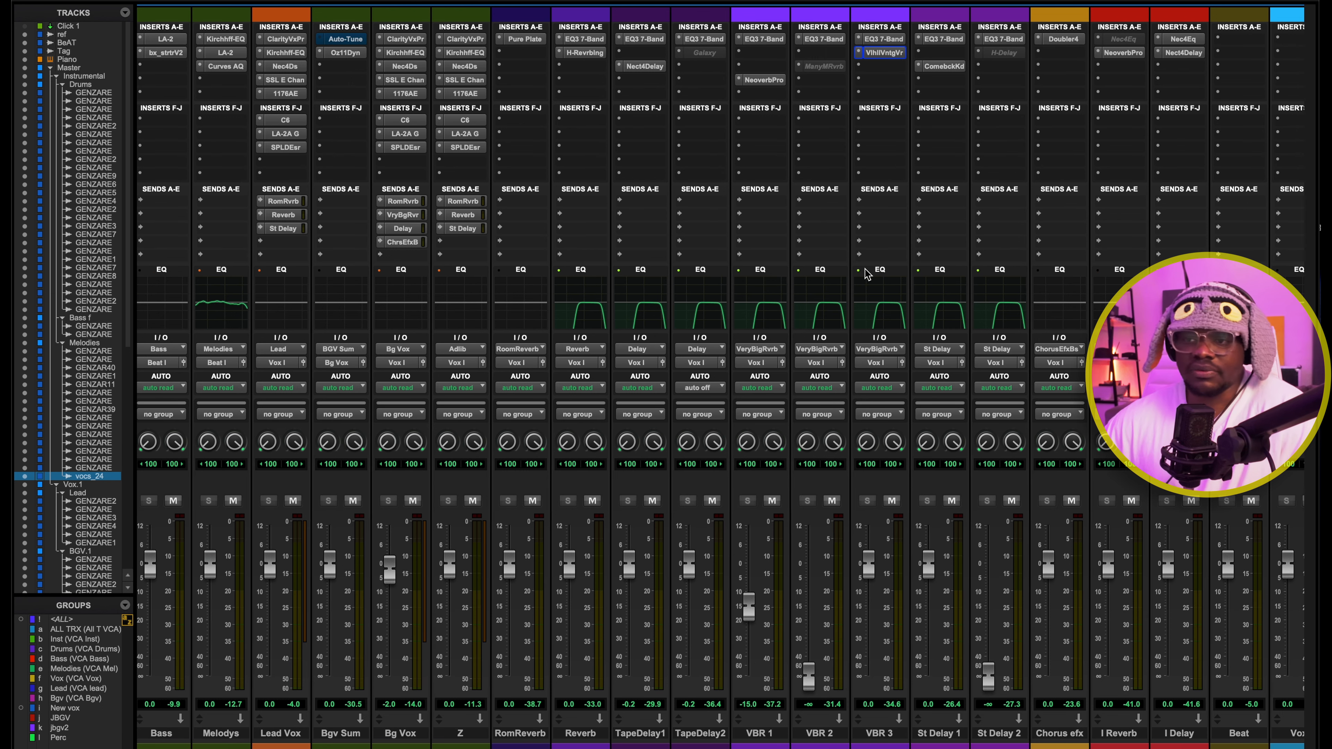
left_click(417, 230)
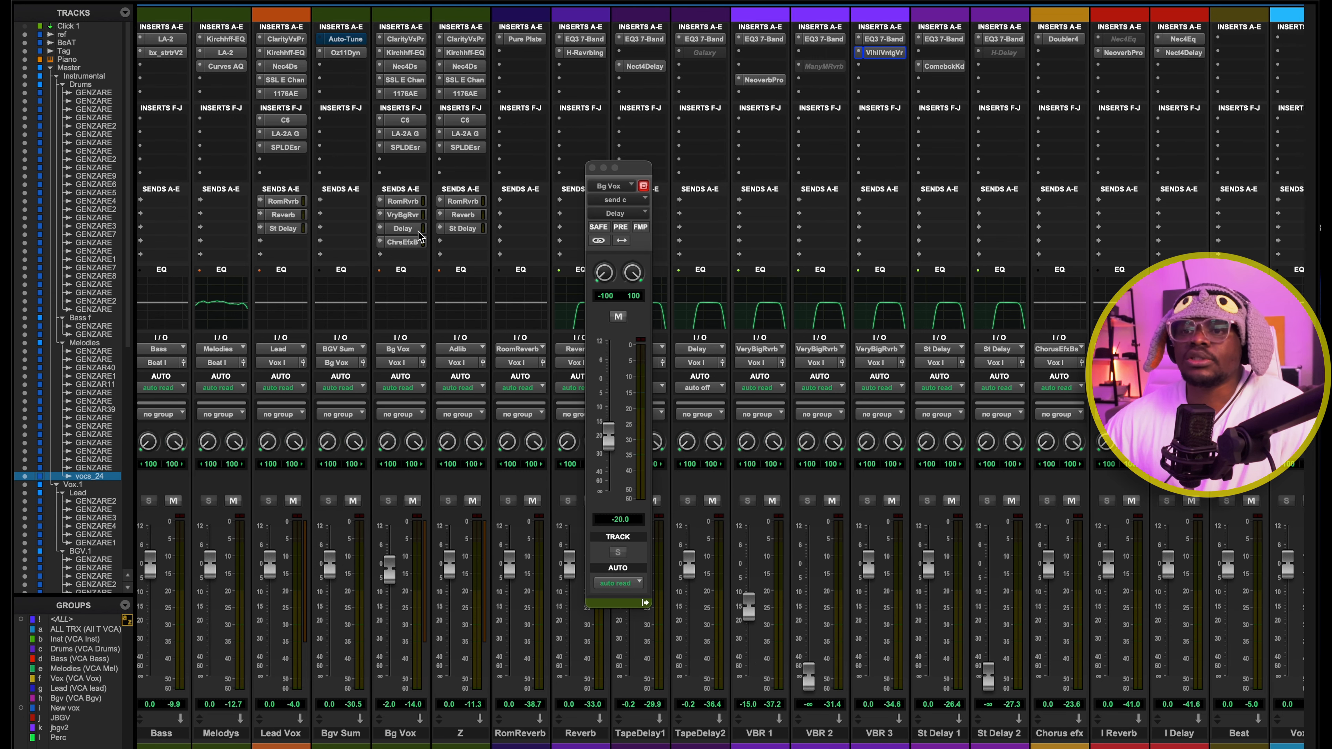
left_click(603, 168)
left_click(638, 67)
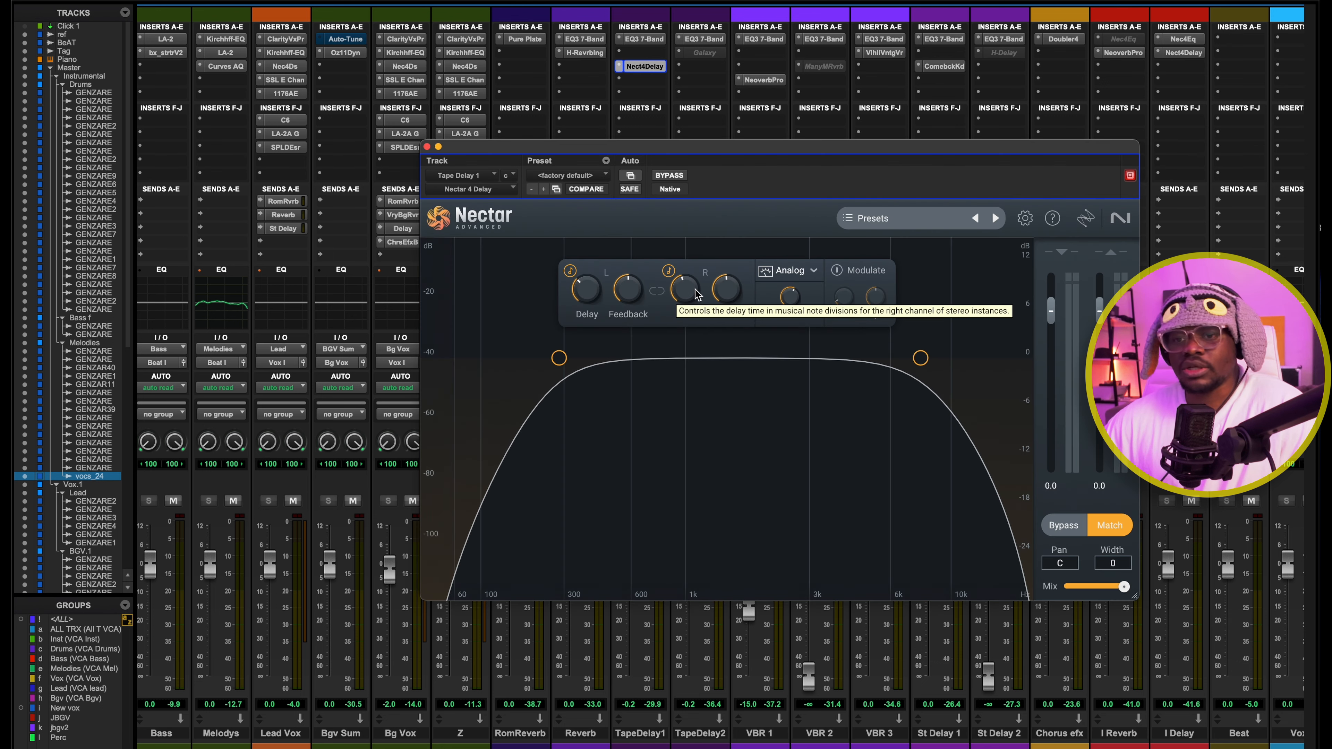
left_click(427, 148)
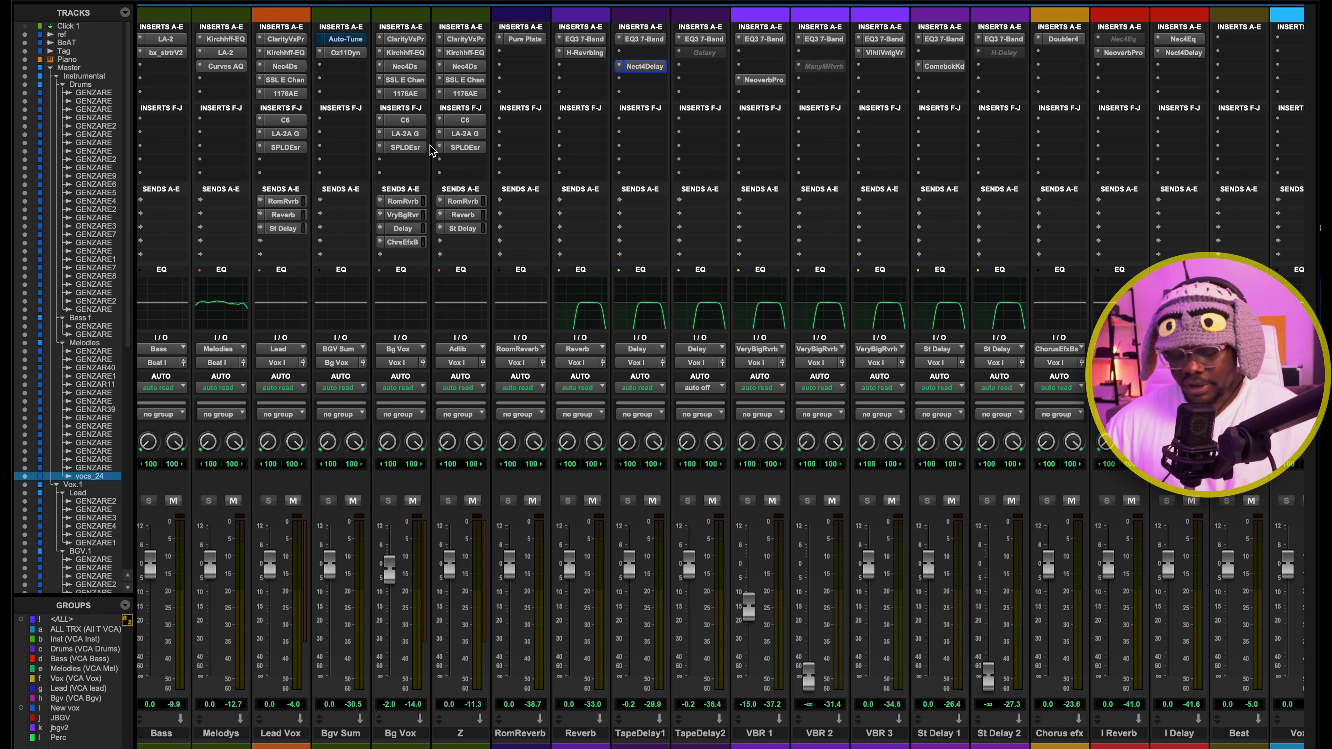
key("space")
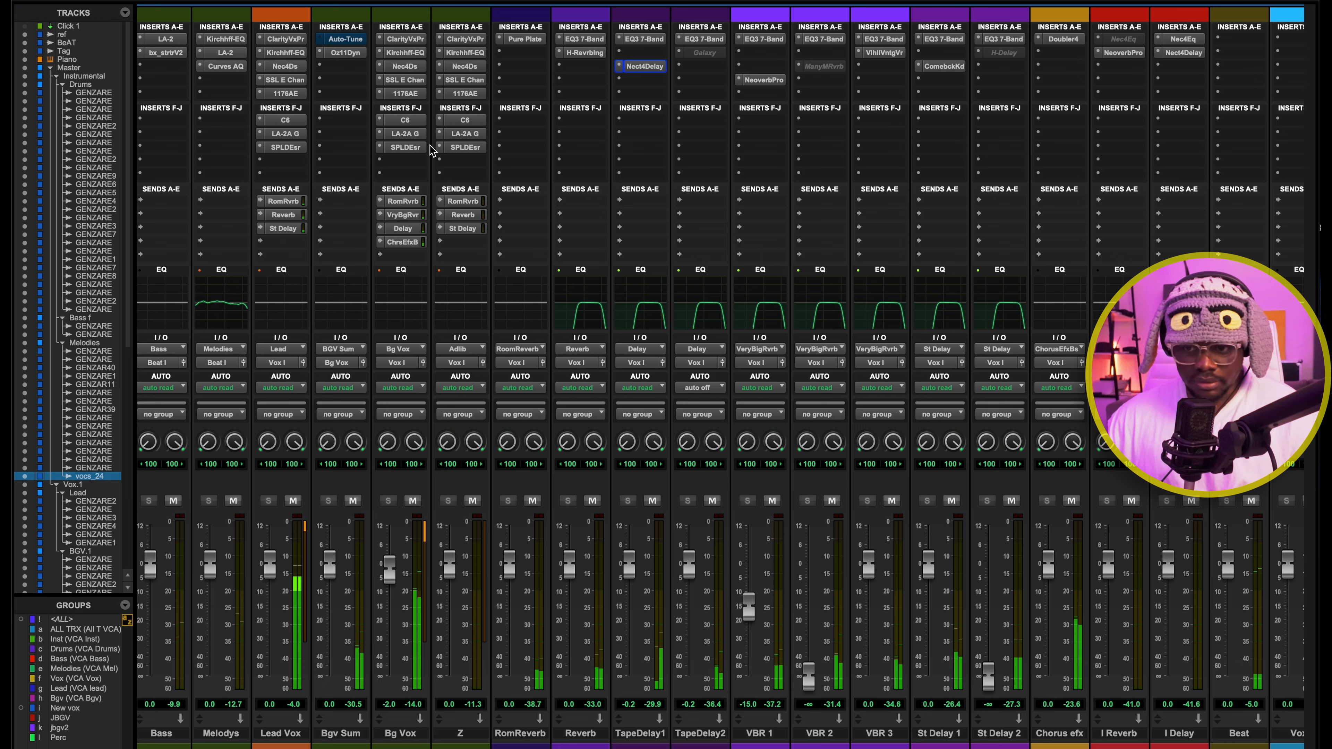
key("space")
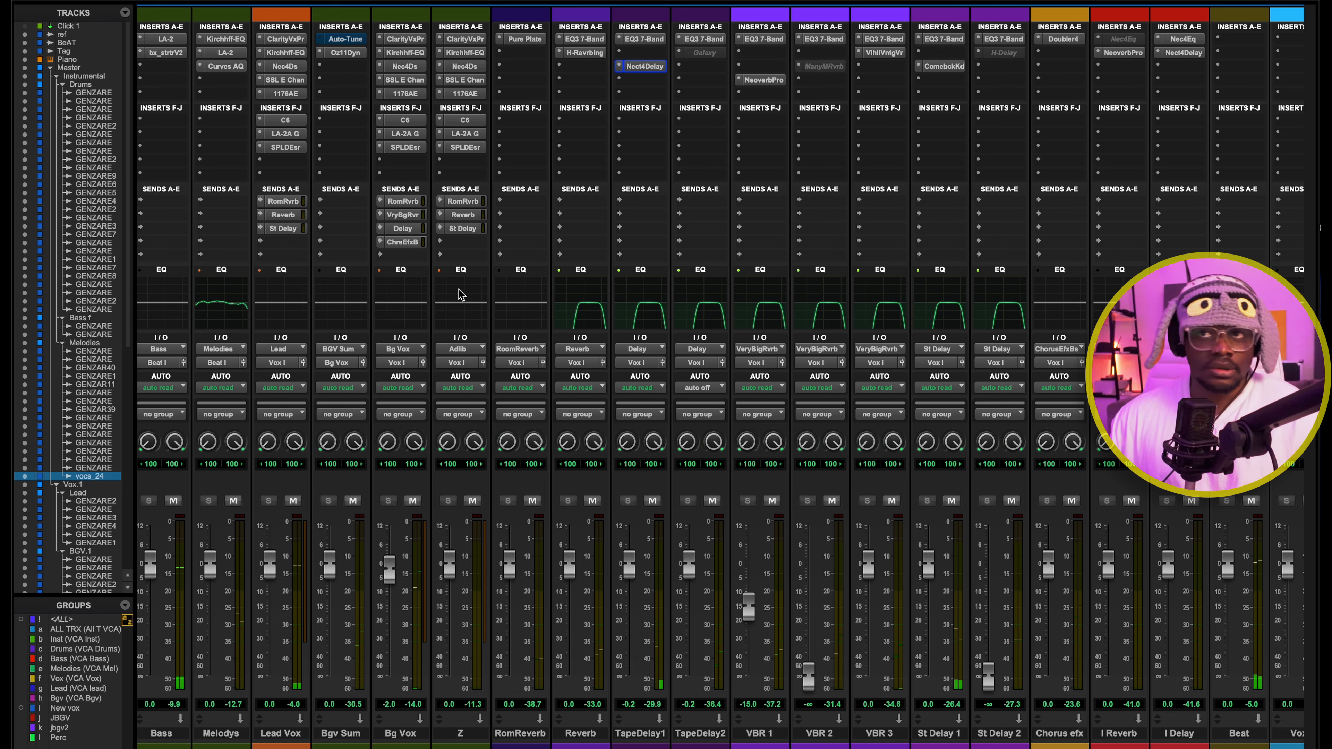
Check the Bg Vox send to the Chorus Efx Bus and the Doubler4 plug-in on the Chorus efx return
left_click(421, 245)
left_click(421, 245)
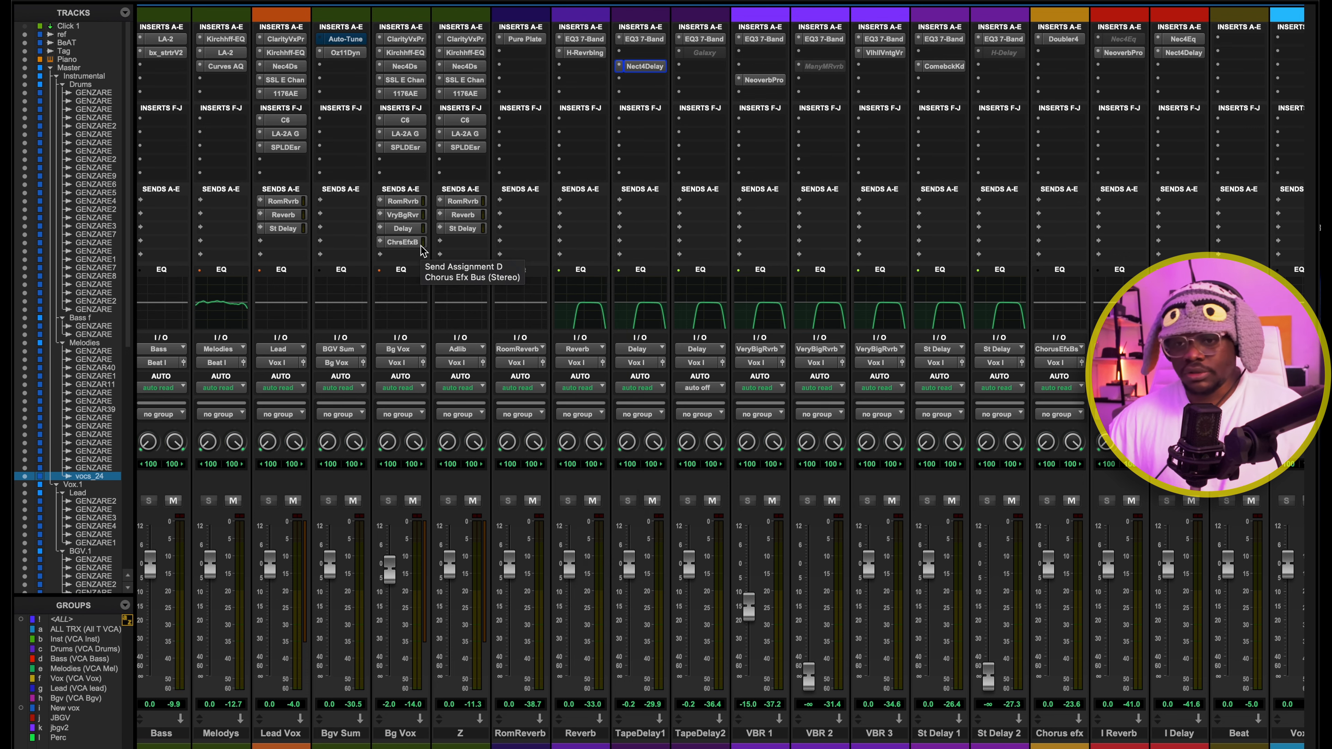
scroll(762, 115, "right", 8)
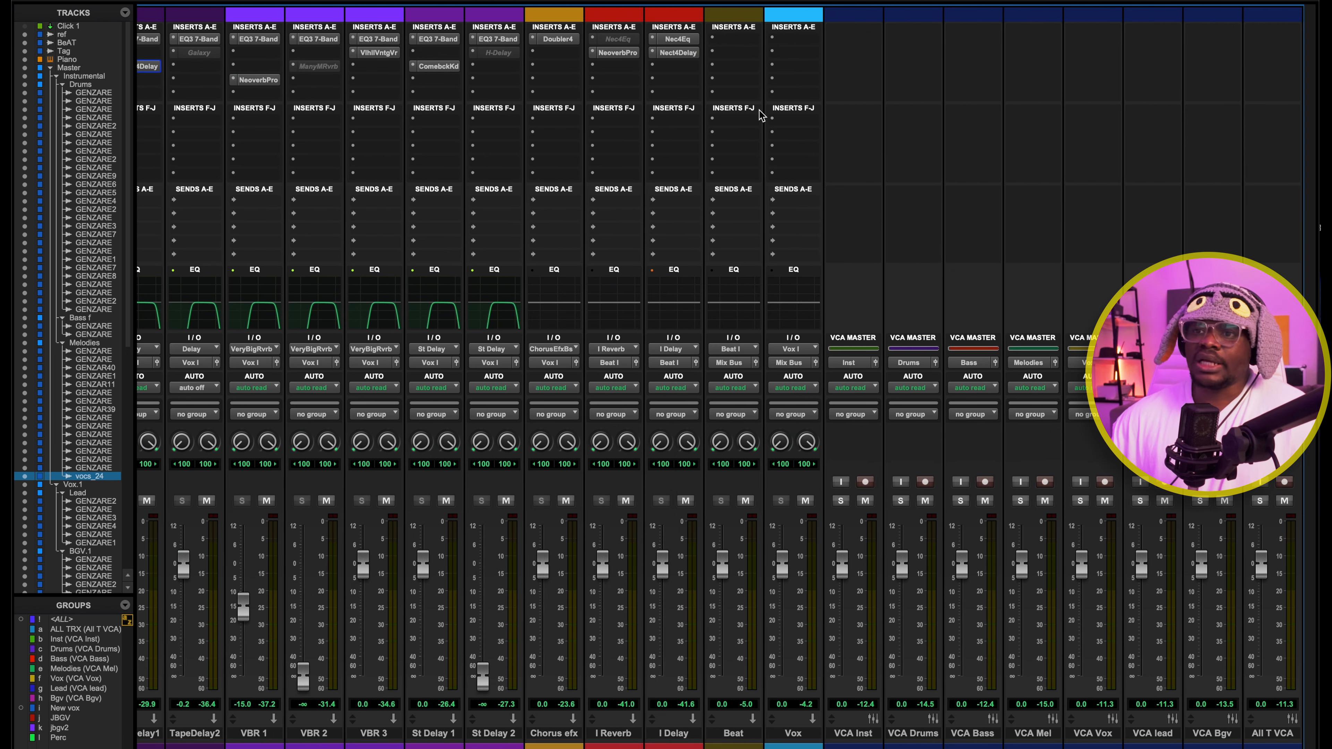
left_click(561, 42)
left_click(561, 43)
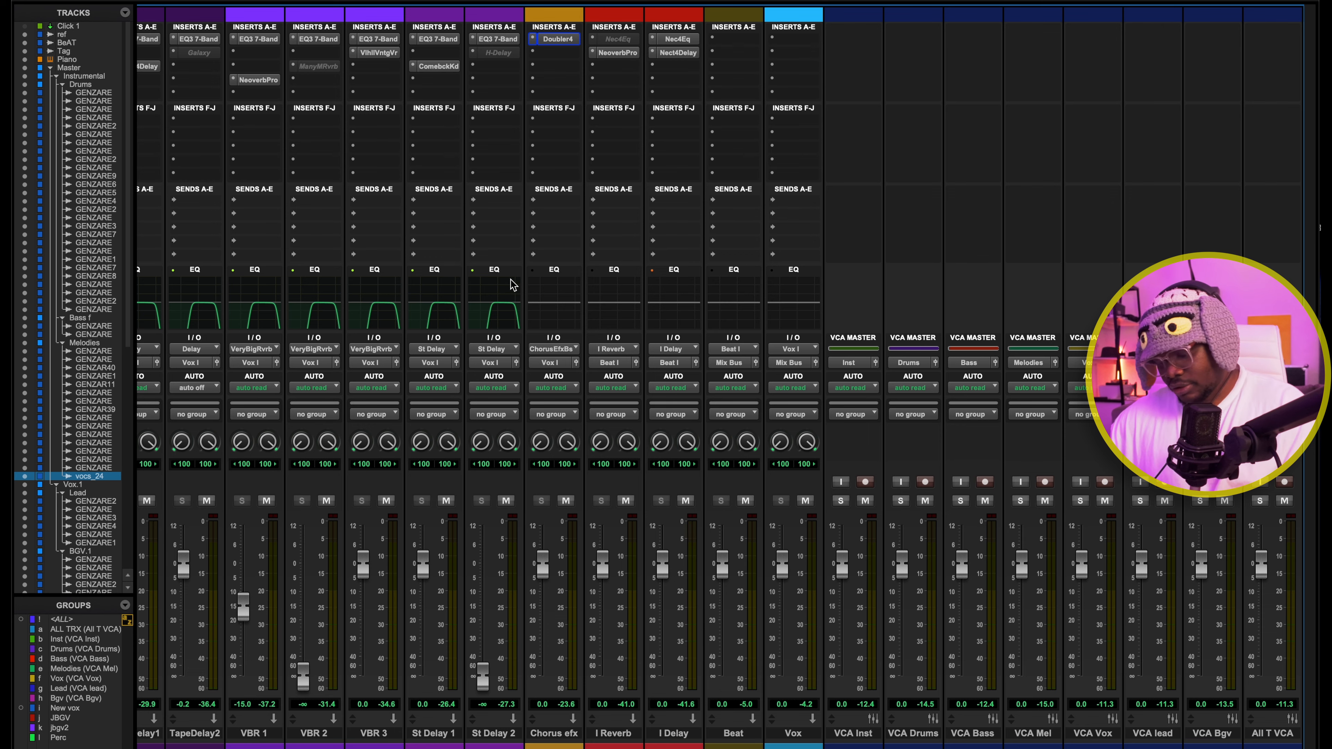
Return to the Edit window and audition the GENZAREWA2 background vocal from 1:13.142, first soloed and then with the full mix
key("super+equal")
key("space")
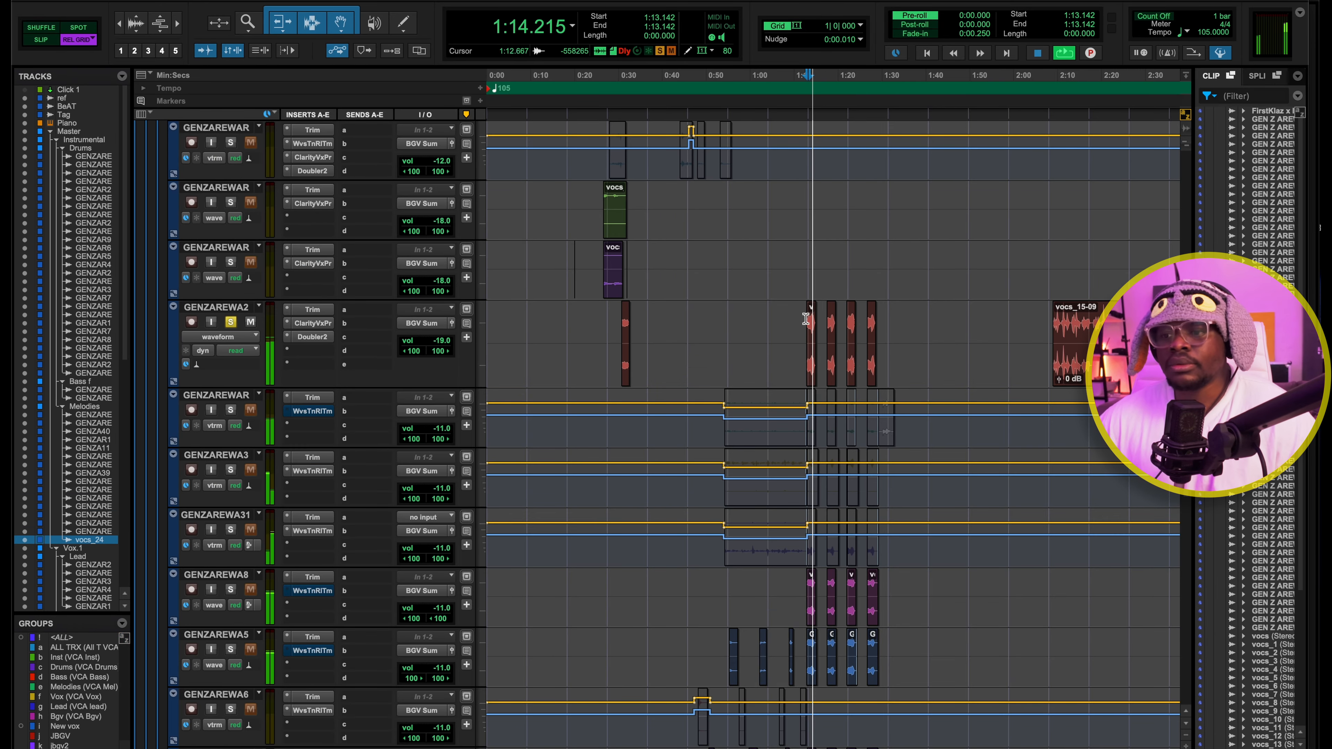
key("space")
left_click(230, 321)
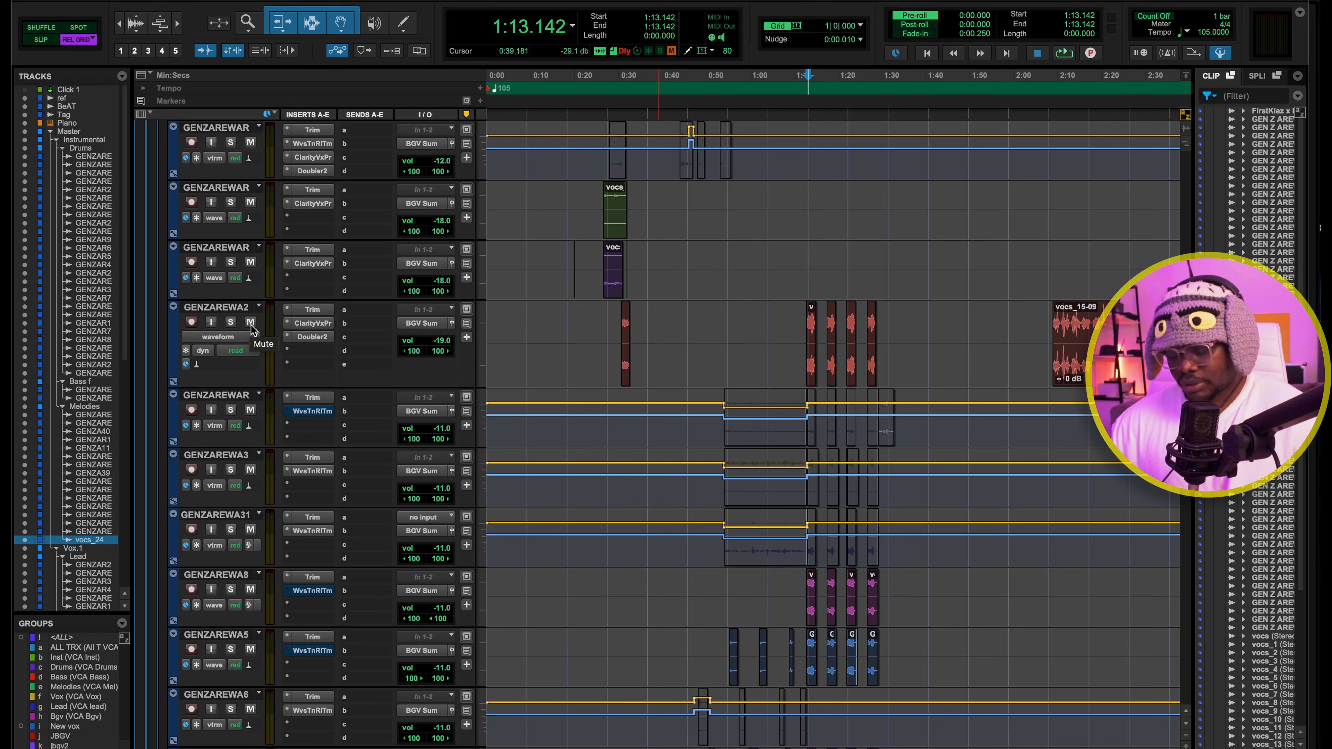
key("space")
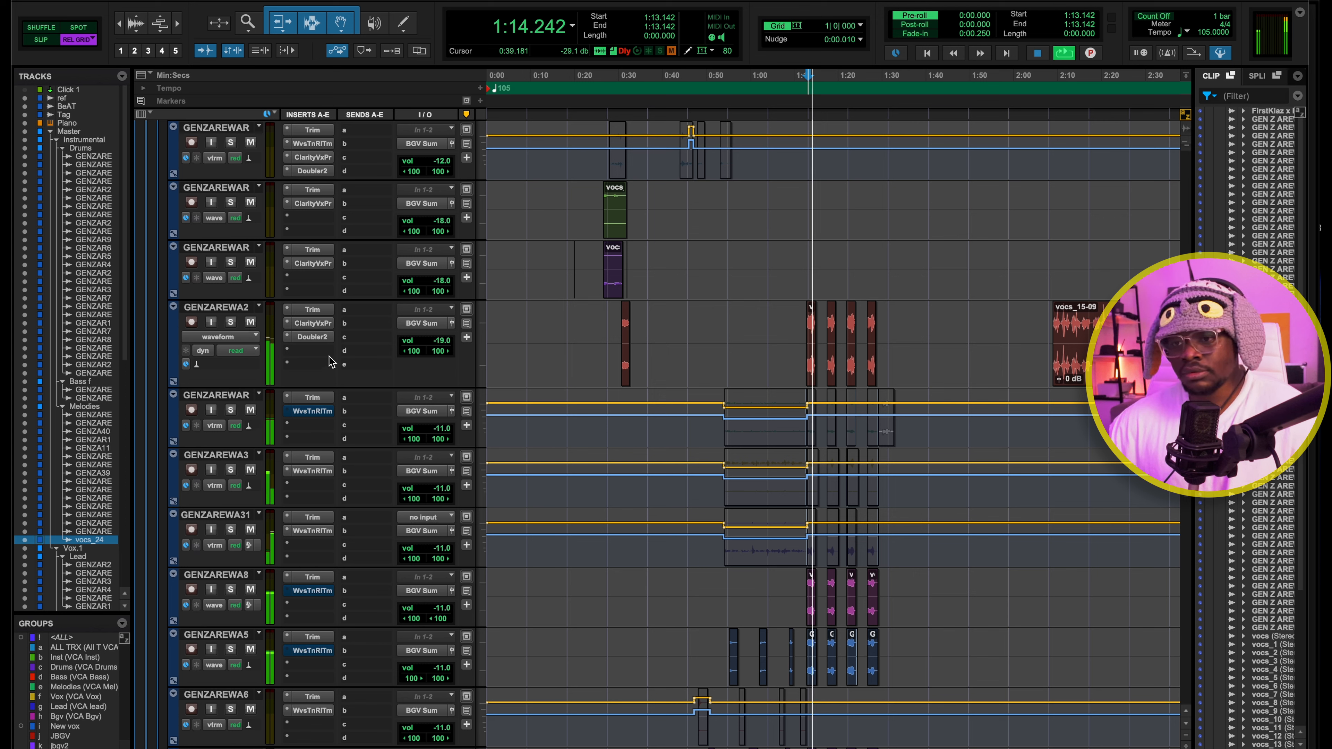
key("space")
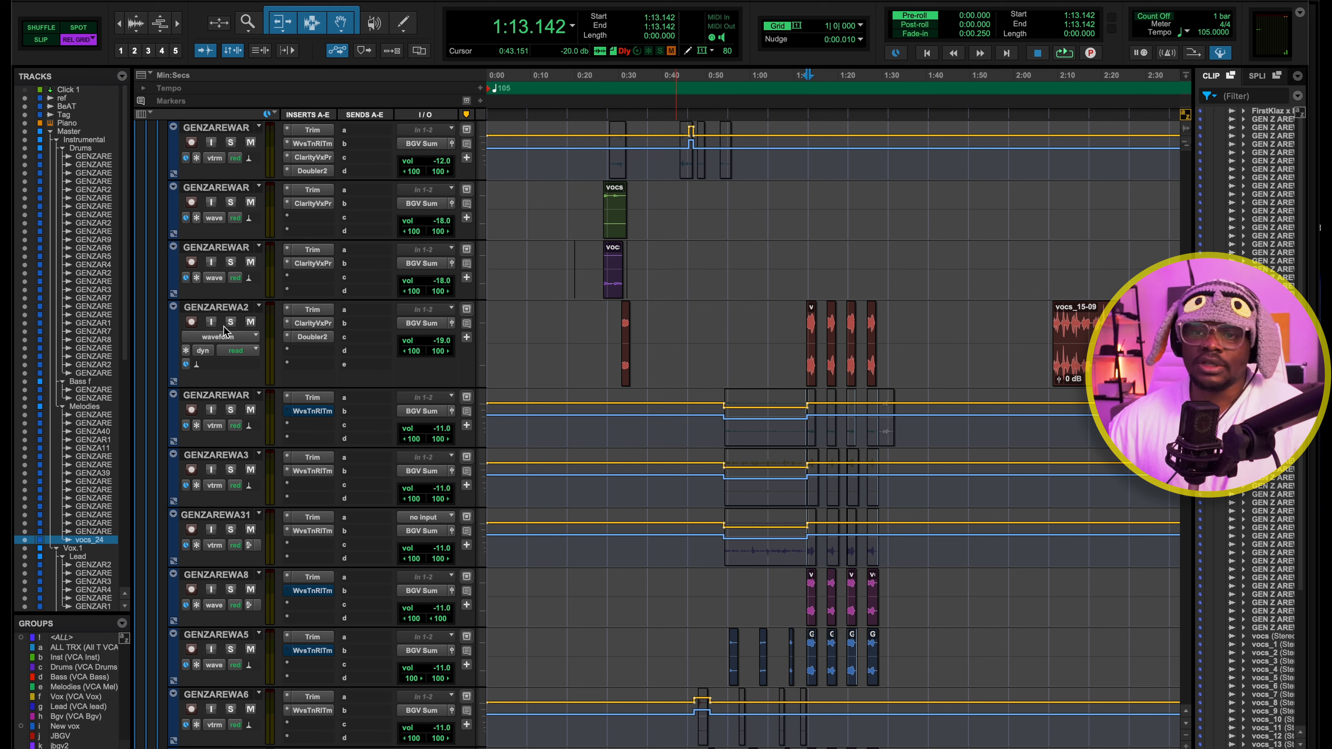
Solo GENZAREWA2 and compare its playback with Doubler2 bypassed and active
left_click(230, 322)
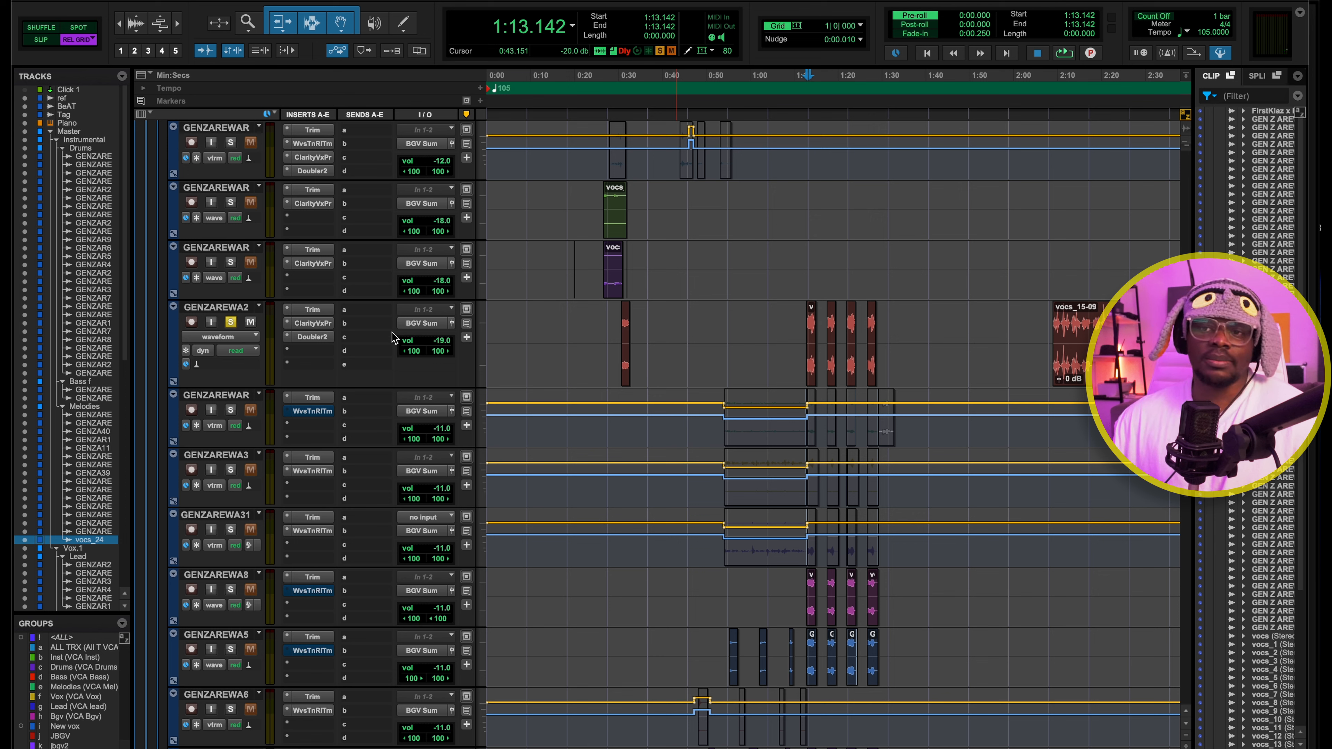
key("space")
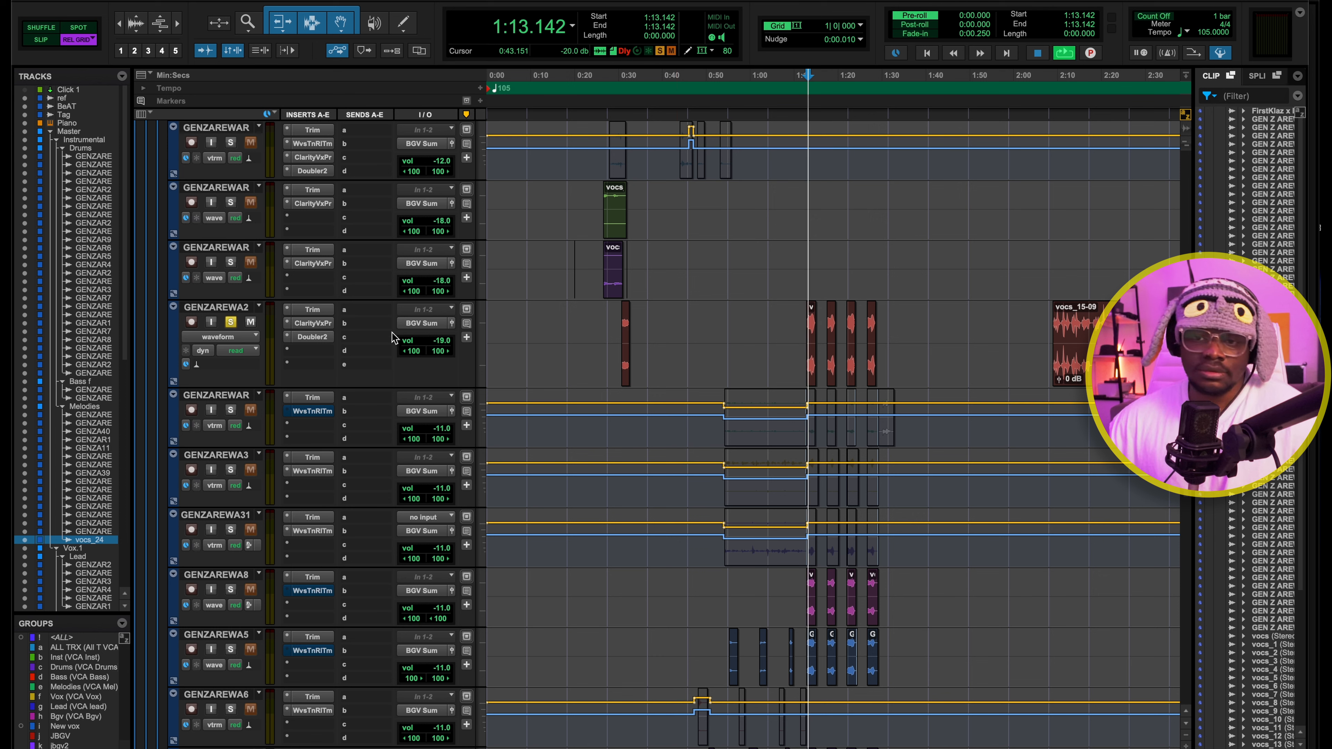
key("space")
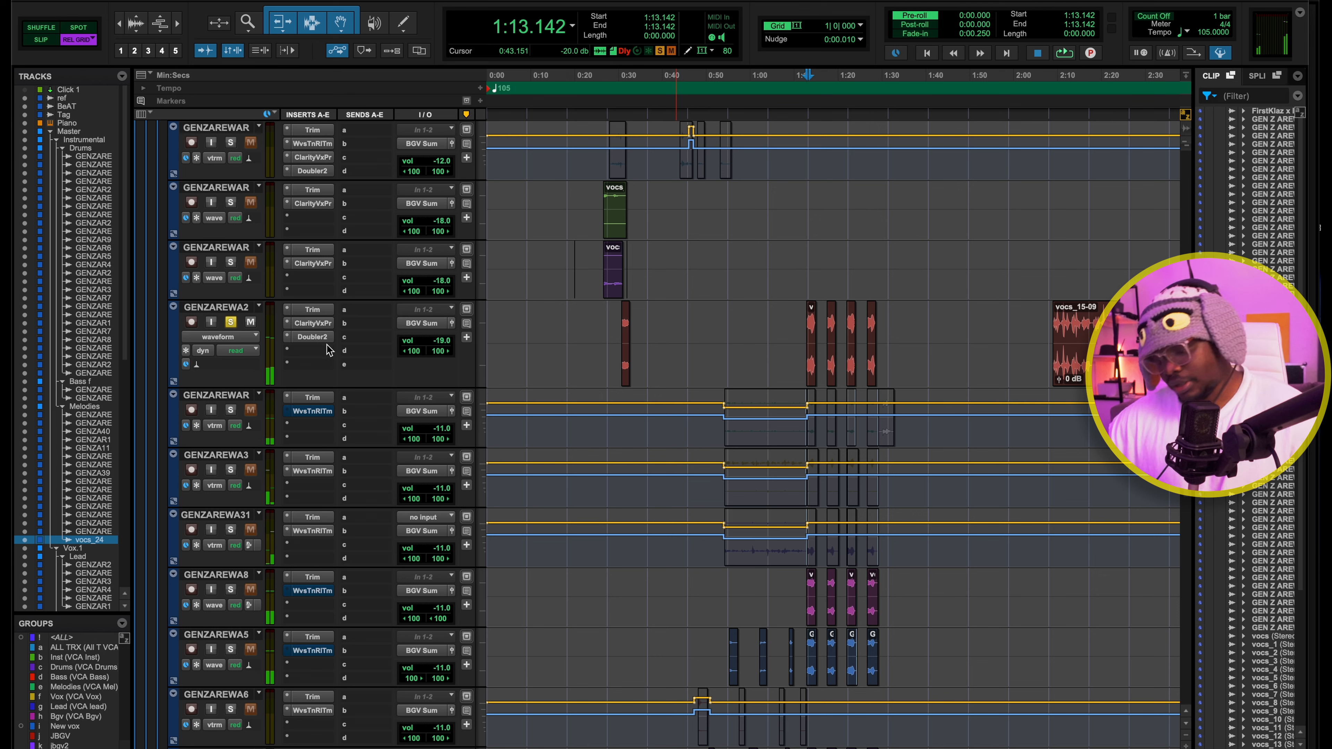
key("space")
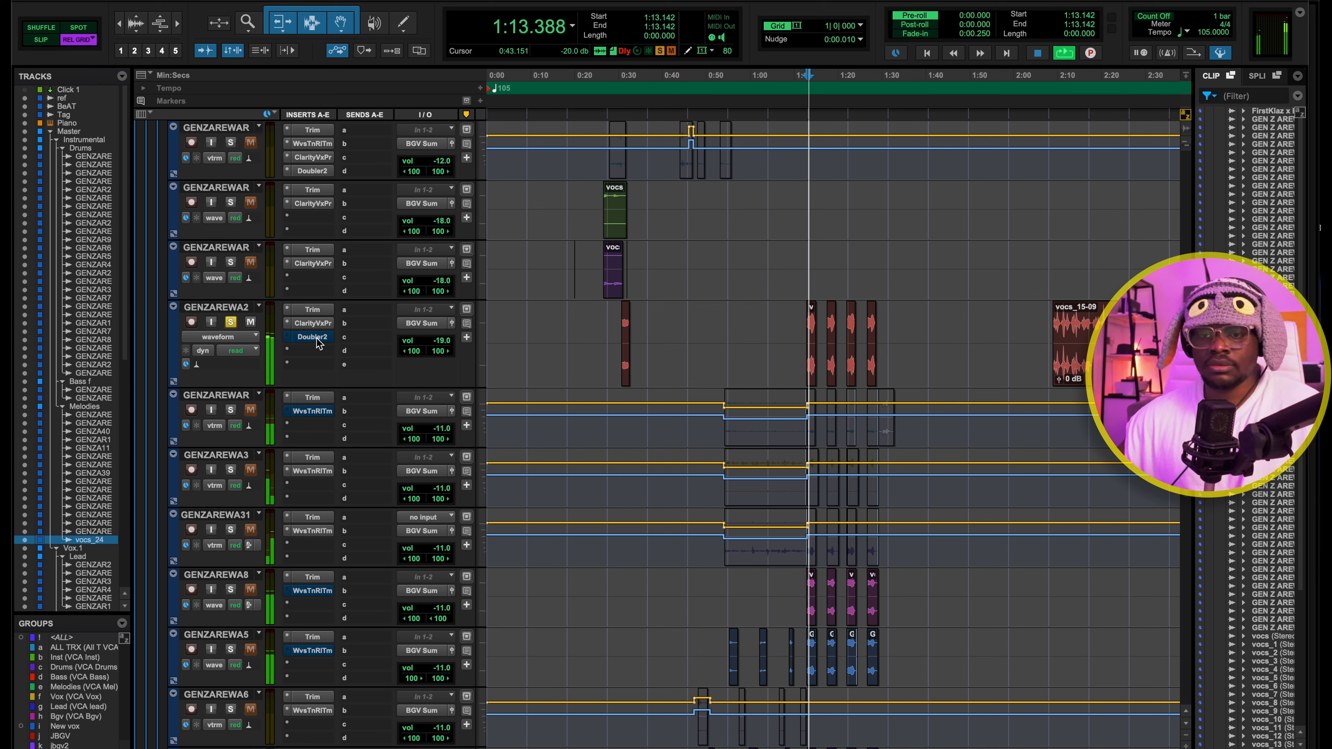
key("space")
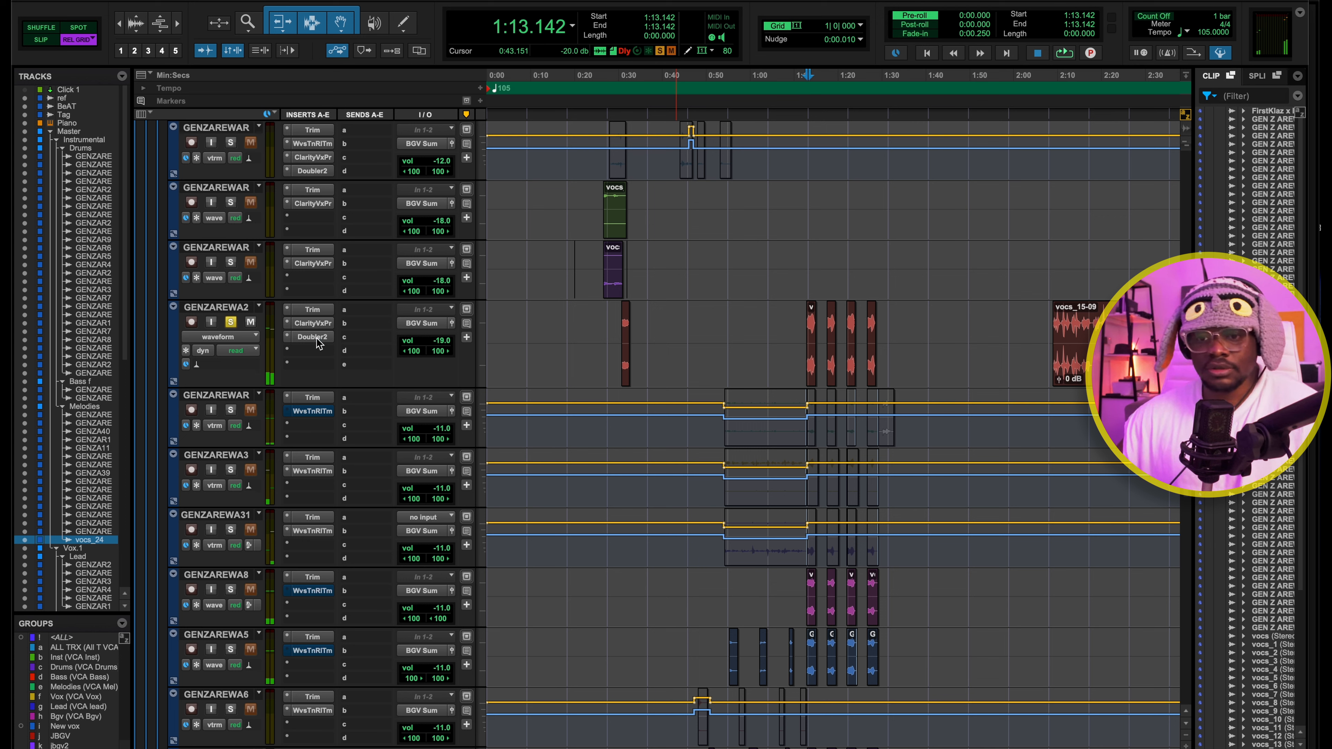
key("space")
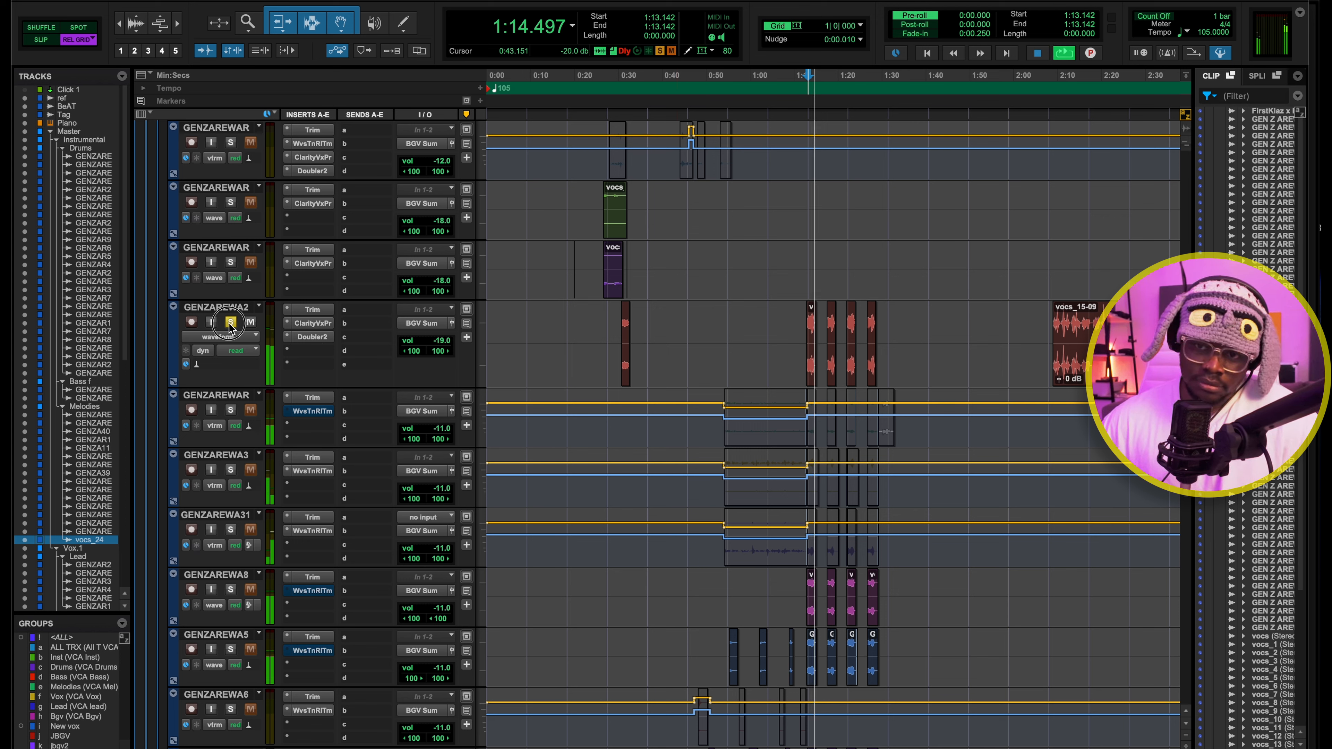
Unsolo GENZAREWA2 during playback and look over the BGV.1 background vocal tracks and their volume automation
left_click(231, 322)
scroll(886, 440, "down", 2)
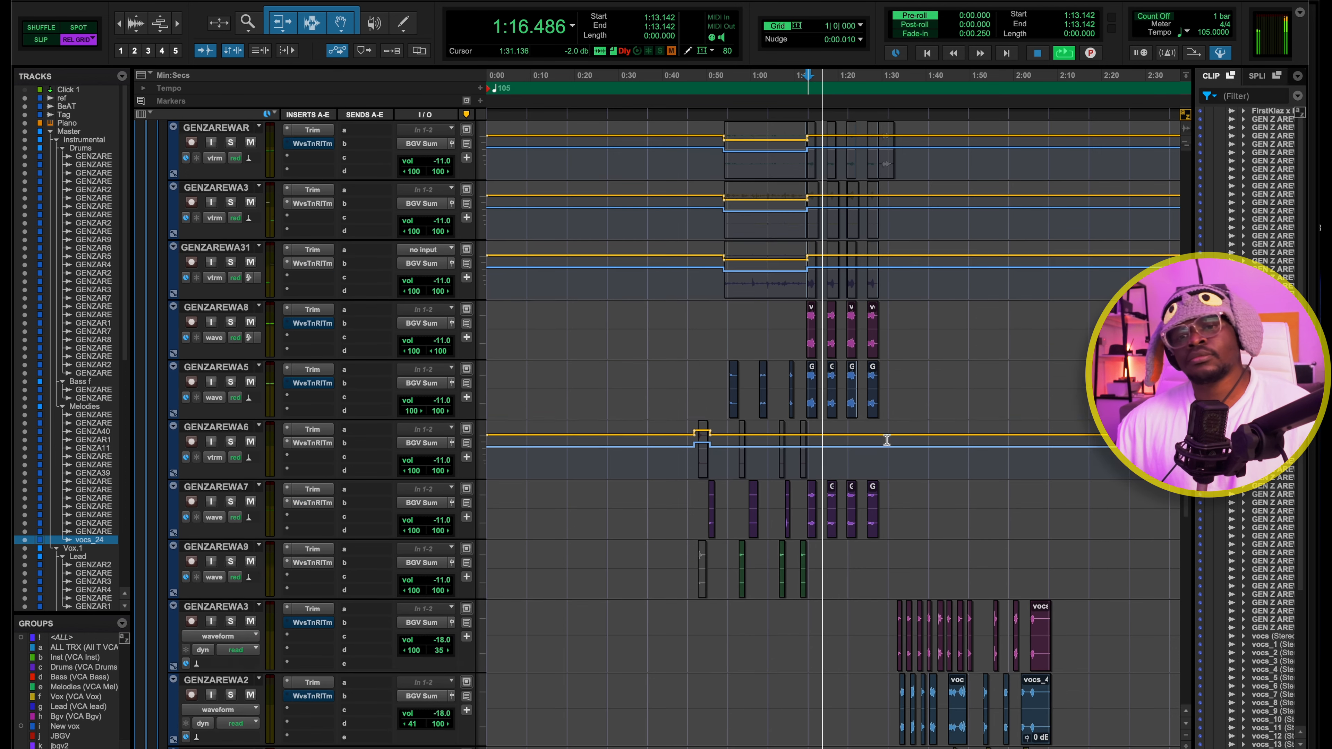
scroll(887, 440, "down", 3)
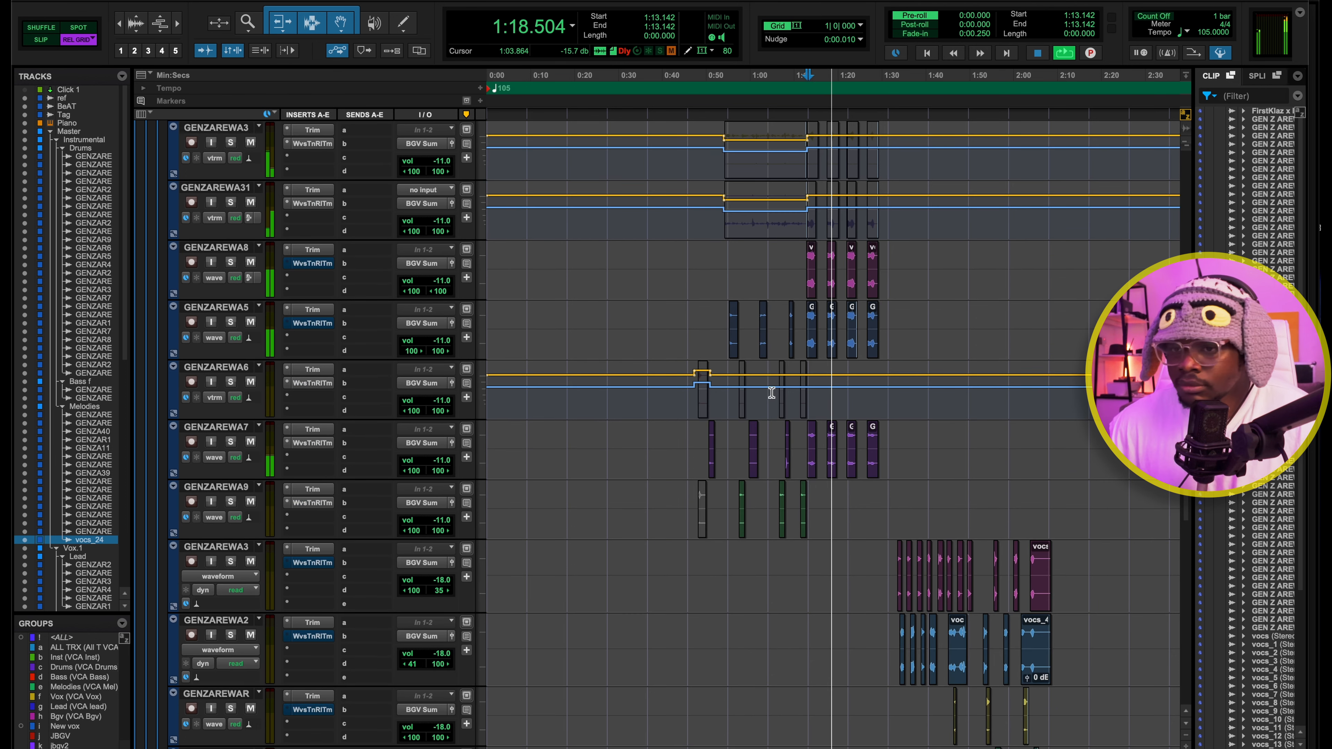
scroll(806, 389, "down", 5)
key("space")
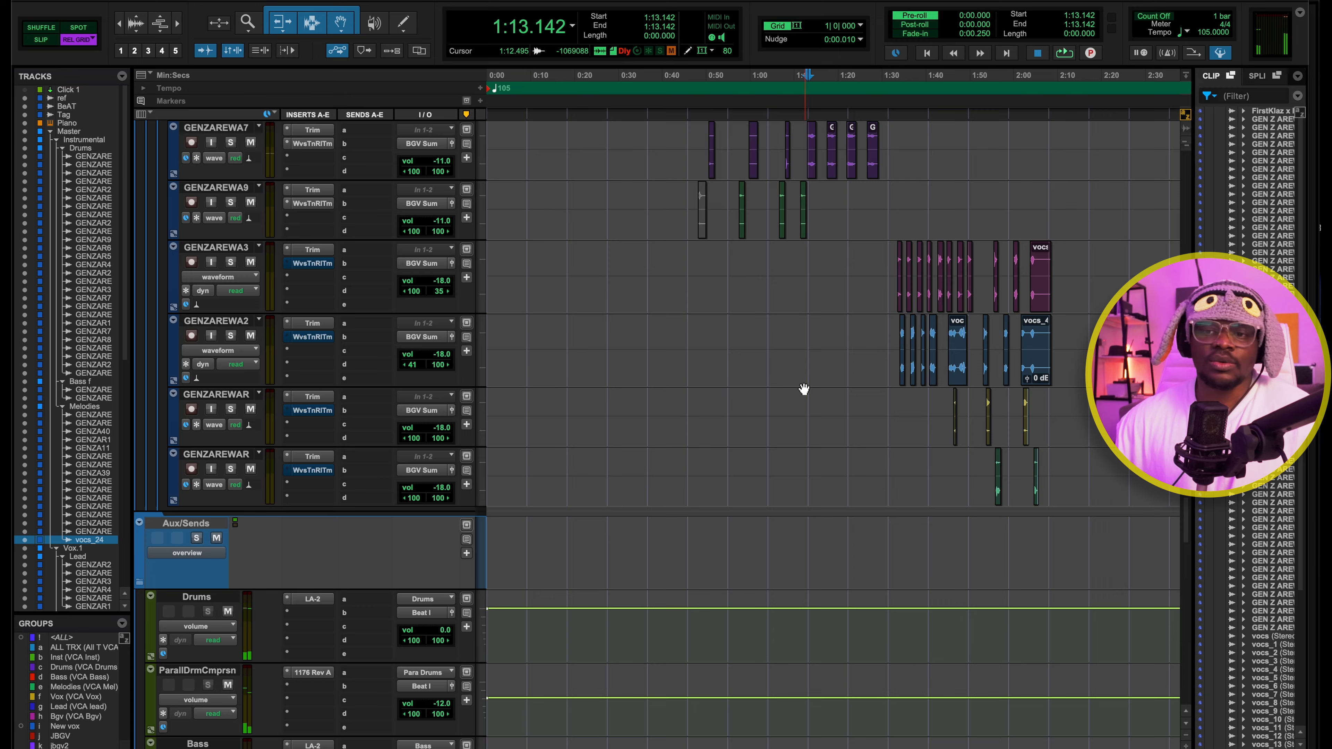
scroll(804, 389, "up", 10)
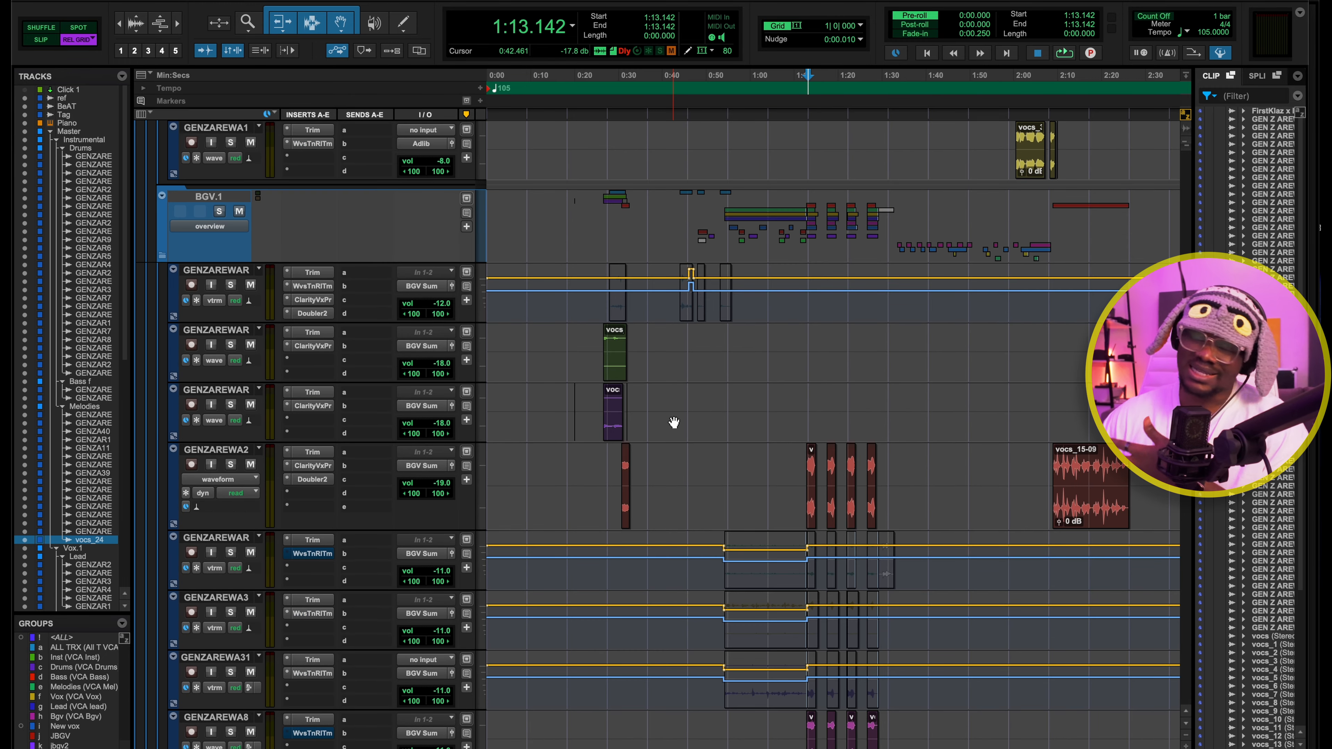
scroll(674, 422, "down", 2)
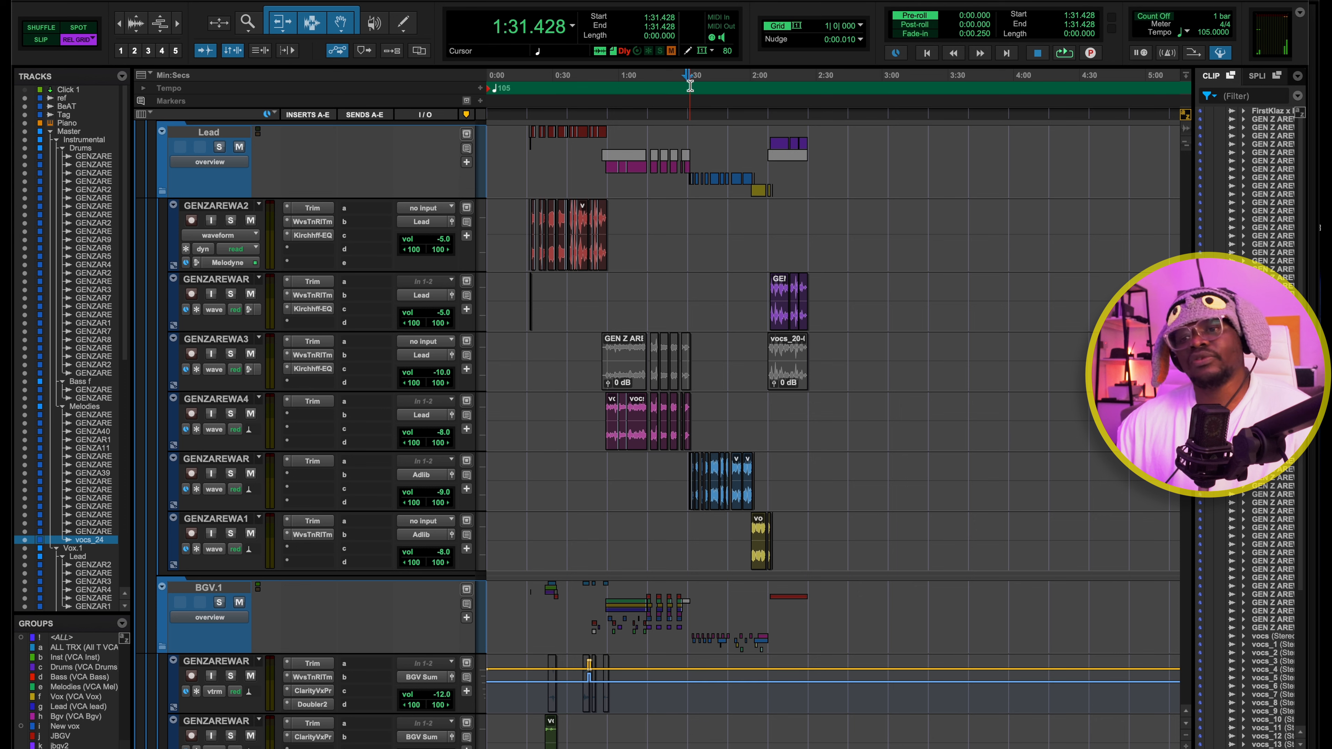
Play the section from 1:31.428, select the GENZAREWAR adlib track in the Lead folder and look over the background vocals
key("space")
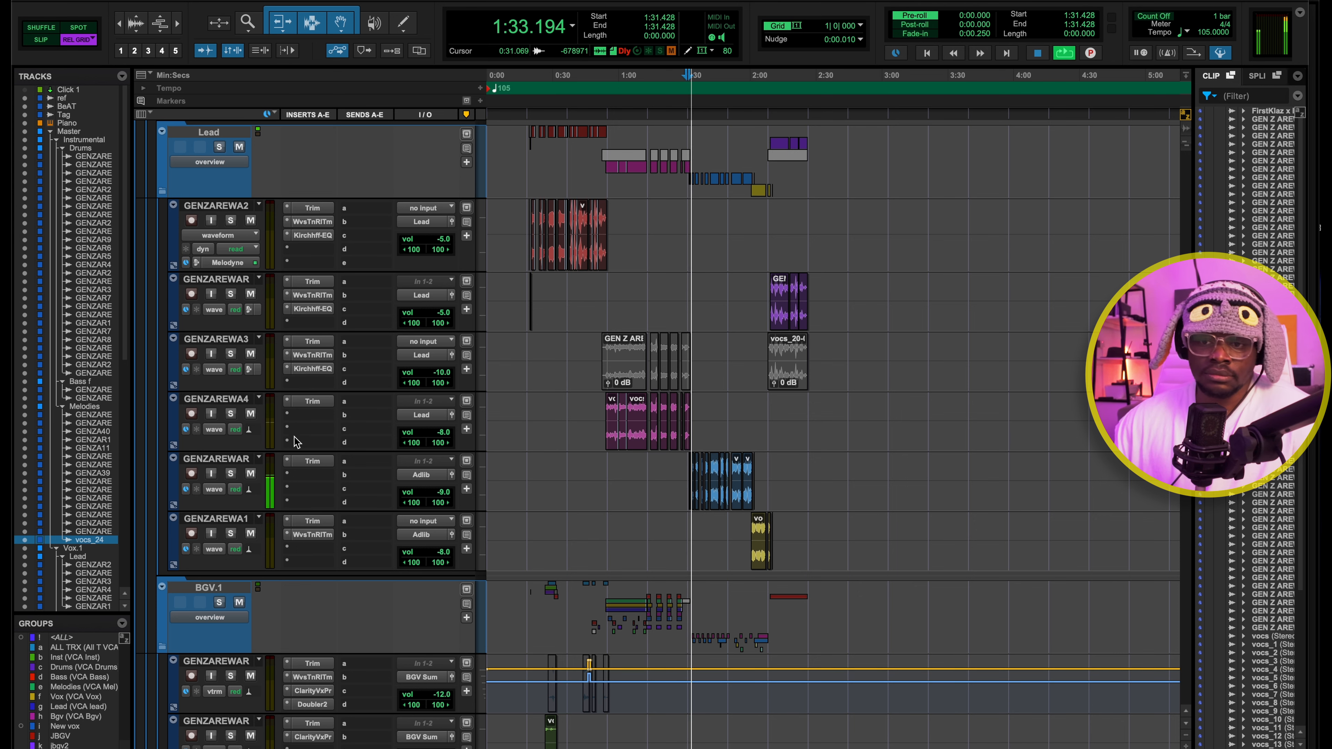
left_click(236, 460)
scroll(414, 433, "down", 10)
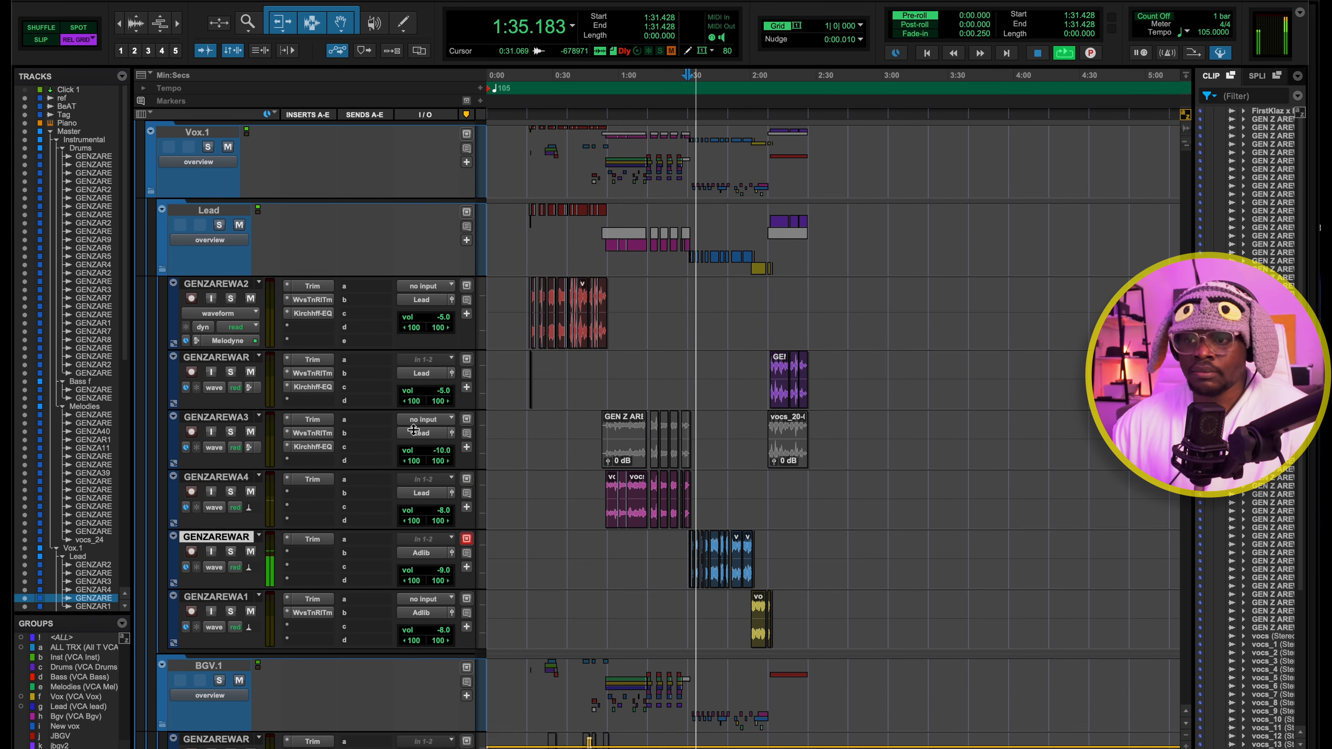
scroll(414, 433, "down", 10)
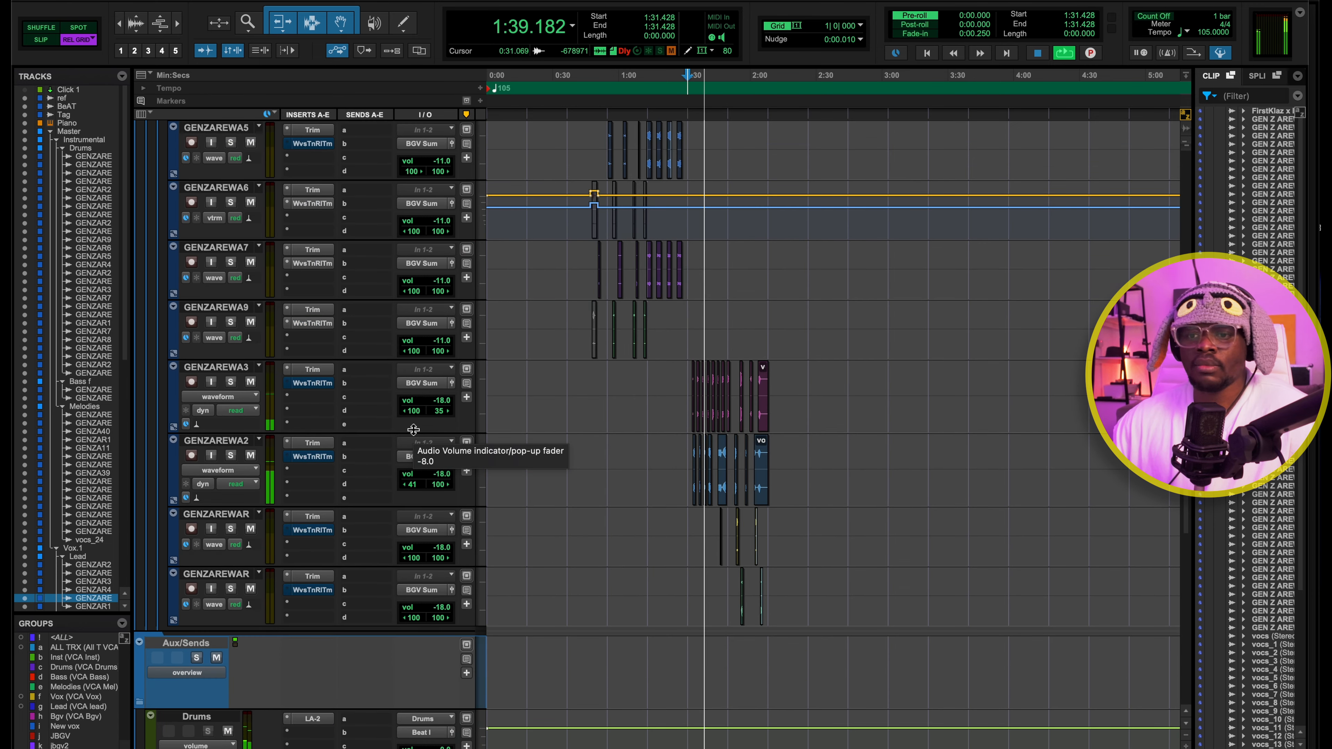
scroll(413, 429, "up", 5)
scroll(517, 426, "up", 10)
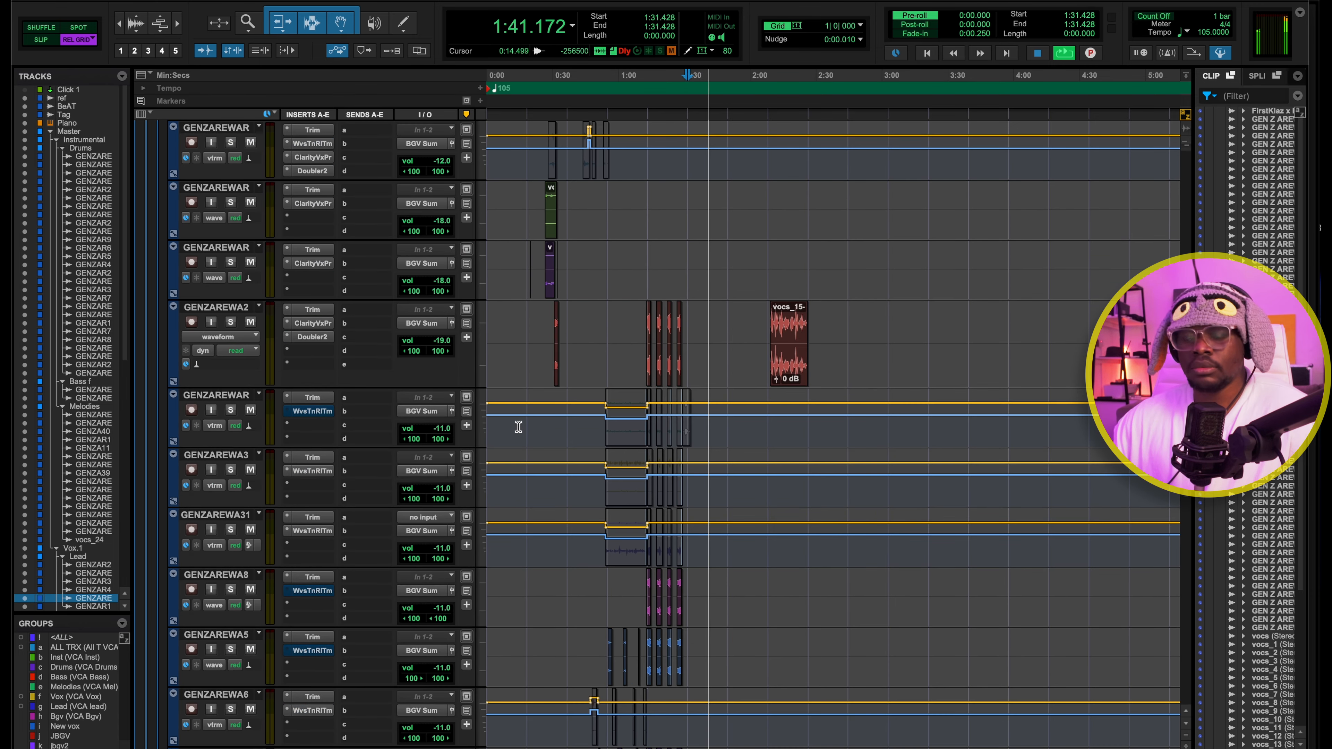
Stop playback, go to the Mix window and review Clarity Vx Pro, Kirchhoff-EQ and the third insert on adlib bus Z
key("space")
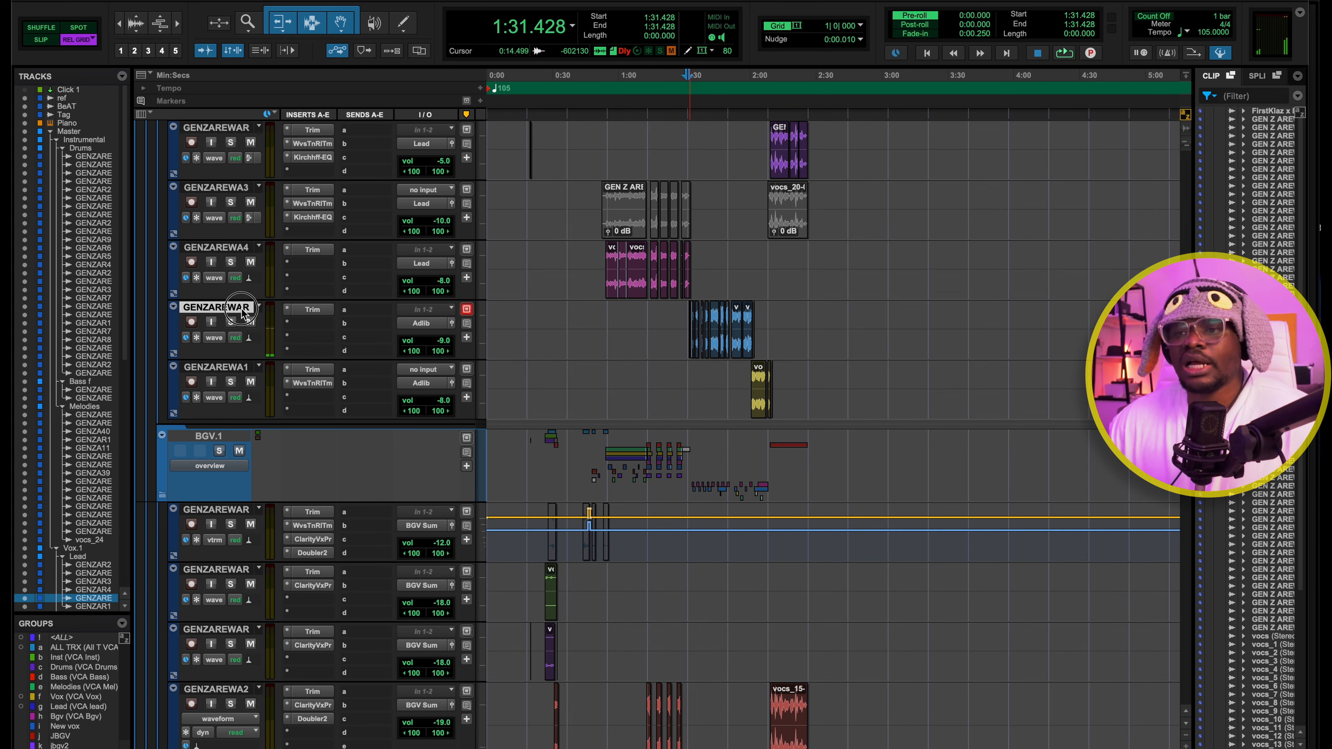
key("super+equal")
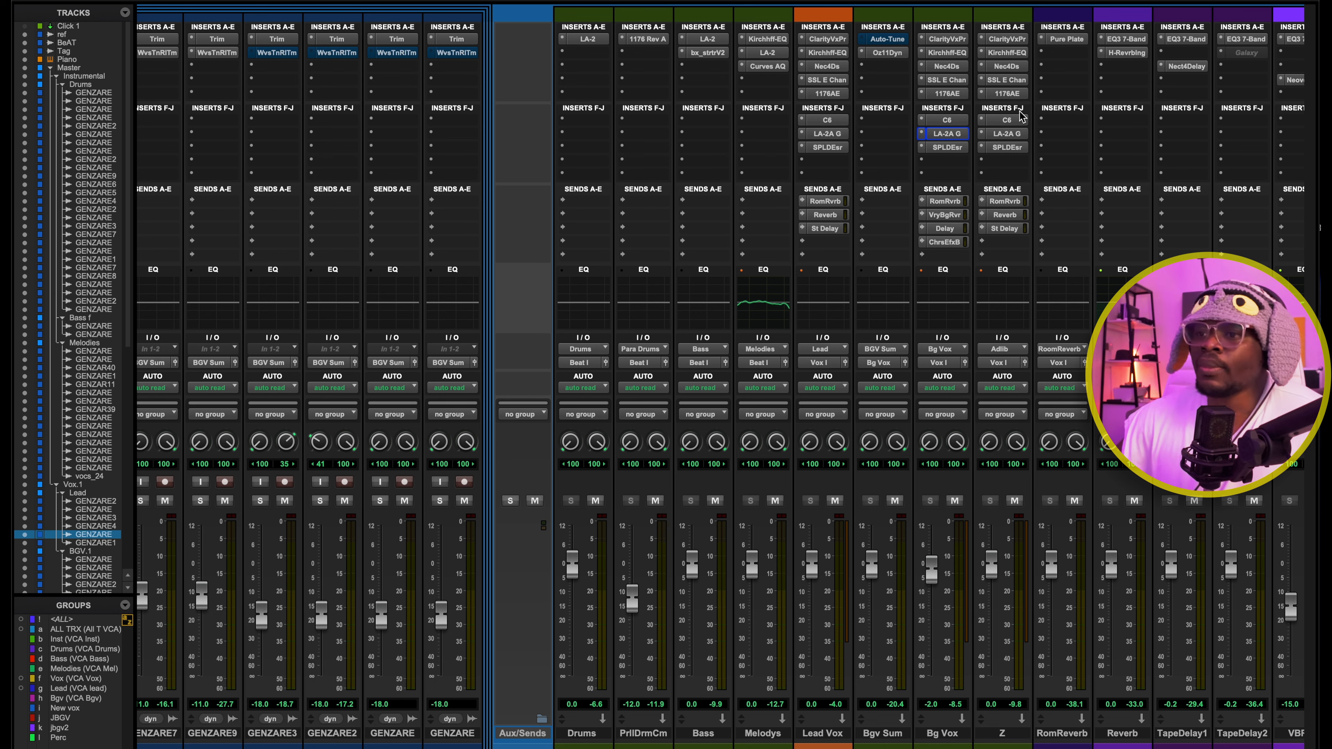
left_click(999, 39)
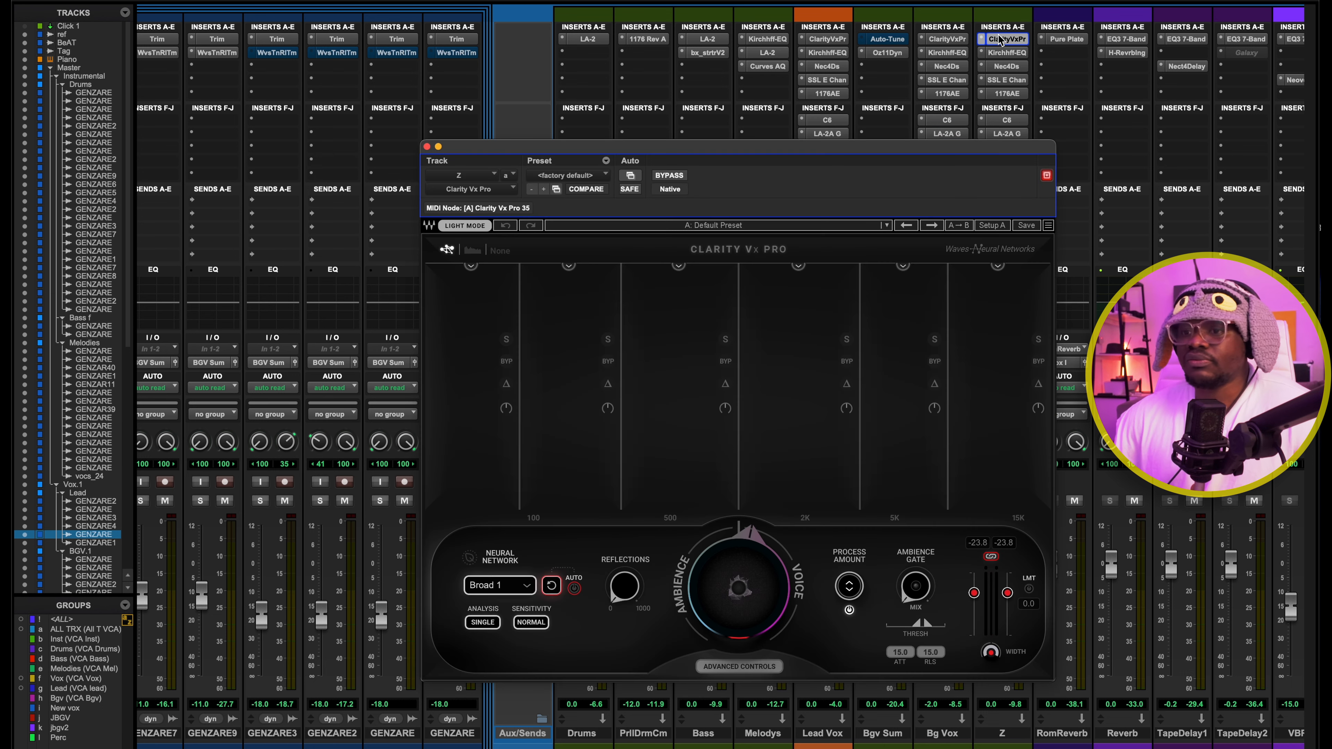
left_click(998, 39)
left_click(1002, 53)
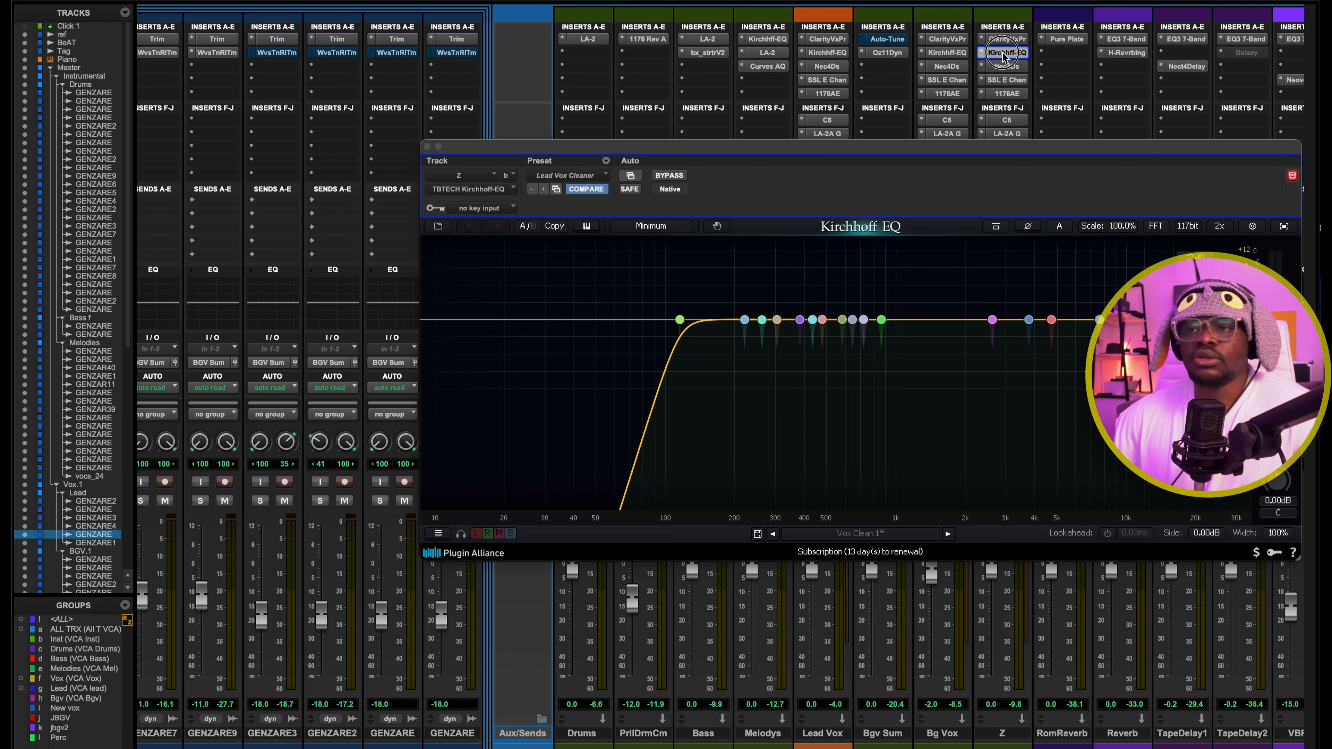
left_click(1003, 53)
left_click(1007, 66)
left_click(1006, 66)
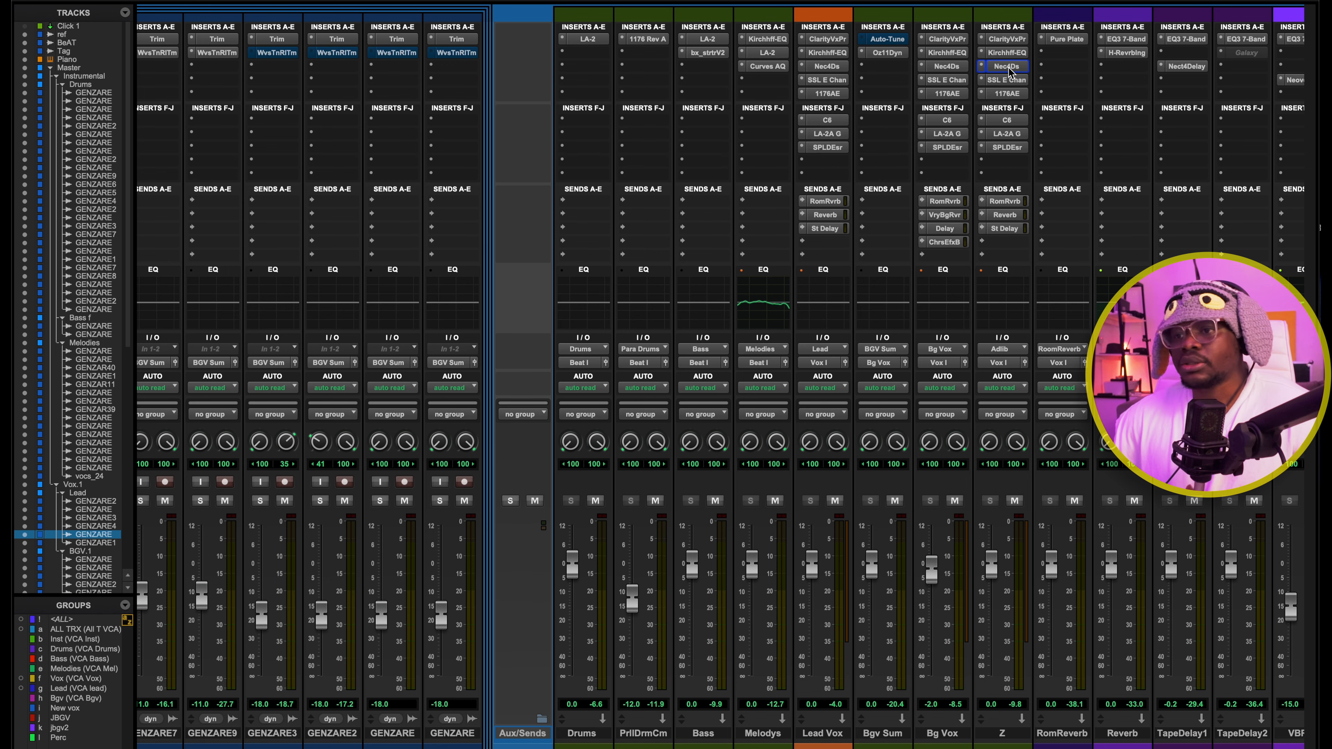
Inspect the SSL E Channel Strip on bus Z during playback and close the plug-in
left_click(1007, 79)
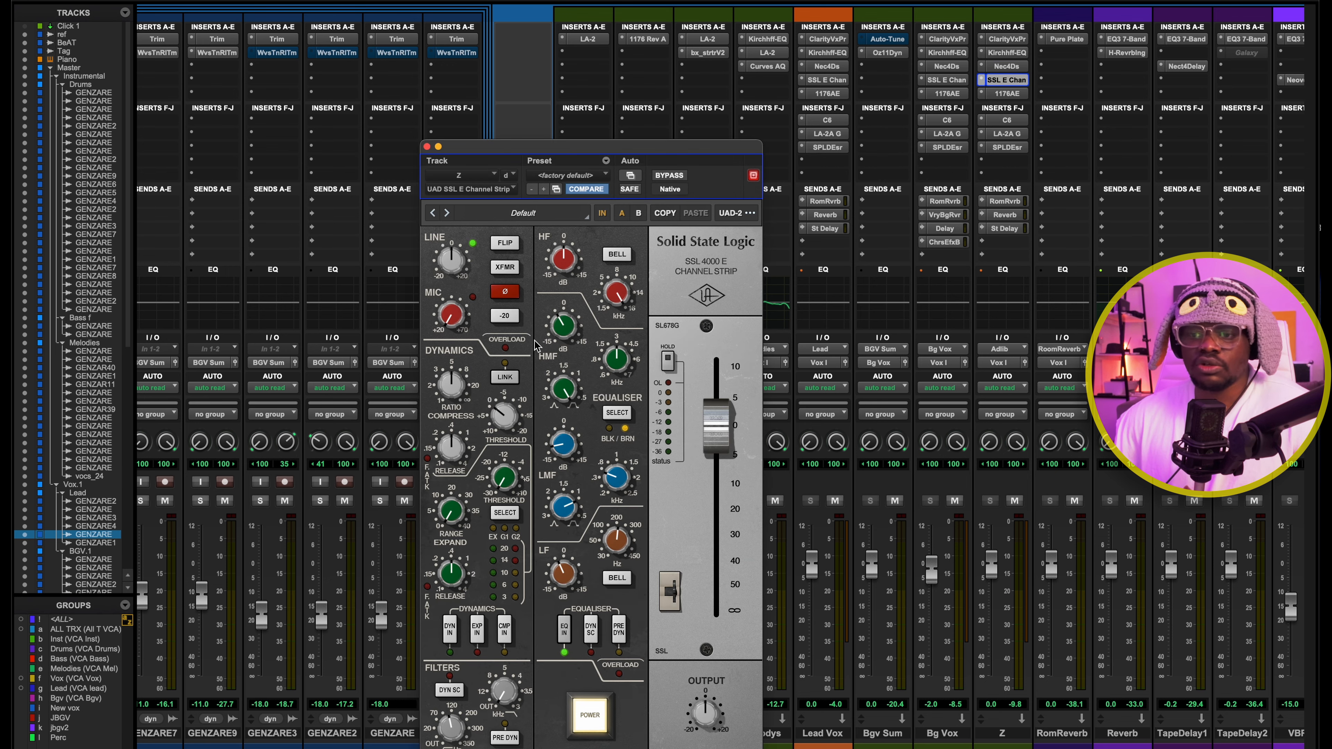
left_click_drag(595, 147, 643, 23)
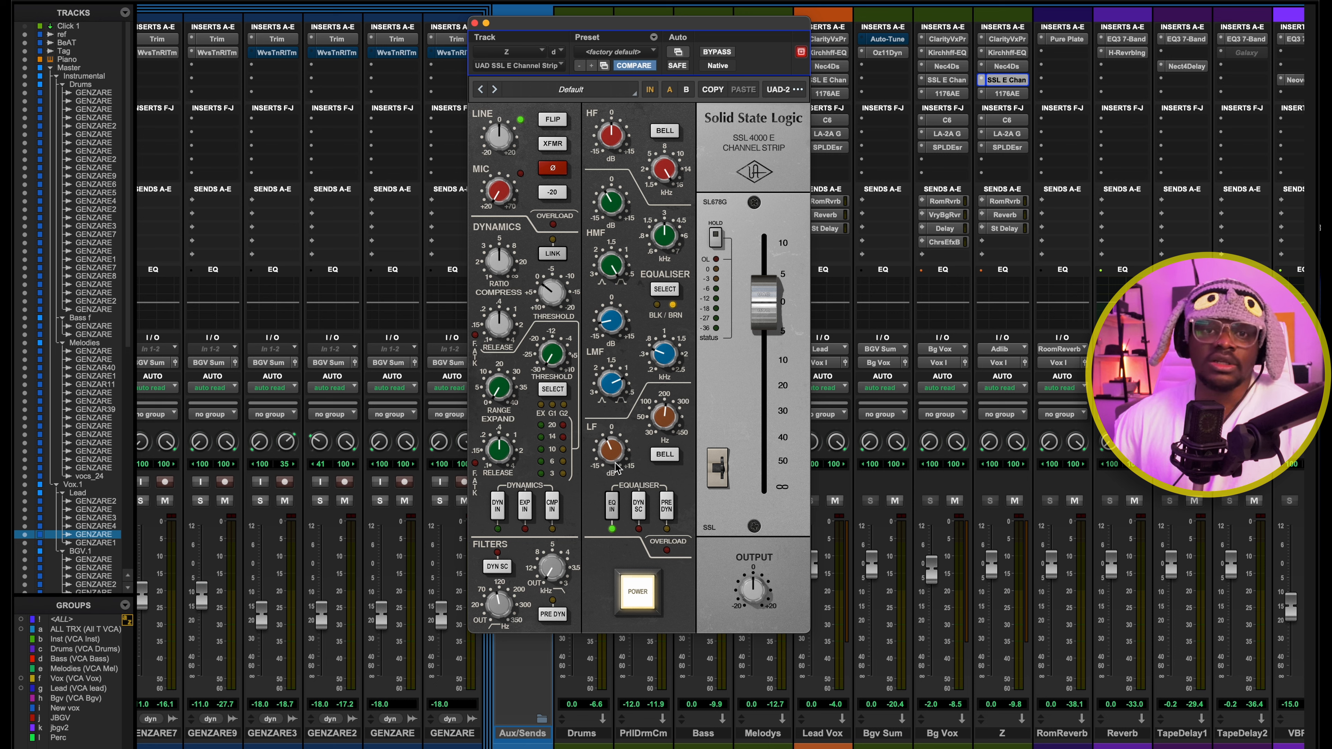
key("space")
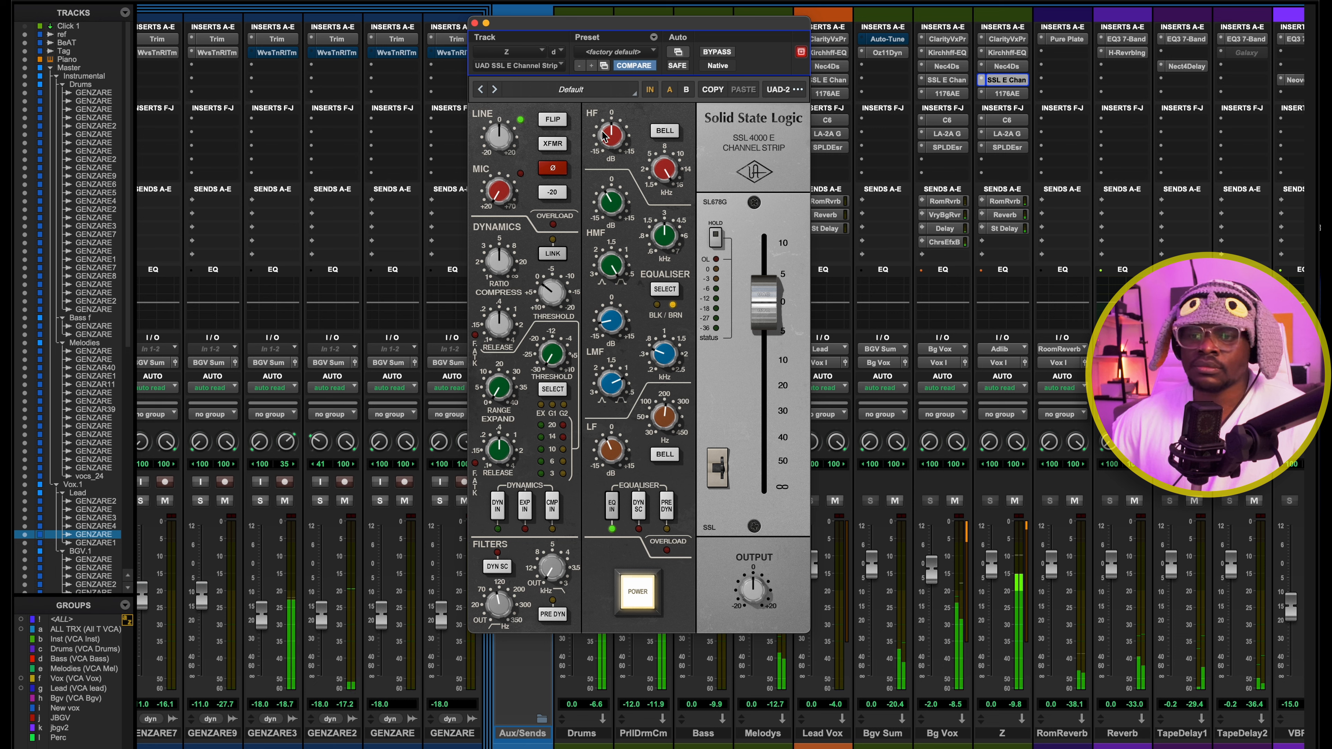
key("space")
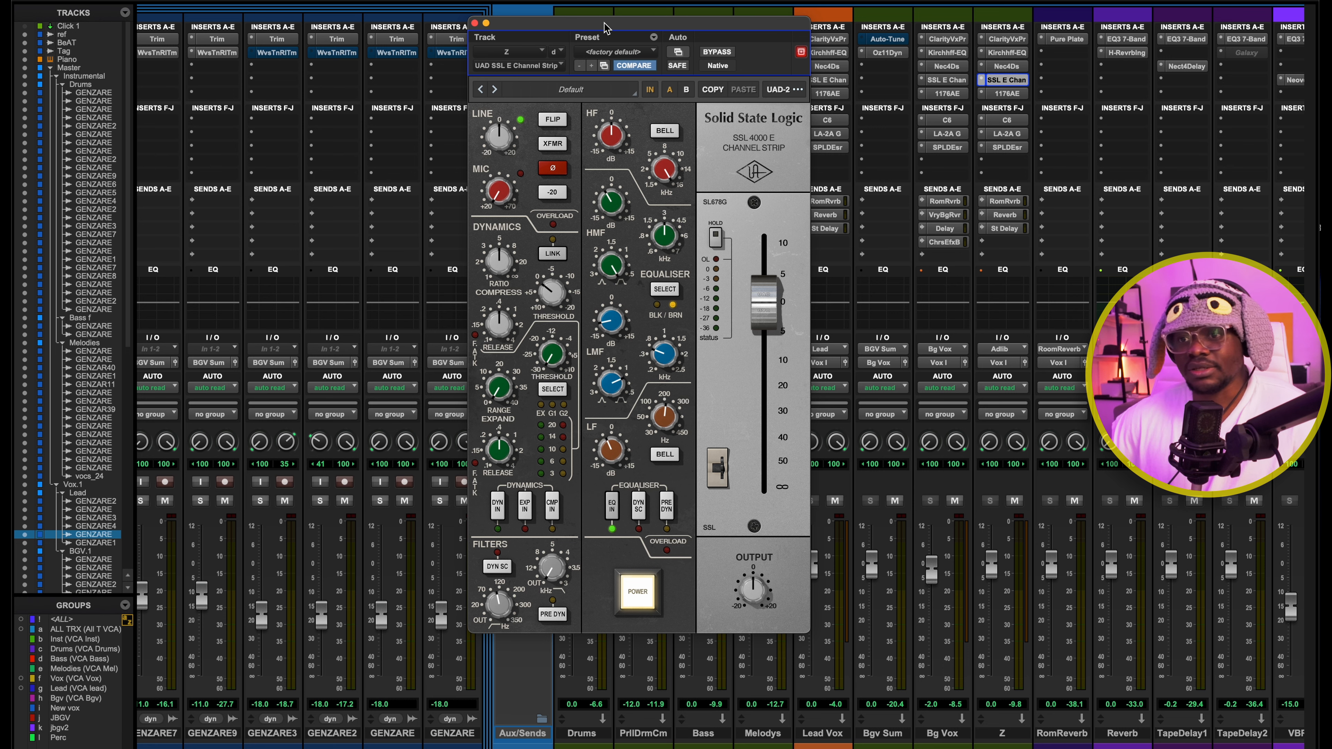
left_click_drag(613, 21, 608, 16)
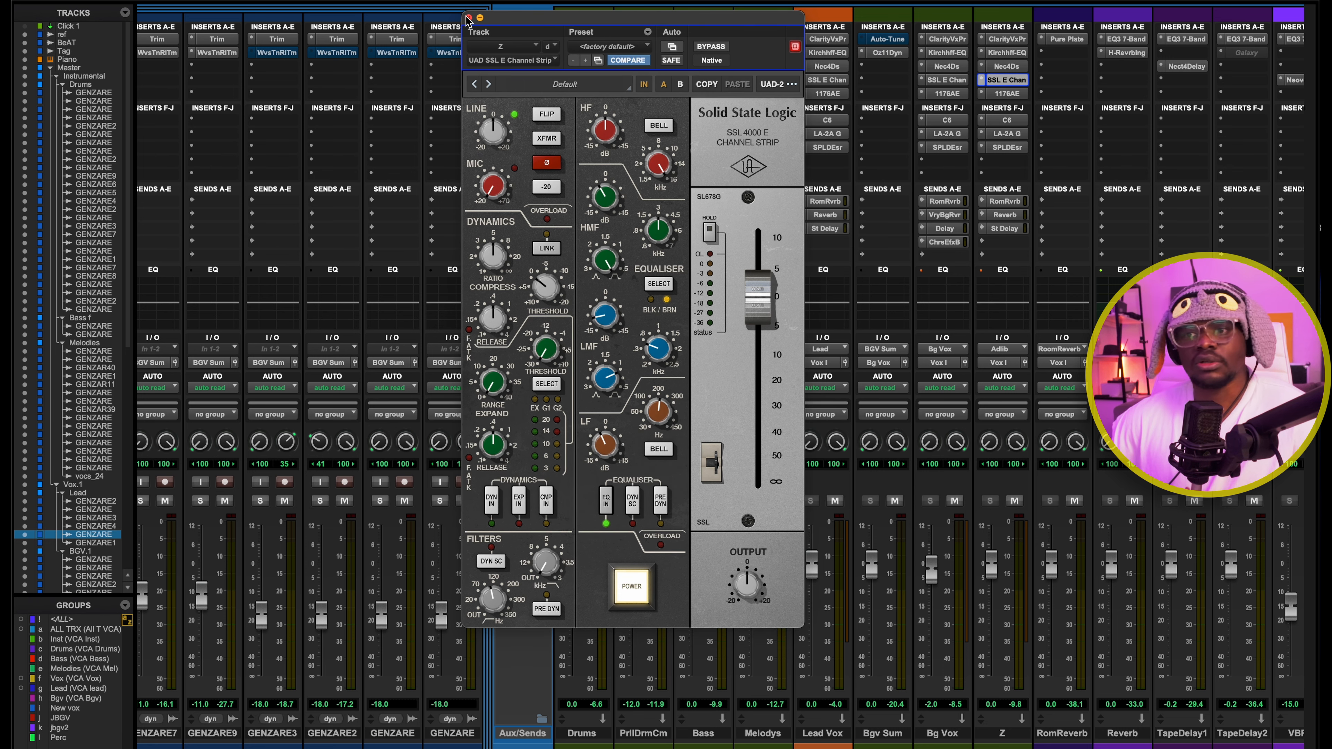
left_click(469, 19)
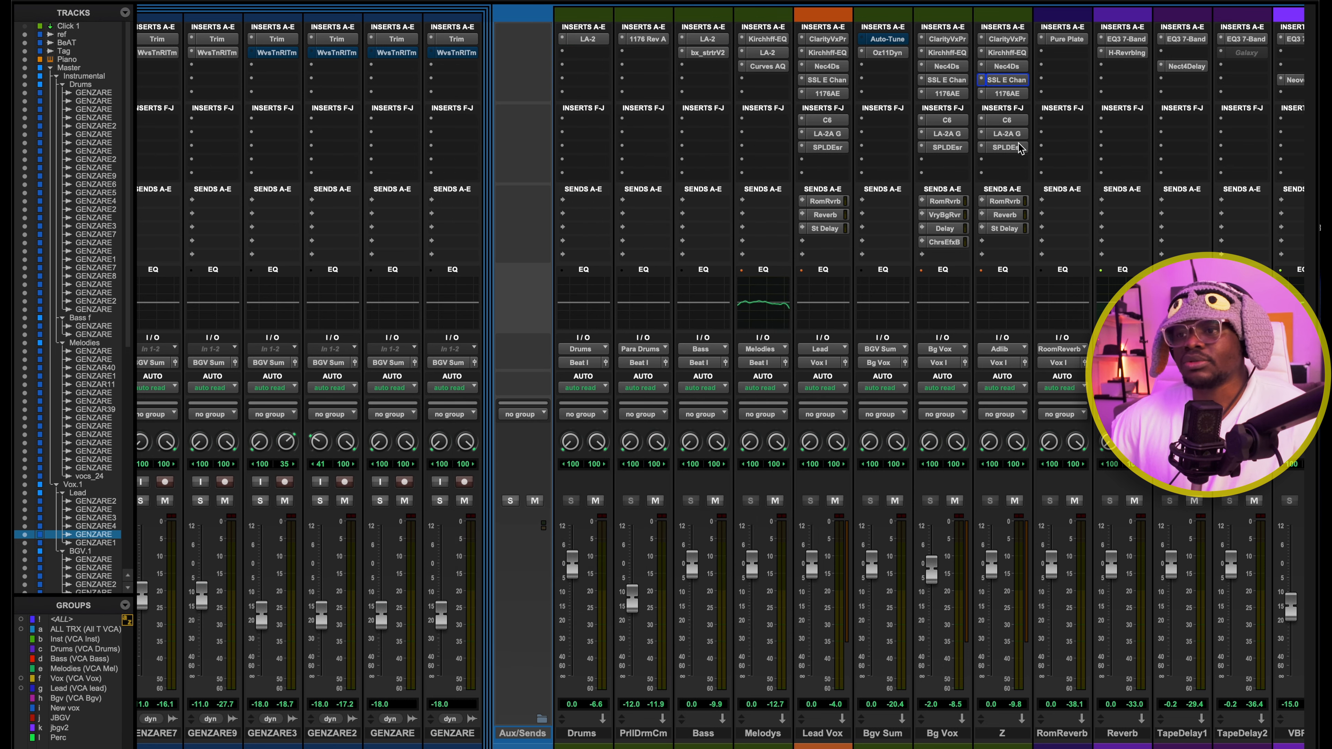
Review bus Z's remaining inserts from C6 onward and its Room Reverb, Reverb and St Delay sends
left_click(1007, 120)
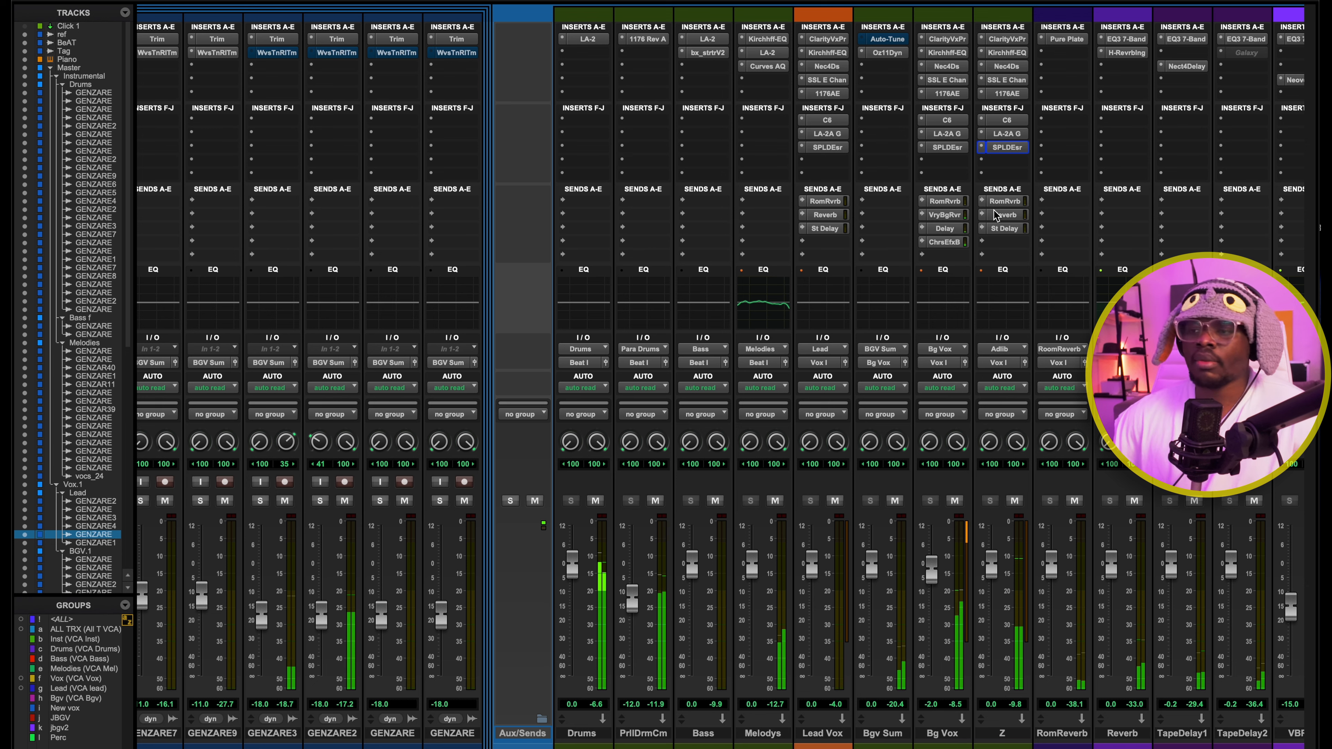
scroll(1058, 207, "right", 5)
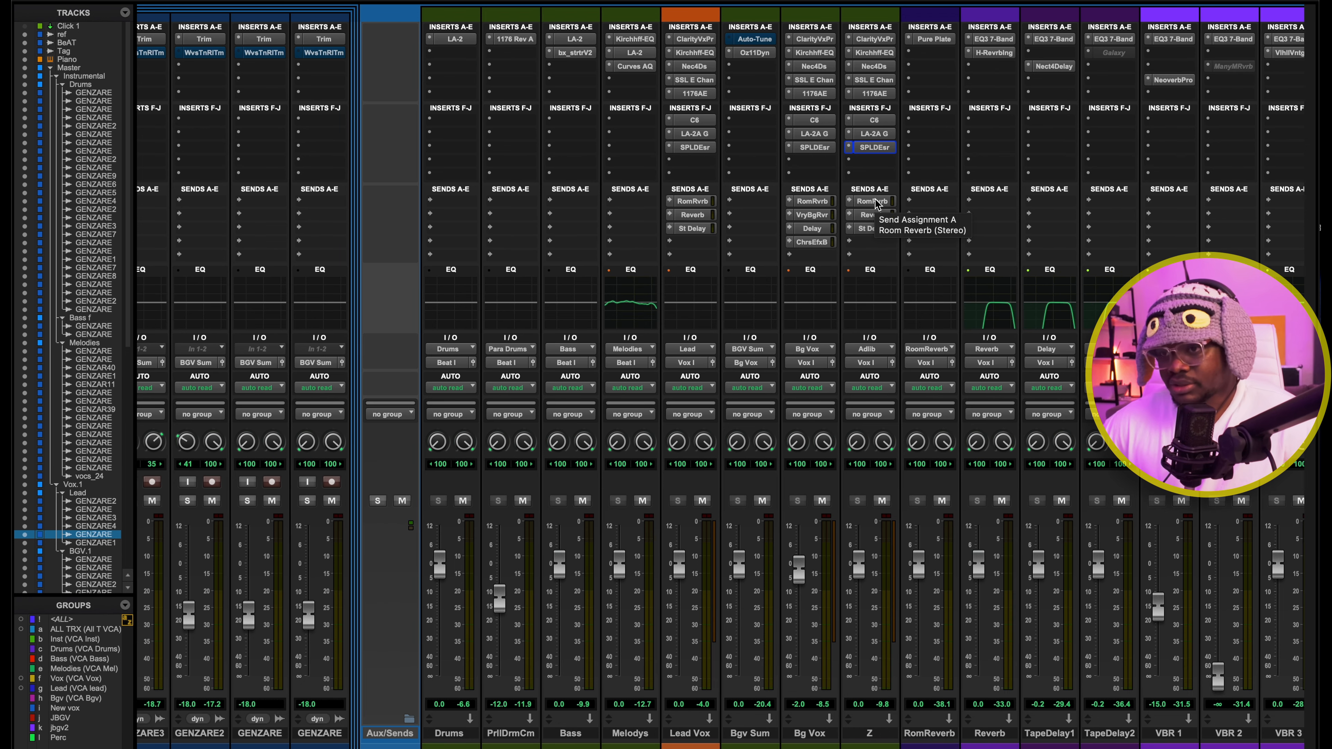
left_click(871, 201)
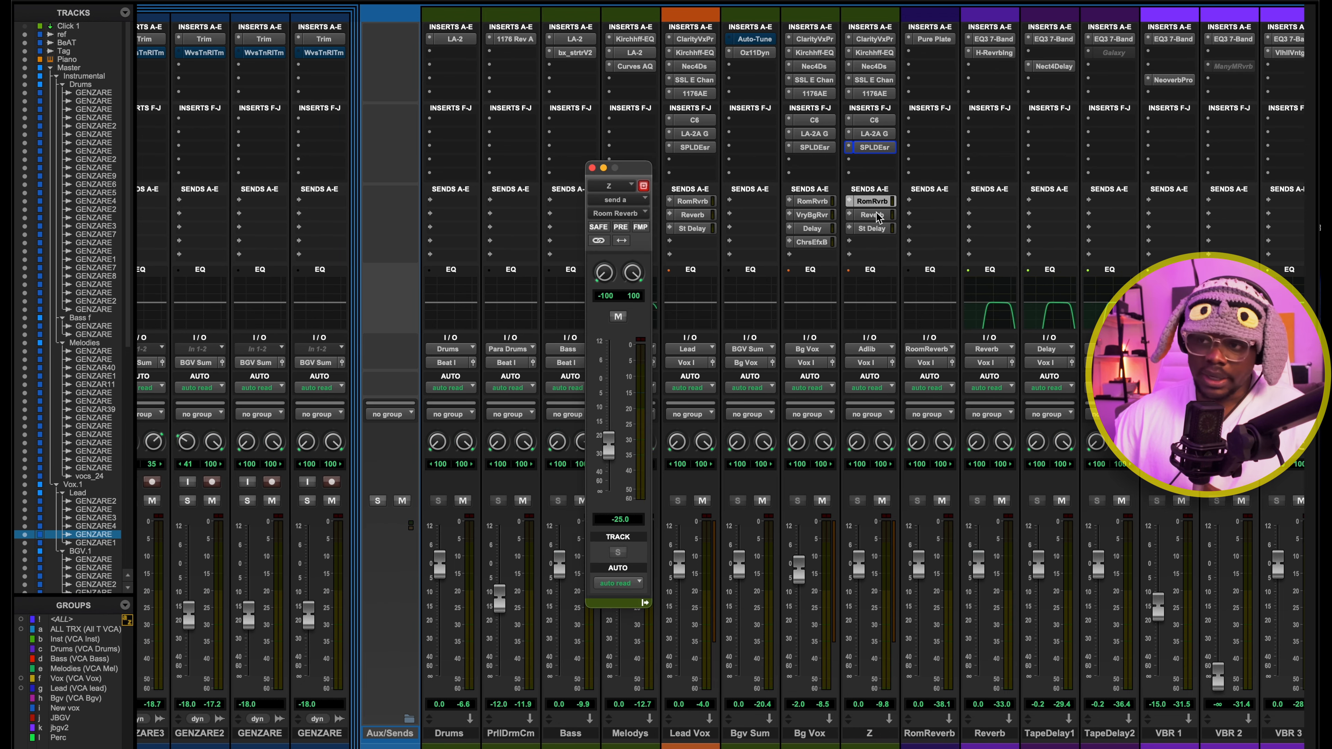
left_click(872, 215)
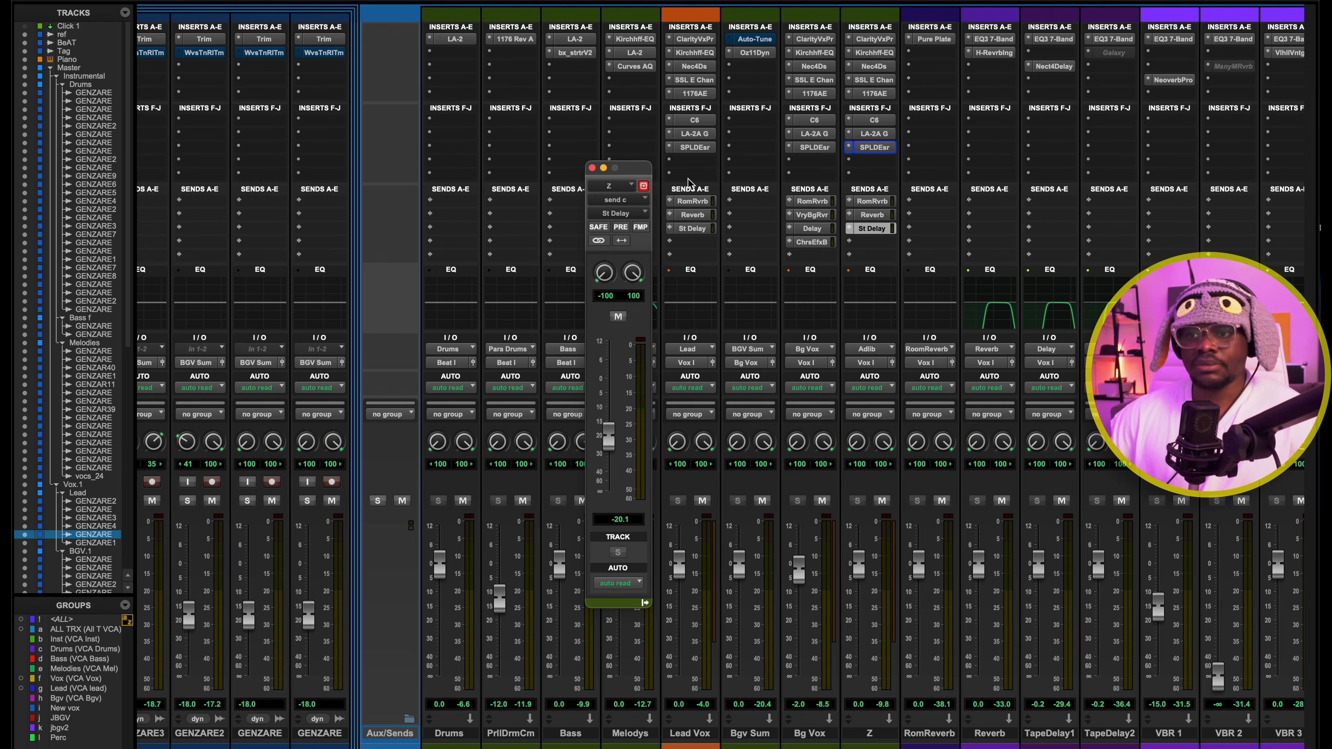
left_click(592, 168)
Return to the Edit window and look over the background vocal tracks down to the Aux/Sends folder
key("super+equal")
scroll(801, 361, "down", 3)
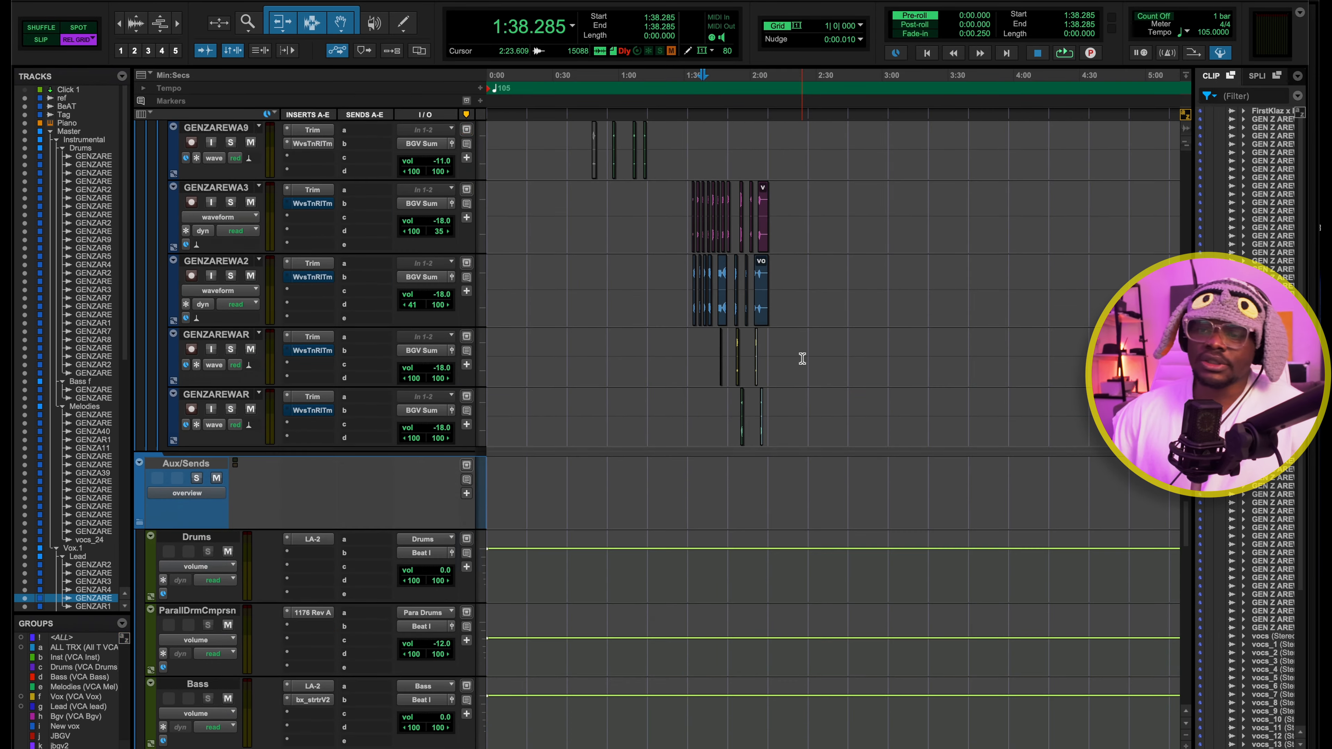
scroll(802, 362, "up", 5)
scroll(801, 362, "down", 2)
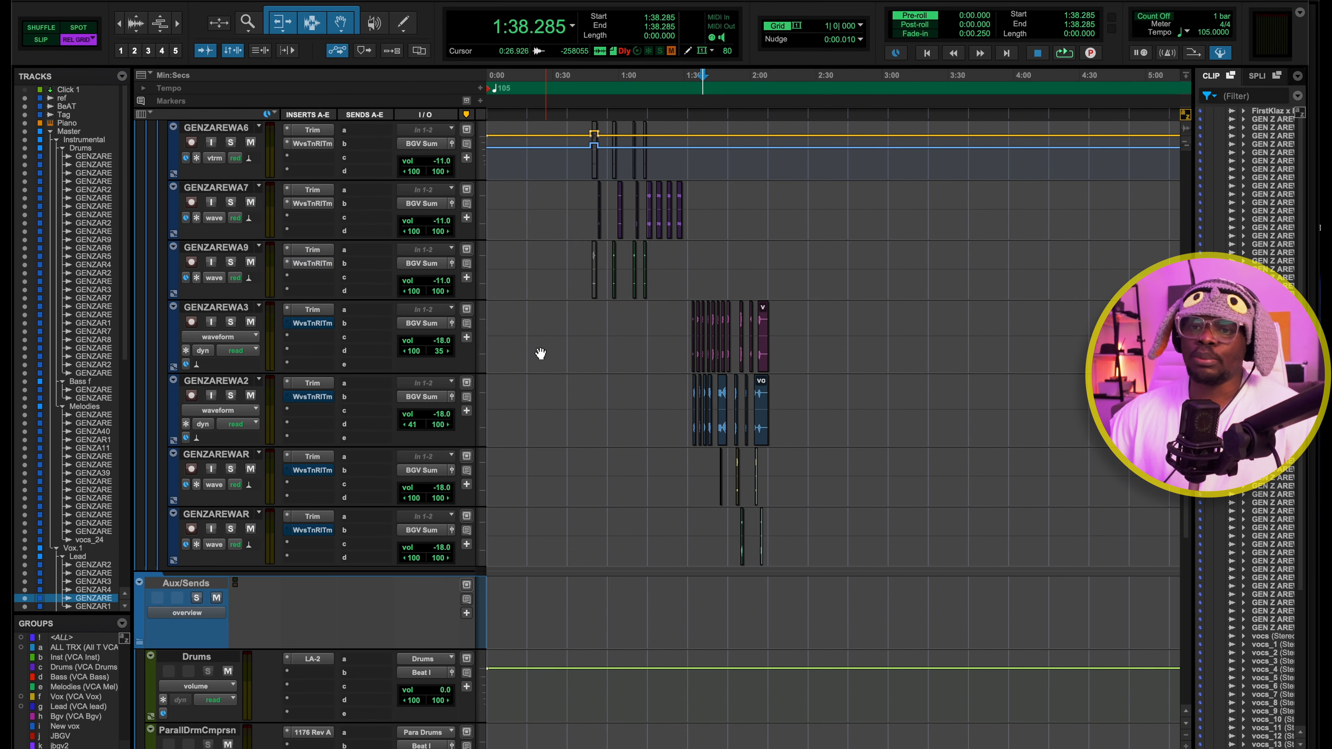
Play the mix from 1:31.428 while viewing the Mix window, and close the LA-2A plug-in on Bg Vox
left_click(692, 90)
left_click(687, 93)
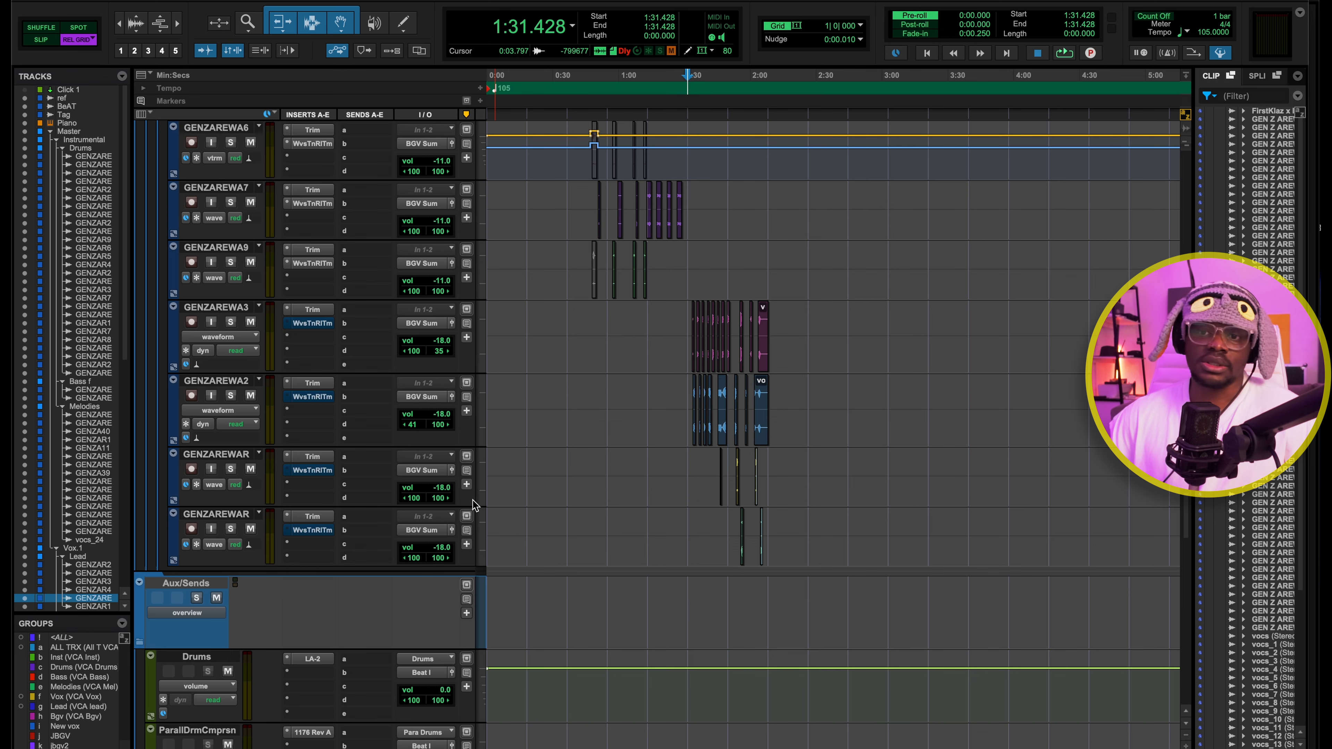
key("super+equal")
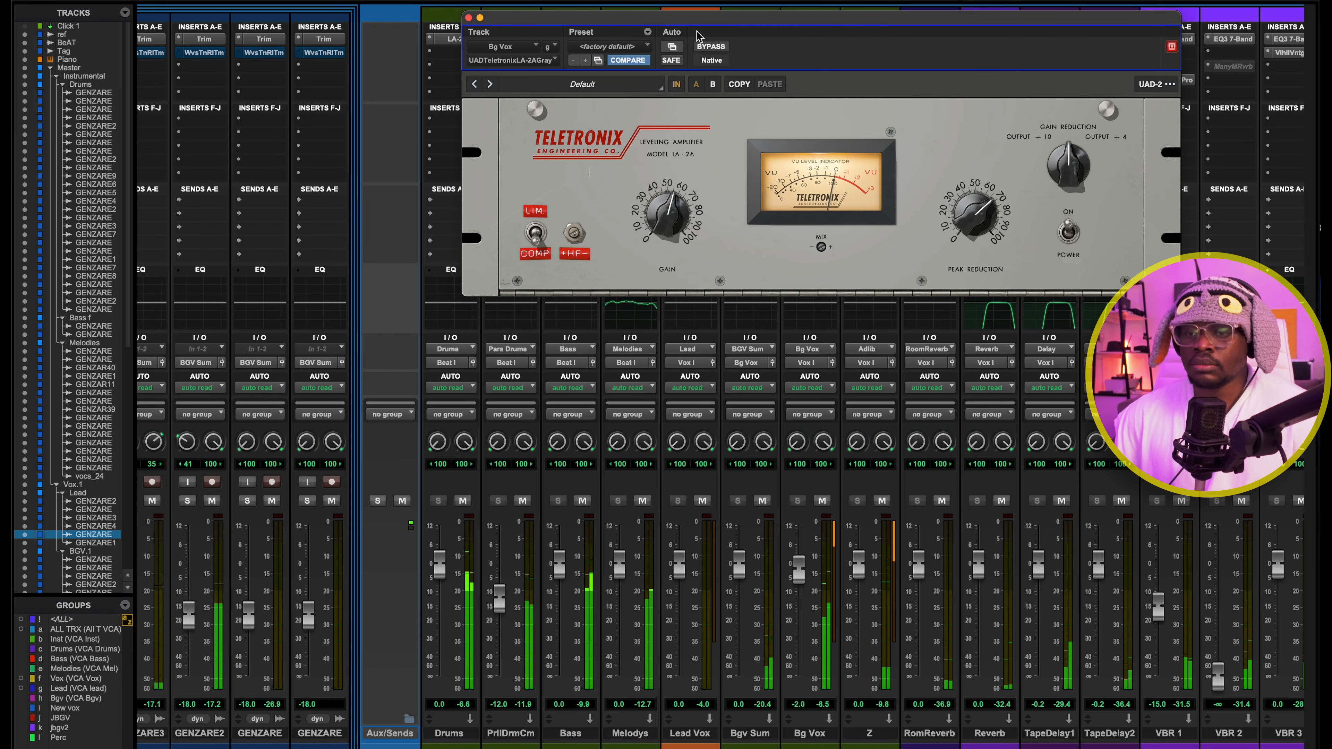
left_click(468, 18)
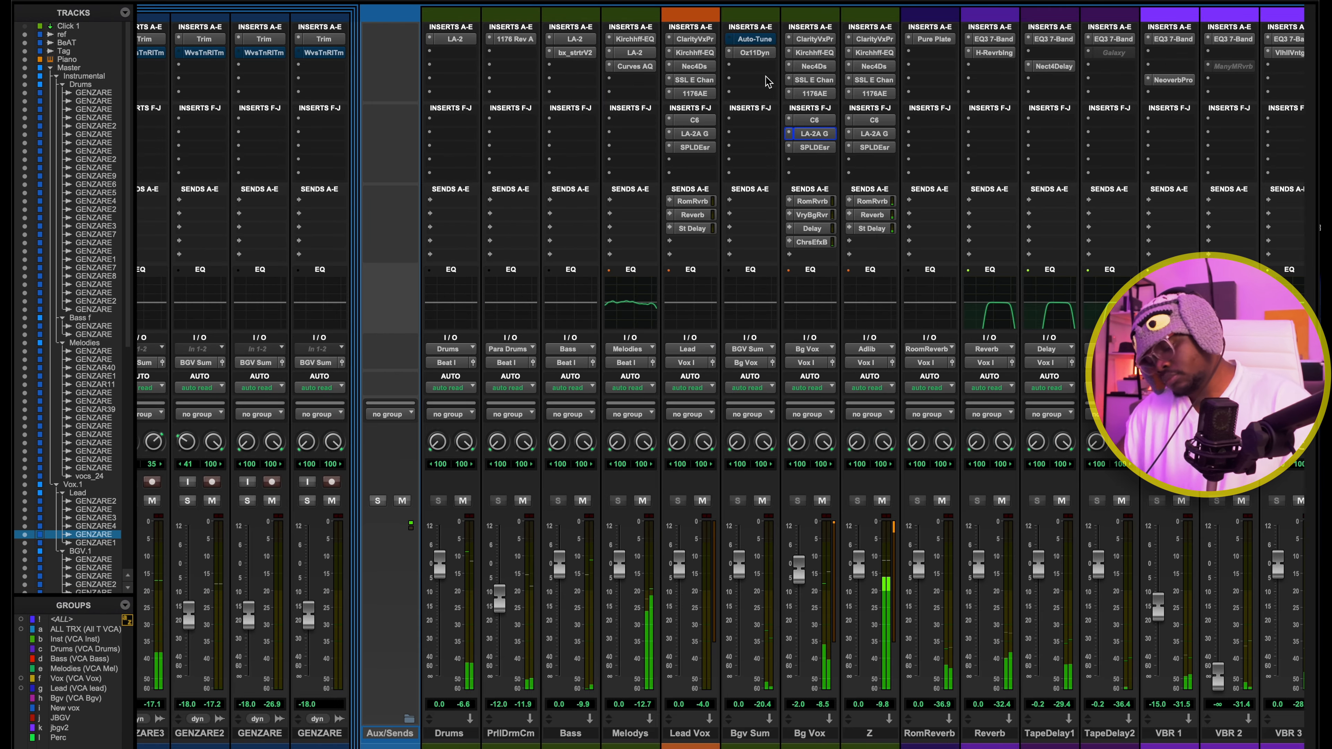
Return to the Edit window and look over the melody tracks in the Instrumental folder
key("super+equal")
scroll(645, 210, "up", 3)
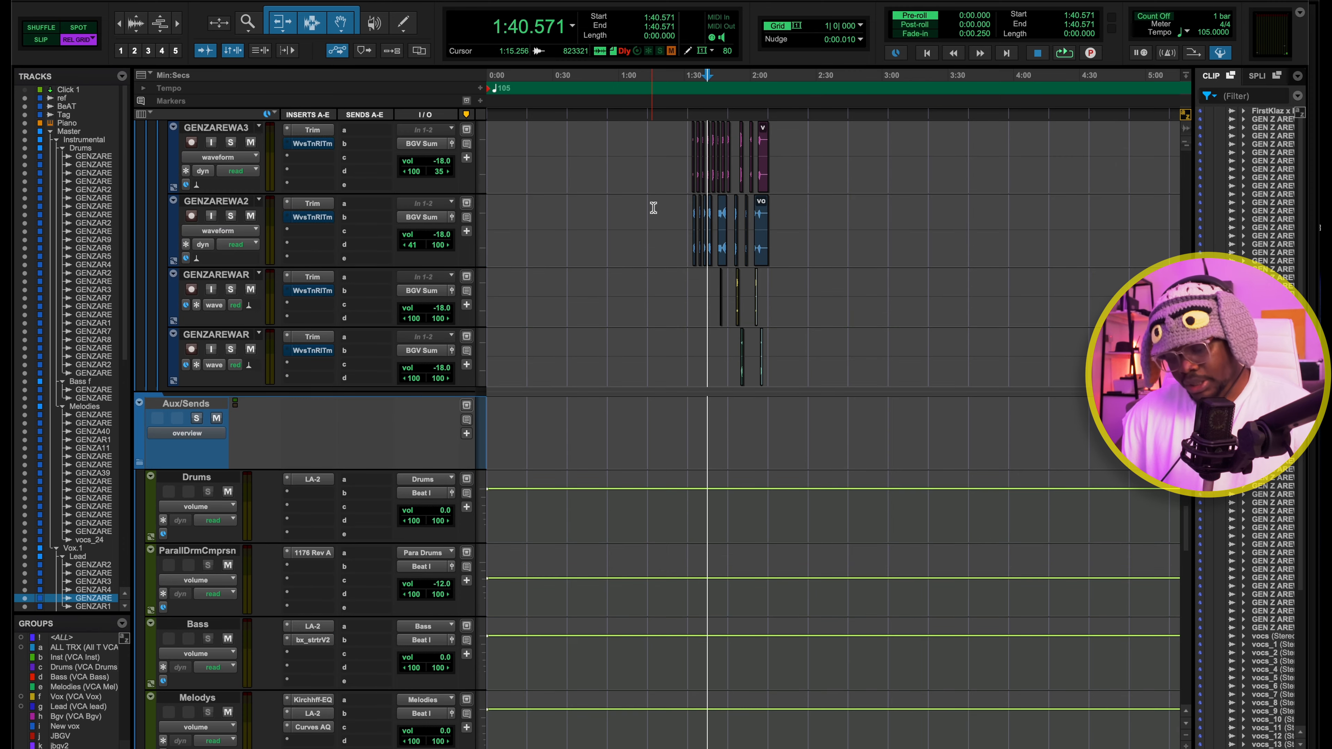
scroll(653, 207, "up", 5)
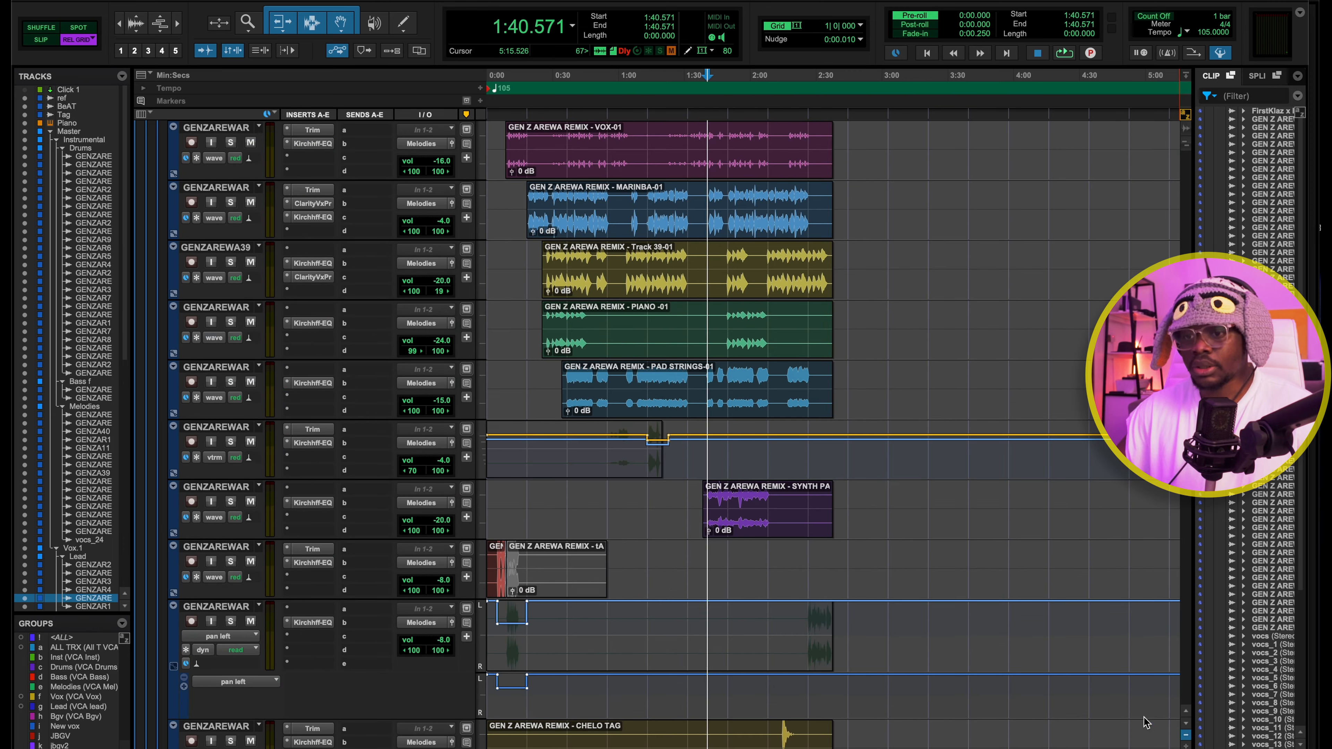
Open Ozone 11 on the Mix Master Bus and examine its Dynamic EQ bands while the mix plays
key("super+equal")
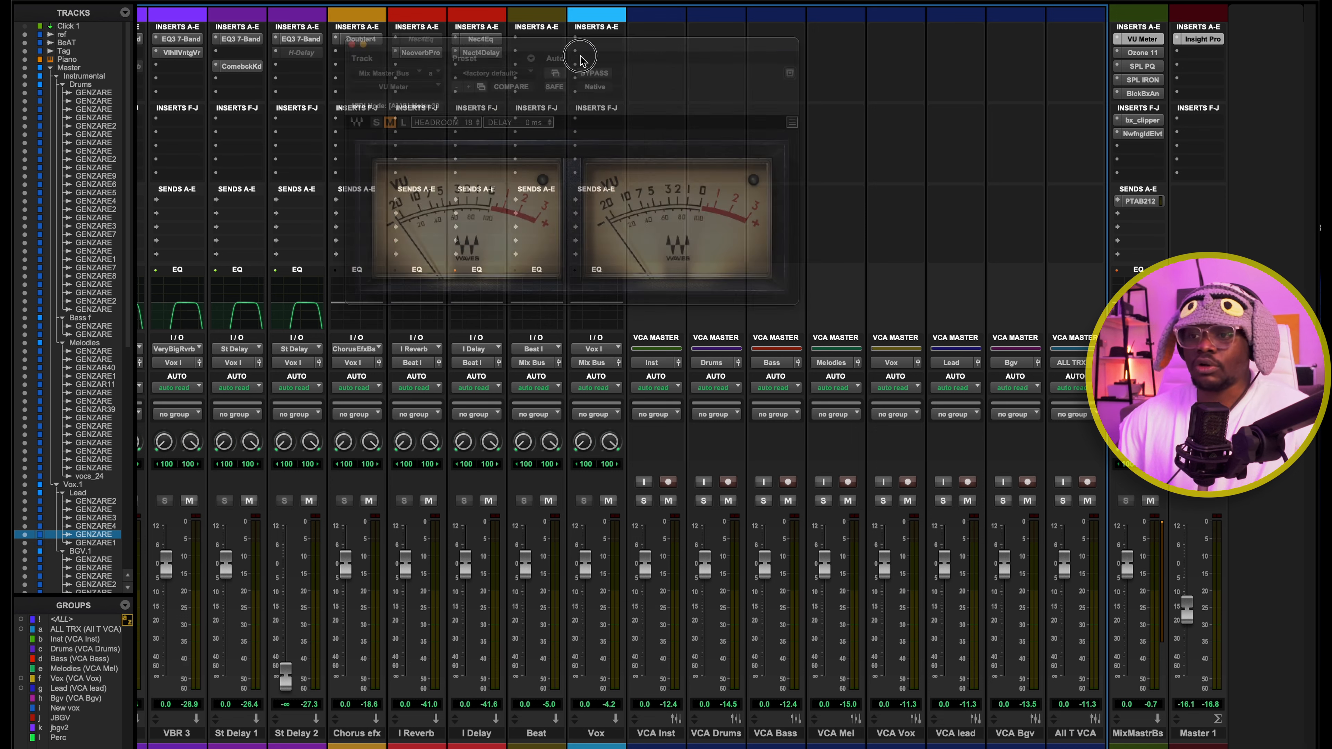
left_click_drag(583, 51, 864, 21)
key("space")
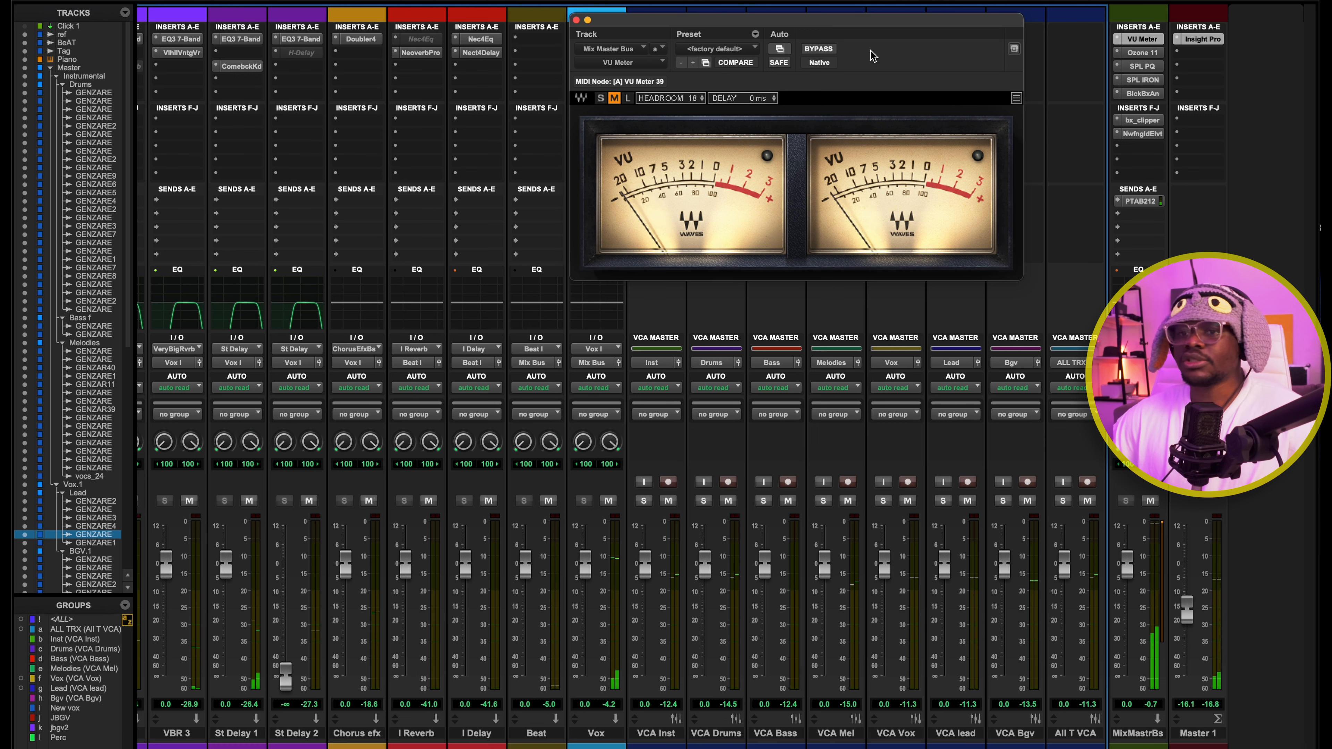
left_click(1133, 52)
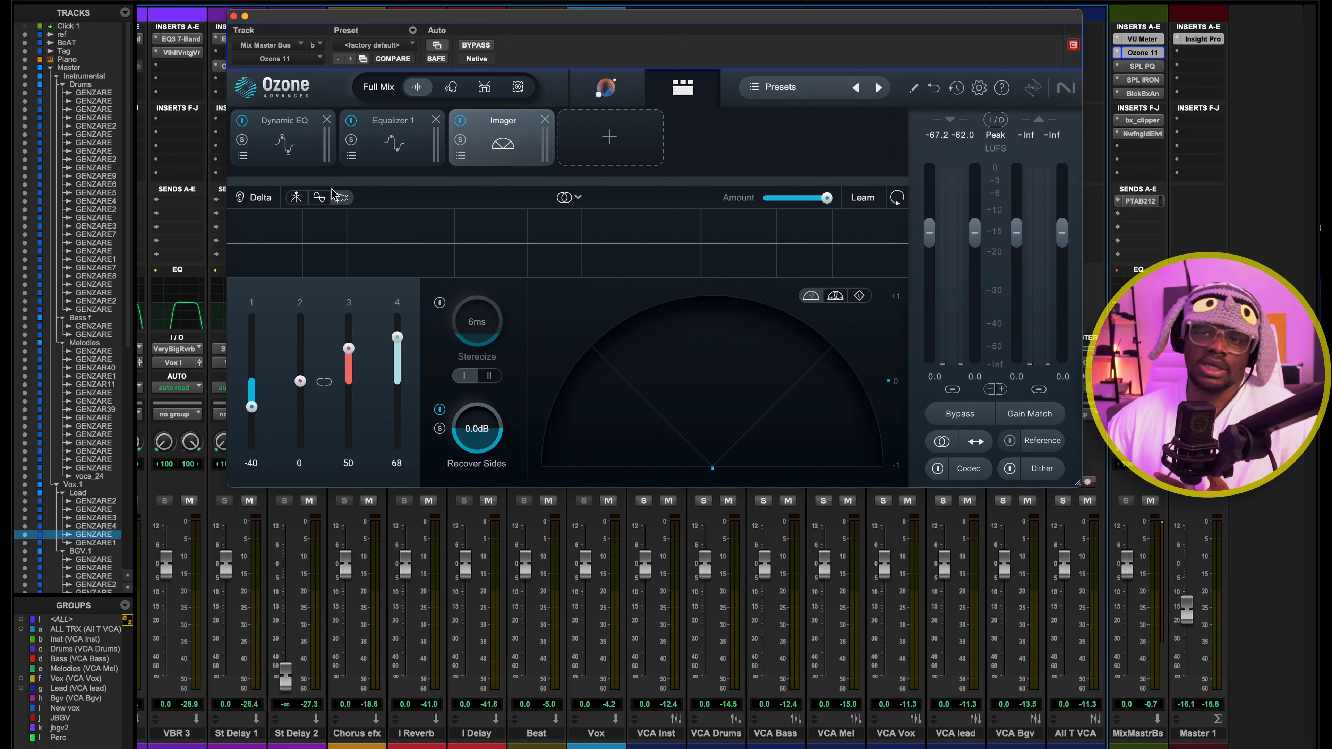
left_click(283, 137)
left_click_drag(438, 213, 783, 431)
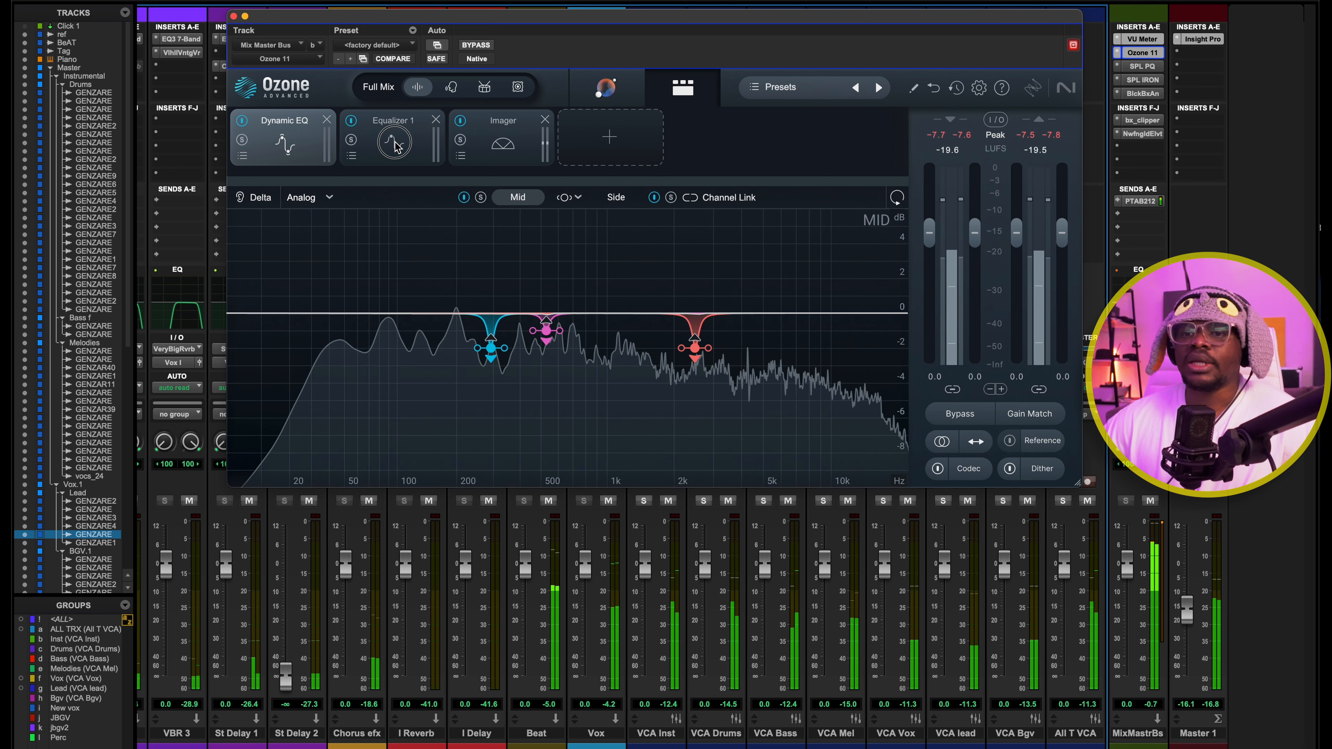
Audition the soloed 60 Hz bell band in Ozone's Equalizer 1 and review the Imager module
left_click(394, 126)
left_click_drag(346, 253, 412, 372)
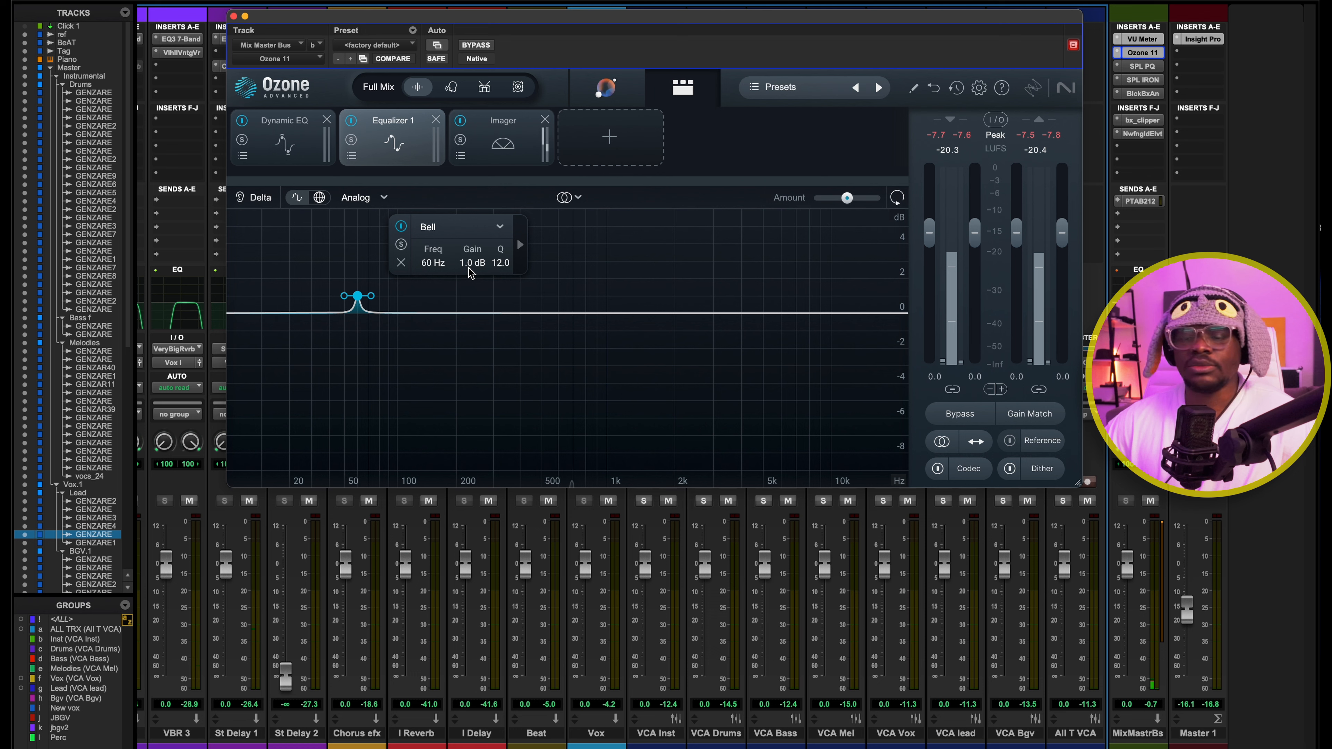
left_click_drag(318, 271, 389, 379)
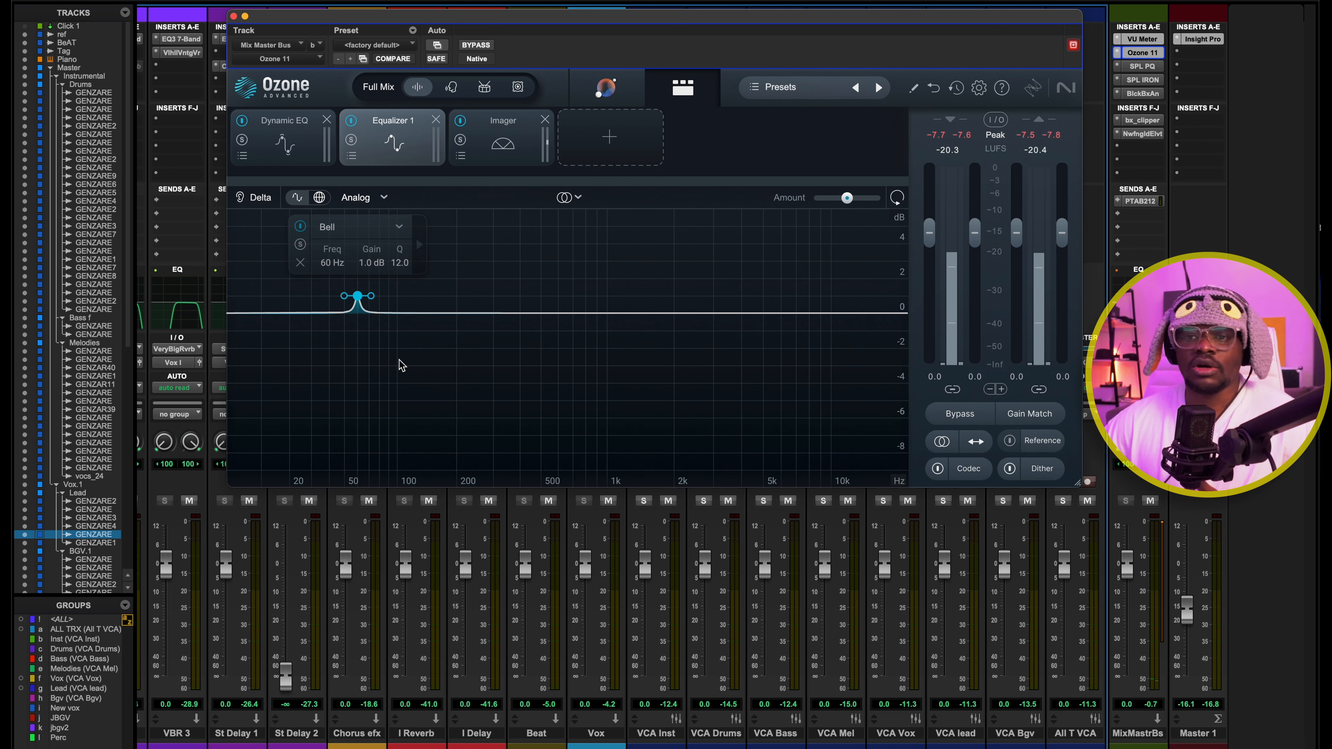
left_click(300, 244)
key("space")
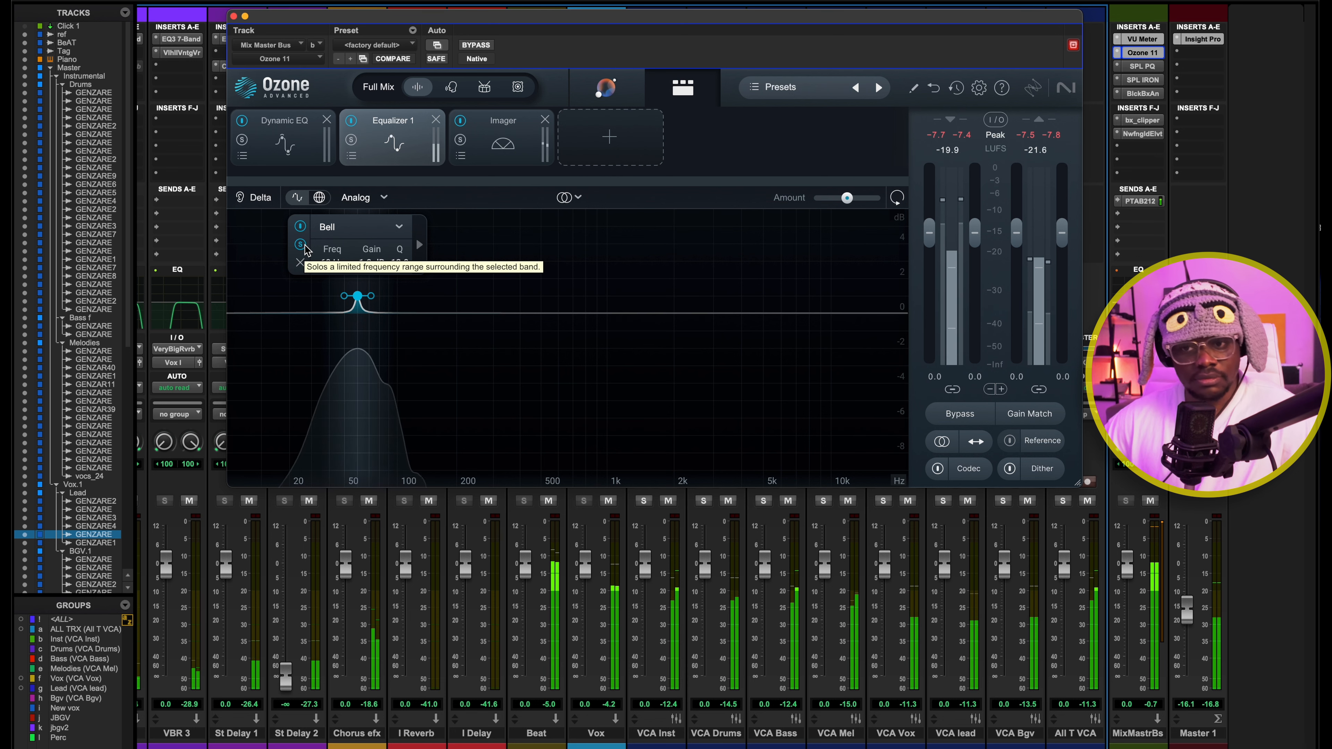
key("space")
left_click(495, 133)
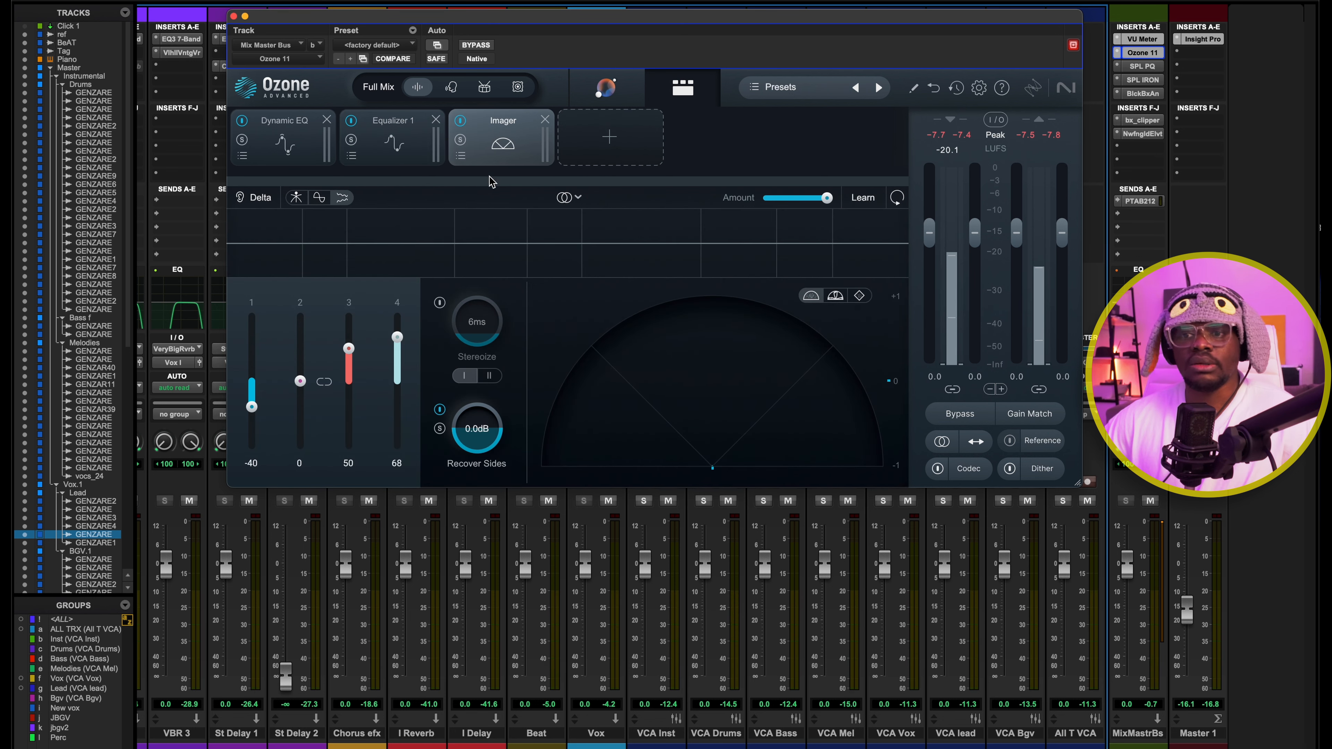
left_click(296, 199)
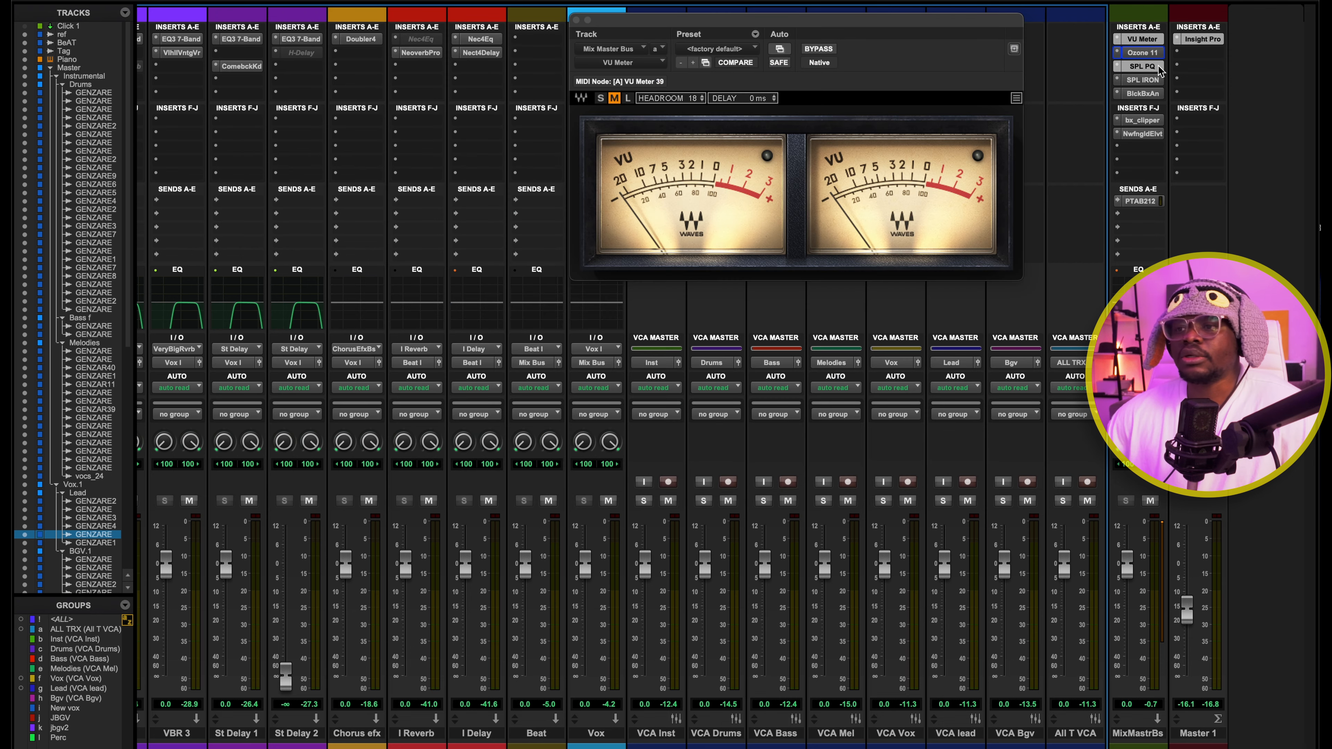
Open SPL PQ on the Mix Master Bus and examine its low and low-mid bands while auditioning the mix
left_click(1159, 64)
left_click_drag(730, 26, 673, 23)
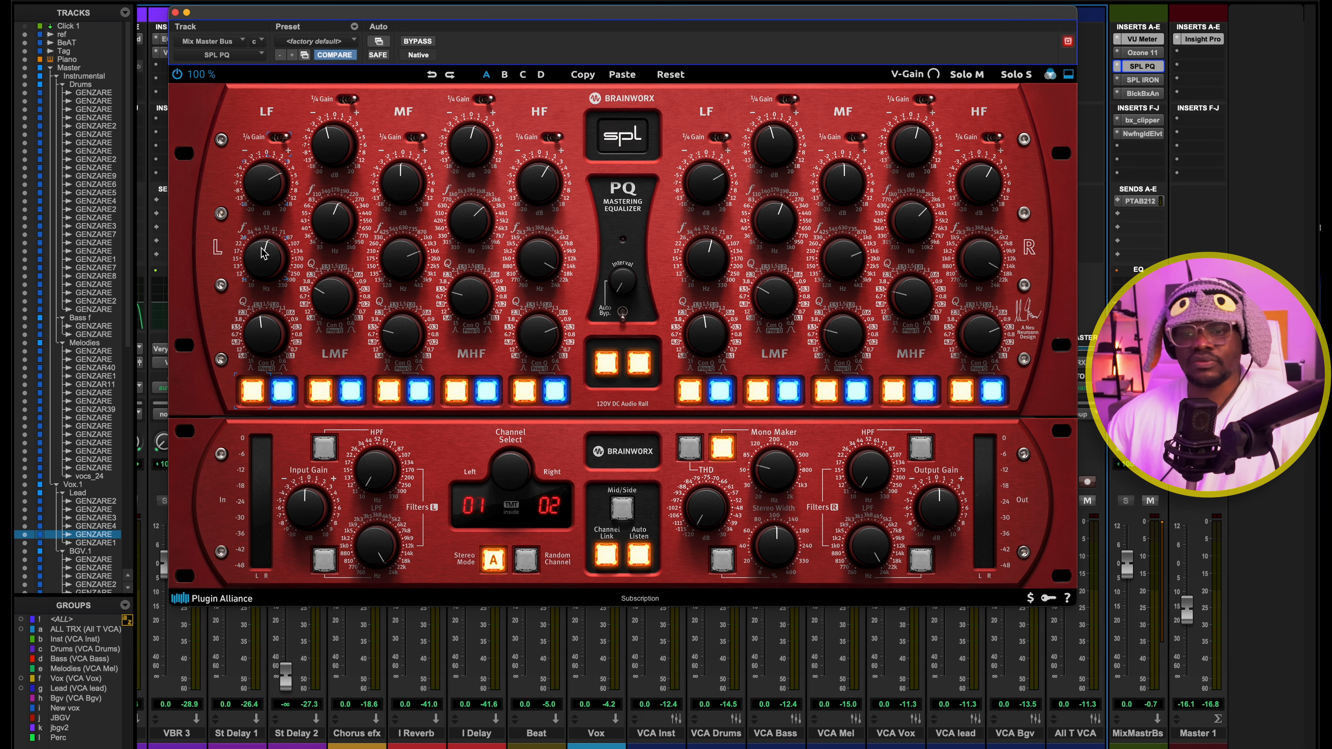
key("space")
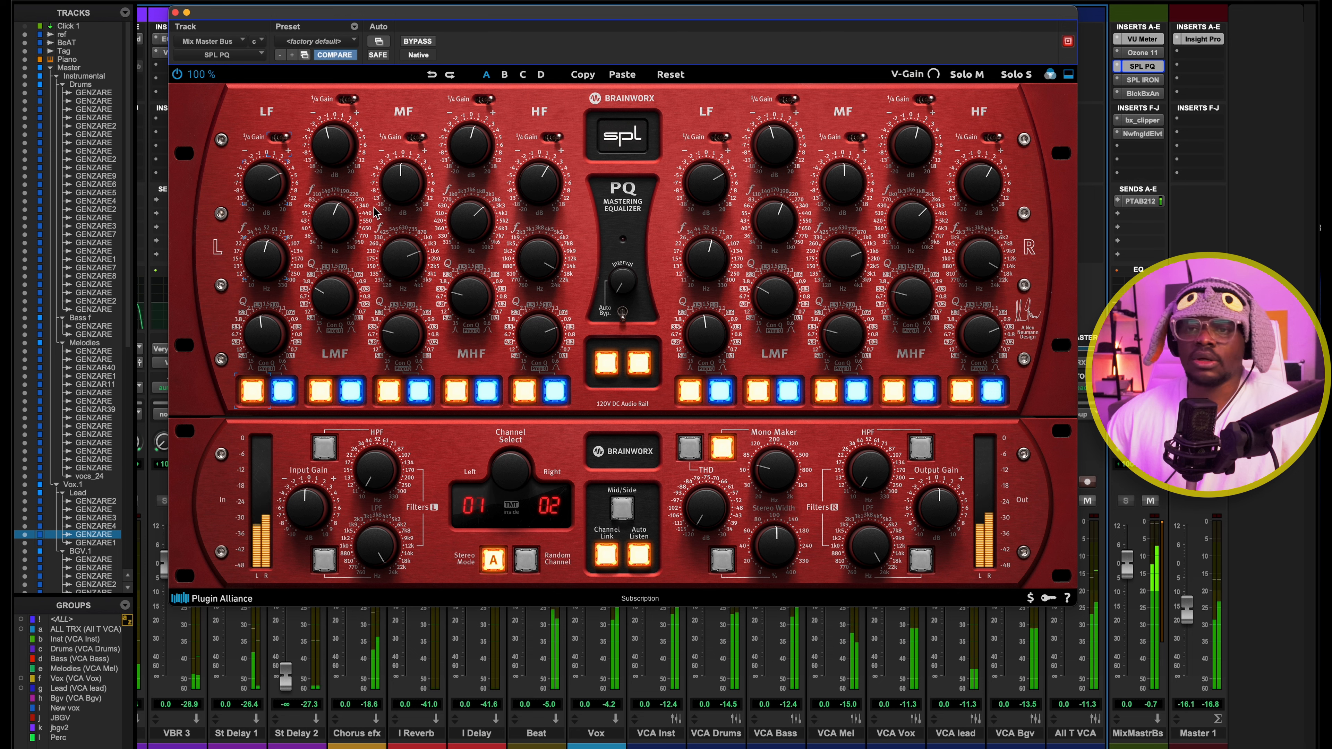
key("space")
mouse_move(338, 143)
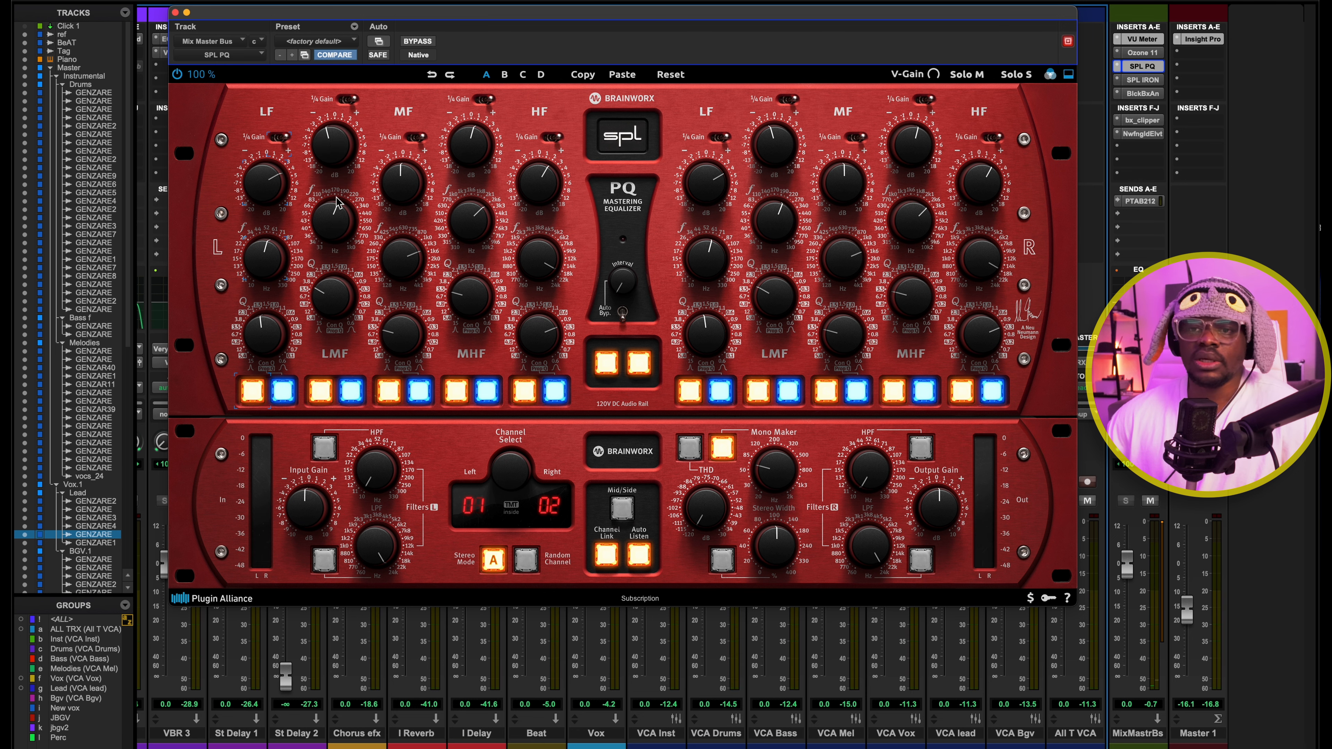
mouse_move(335, 216)
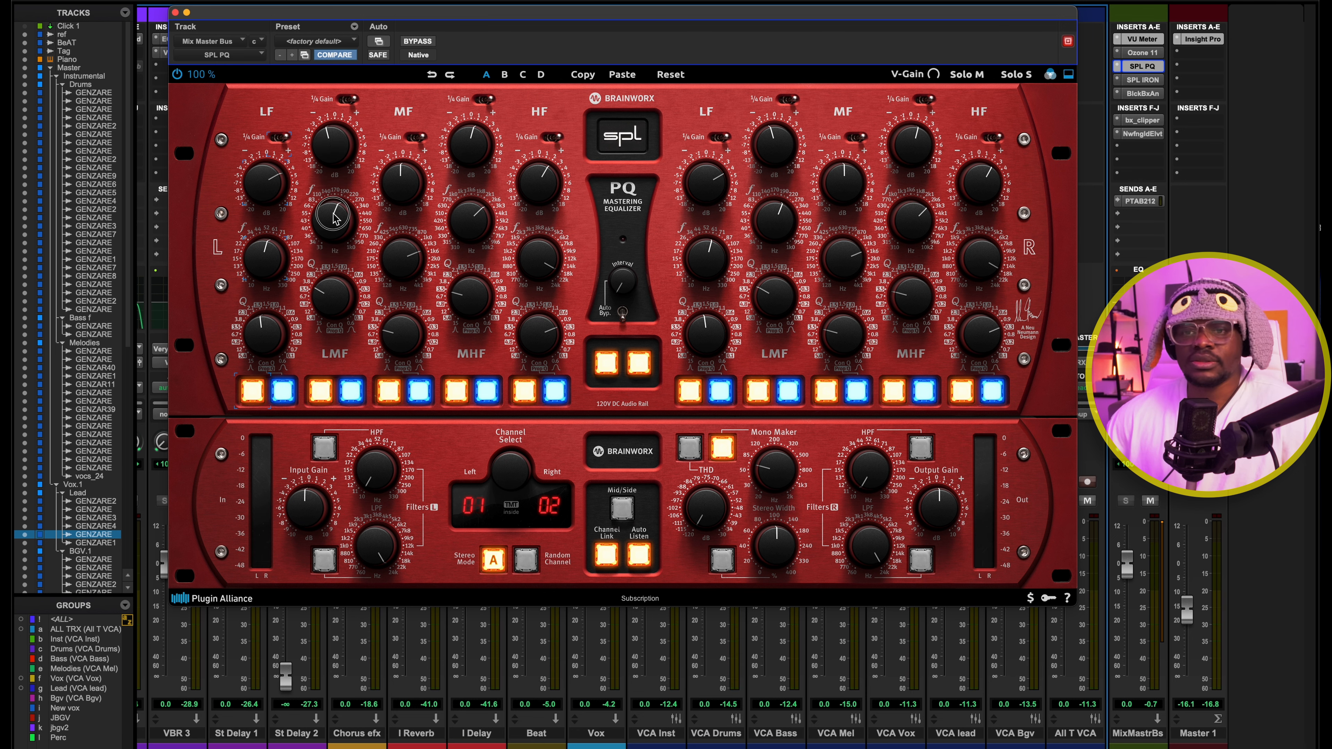
key("space")
key("space")
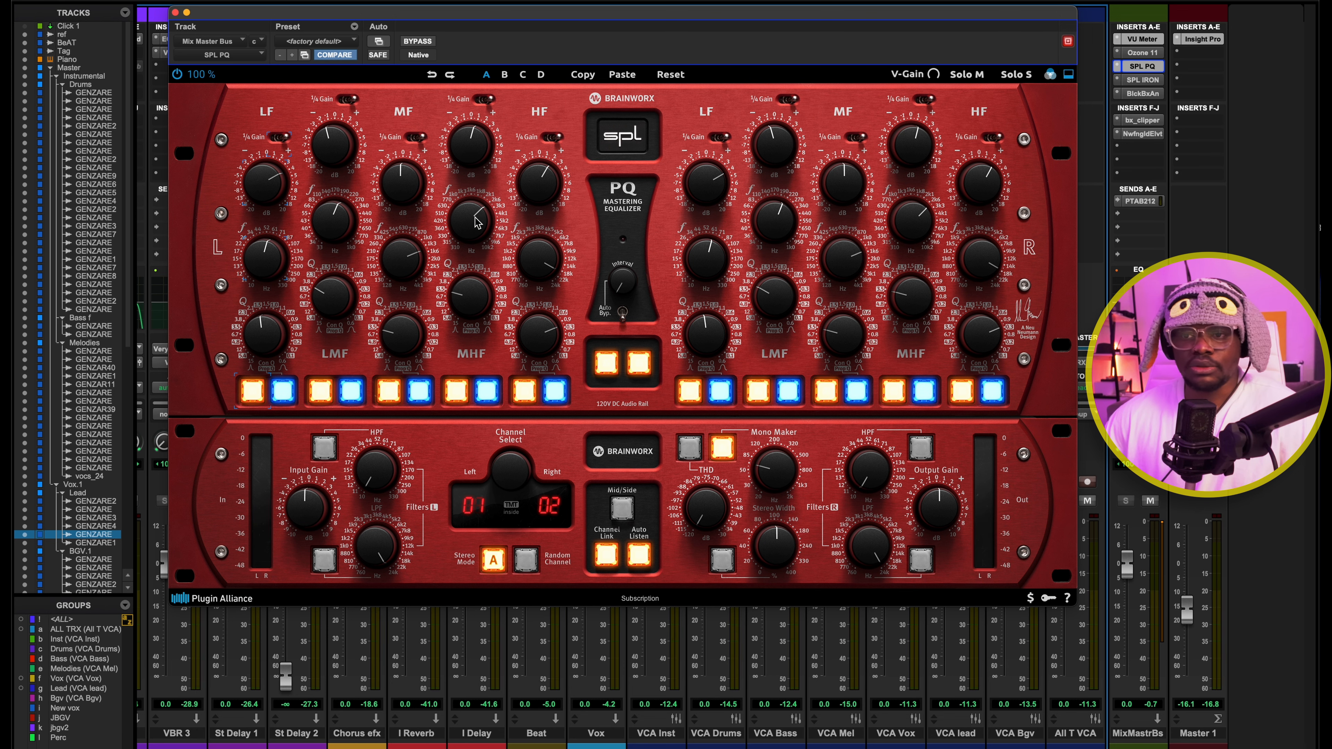
Audition the mix while examining SPL PQ's mid-high and high bands, and close the plug-in
mouse_move(476, 222)
key("space")
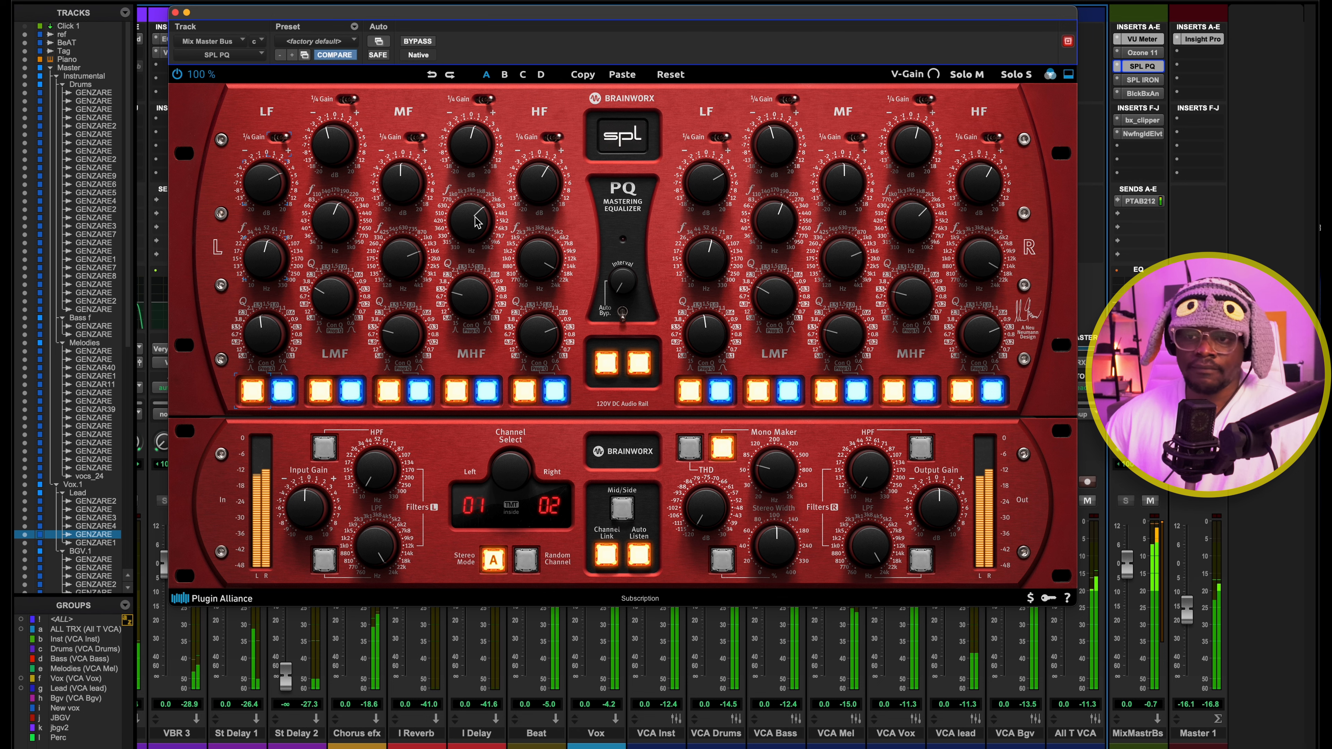
key("space")
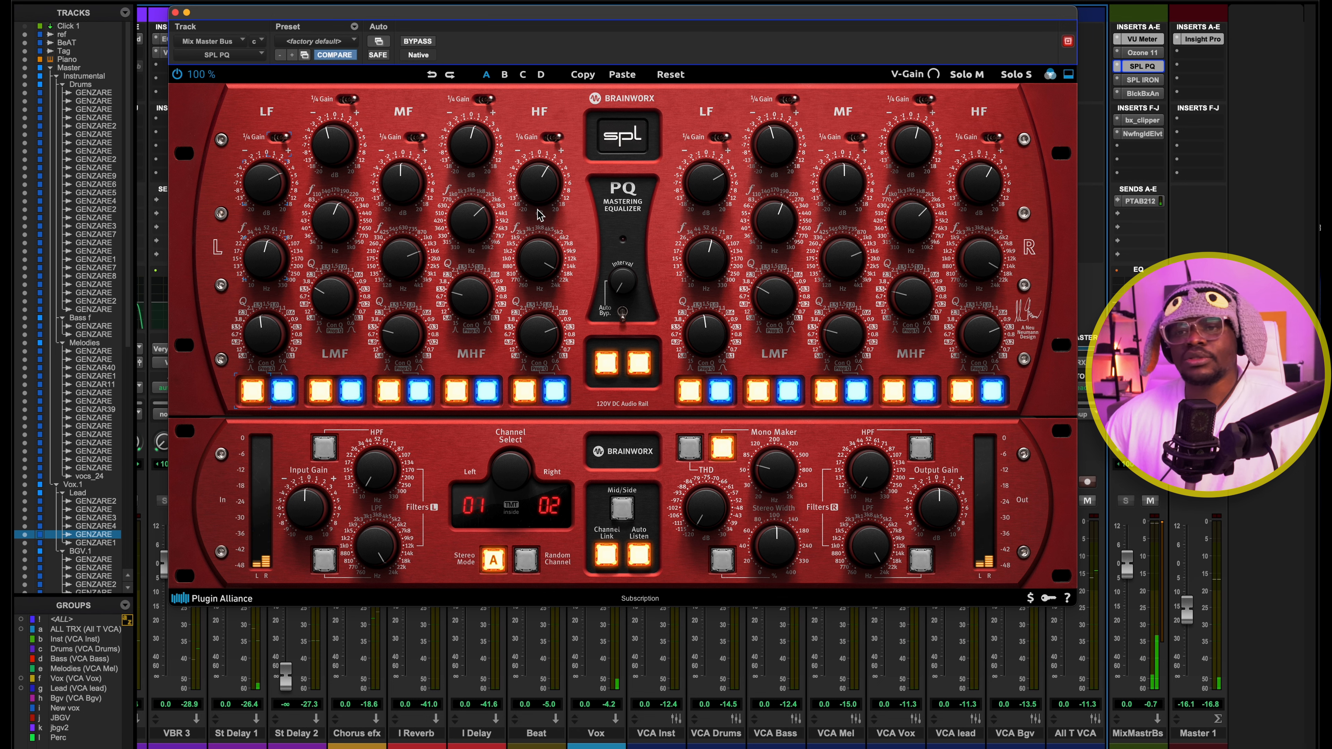
mouse_move(542, 256)
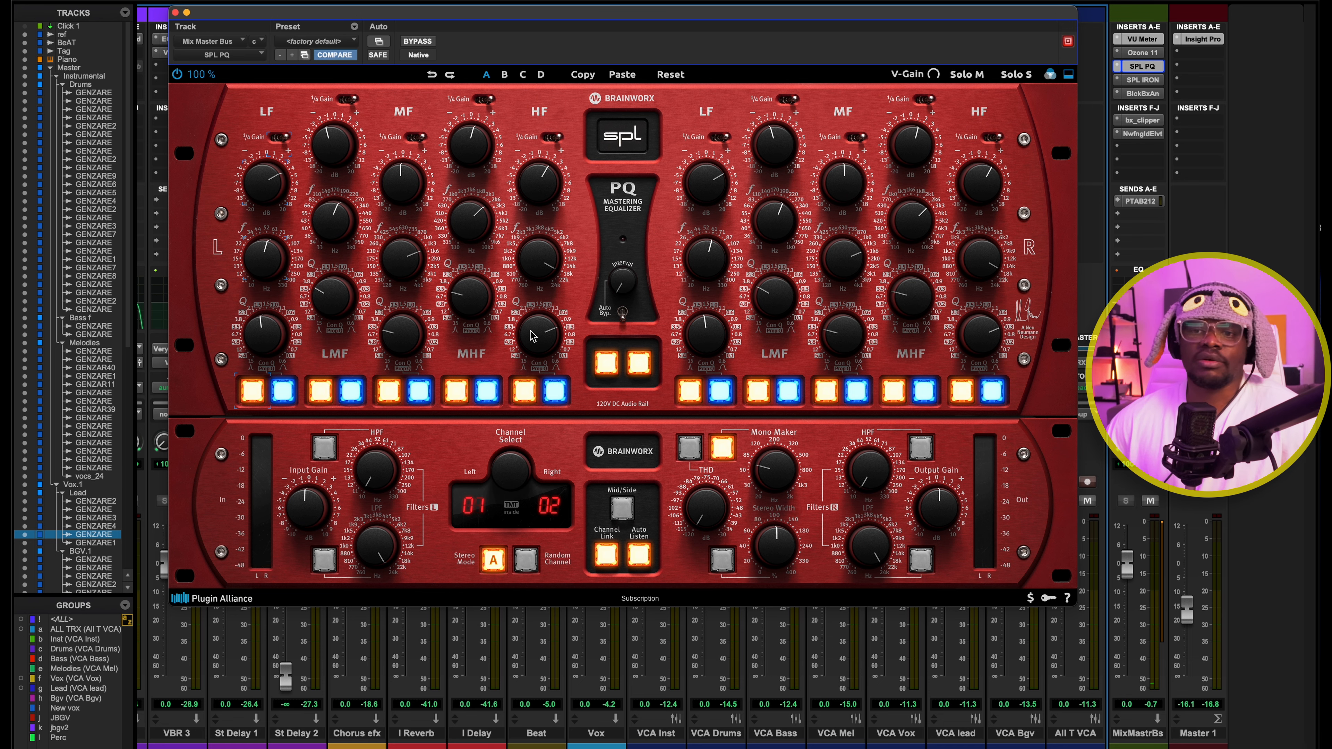
key("space")
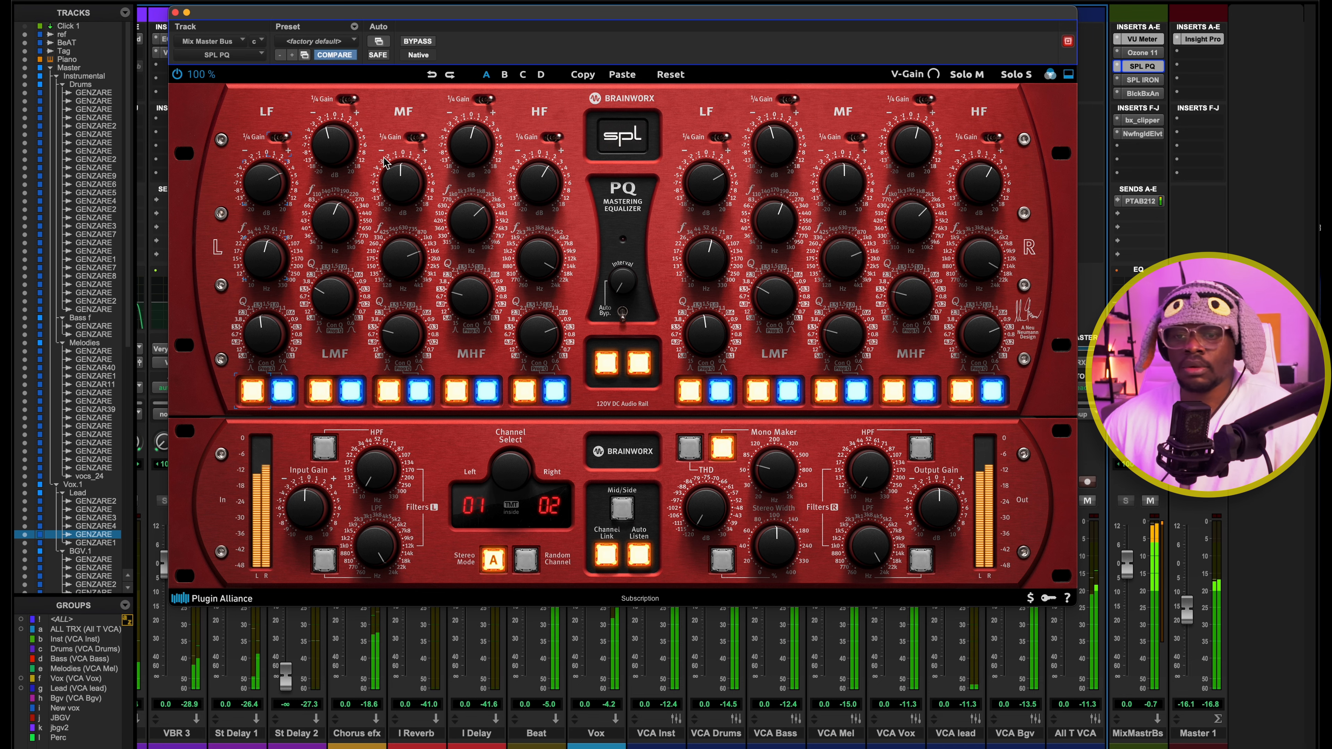
left_click(1142, 66)
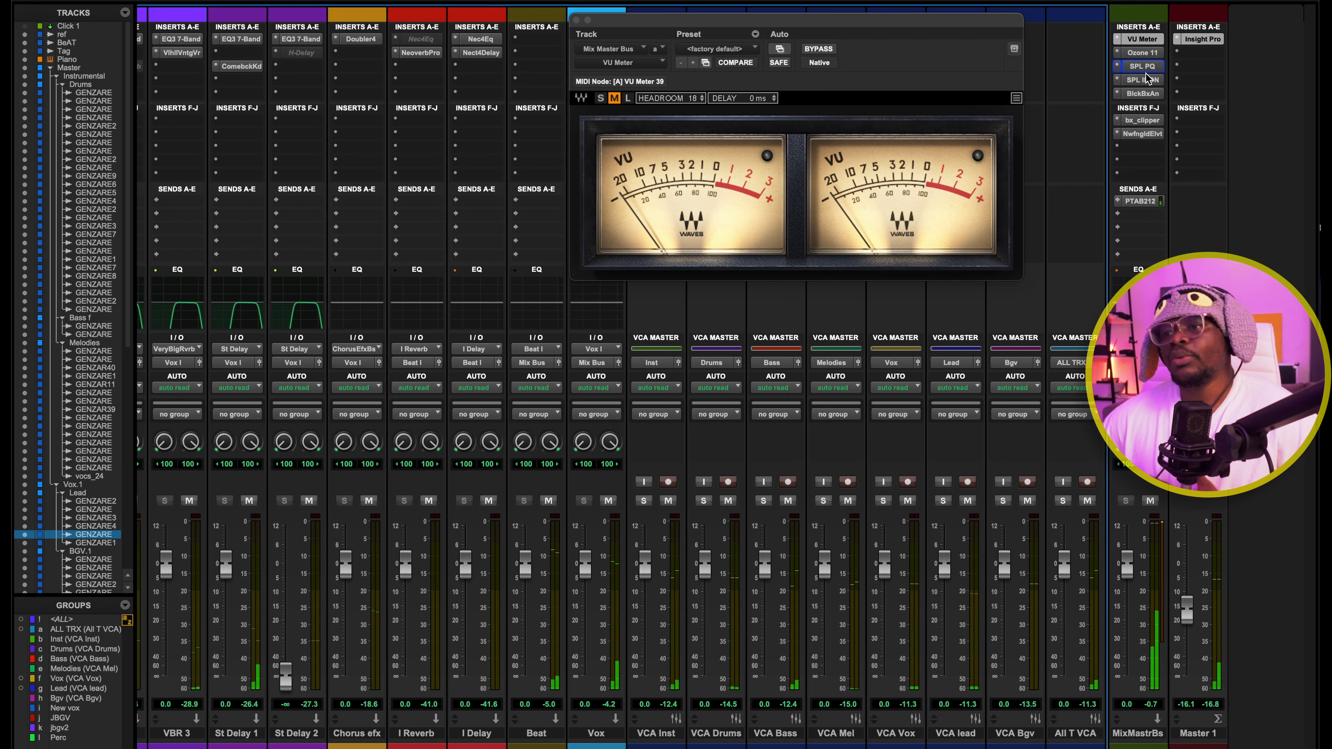
Open SPL IRON on the Mix Master Bus, examine its compressor, AirBass/Tape Roll-Off and side-chain filter controls during playback, and close it
left_click(1142, 80)
left_click_drag(687, 8, 751, 64)
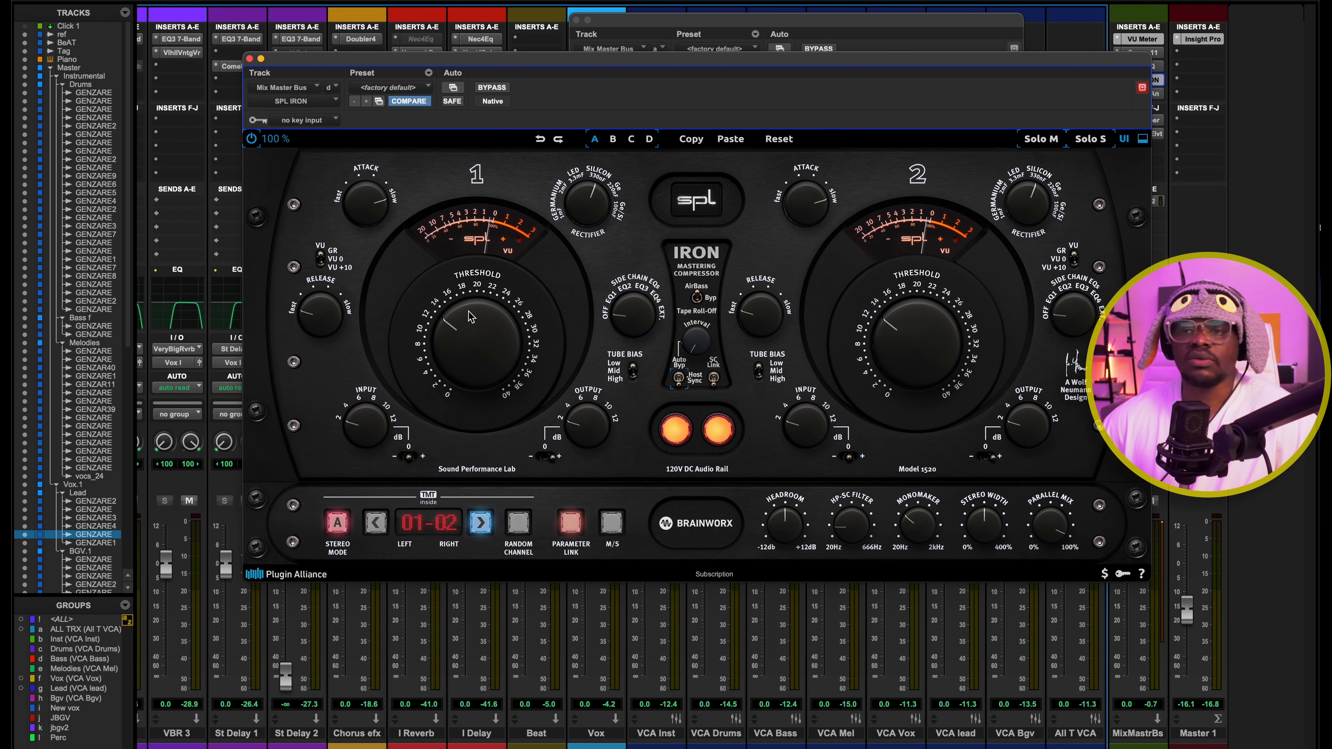
key("space")
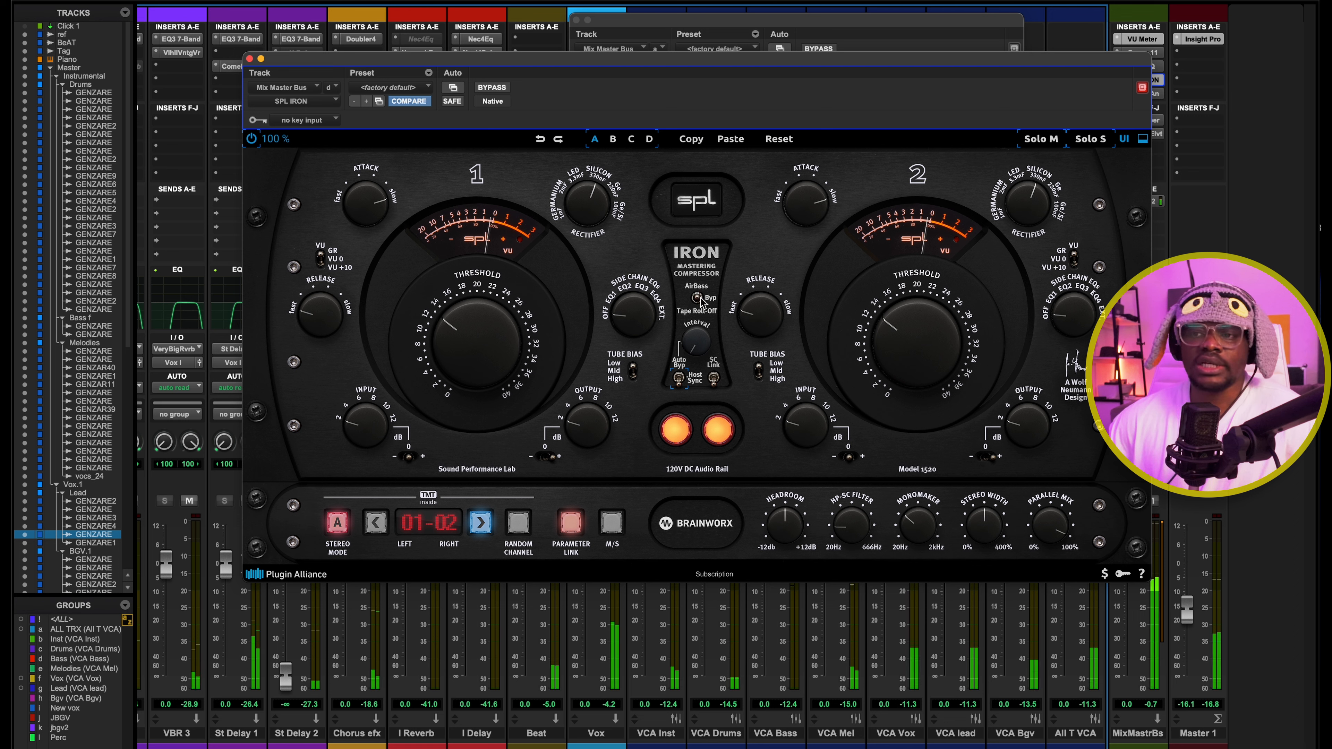
left_click(698, 287)
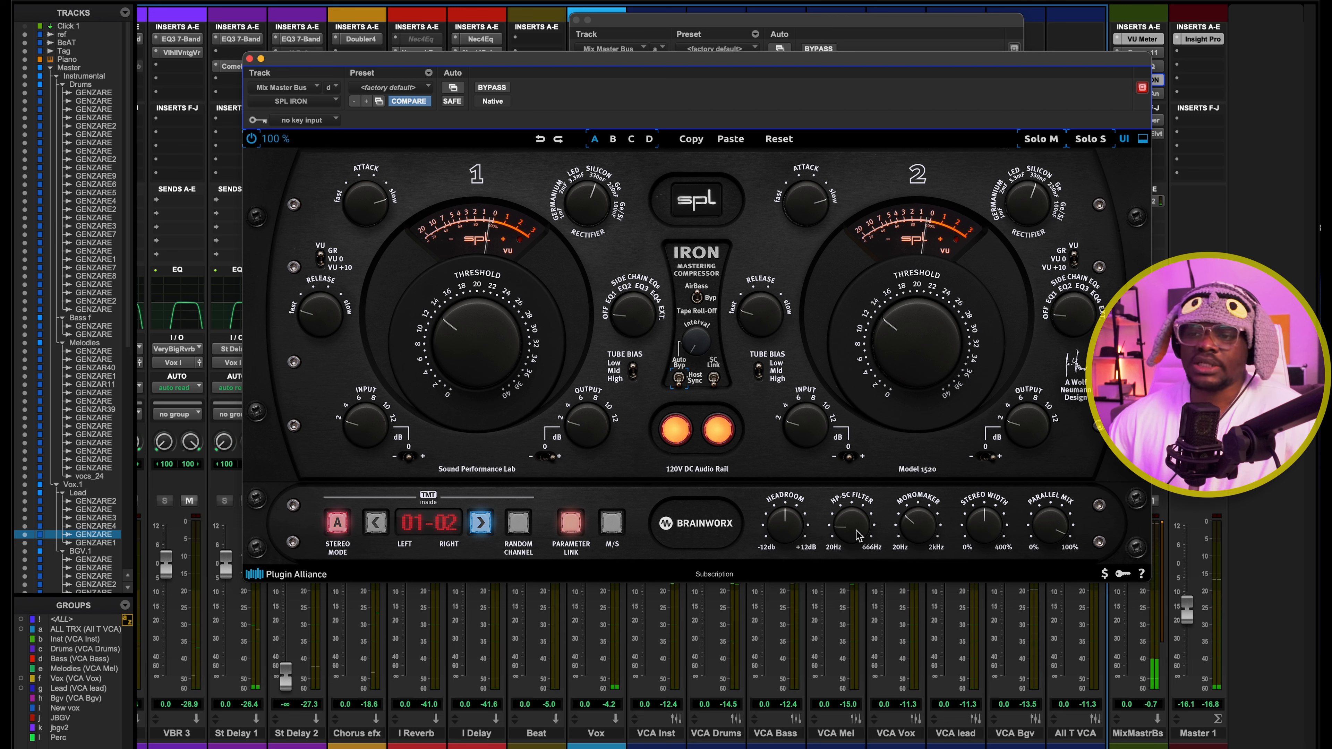
mouse_move(857, 535)
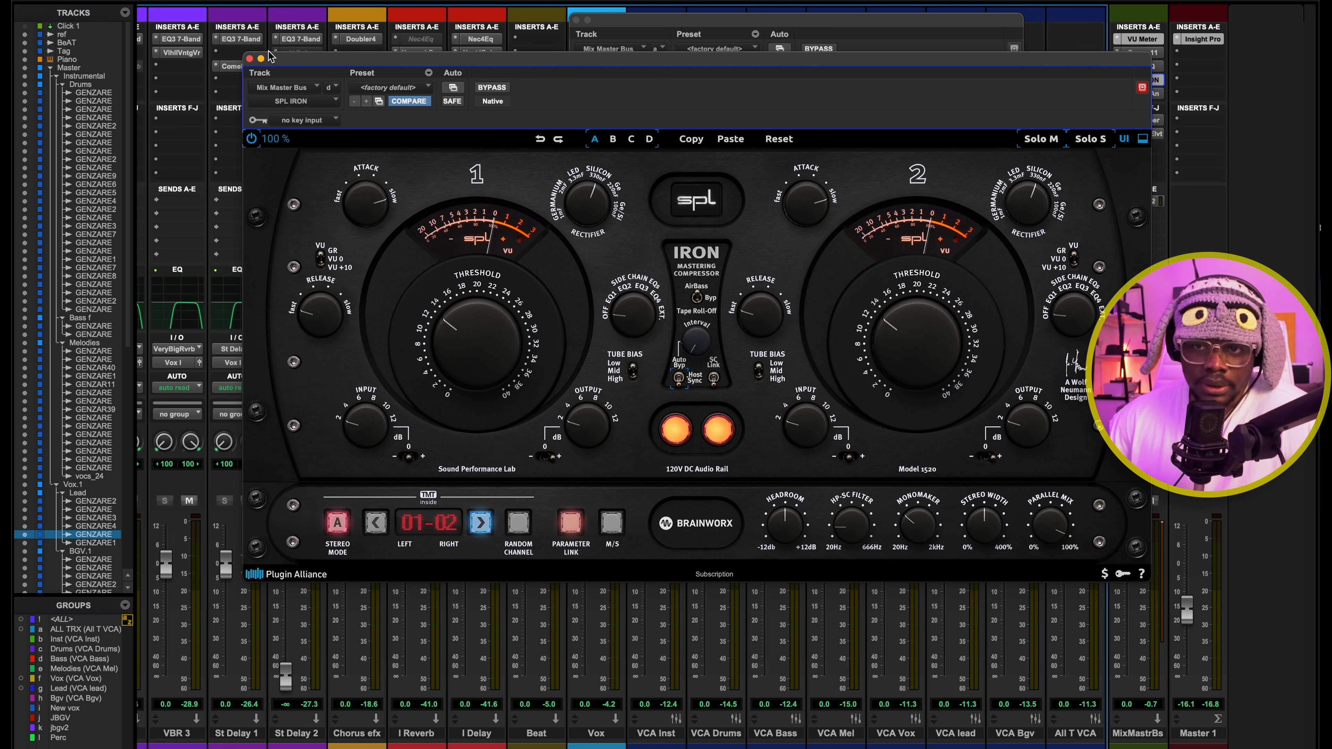
left_click(249, 59)
Open Black Box HG-2 on the Mix Master Bus, compare the playing mix with it bypassed and active, and close it
left_click(1142, 93)
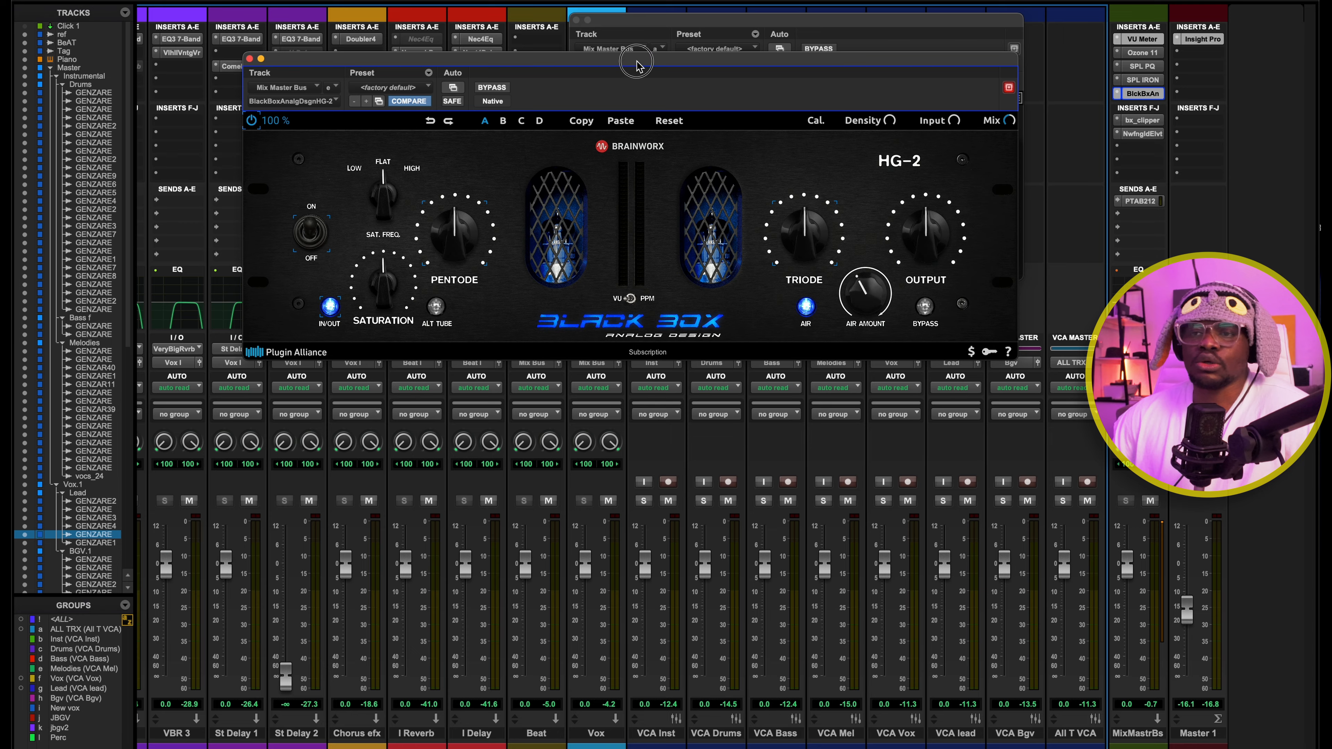
left_click_drag(639, 62, 657, 175)
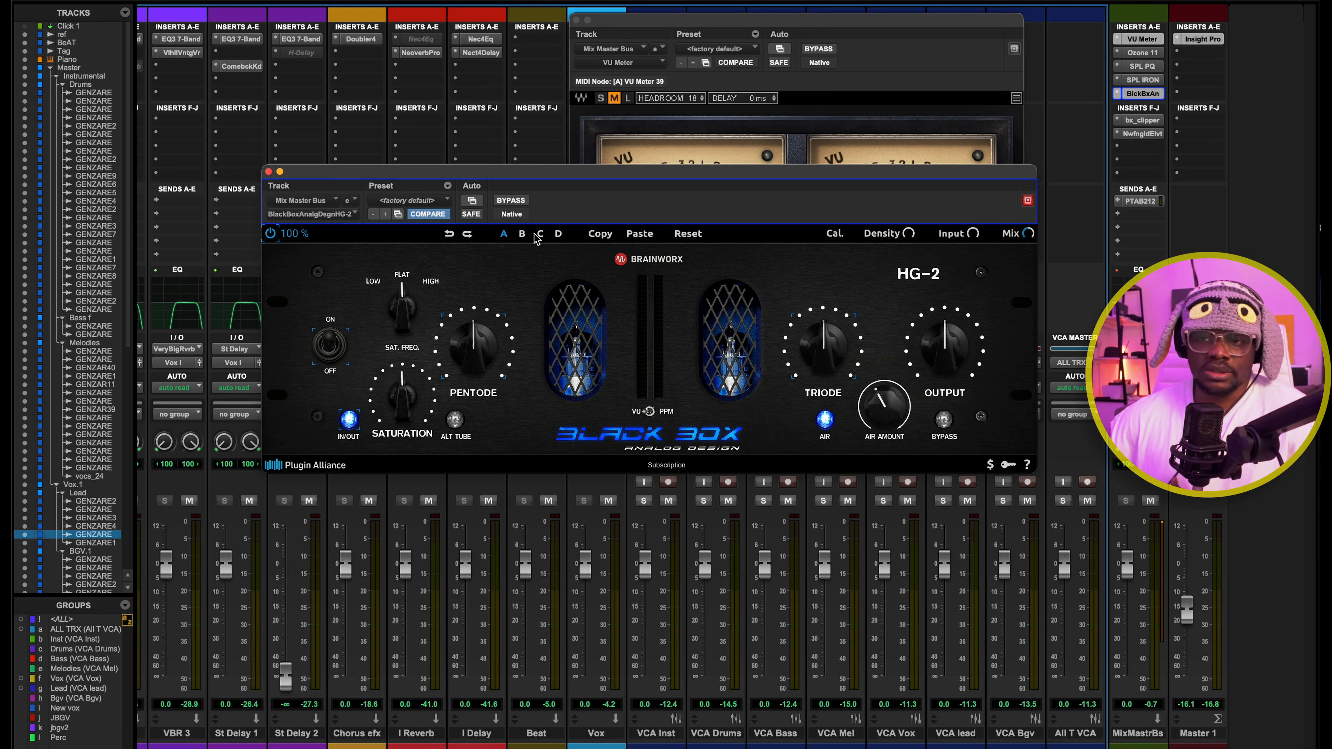
left_click(506, 201)
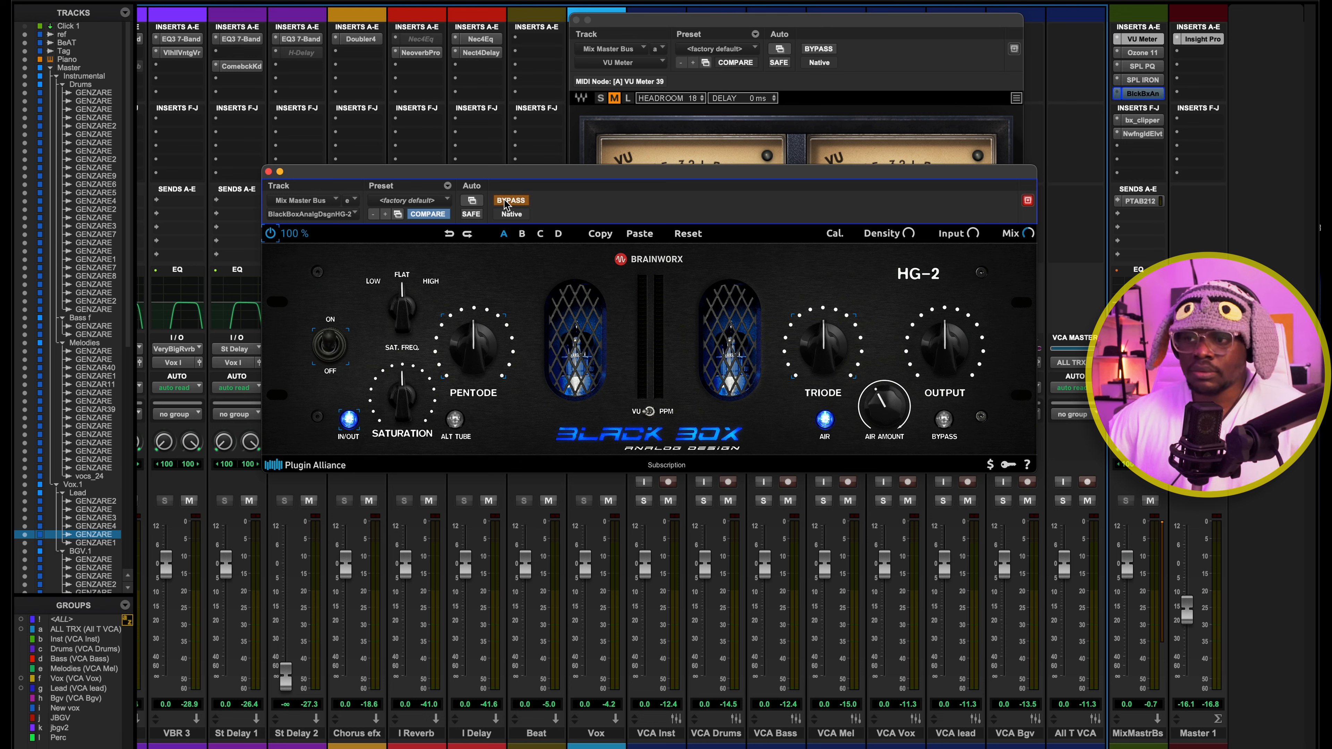
key("space")
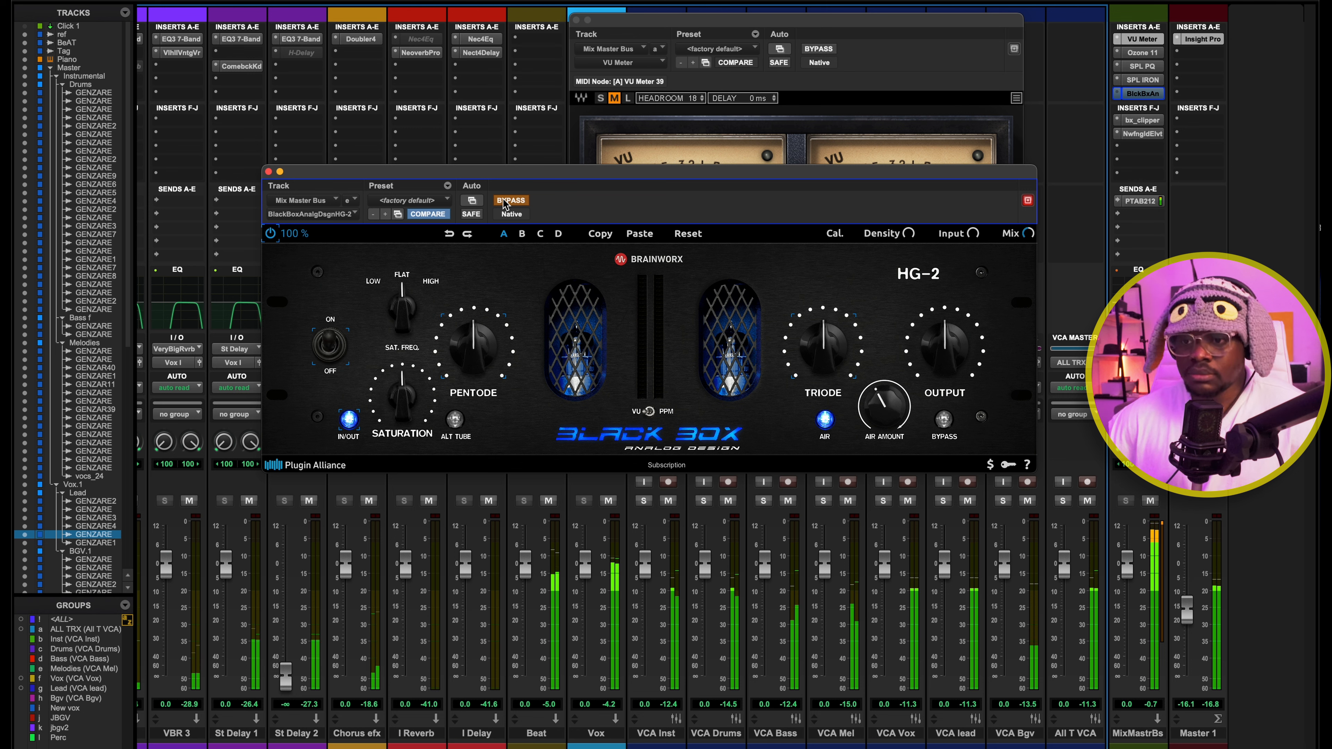
left_click(506, 201)
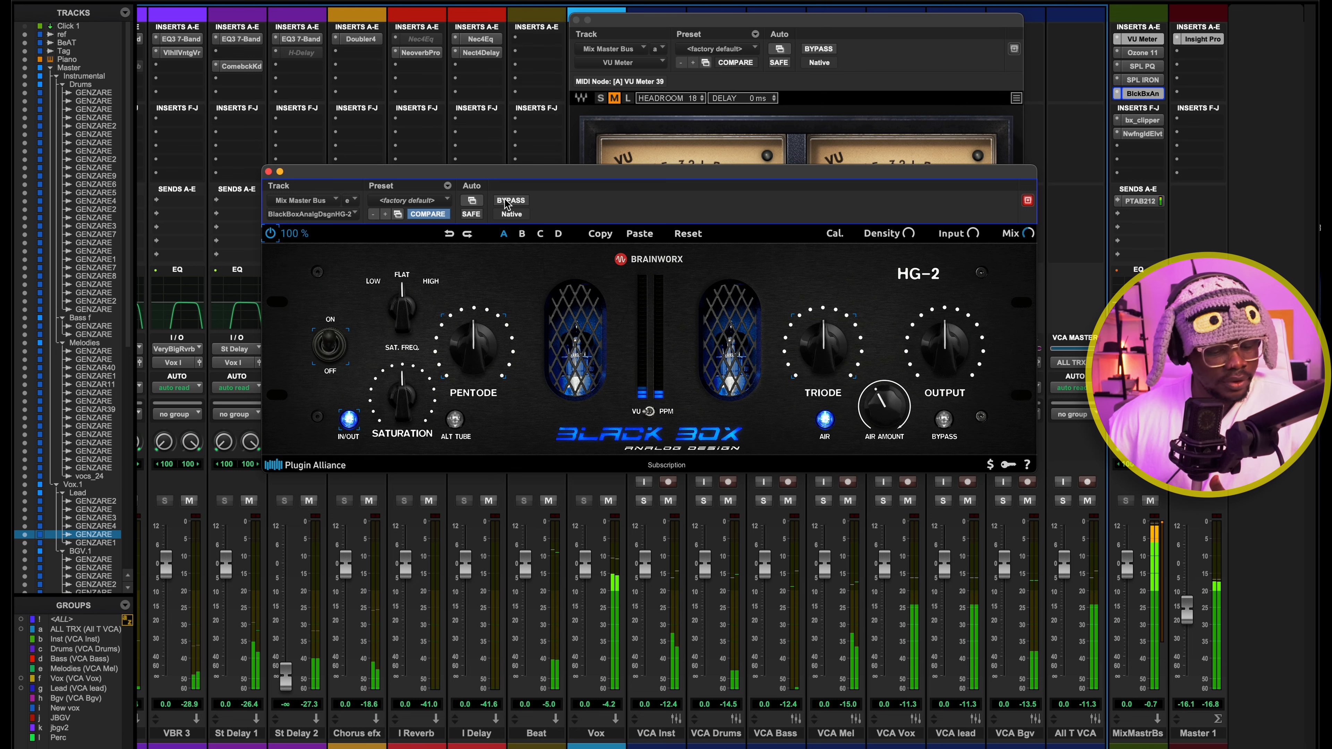
key("space")
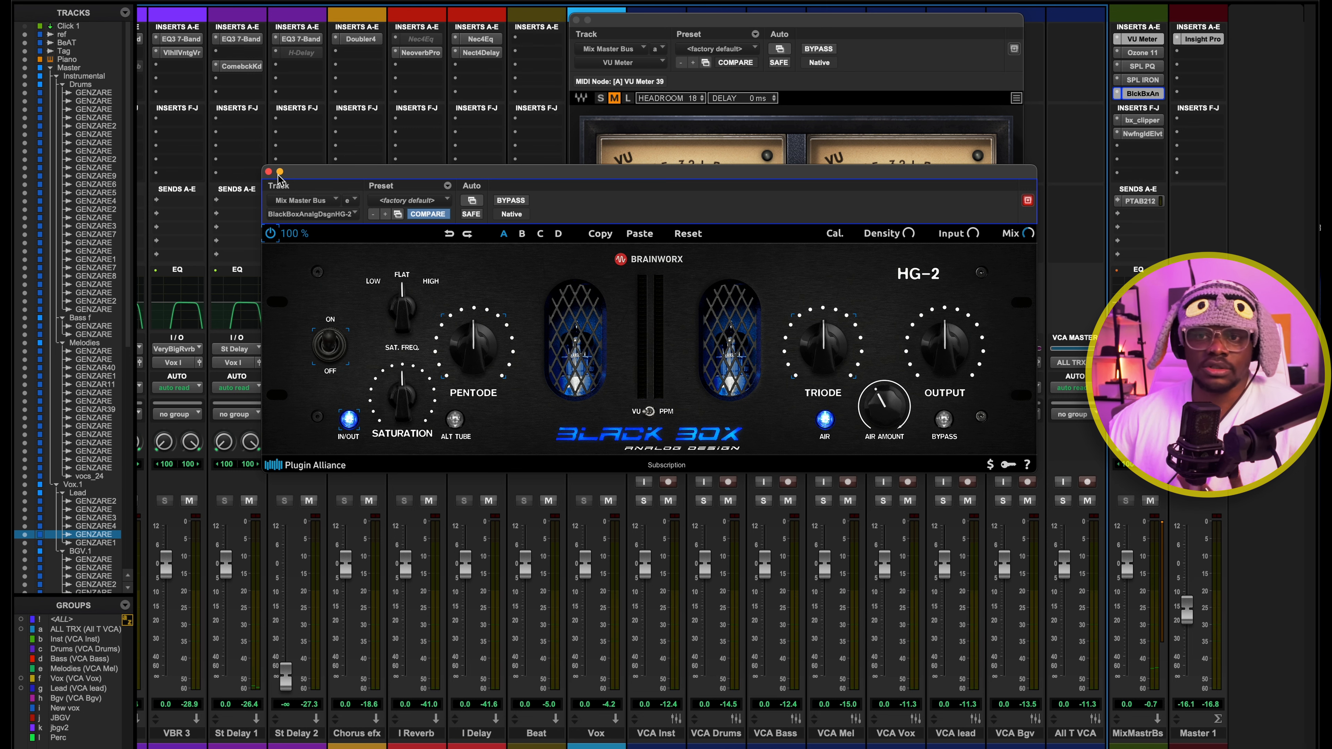
left_click(268, 172)
Open bx_clipper on the Mix Master Bus, examine its clipping and gain reduction while playing the mix, and close it
left_click(1141, 120)
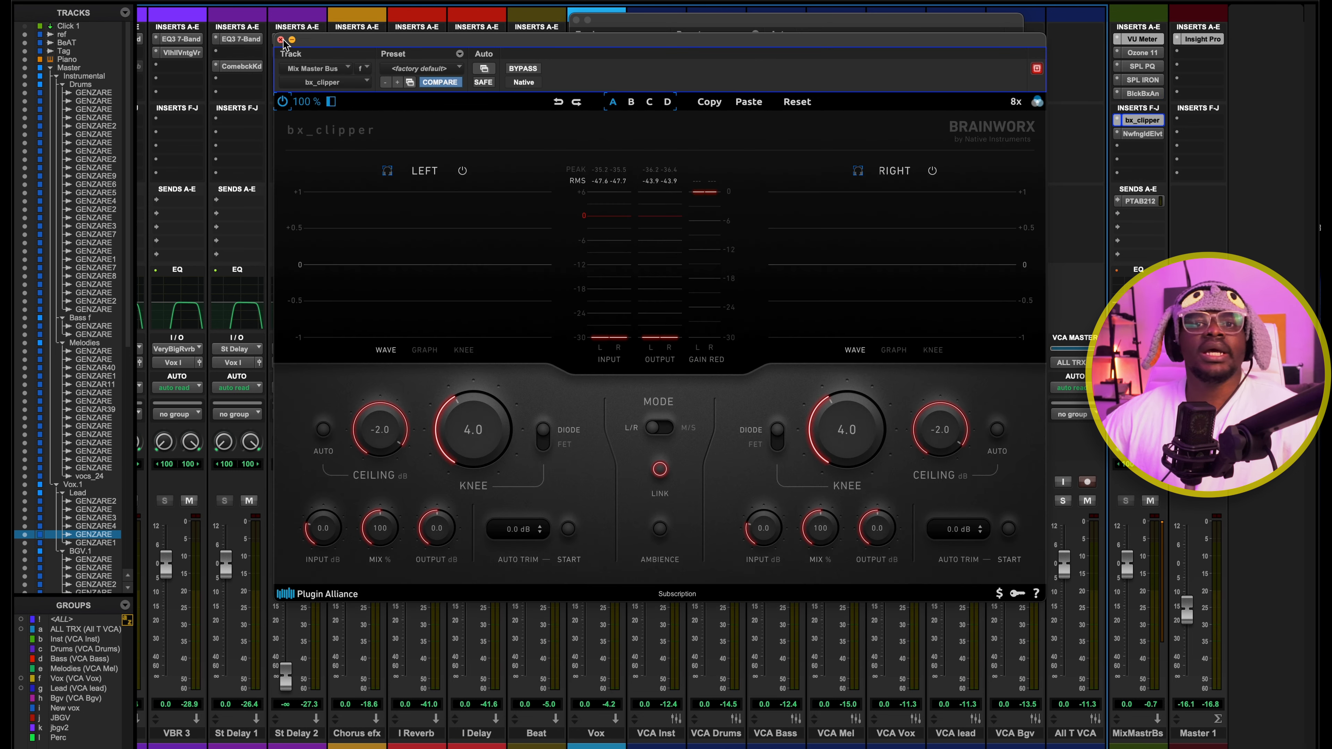
left_click(279, 39)
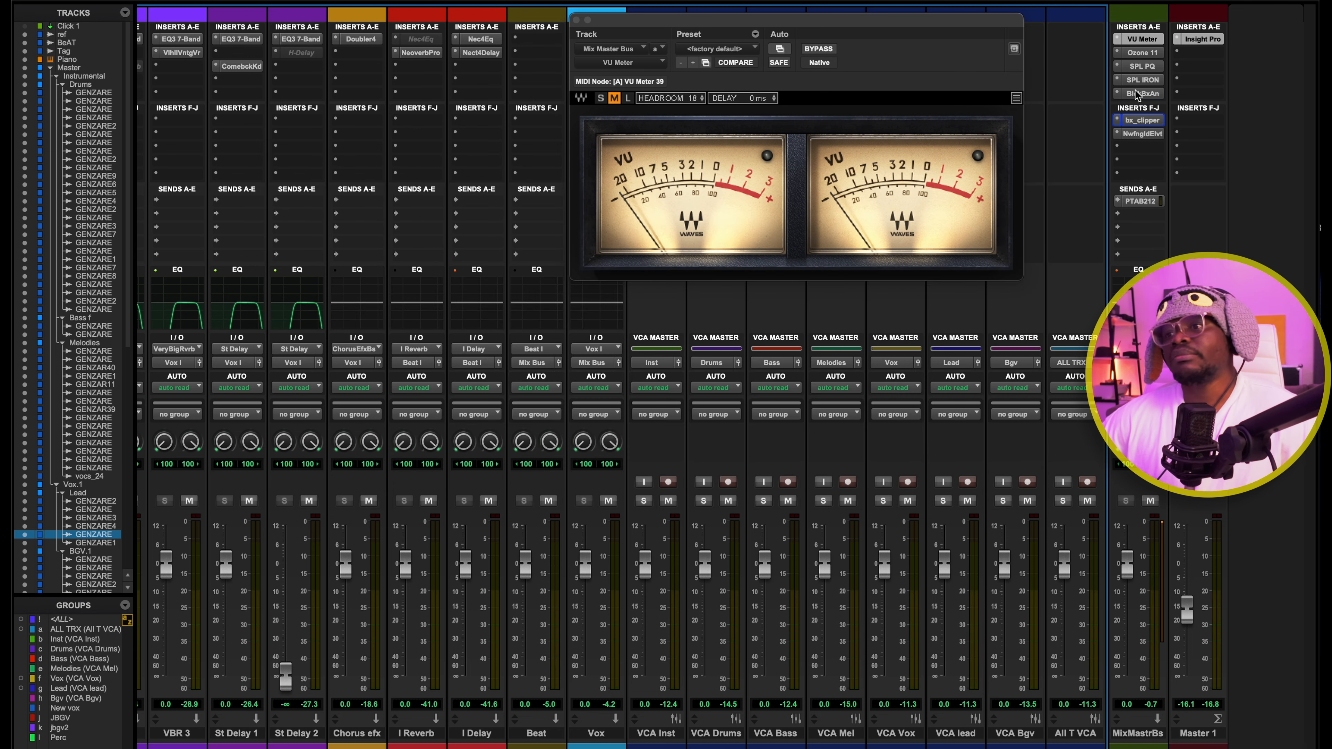
left_click(1143, 120)
left_click_drag(633, 39, 575, 43)
left_click_drag(380, 42, 407, 39)
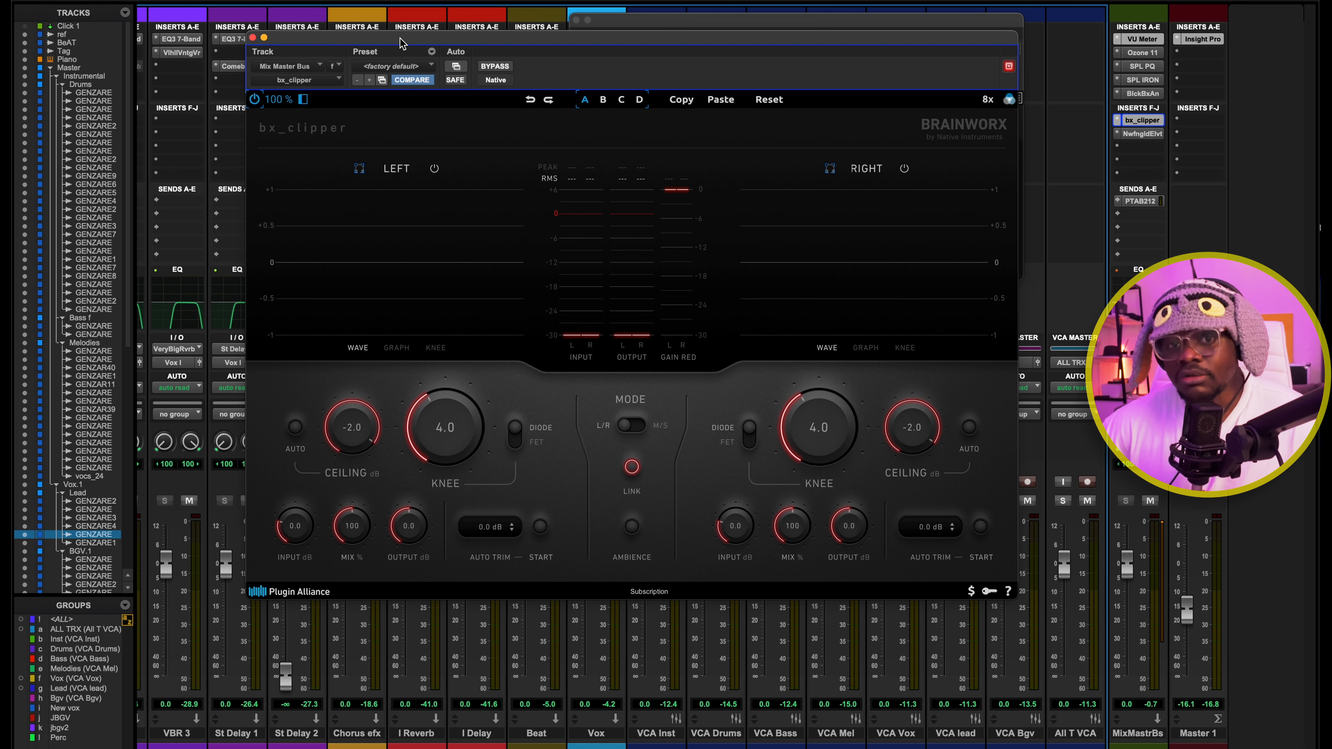
left_click_drag(400, 42, 437, 36)
key("space")
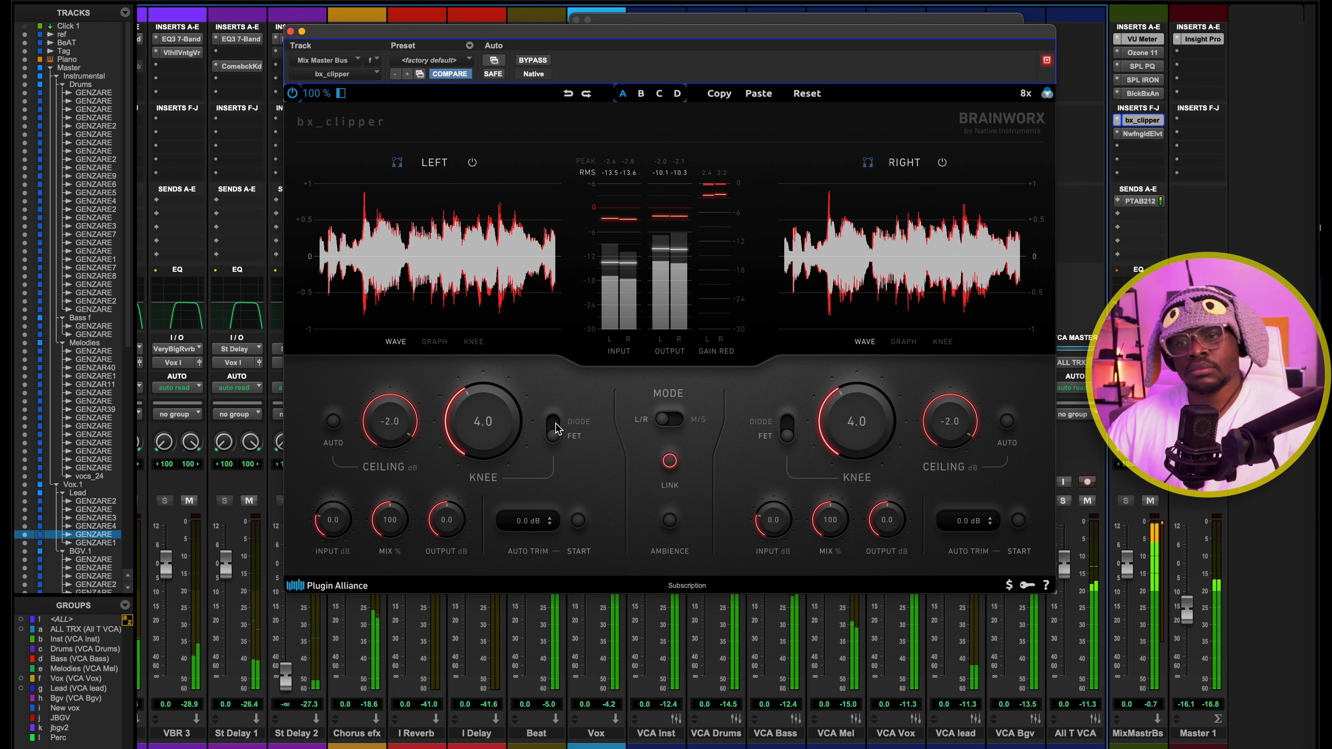
key("space")
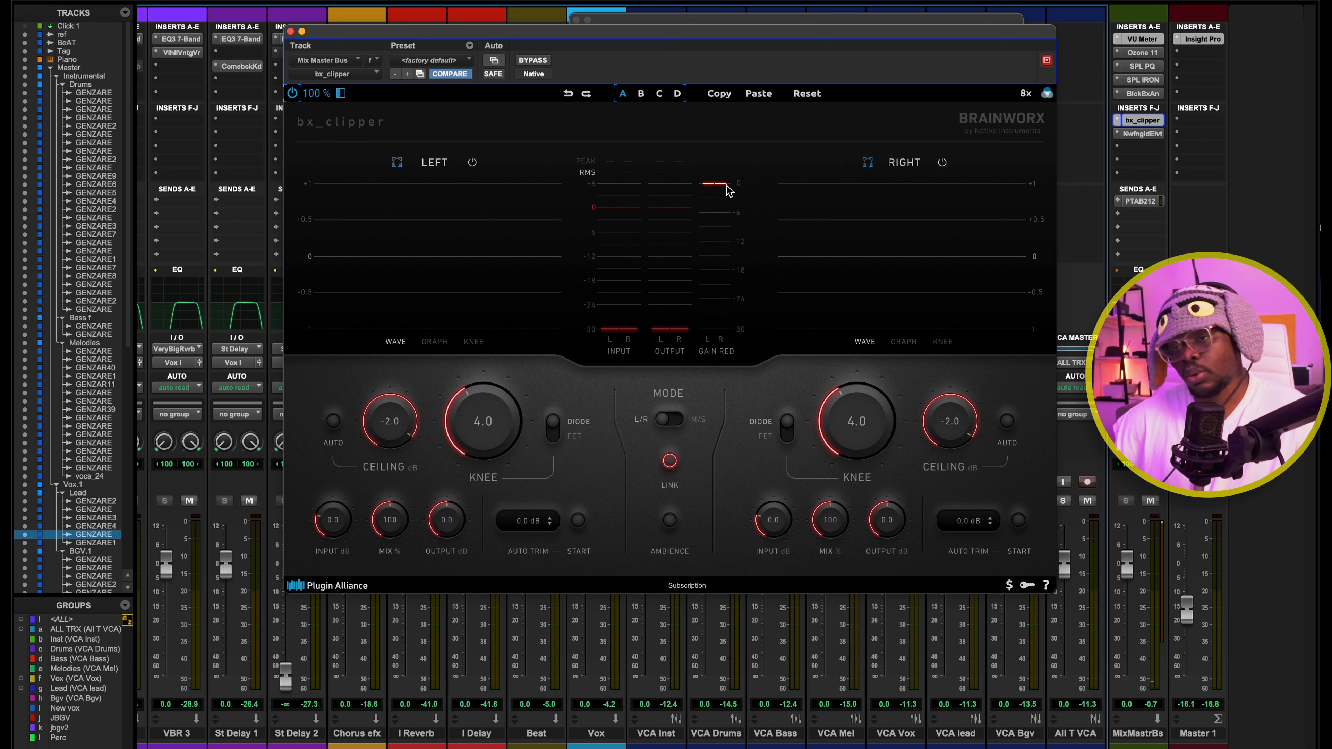
key("space")
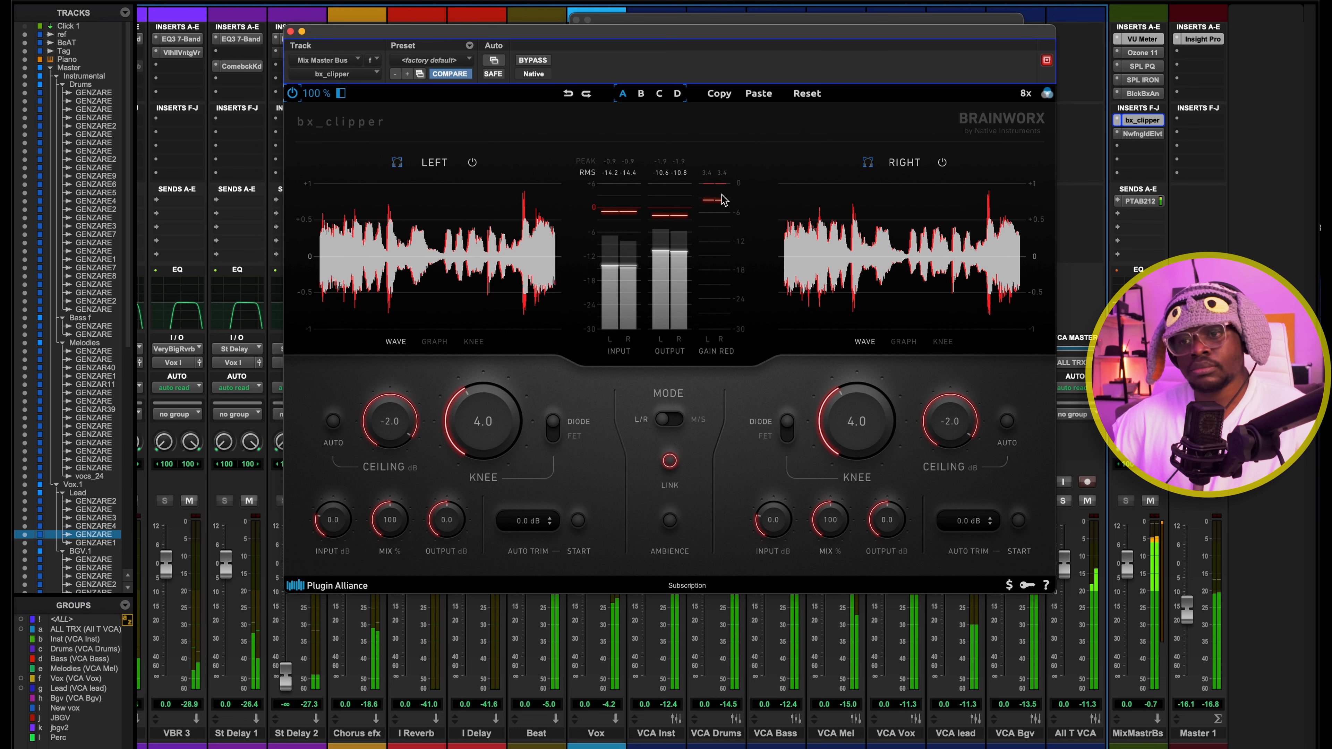
key("space")
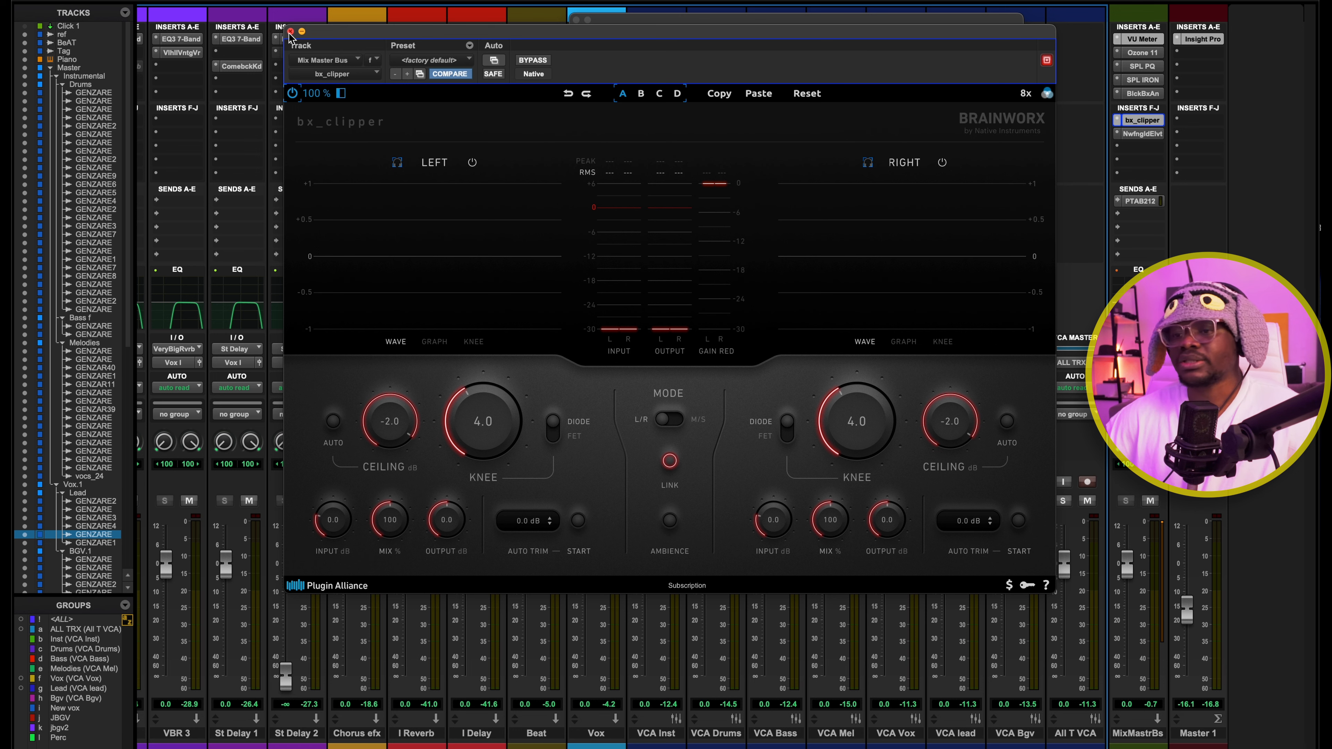
left_click(290, 31)
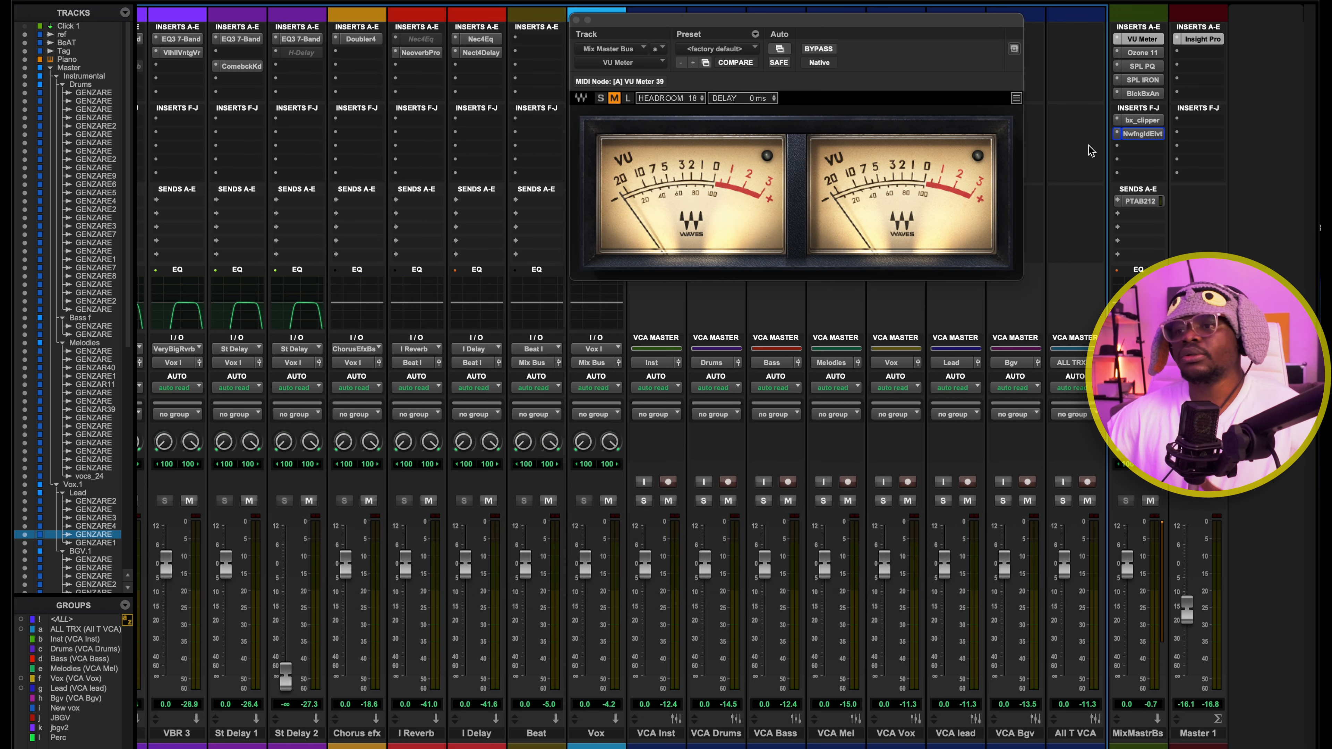
Open Newfangled Elevate on the Mix Master Bus and play the mix to examine its limiter's gain reduction
left_click(1154, 136)
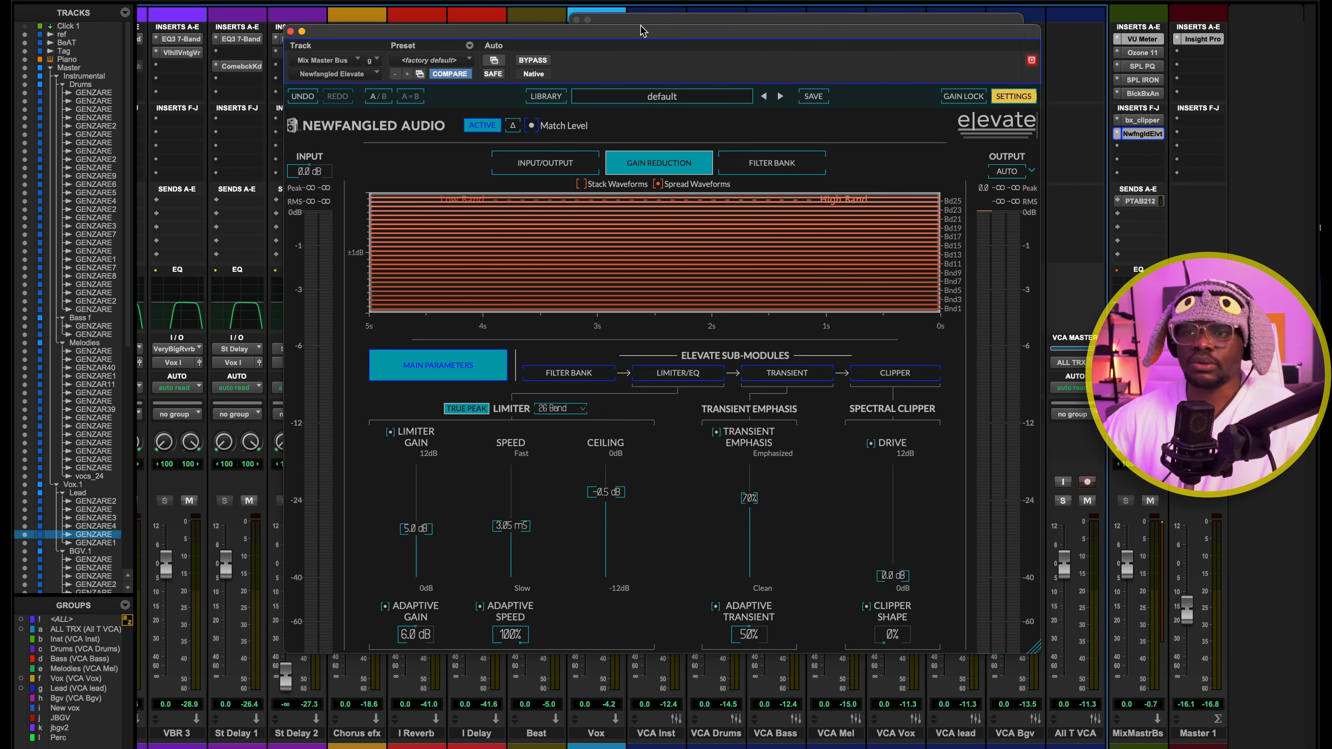
left_click_drag(643, 32, 662, 4)
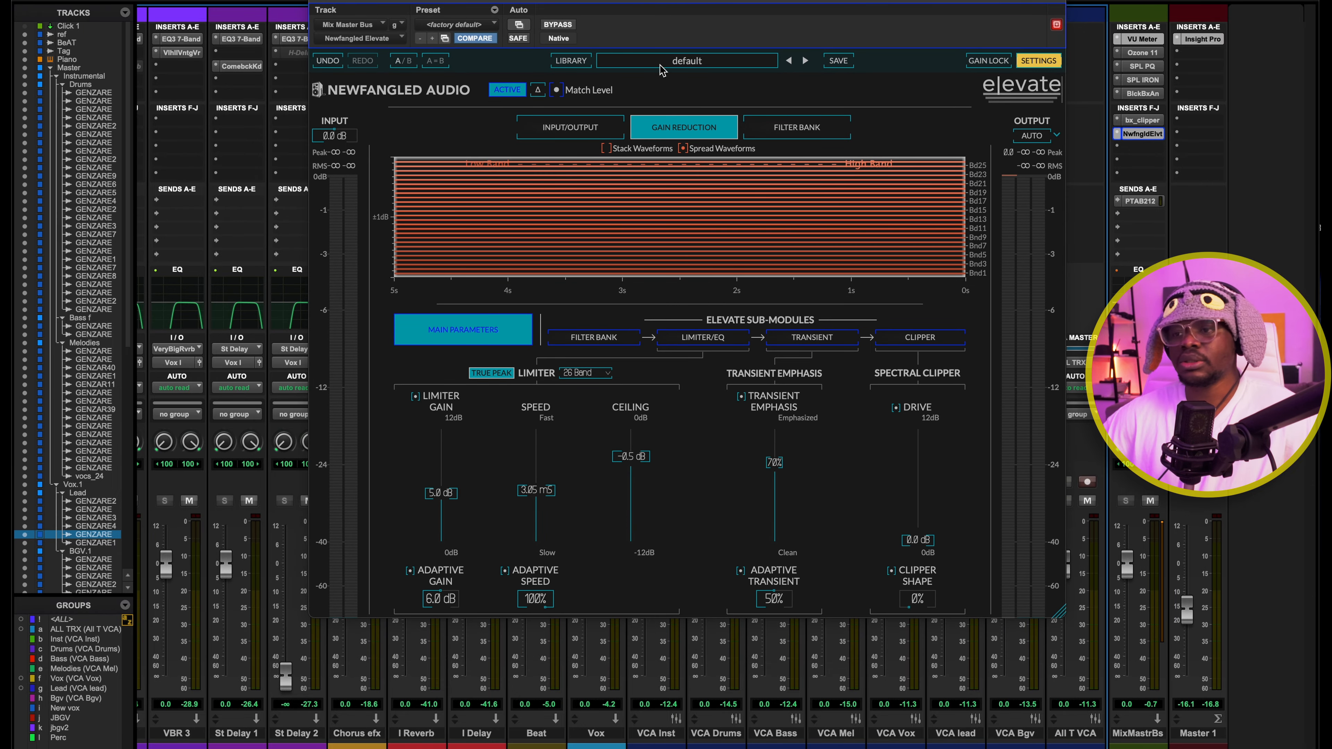
key("space")
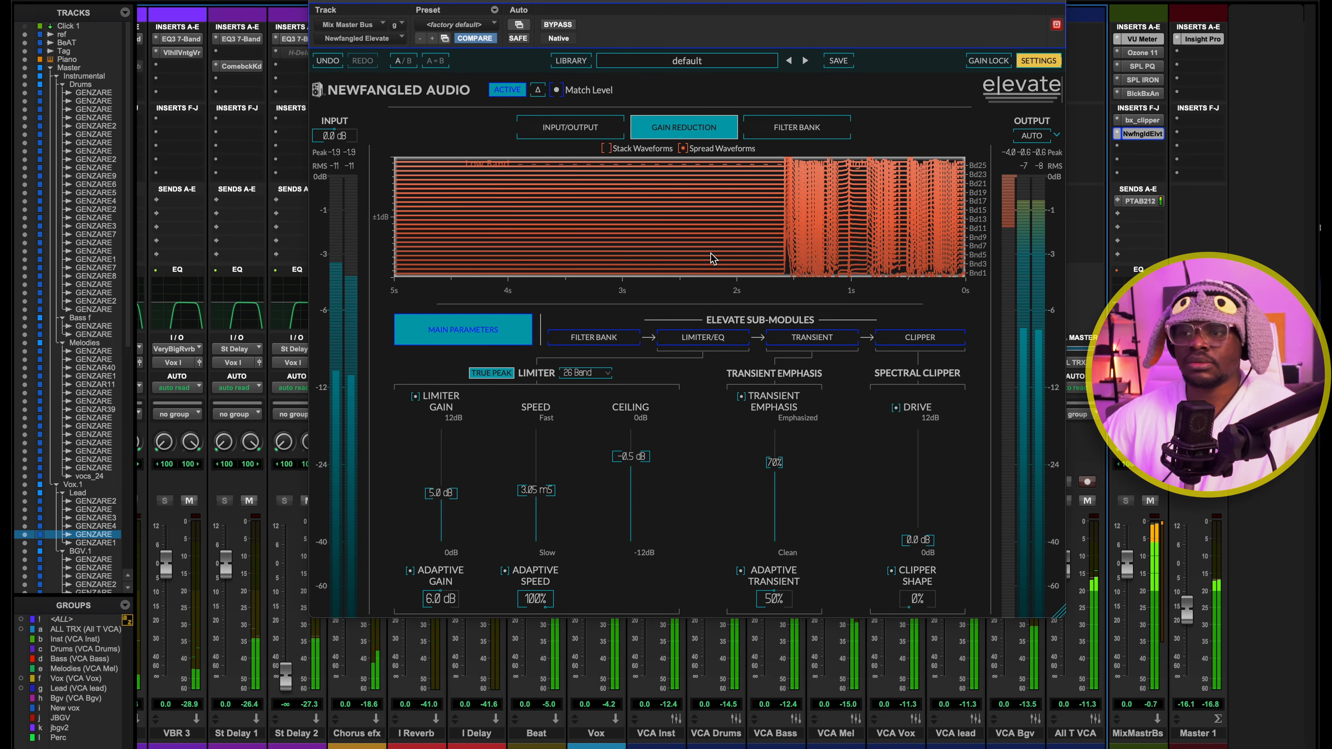
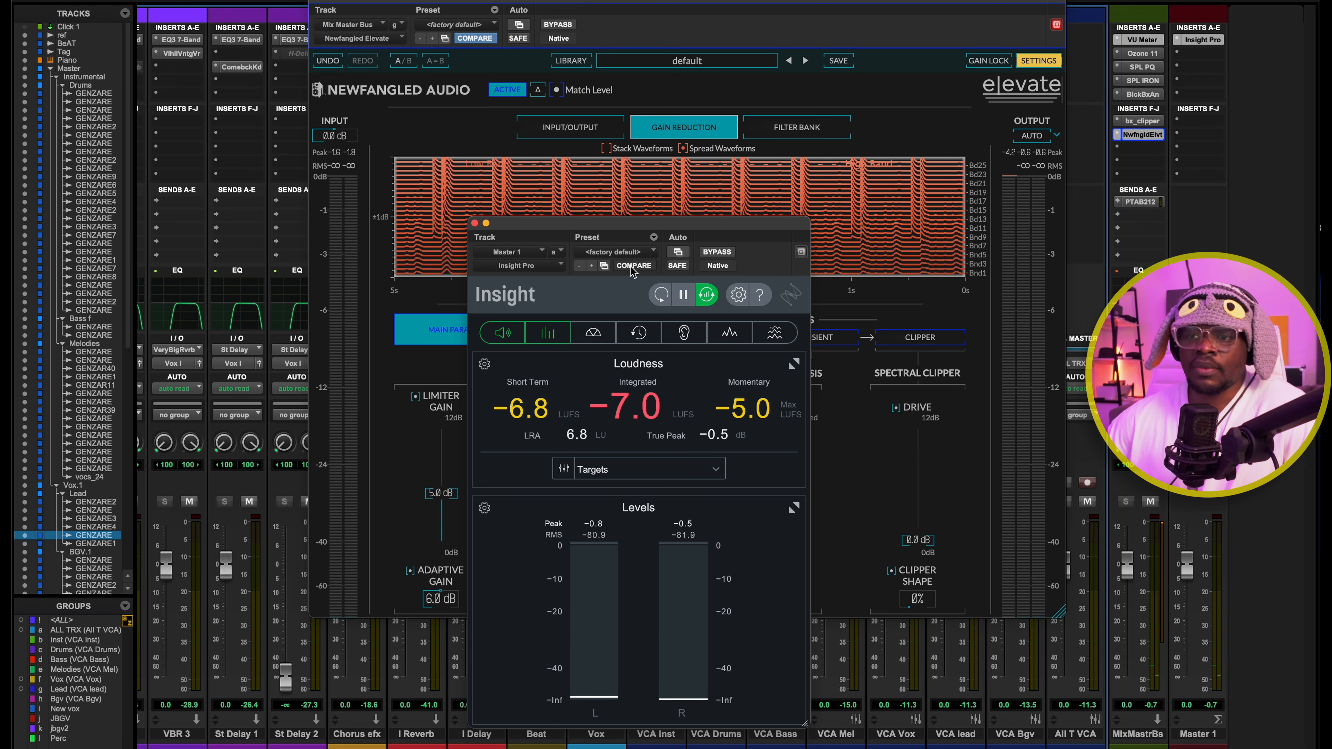
Close the Insight meter on Master 1 and examine the limiter ceiling in Newfangled Elevate
left_click(475, 223)
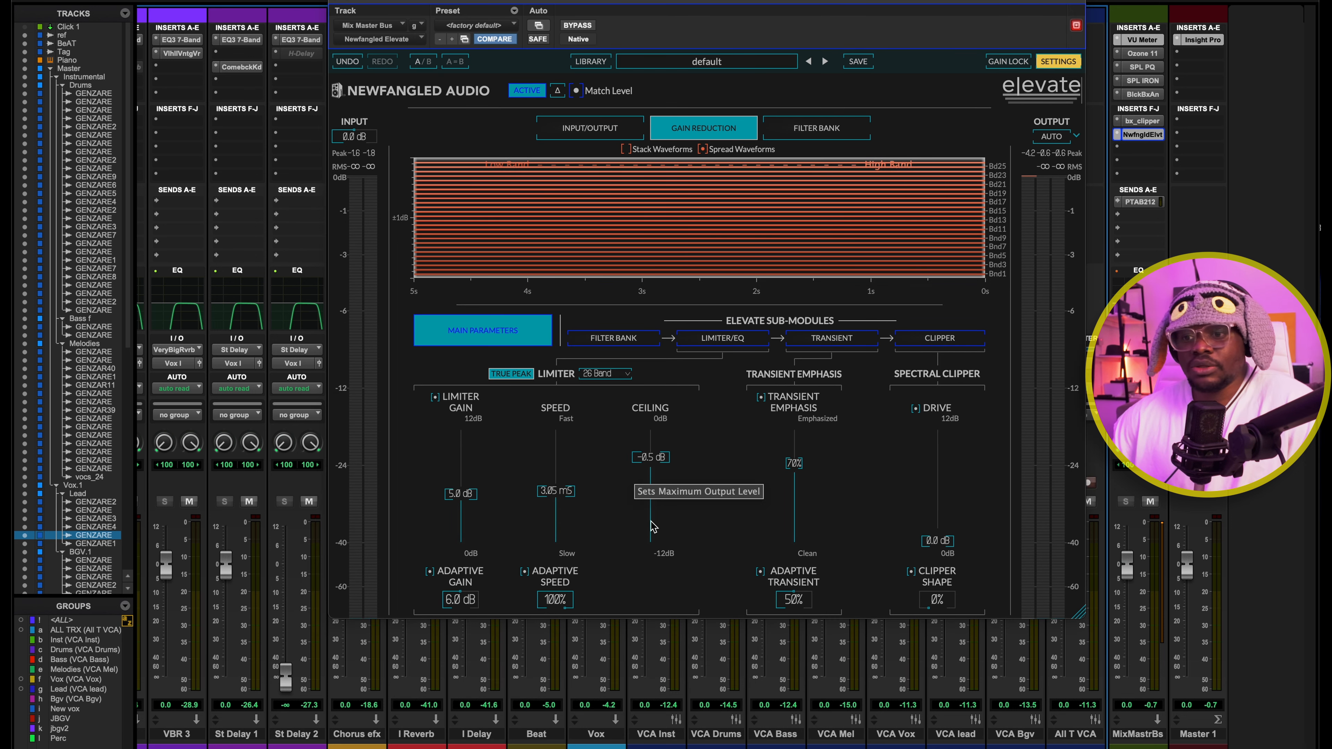
left_click(648, 461)
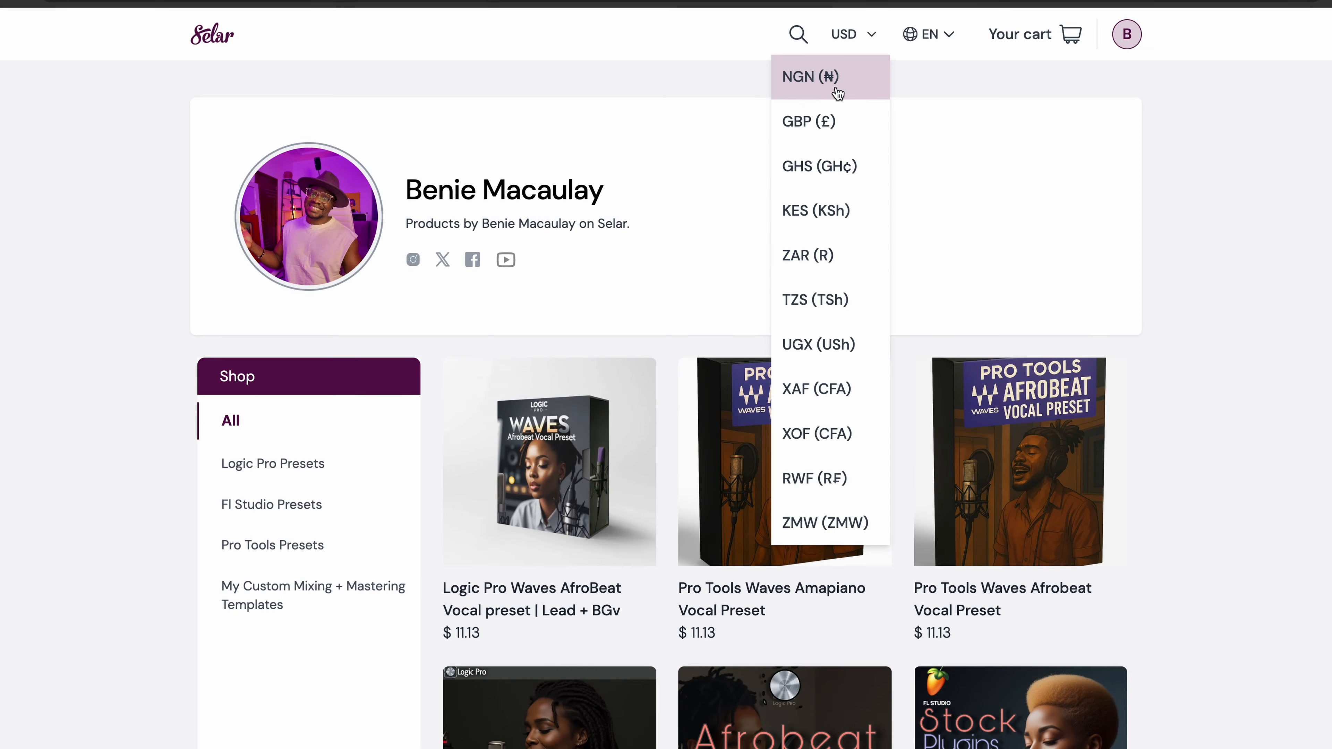
Switch to the Selar store page and try several display currencies for the vocal presets, finishing with USD ($)
left_click(834, 81)
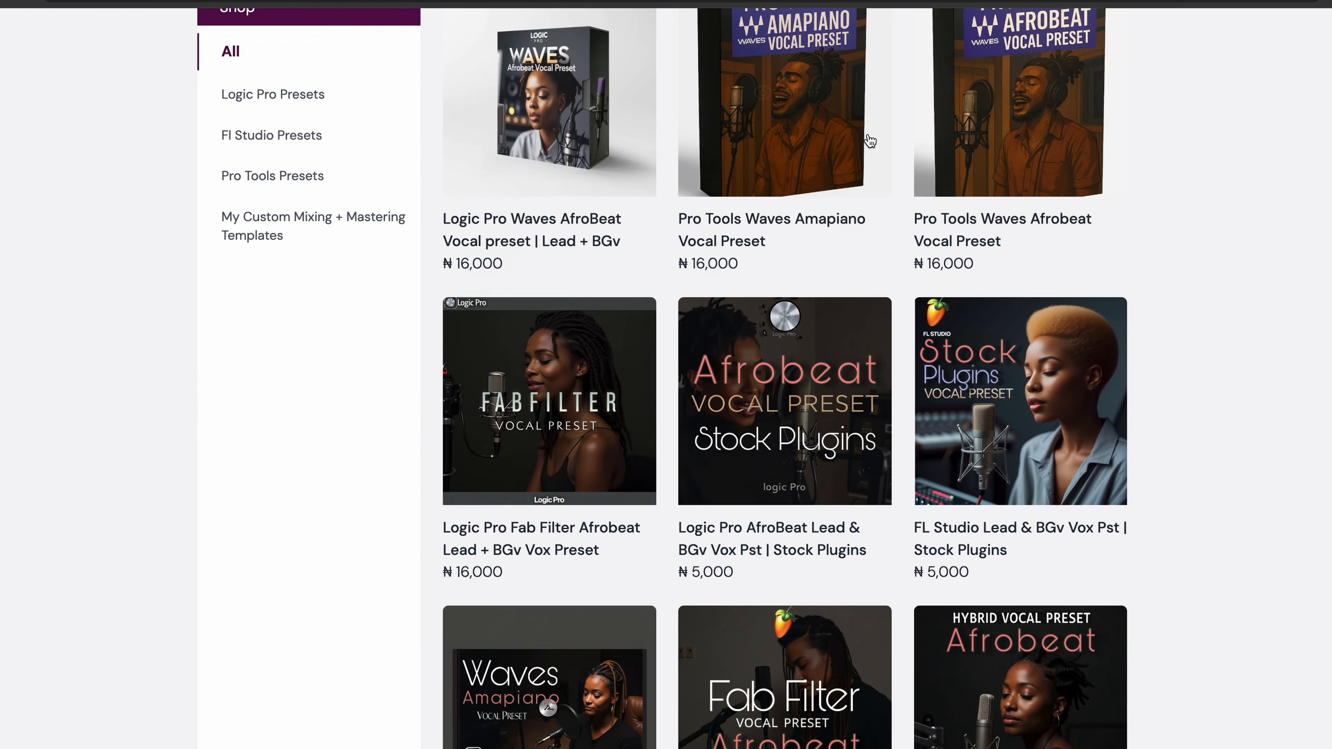
left_click(852, 34)
left_click(847, 167)
left_click(865, 34)
left_click(838, 209)
left_click(855, 34)
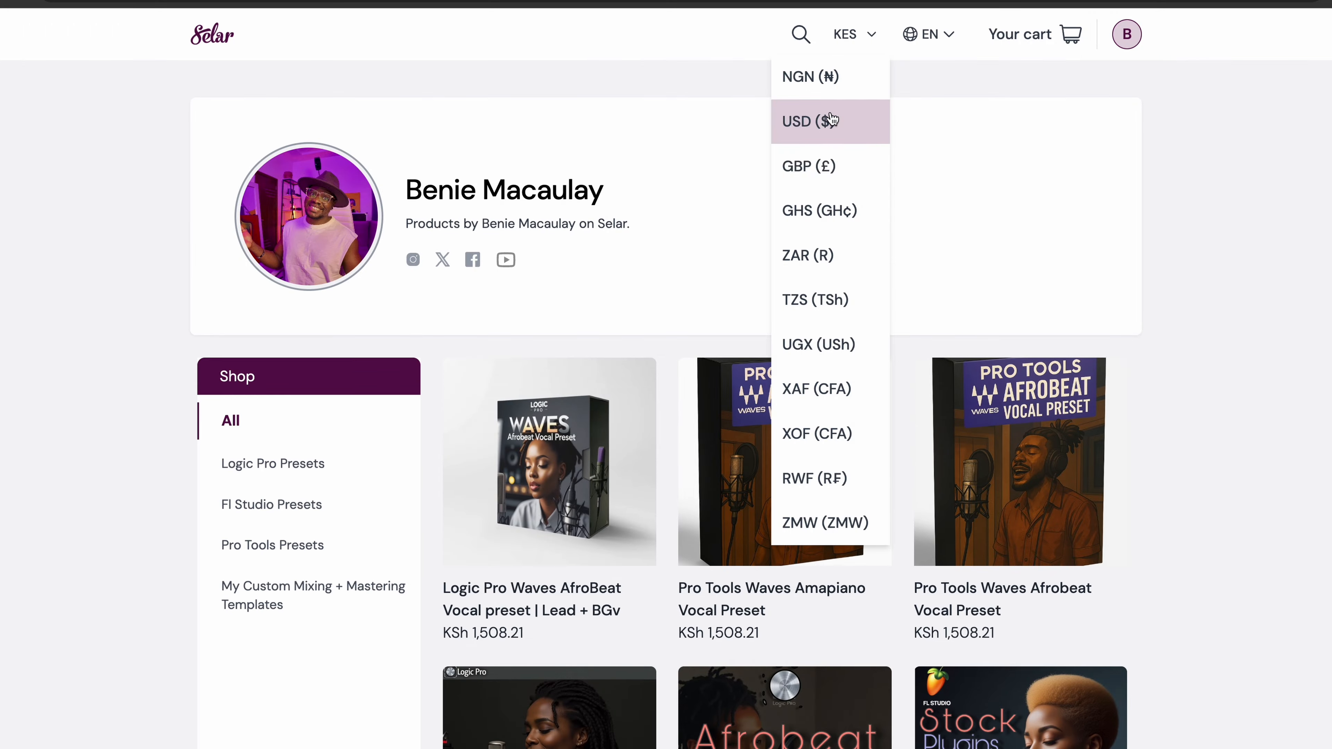
left_click(810, 122)
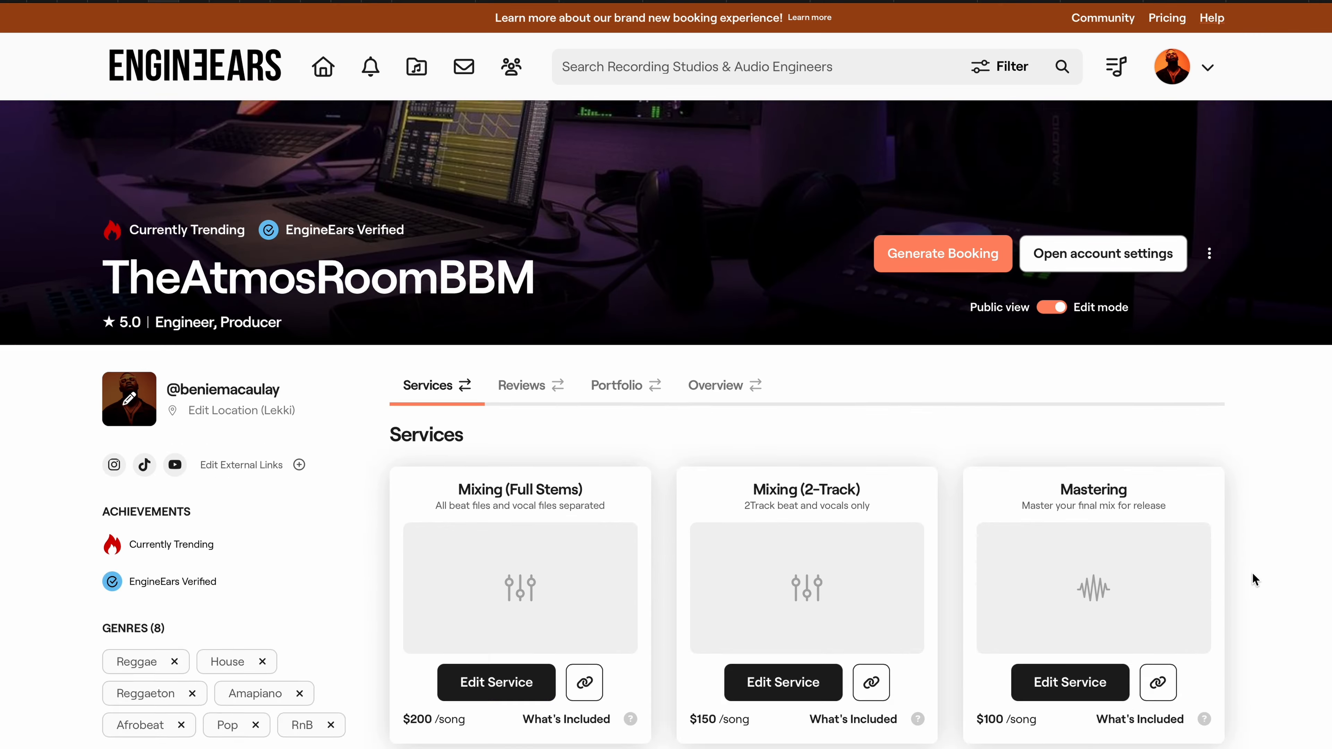
Switch to the EngineEars profile page and look through the mixing and mastering services
scroll(1252, 572, "down", 10)
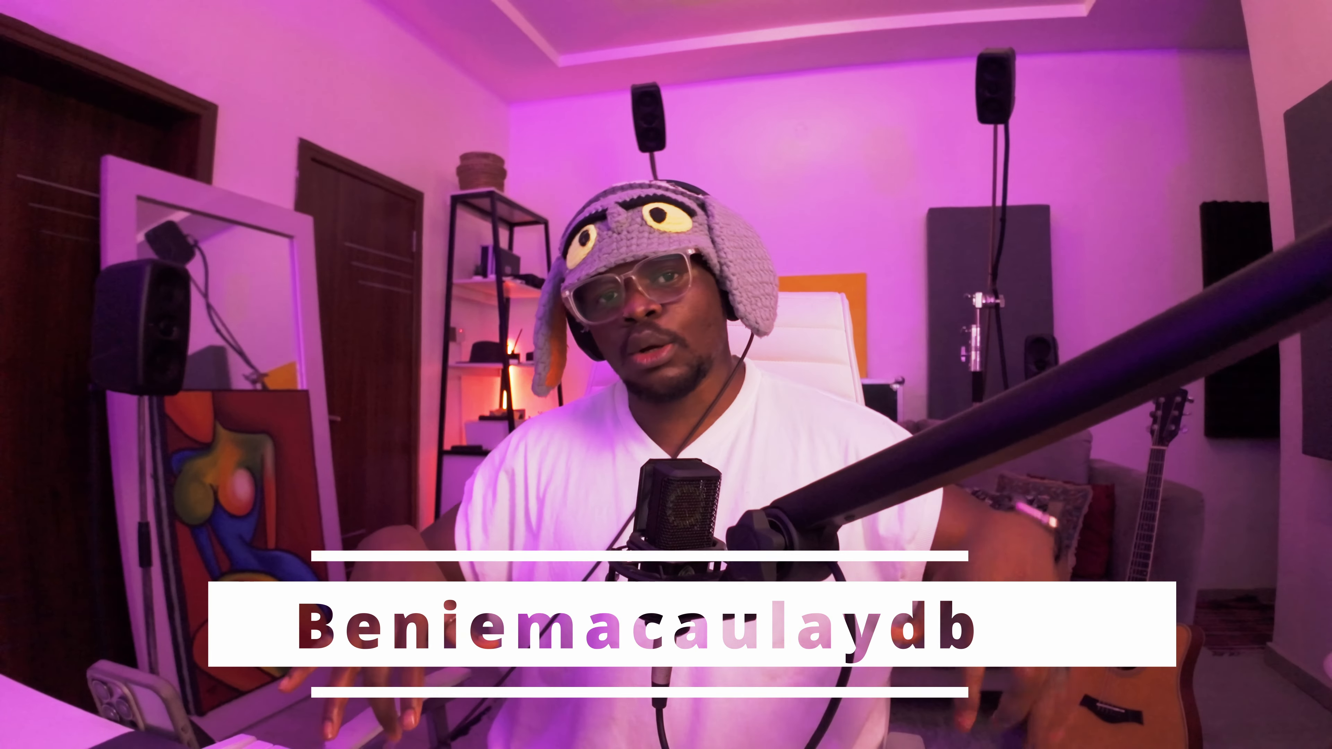